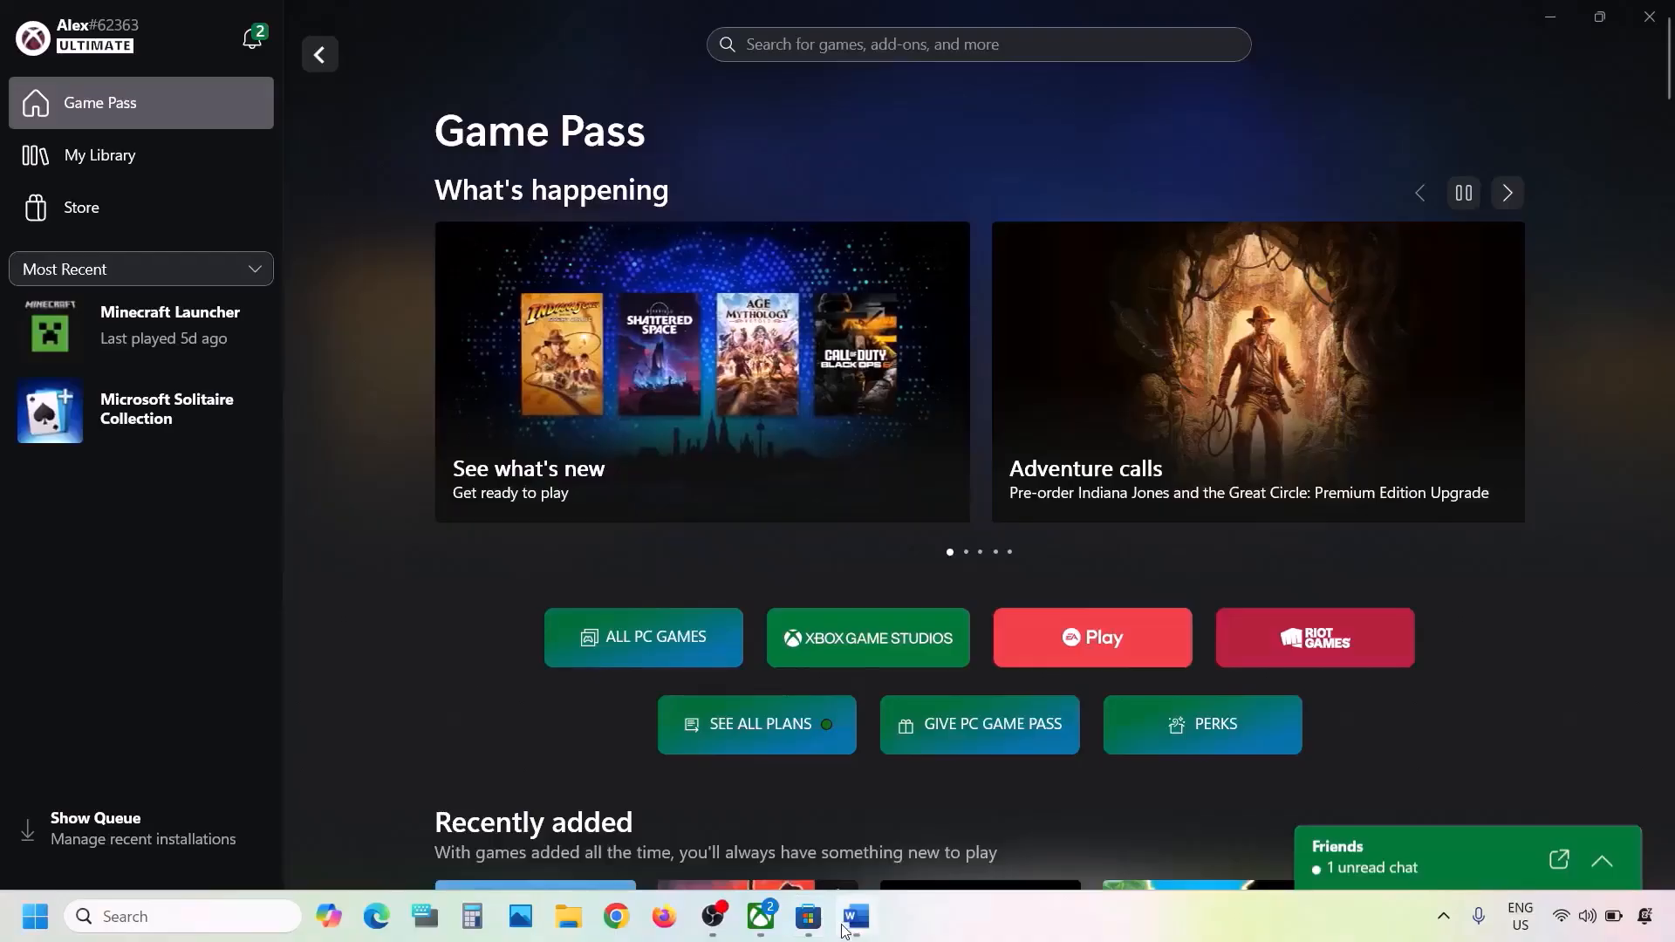
# - Run the Xbox app's Gaming Services Repair Tool from Support until all checks complete, then return to the notes
pyautogui.click(855, 916)
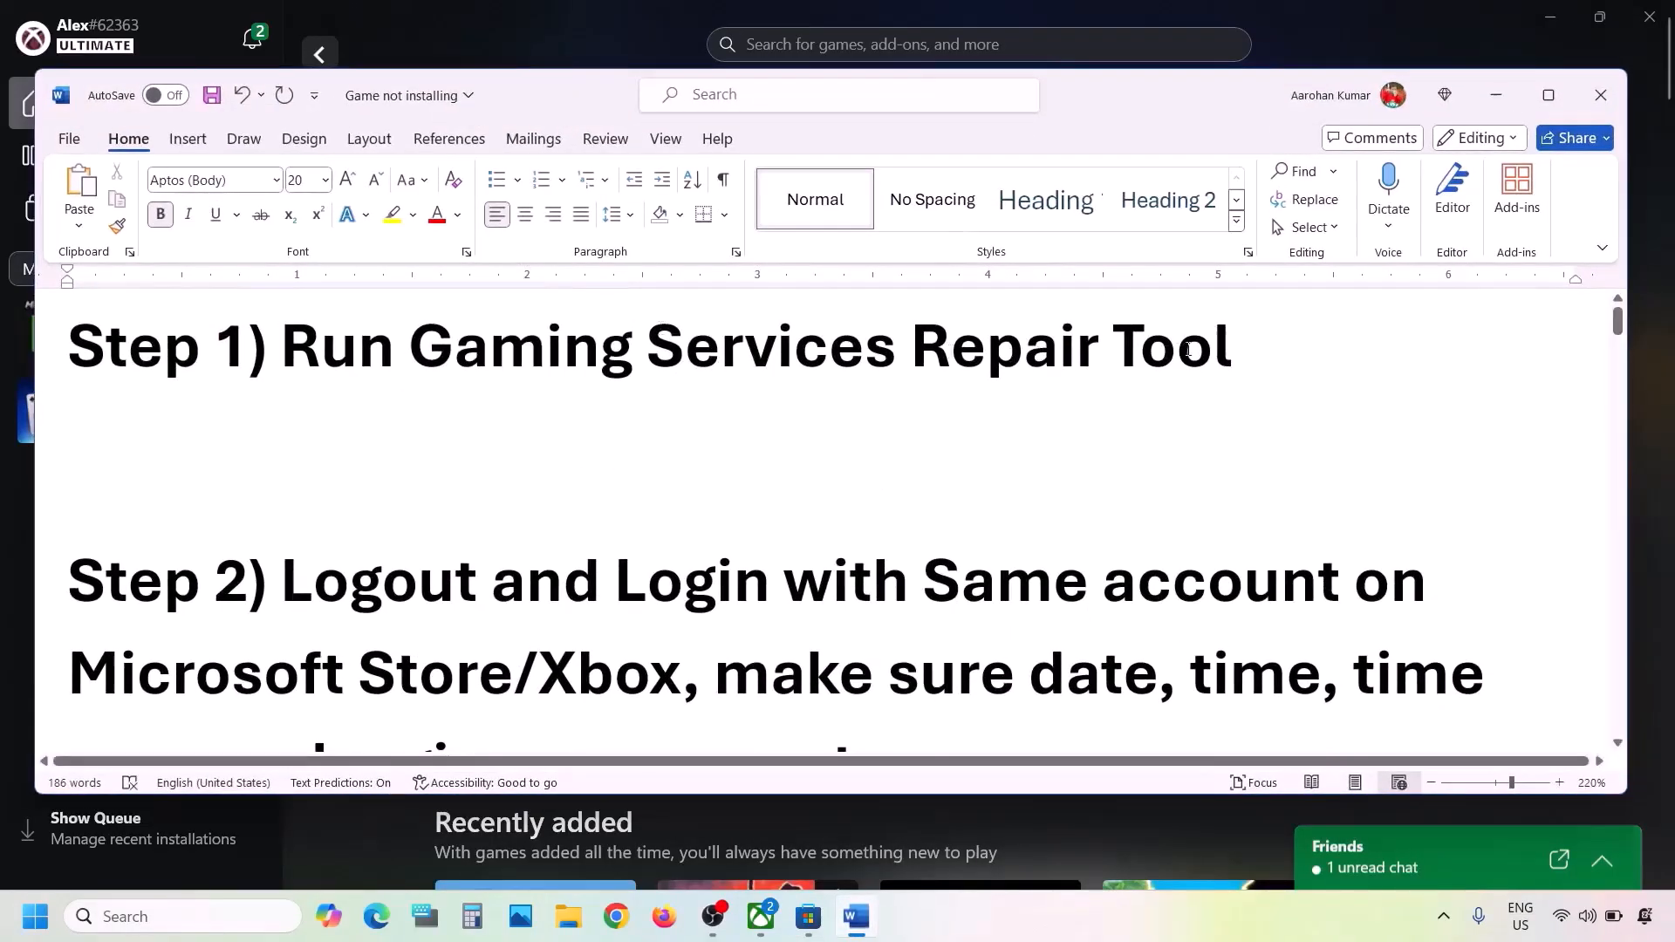
pyautogui.click(402, 2)
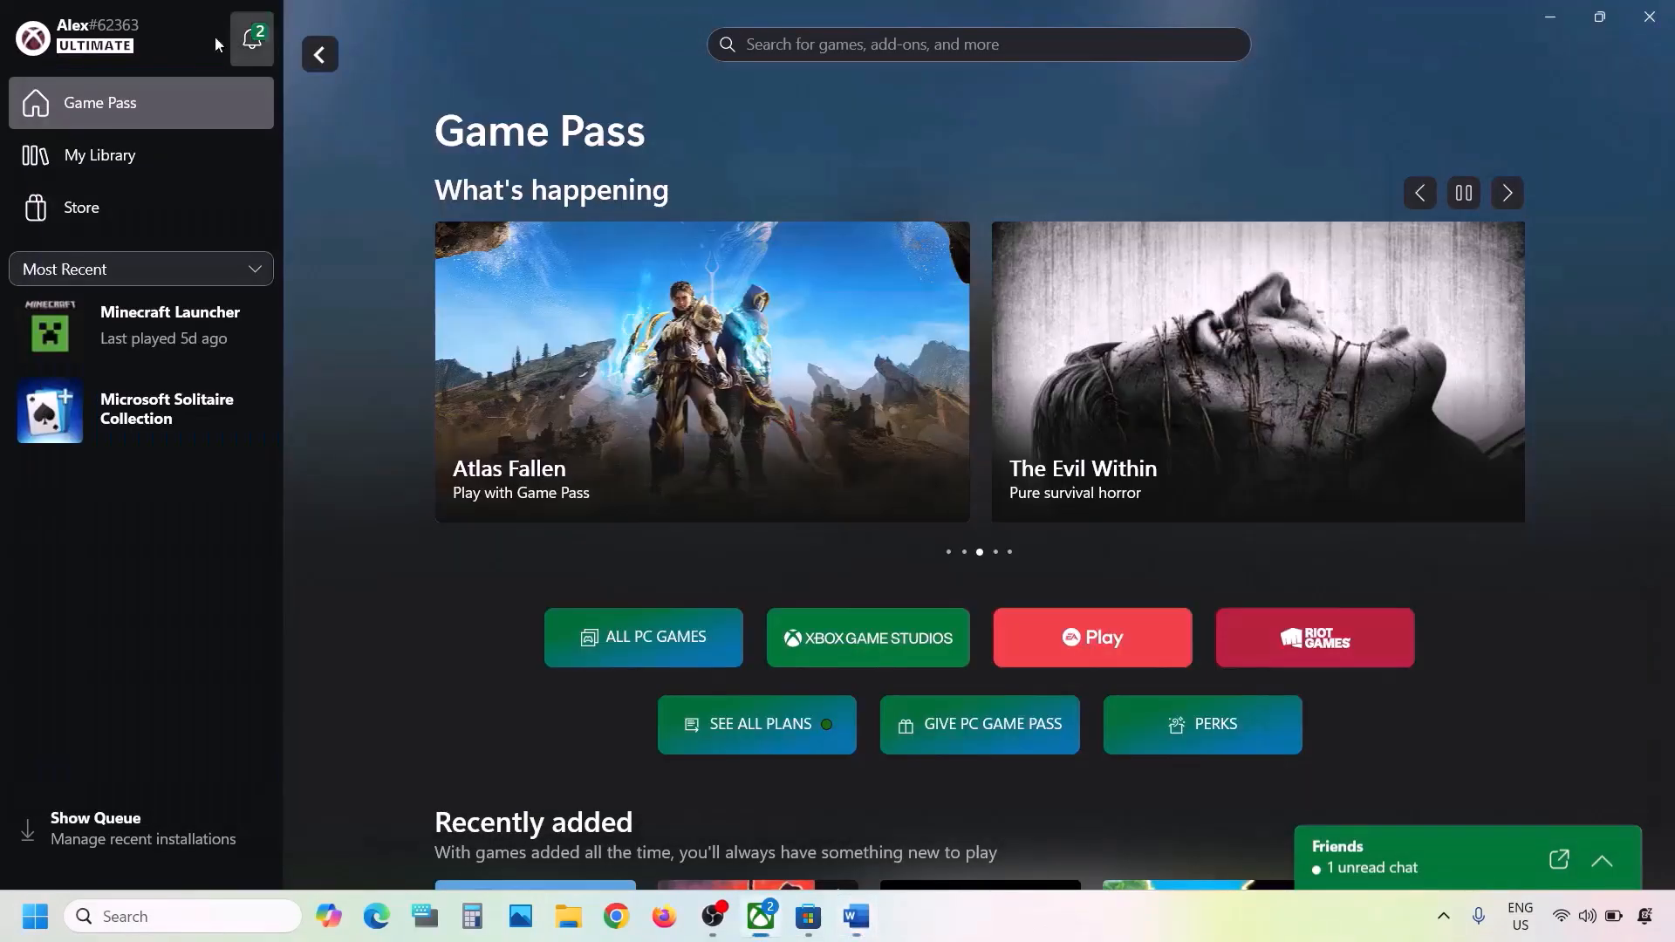
pyautogui.click(181, 39)
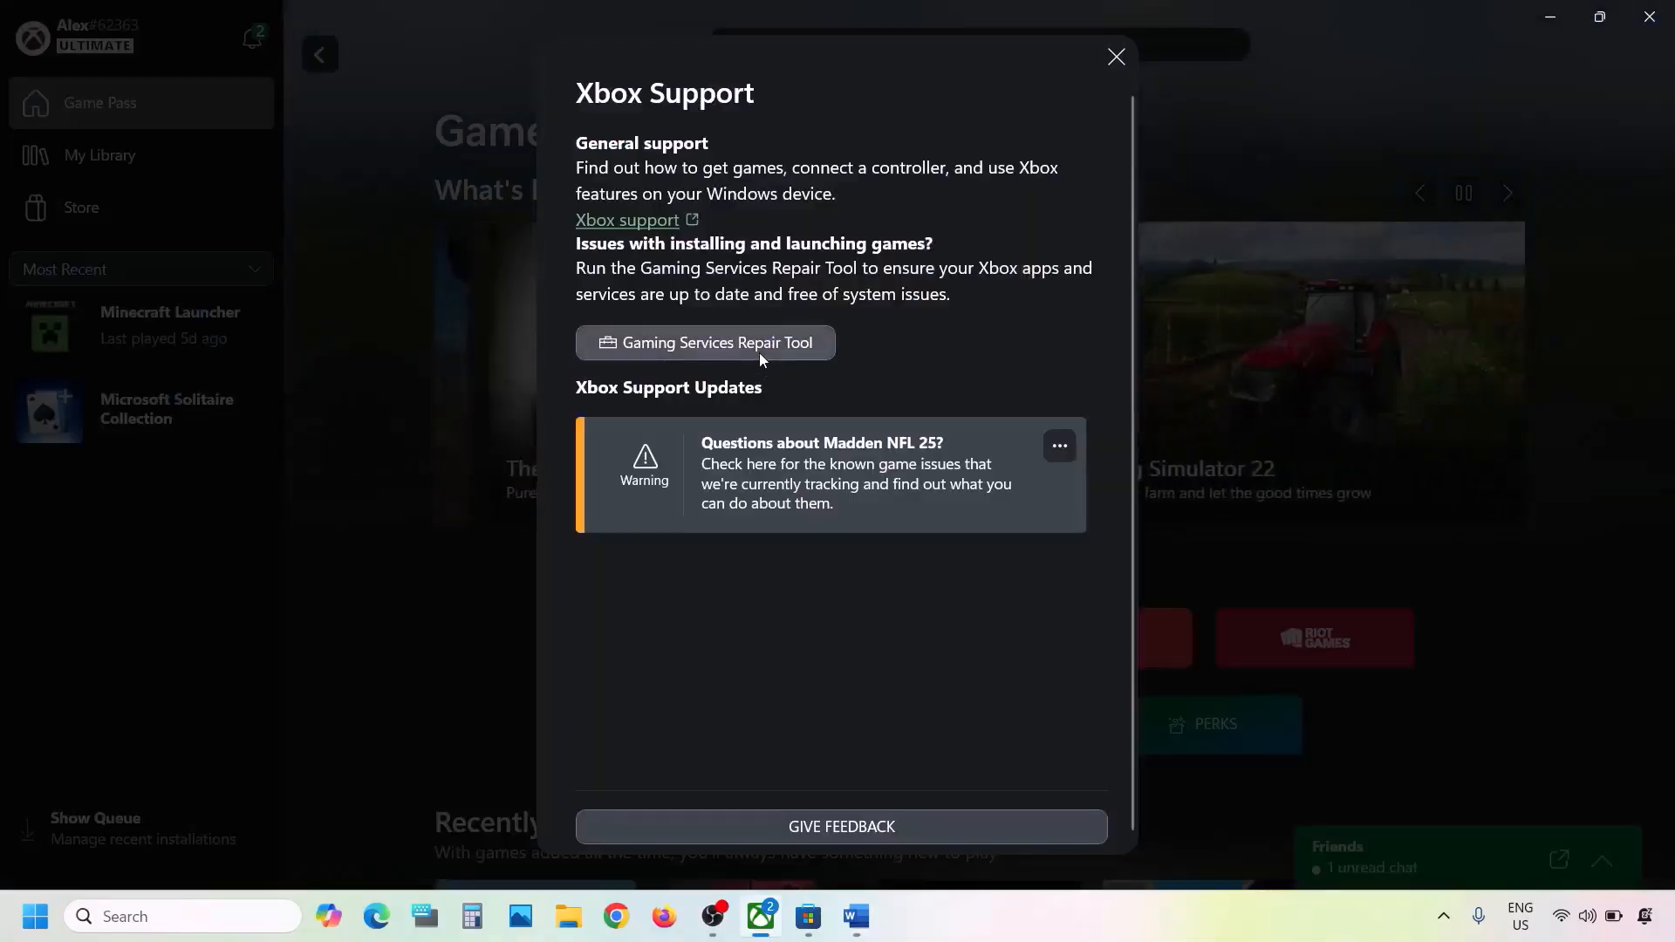
pyautogui.click(758, 349)
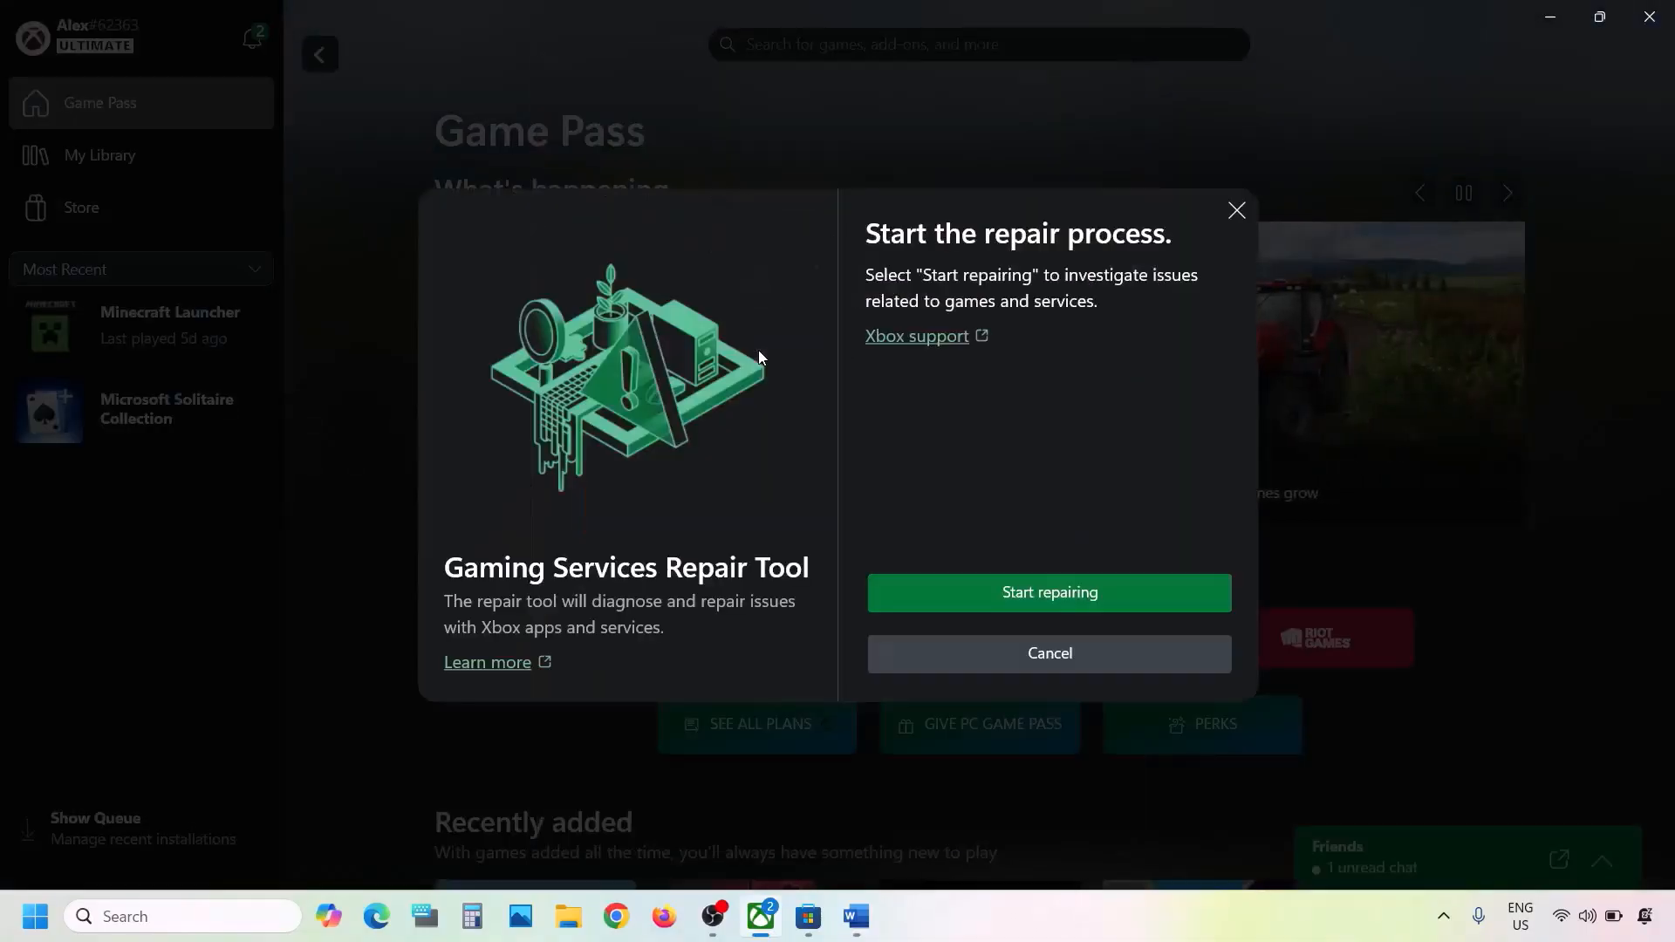
pyautogui.click(1075, 591)
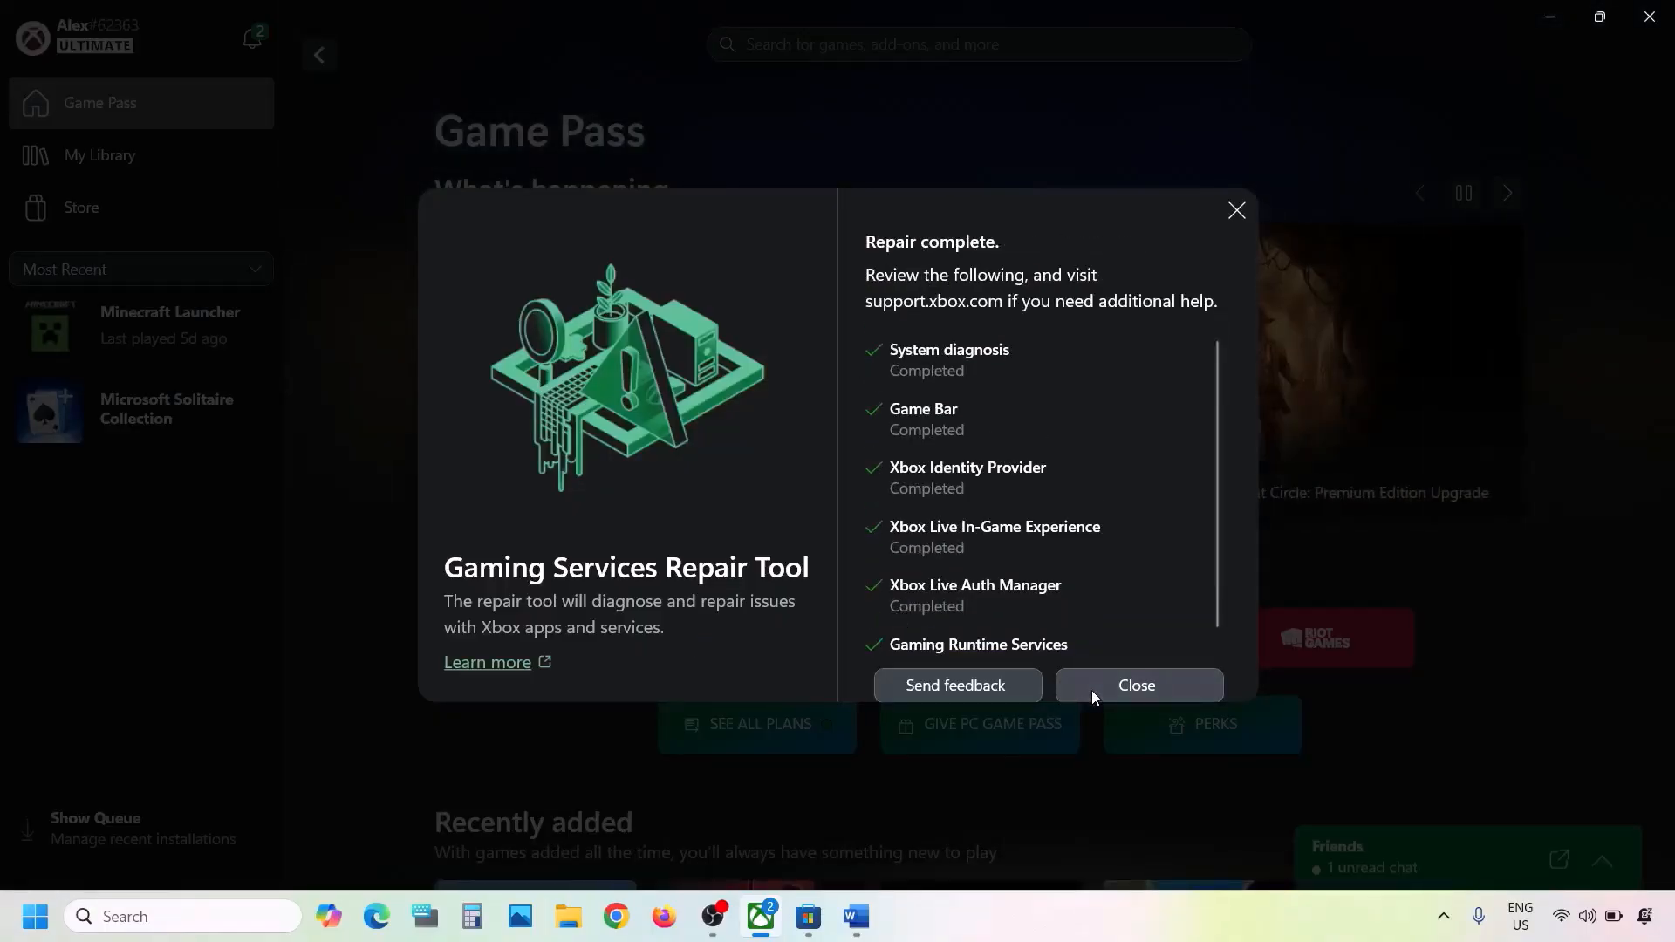
pyautogui.click(1092, 689)
pyautogui.click(856, 916)
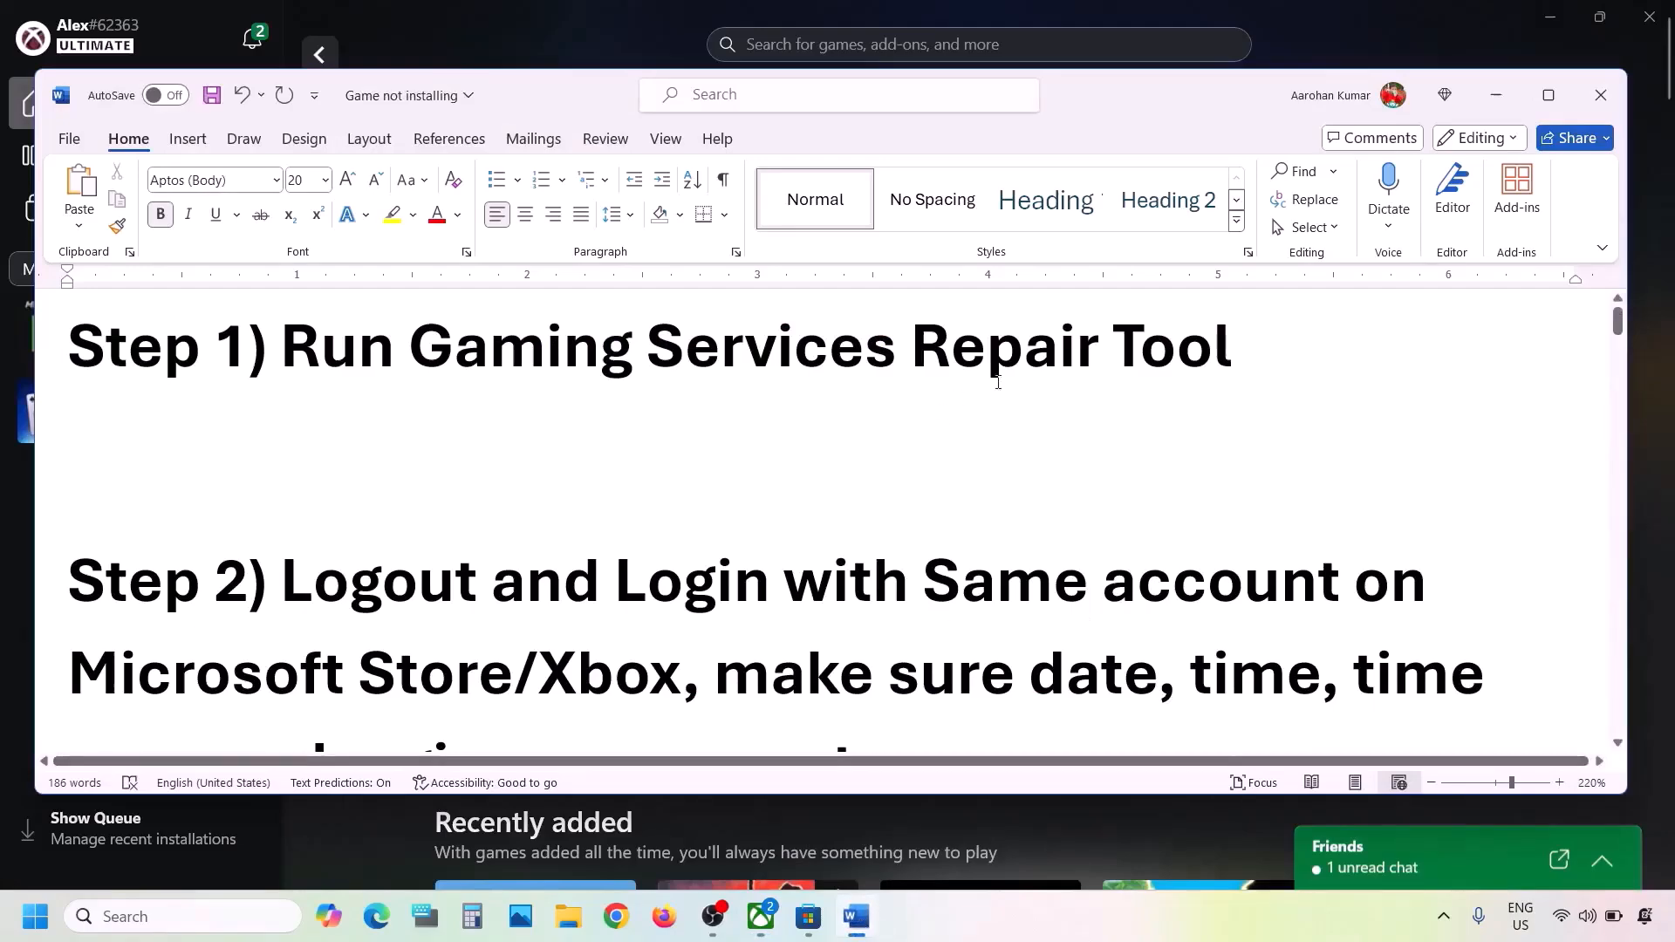
# - Search Chrome for 'Gaming Services Repair Tool', copied from Step 1 of the notes
pyautogui.moveTo(1230, 349); pyautogui.dragTo(615, 347)
pyautogui.hotkey('ctrl', 'c')
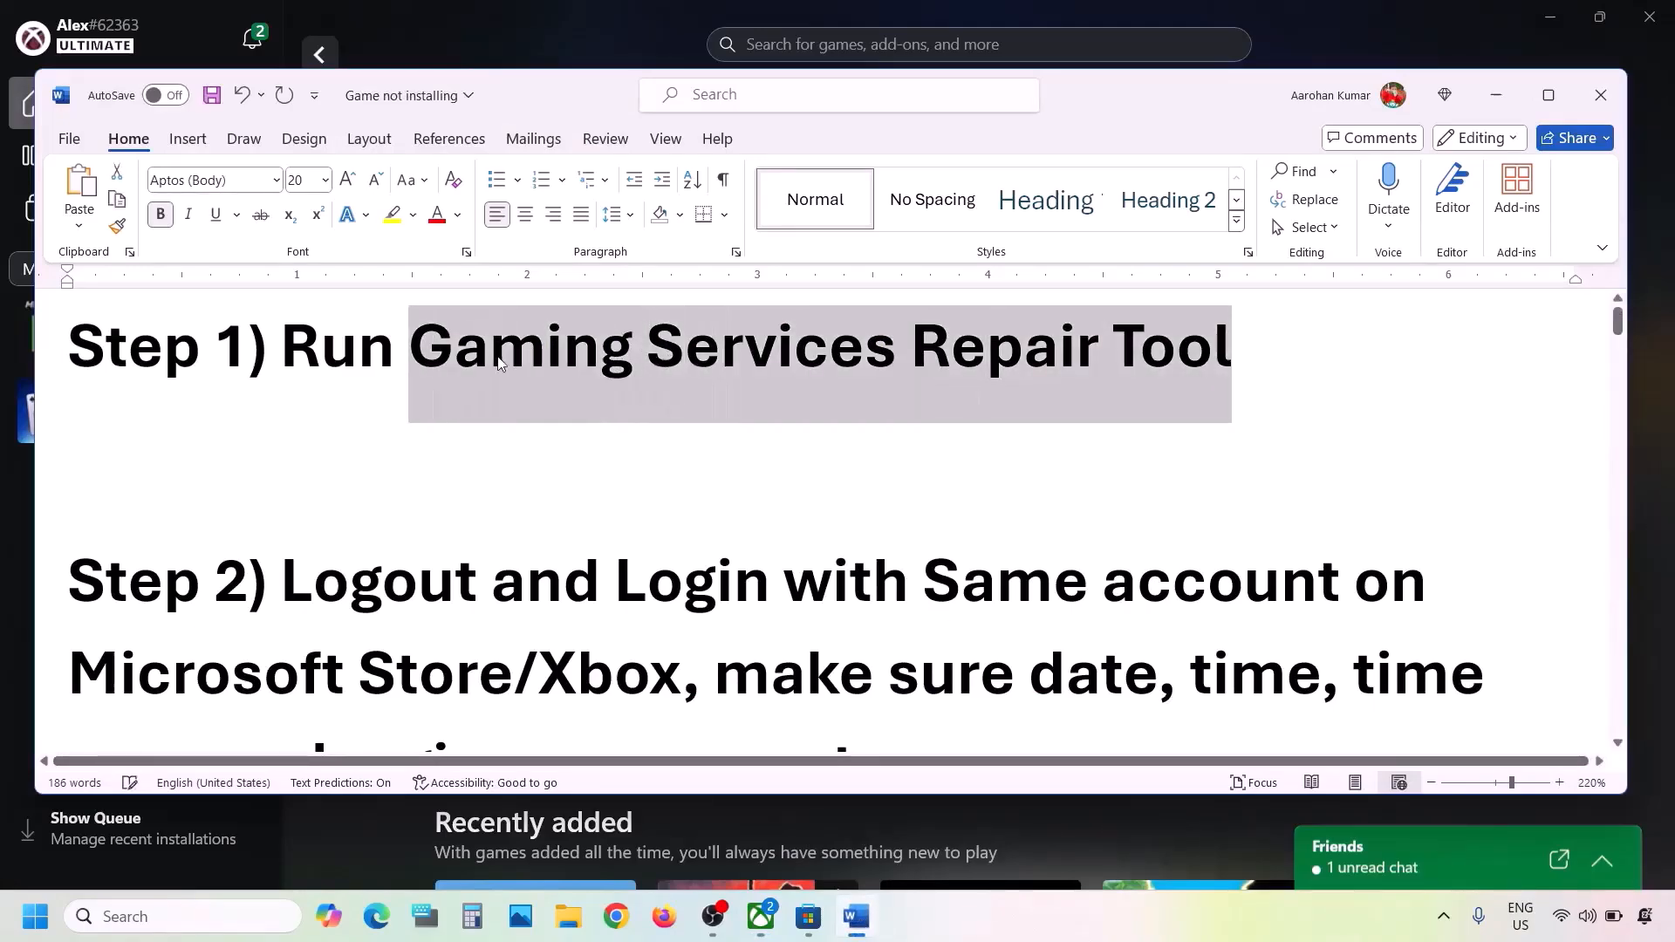
pyautogui.click(618, 927)
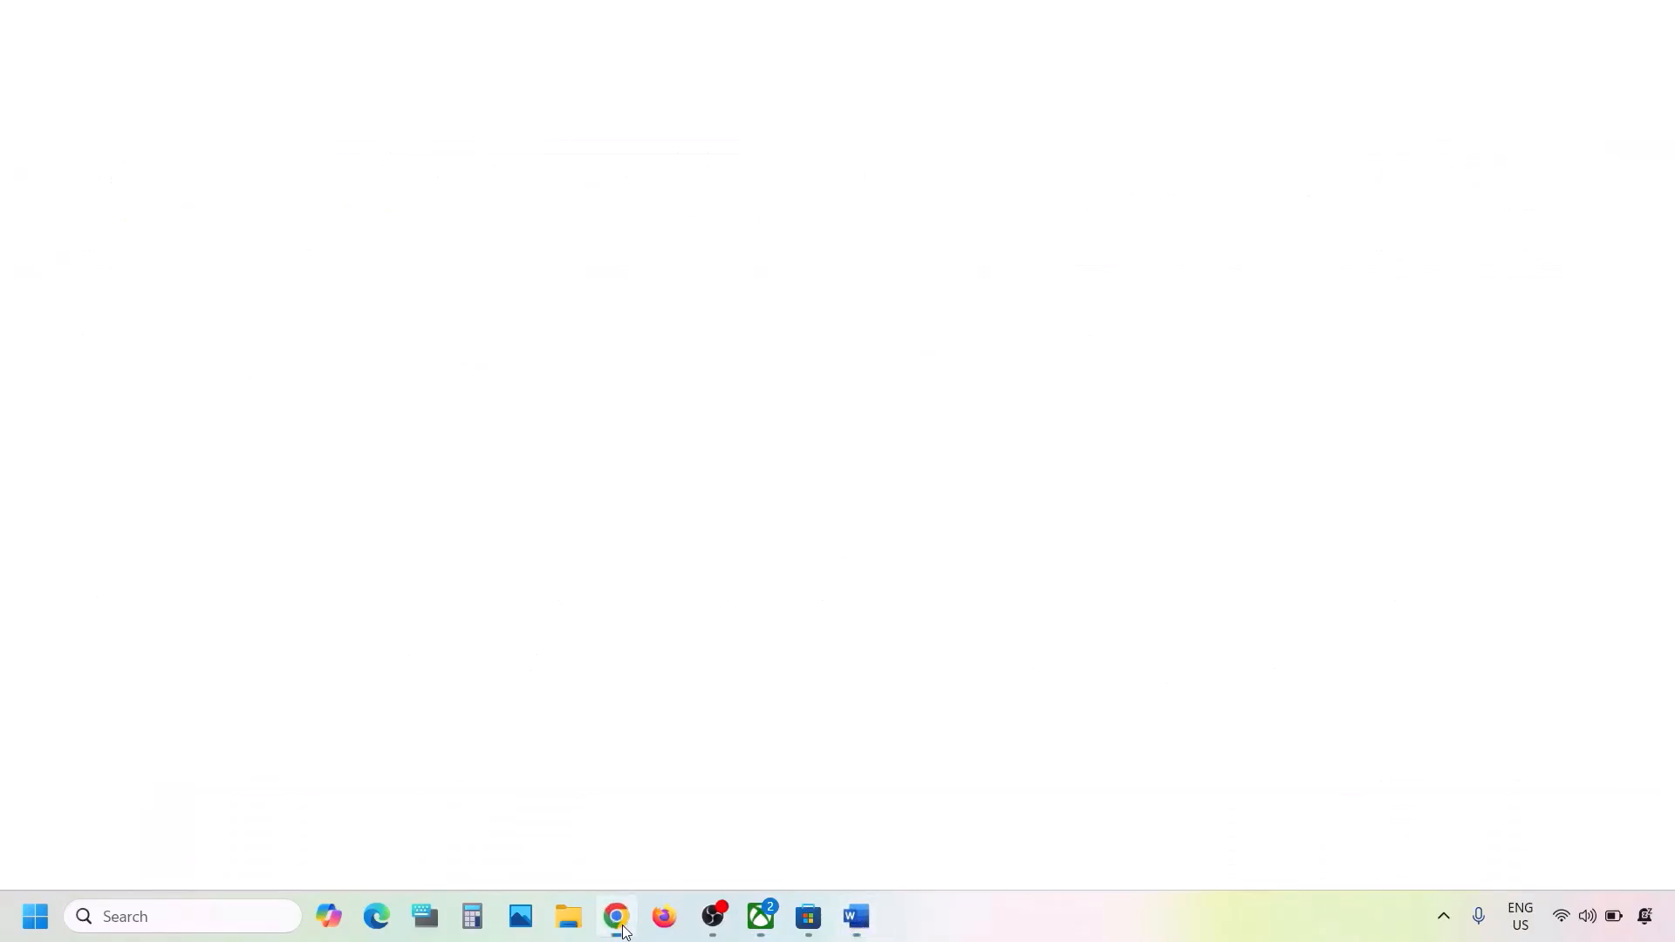
pyautogui.hotkey('ctrl', 'v')
pyautogui.press('Return')
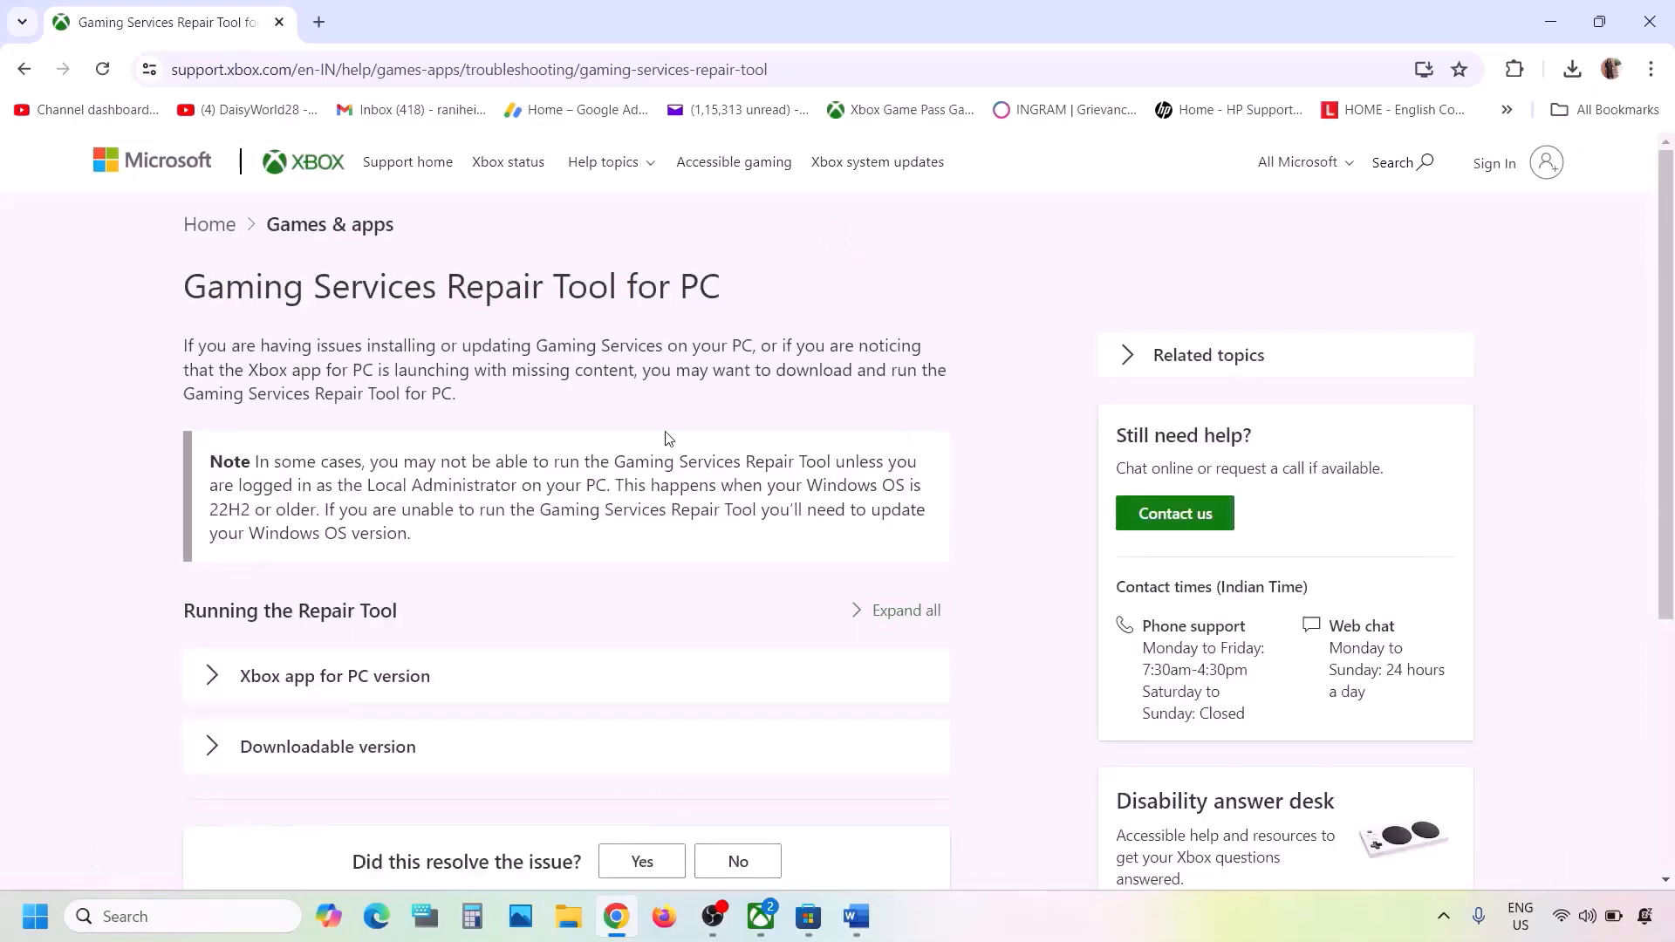
# - Expand Downloadable version on the Xbox Support article and download GamingRepairTool (4).exe
pyautogui.scroll(-3, 334, 566)
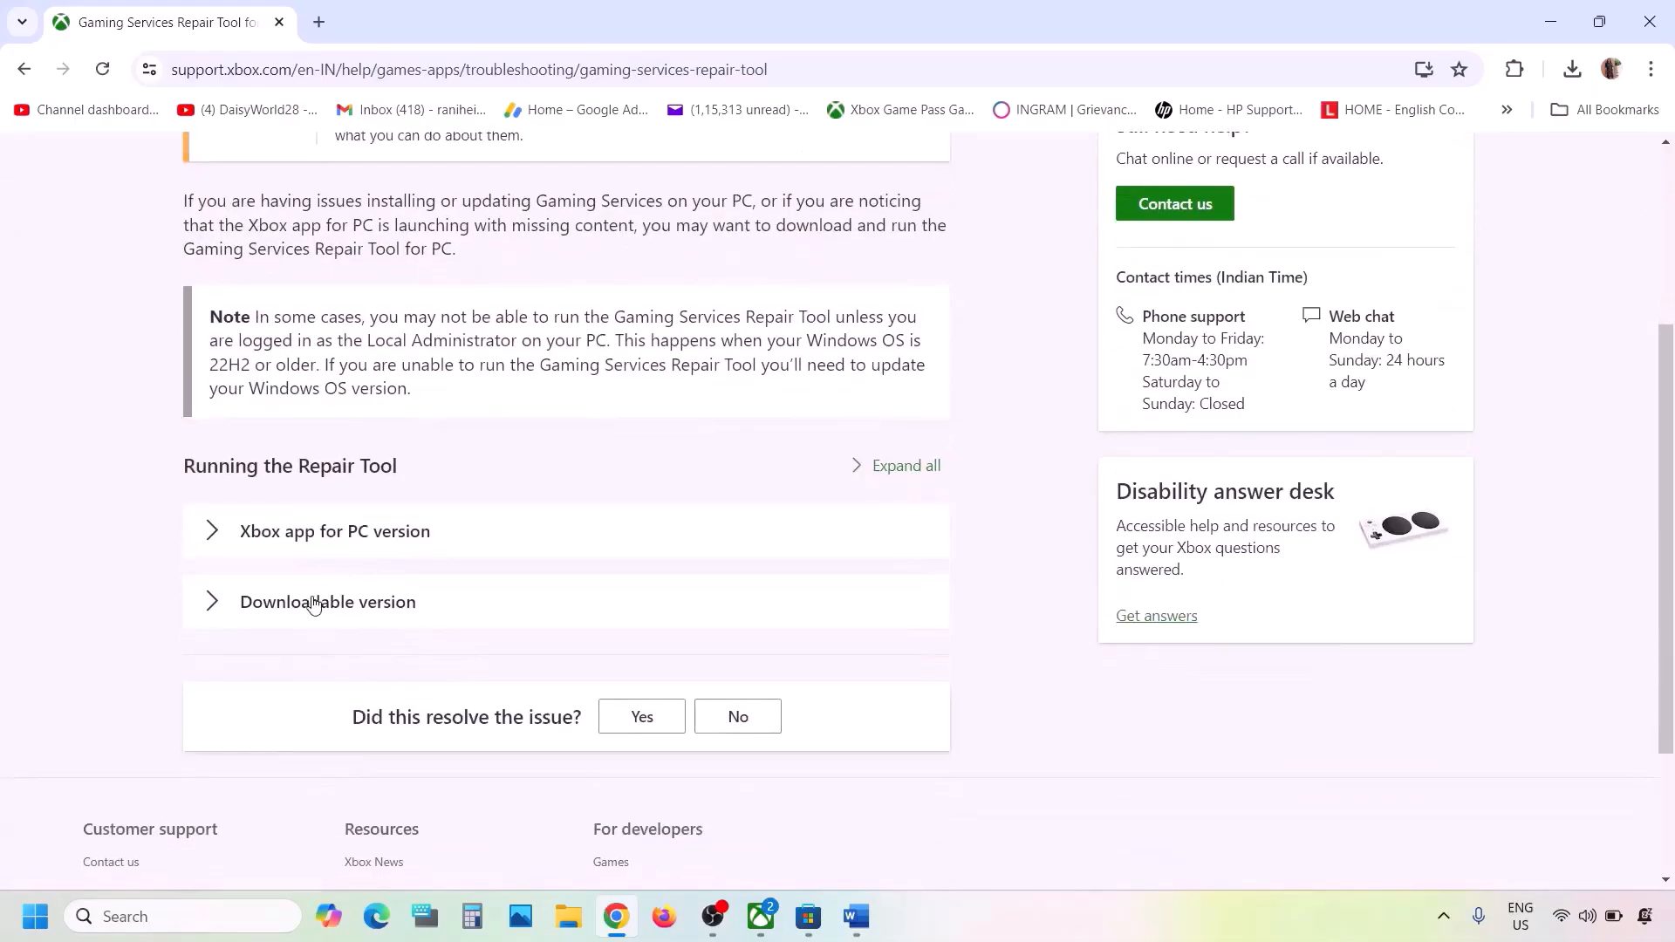
pyautogui.click(322, 601)
pyautogui.scroll(-9, 314, 603)
pyautogui.scroll(-7, 316, 603)
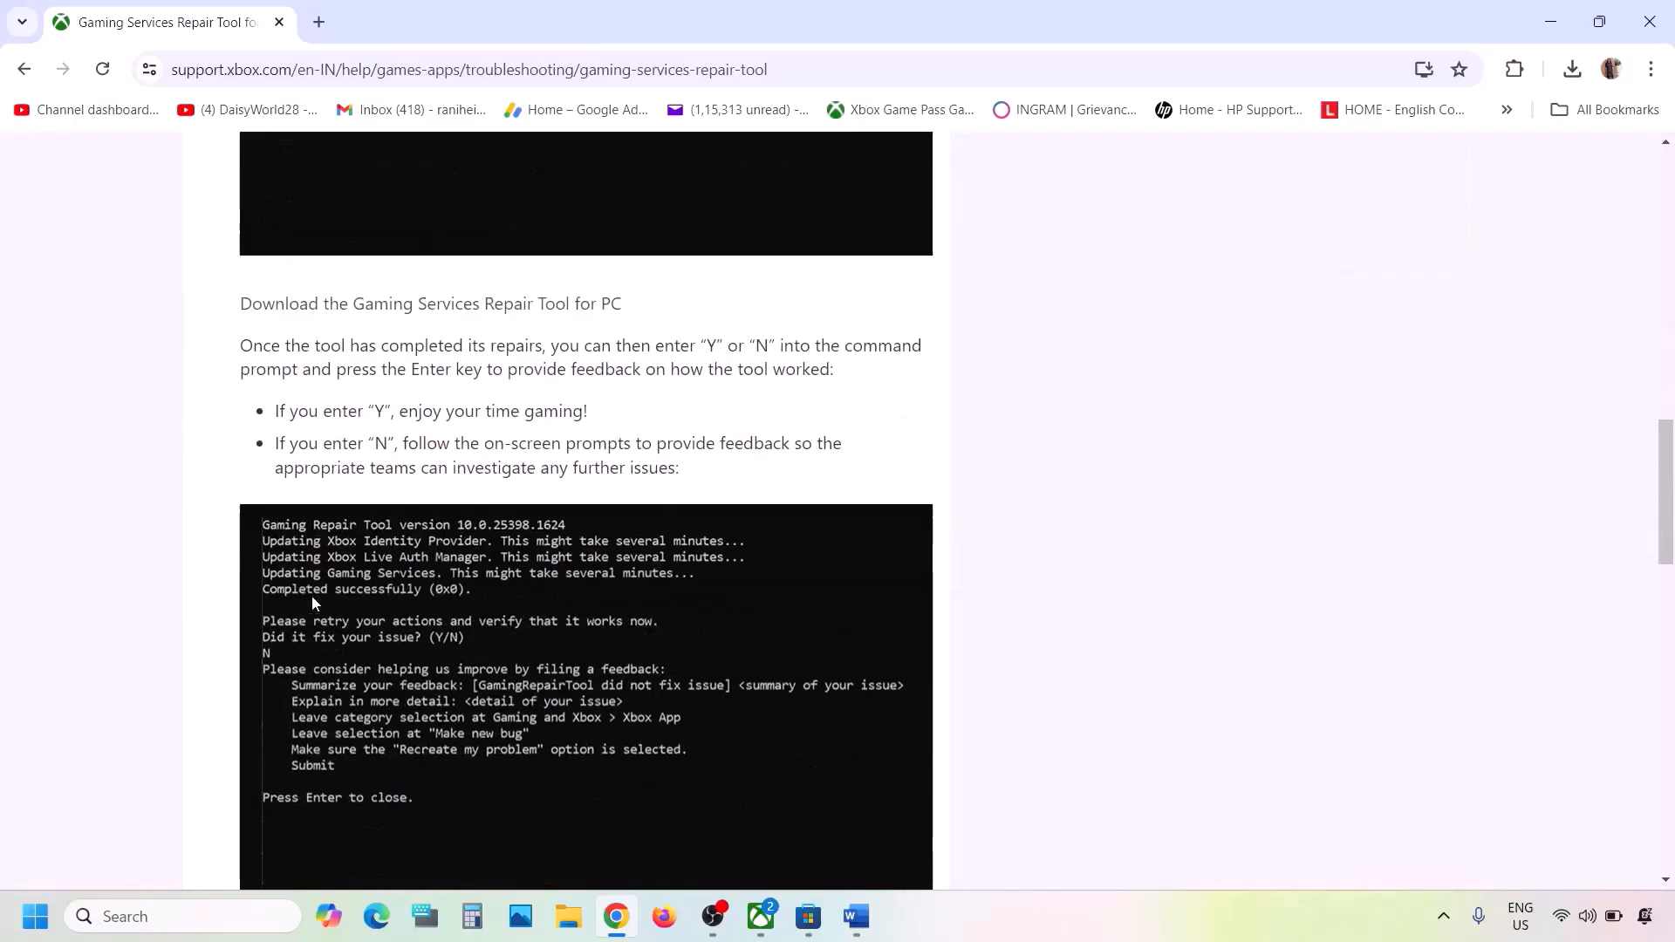
pyautogui.scroll(3, 410, 345)
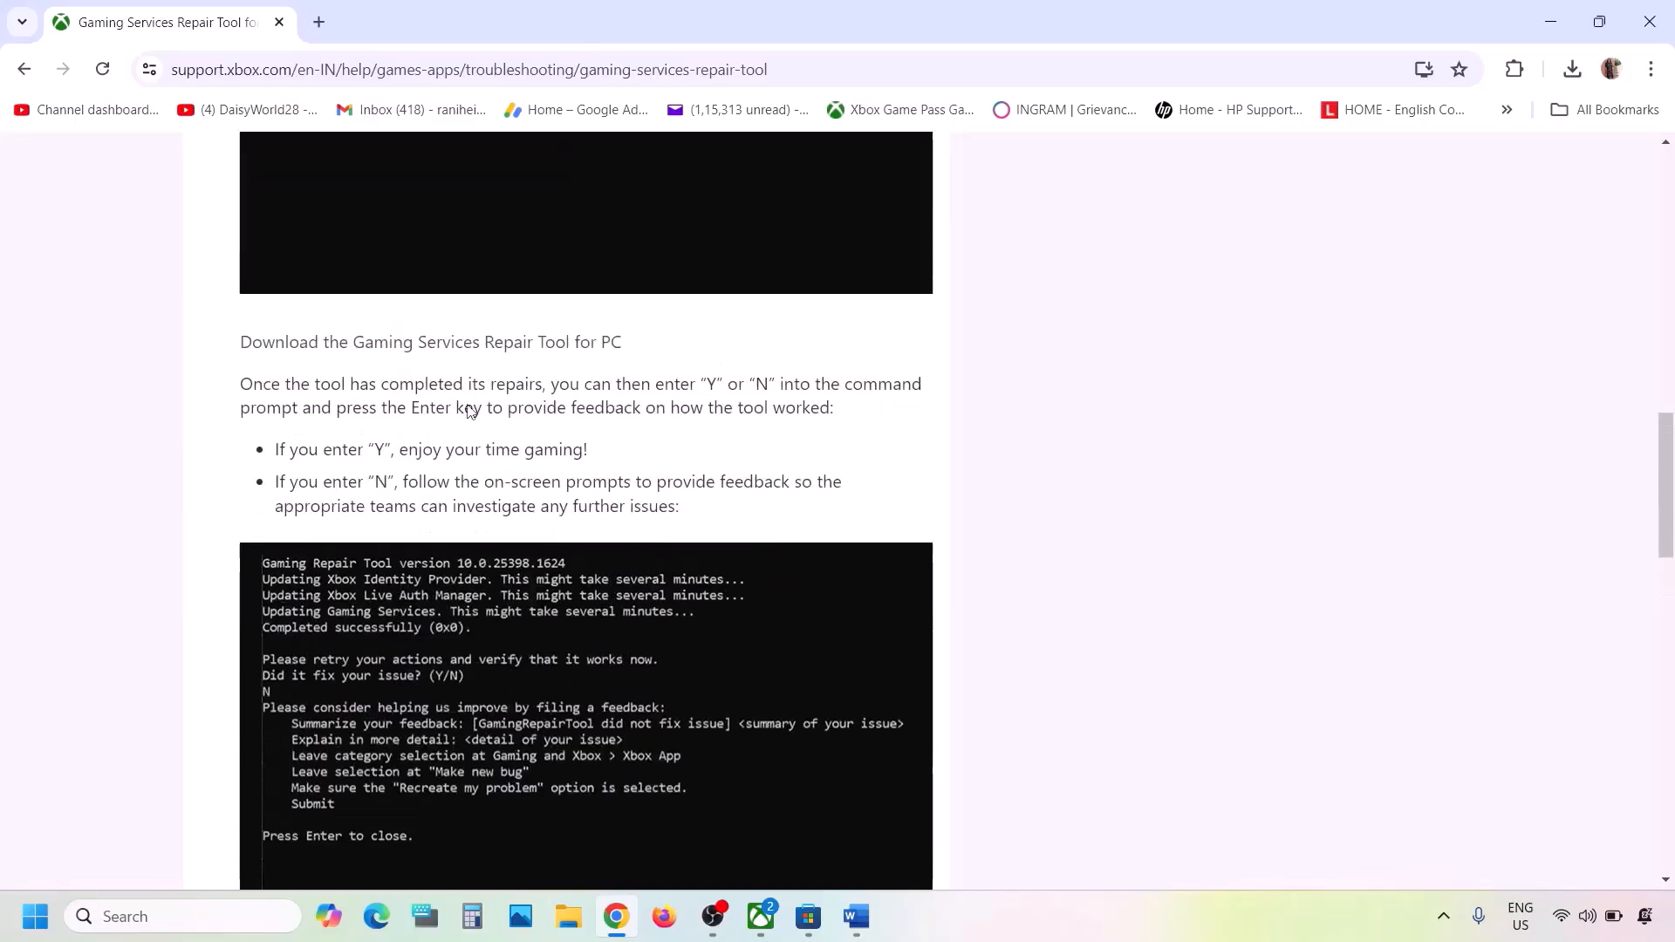
pyautogui.click(440, 348)
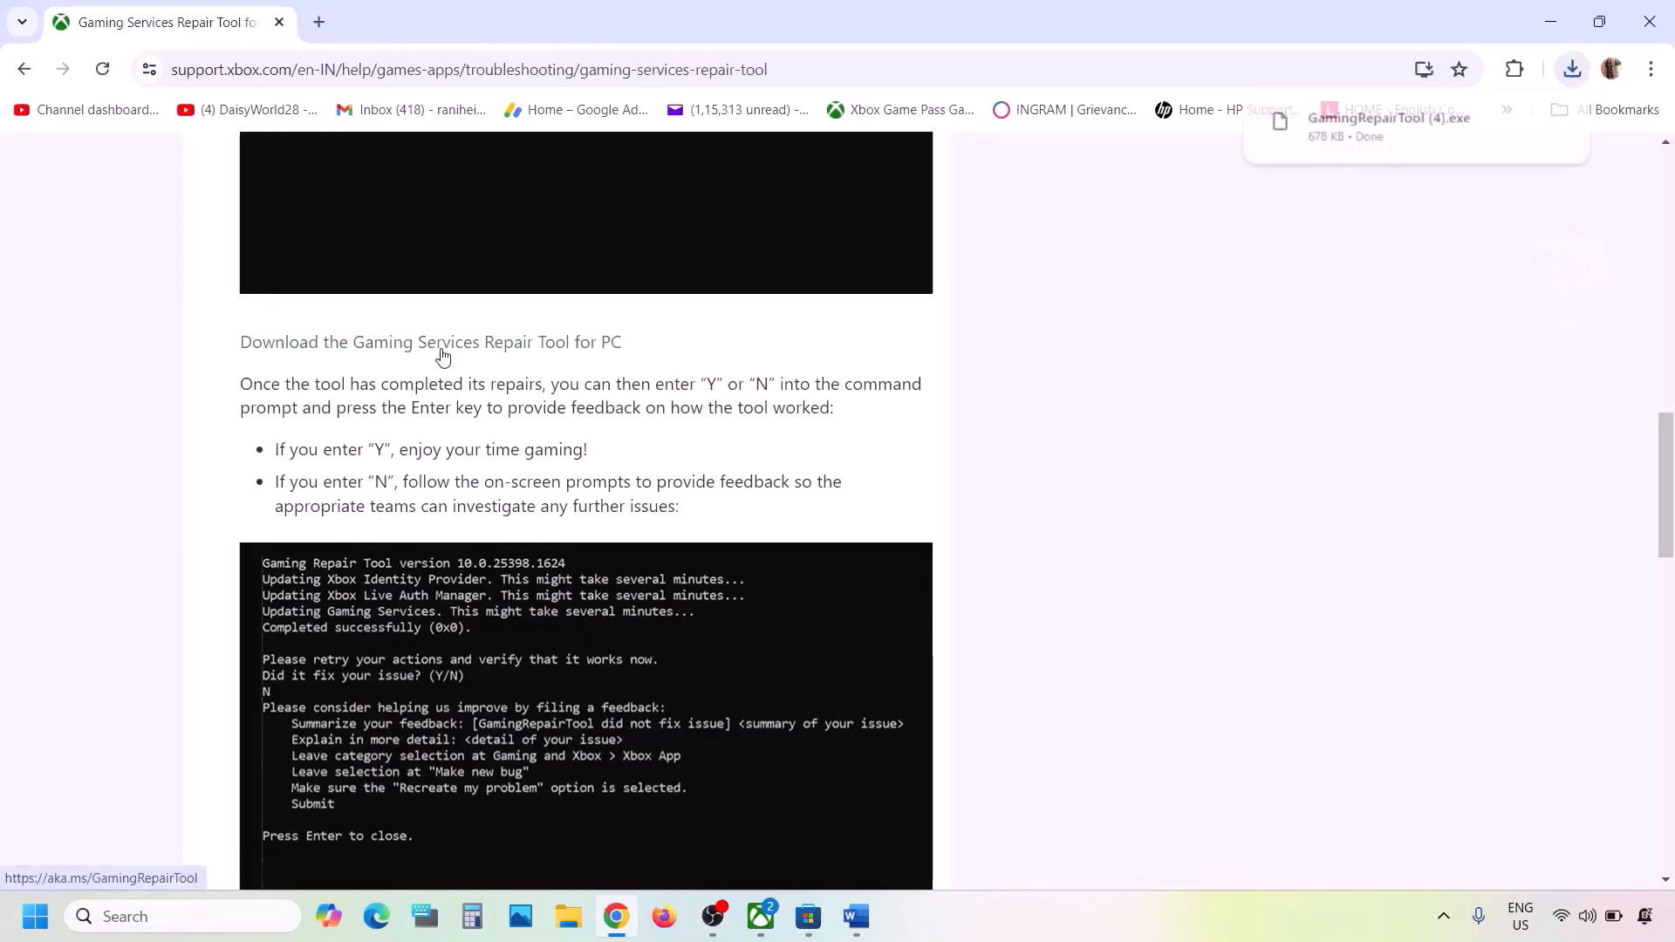
# - Run GamingRepairTool (4).exe until it reports Completed successfully, close it, and return to Word
pyautogui.click(1413, 141)
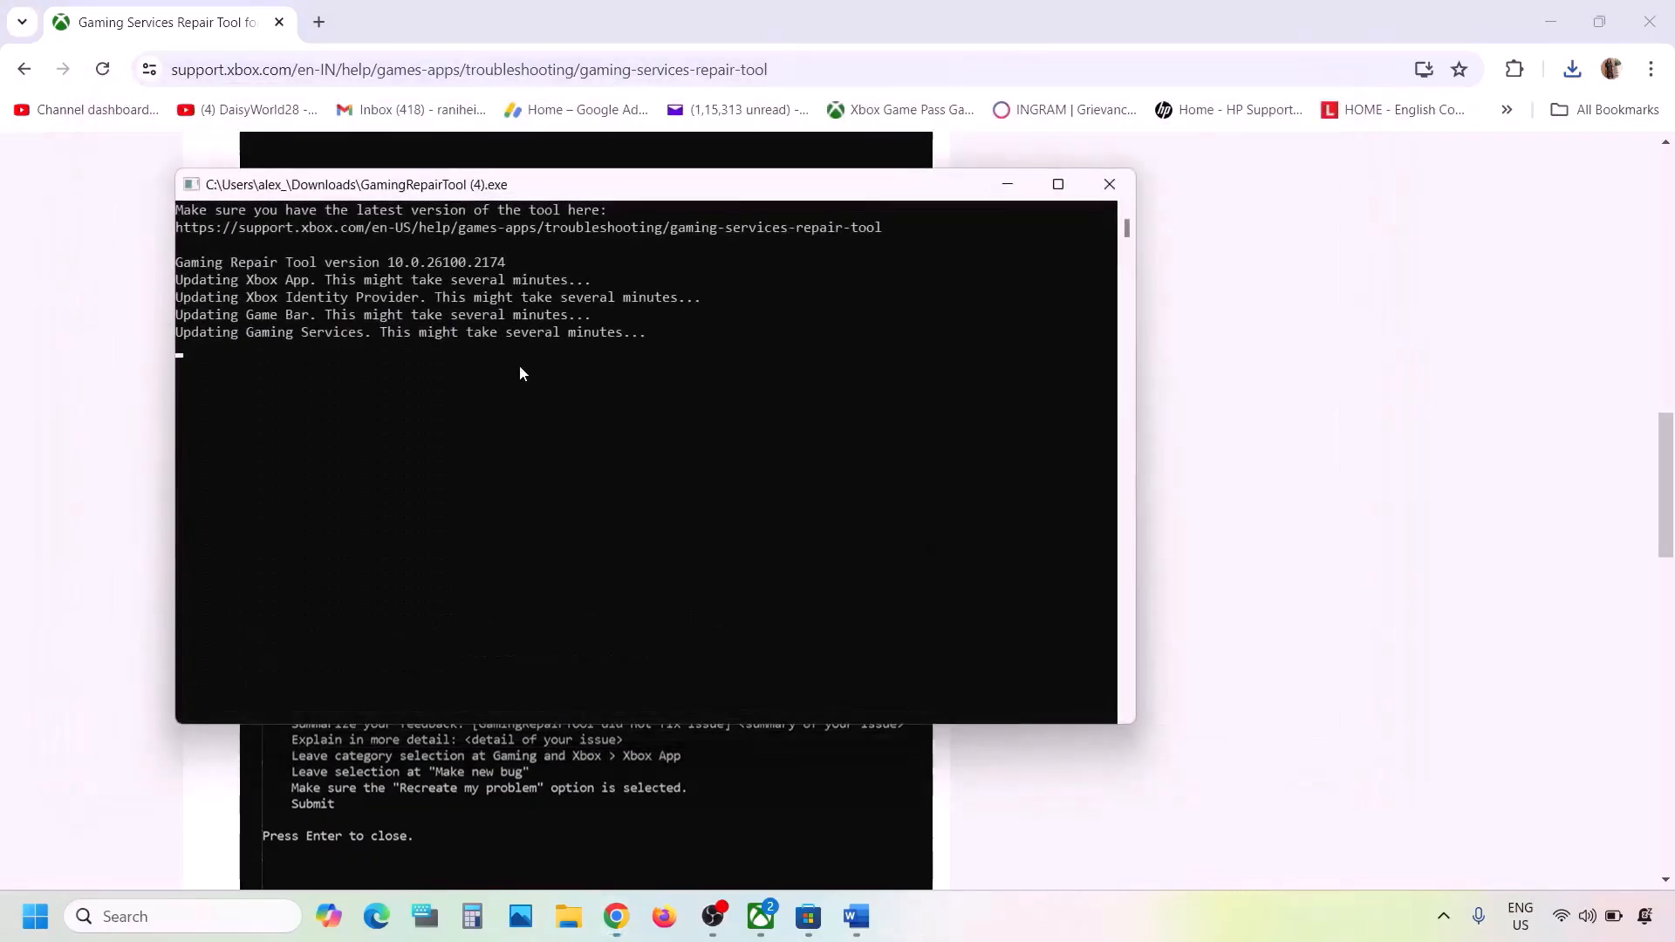
pyautogui.moveTo(192, 349); pyautogui.dragTo(376, 350)
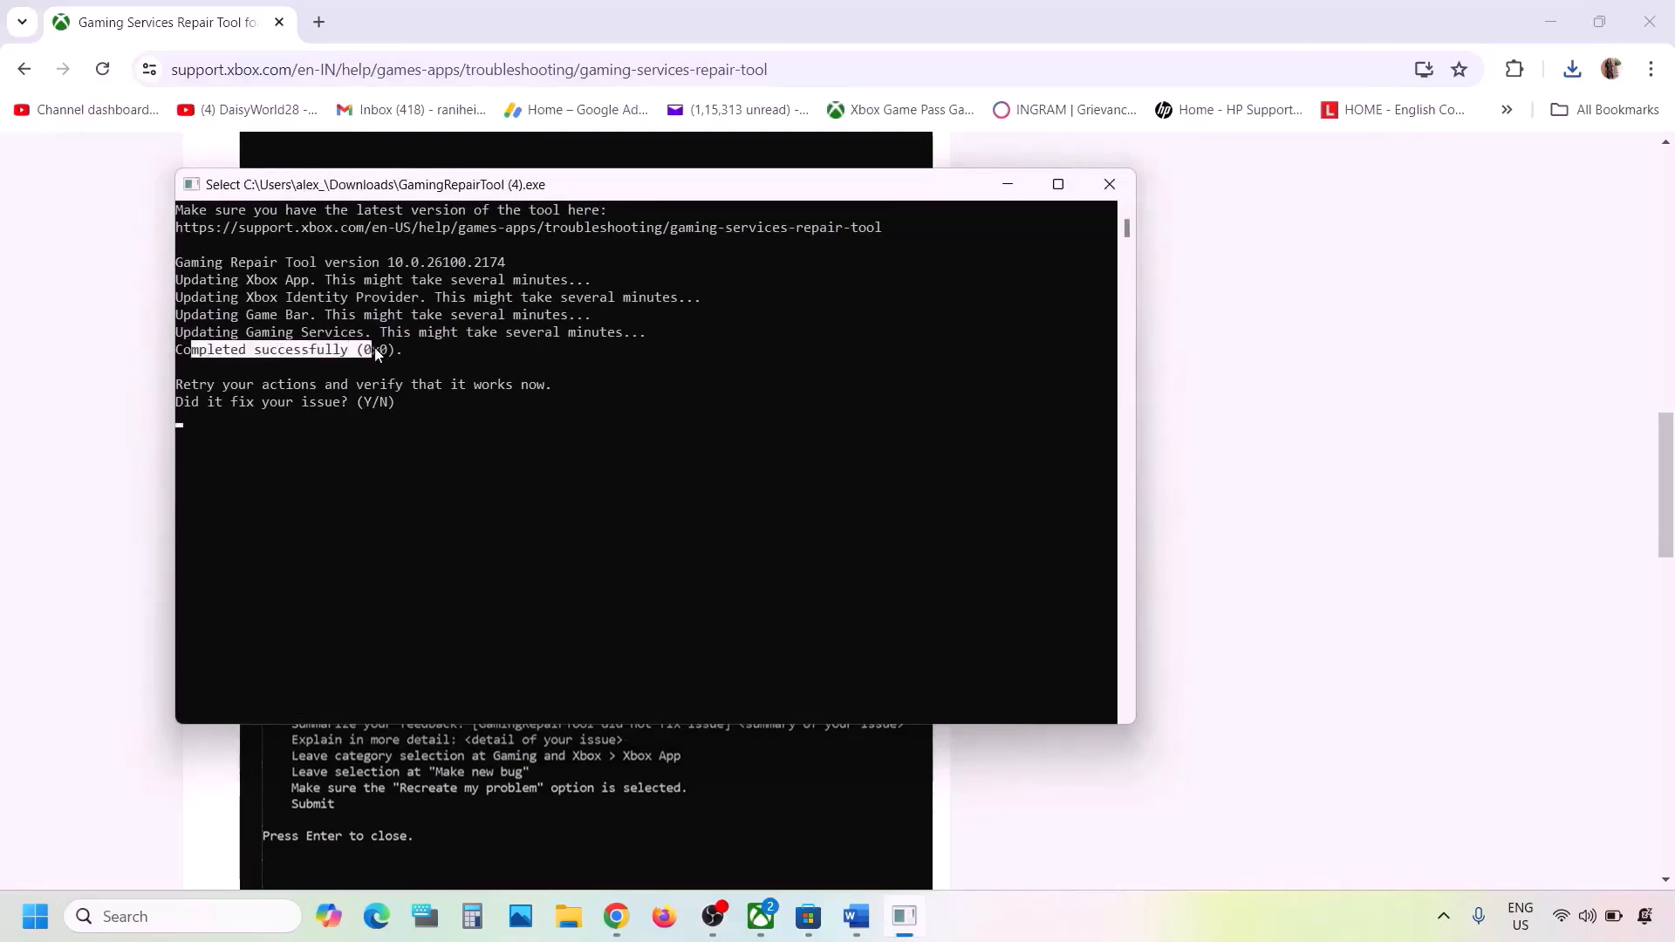
pyautogui.click(1108, 183)
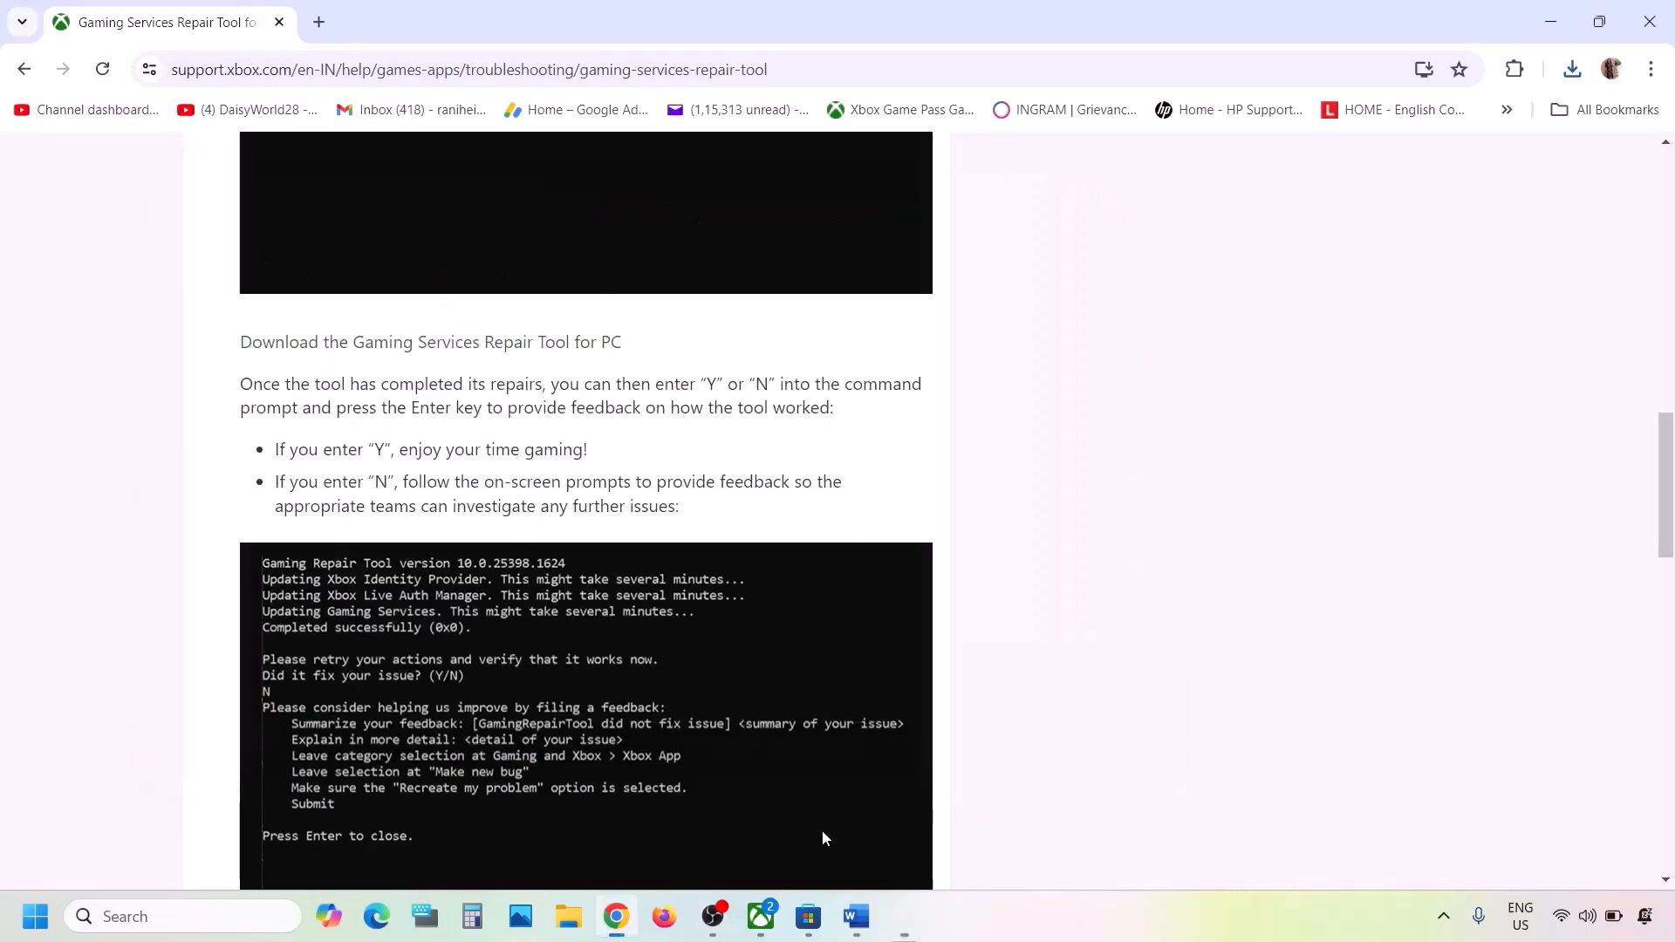
pyautogui.click(857, 927)
# - Review the Step 2 sign-out instruction, then sign out of the Microsoft Store account
pyautogui.scroll(-2, 695, 533)
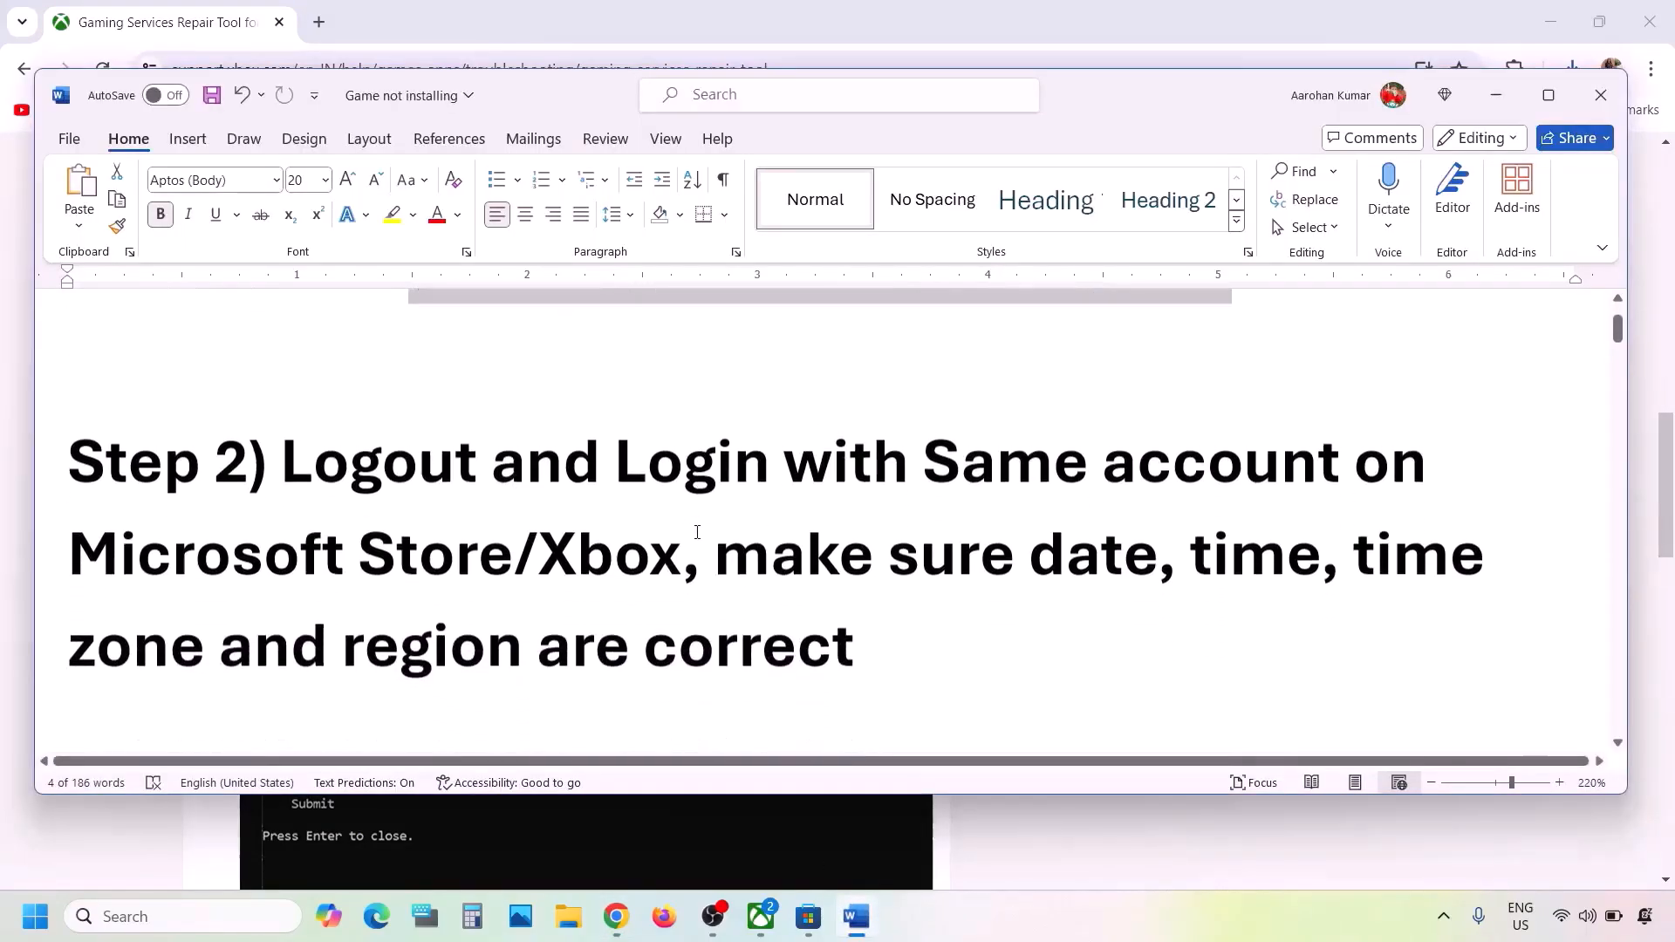
pyautogui.moveTo(288, 452); pyautogui.dragTo(686, 548)
pyautogui.click(678, 548)
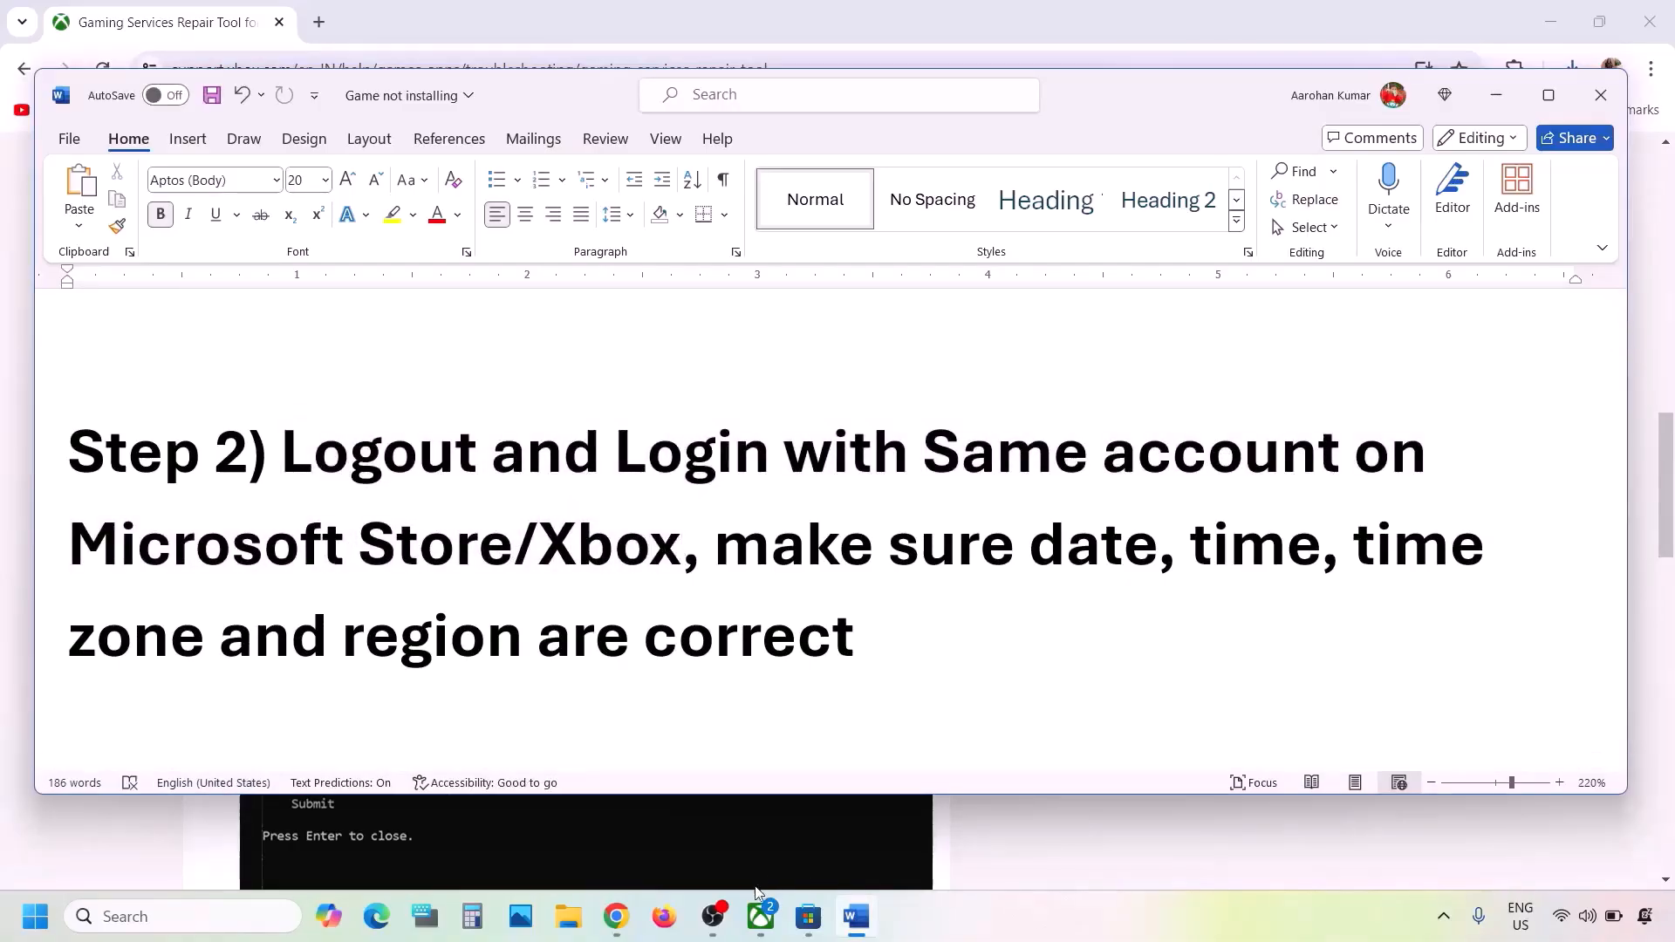
pyautogui.click(796, 920)
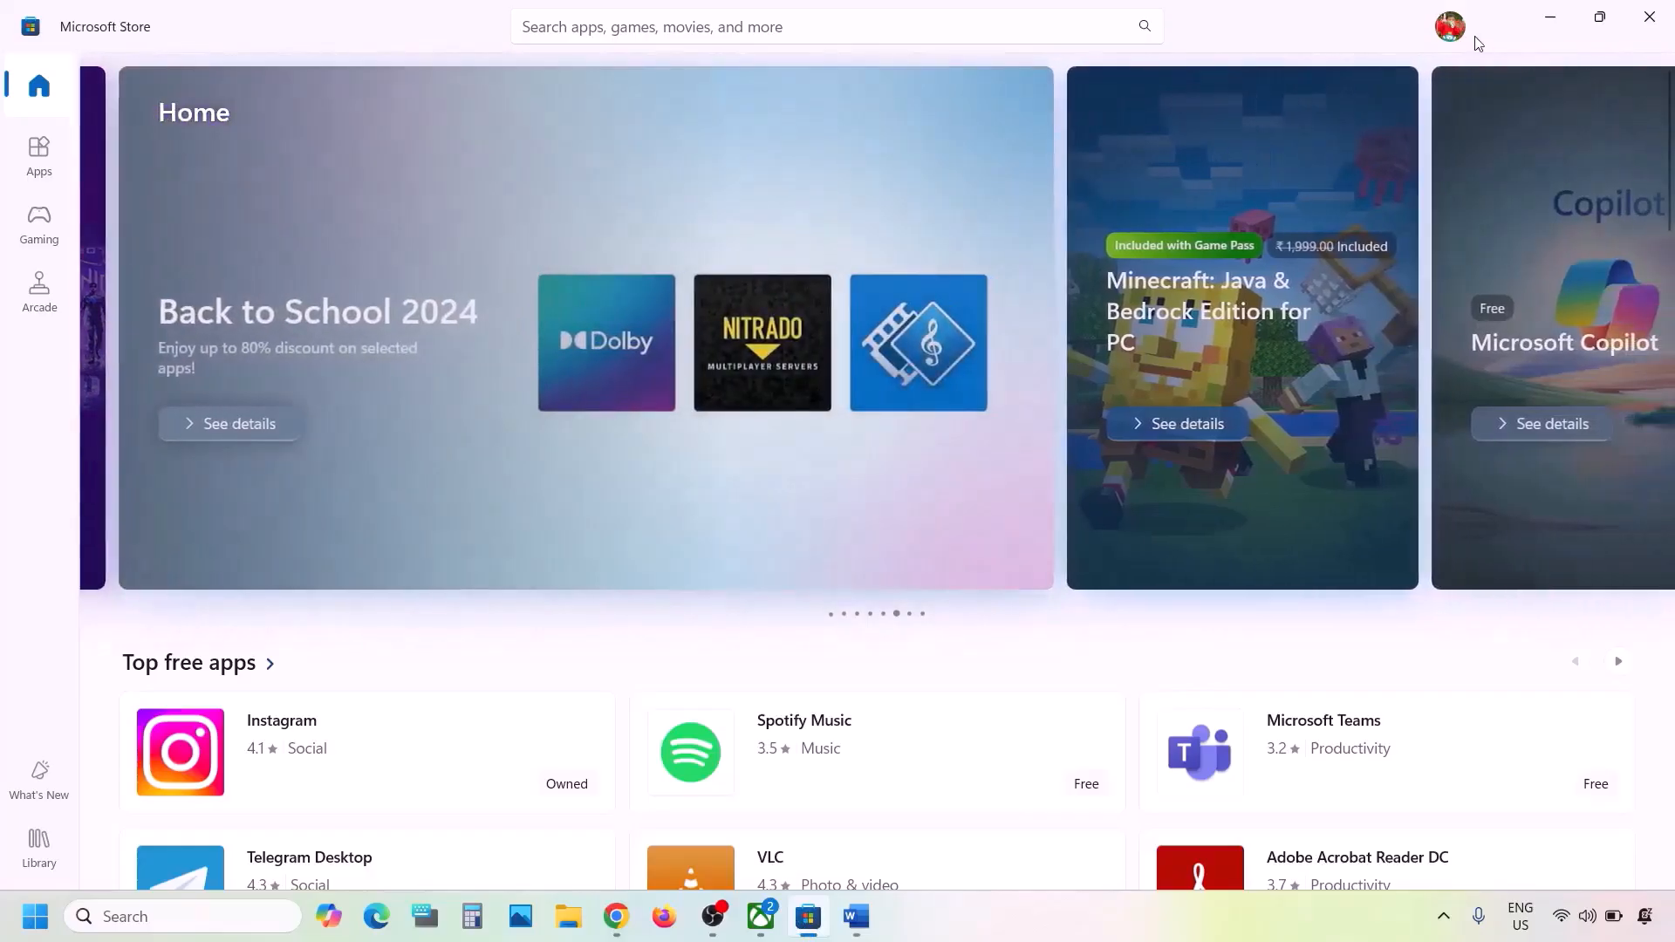
pyautogui.click(1448, 28)
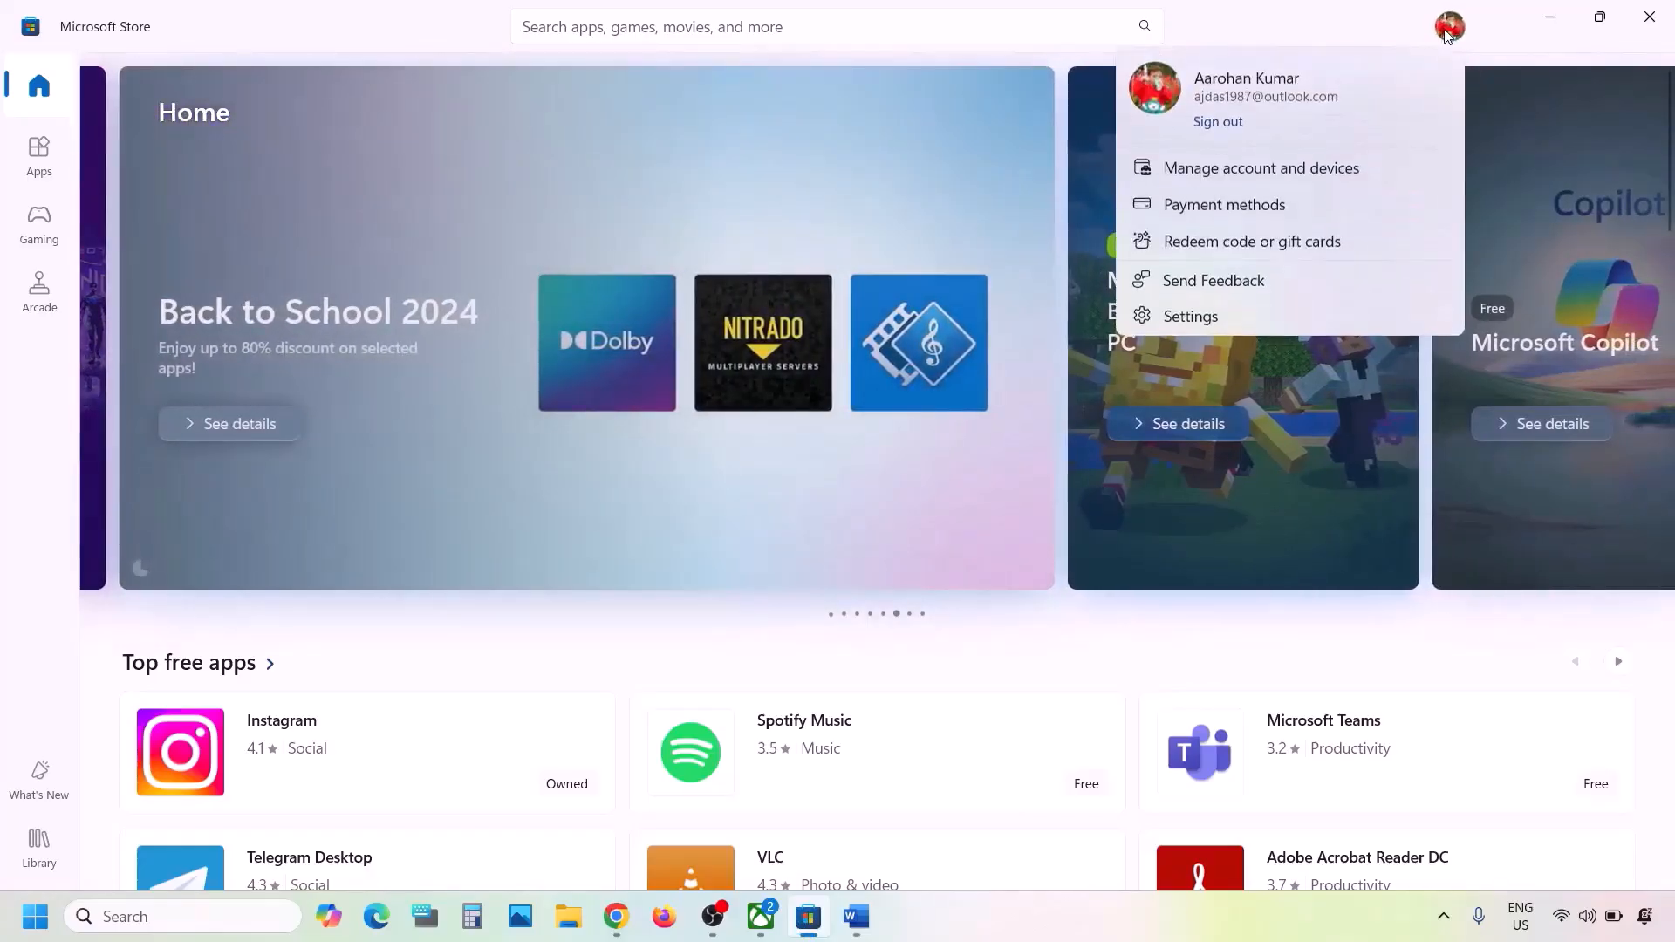
pyautogui.click(1219, 124)
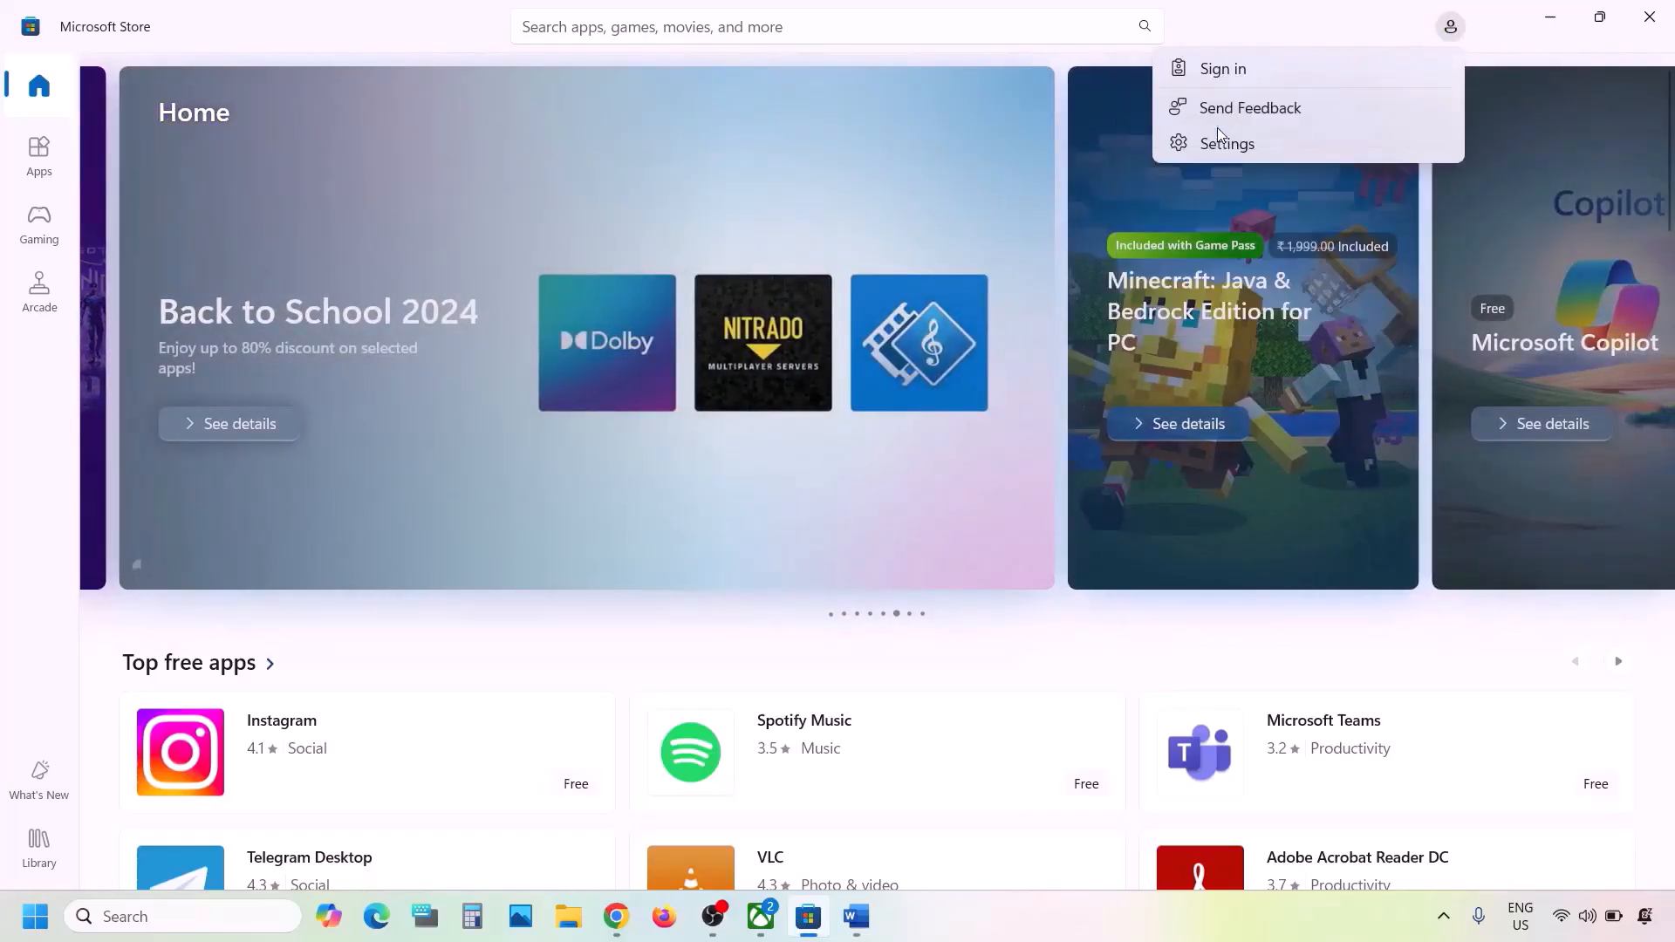
# - Sign back into Microsoft Store with the second listed account, confirming with the device PIN
pyautogui.click(1238, 78)
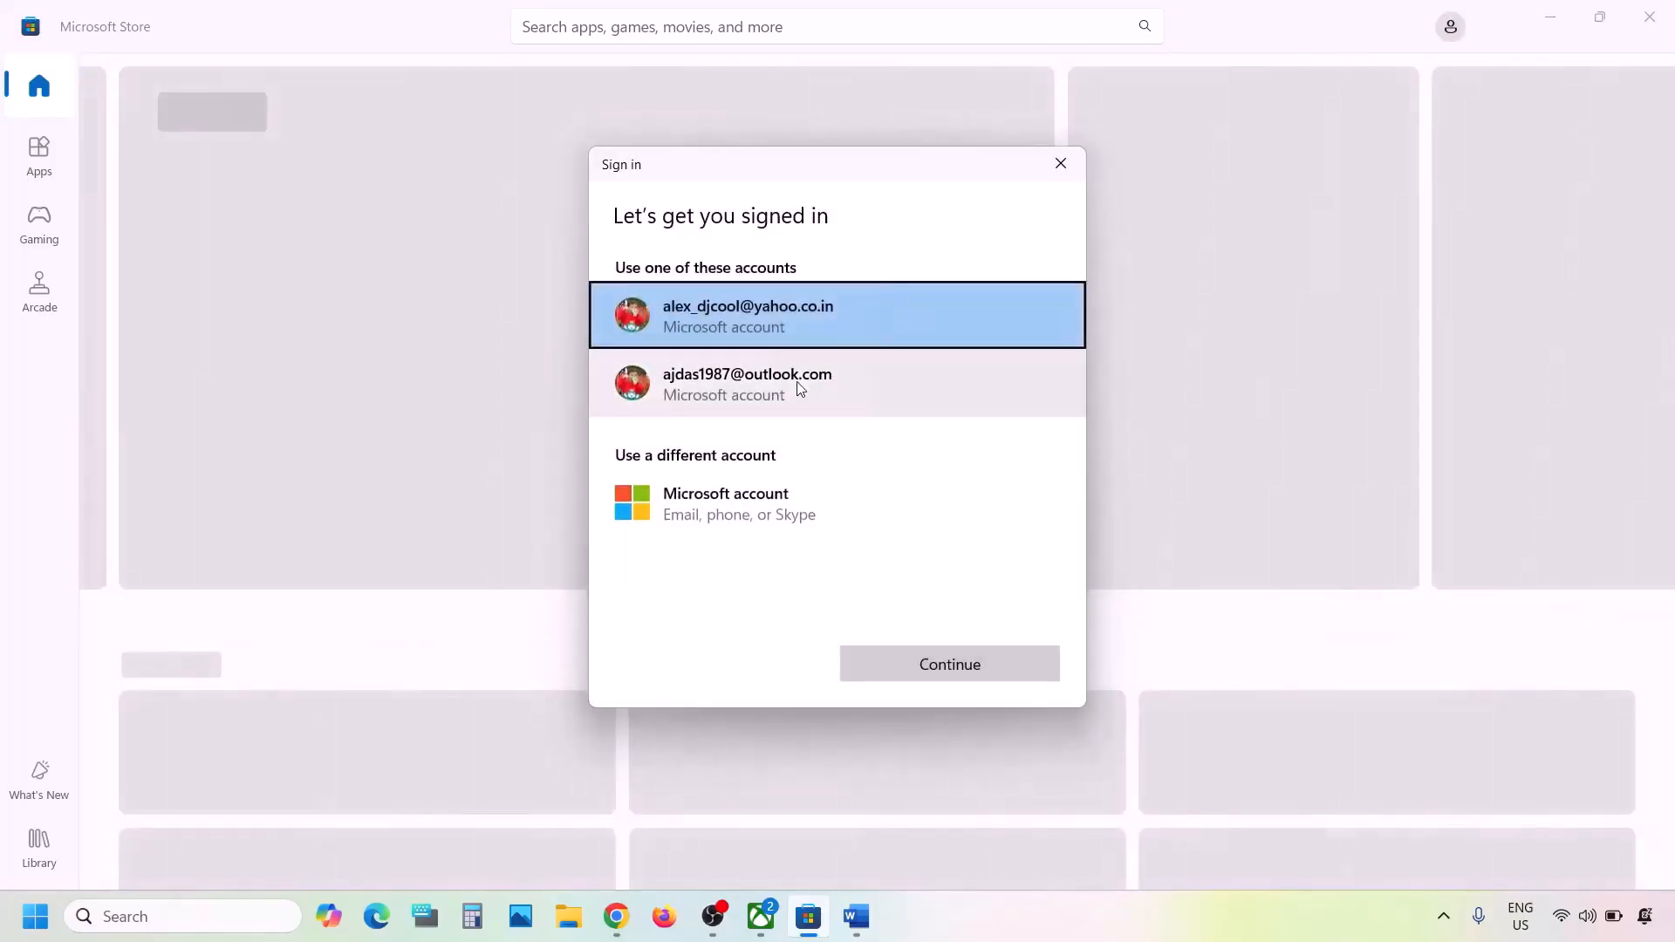
pyautogui.click(790, 388)
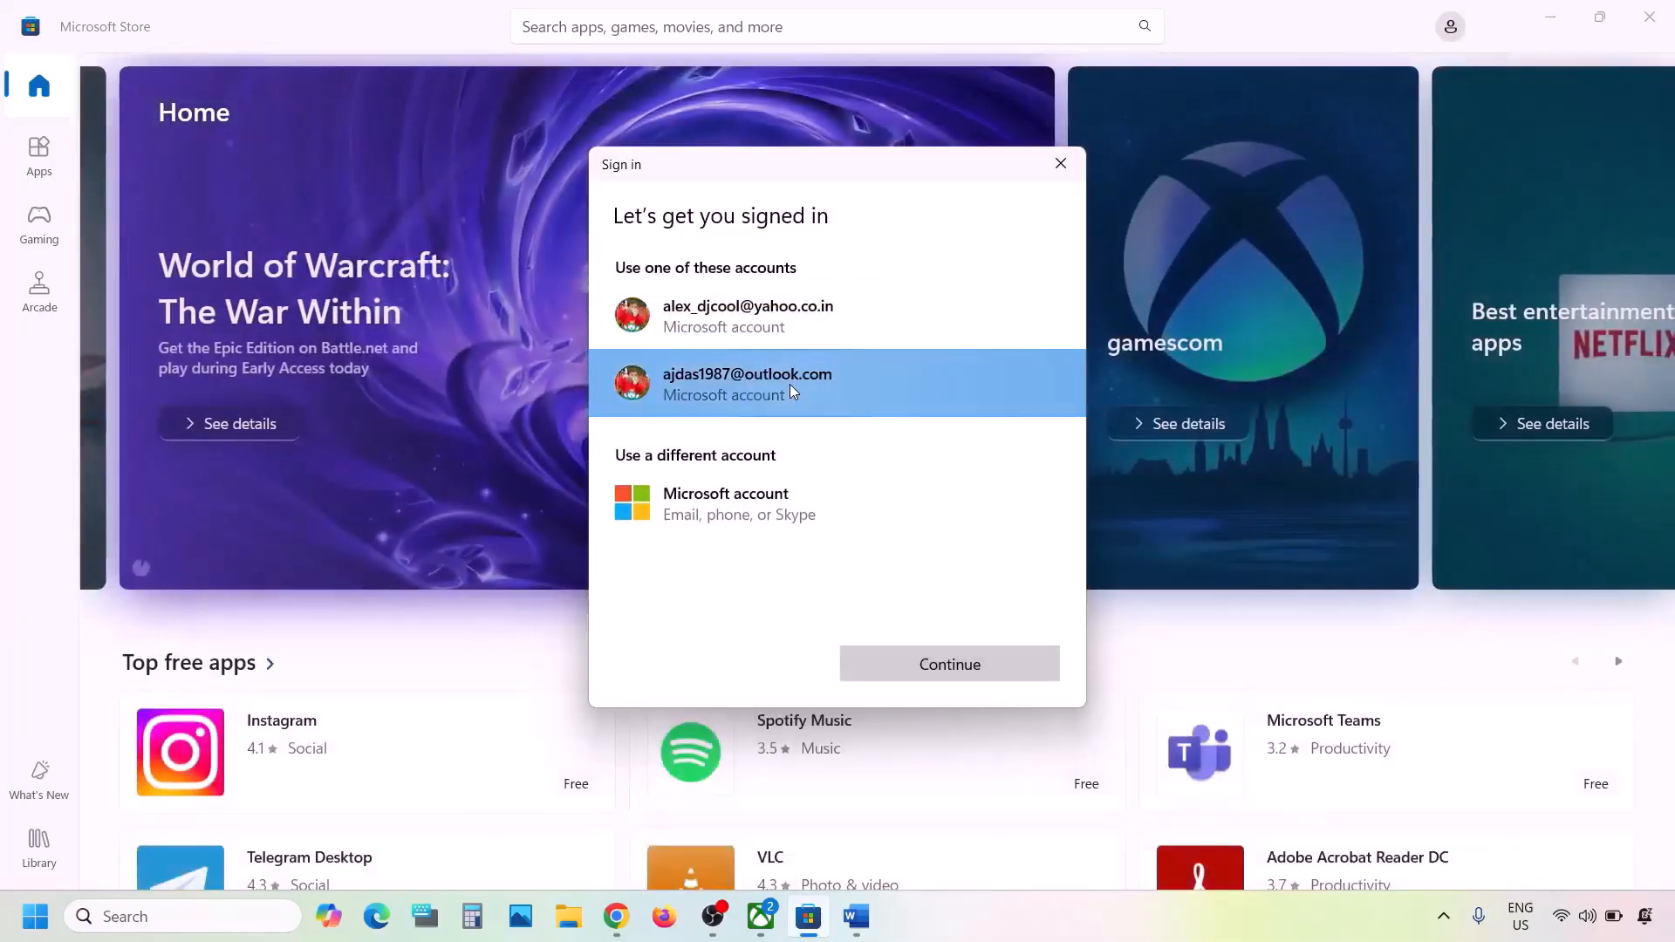
pyautogui.click(902, 665)
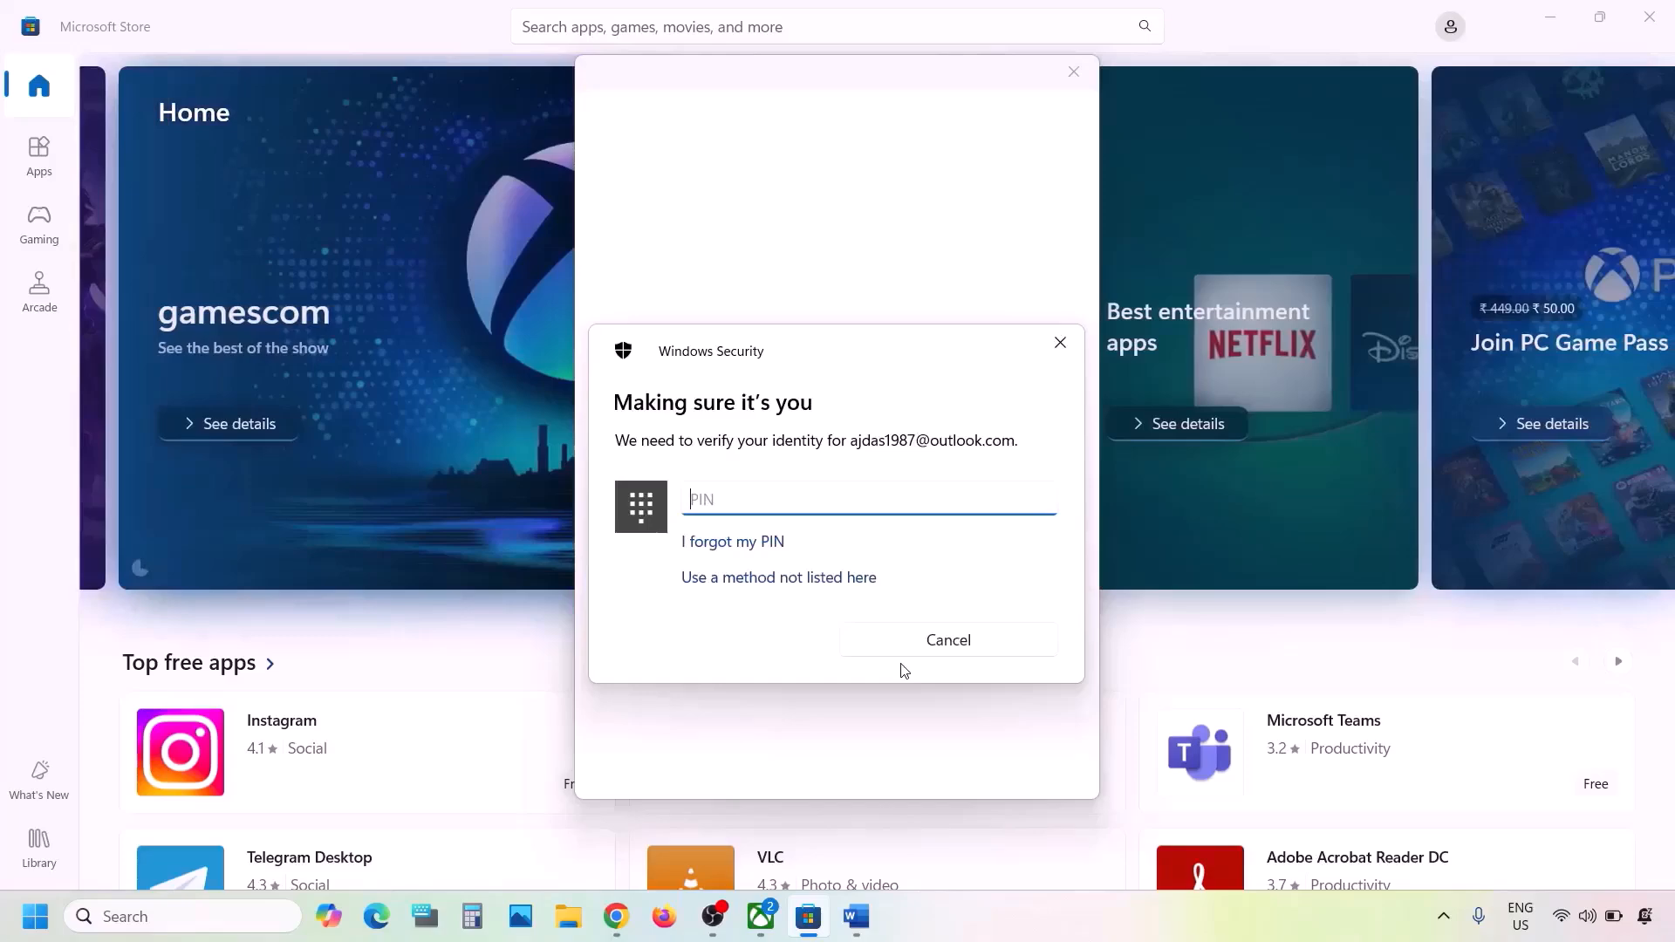
pyautogui.write('0')
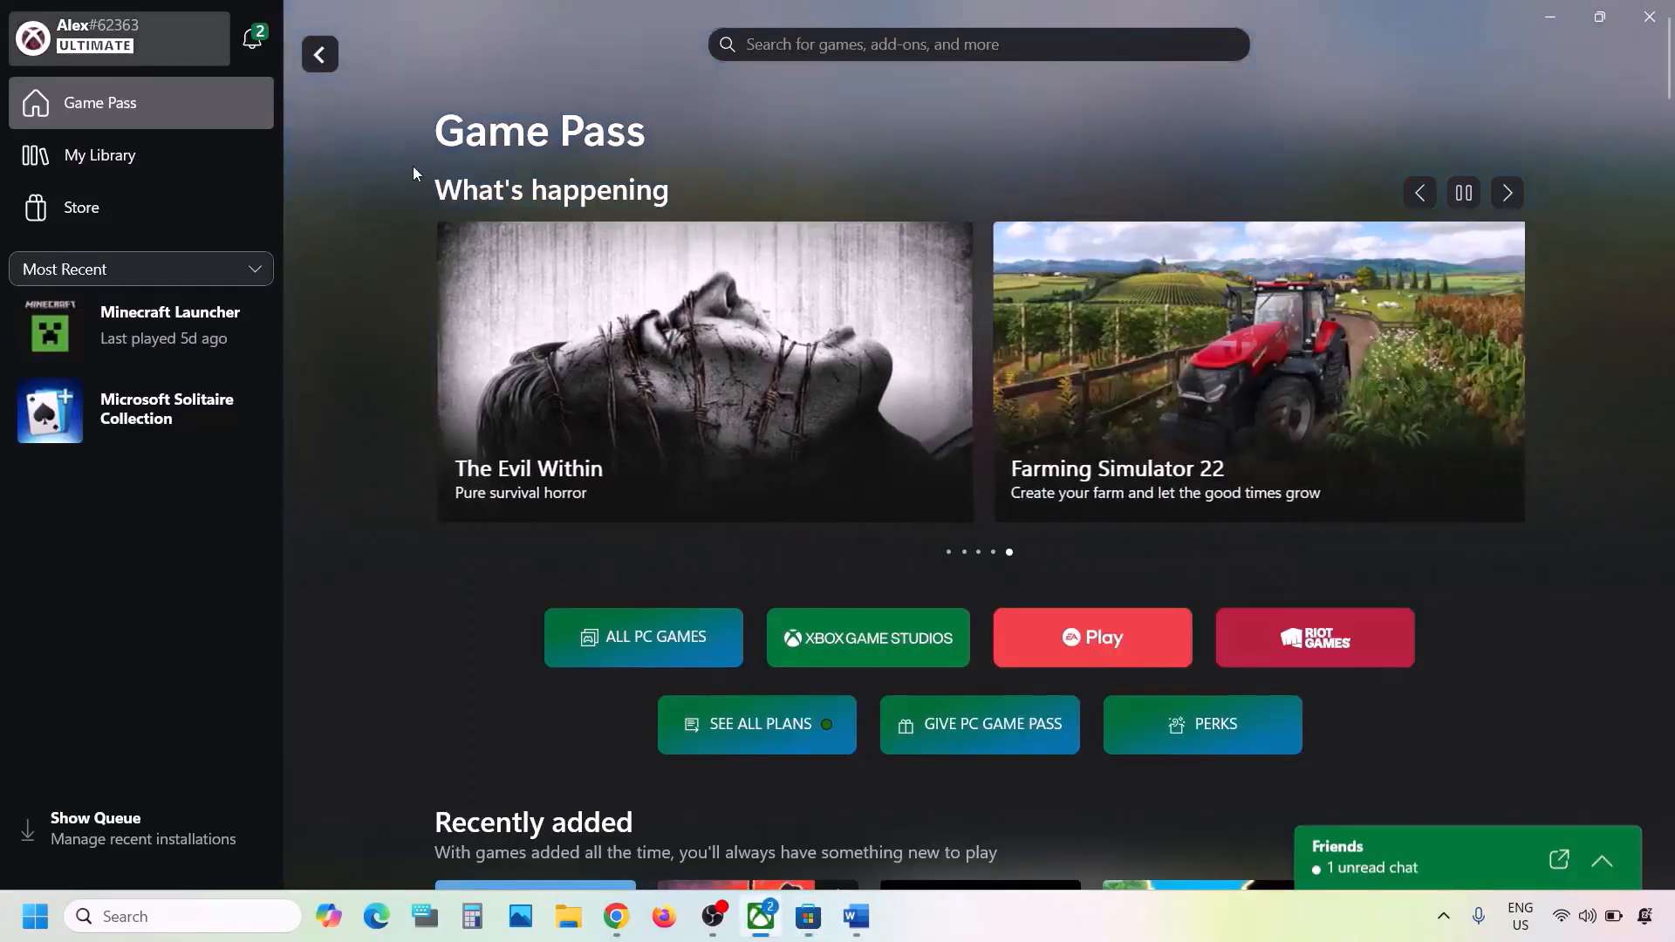
# - Sign out of the Xbox app and back in with the second listed Microsoft account
pyautogui.click(120, 51)
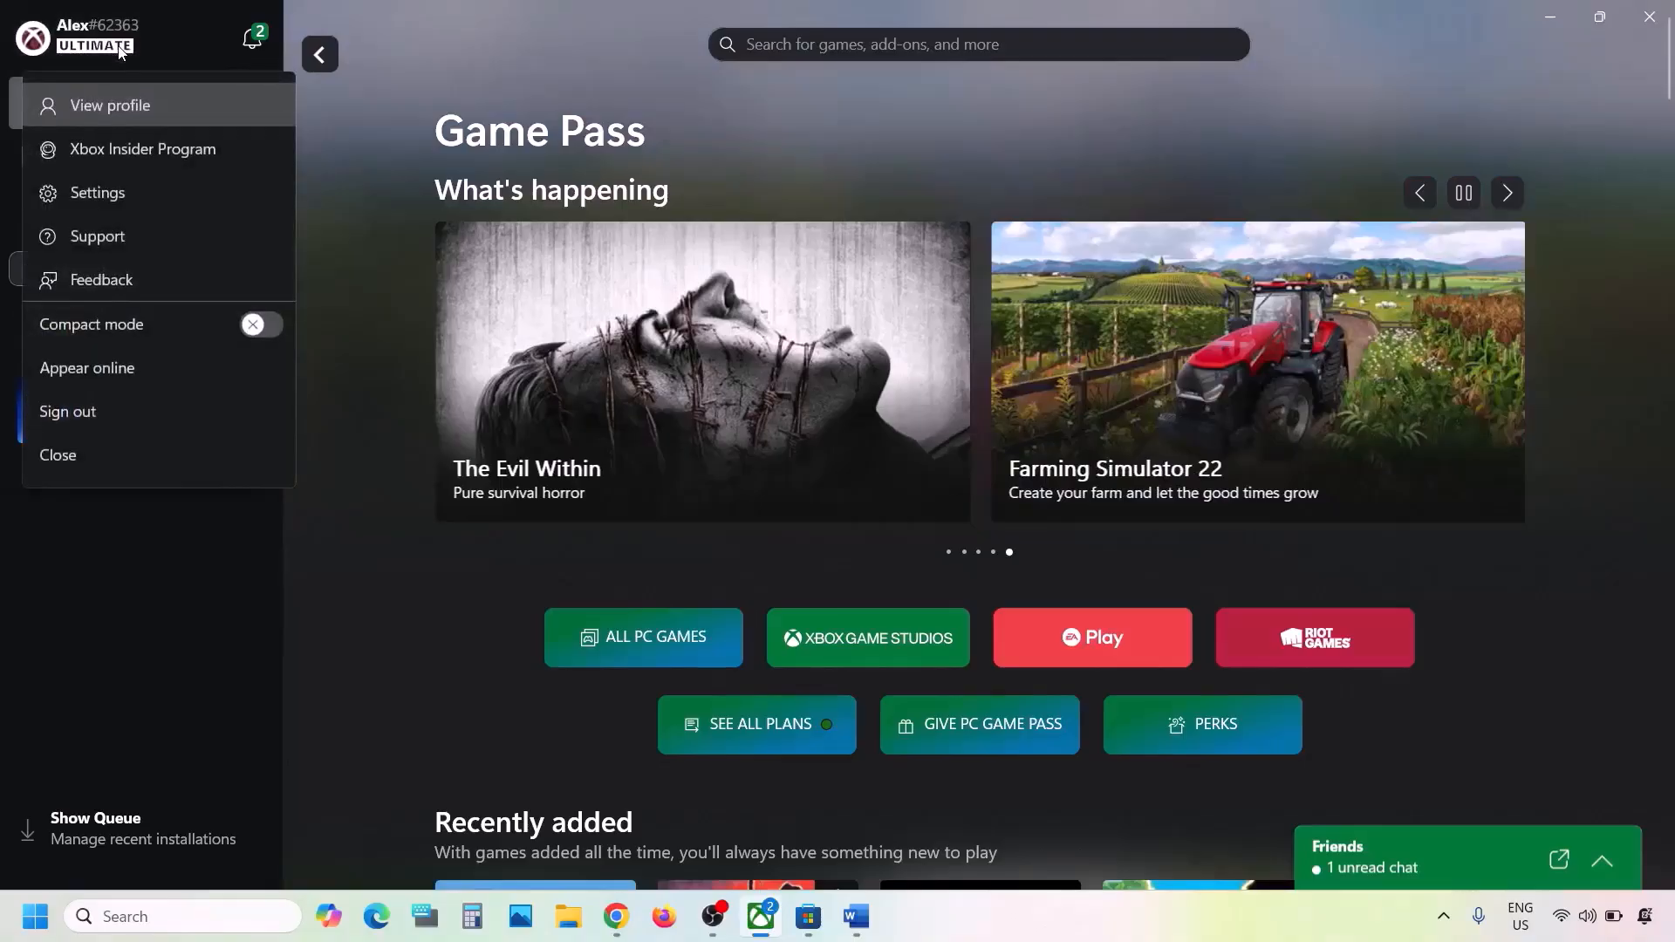
pyautogui.click(86, 414)
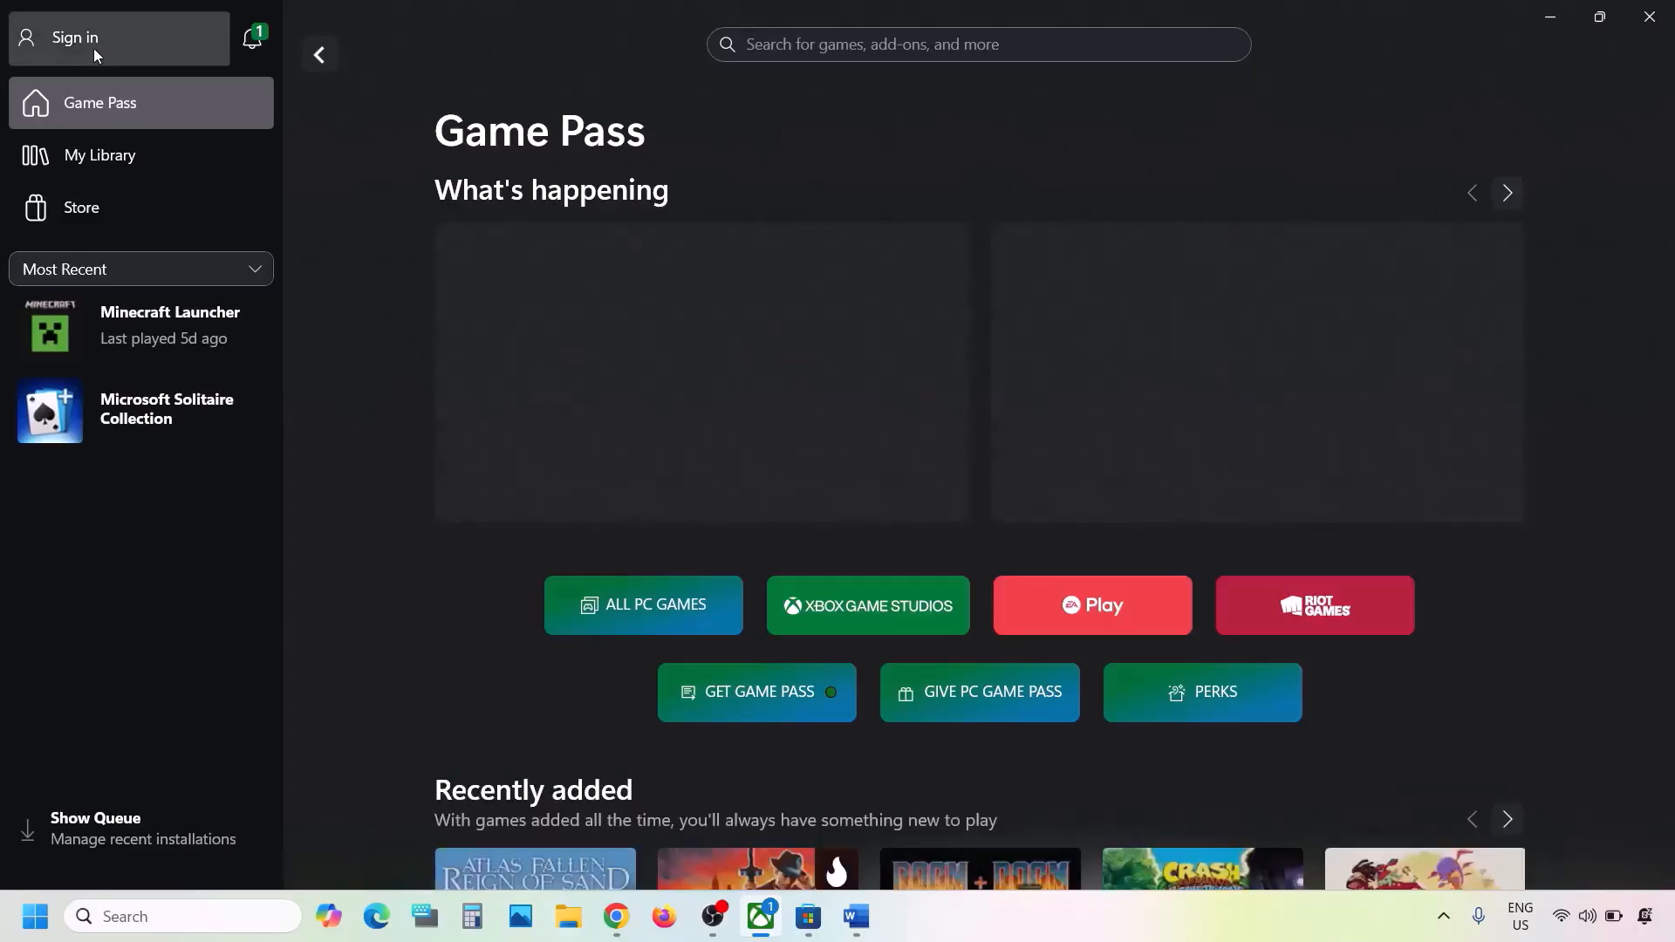
pyautogui.click(92, 48)
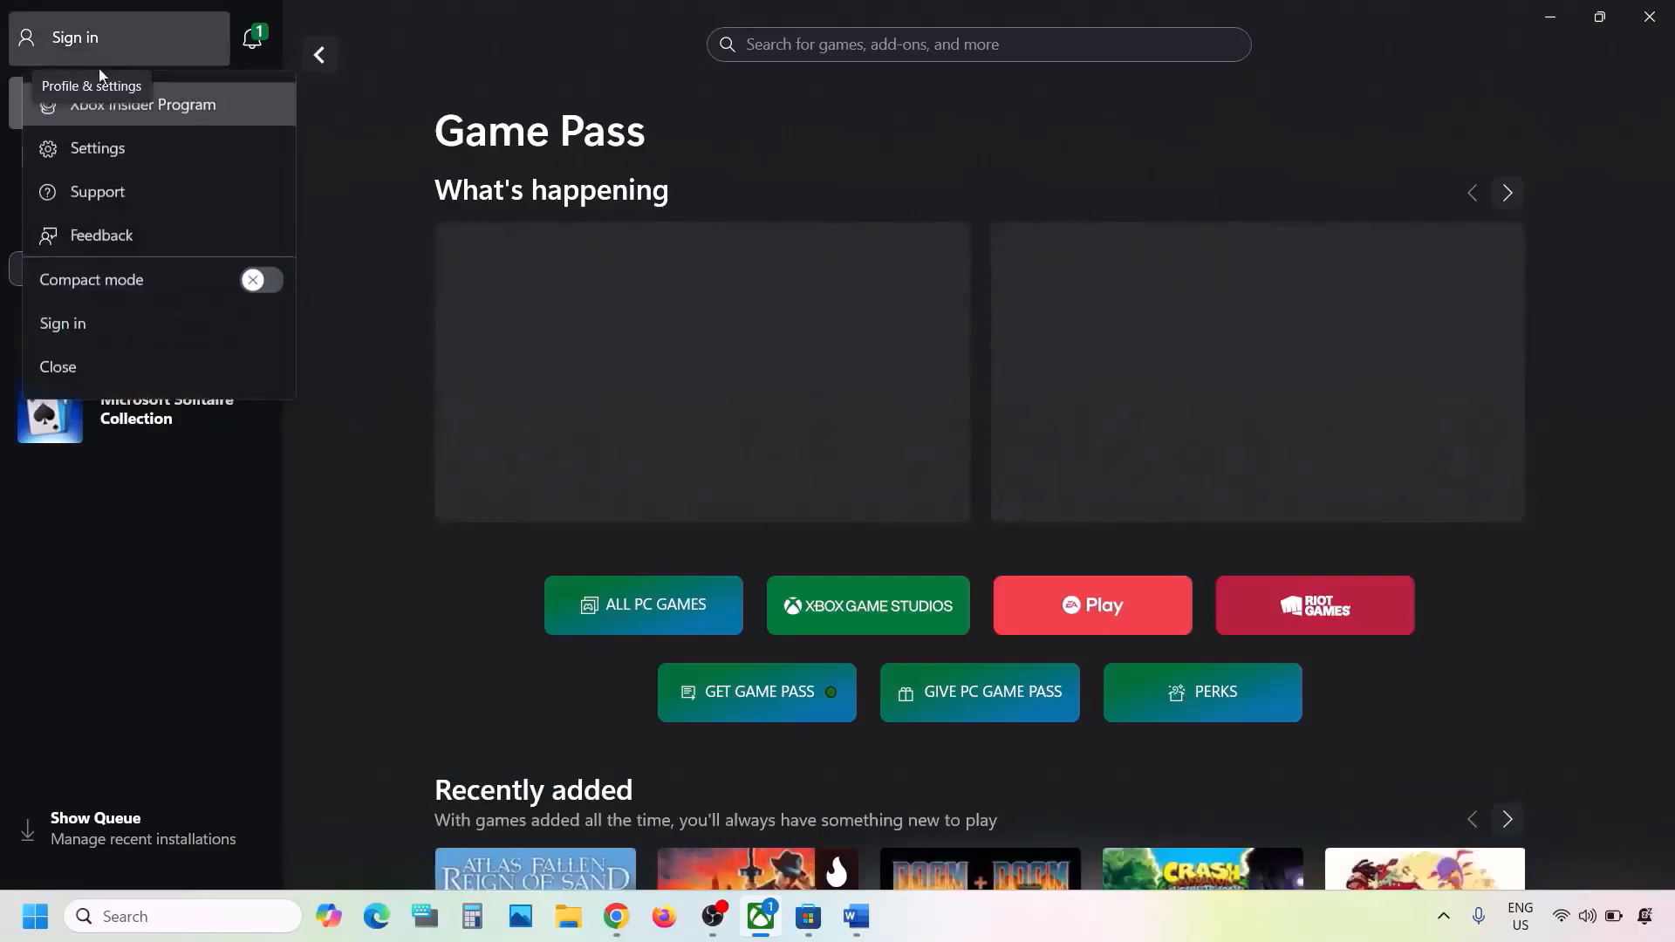
pyautogui.click(82, 321)
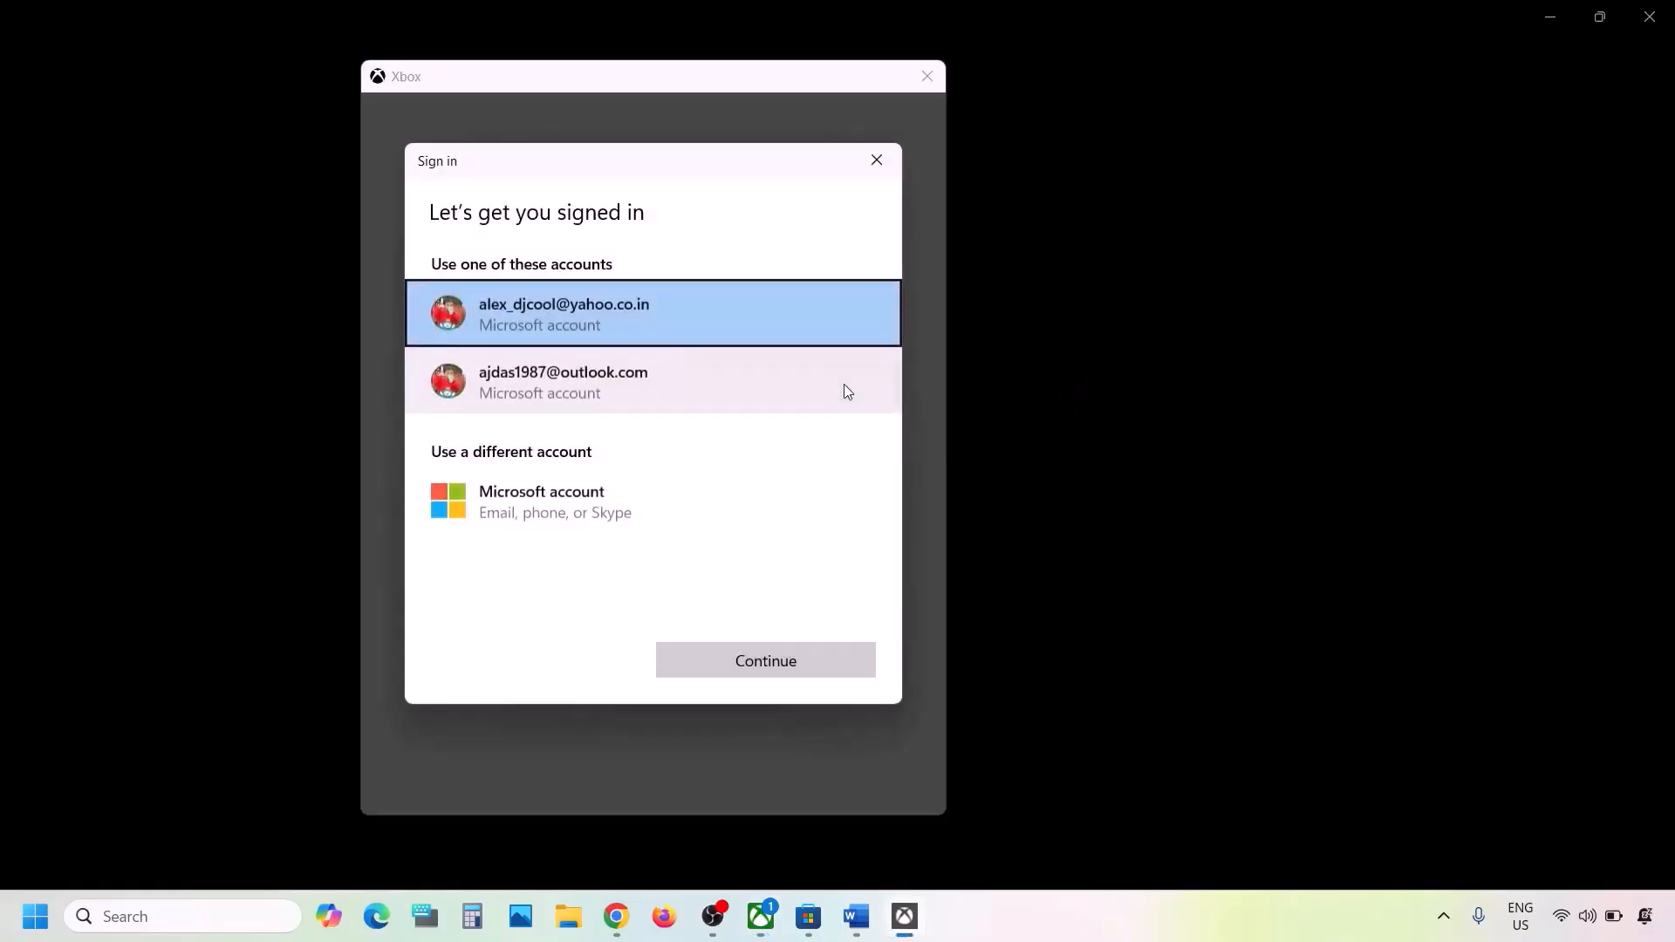
pyautogui.click(654, 385)
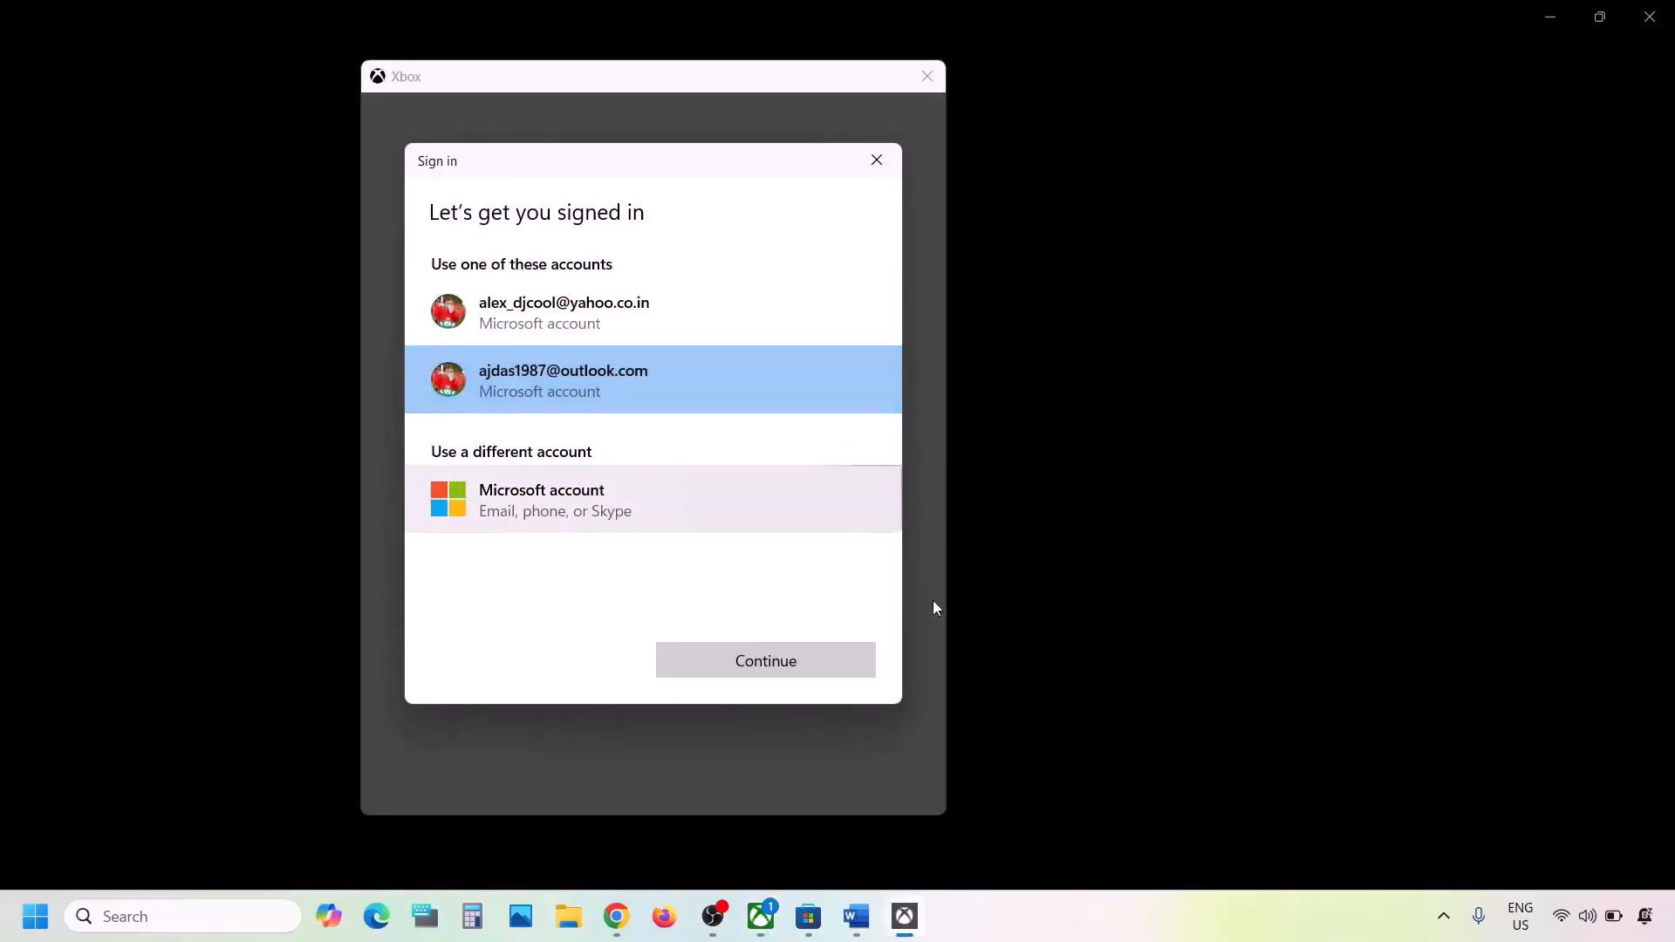
pyautogui.click(773, 663)
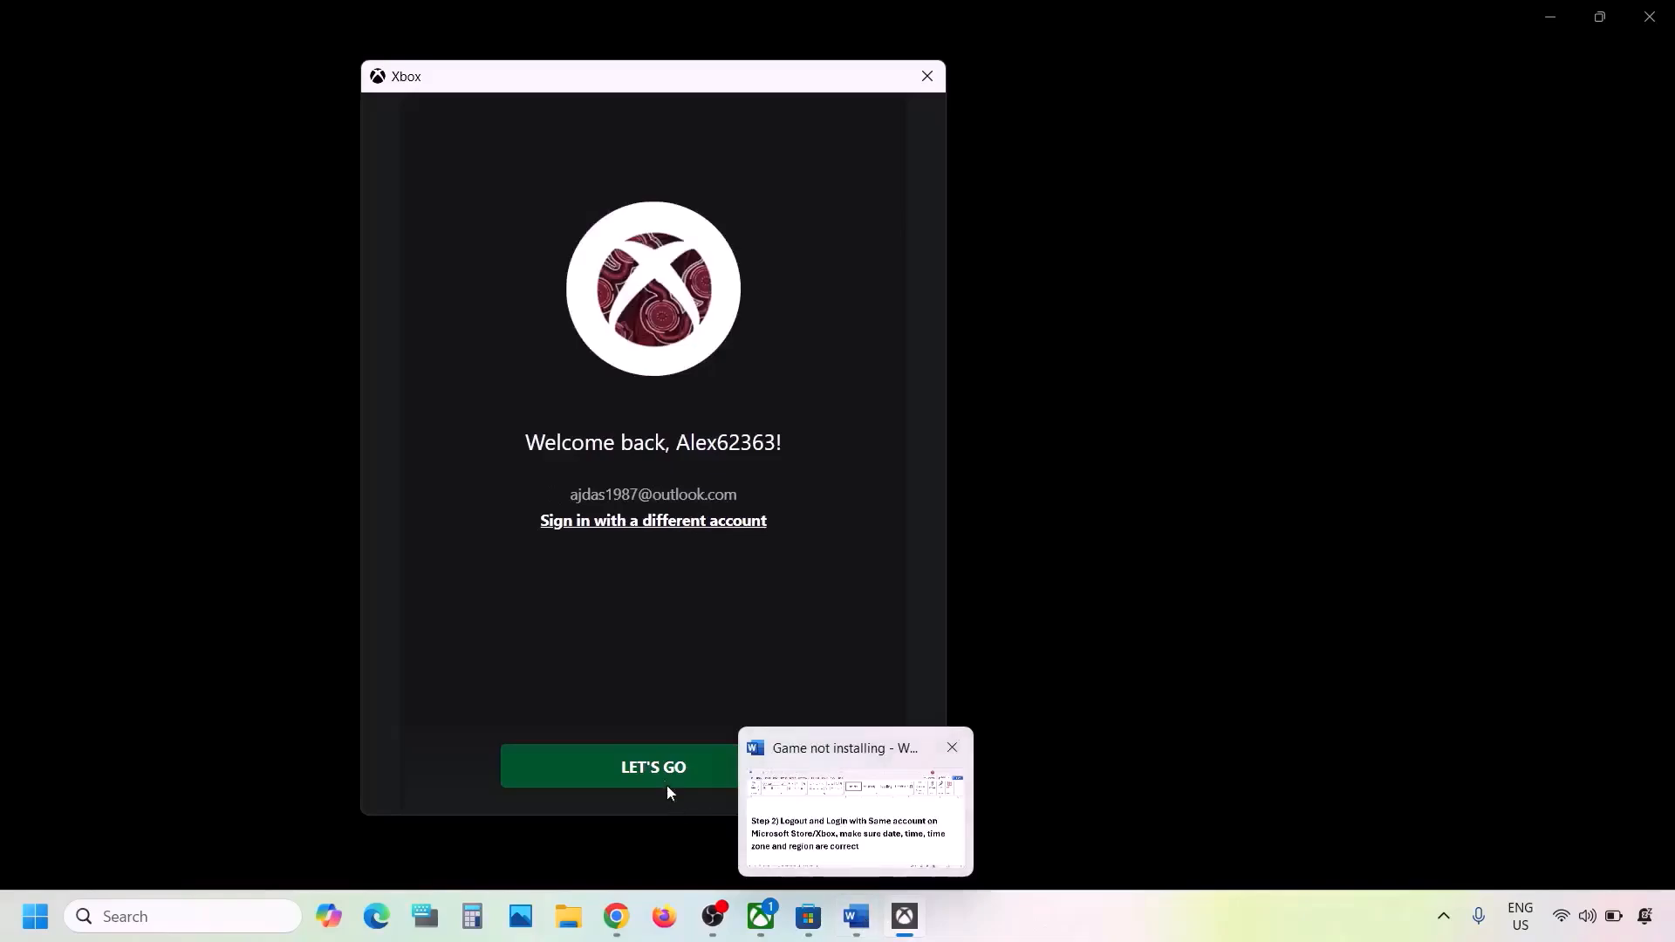
pyautogui.click(660, 770)
# - Check Step 2's date, time and region note, then verify automatic time in Settings' Date & time
pyautogui.click(859, 920)
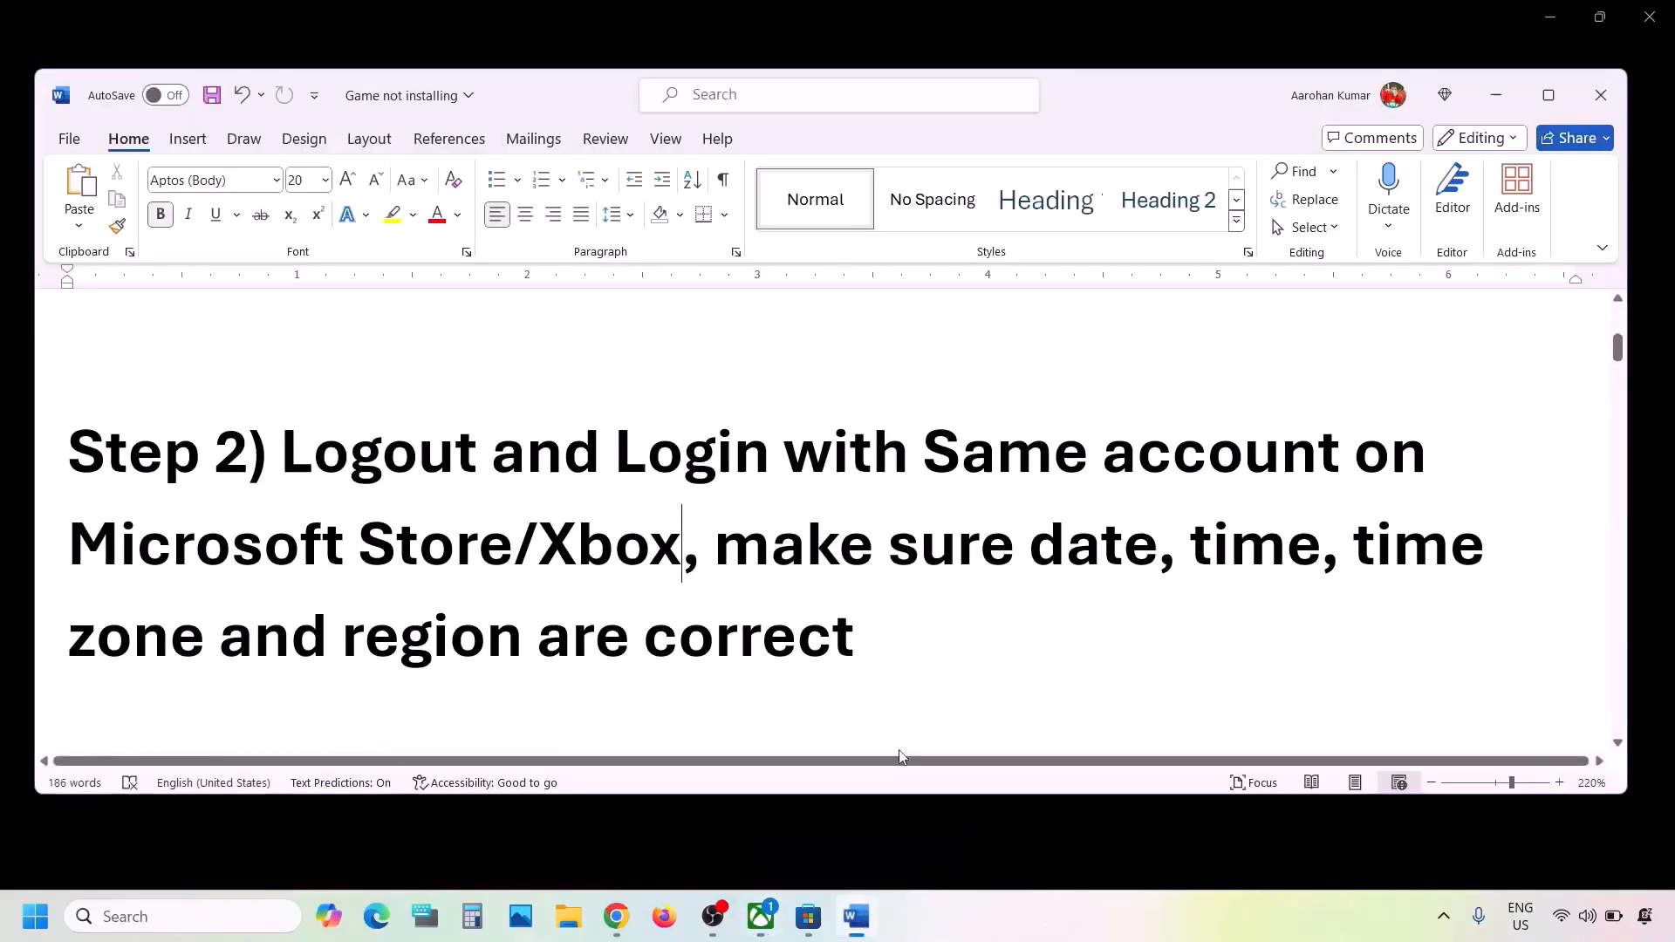
pyautogui.scroll(-3, 562, 484)
pyautogui.scroll(3, 562, 486)
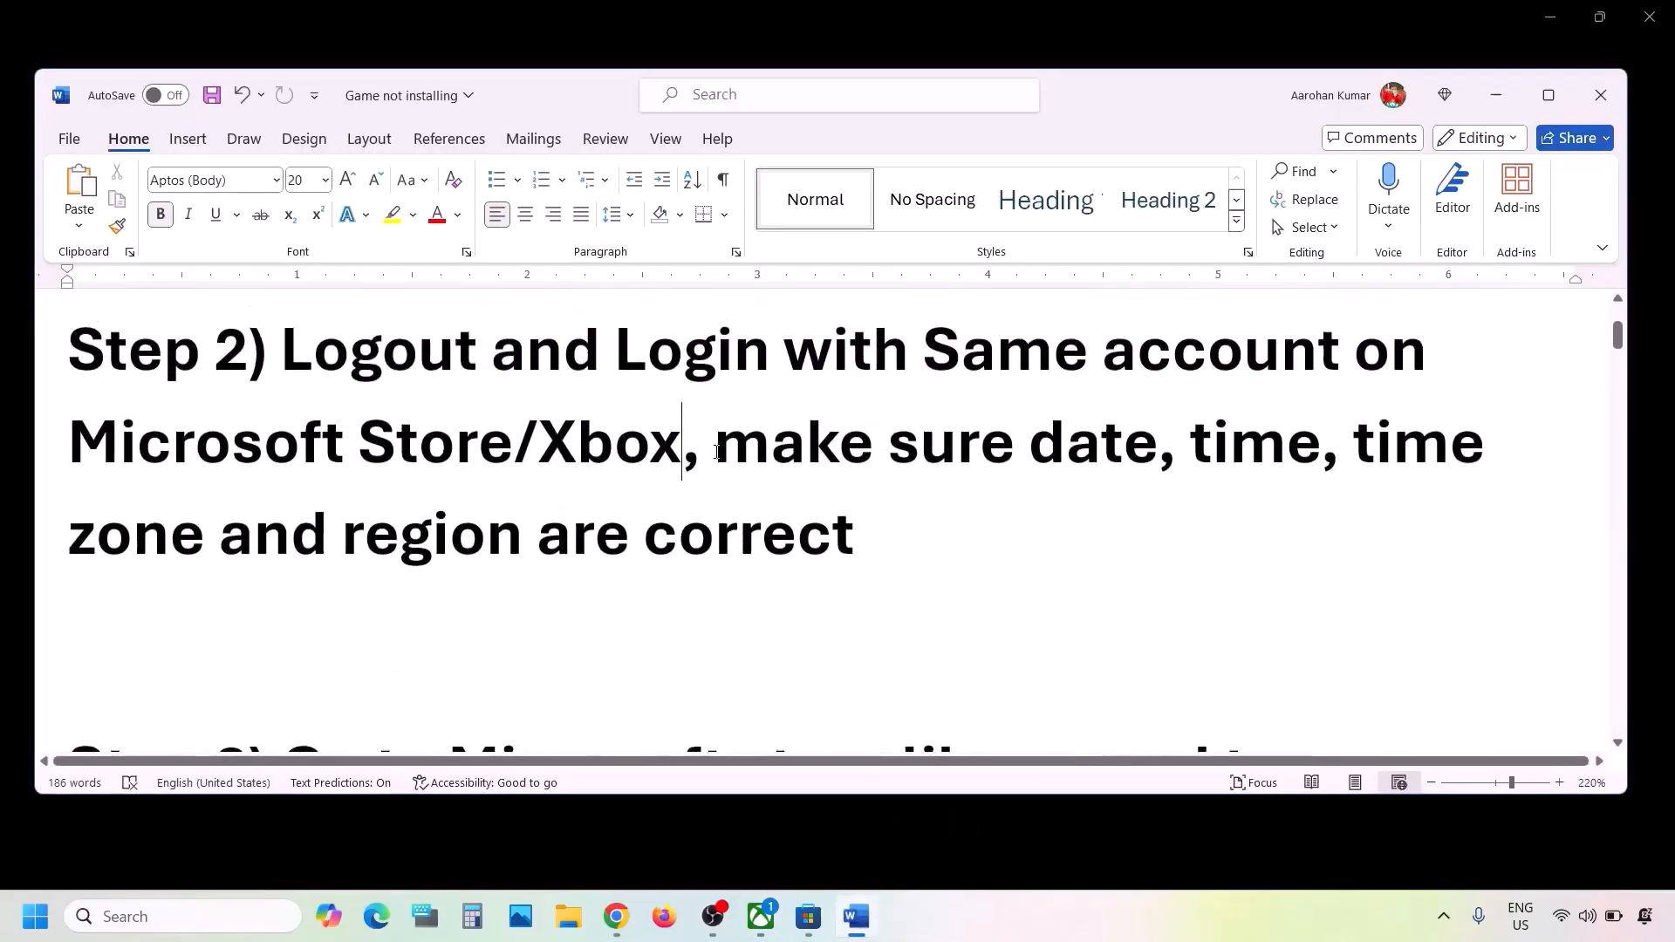
pyautogui.moveTo(732, 448); pyautogui.dragTo(923, 535)
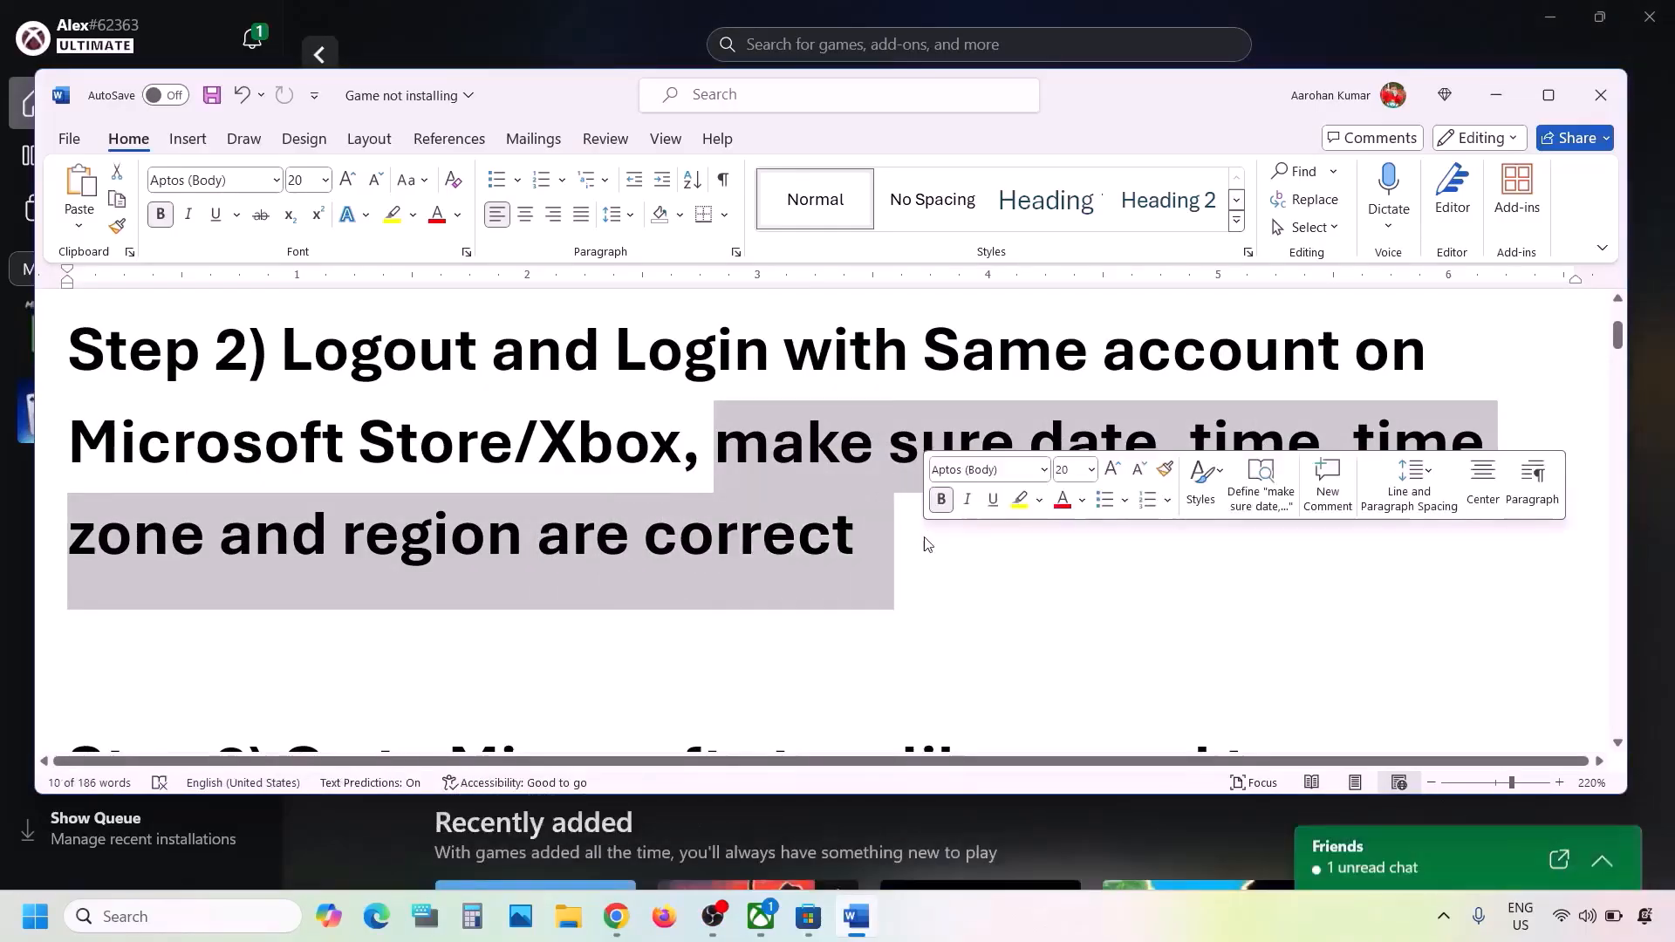
pyautogui.click(25, 923)
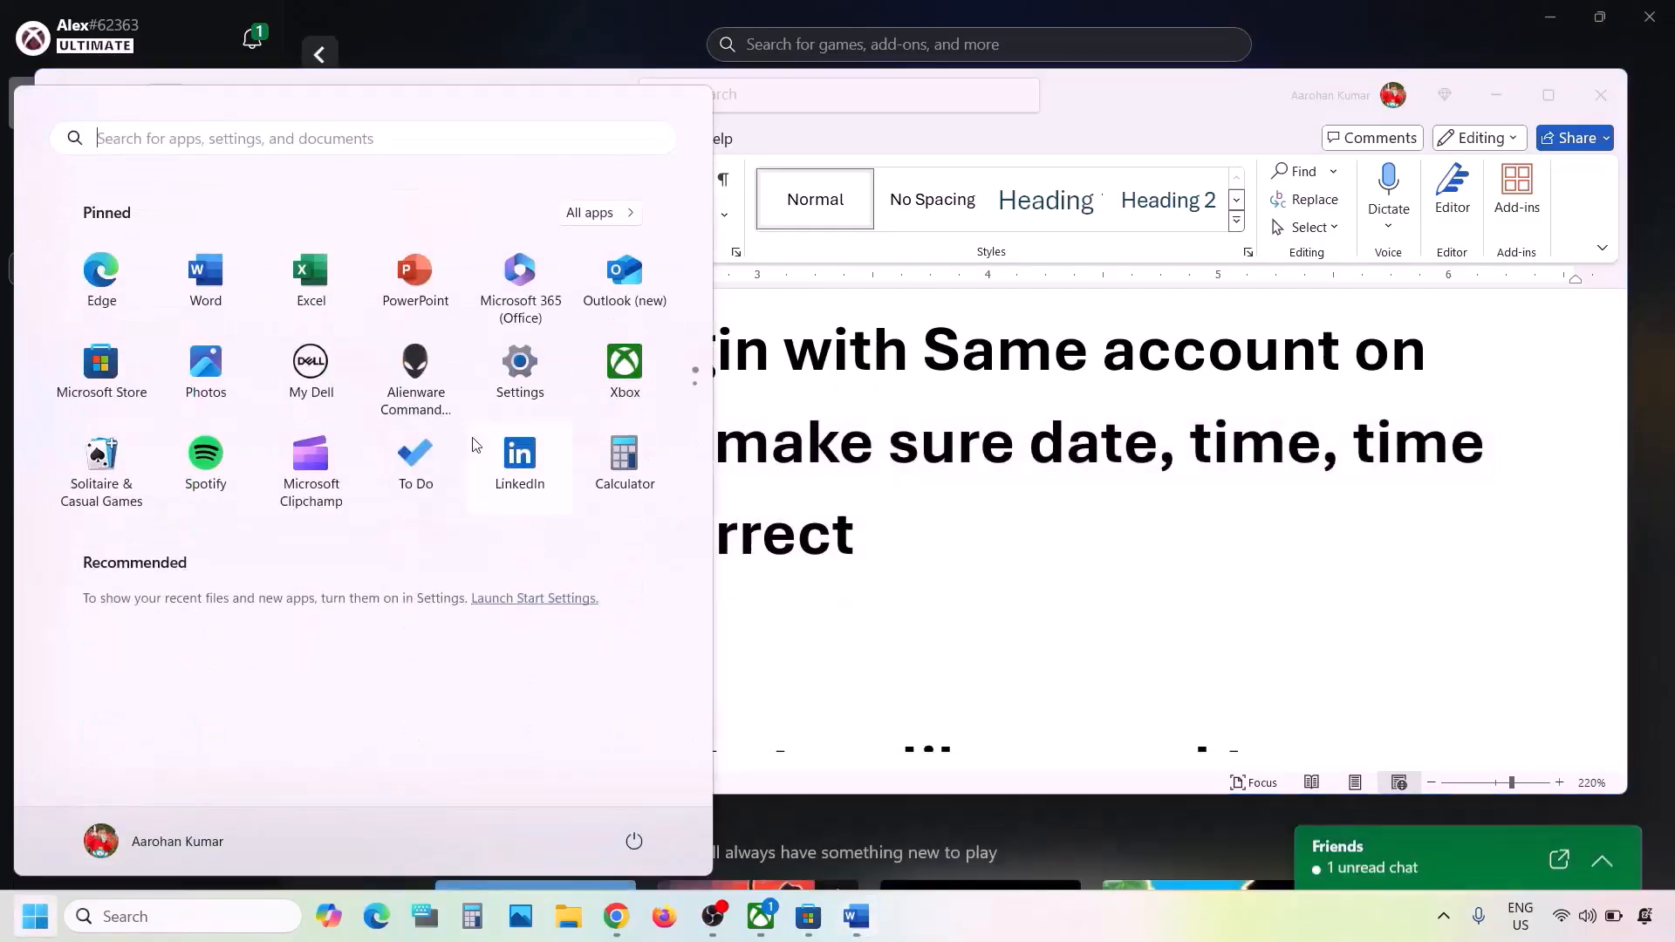
pyautogui.click(516, 375)
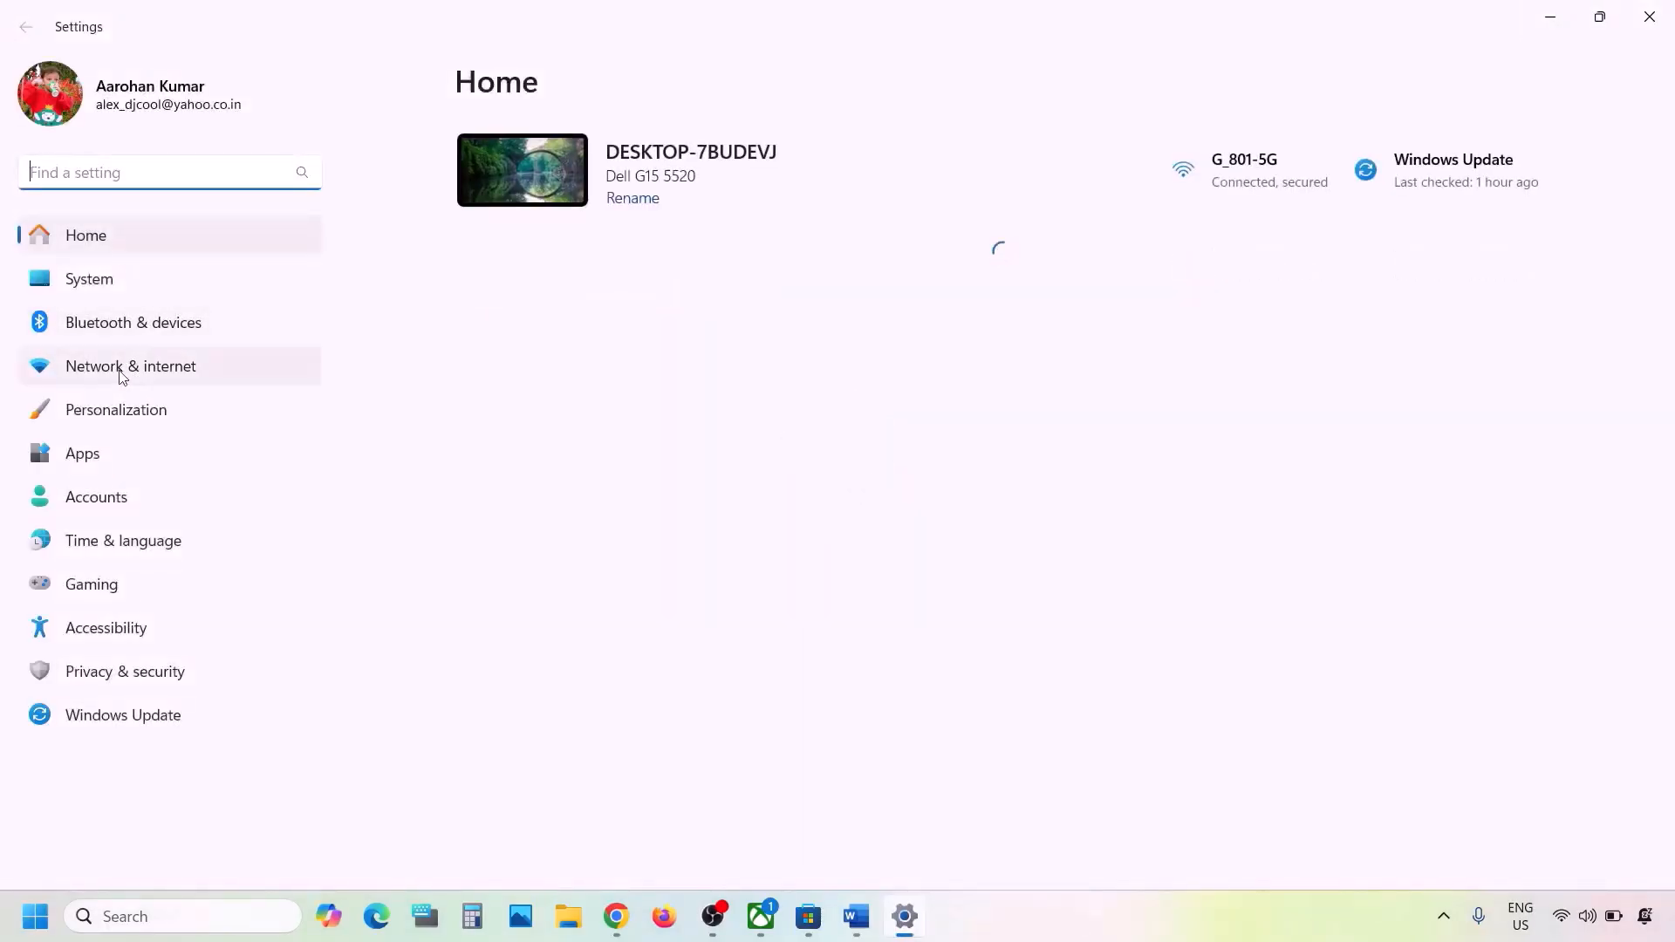
pyautogui.click(126, 544)
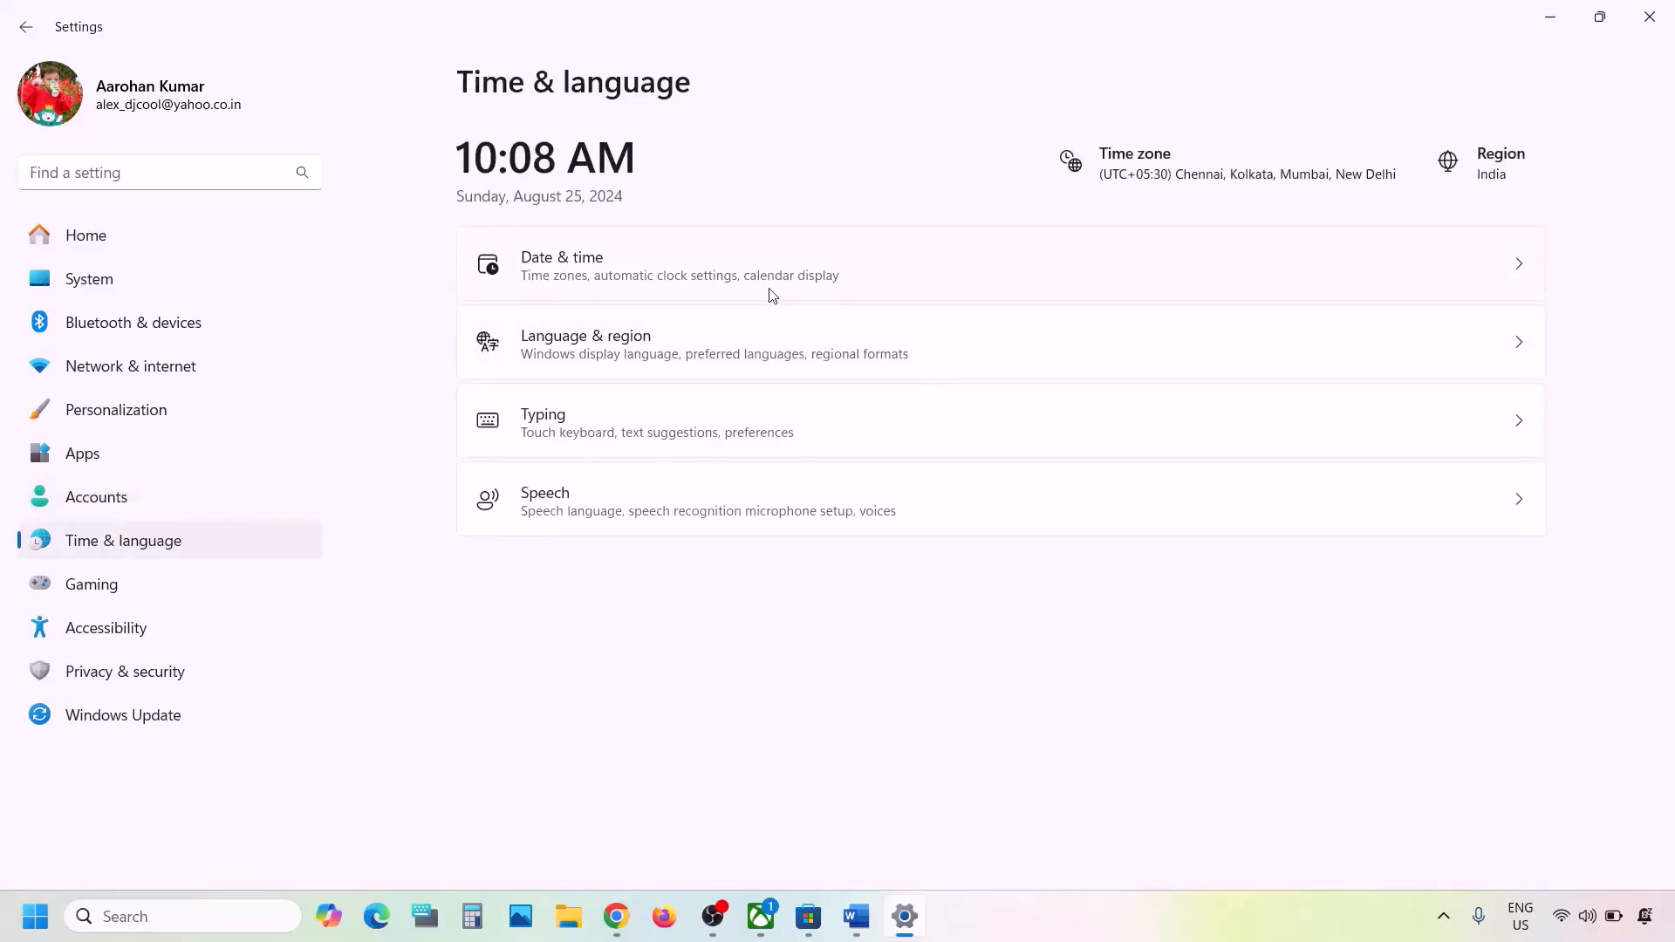
pyautogui.click(723, 278)
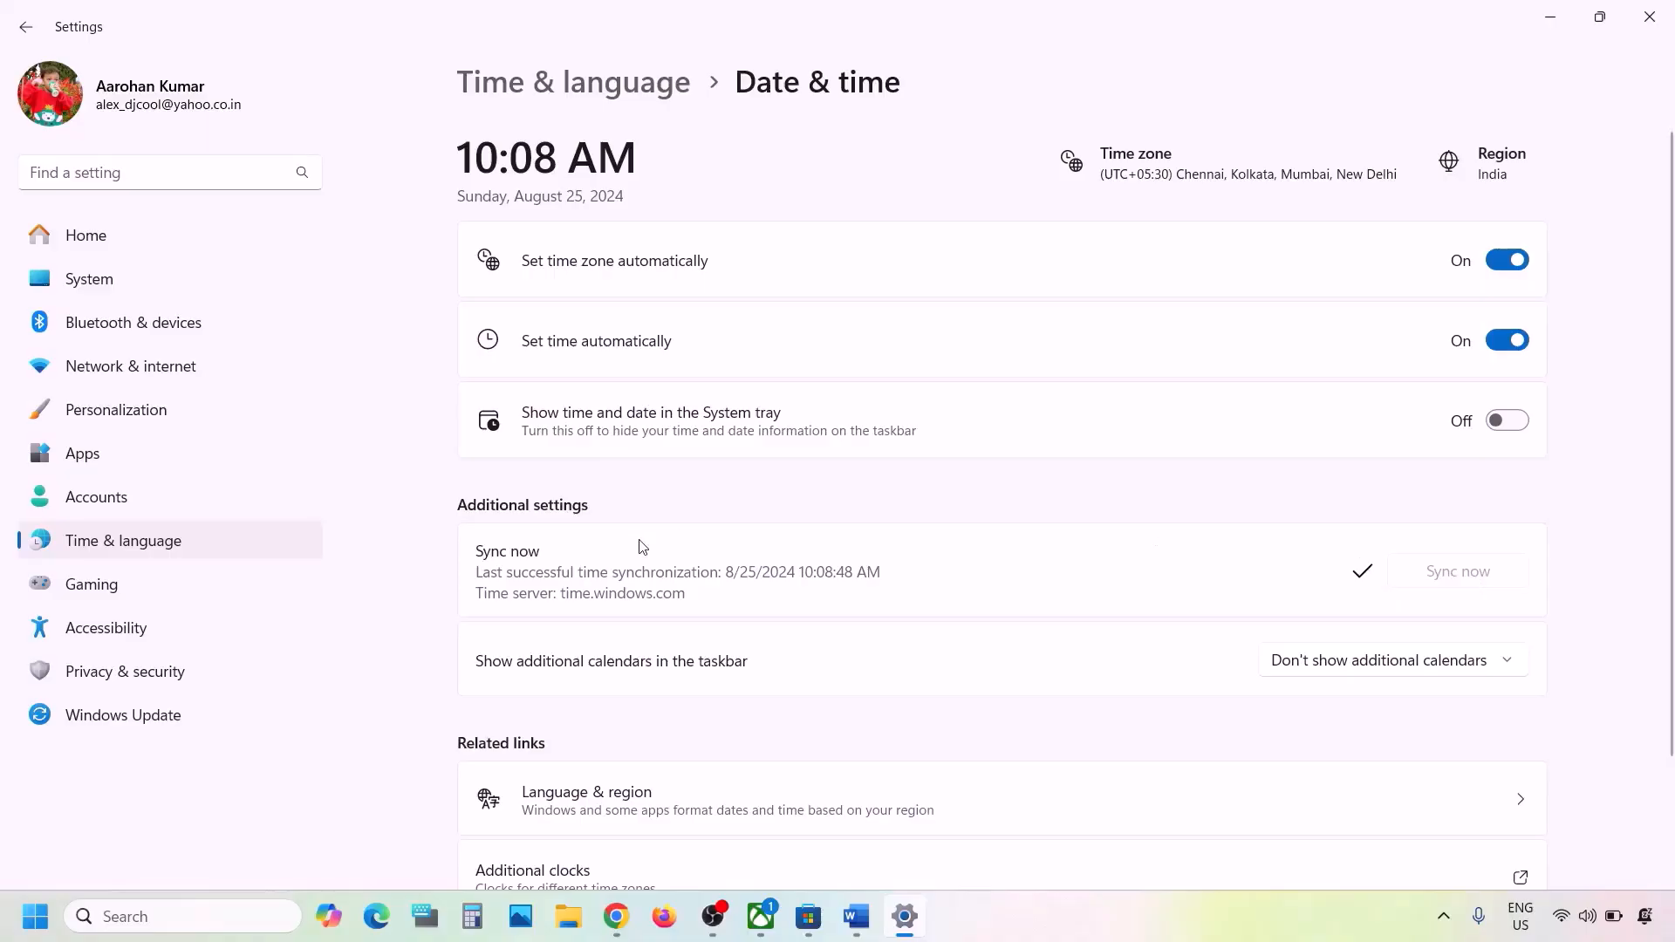
# - Keep India as the country or region in Language & region, then close Settings
pyautogui.click(174, 547)
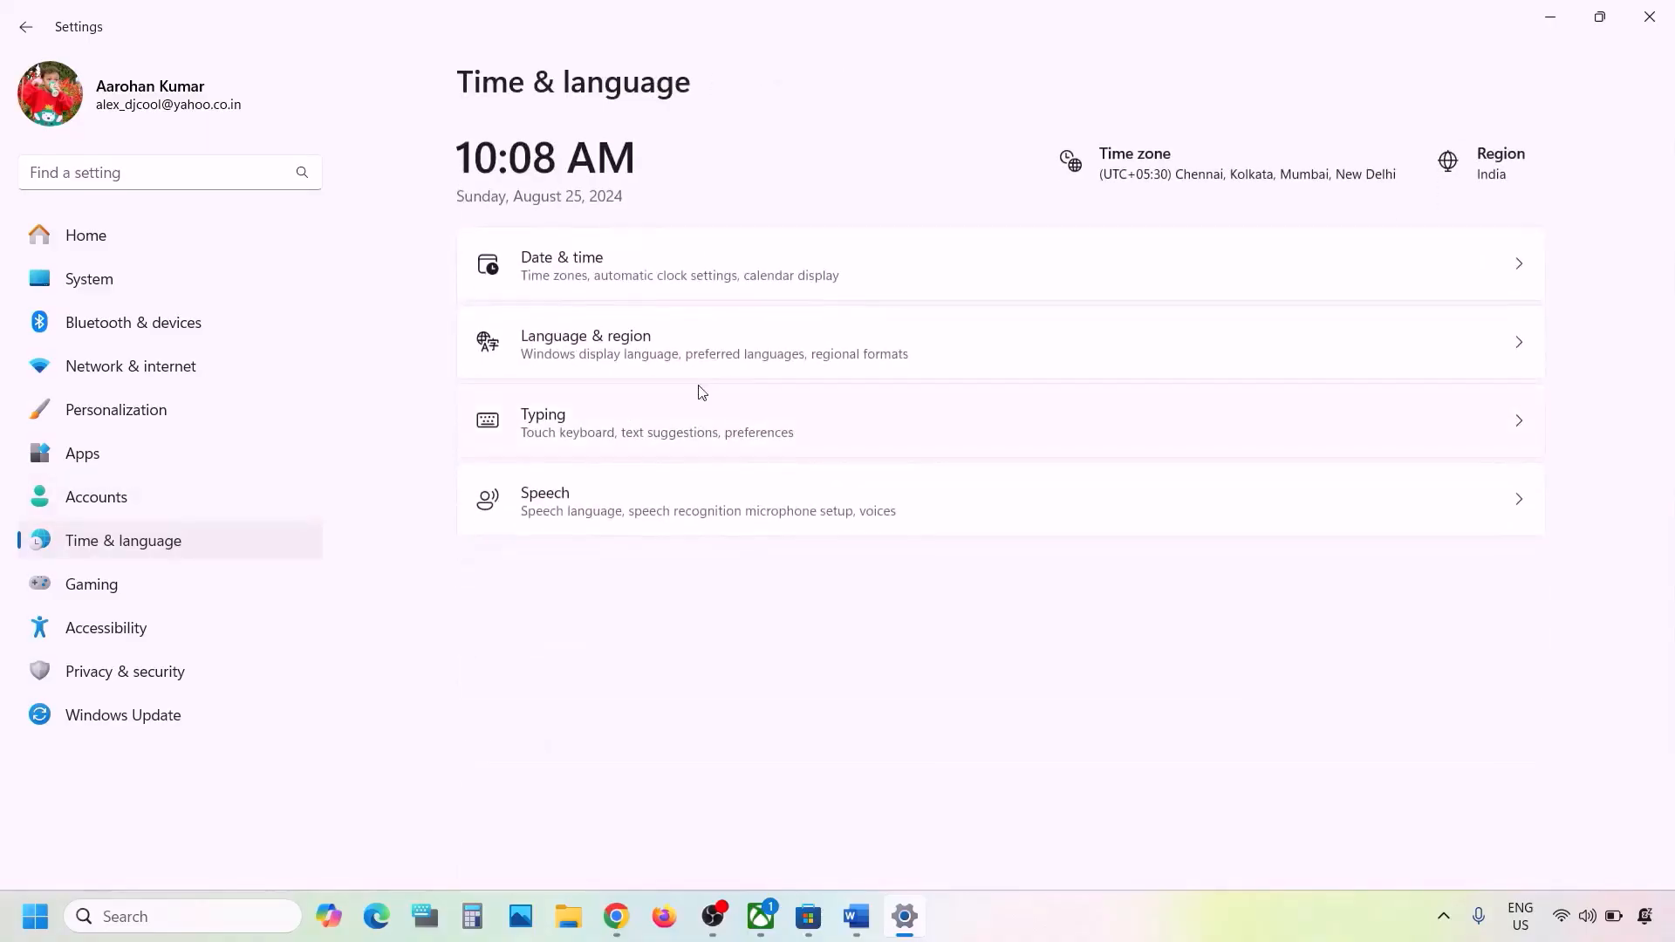
pyautogui.click(609, 348)
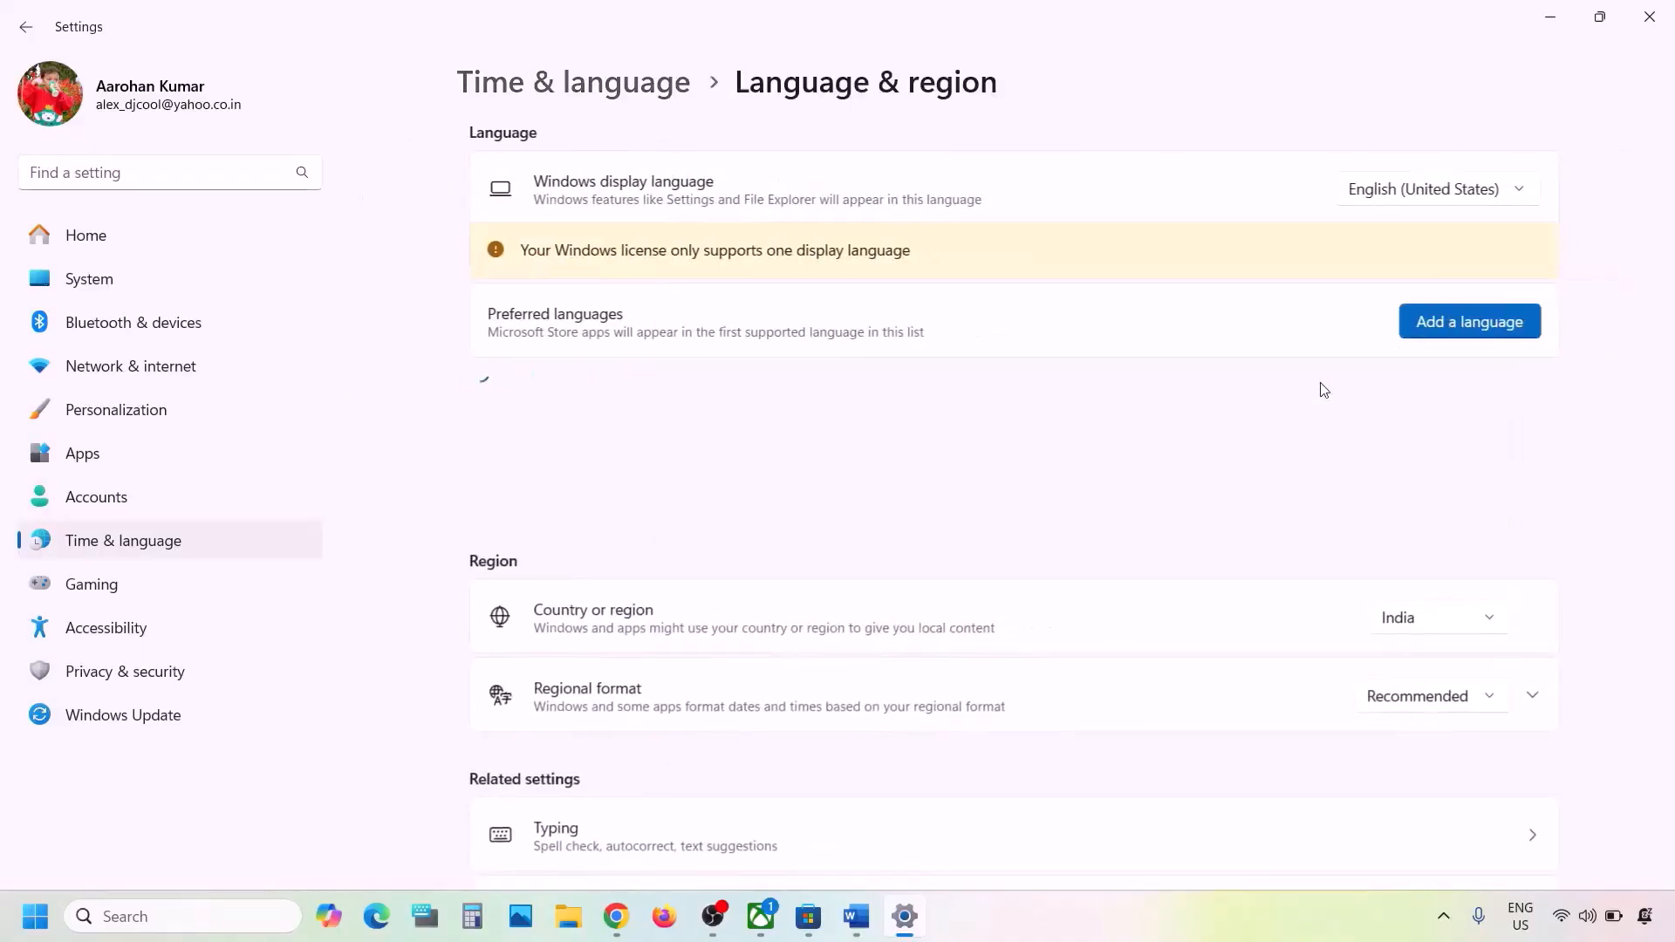
pyautogui.click(1448, 630)
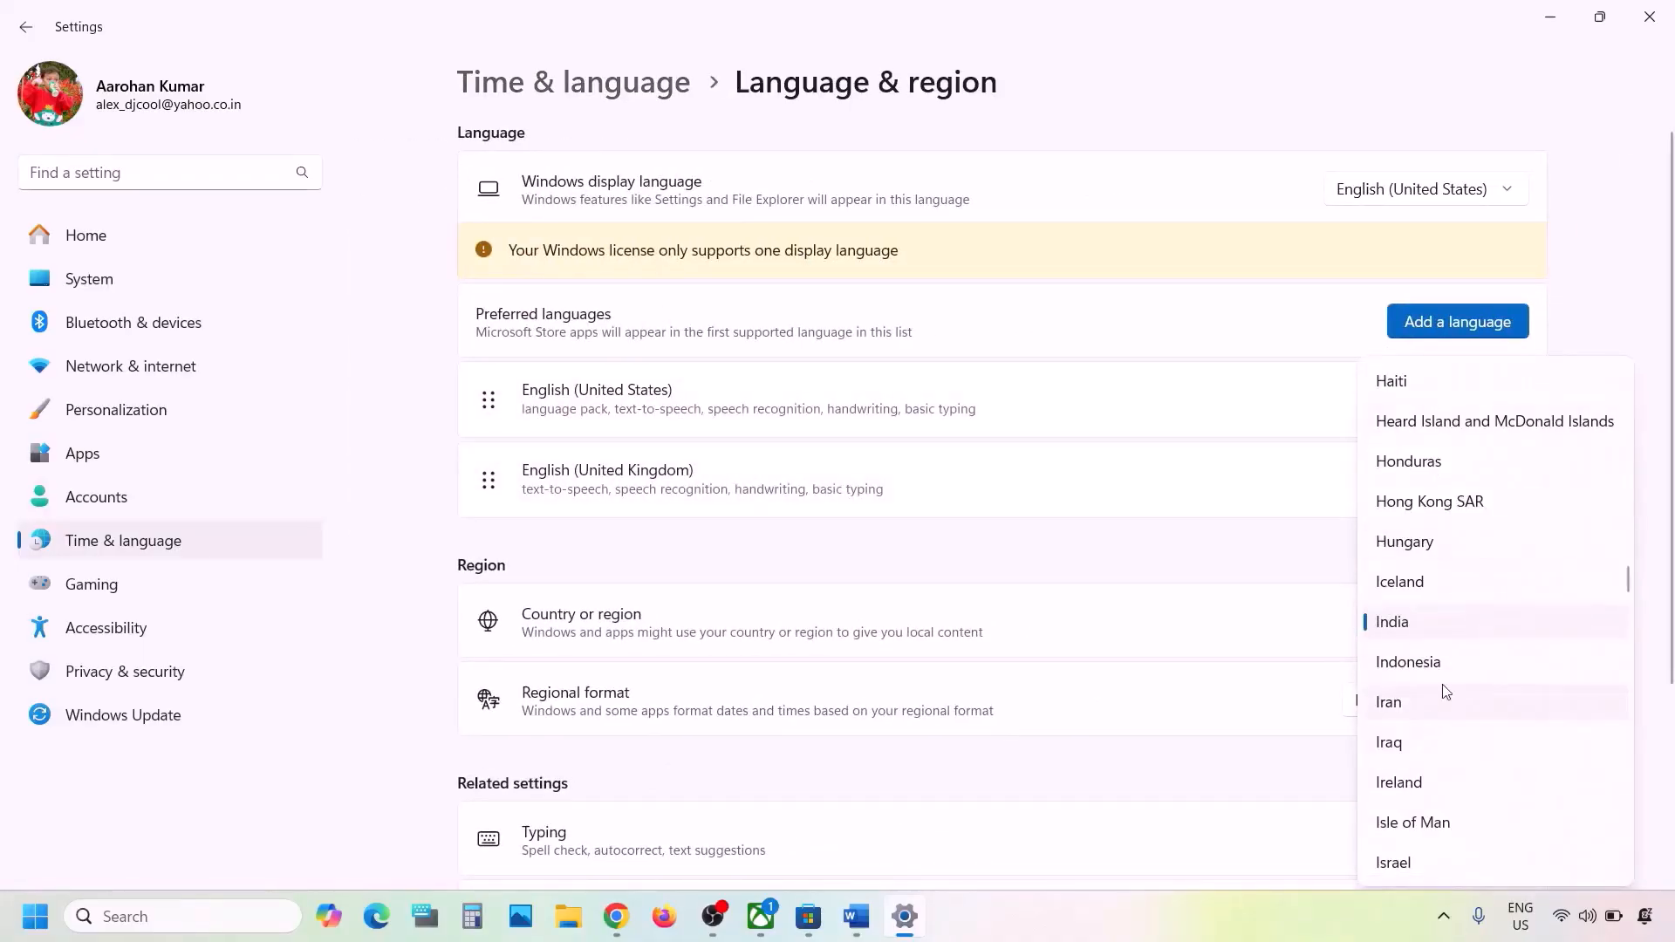
pyautogui.click(1657, 438)
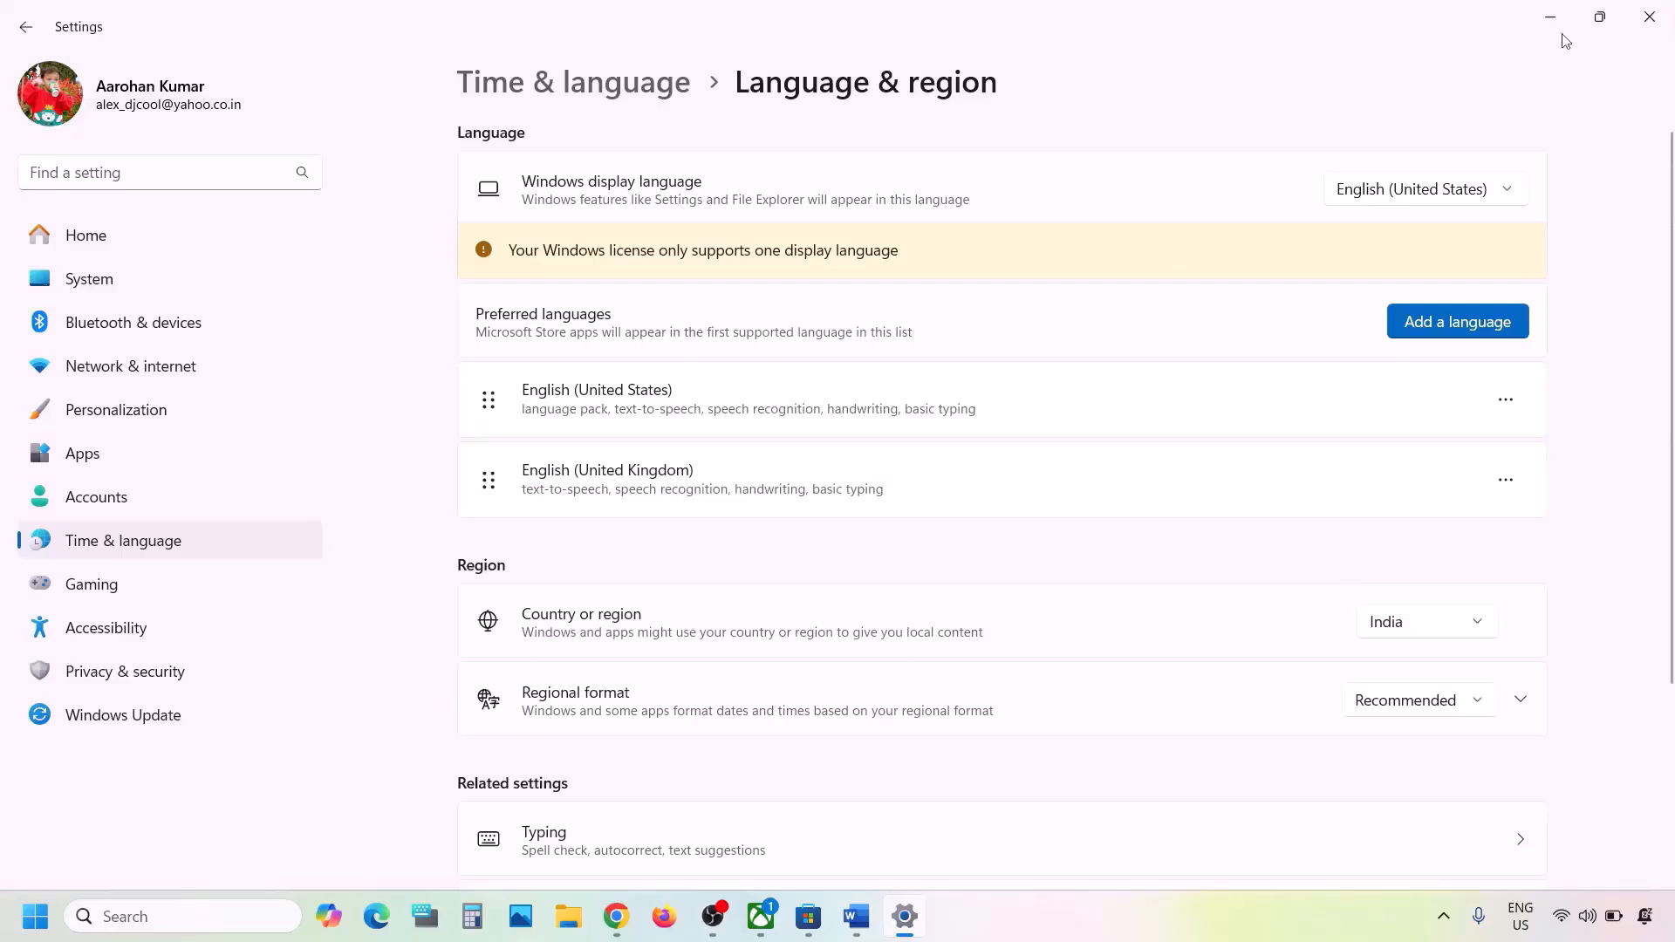
pyautogui.click(1649, 17)
# - Read Step 3 about installing from the Microsoft Store library, then leave Word for the store app
pyautogui.scroll(-4, 771, 594)
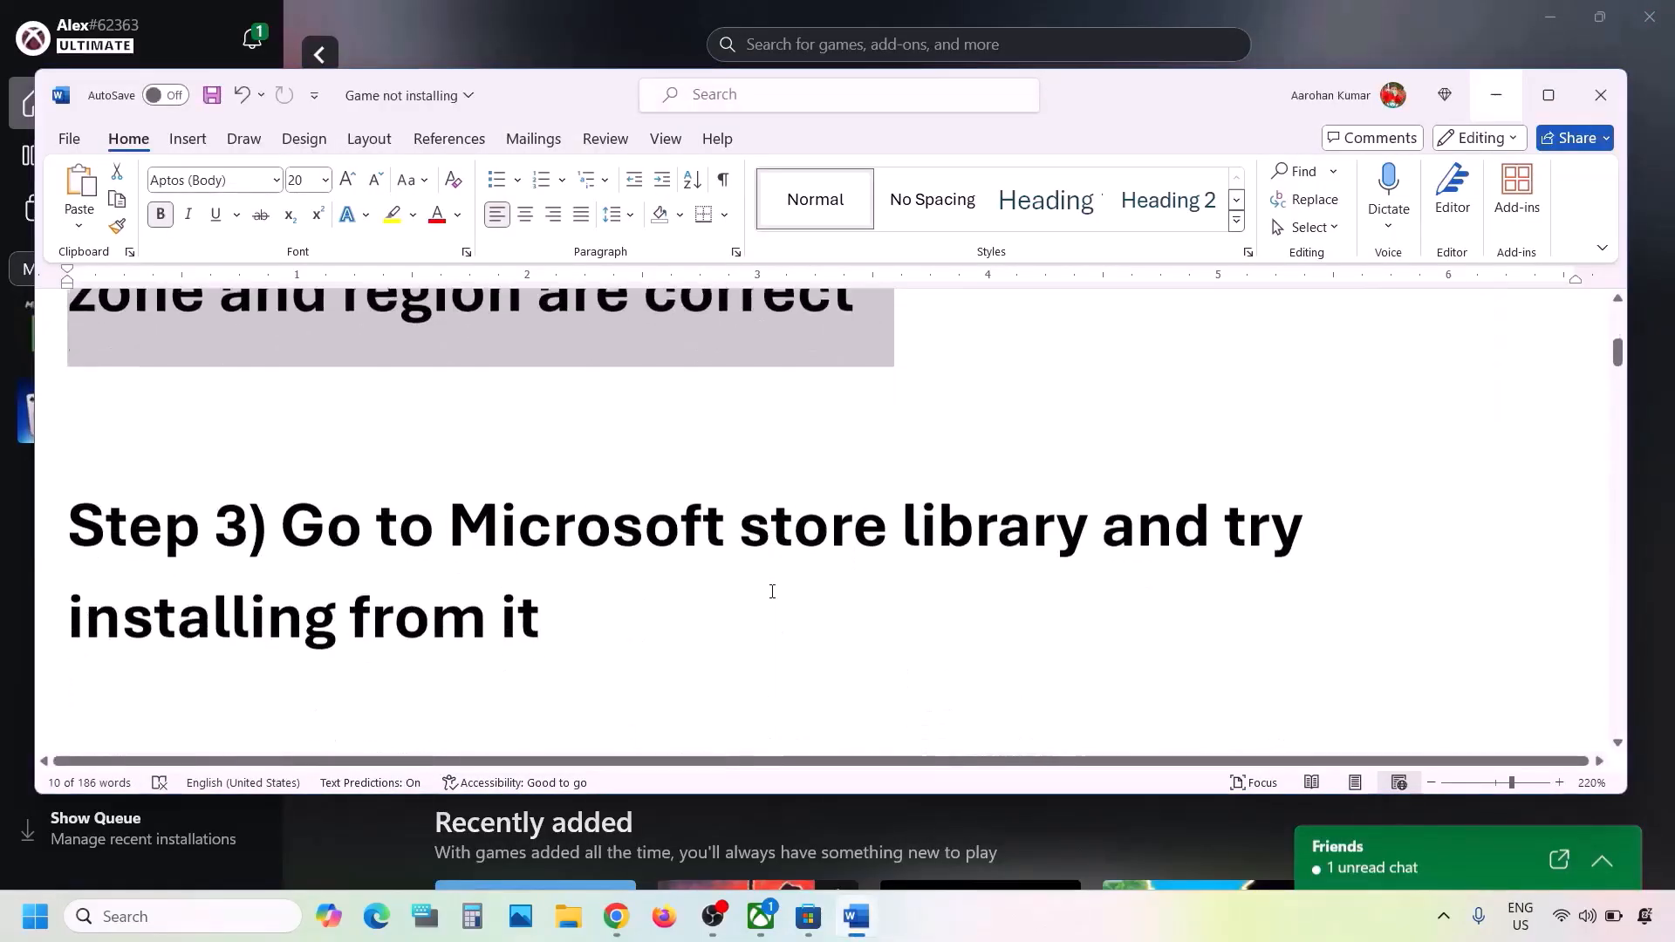
pyautogui.moveTo(301, 443); pyautogui.dragTo(538, 530)
pyautogui.click(538, 530)
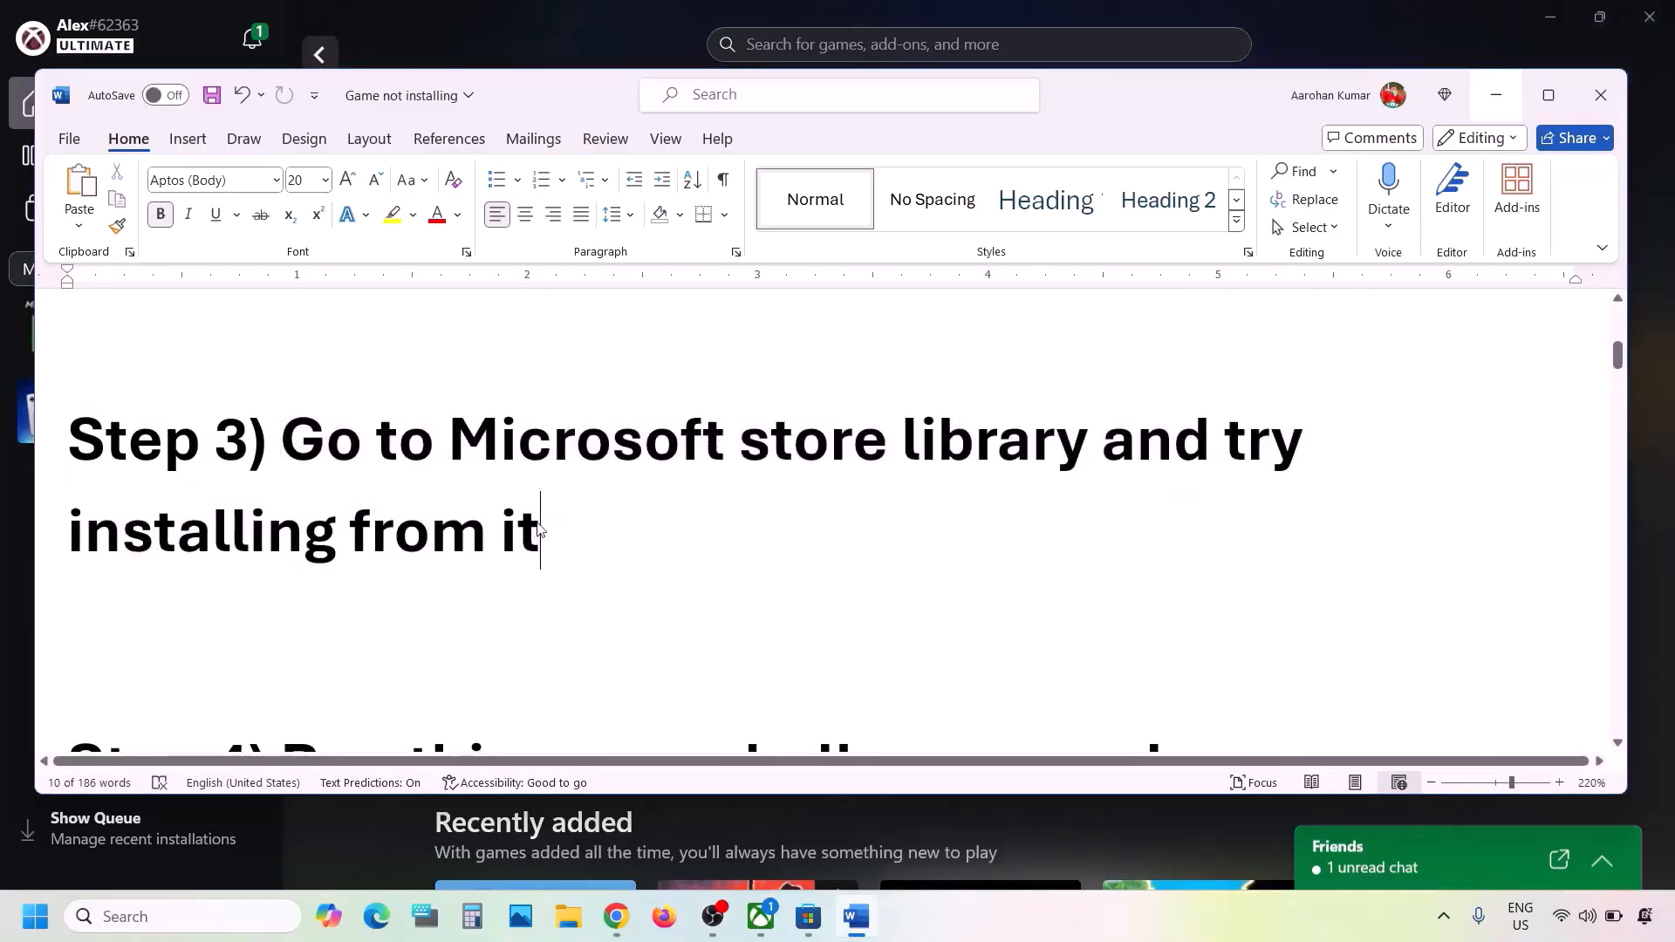
pyautogui.click(529, 53)
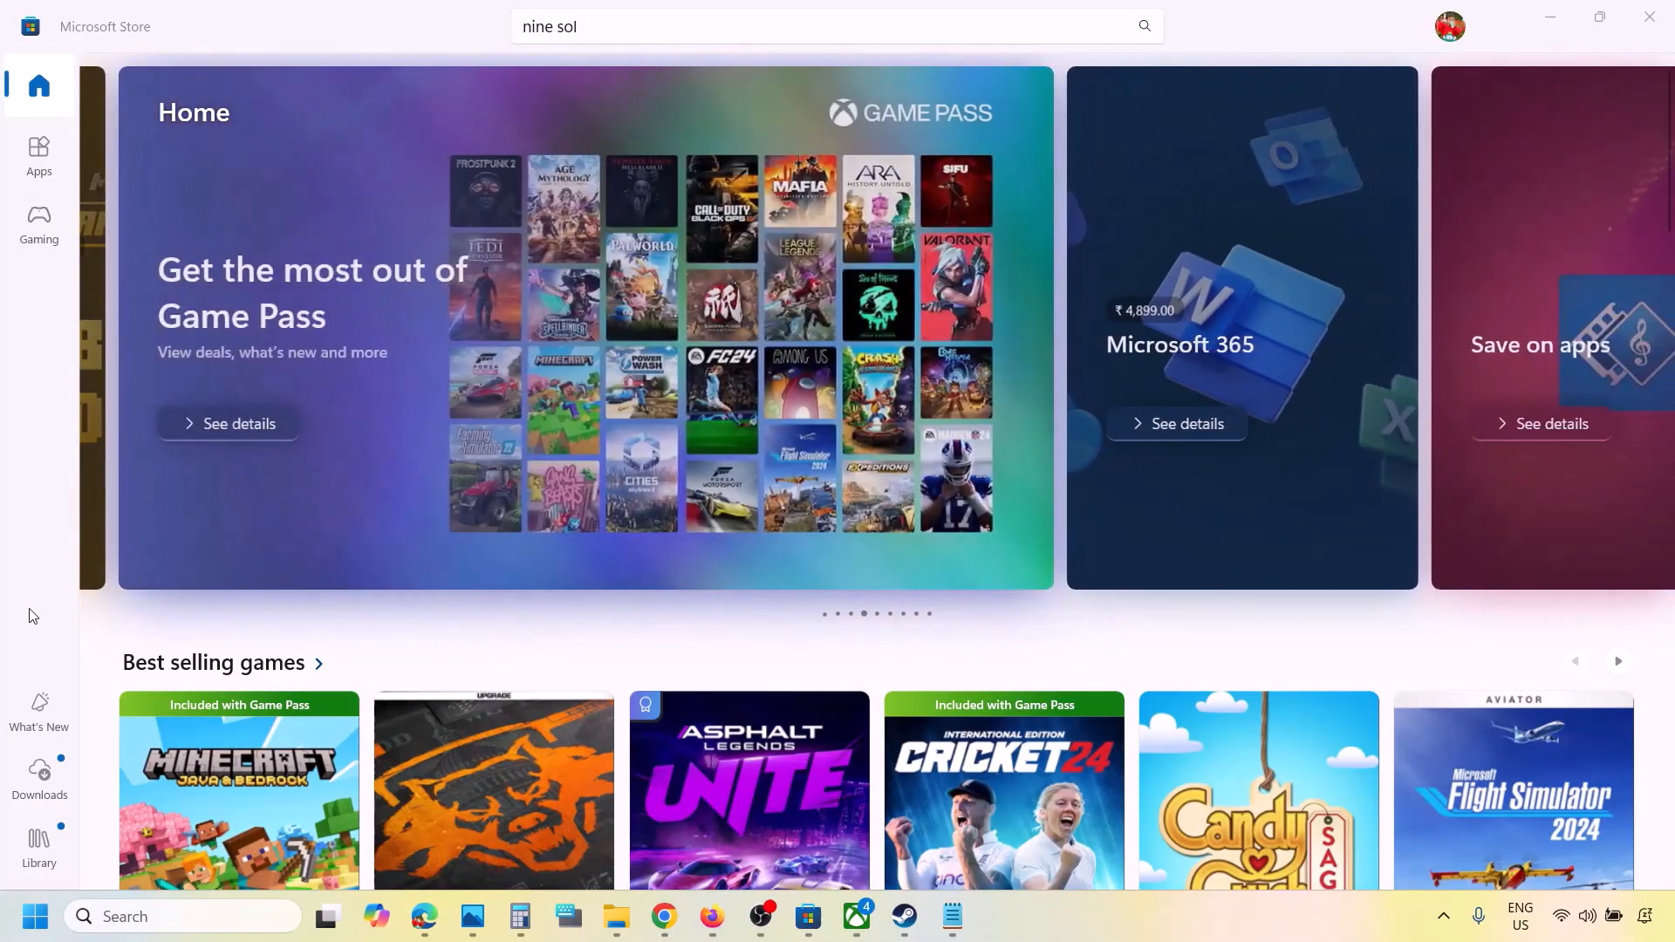
# - Check Updates & downloads in the Store library, where Nine Sols waits behind Aliens: Dark Descent
pyautogui.click(48, 780)
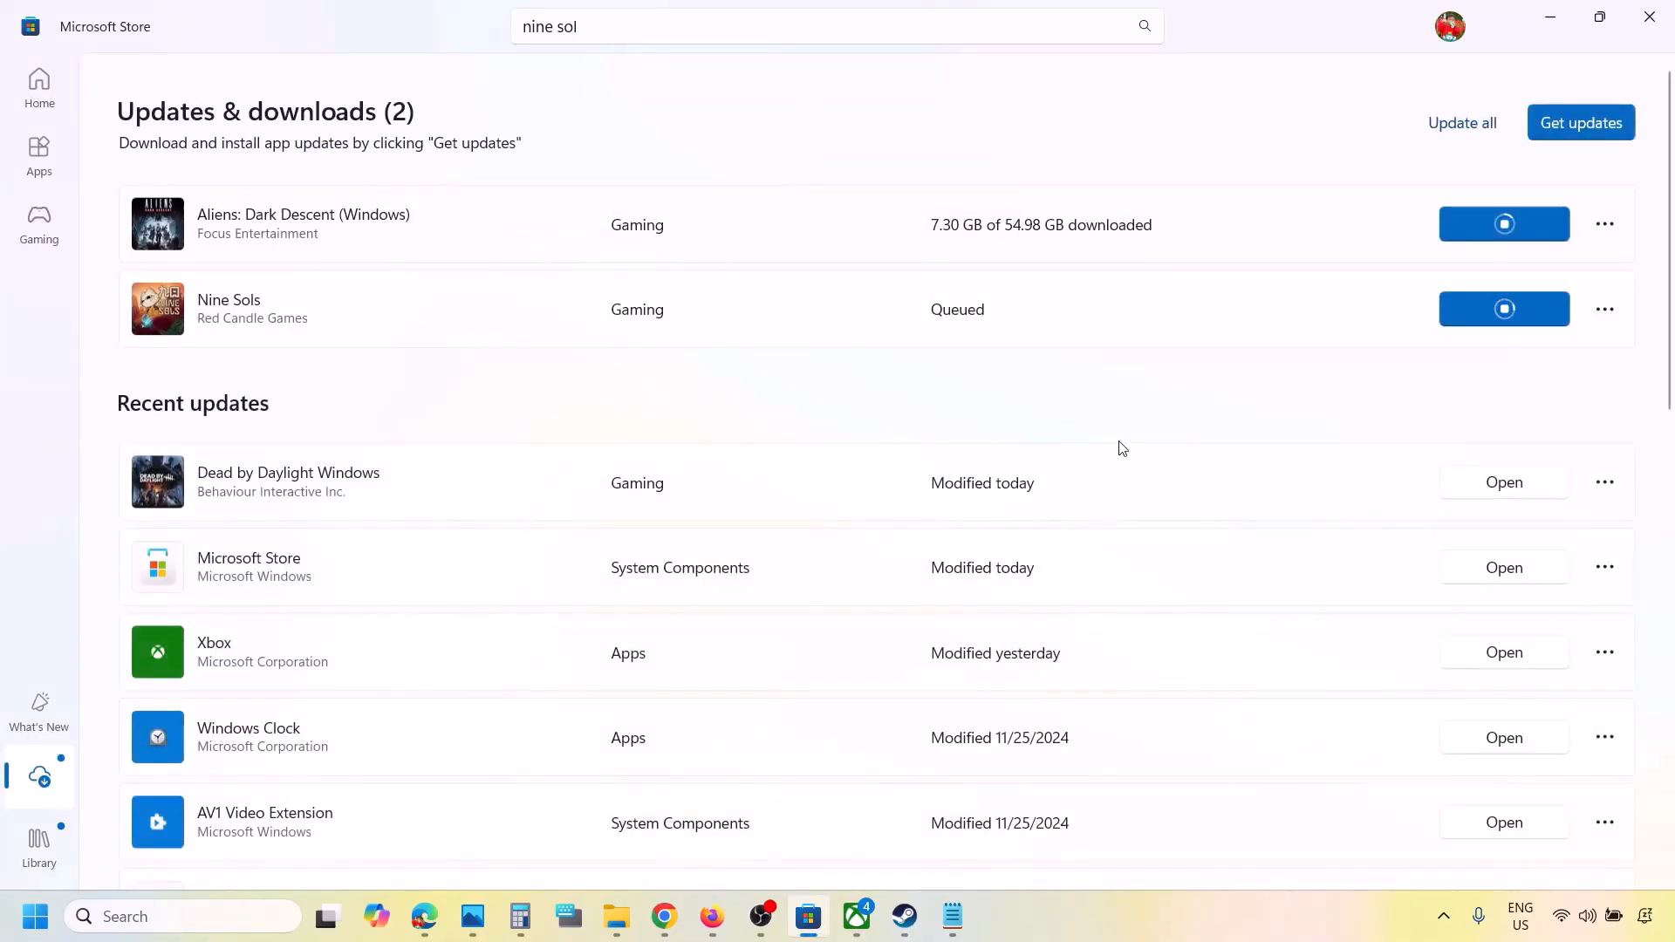
pyautogui.scroll(-1, 1115, 534)
pyautogui.scroll(-5, 1115, 534)
pyautogui.scroll(6, 1111, 531)
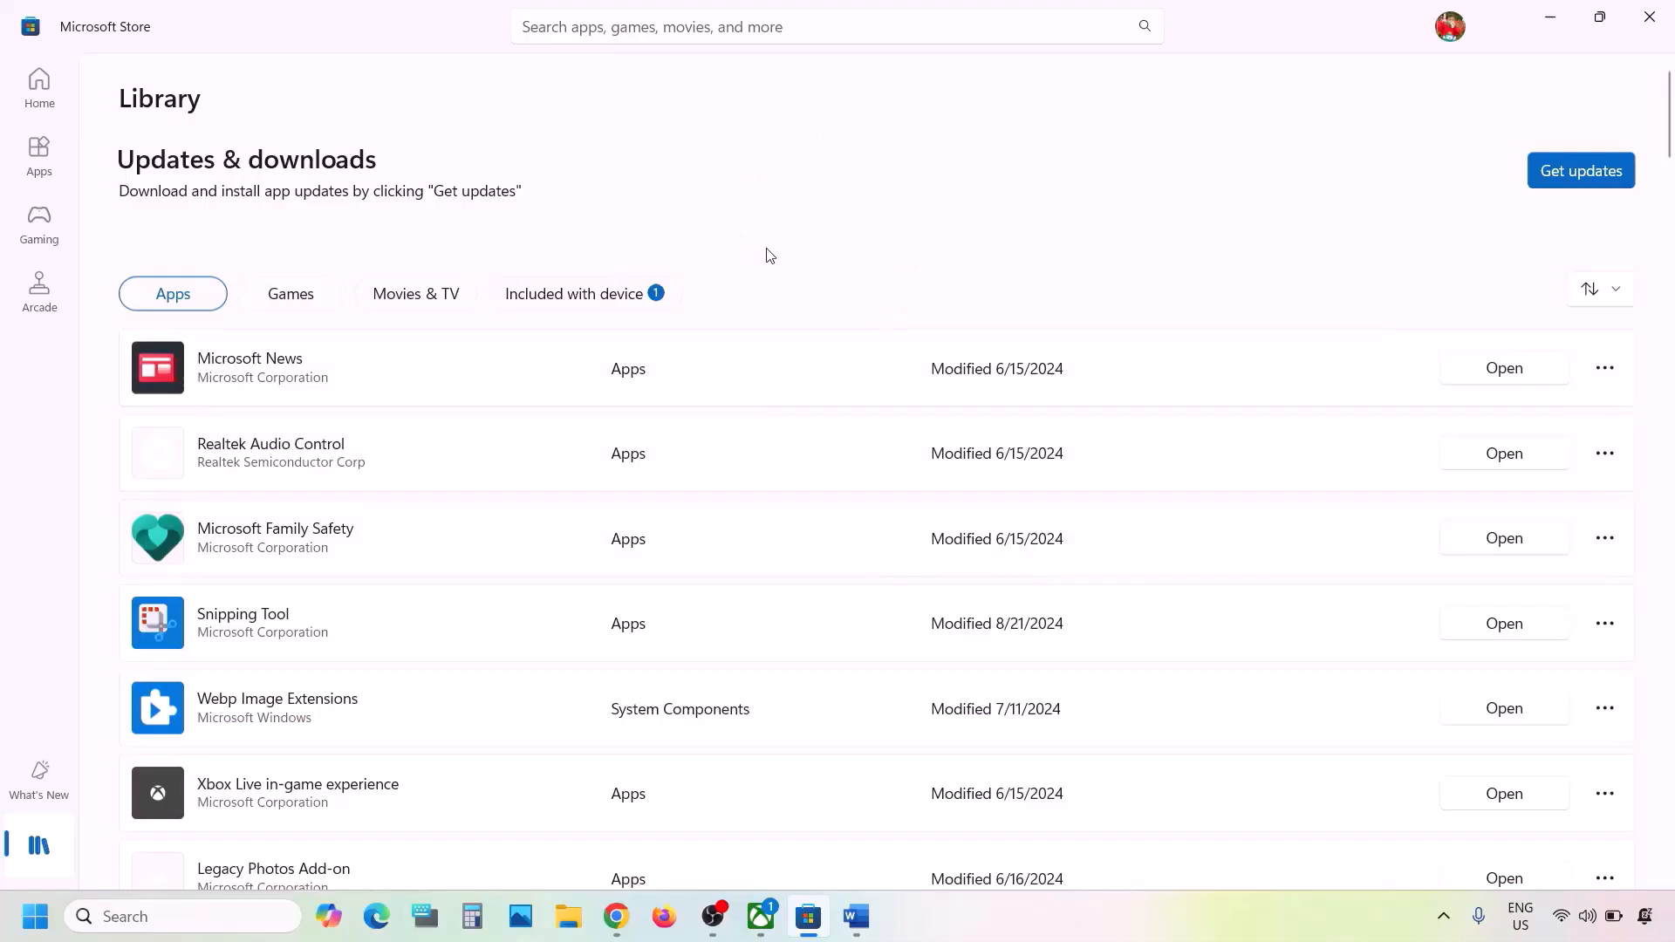
pyautogui.click(761, 917)
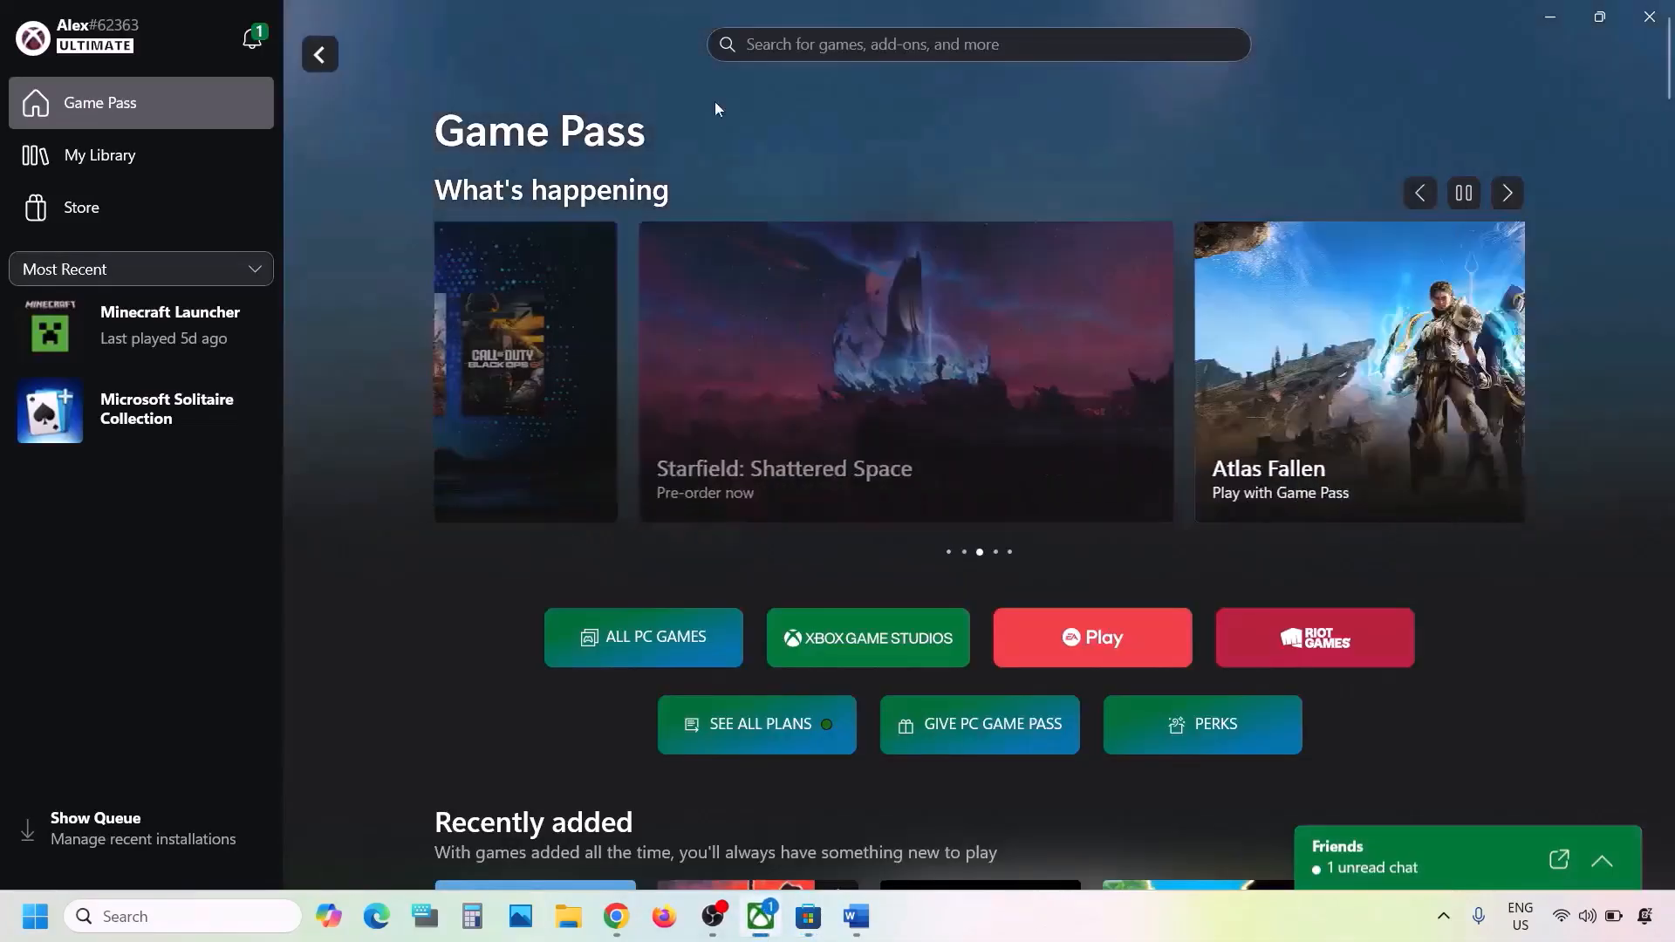
pyautogui.click(1566, 23)
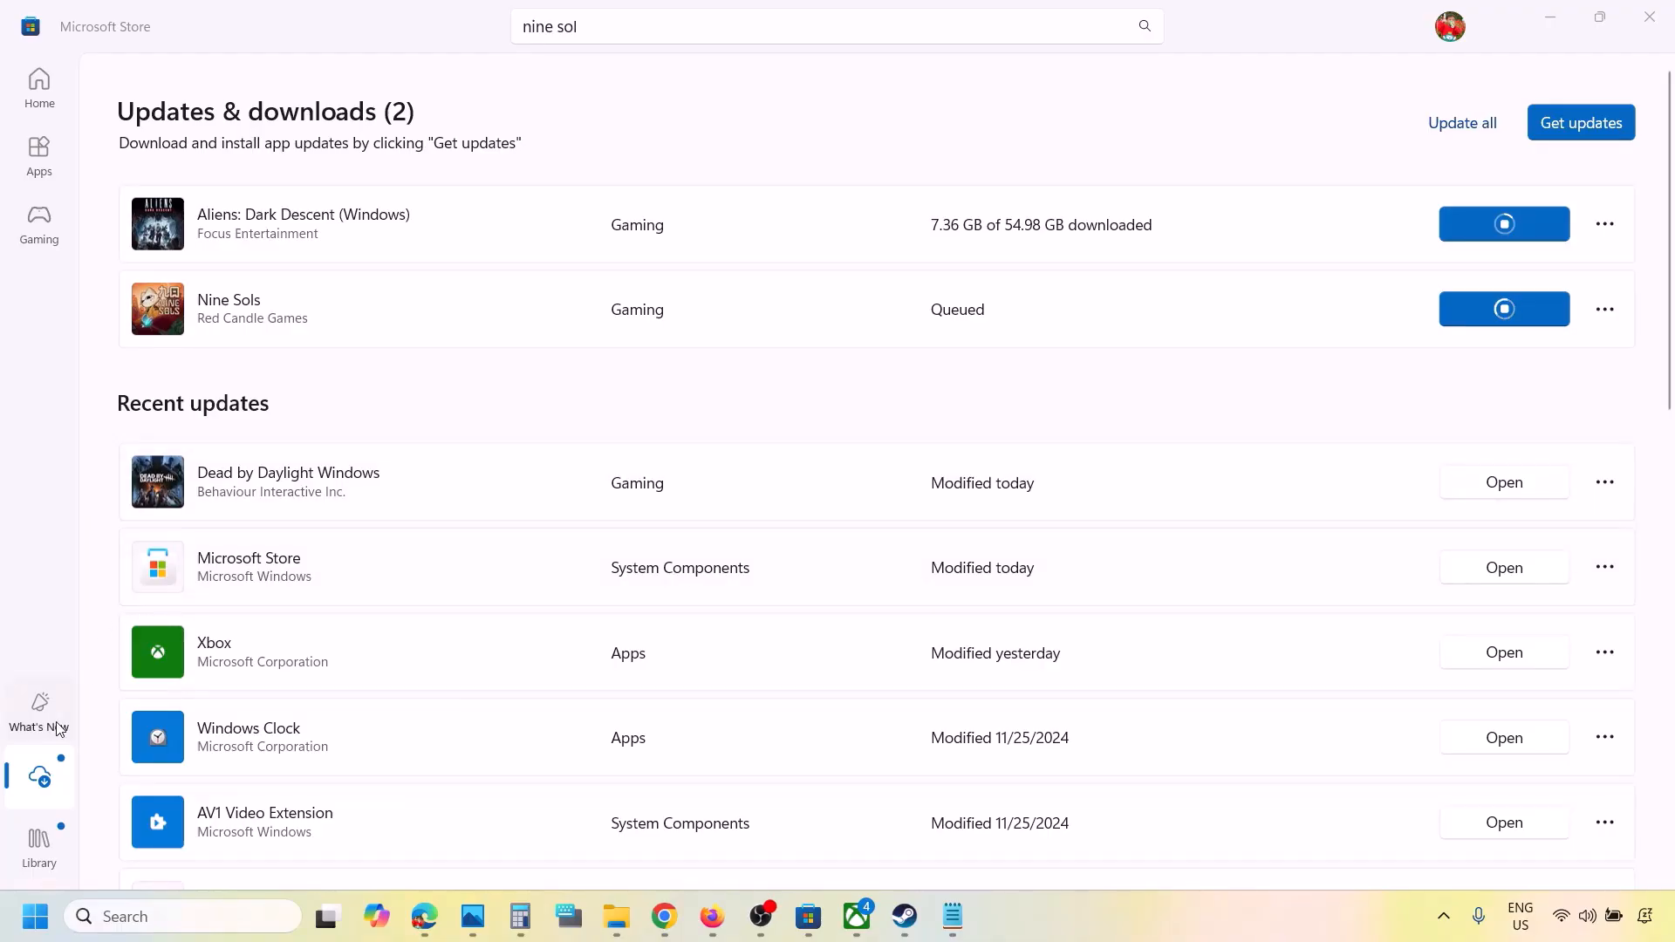
pyautogui.click(39, 777)
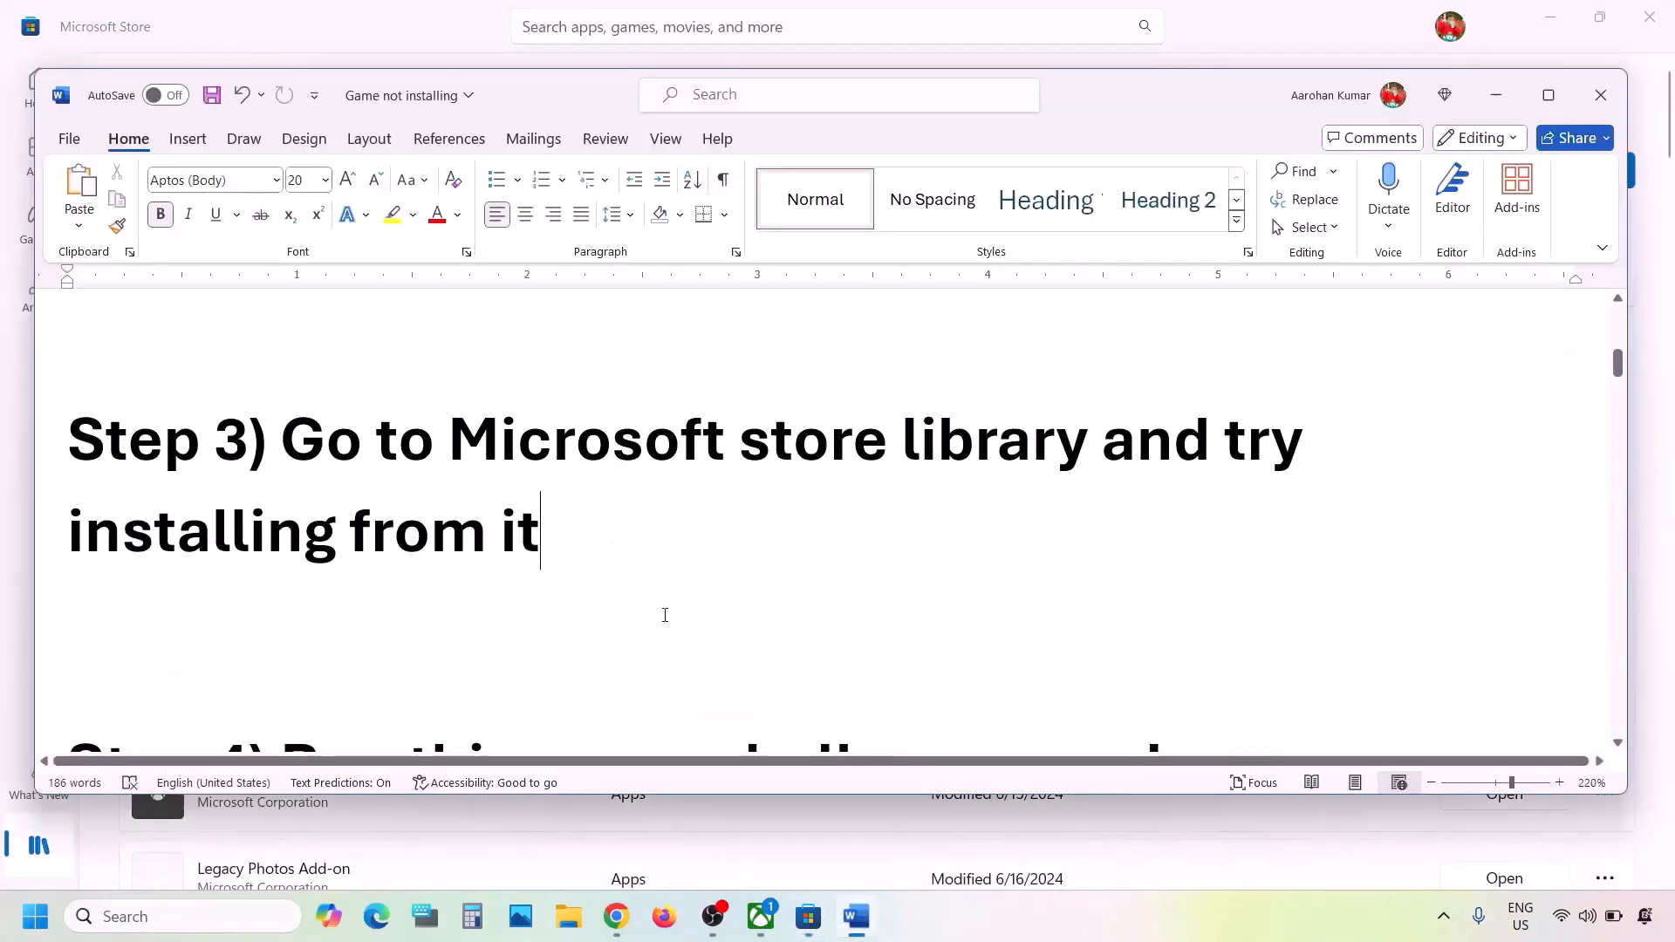
pyautogui.scroll(-3, 665, 615)
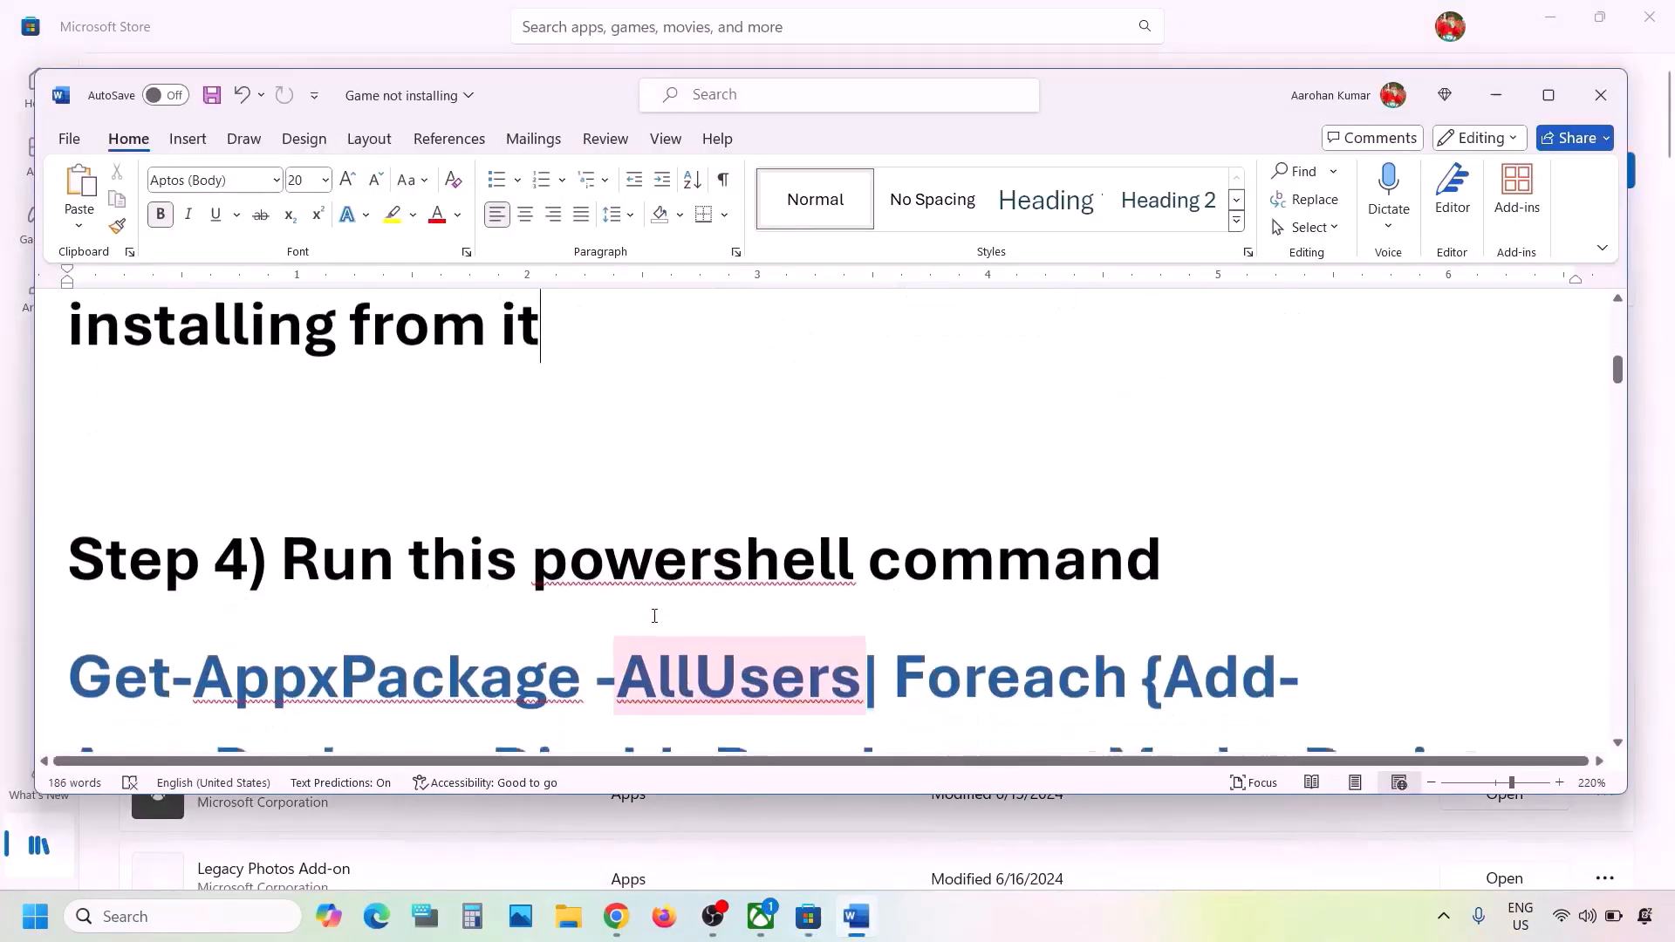
# - Copy the Step 4 Get-AppxPackage command from the Word notes
pyautogui.scroll(-3, 385, 555)
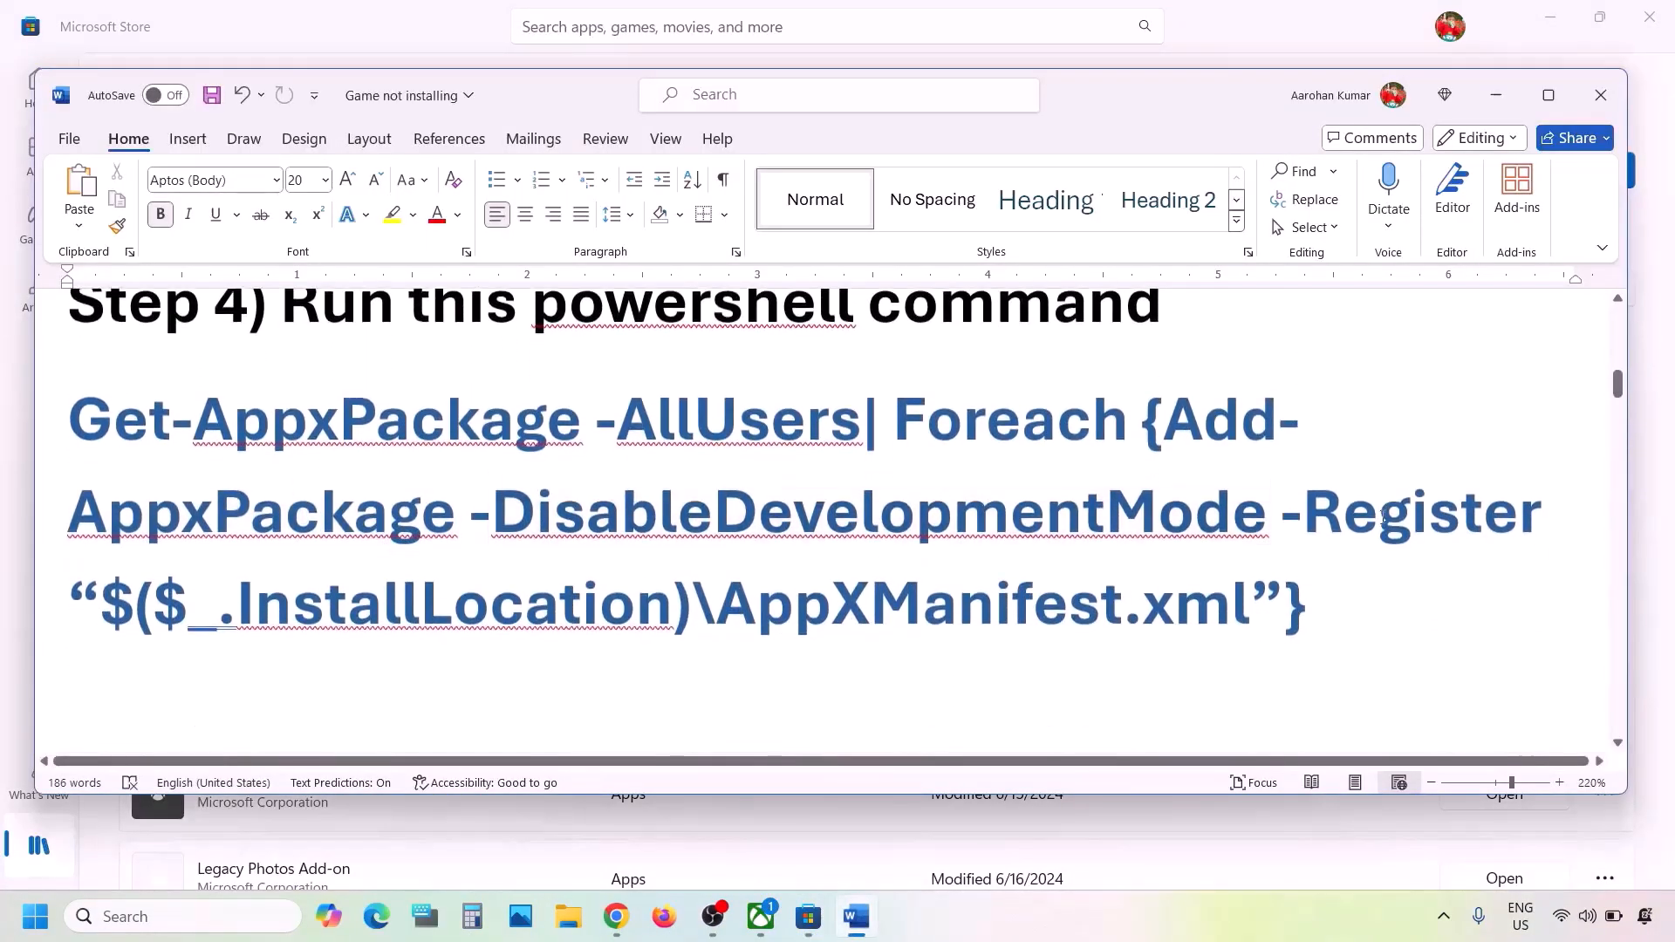
pyautogui.moveTo(1371, 594); pyautogui.dragTo(70, 410)
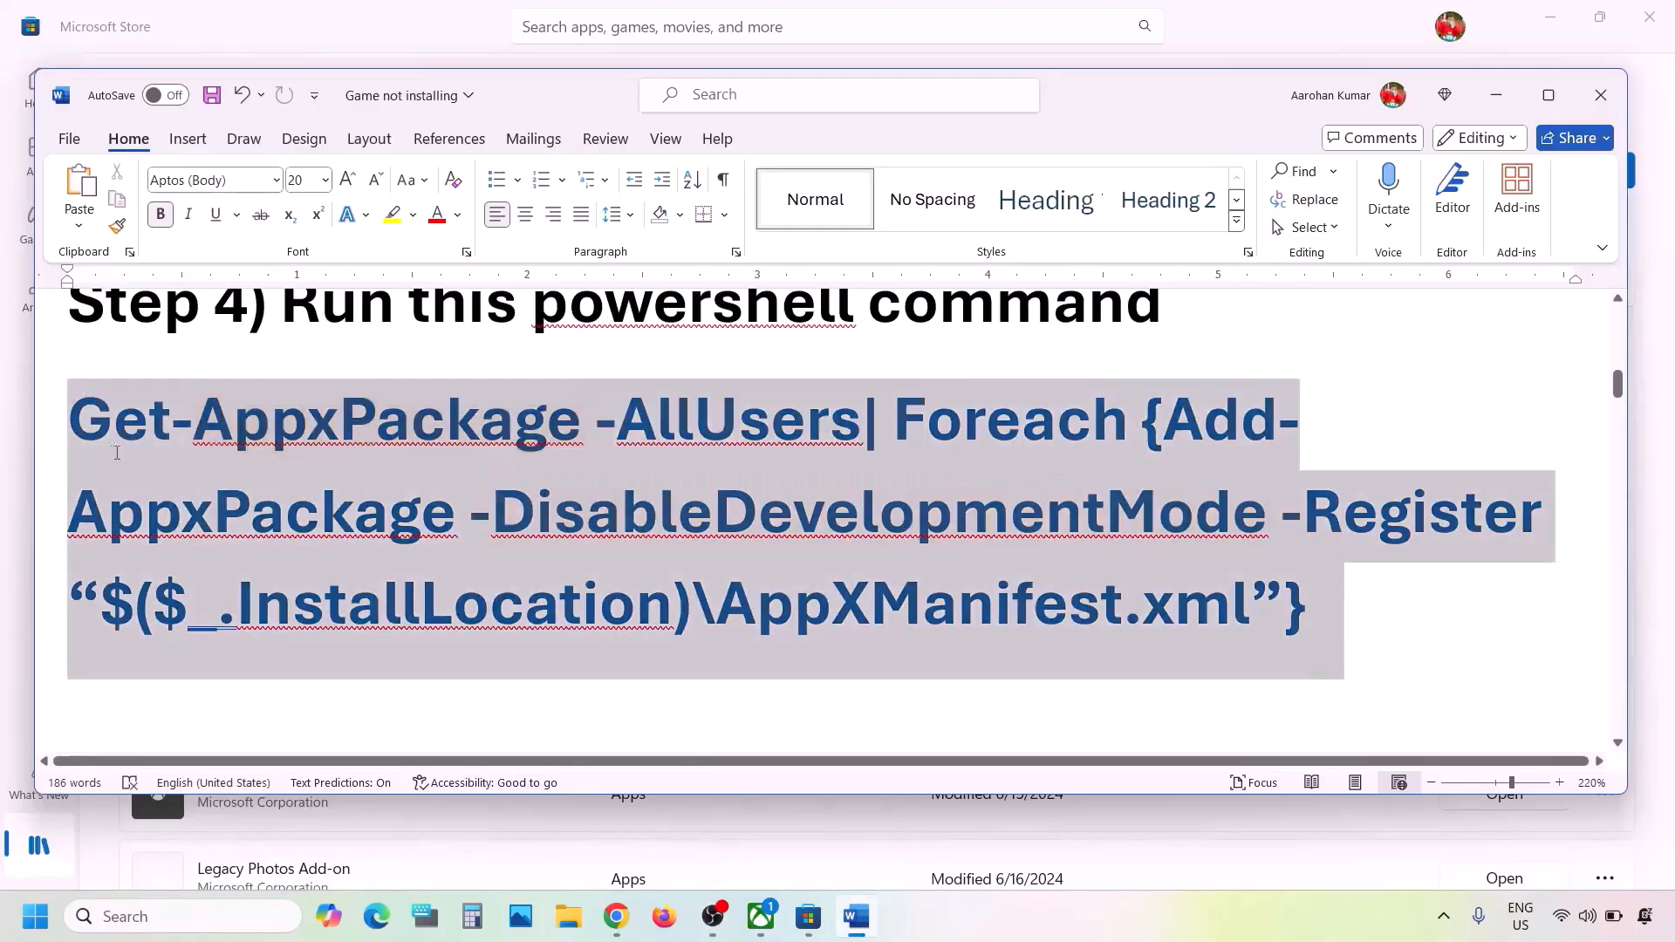
pyautogui.rightClick(92, 394)
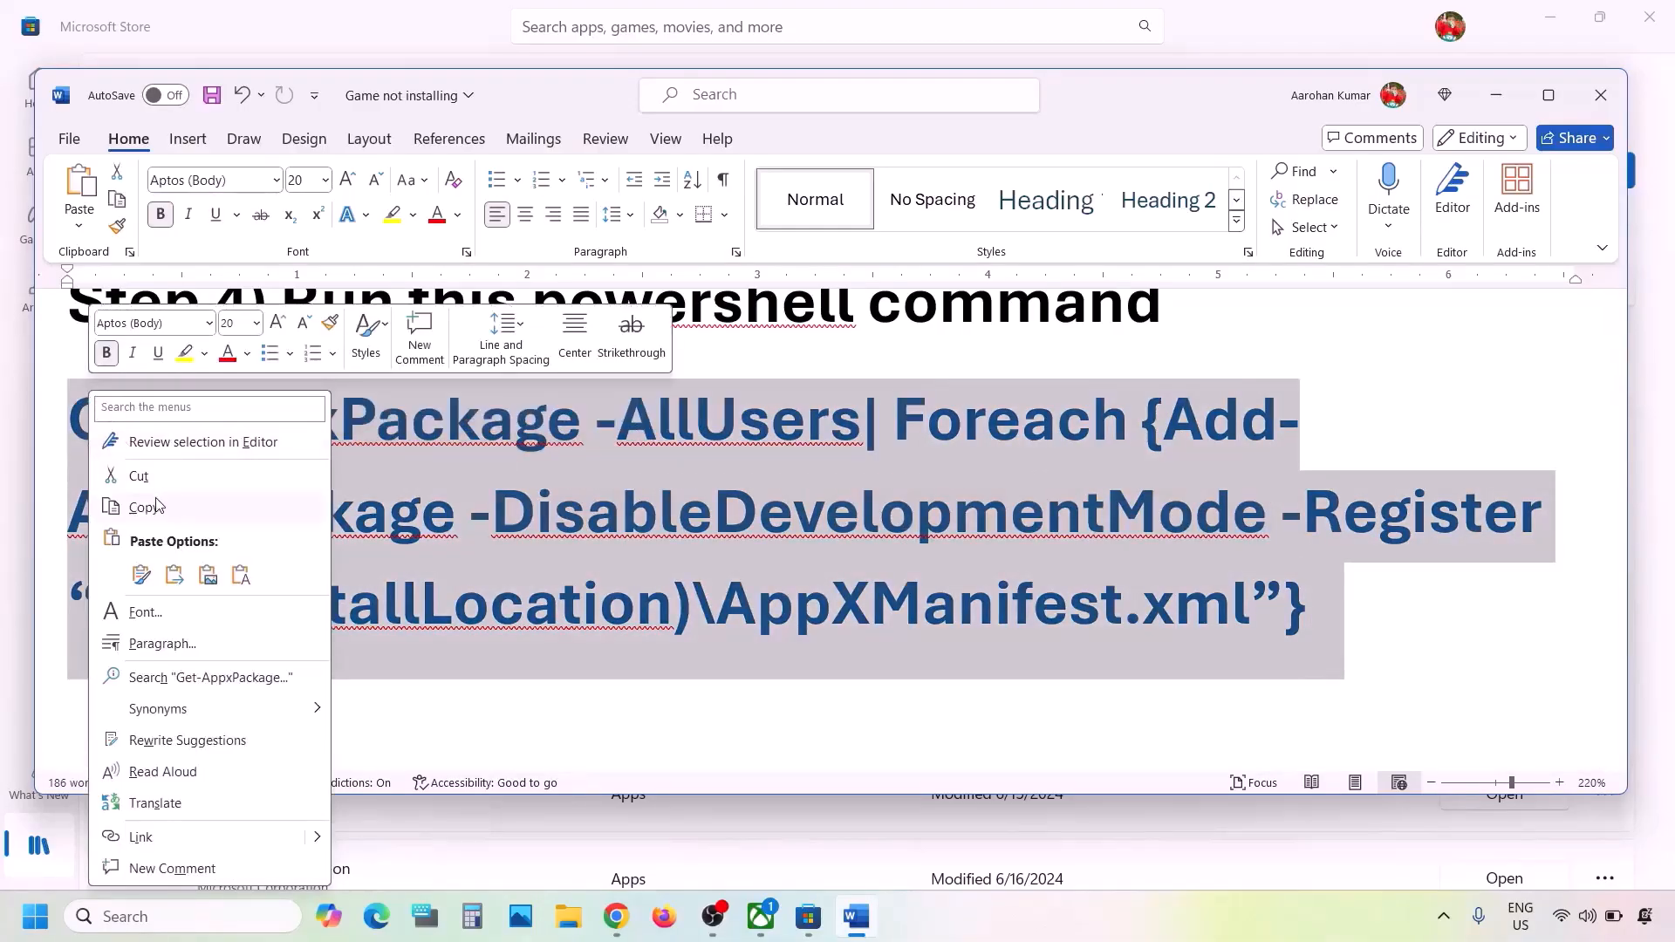
pyautogui.click(156, 506)
# - Search 'powershell' and run Windows PowerShell as administrator
pyautogui.click(167, 918)
pyautogui.write('po')
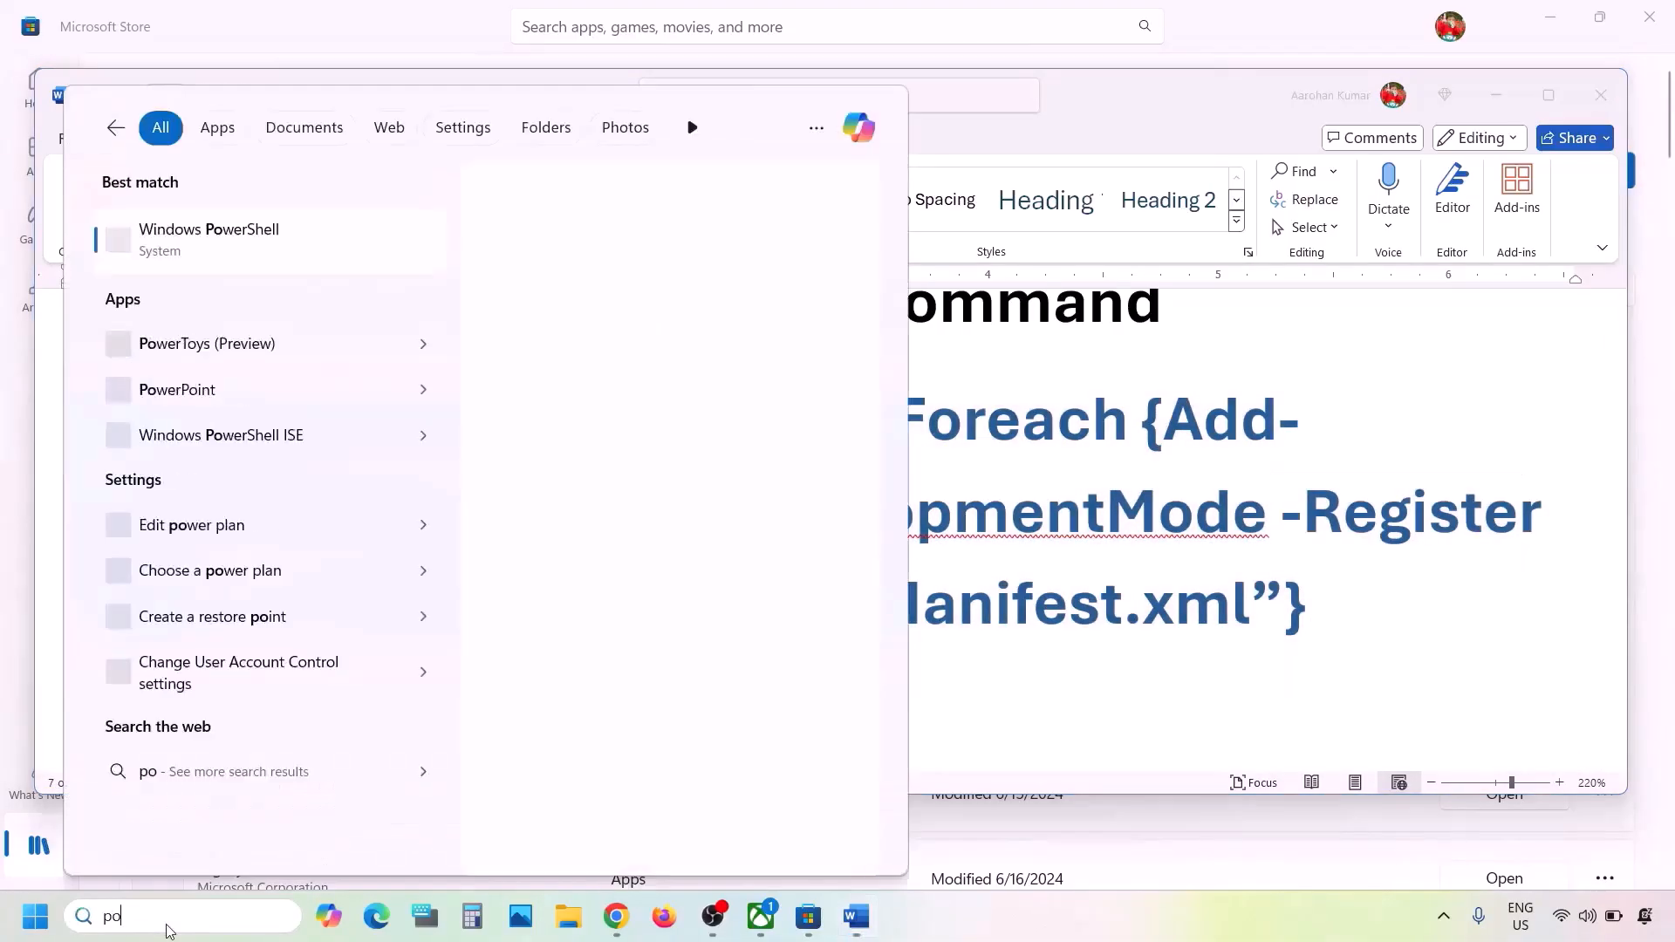
pyautogui.write('wershell')
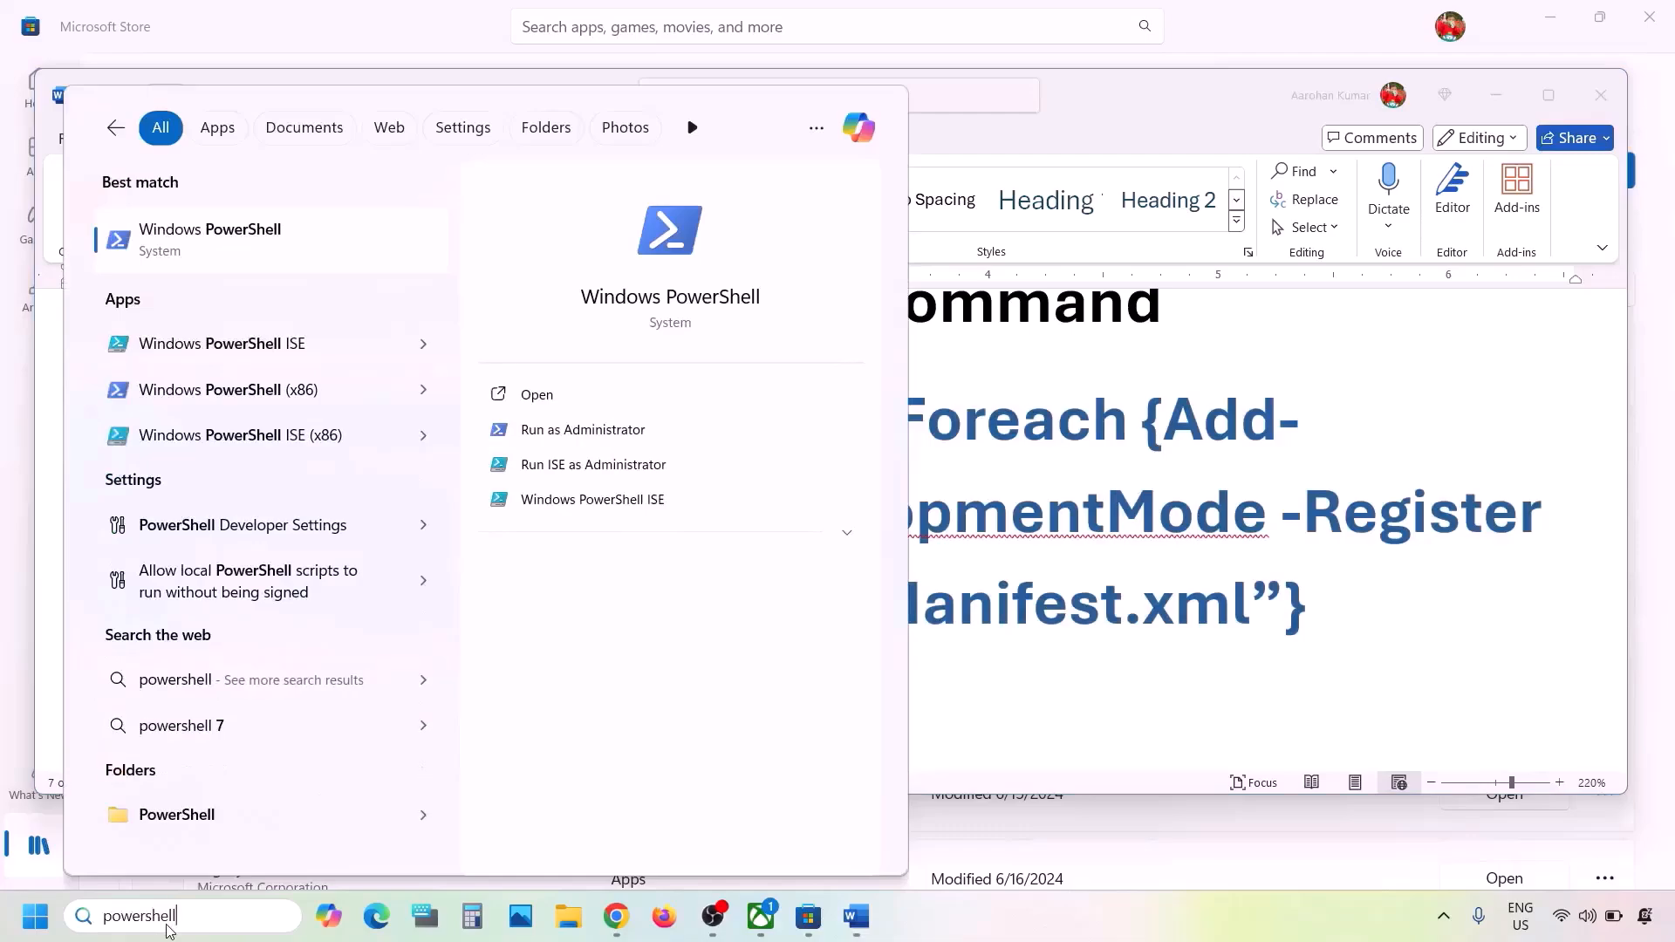
pyautogui.rightClick(210, 245)
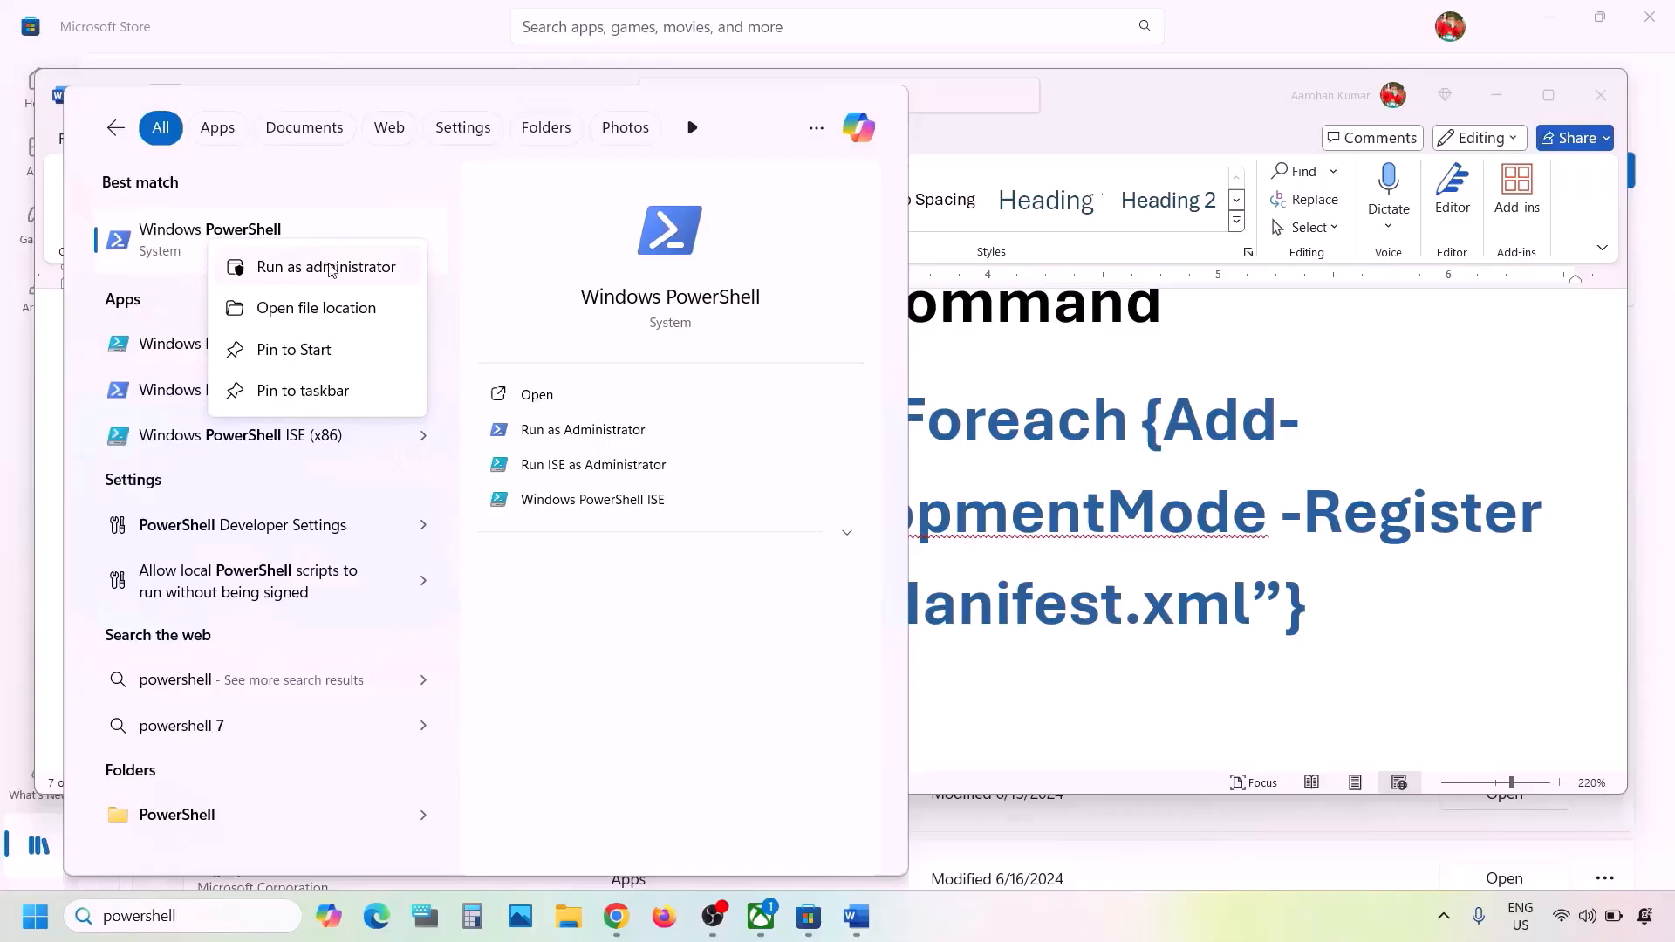
pyautogui.click(330, 268)
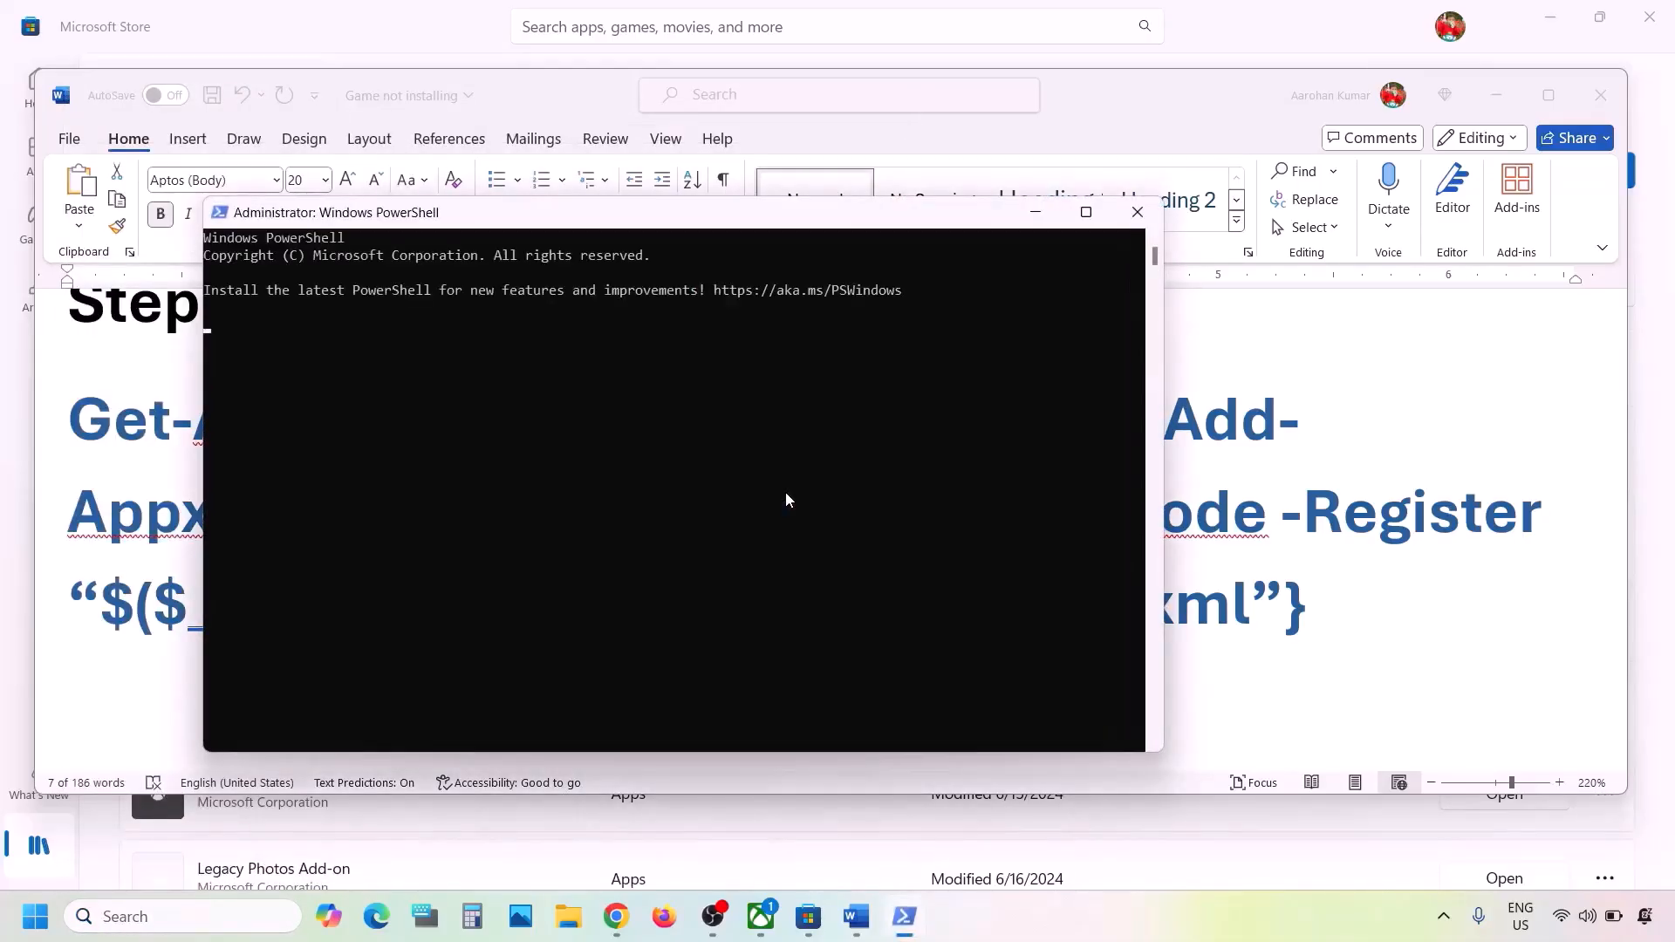
# - Paste and run the Get-AppxPackage re-registration command in PowerShell, then switch back to Word
pyautogui.hotkey('ctrl', 'v')
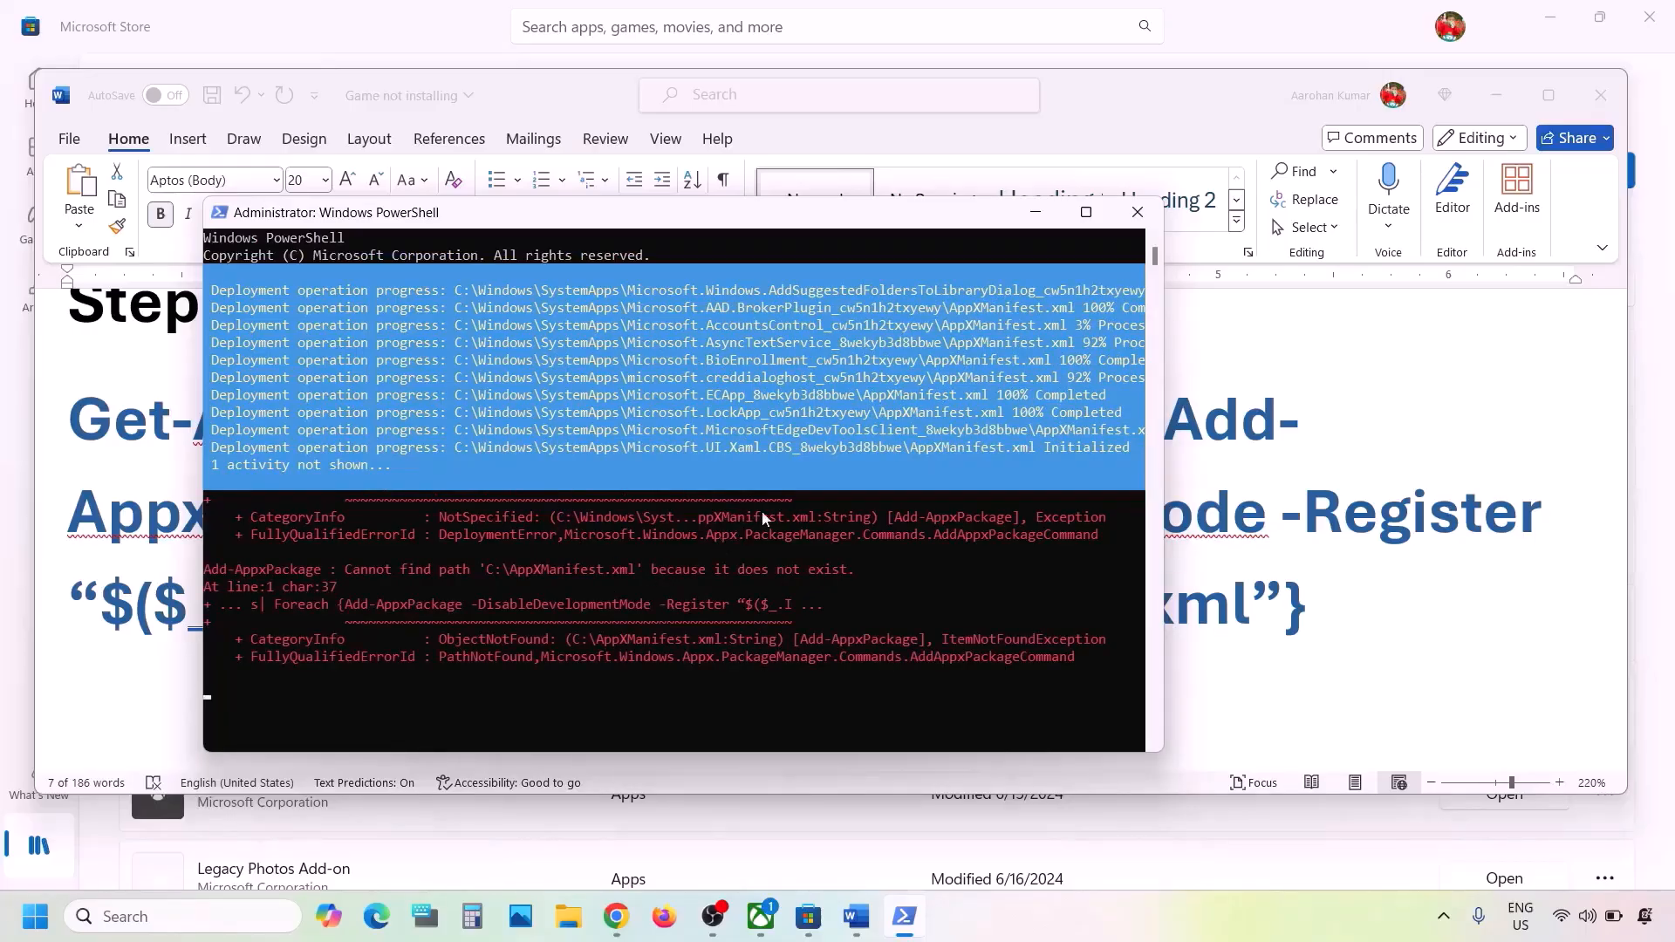
pyautogui.hotkey('alt', 'Tab')
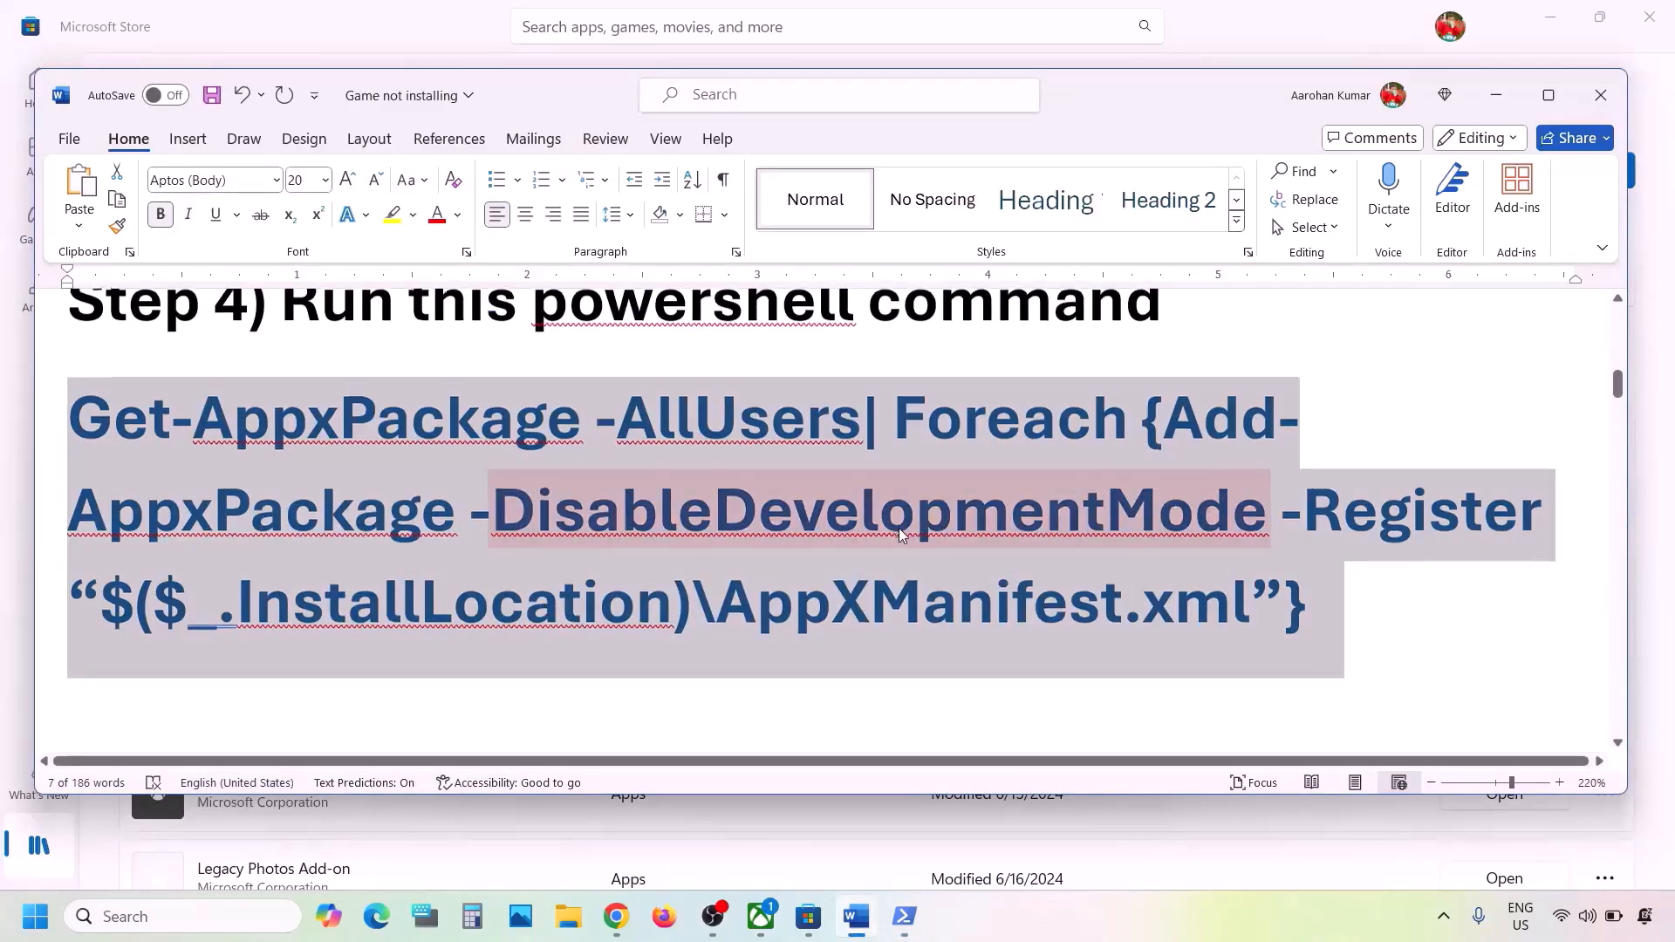
# - Scroll the notes to the Step 5 Store cache heading, highlight it, and launch File Explorer
pyautogui.scroll(-3, 902, 534)
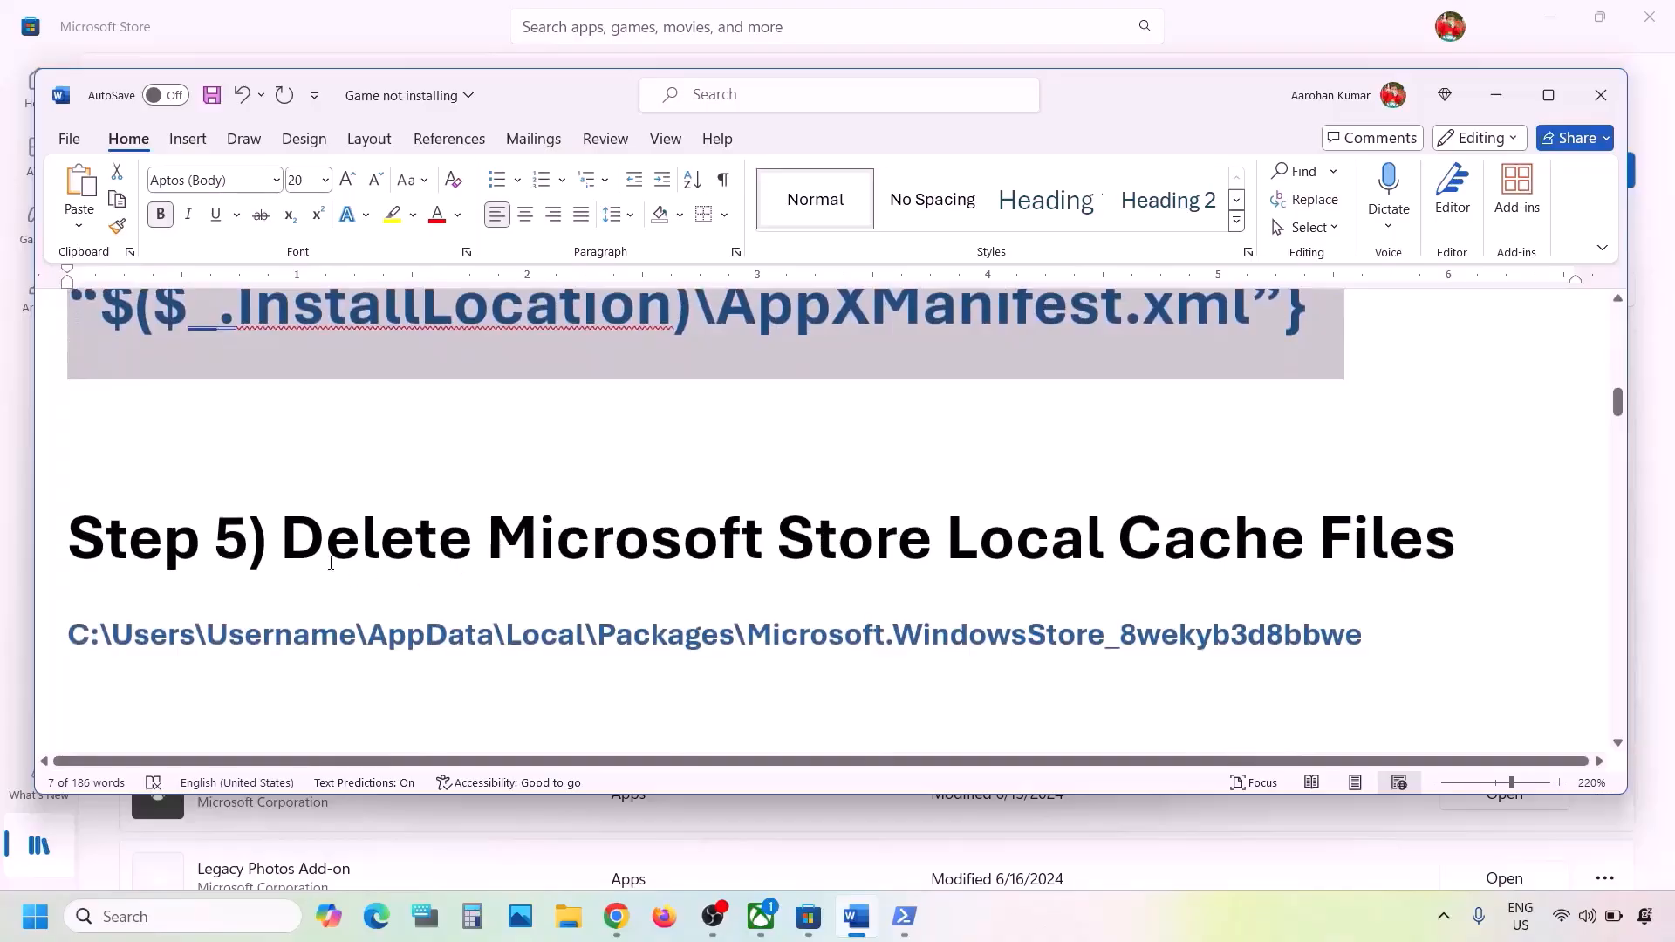
pyautogui.moveTo(293, 540); pyautogui.dragTo(1456, 545)
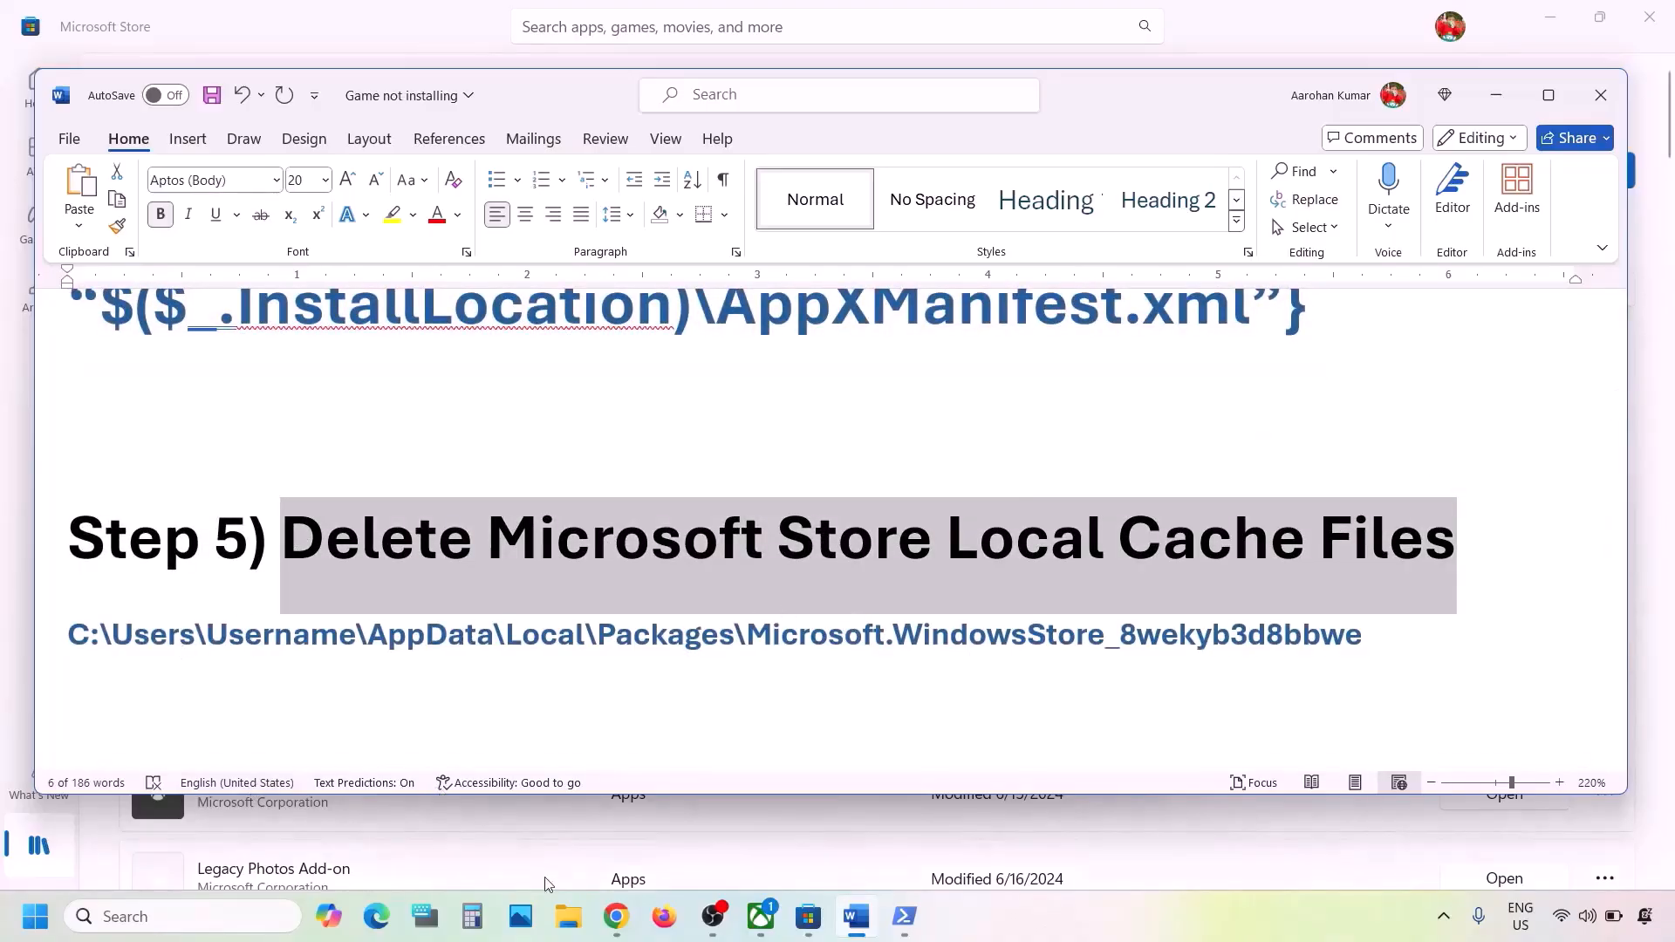
pyautogui.click(564, 912)
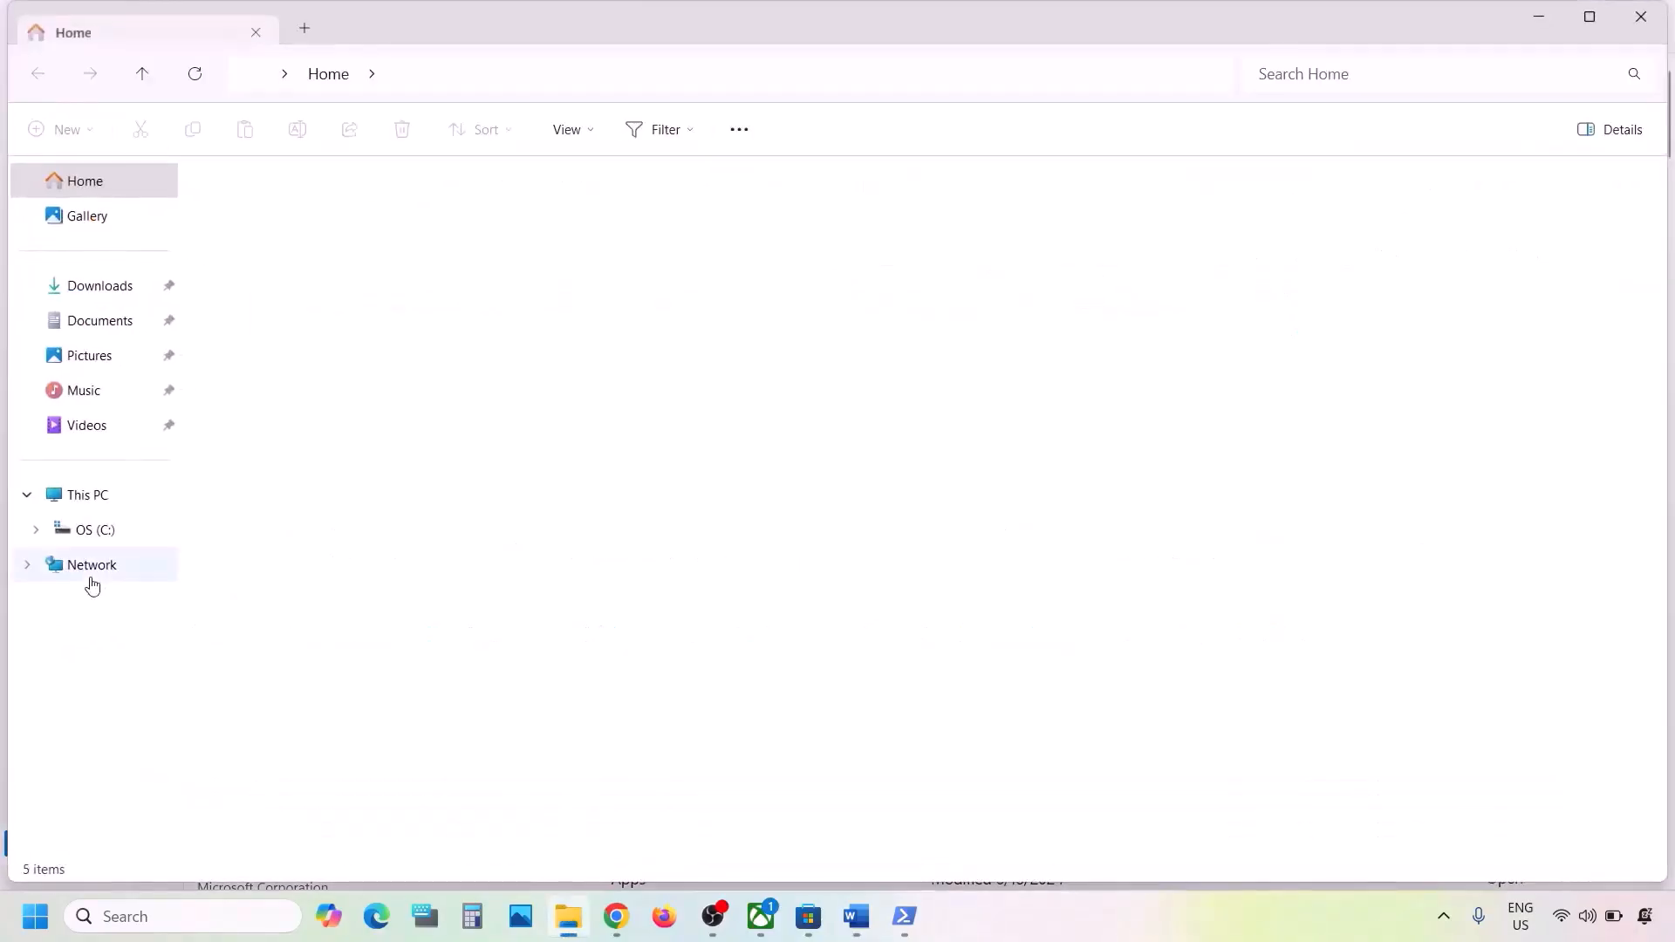
# - Browse from the C: drive into Users and the user's profile folder
pyautogui.click(81, 528)
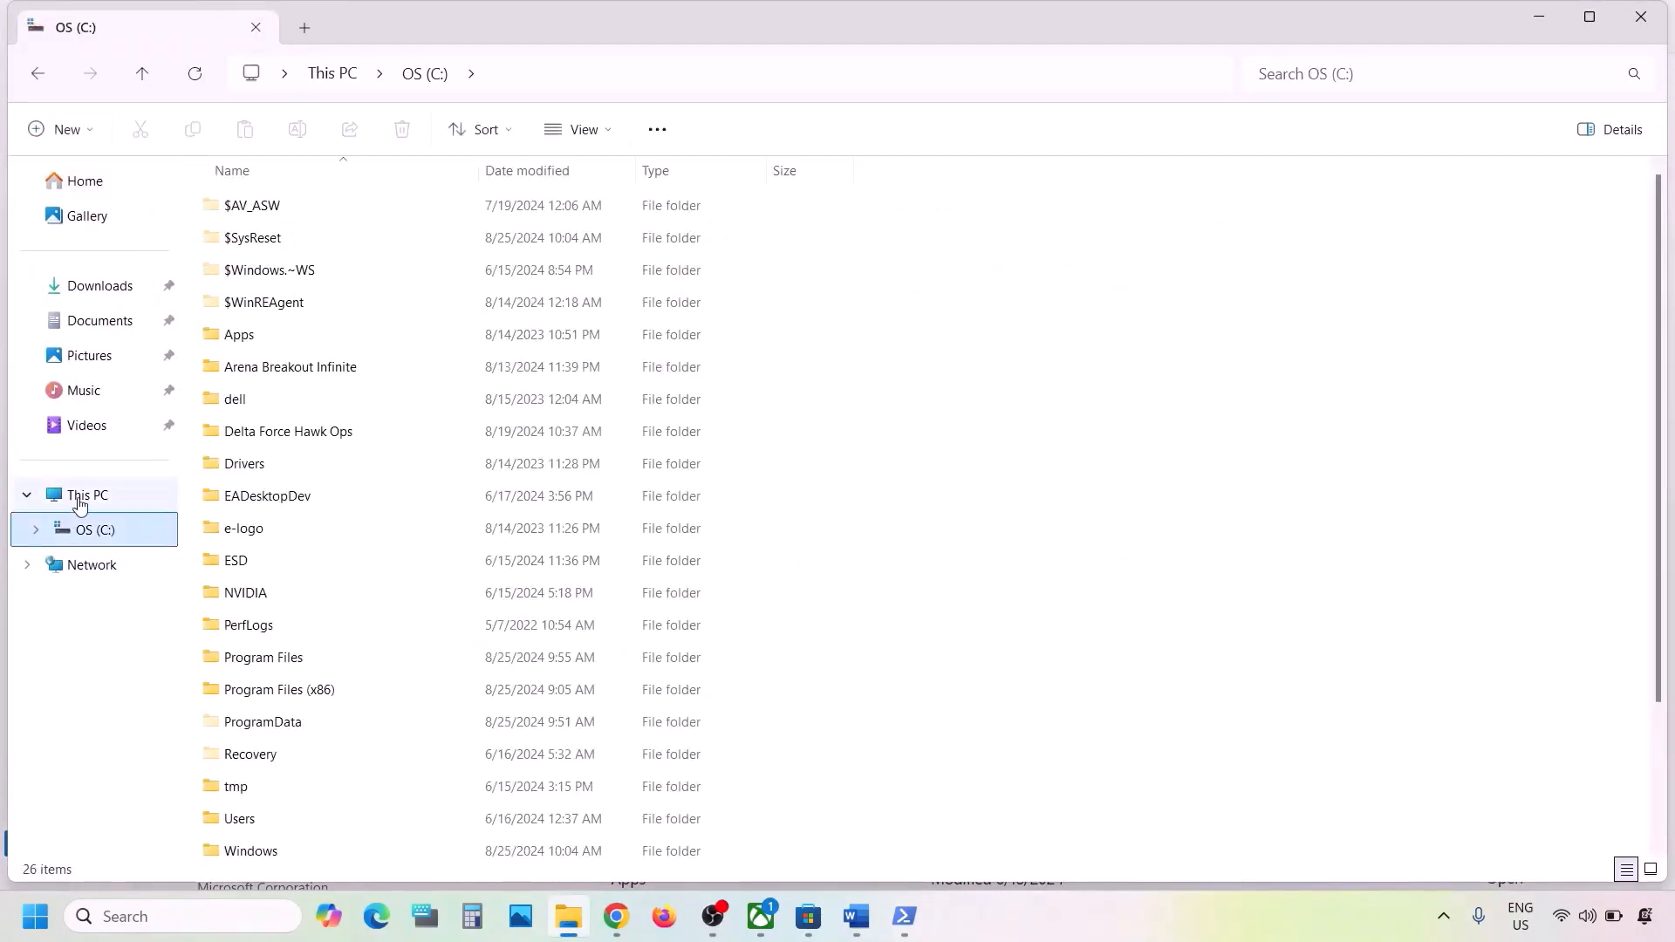
pyautogui.click(79, 505)
pyautogui.doubleClick(380, 240)
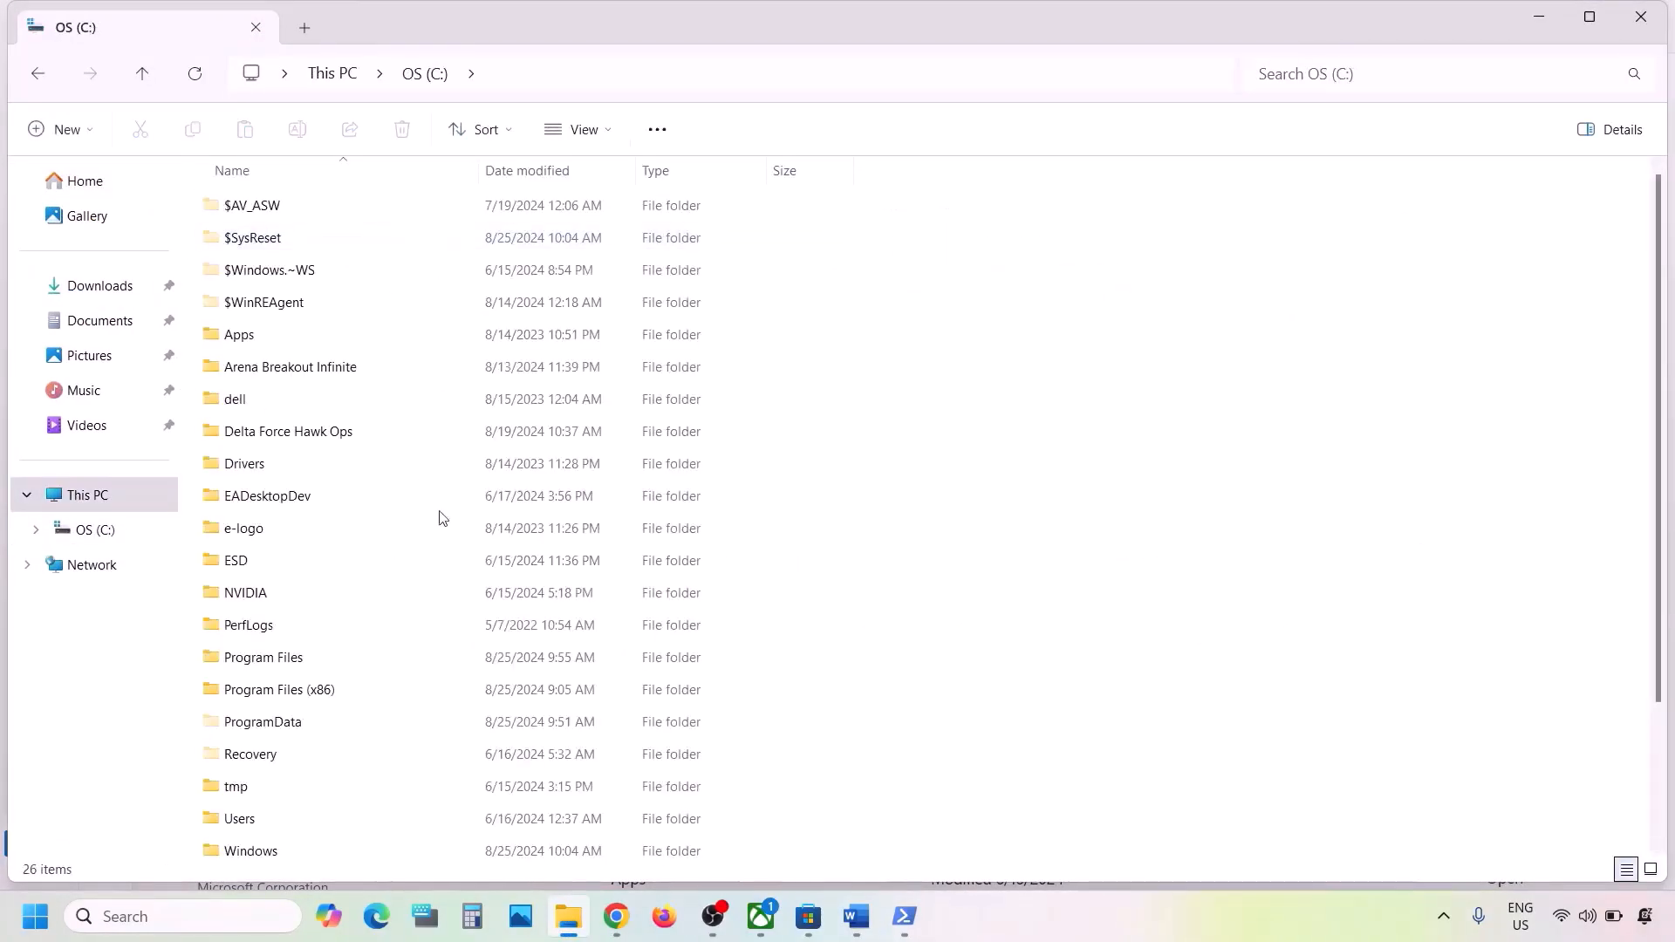
pyautogui.scroll(-3, 442, 518)
pyautogui.click(246, 657)
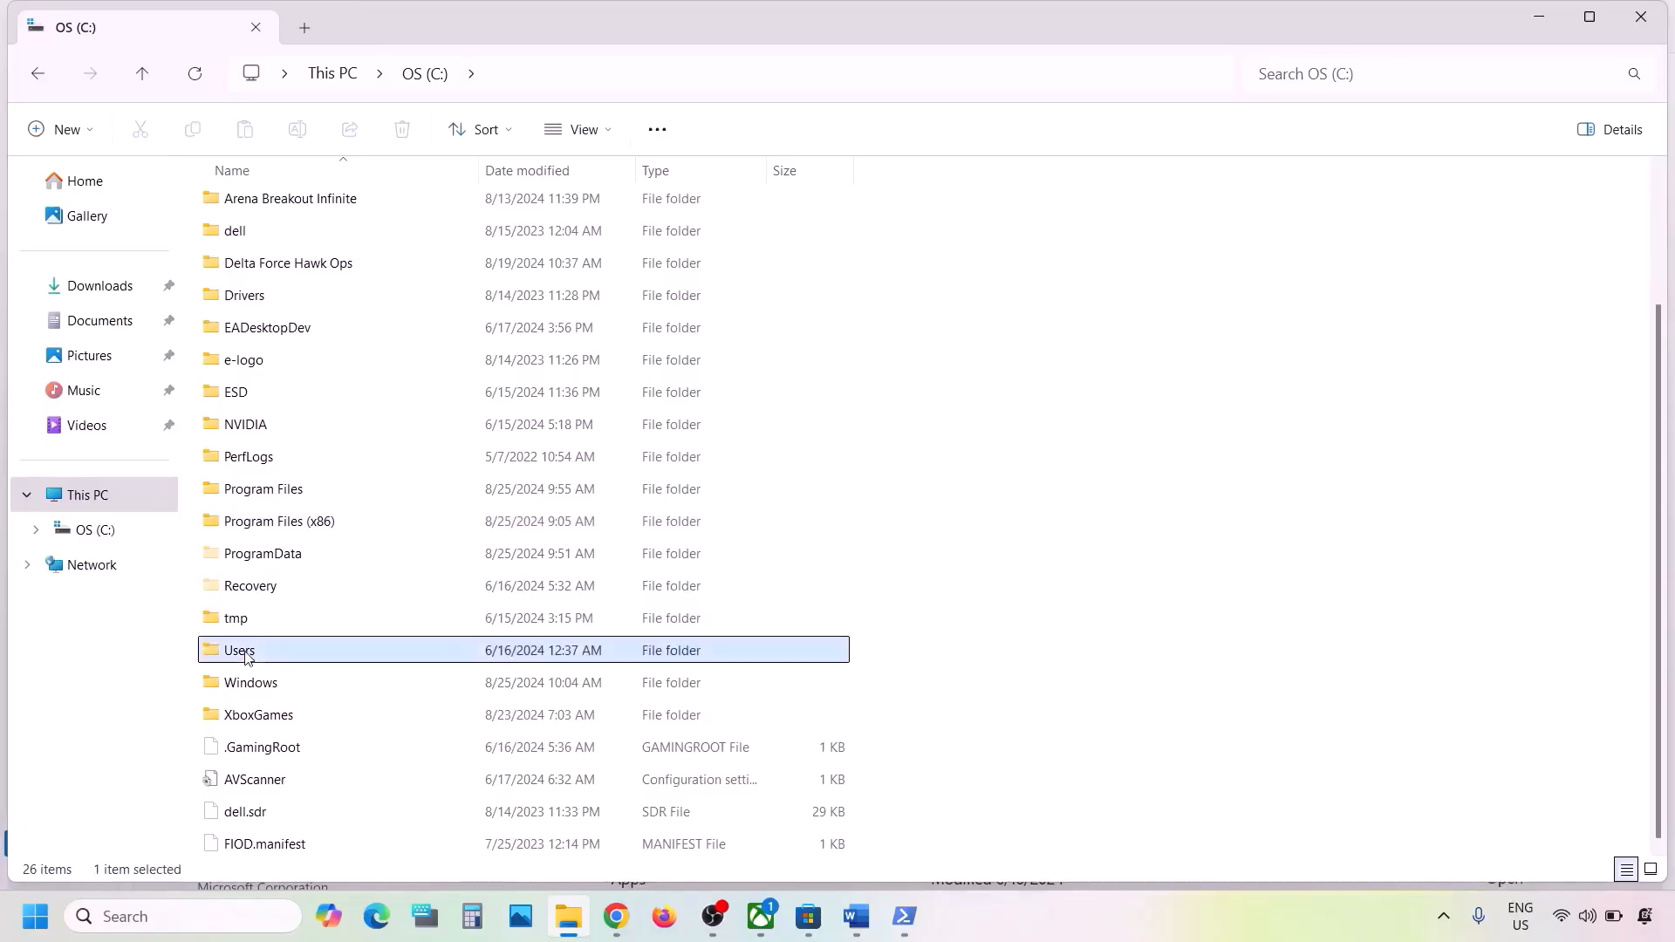
pyautogui.doubleClick(246, 656)
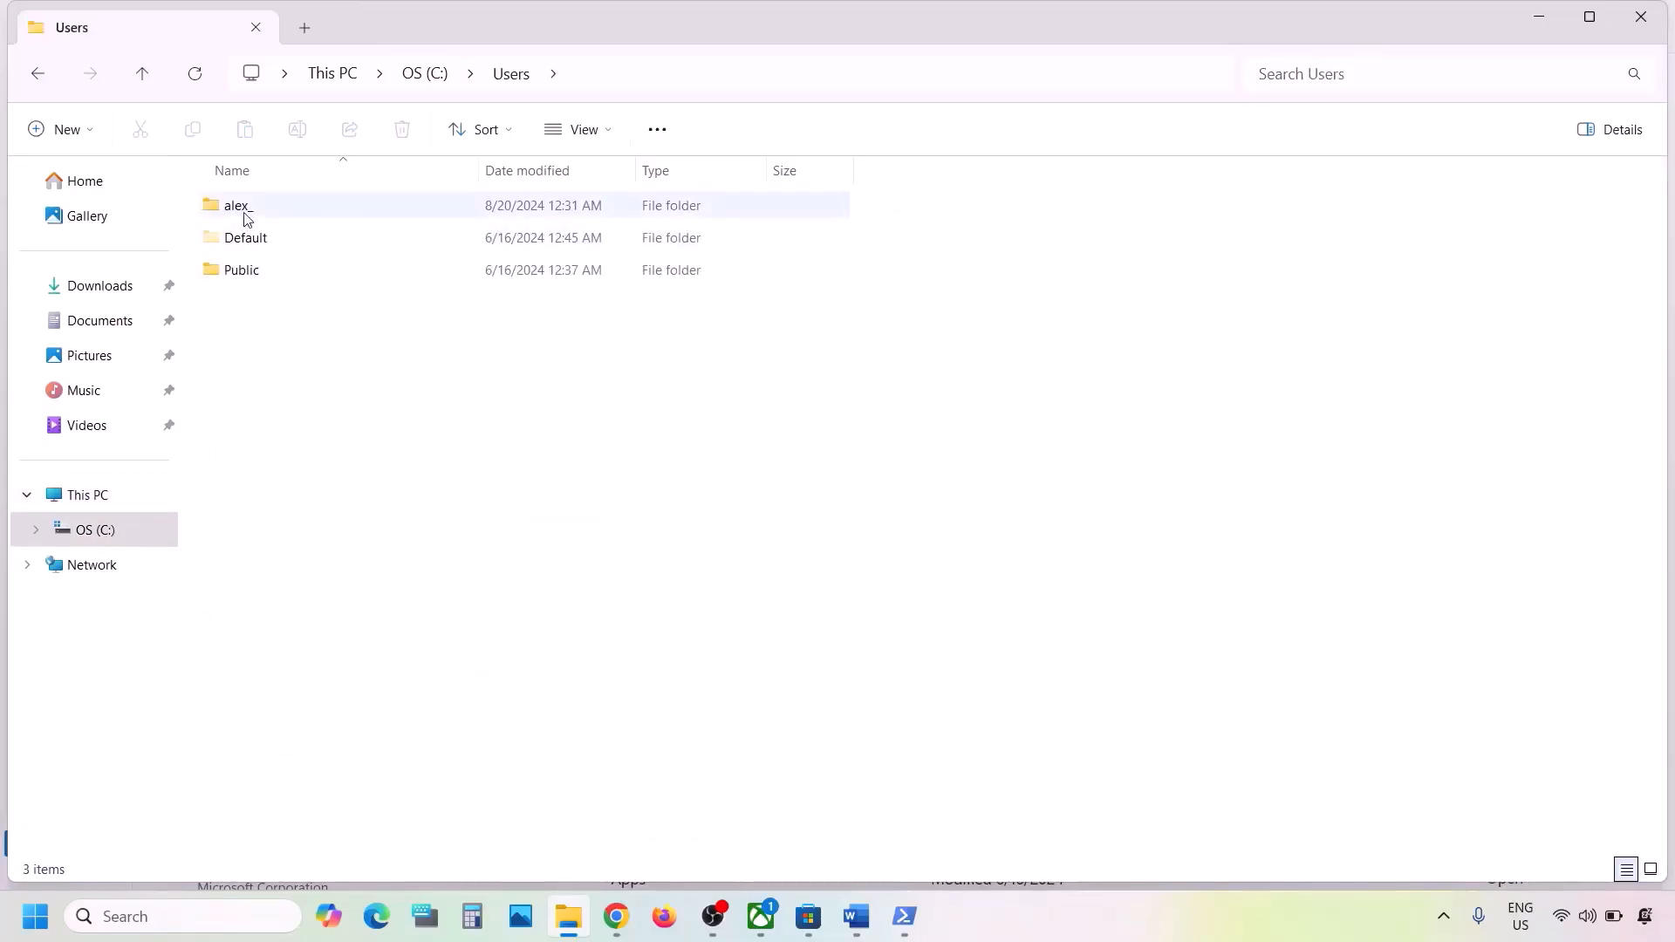
pyautogui.click(247, 218)
pyautogui.doubleClick(297, 209)
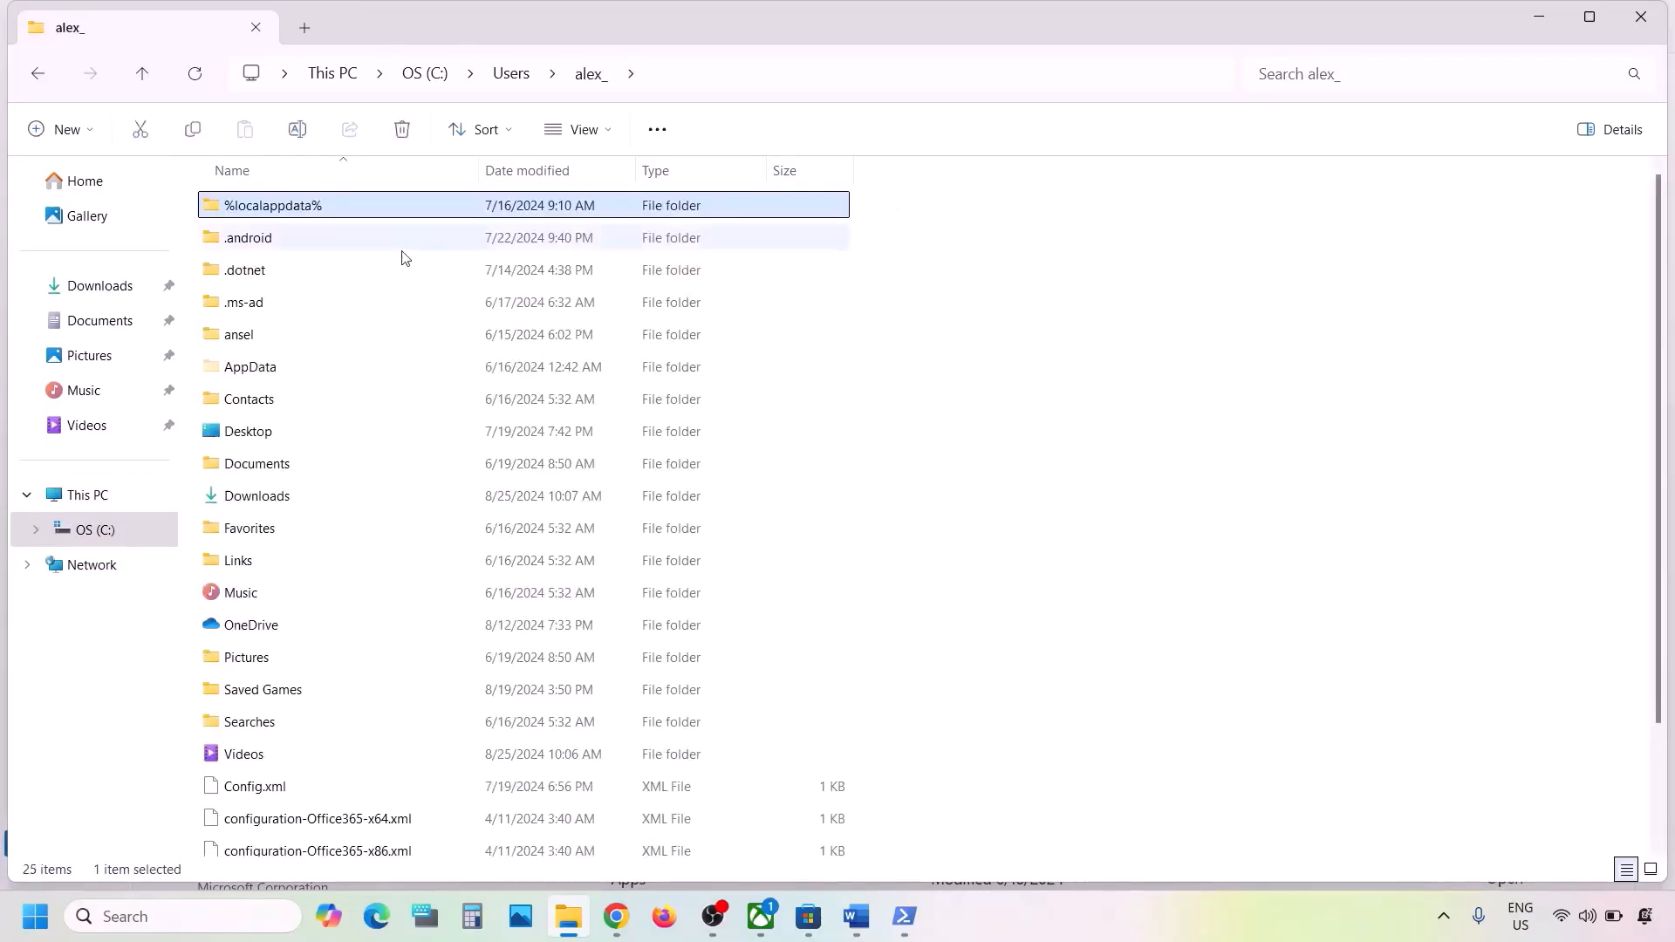
# - Open AppData, then Local, then the Packages folder
pyautogui.click(244, 374)
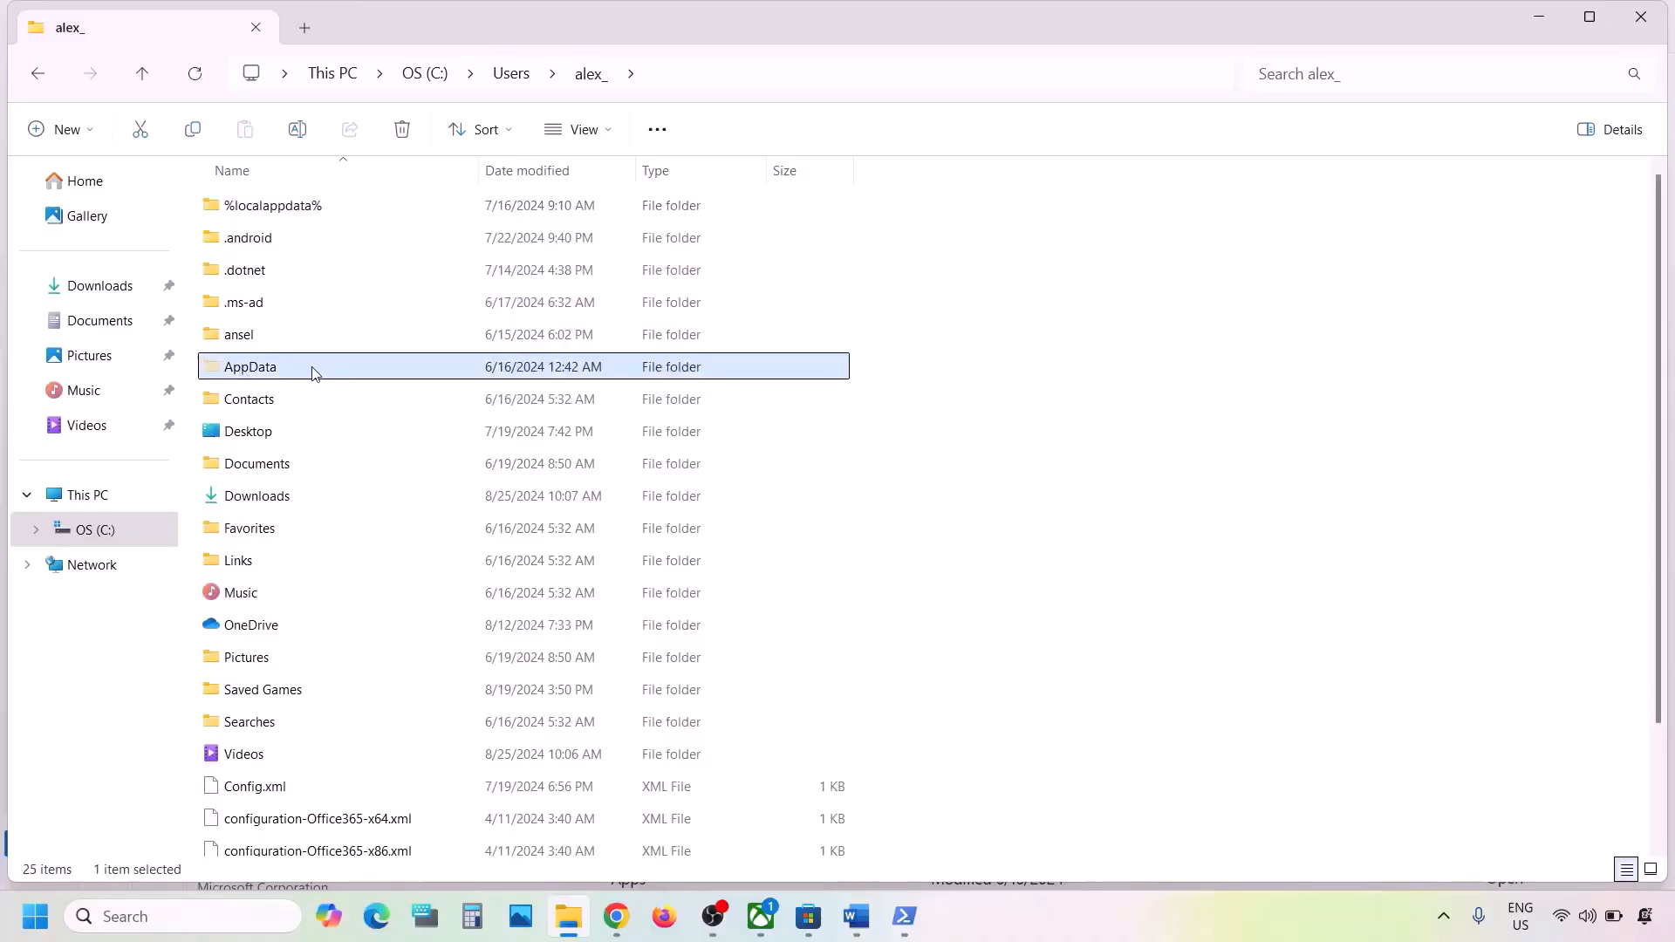
pyautogui.click(621, 133)
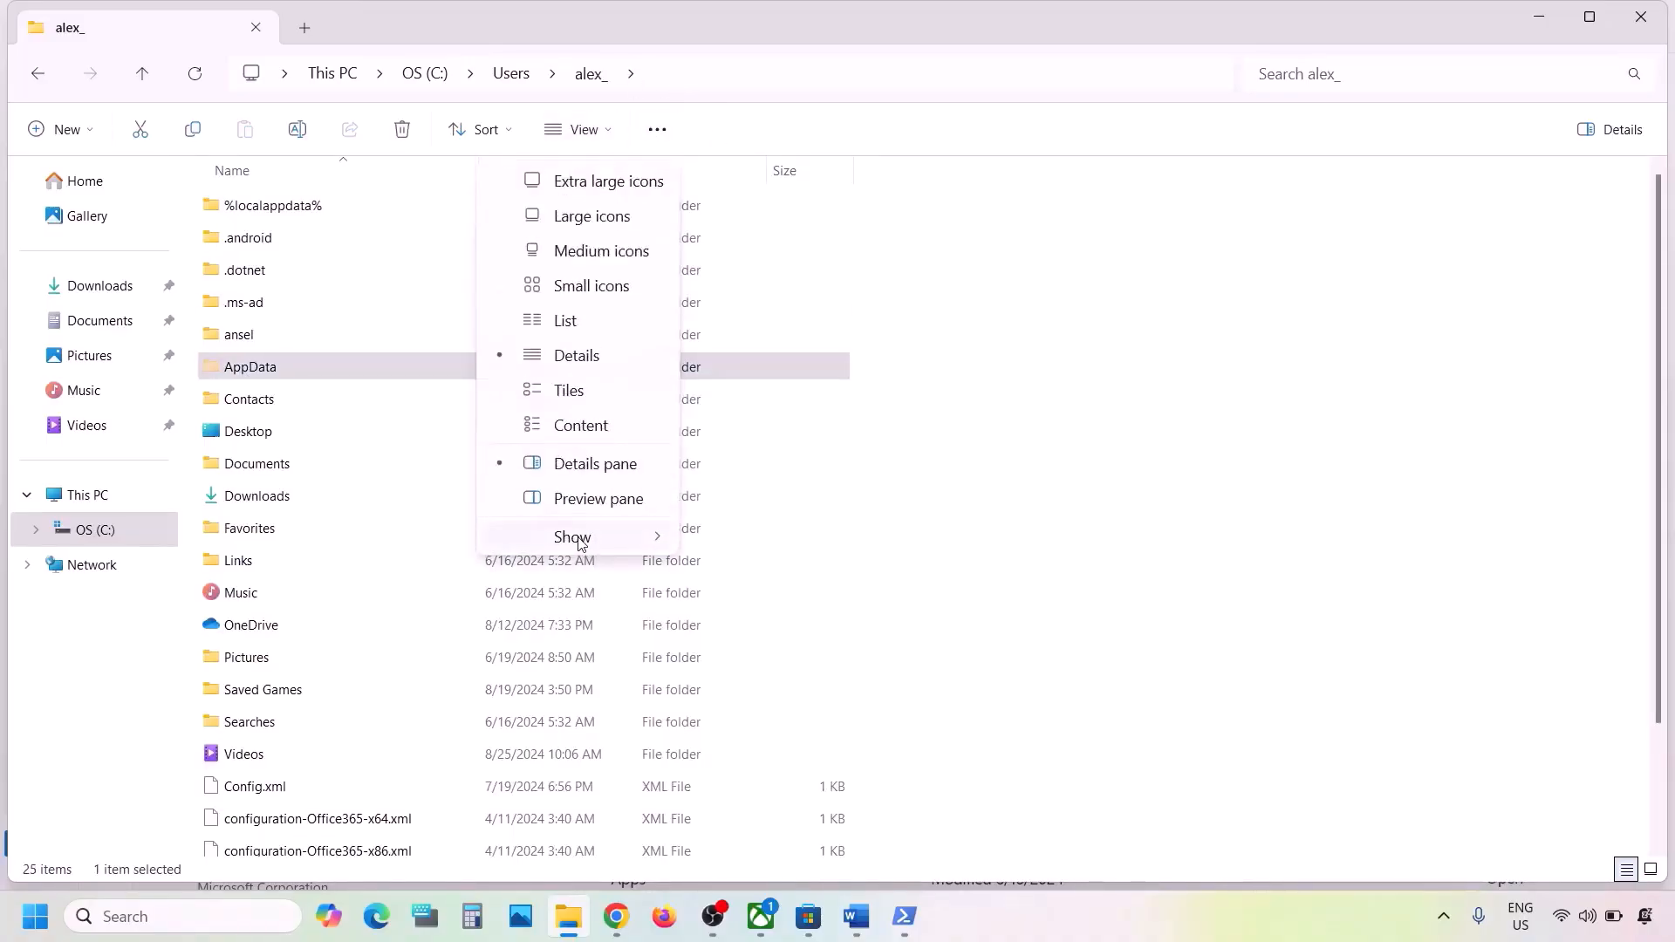
pyautogui.moveTo(581, 541)
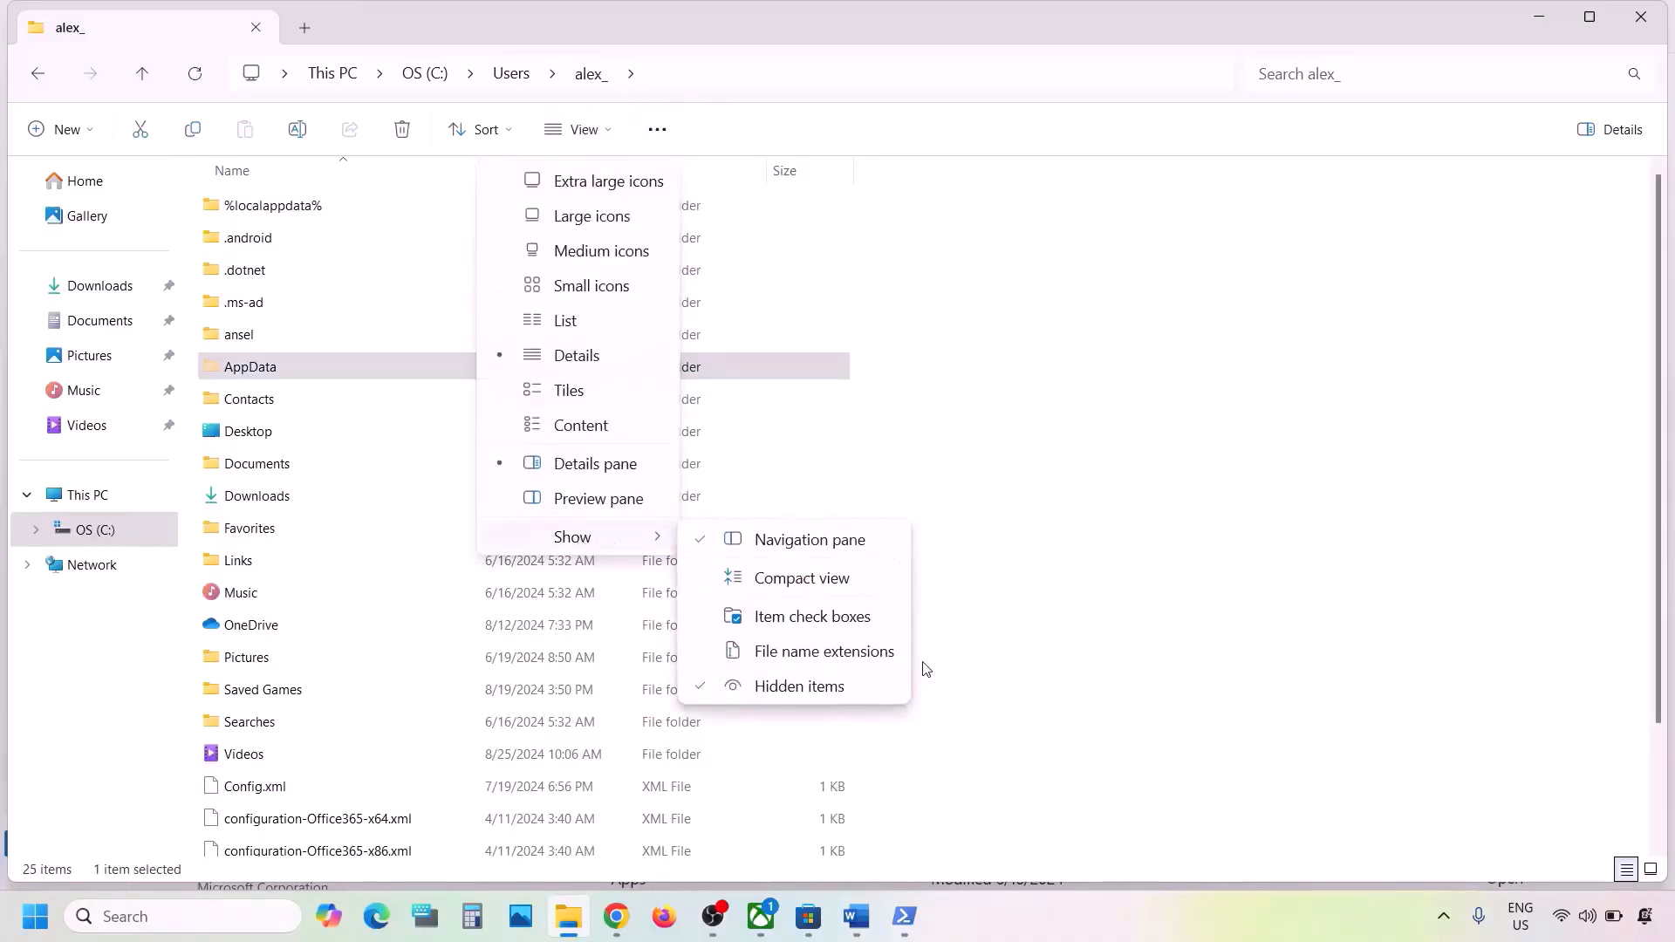
pyautogui.doubleClick(253, 376)
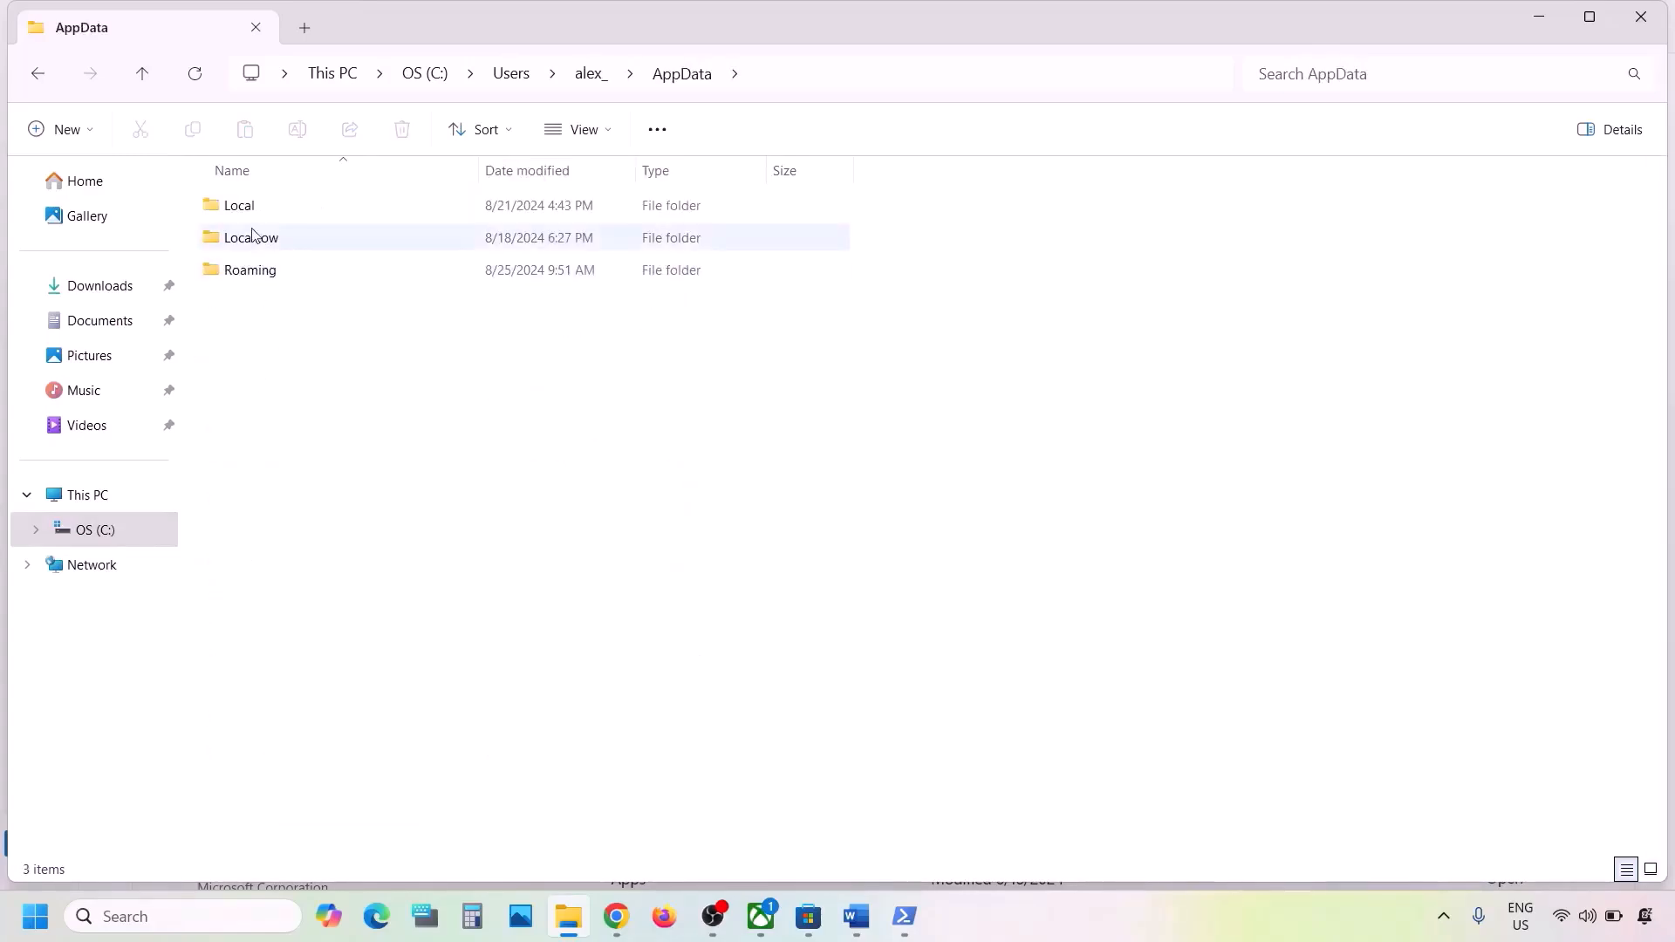
pyautogui.doubleClick(239, 213)
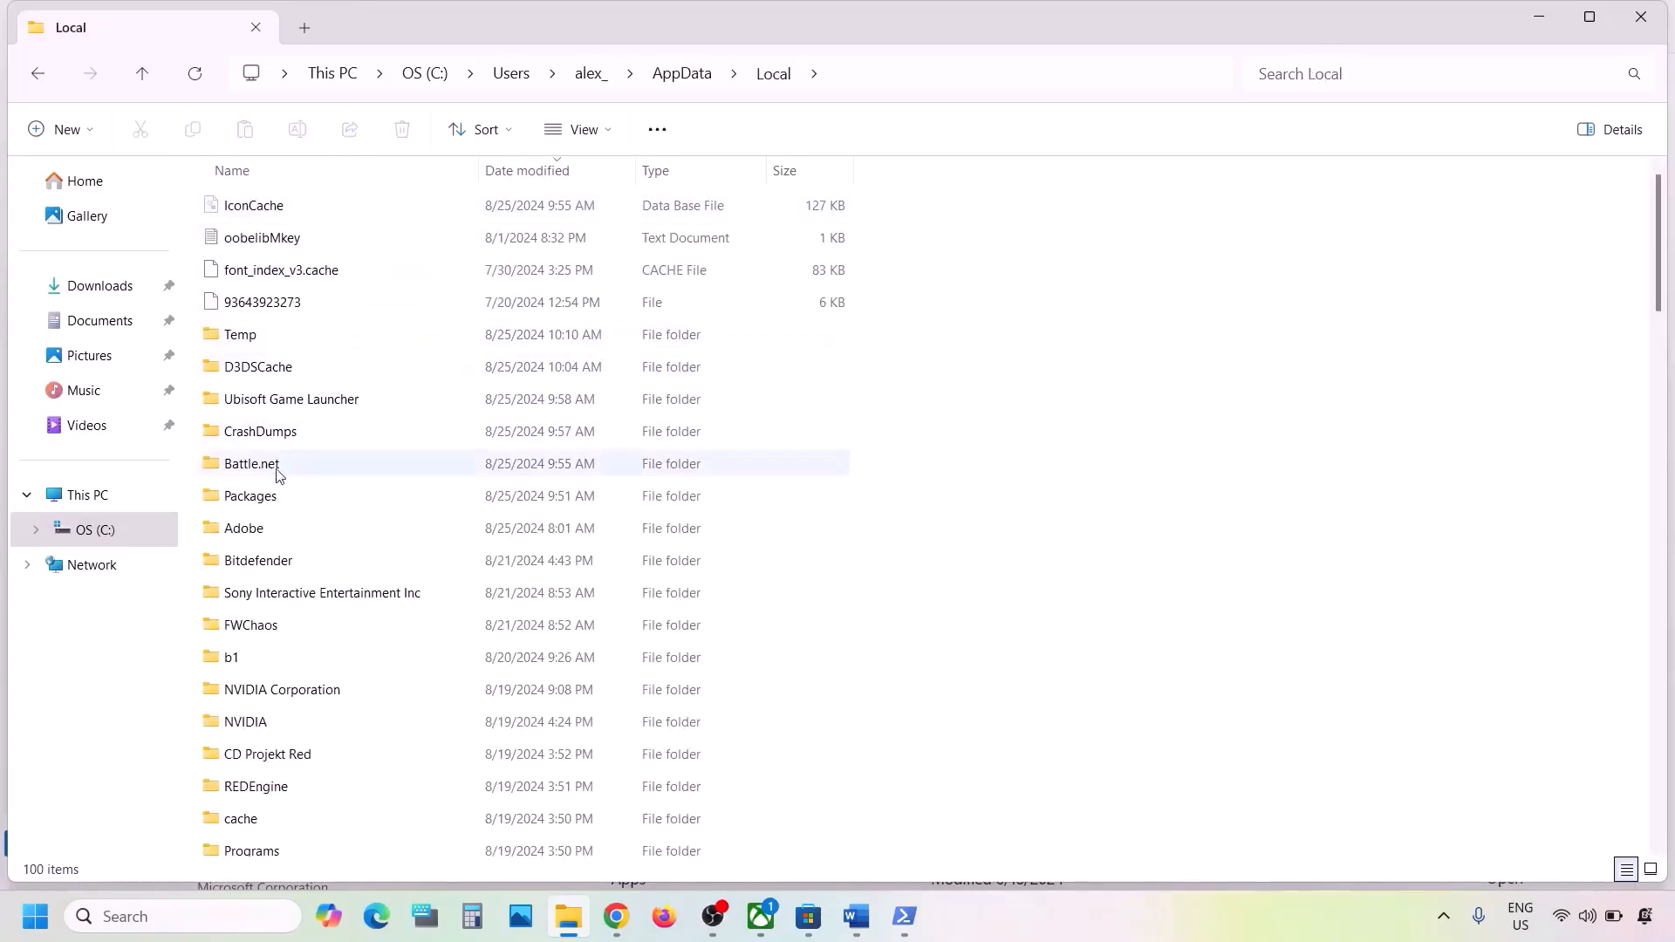
pyautogui.doubleClick(262, 497)
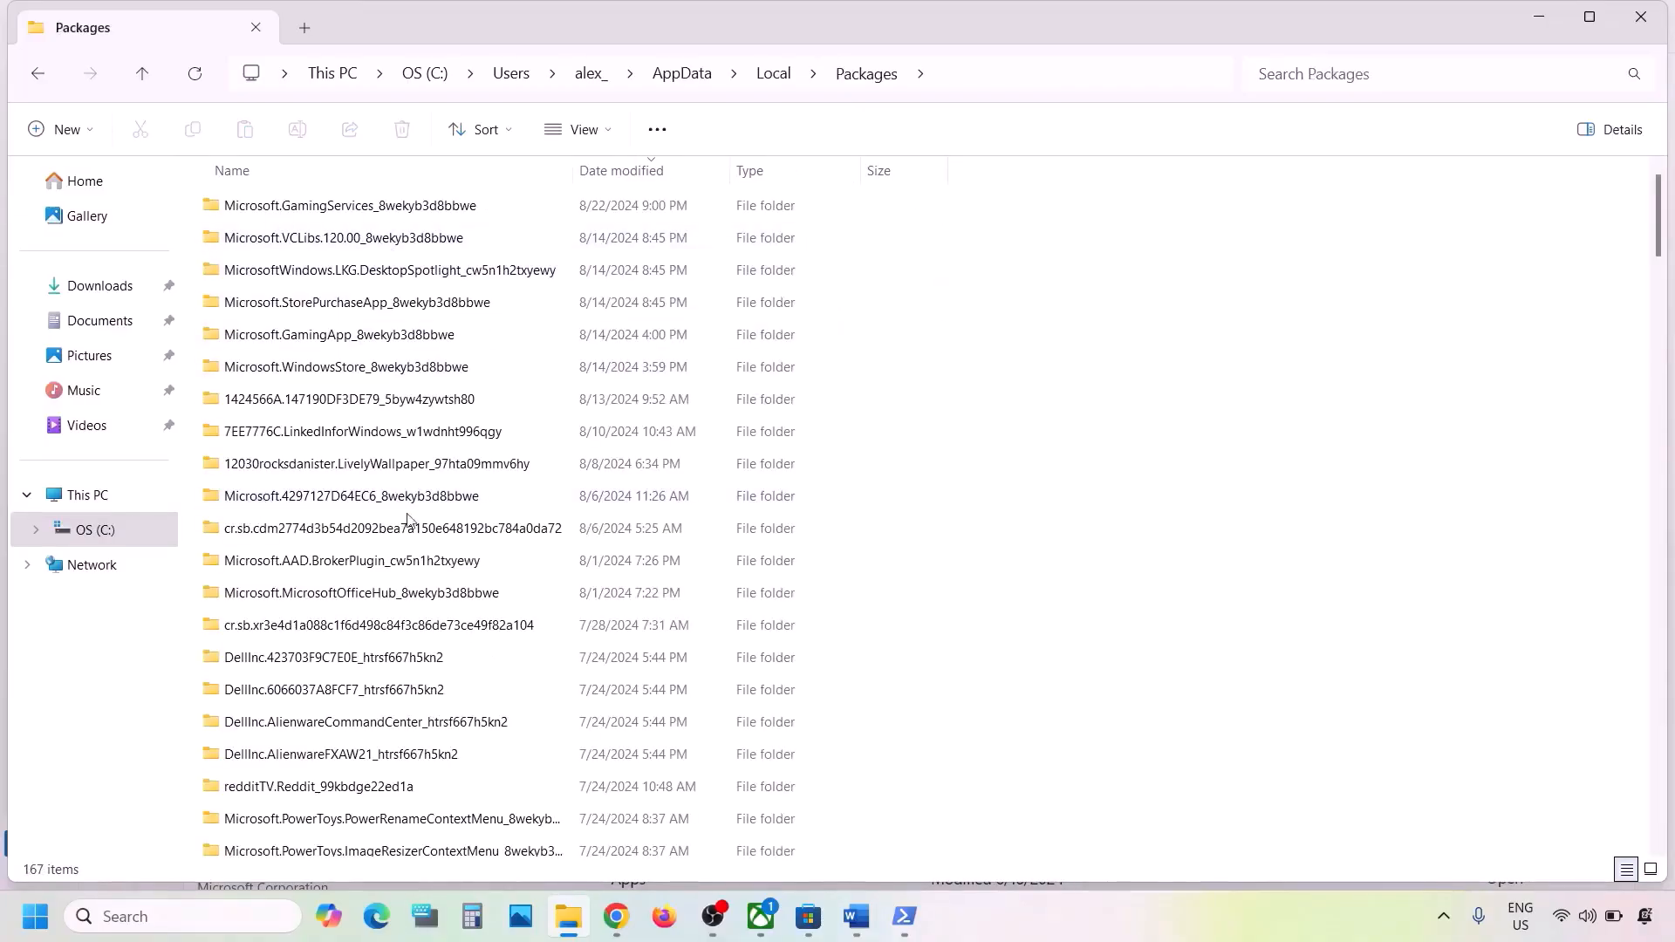
pyautogui.scroll(-3, 407, 520)
pyautogui.scroll(-5, 407, 519)
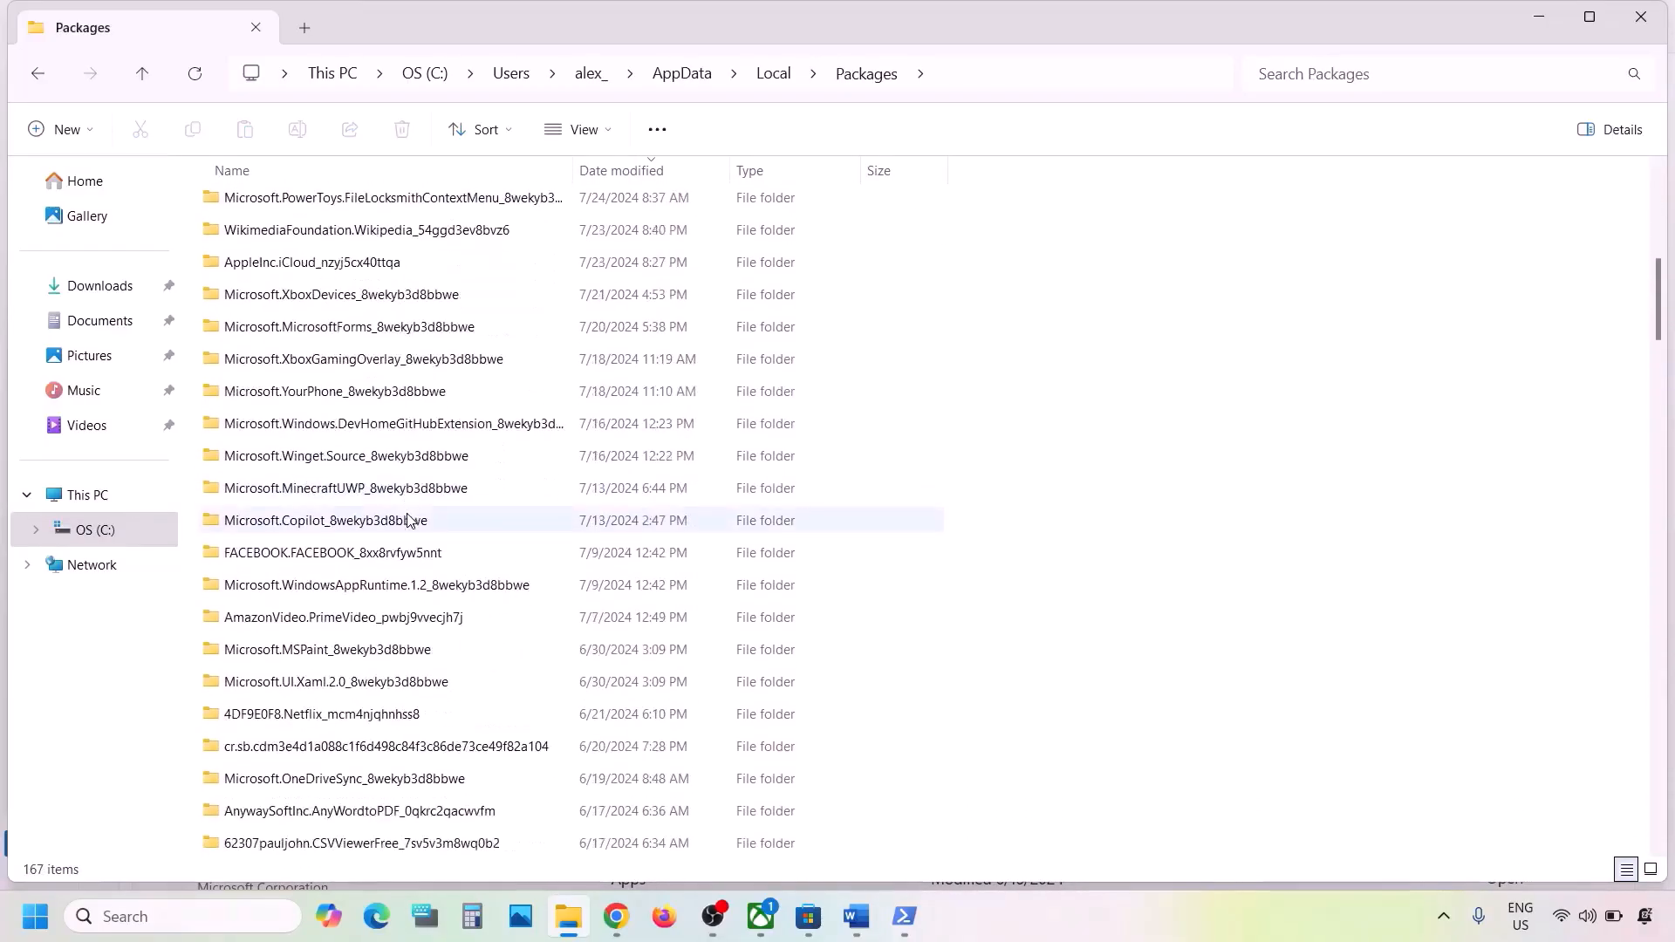
pyautogui.scroll(-3, 408, 519)
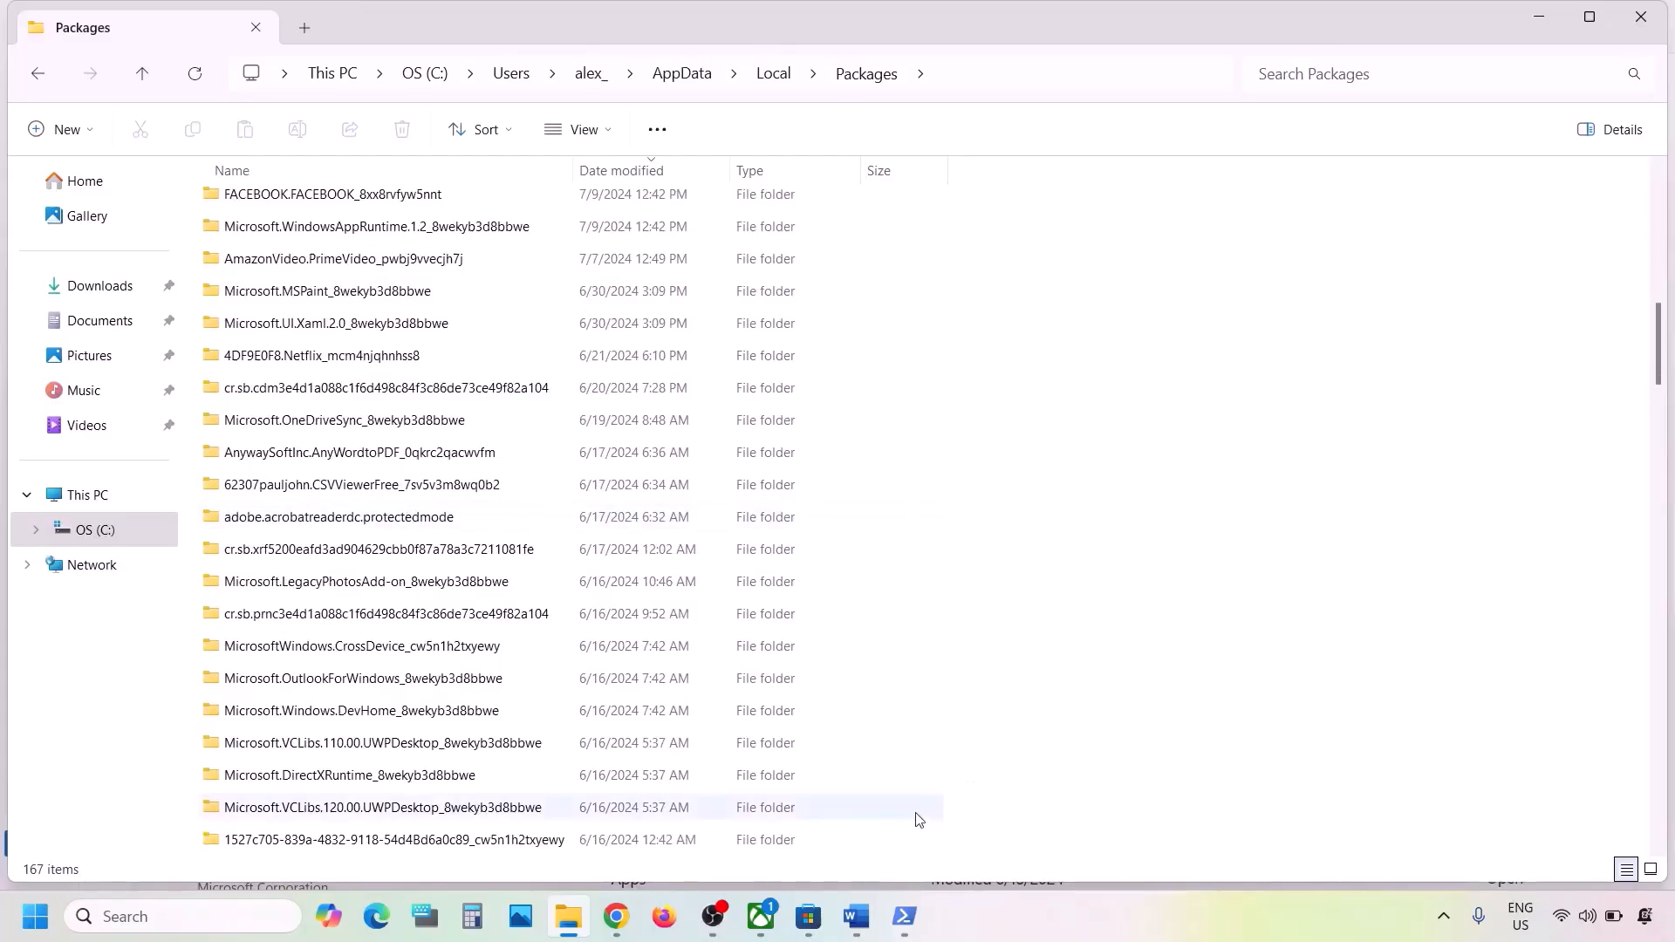
# - Check the Store package name in the notes and open Microsoft.WindowsStore_8wekyb3d8bbwe in Packages
pyautogui.click(857, 917)
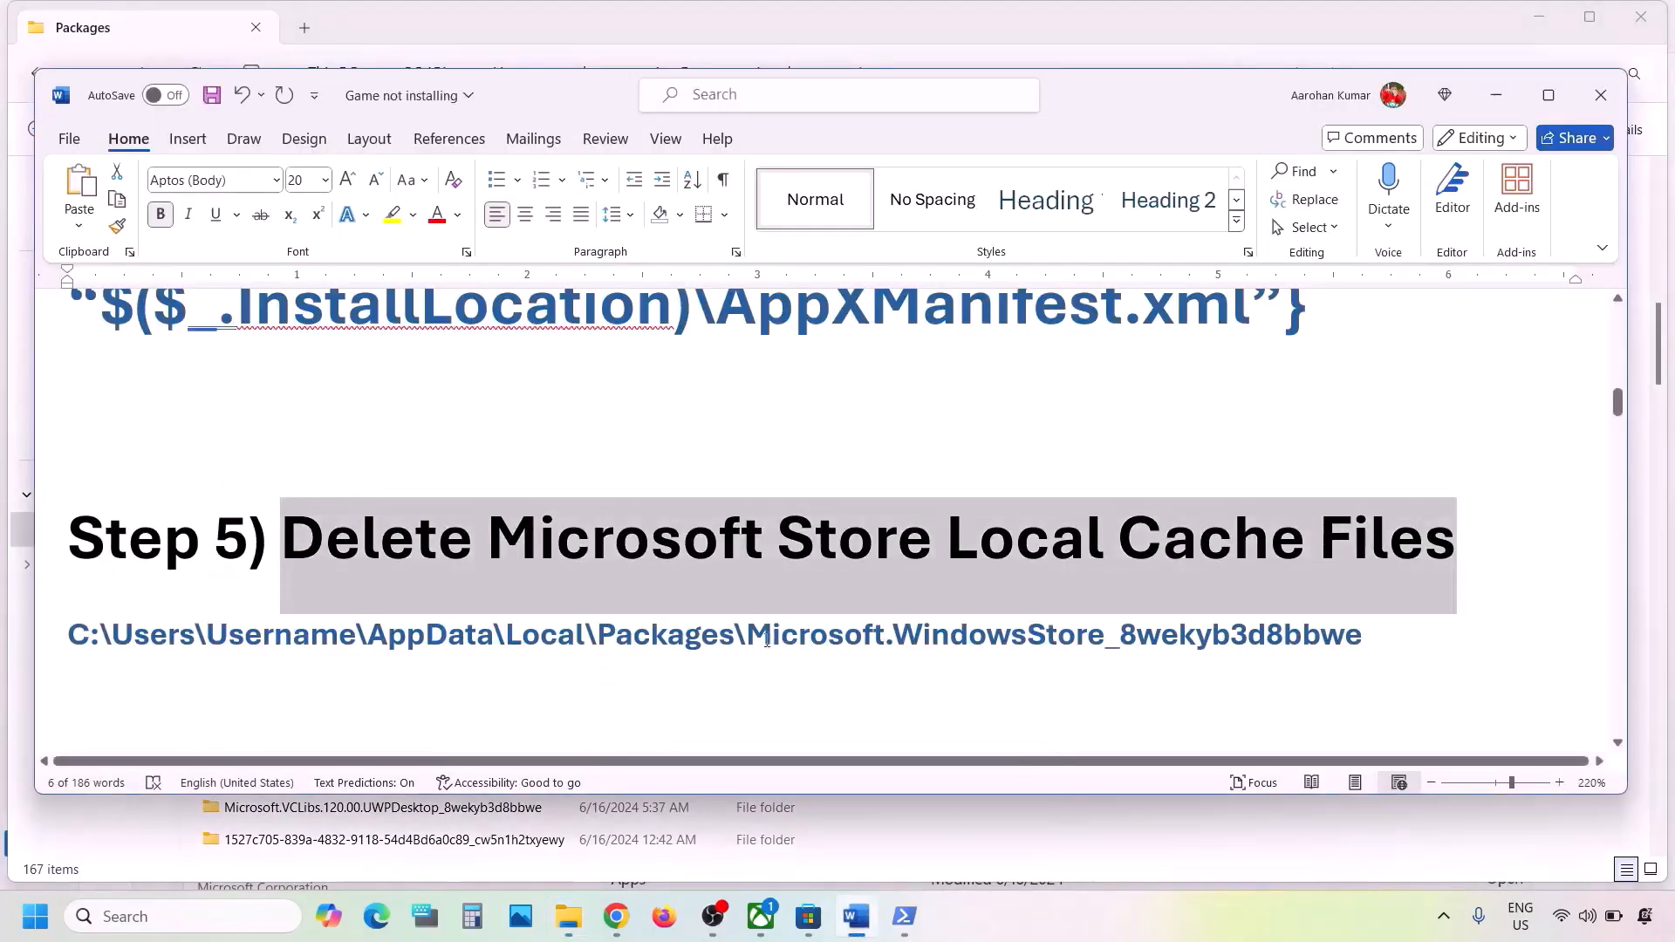
pyautogui.moveTo(768, 636); pyautogui.dragTo(1361, 636)
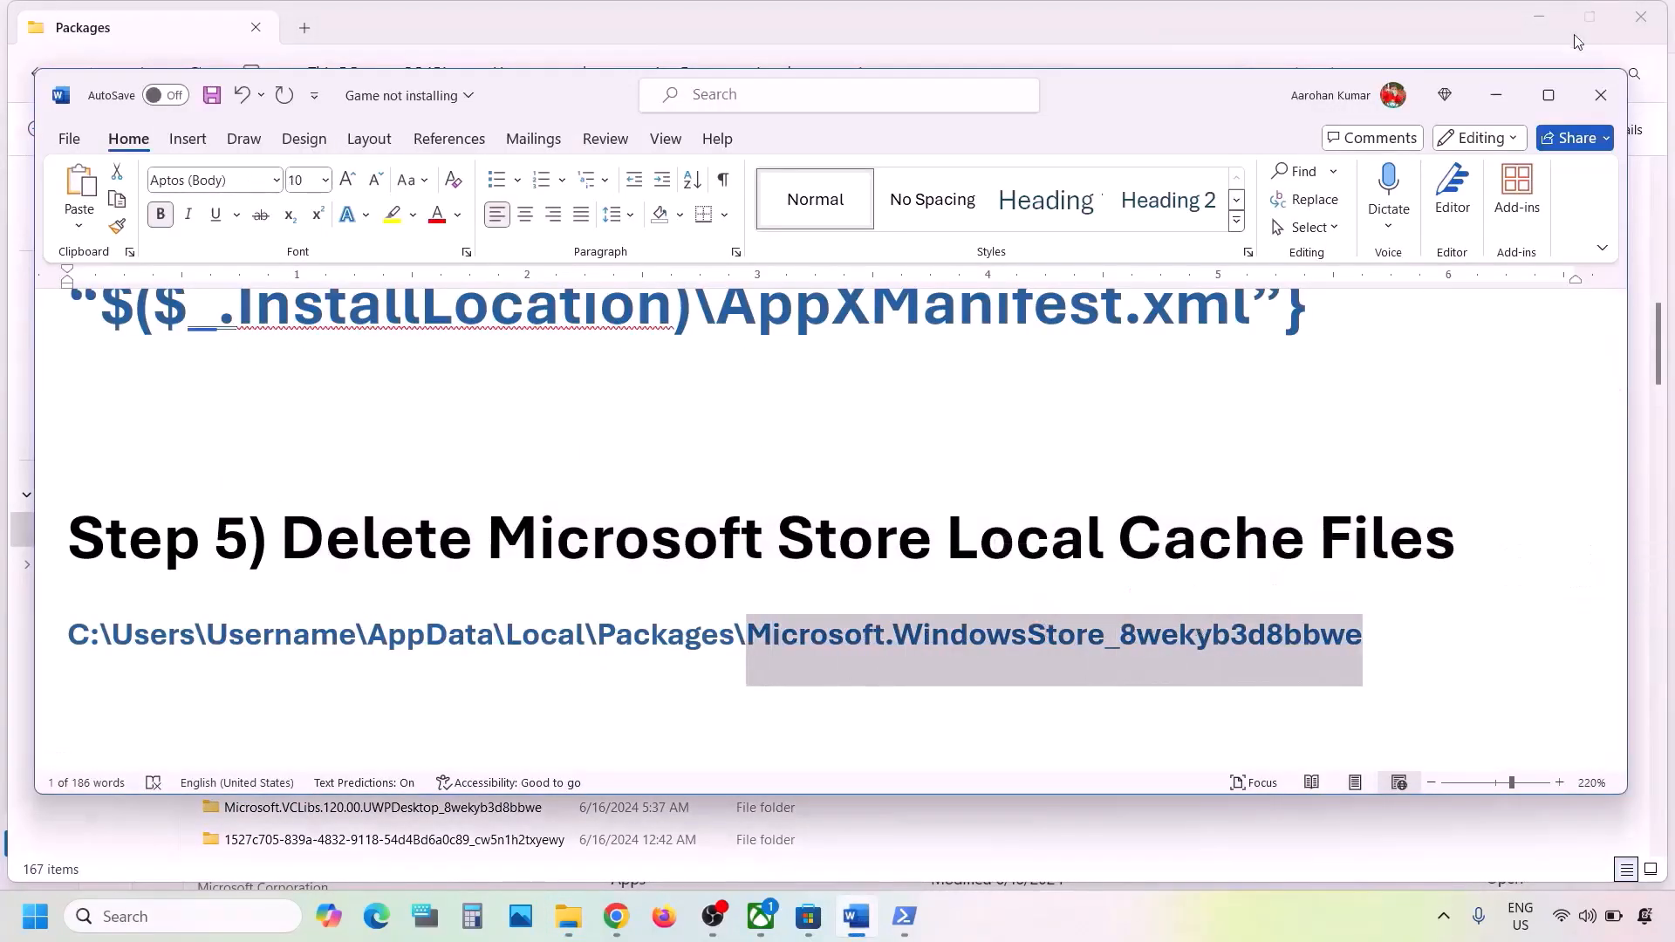
pyautogui.click(1499, 106)
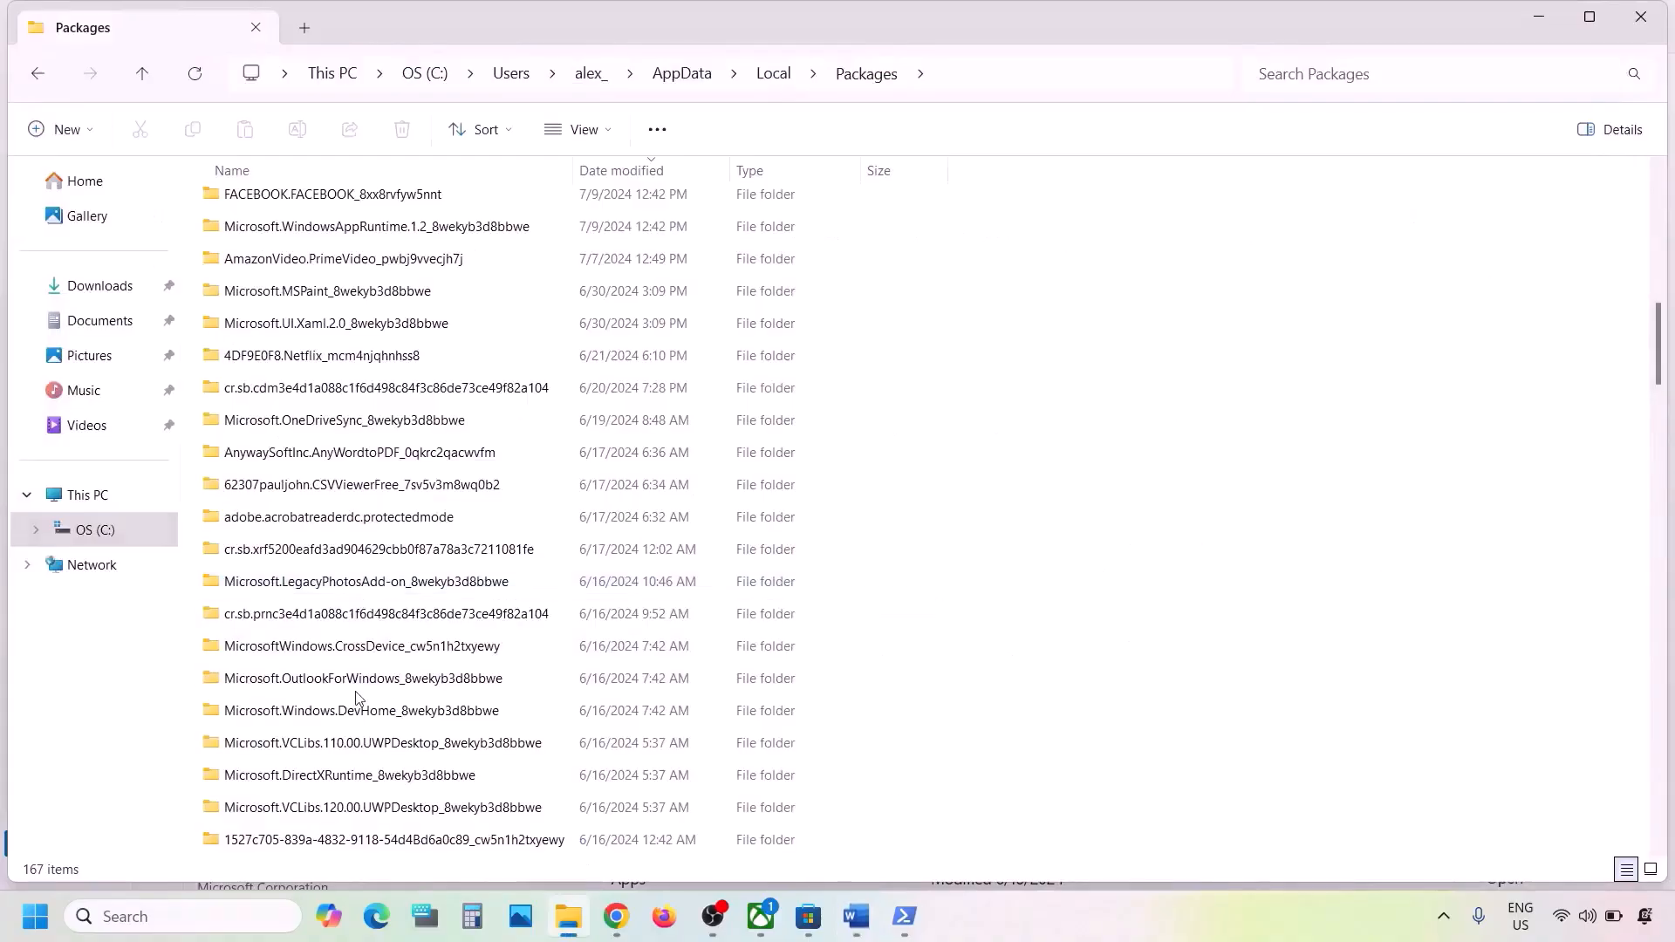
pyautogui.scroll(-2, 356, 696)
pyautogui.scroll(-9, 356, 696)
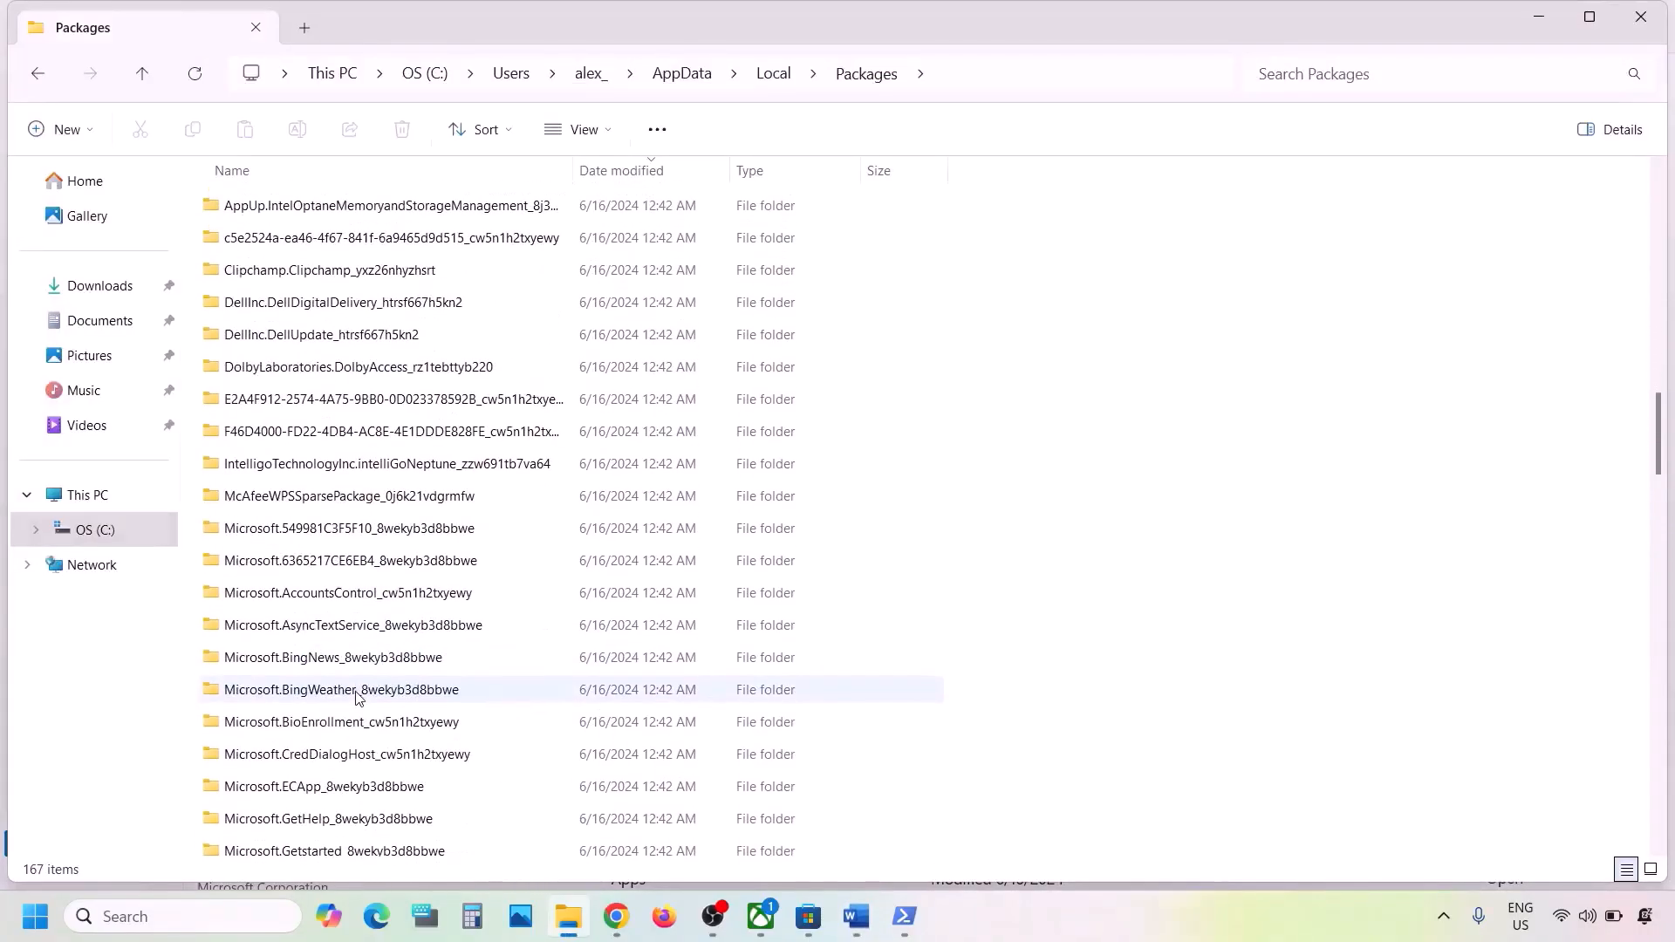
pyautogui.scroll(-5, 356, 695)
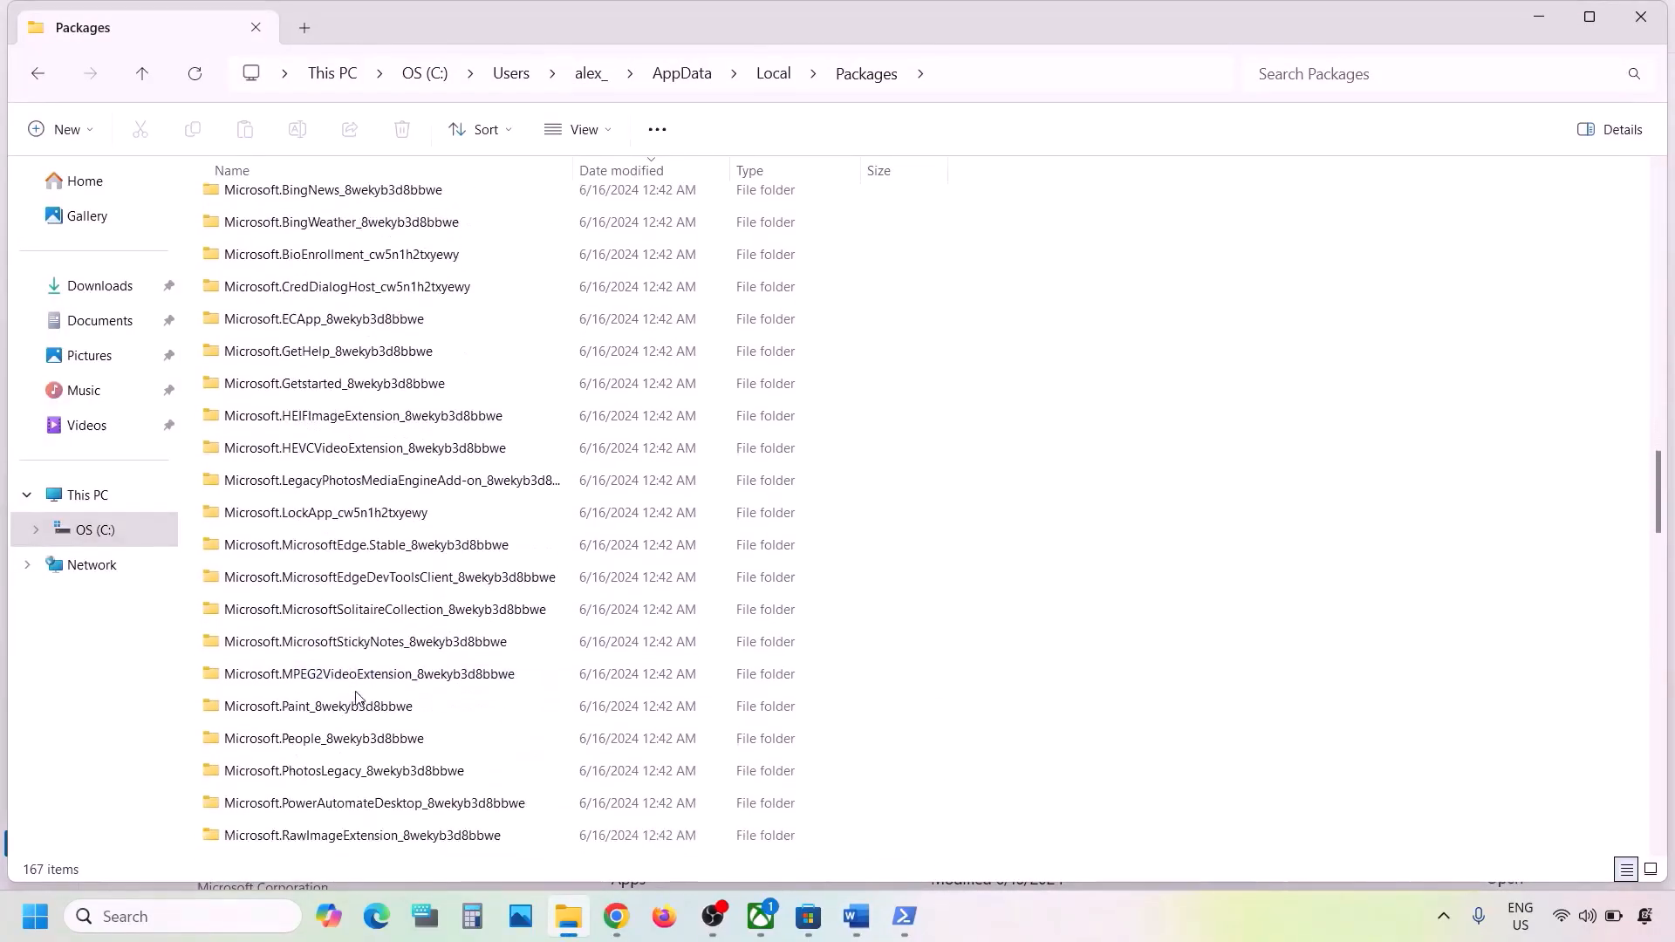
pyautogui.scroll(-5, 356, 695)
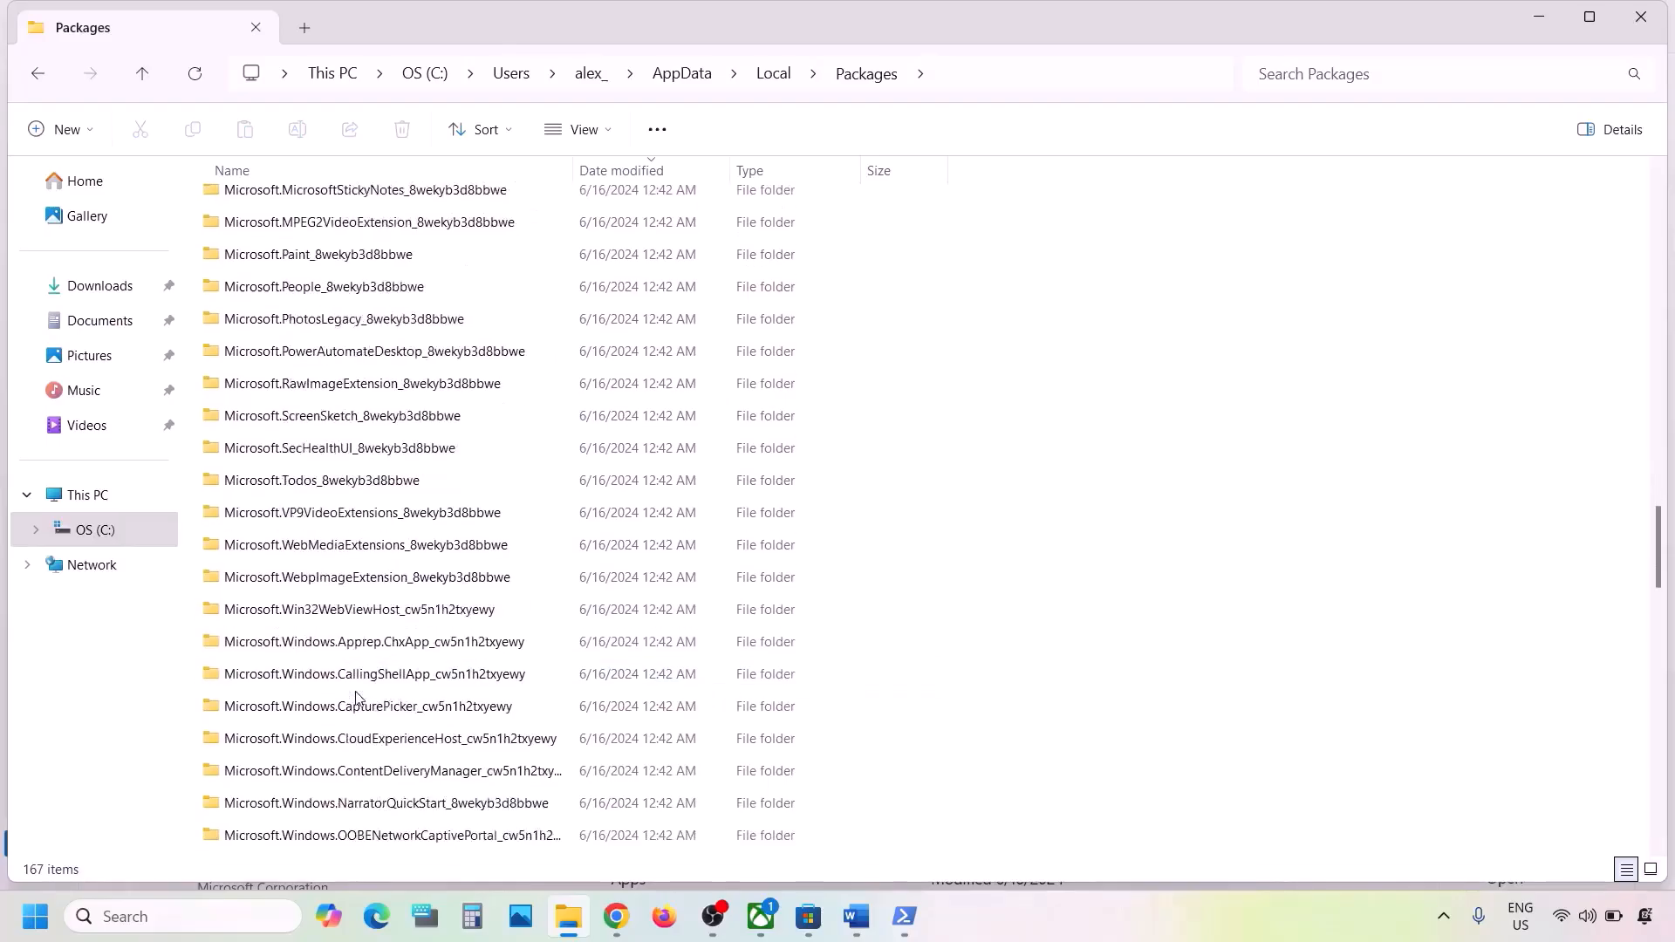
pyautogui.scroll(-7, 356, 696)
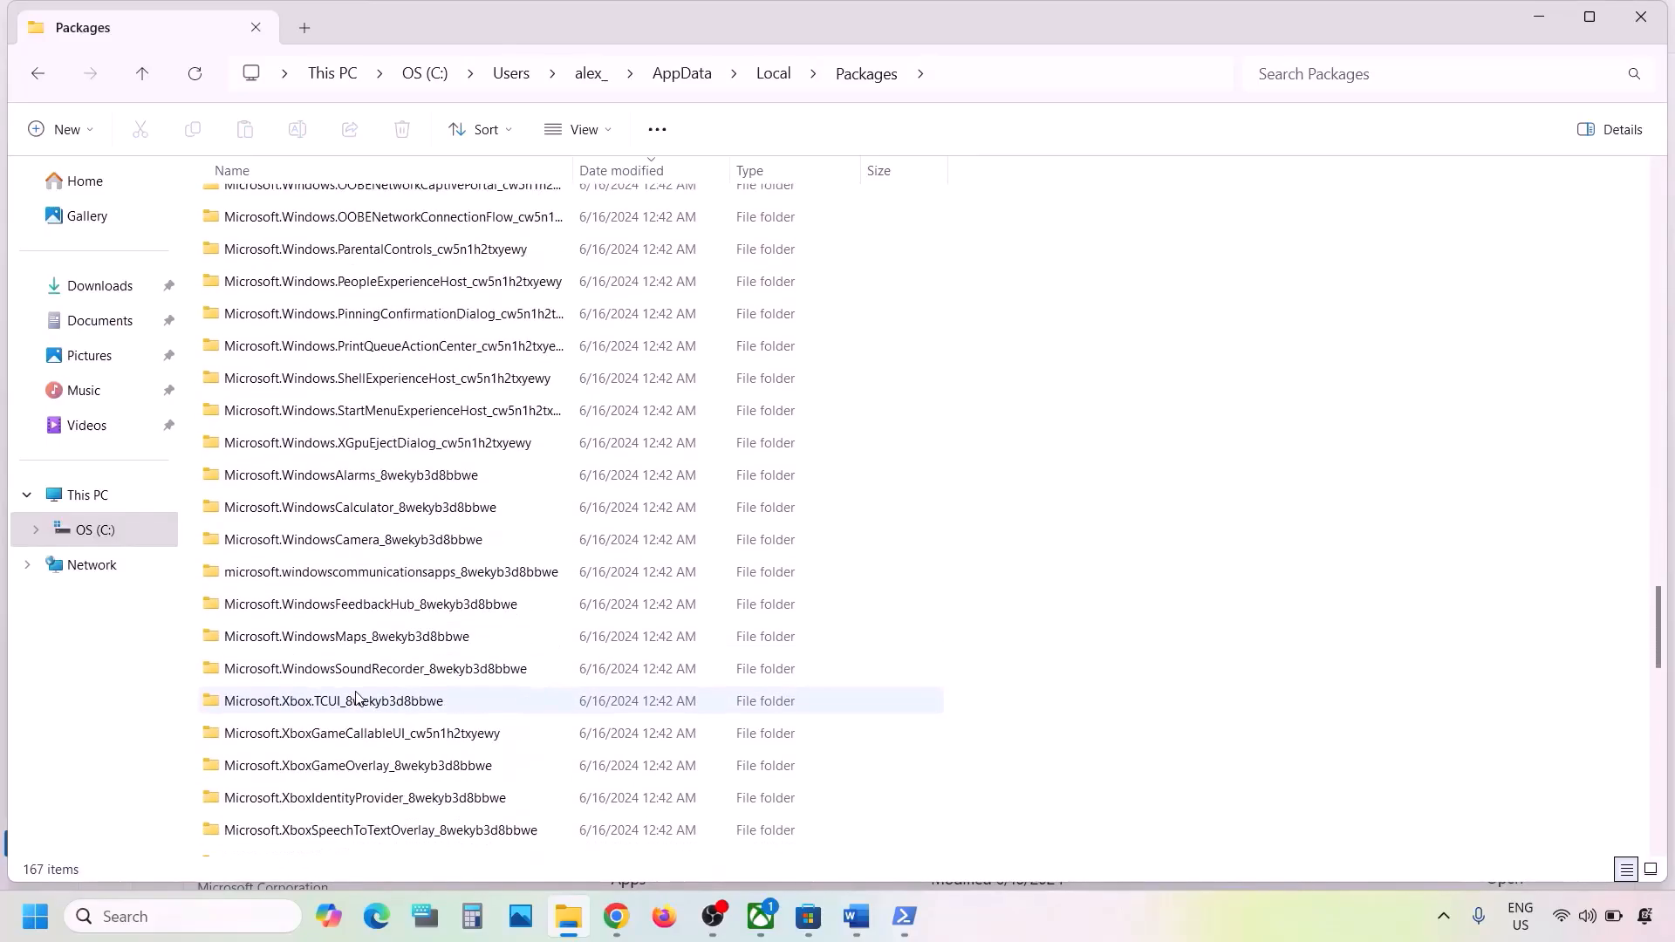
pyautogui.scroll(-1, 356, 696)
pyautogui.scroll(1, 356, 695)
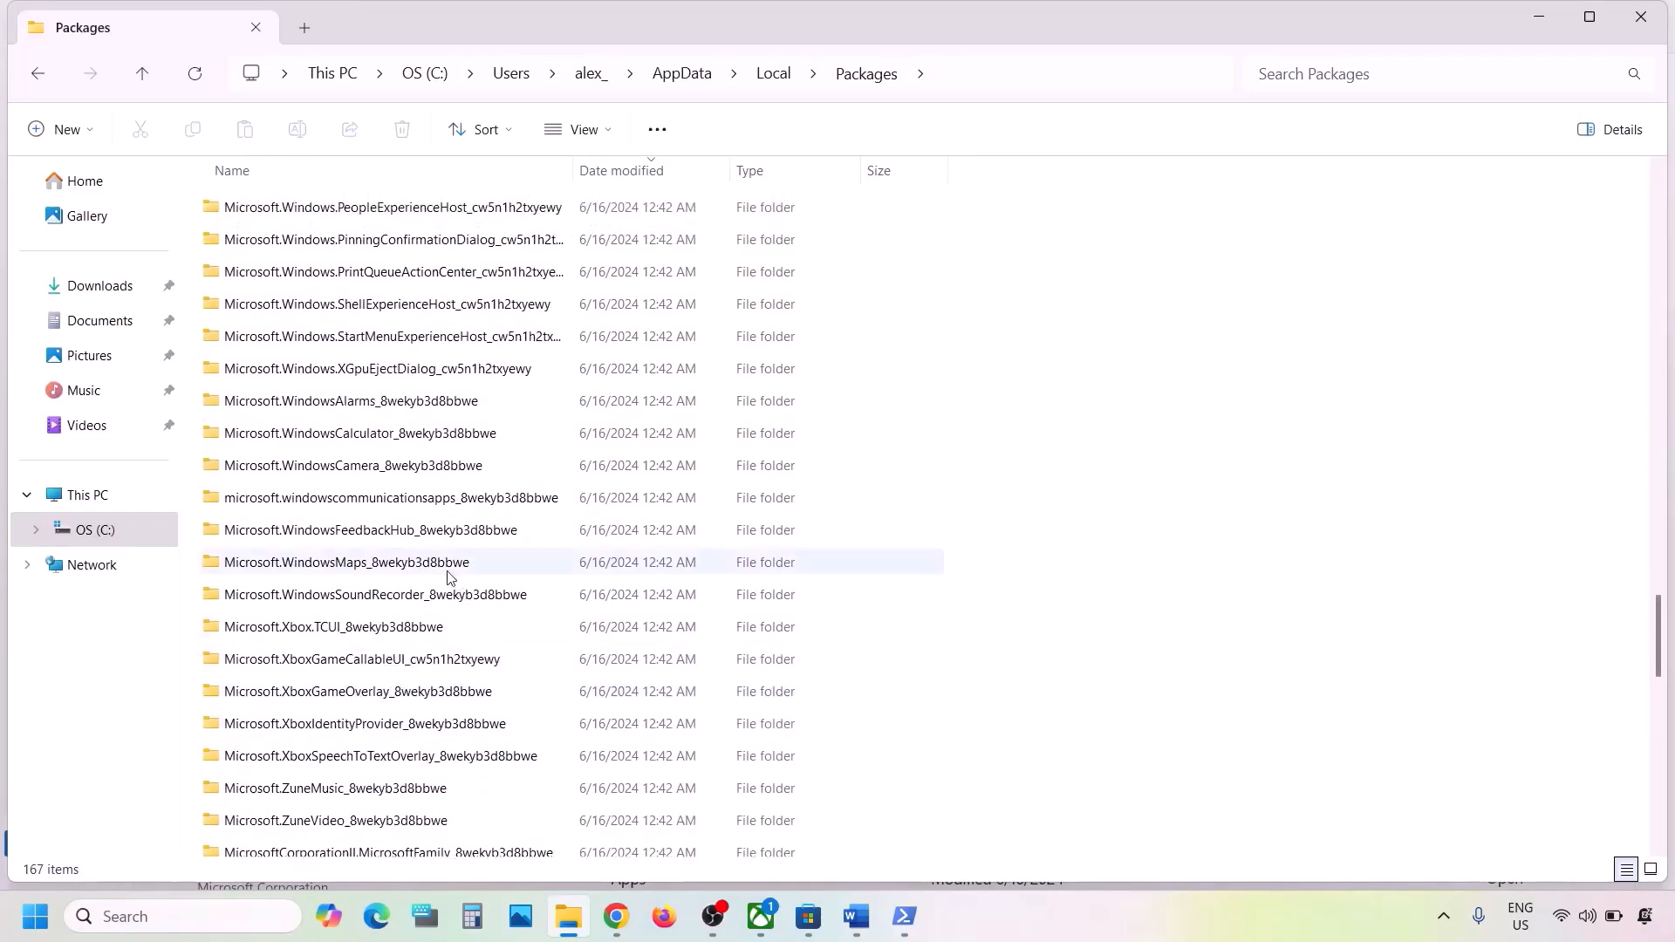
pyautogui.click(1028, 932)
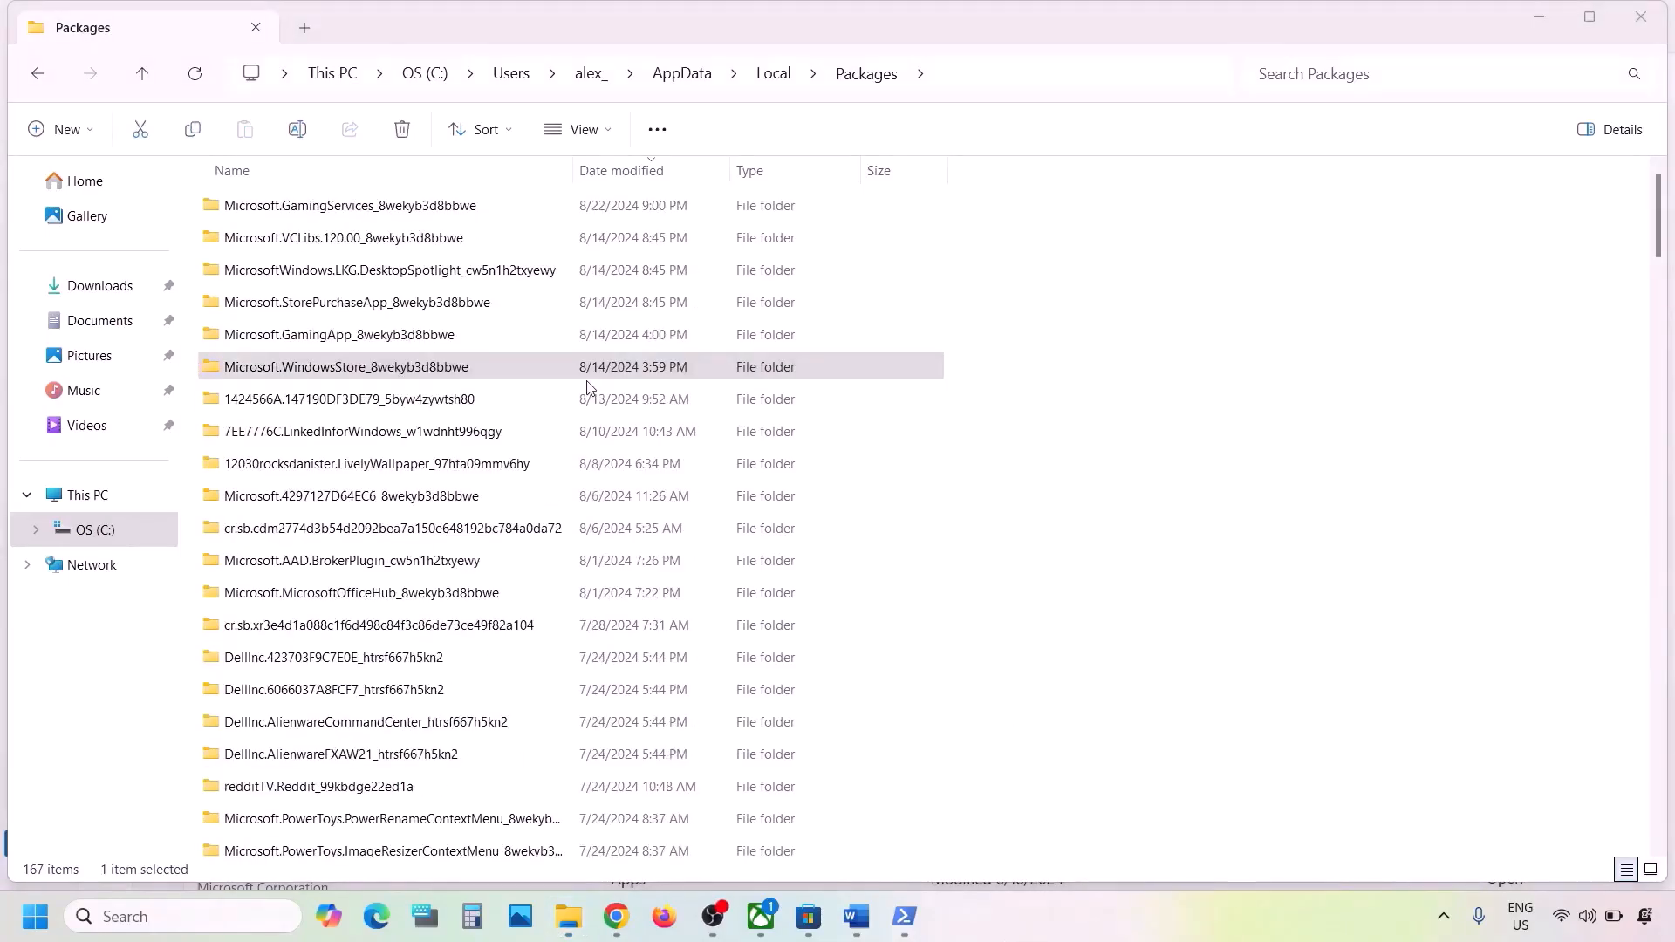
pyautogui.click(331, 367)
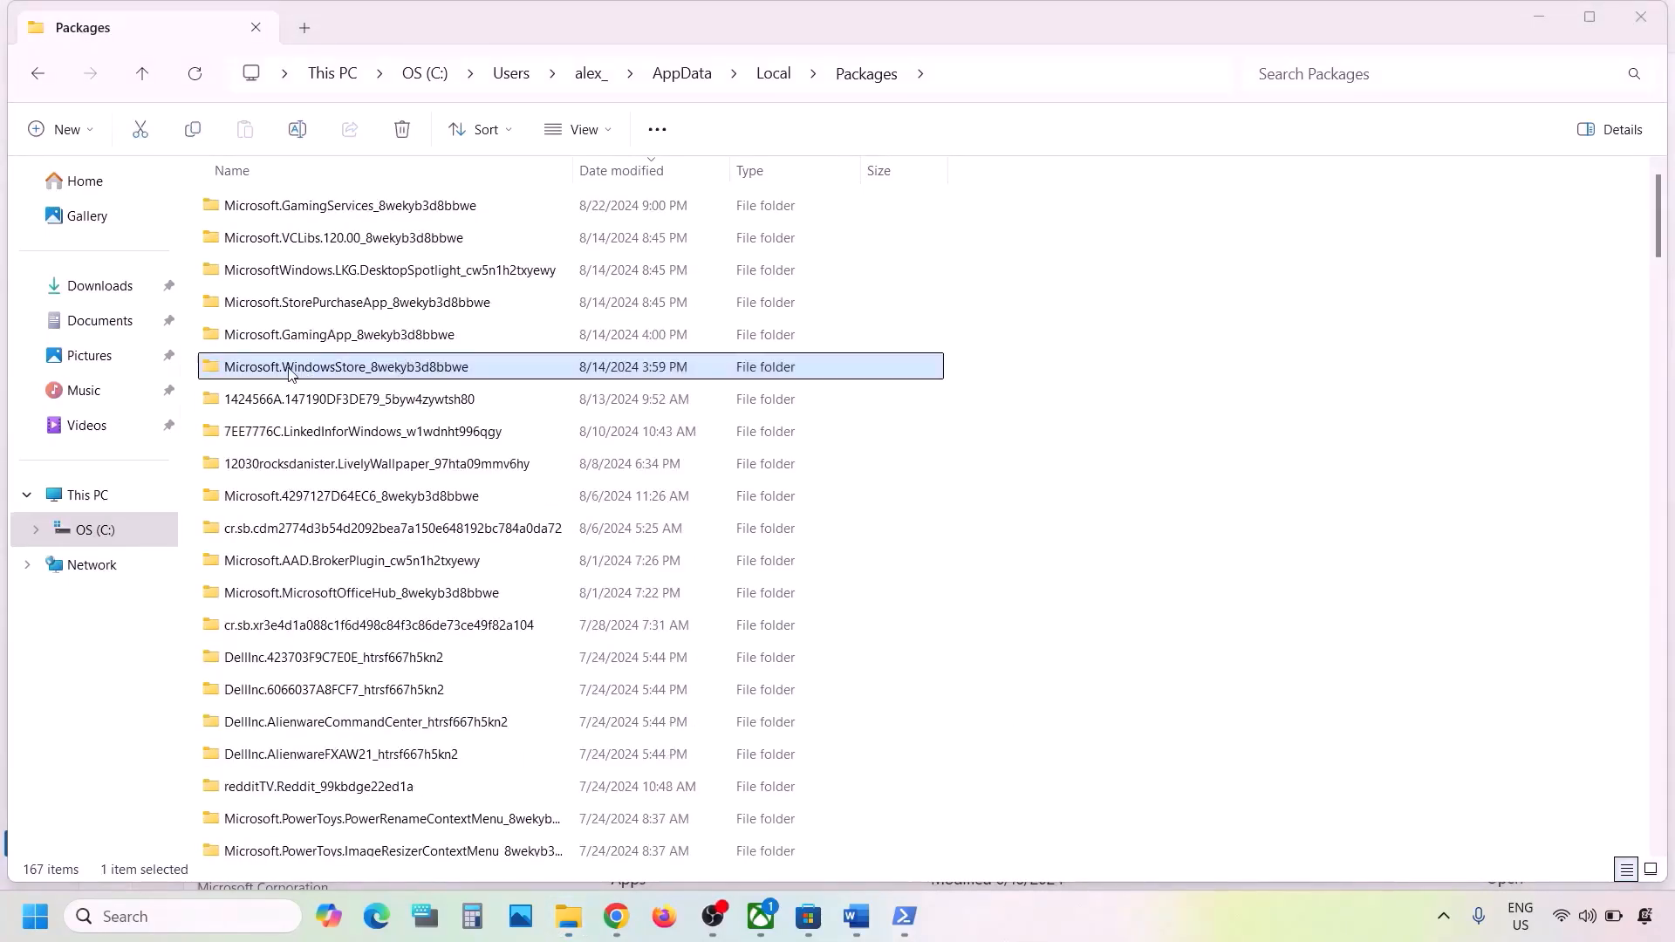
pyautogui.moveTo(354, 375)
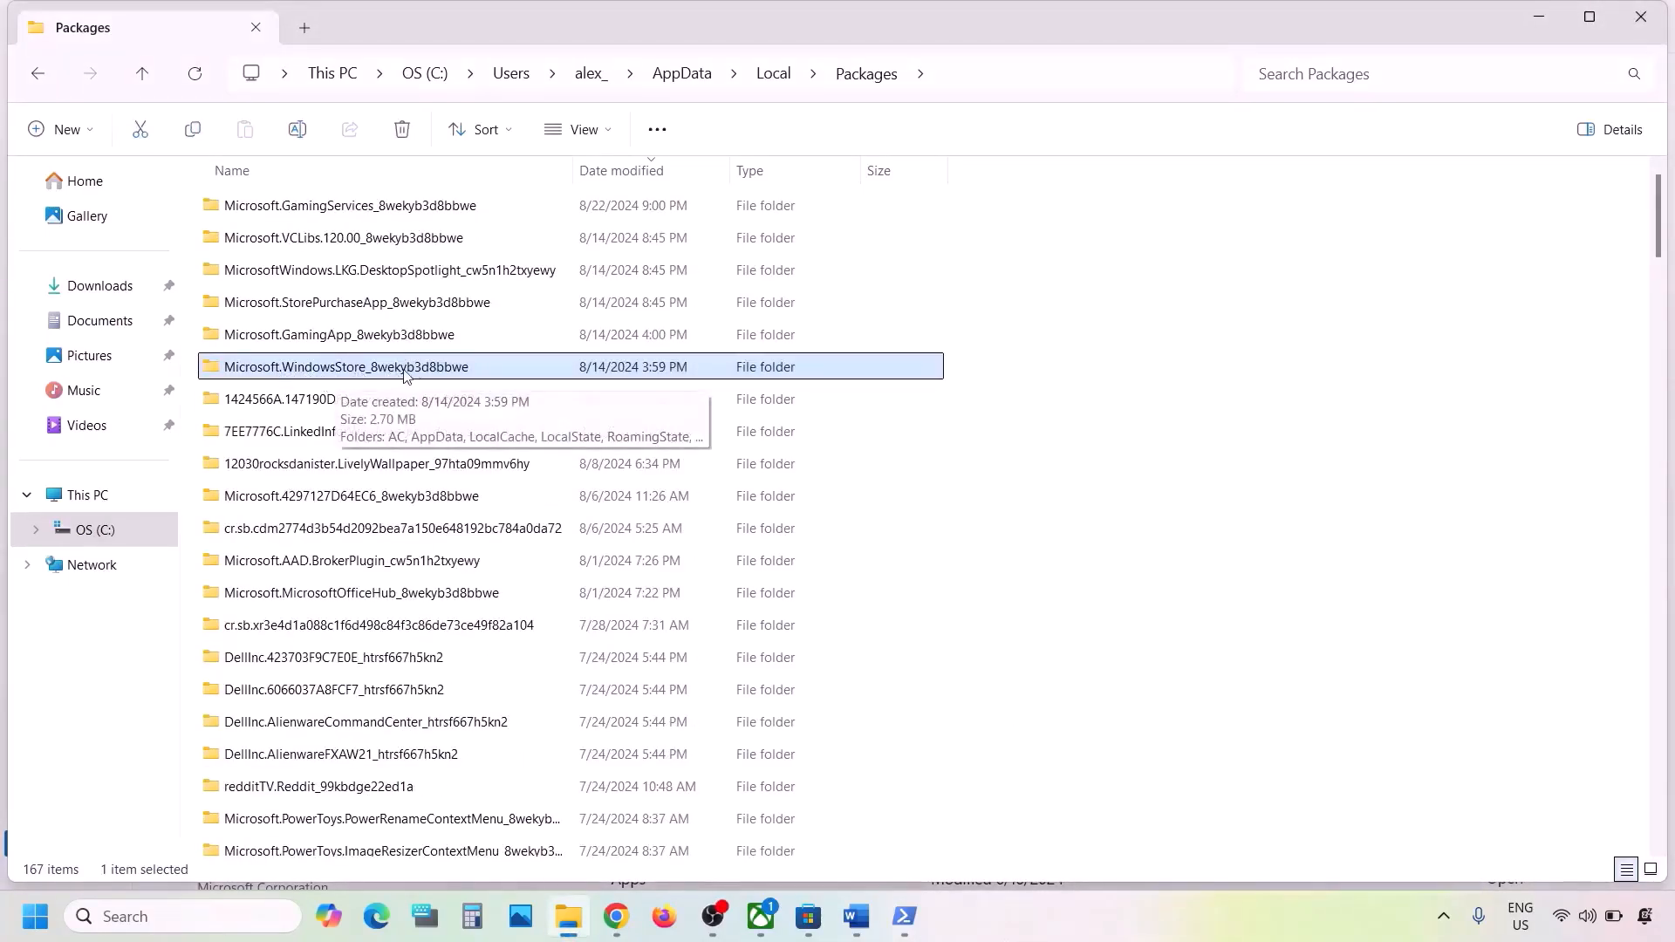
pyautogui.doubleClick(445, 371)
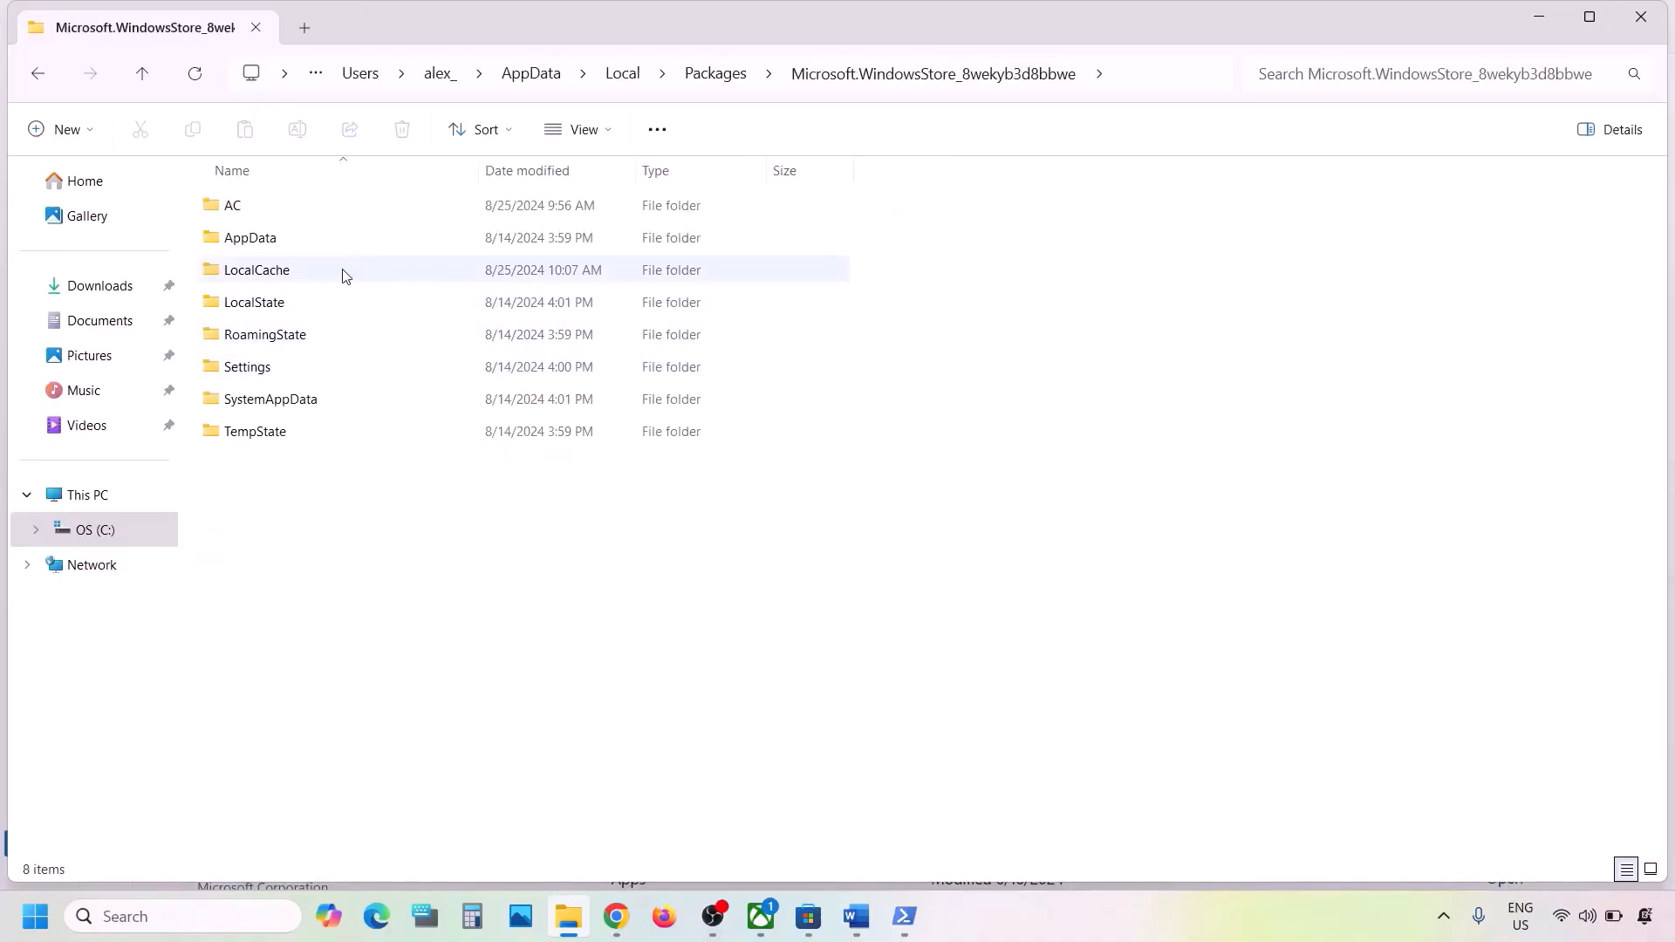
# - Delete the LocalCache folder from the Microsoft Store package folder
pyautogui.click(345, 275)
pyautogui.moveTo(273, 282)
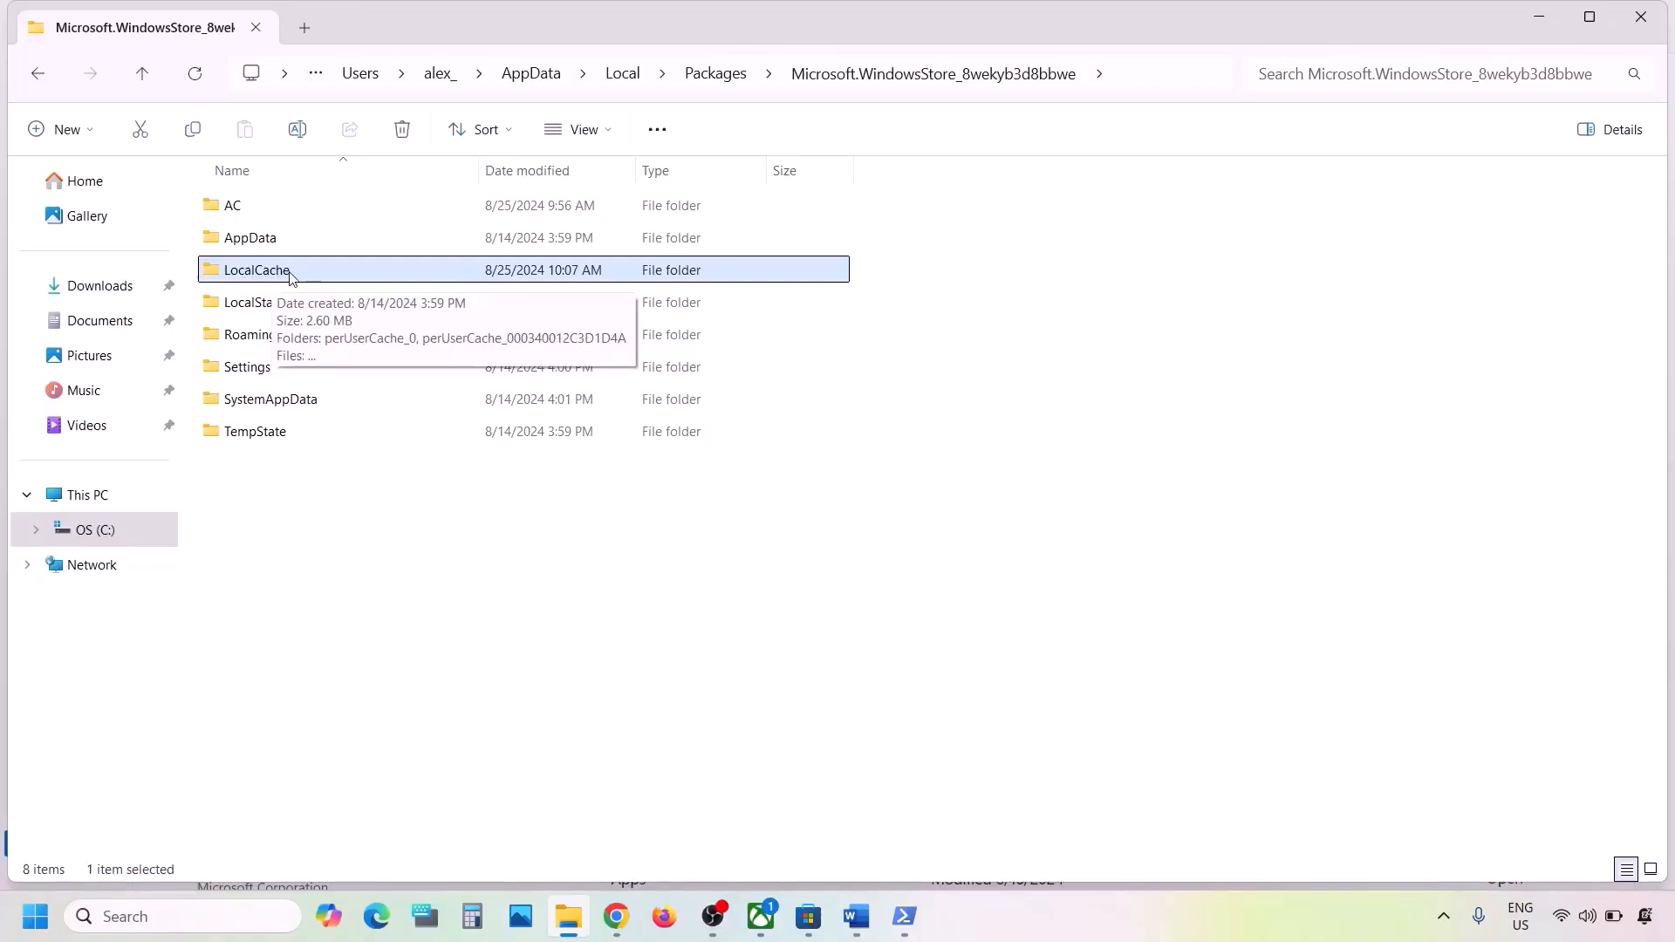
pyautogui.rightClick(297, 274)
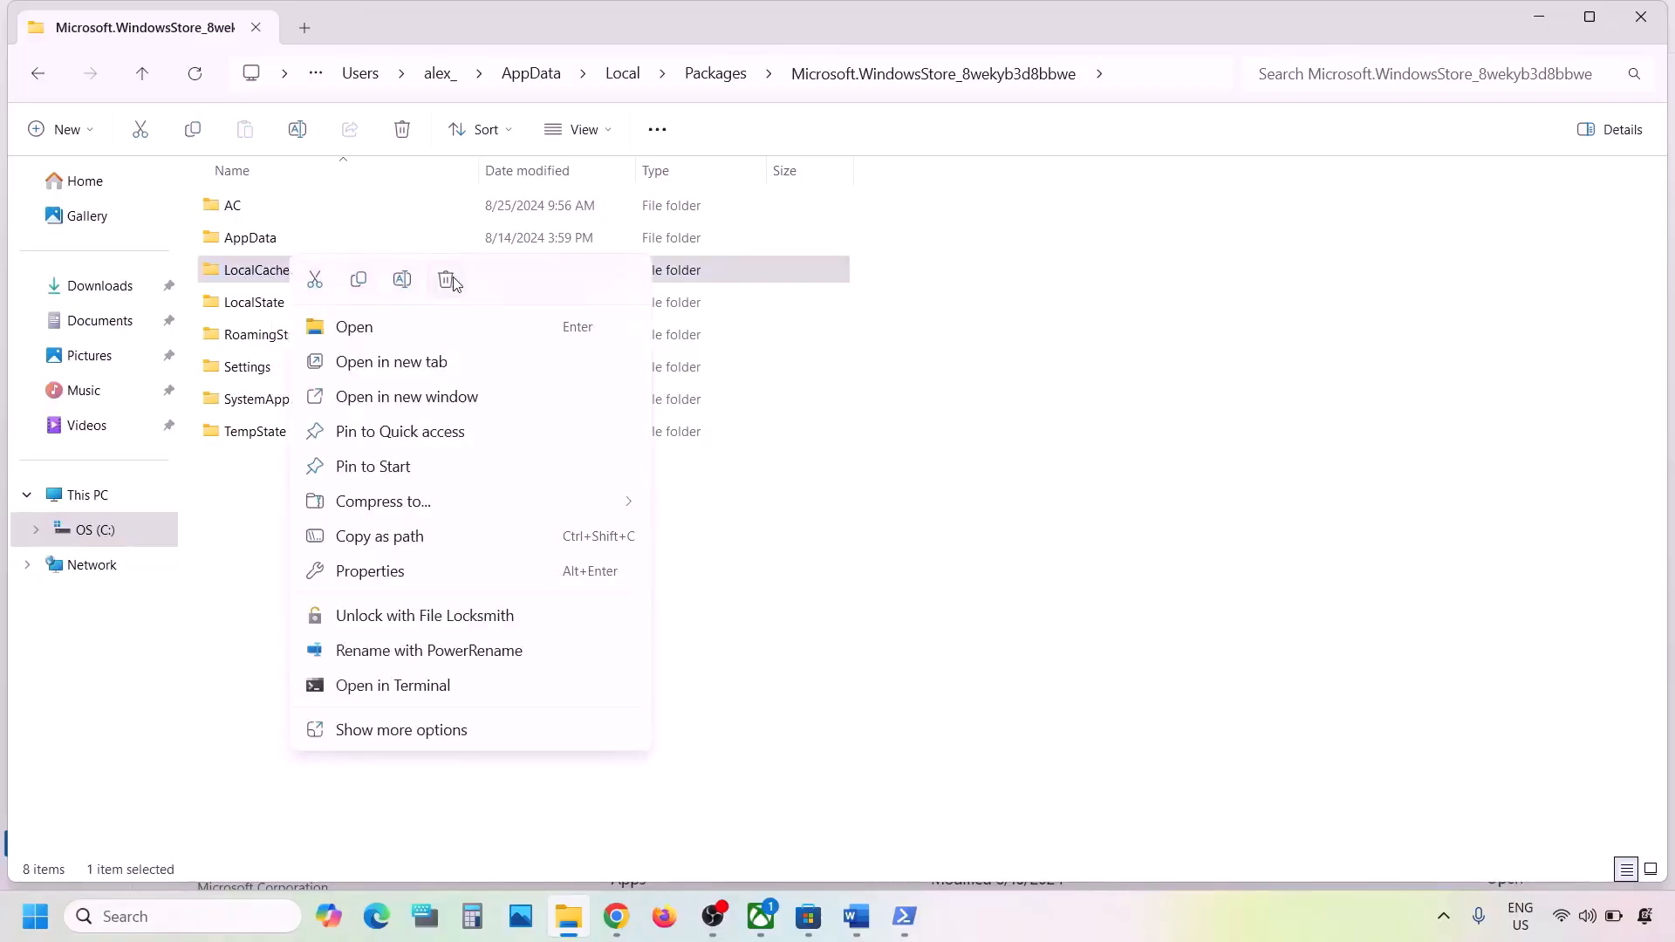
pyautogui.click(453, 276)
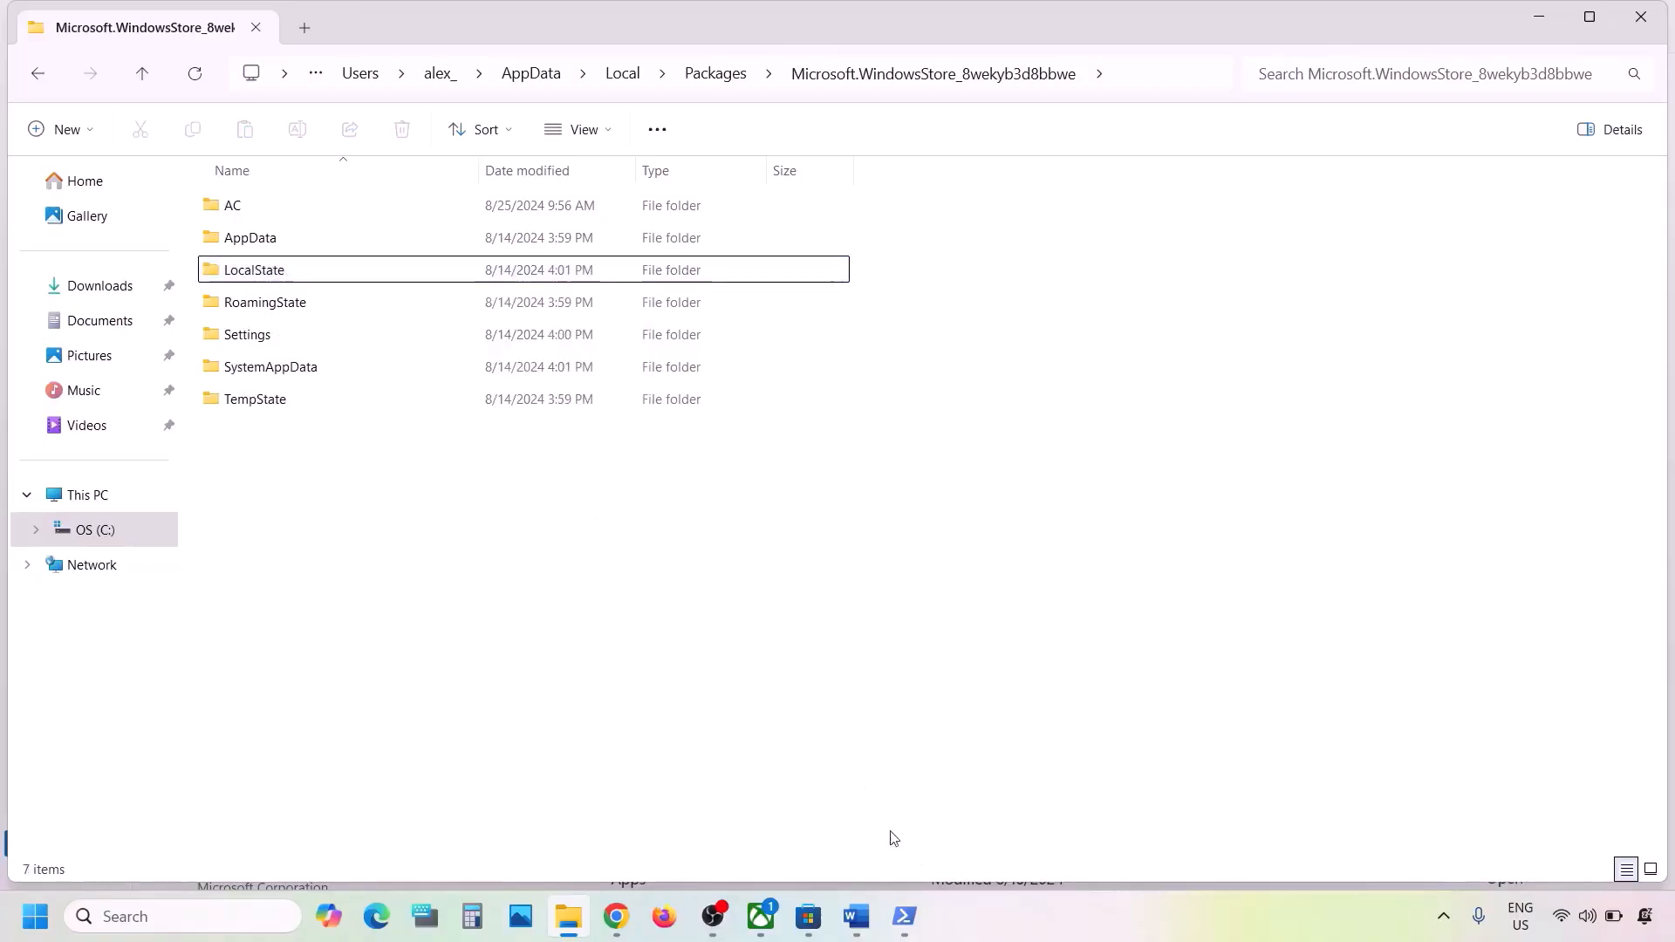
# - Take WSRESET from the notes and run it from Windows search
pyautogui.click(862, 912)
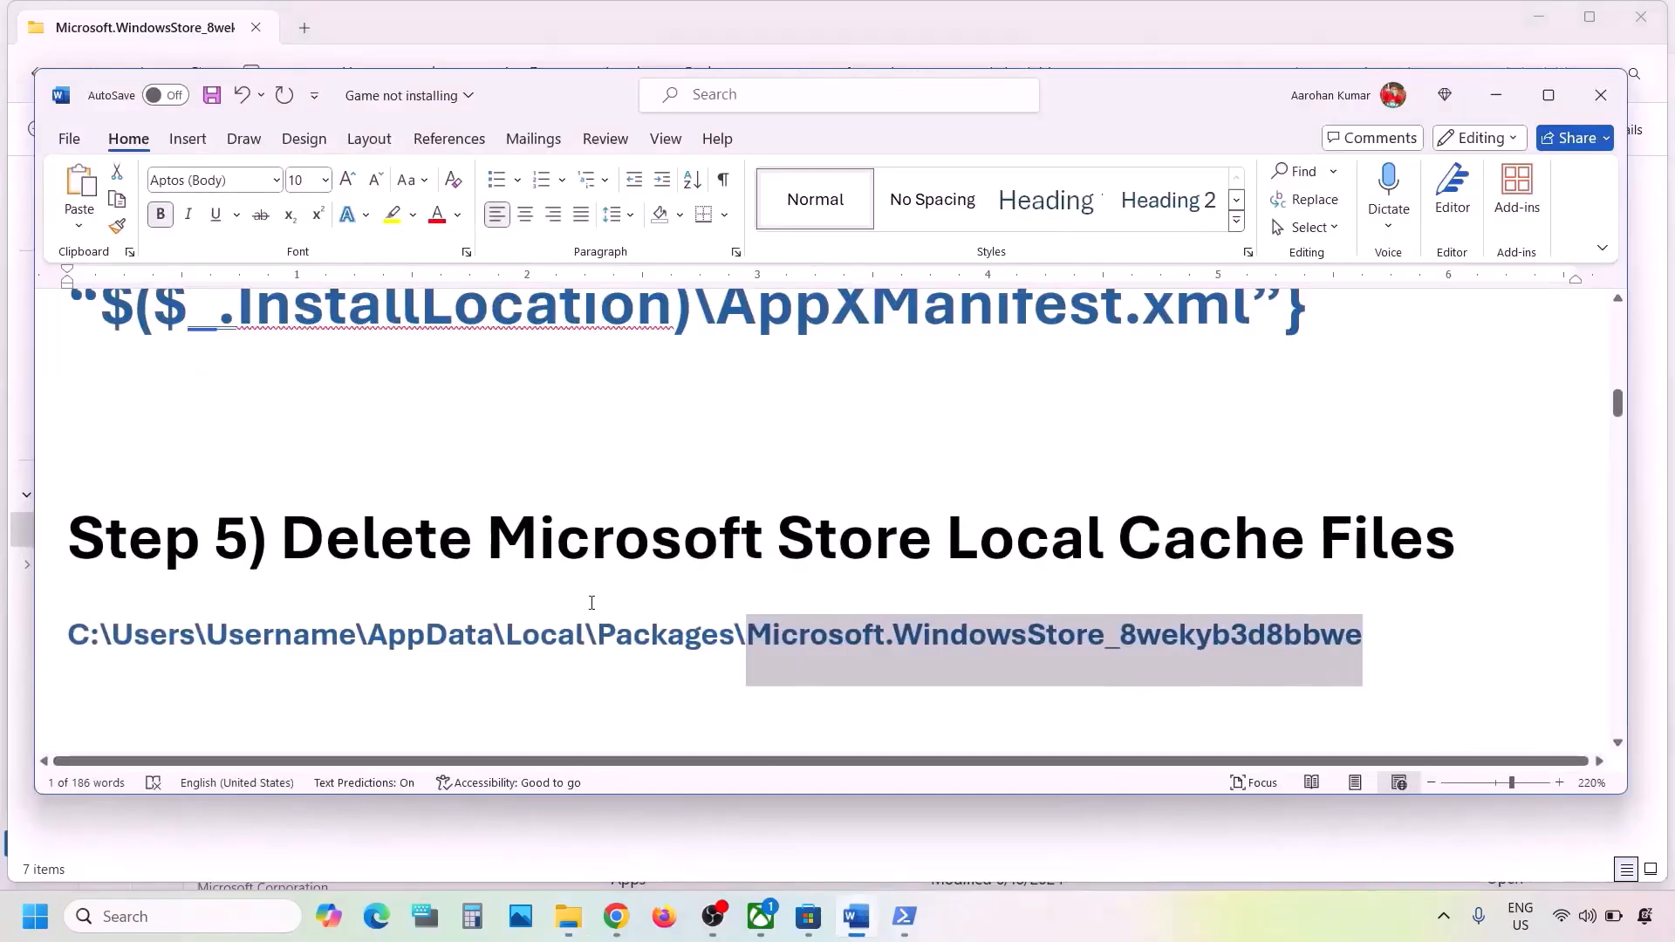
pyautogui.scroll(-3, 586, 602)
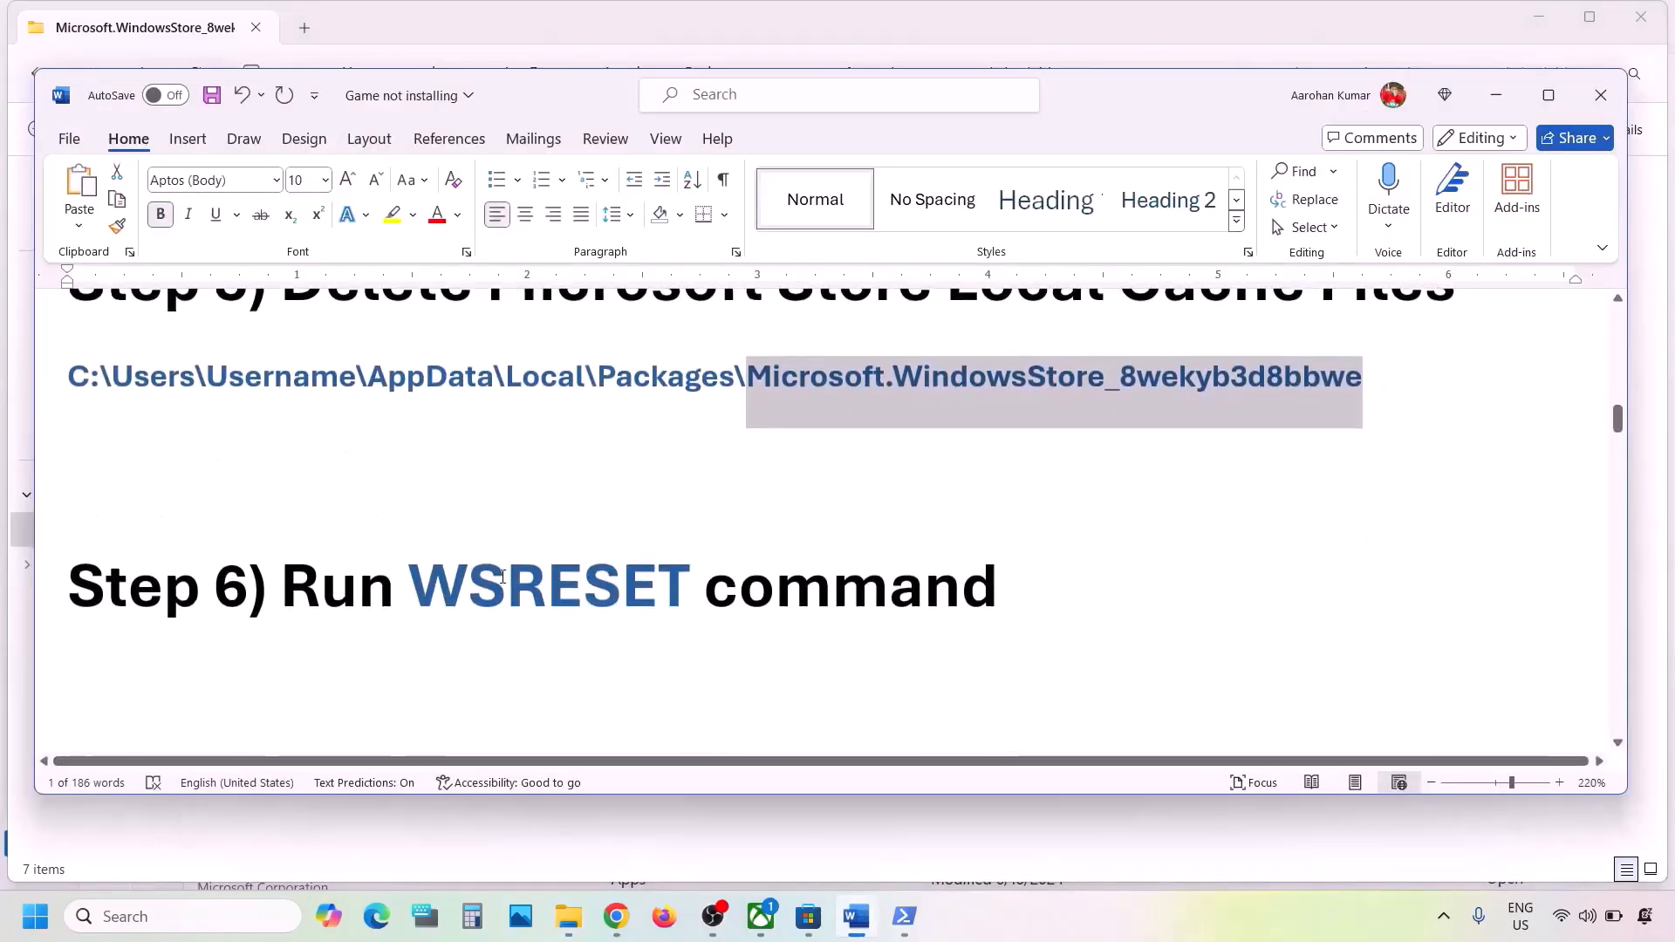
pyautogui.click(504, 576)
pyautogui.doubleClick(504, 576)
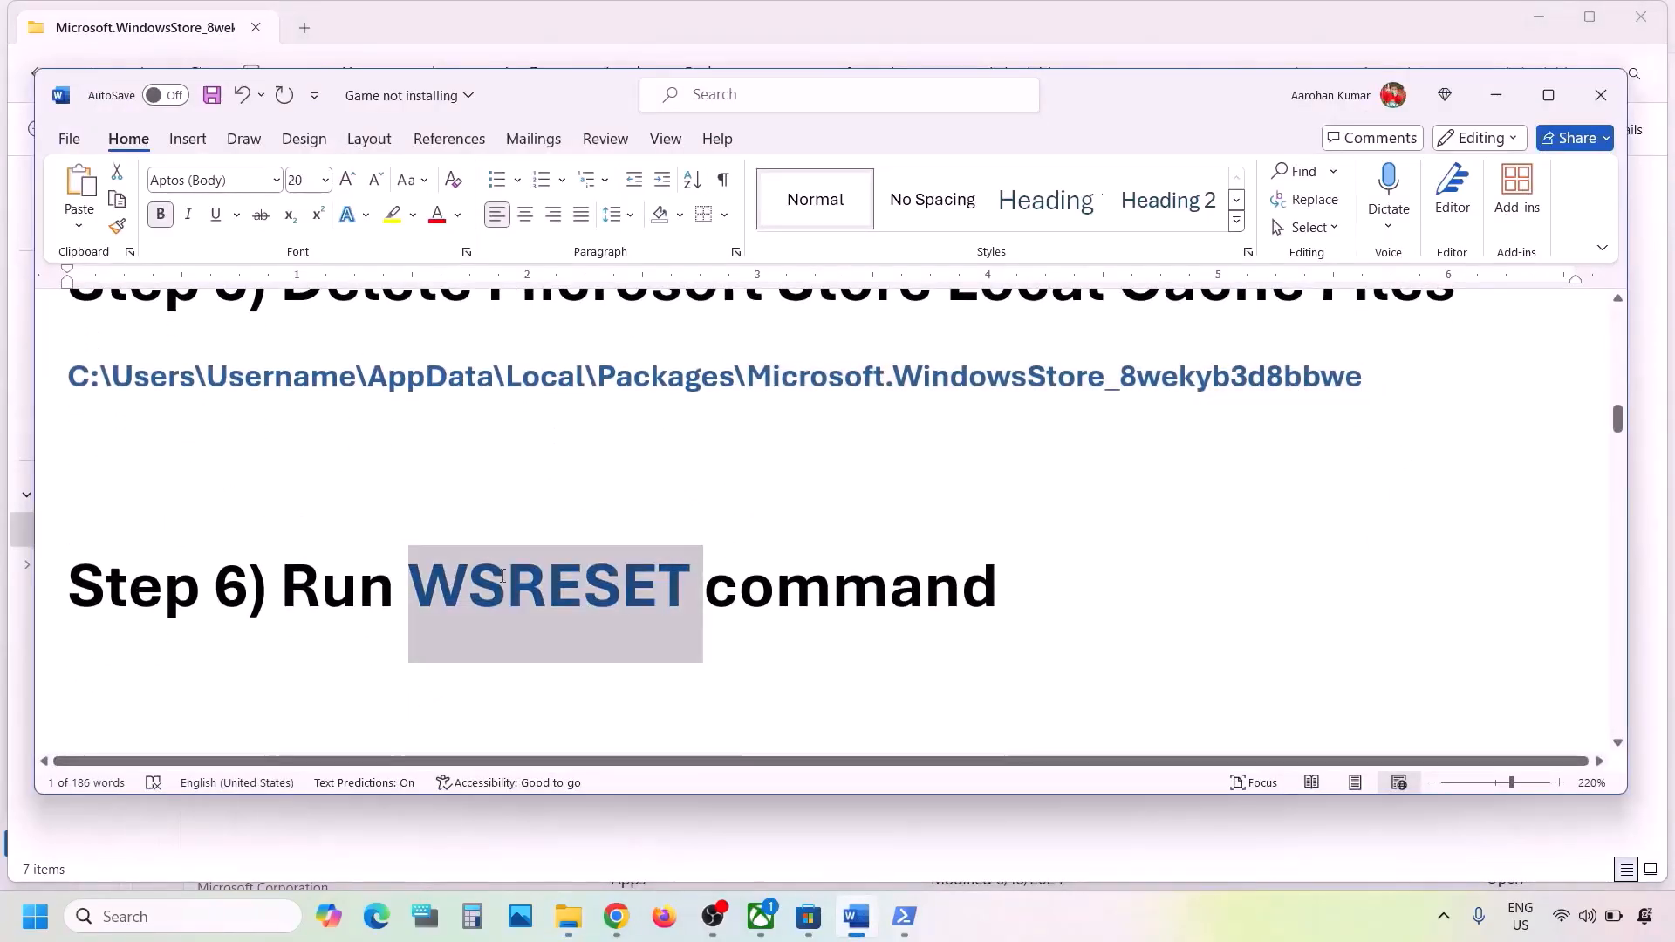
pyautogui.click(160, 928)
pyautogui.write('WSRESET')
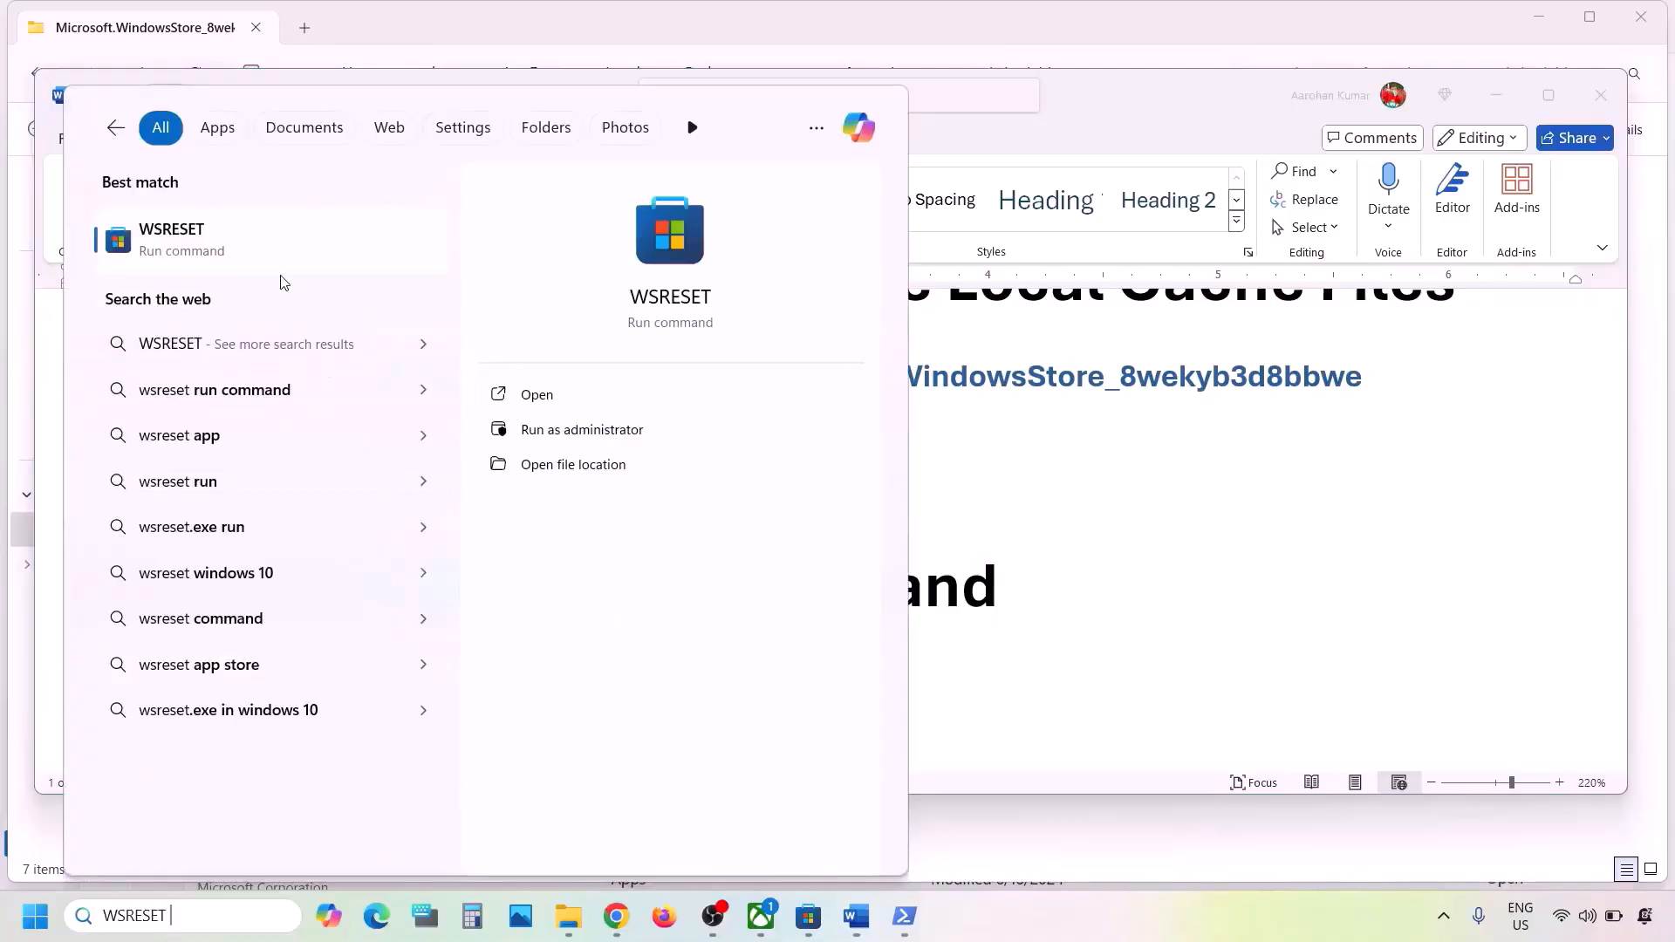
pyautogui.click(223, 243)
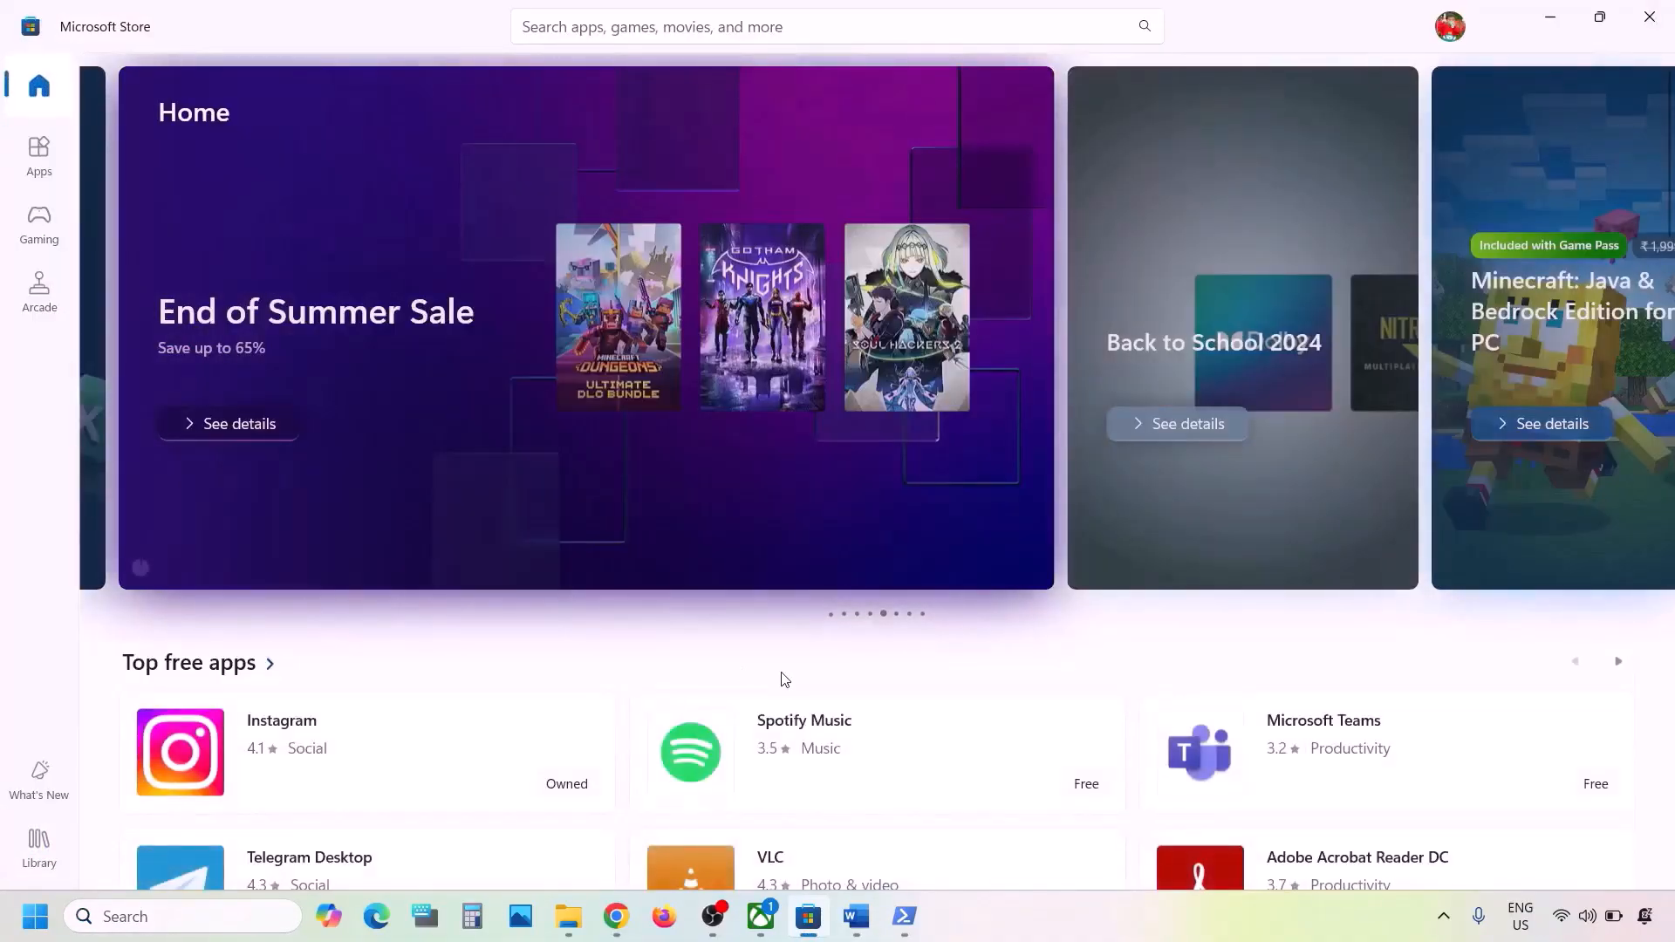
# - Return to the notes and highlight the Step 7 Repair/reset Xbox App/Store heading
pyautogui.click(856, 916)
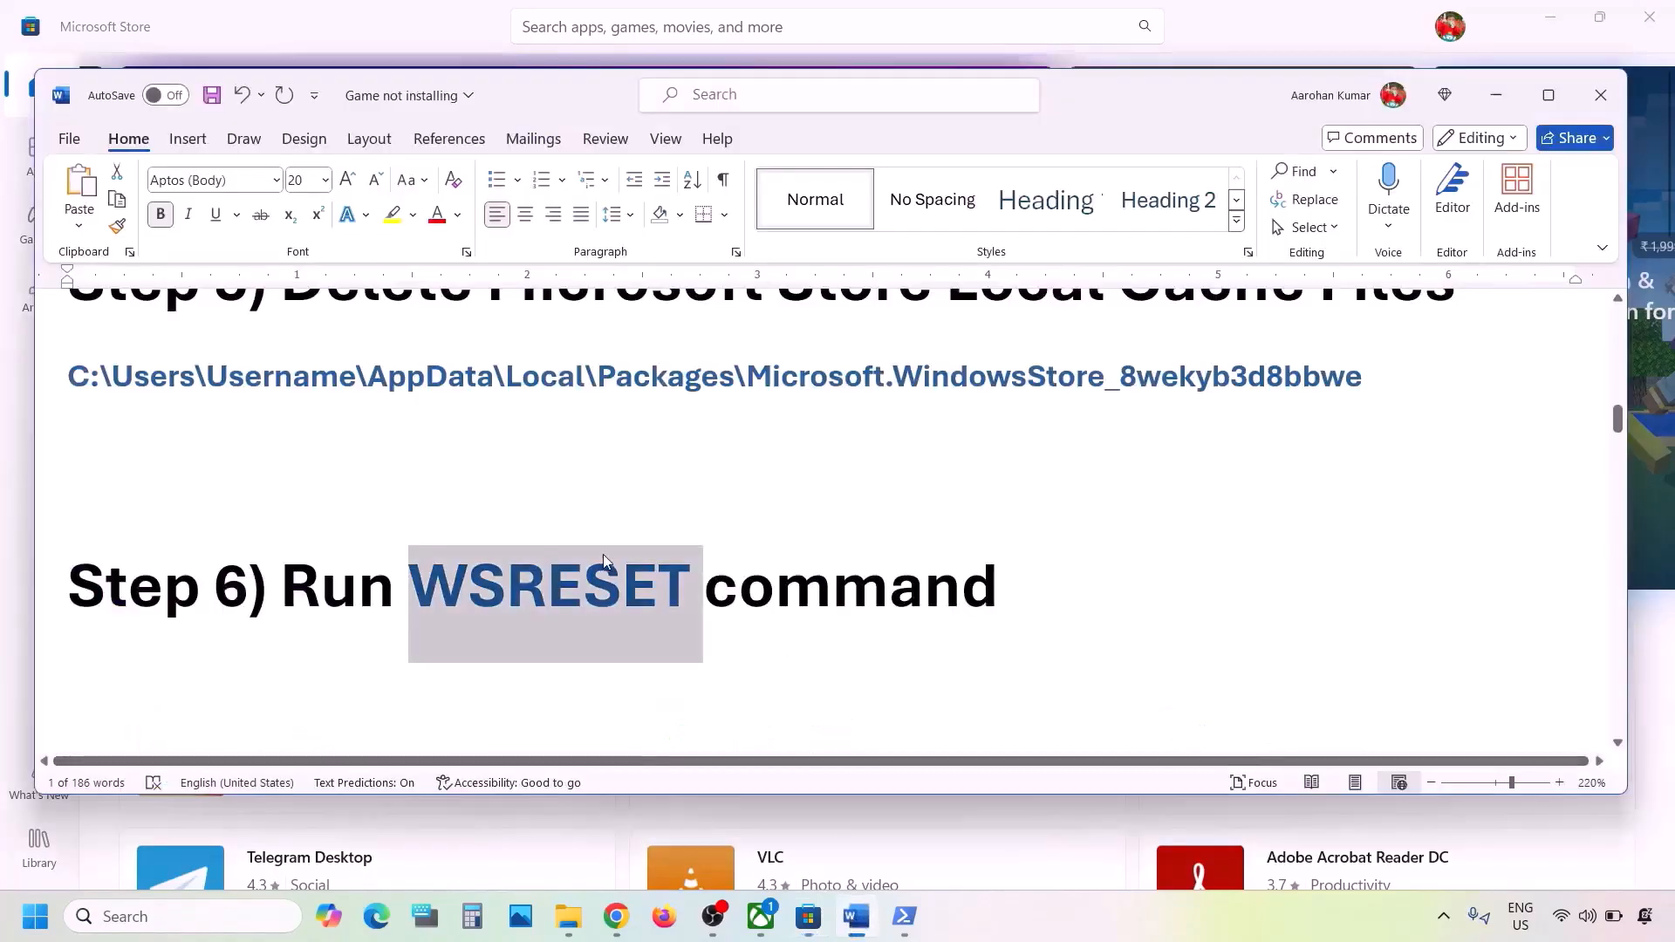
pyautogui.scroll(-3, 602, 555)
pyautogui.scroll(1, 602, 555)
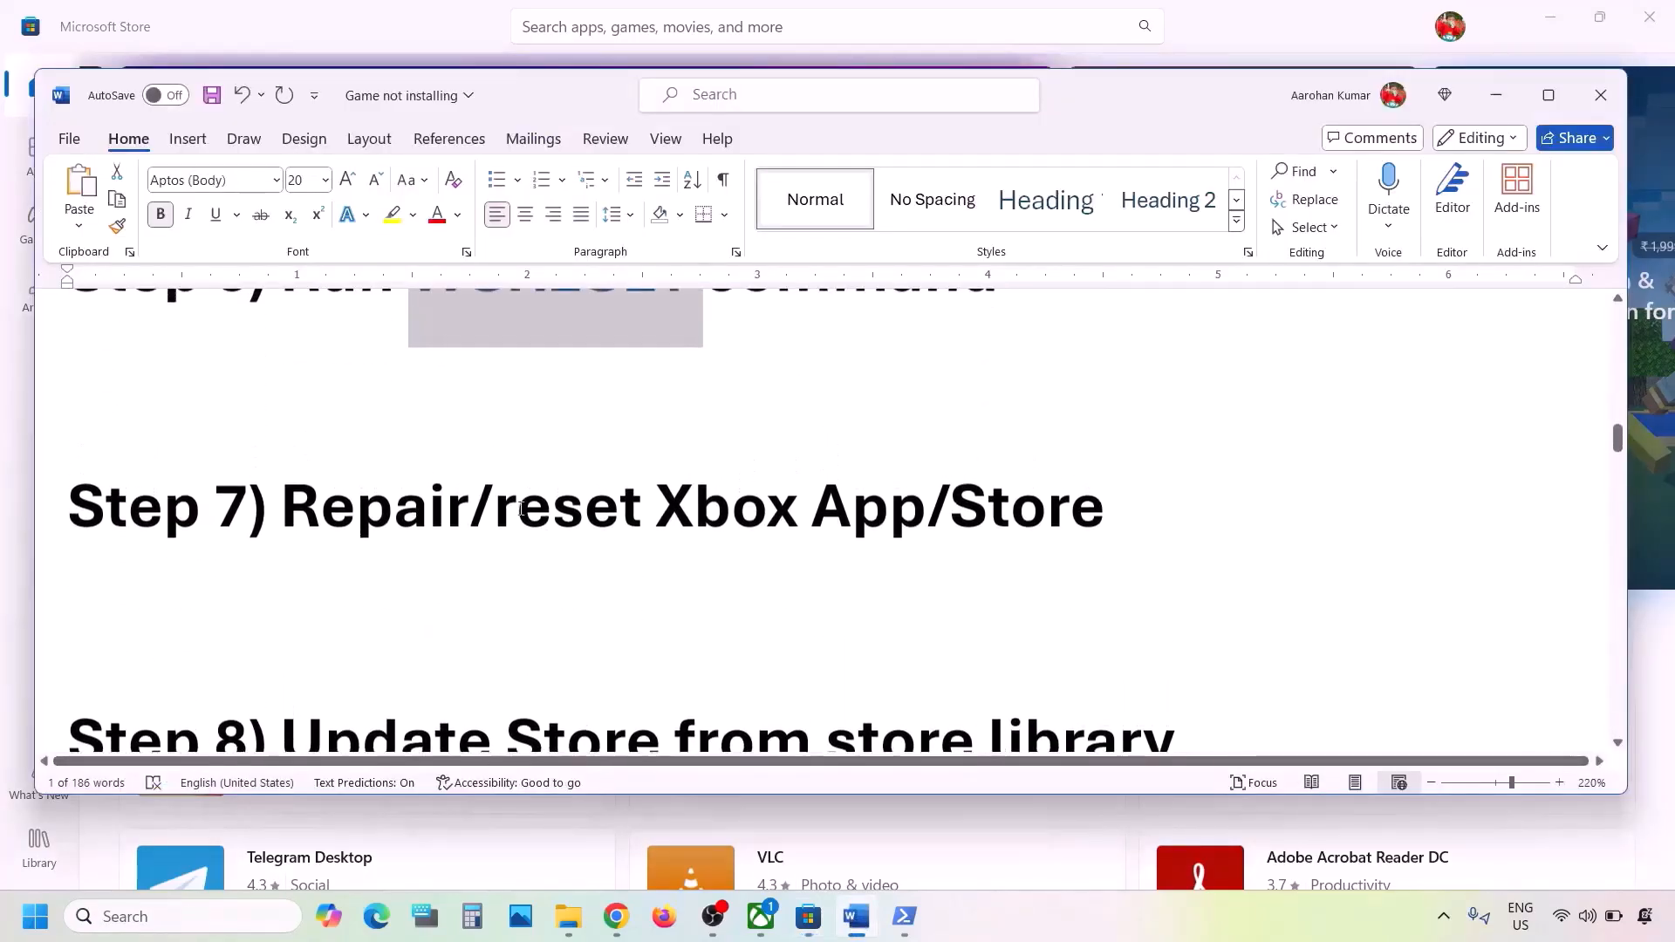
pyautogui.moveTo(520, 507); pyautogui.dragTo(1141, 479)
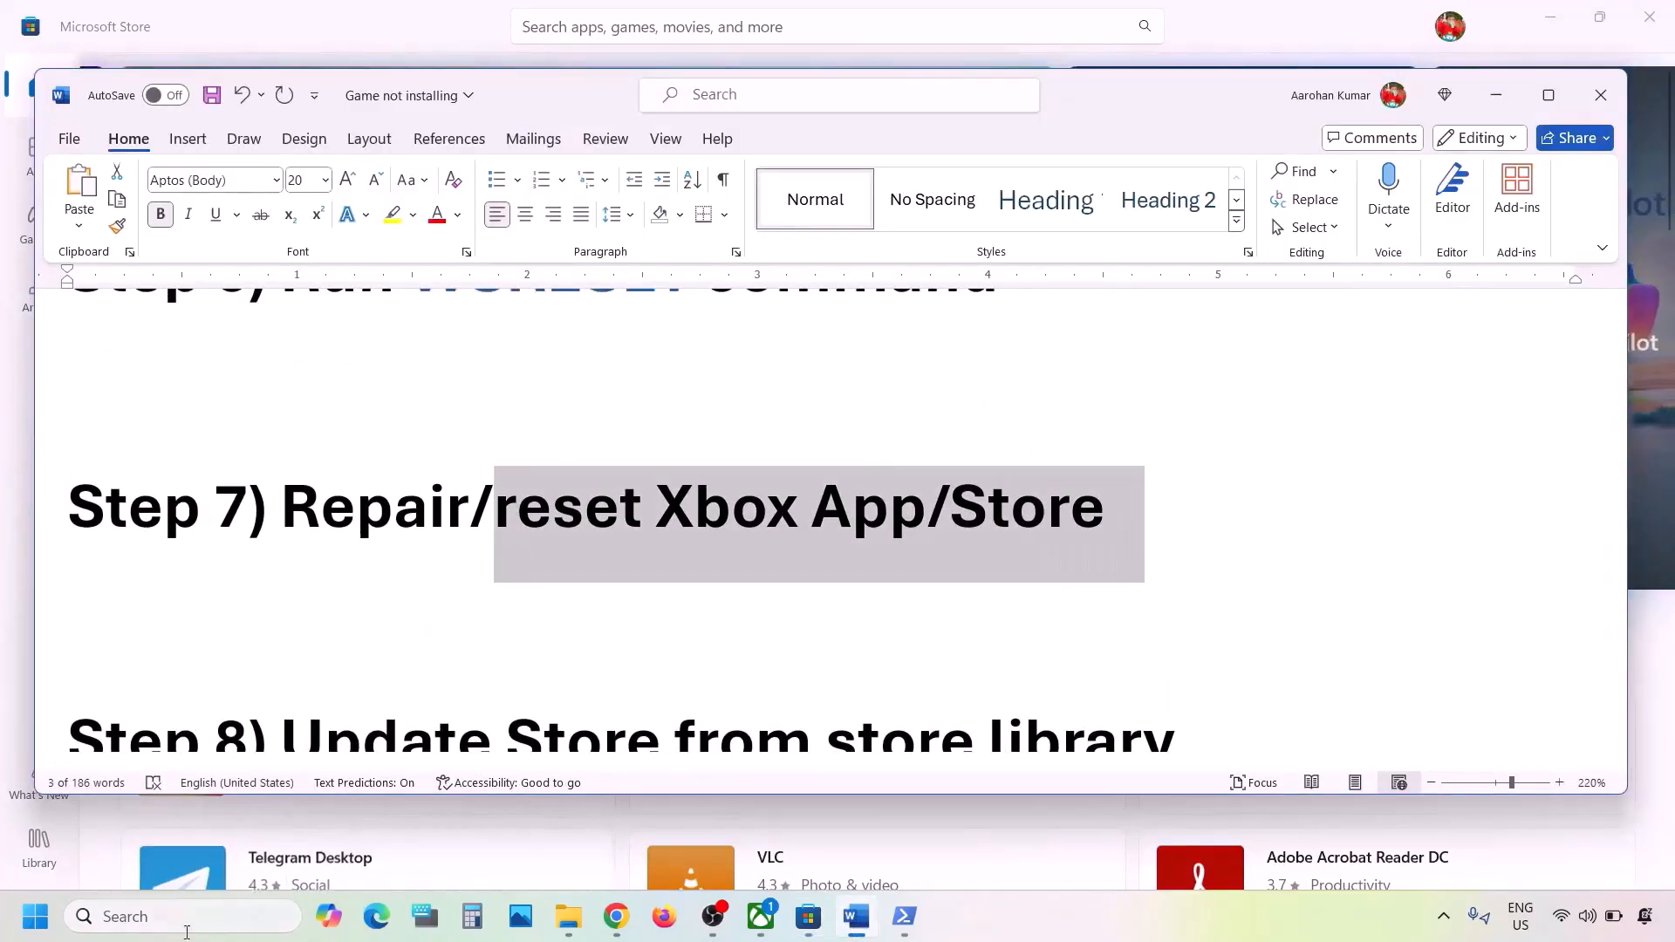
# - Search 'xbox' and open the Xbox app's App settings page
pyautogui.click(178, 918)
pyautogui.write('xbox')
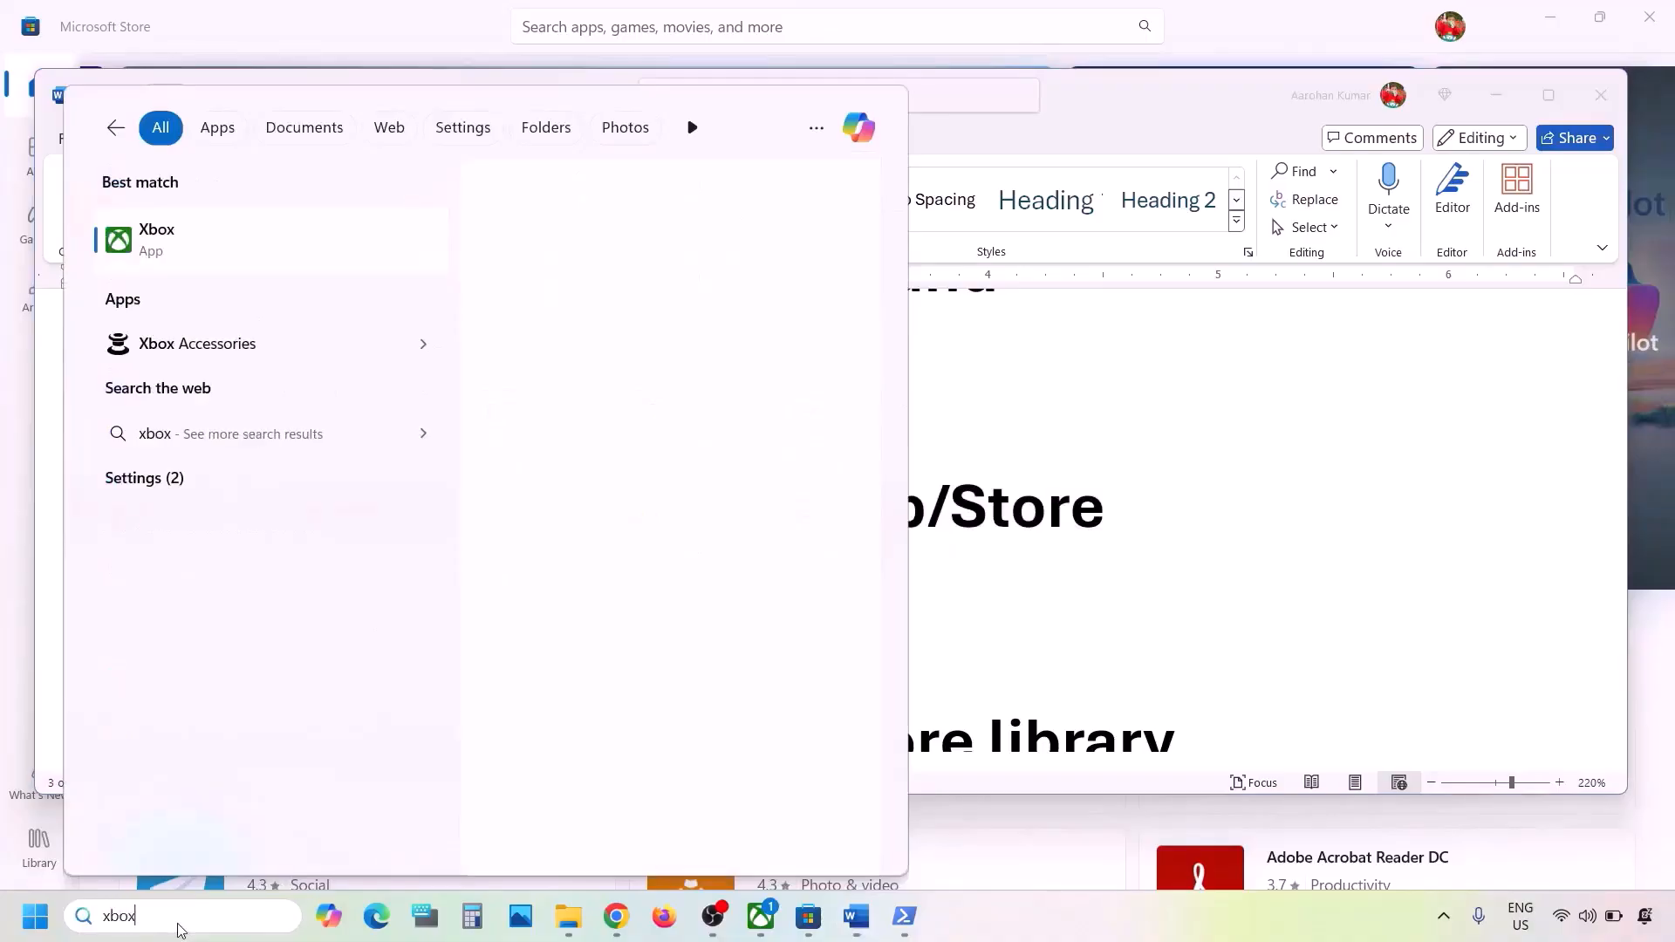
pyautogui.rightClick(203, 253)
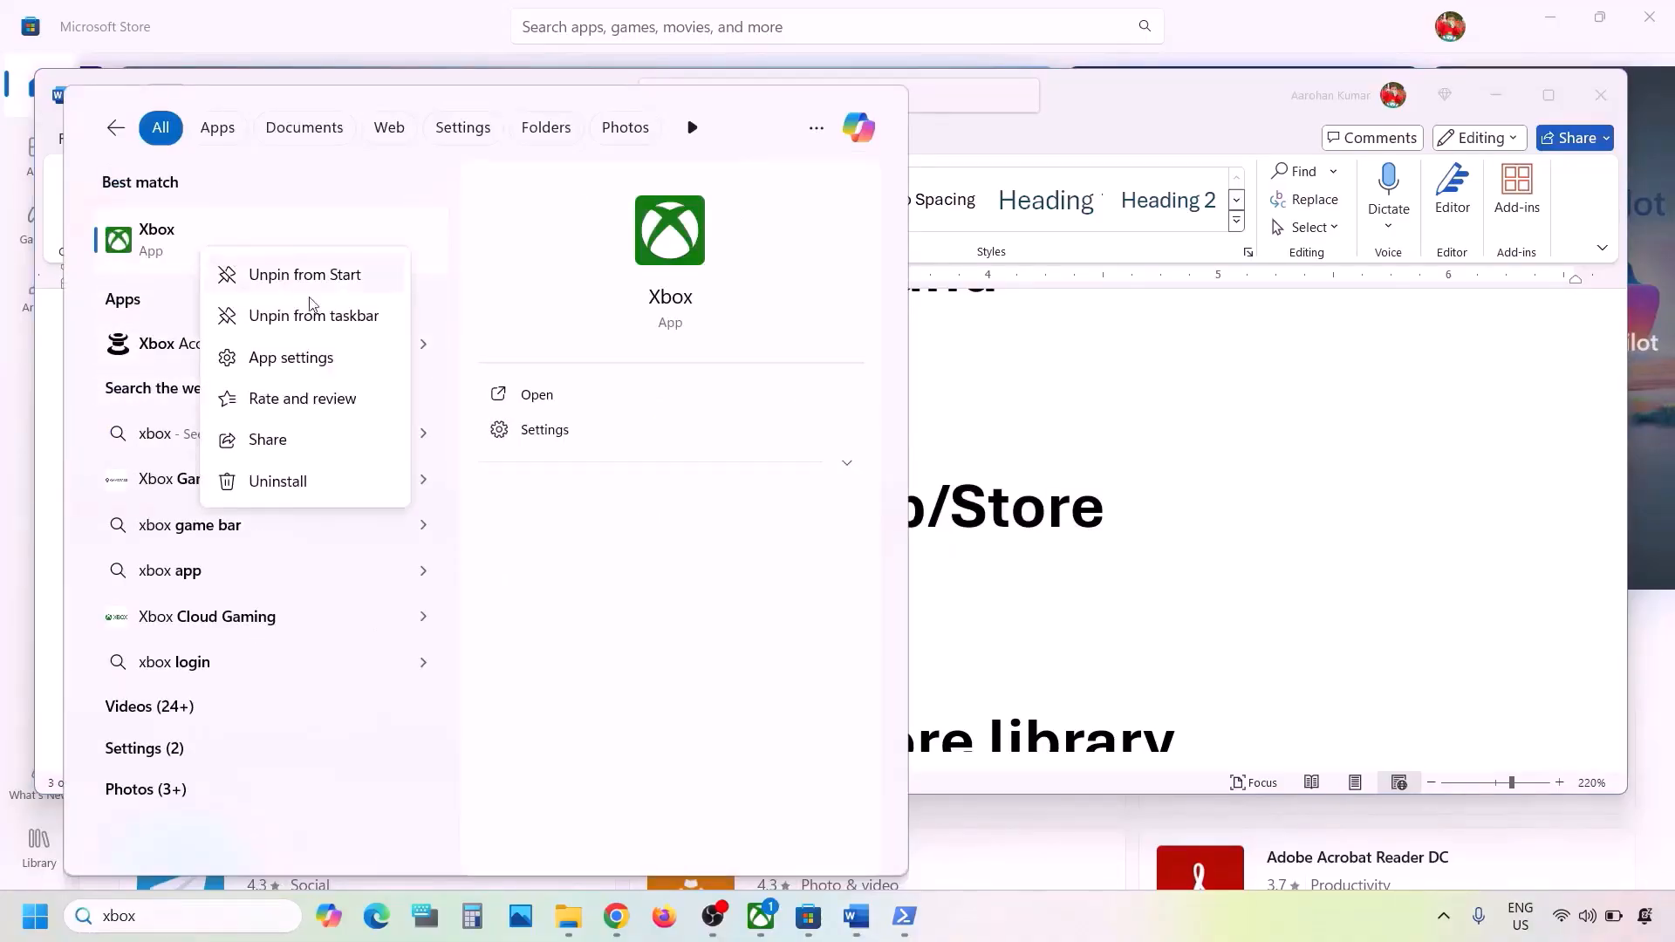
pyautogui.click(288, 360)
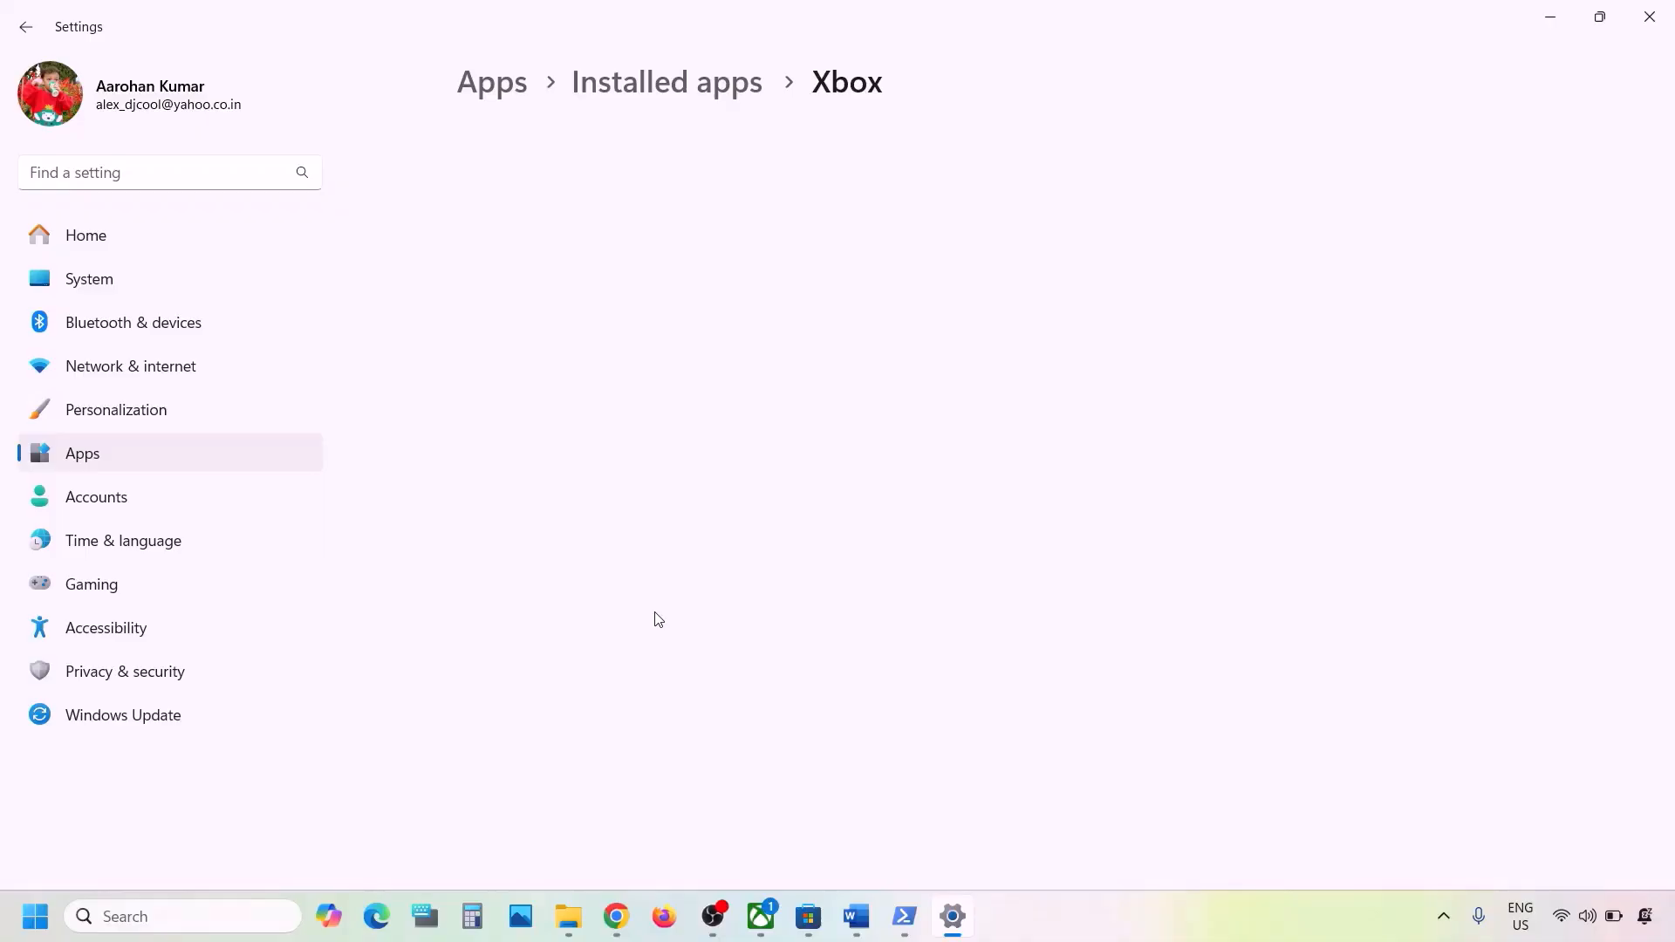
# - Repair the Xbox app, then reset it and confirm wiping its data
pyautogui.scroll(-10, 659, 620)
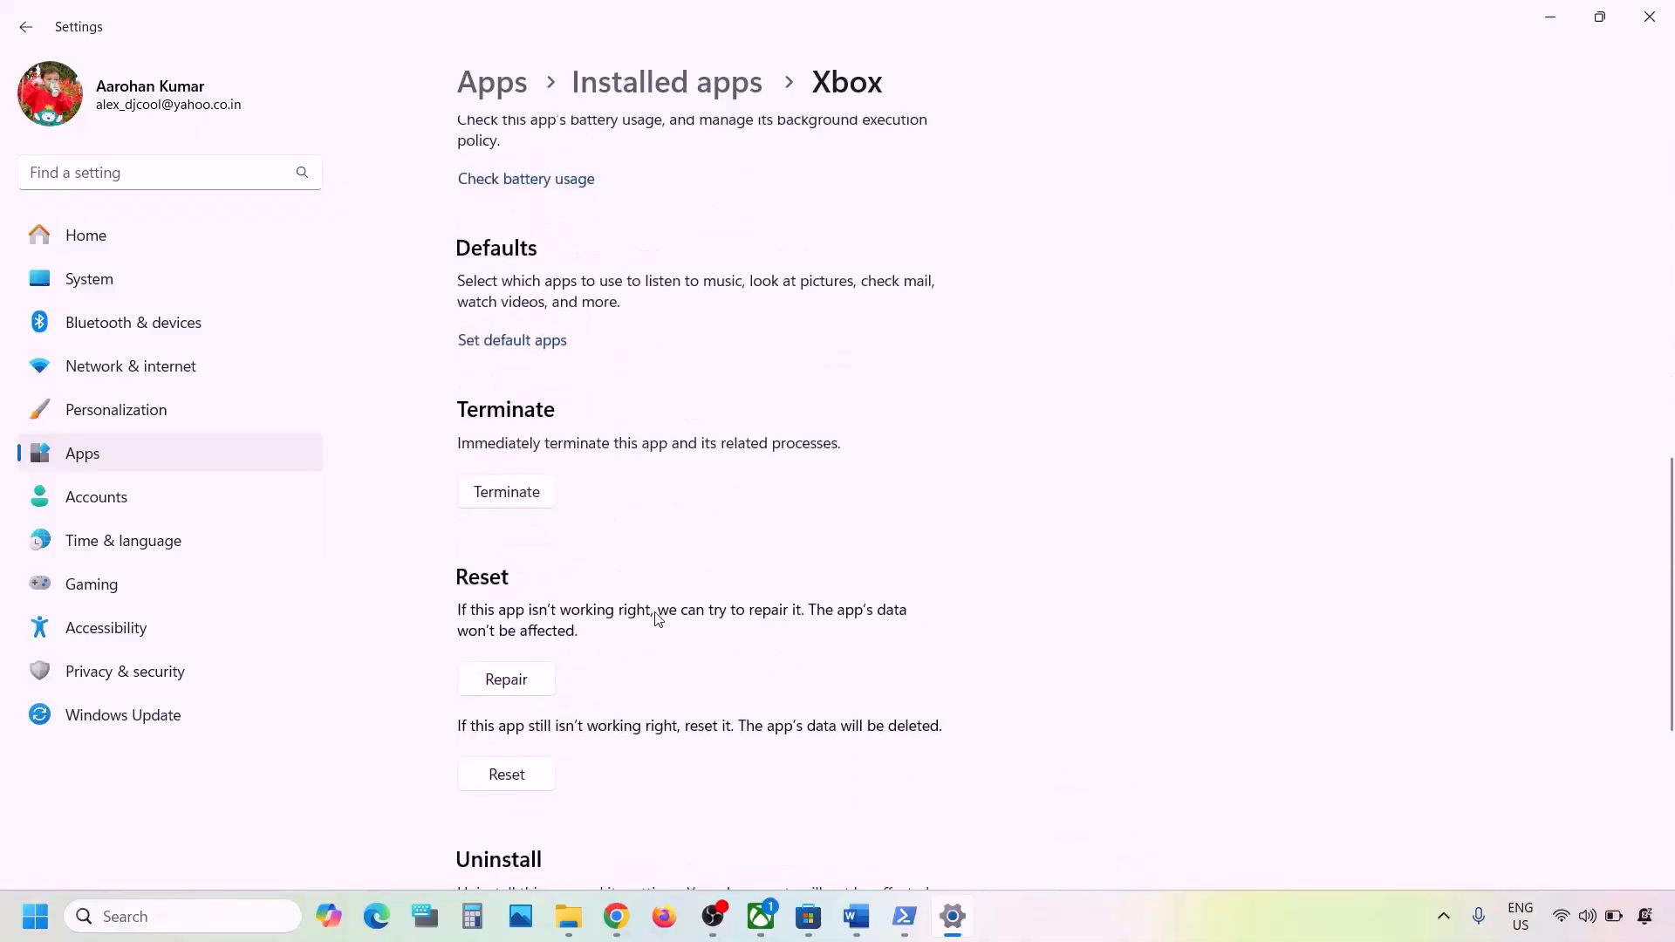
pyautogui.scroll(-2, 659, 620)
pyautogui.click(525, 515)
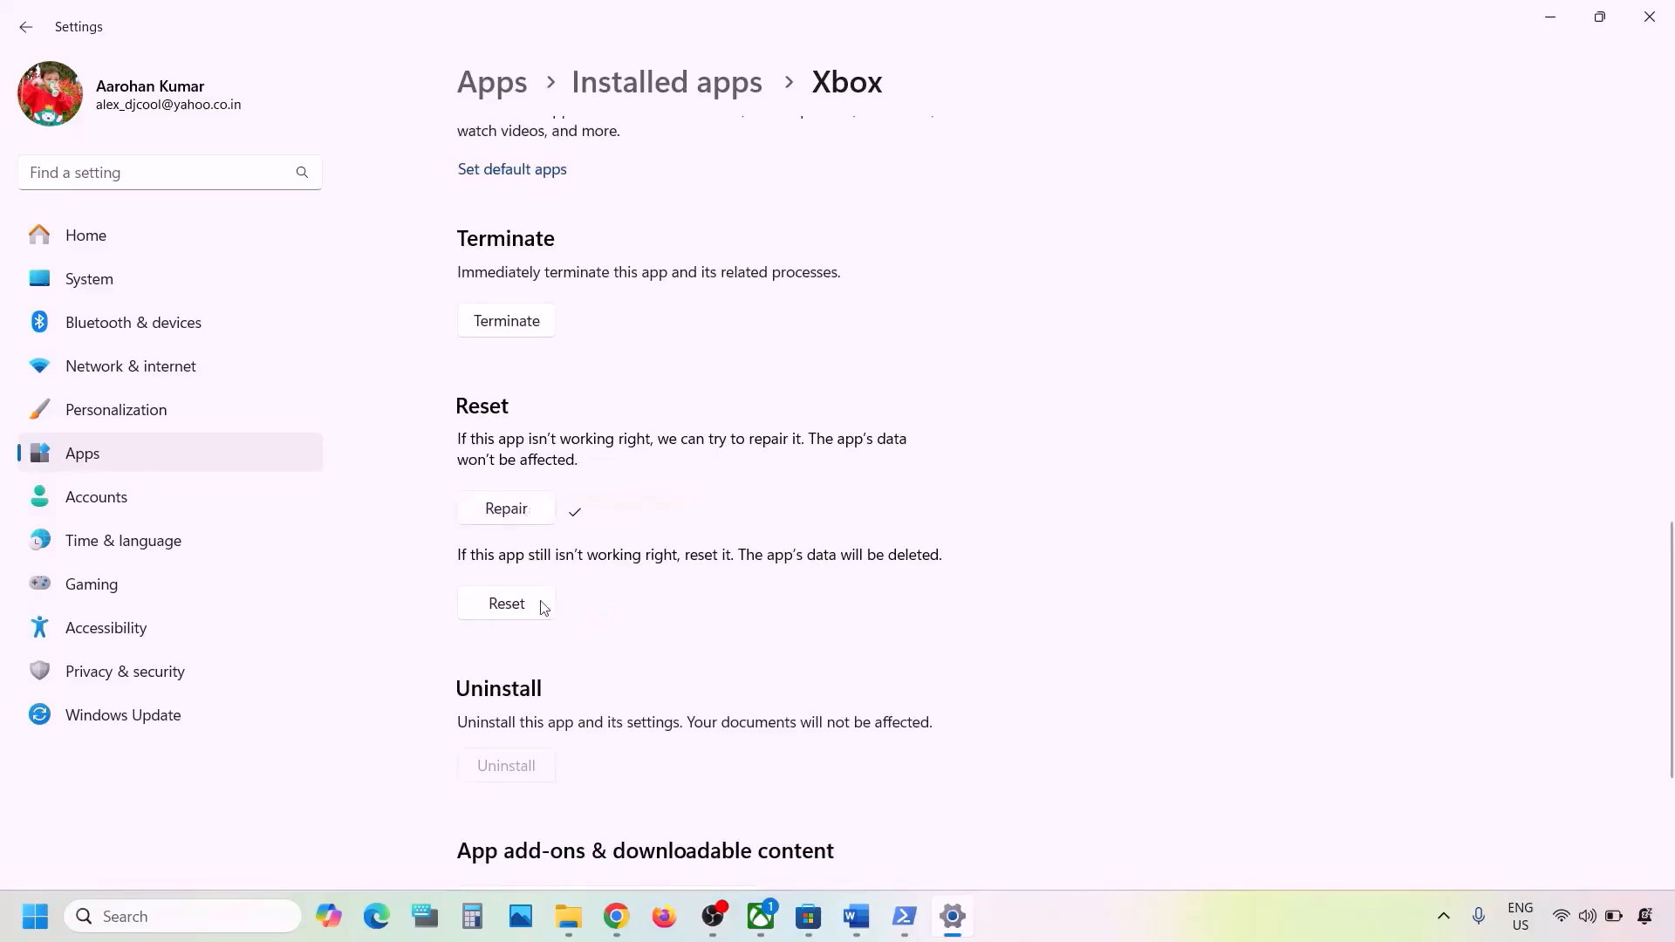
pyautogui.click(507, 604)
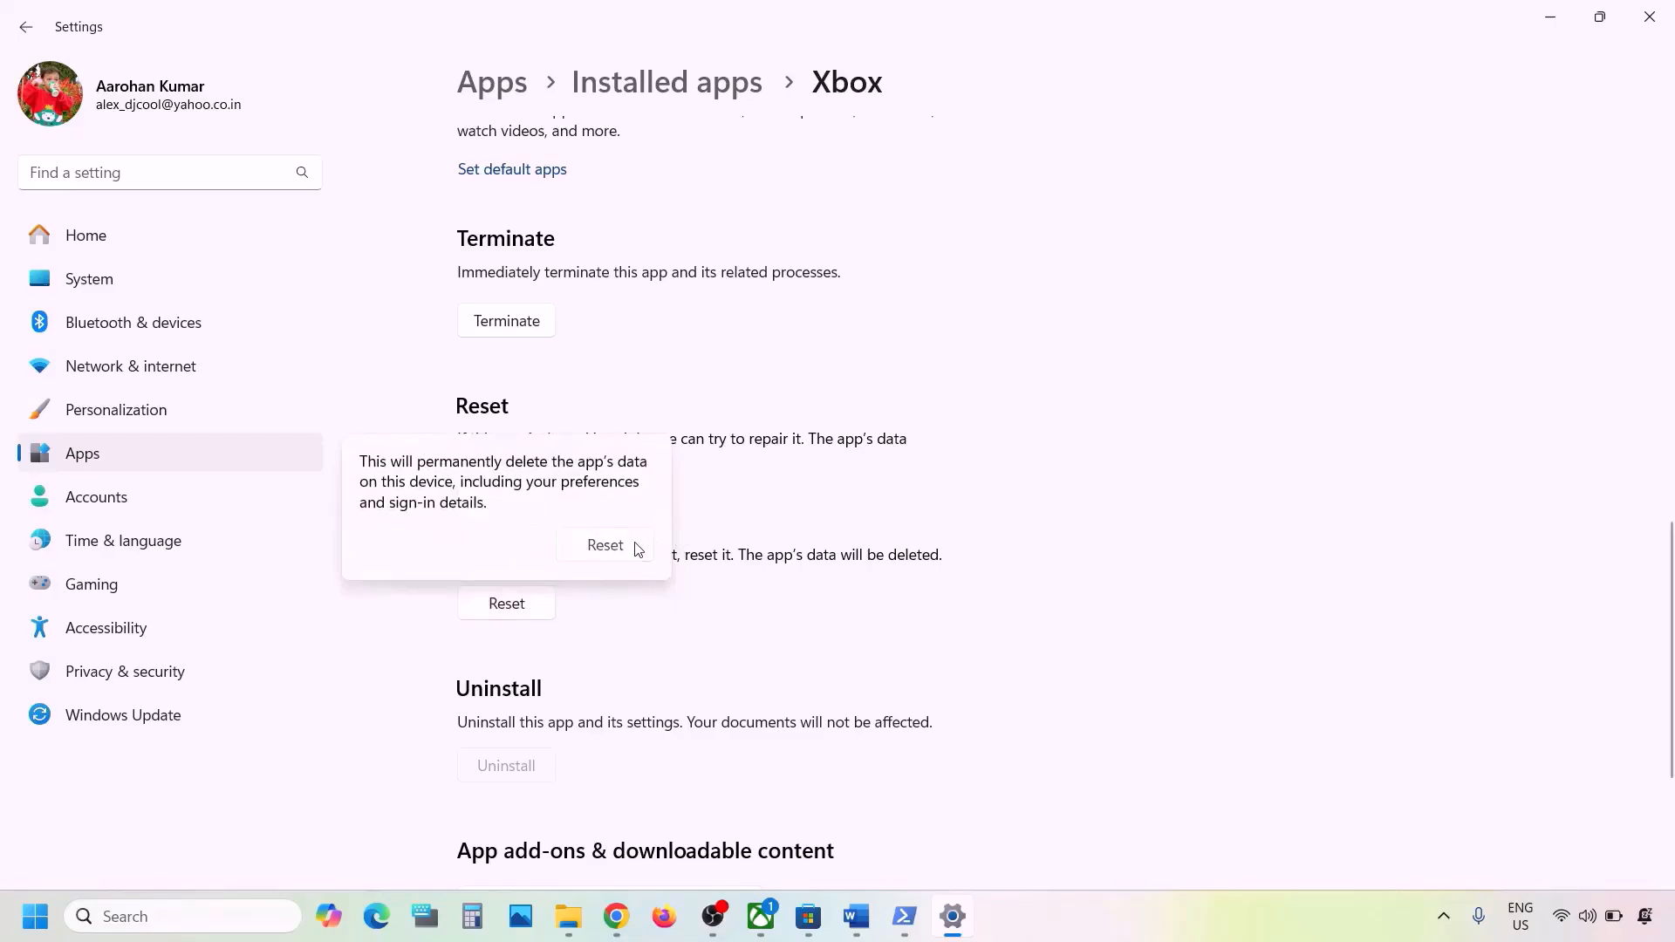
pyautogui.click(606, 546)
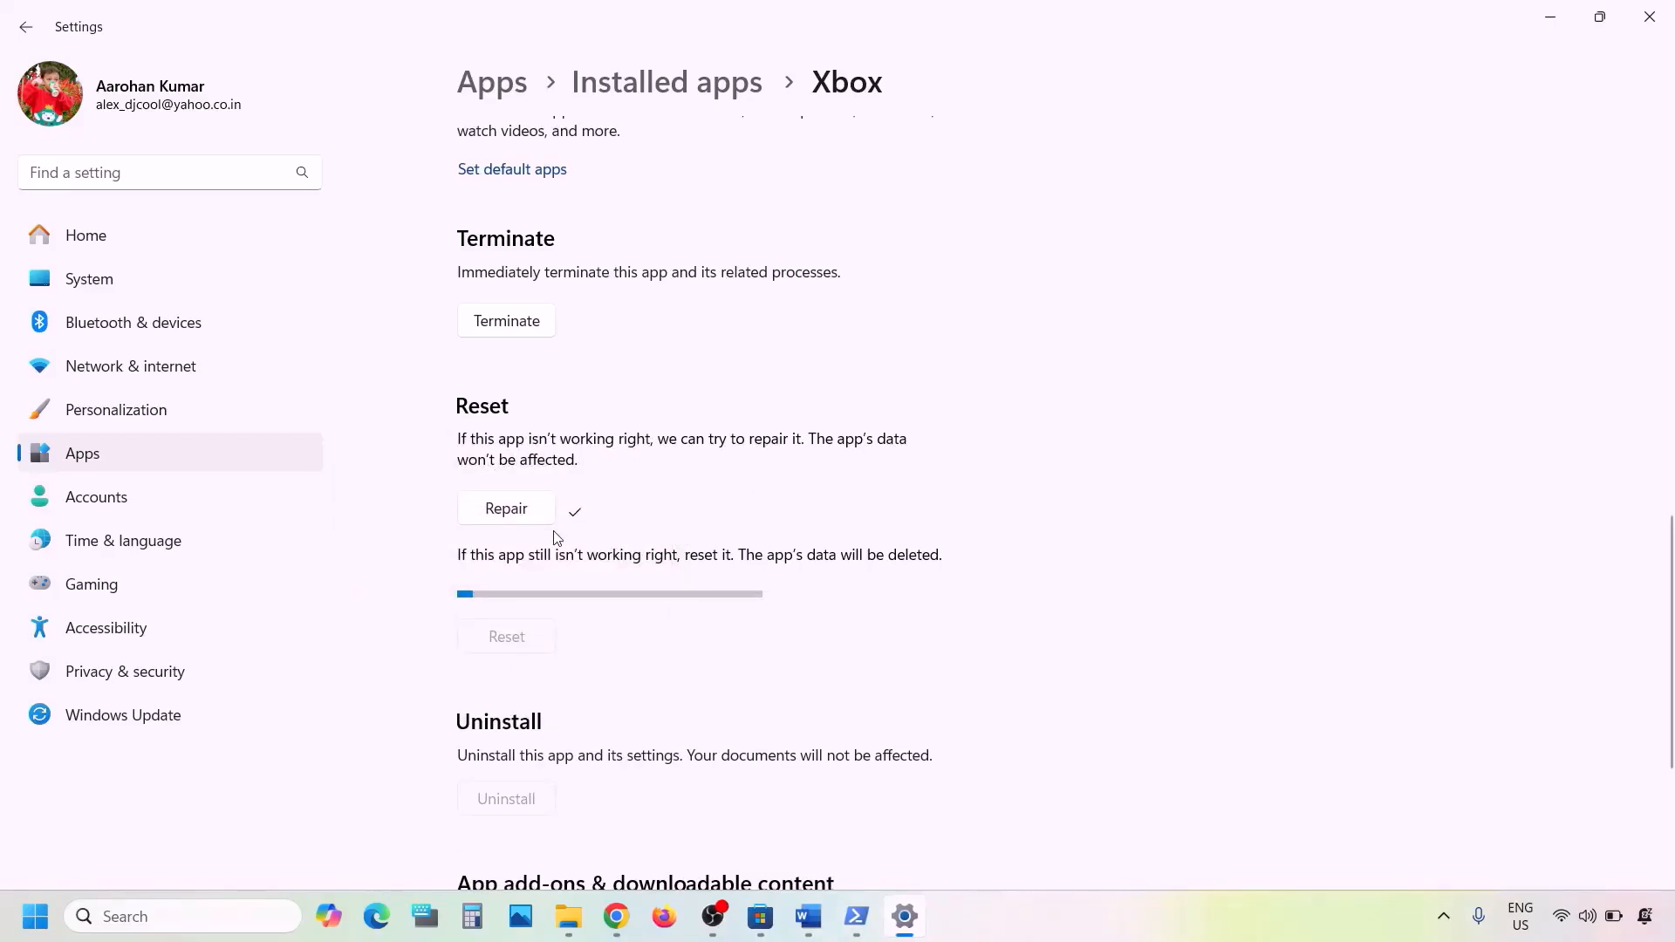
# - Search 'store' and open Microsoft Store's App settings page
pyautogui.click(195, 916)
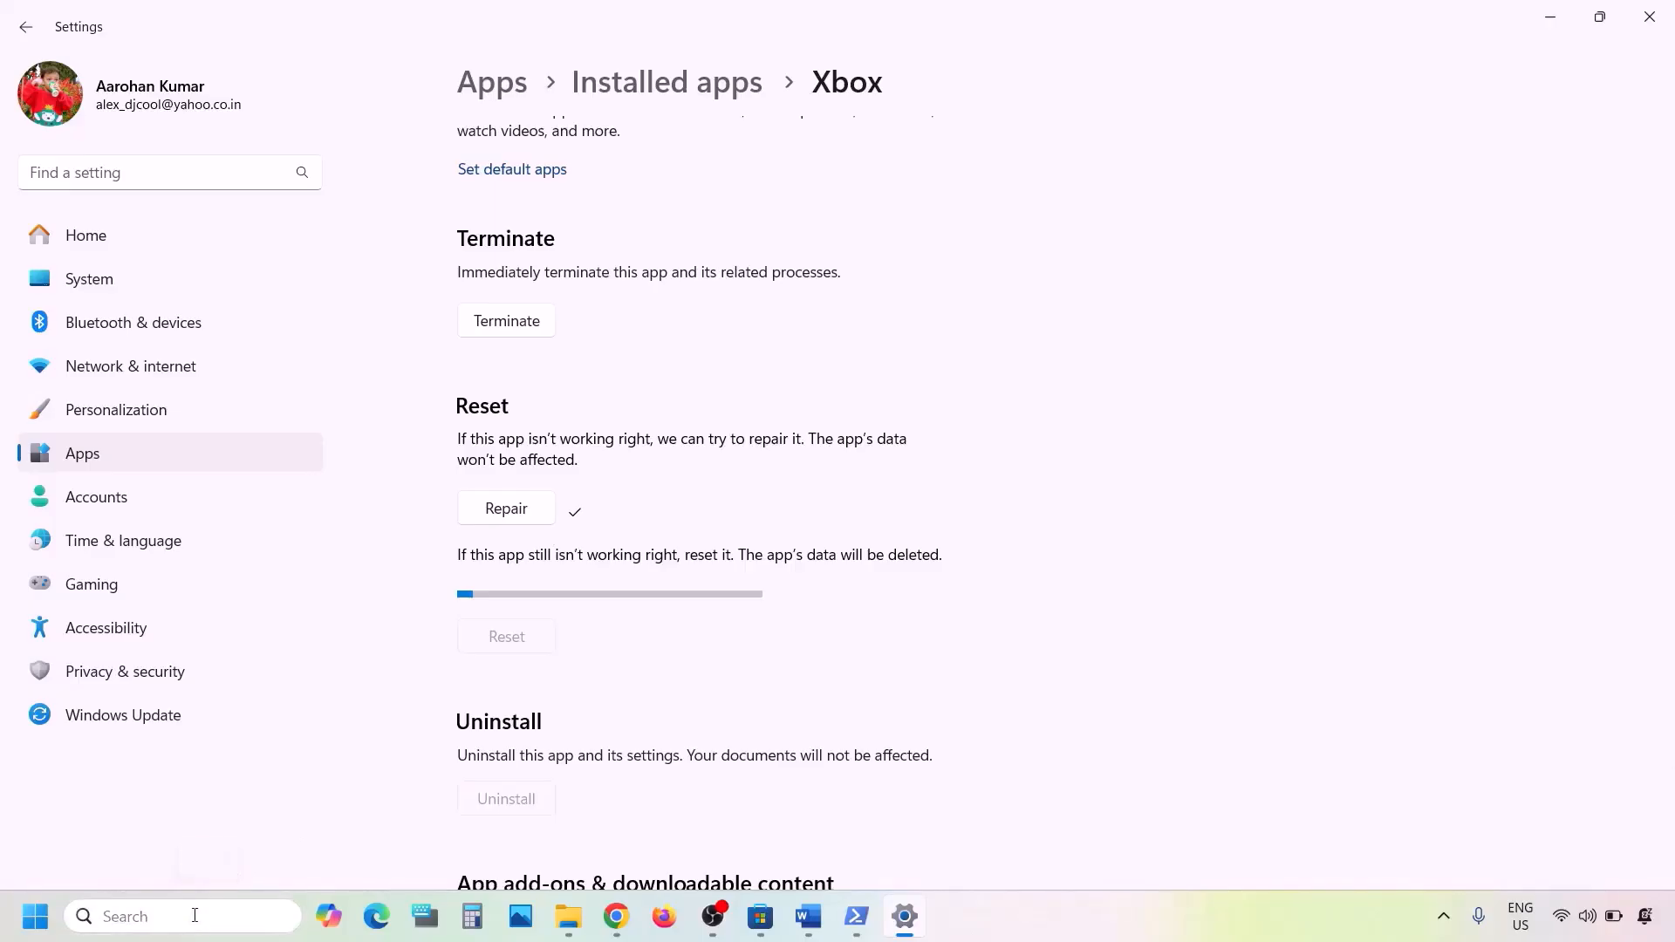
pyautogui.write('store')
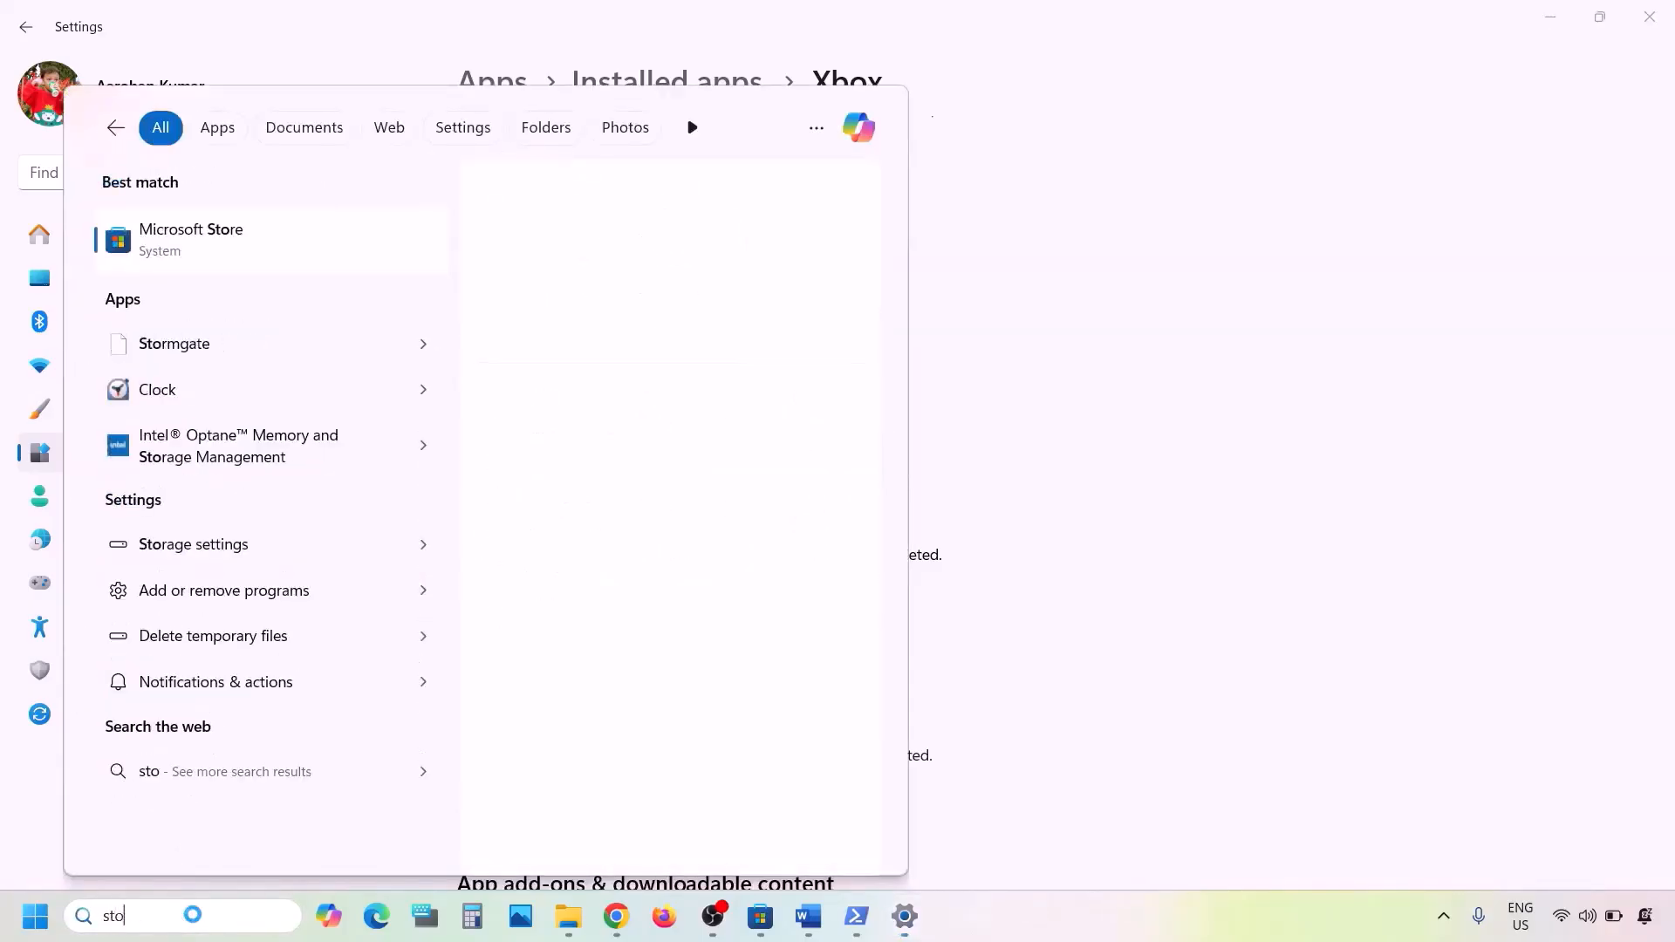
pyautogui.rightClick(186, 255)
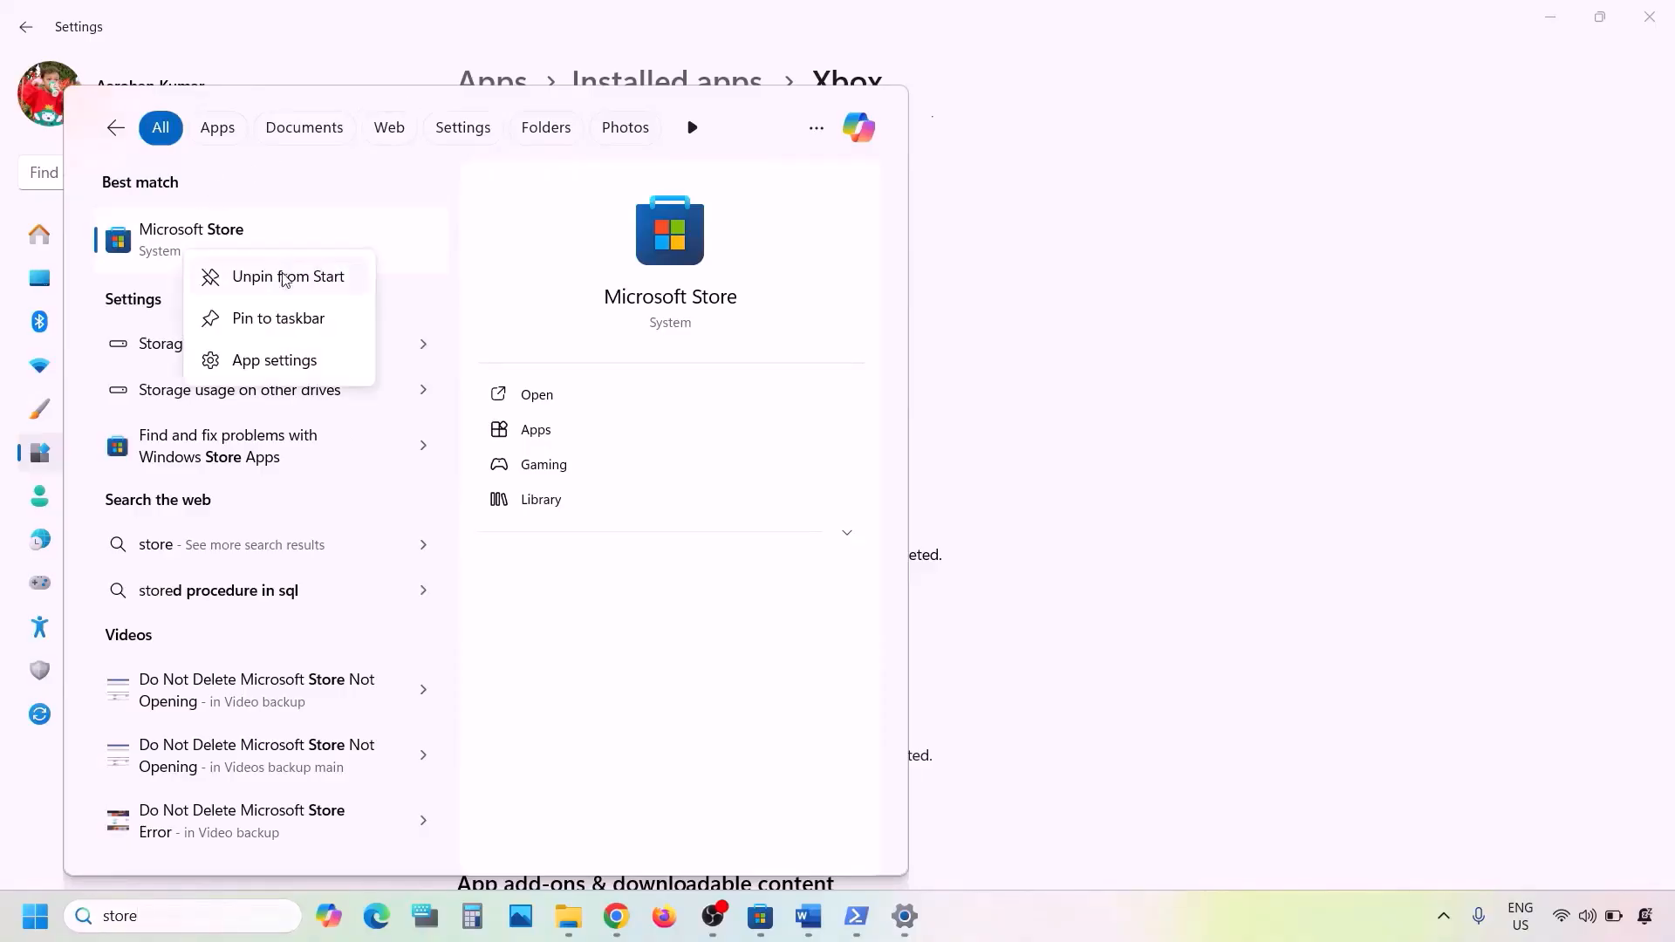
pyautogui.click(254, 361)
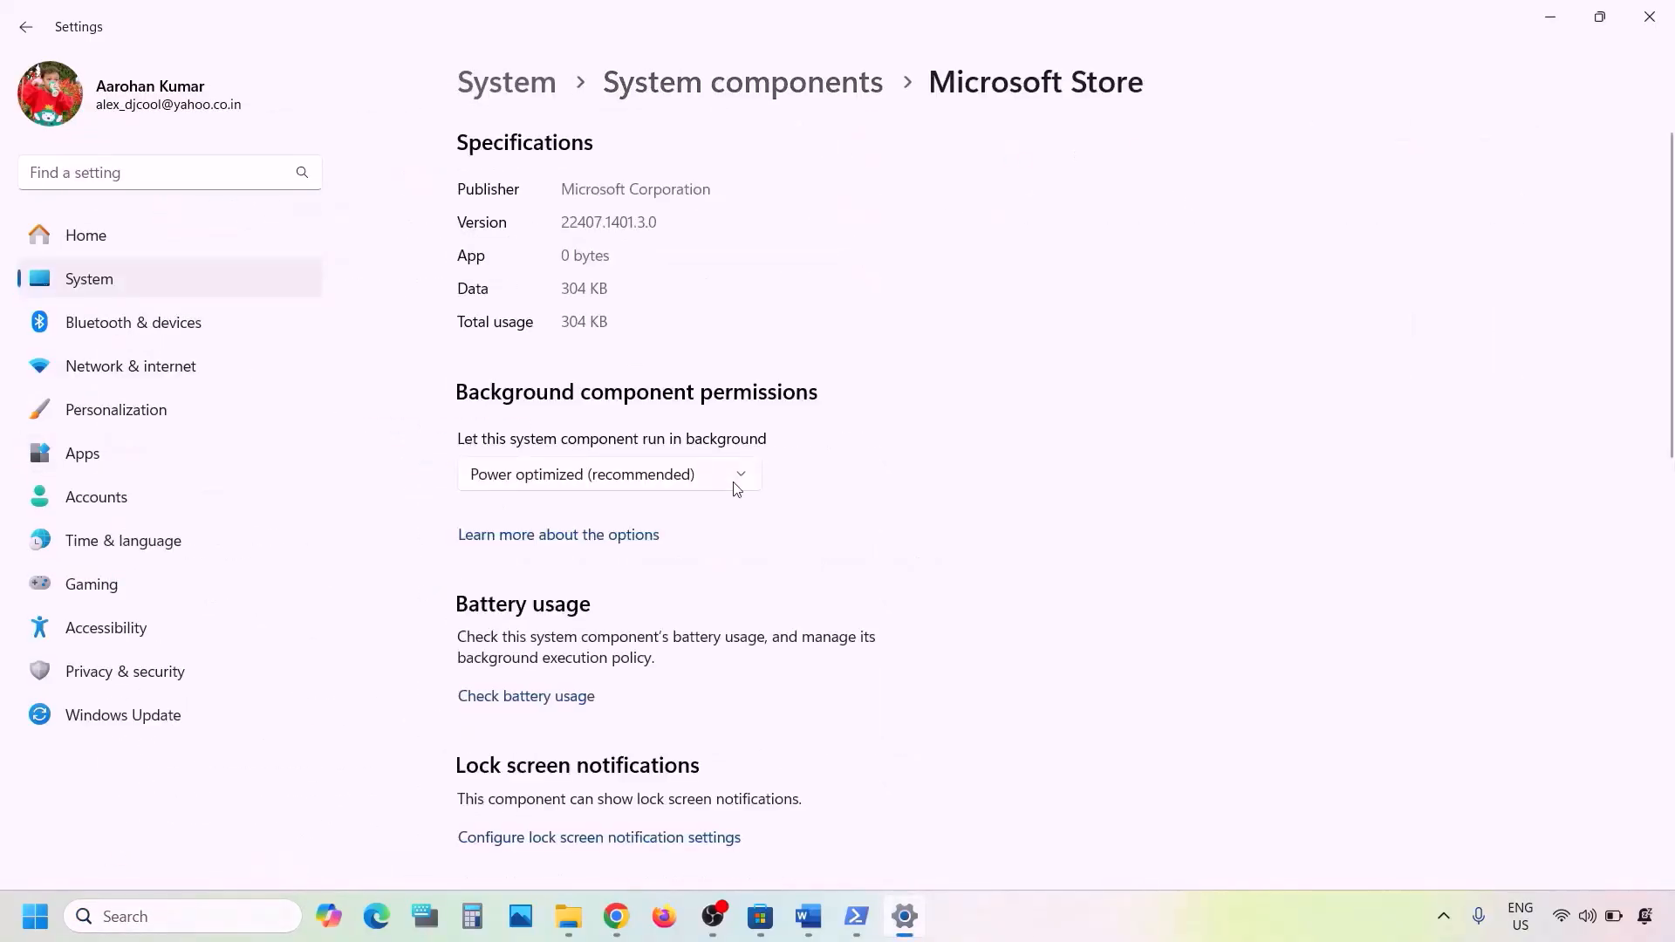
# - Repair Microsoft Store, then reset it and confirm deleting its data
pyautogui.scroll(-10, 737, 489)
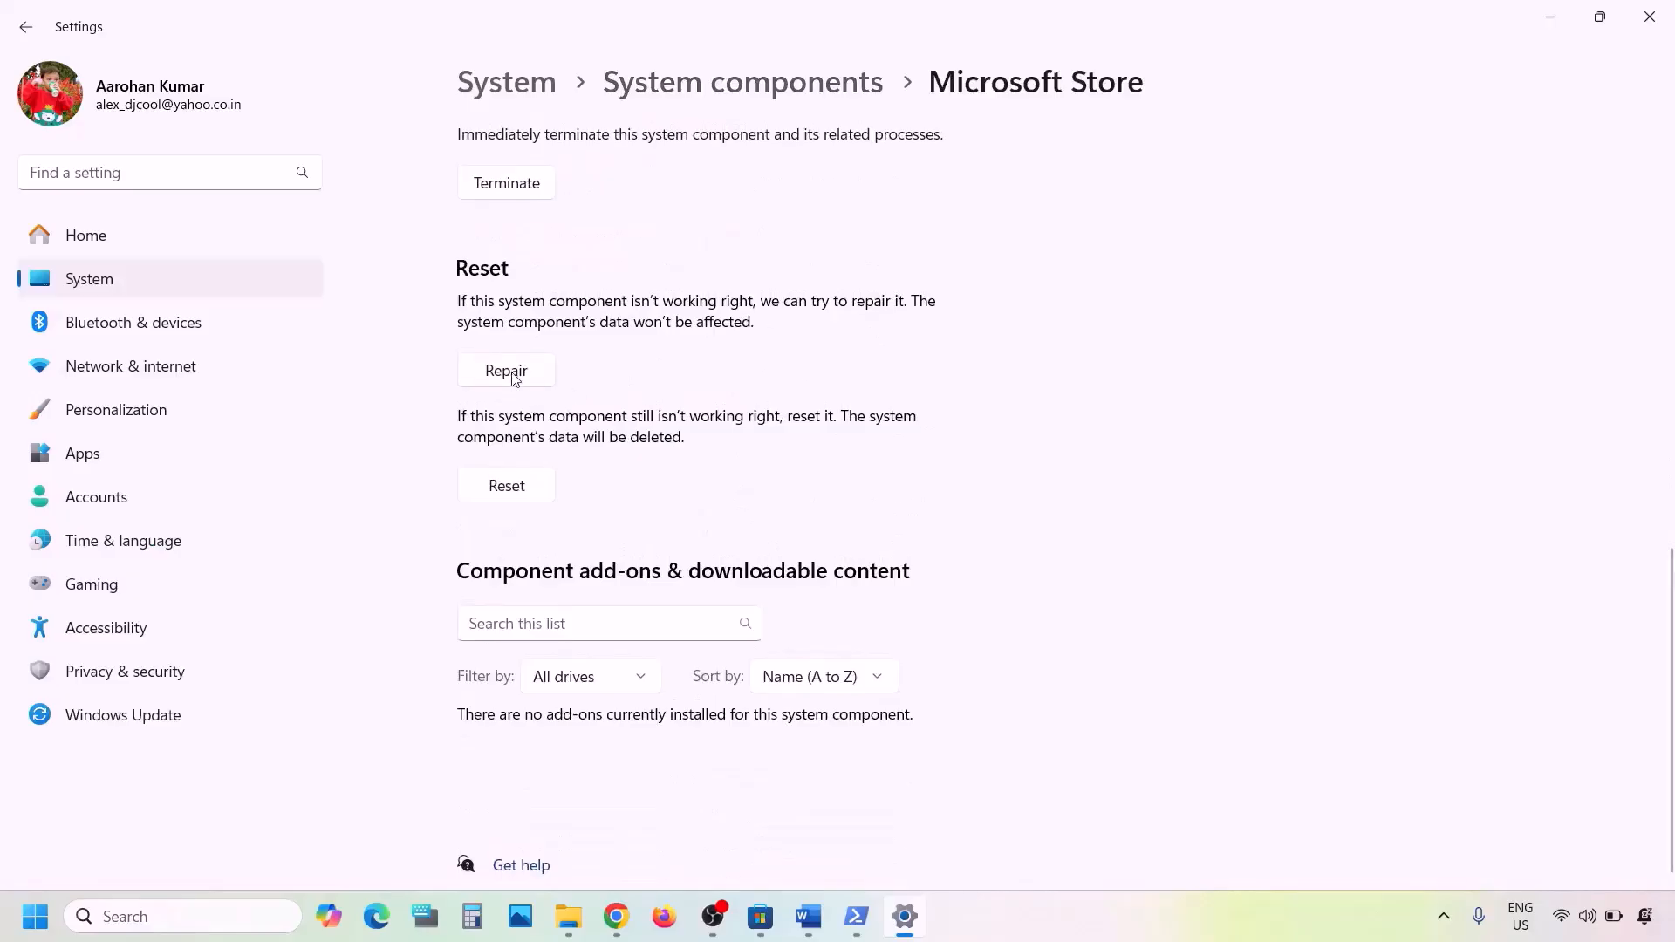
pyautogui.click(509, 372)
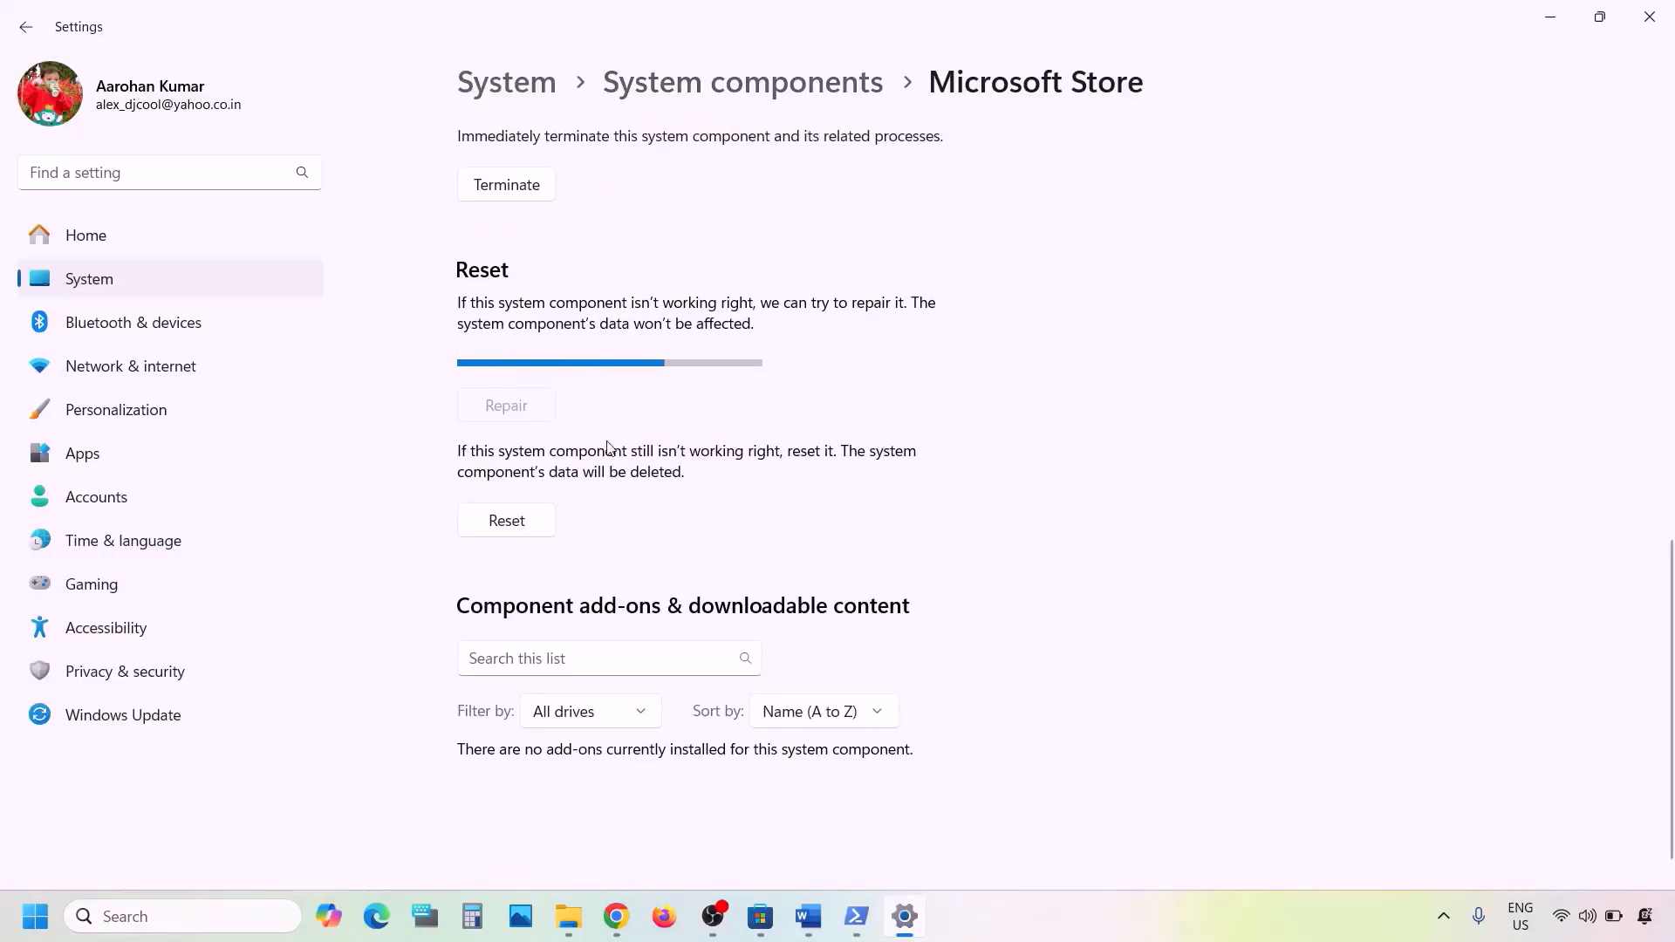
pyautogui.click(506, 489)
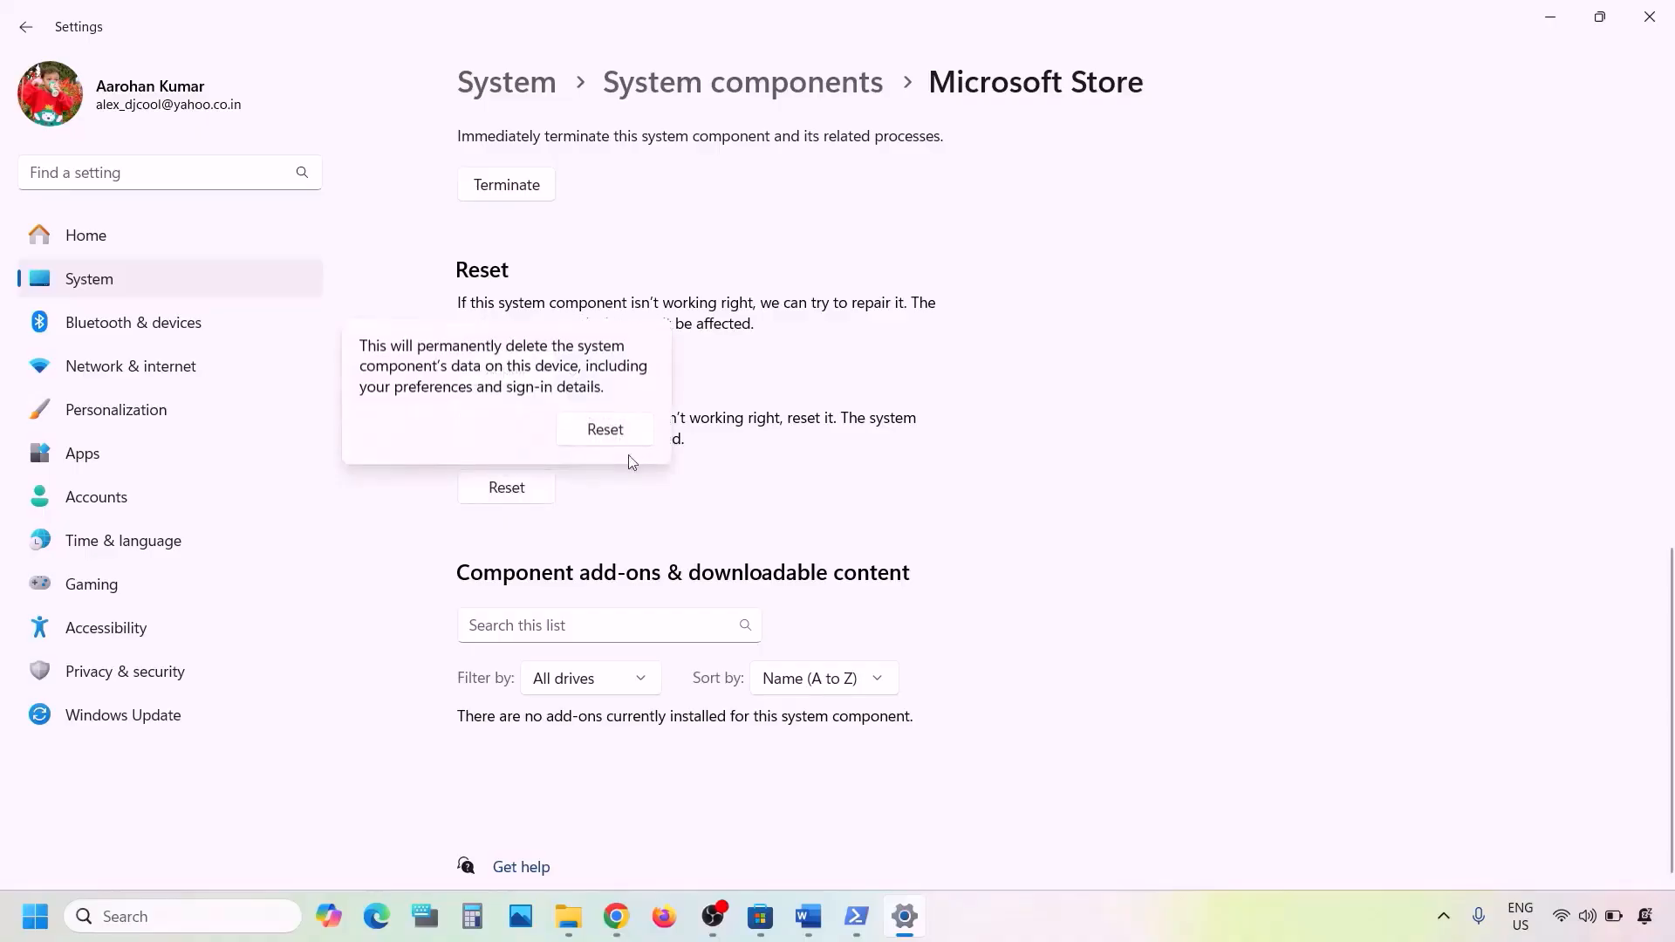
pyautogui.click(648, 431)
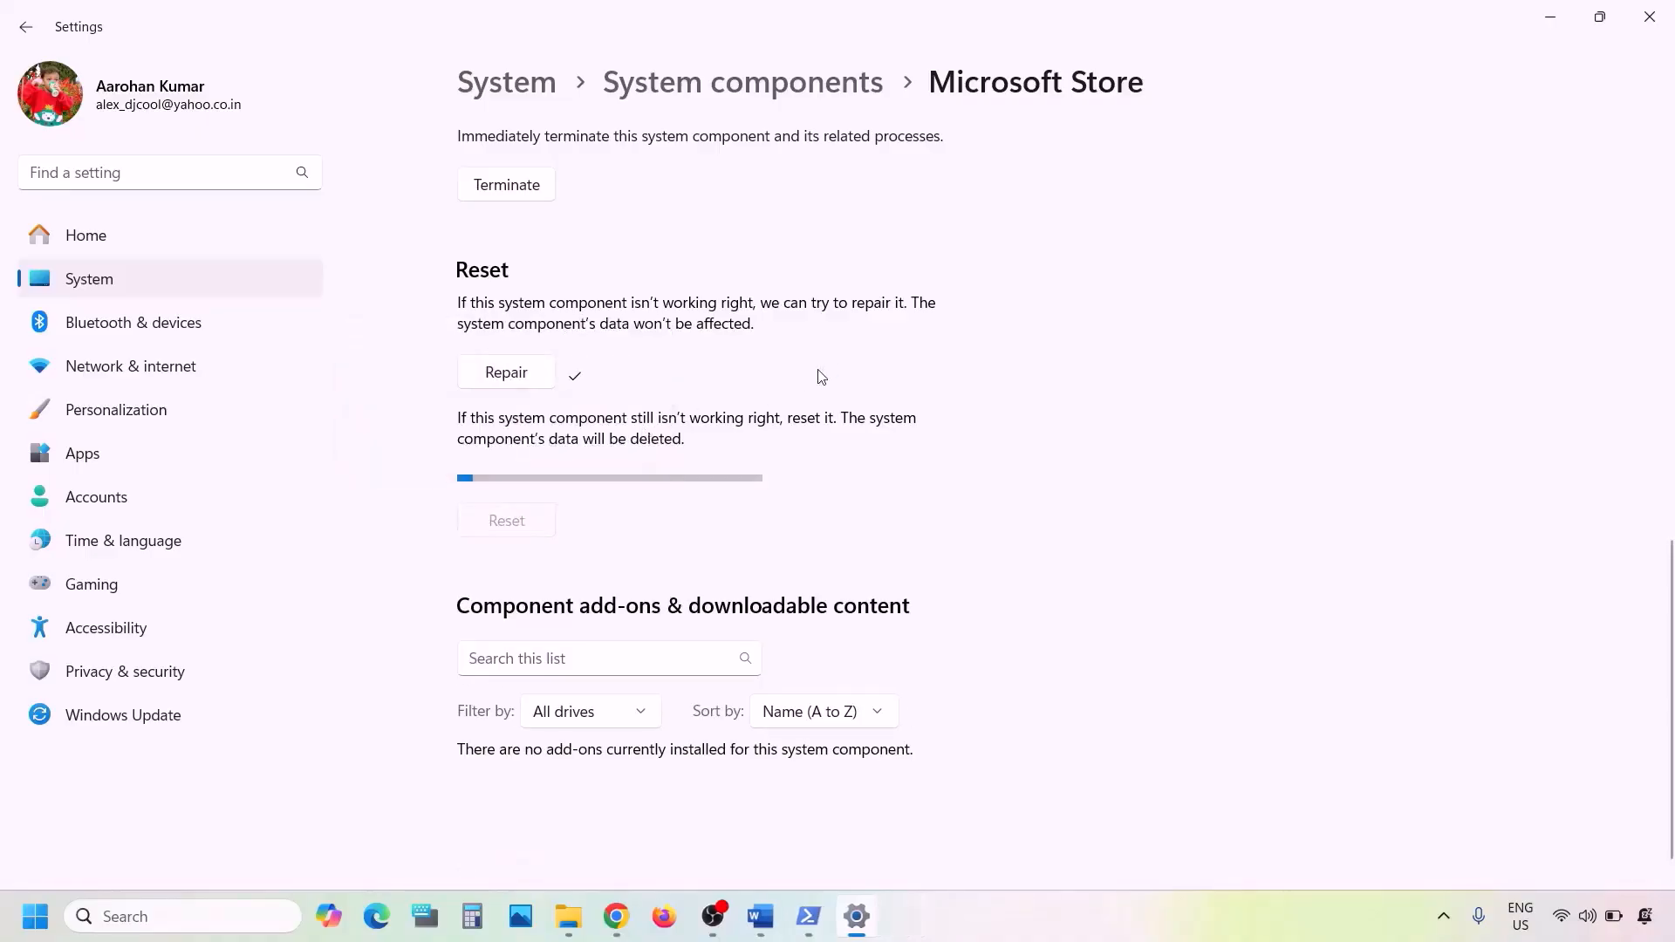
# - In the Word notes, highlight the Step 8 Update Store from store library heading
pyautogui.click(757, 913)
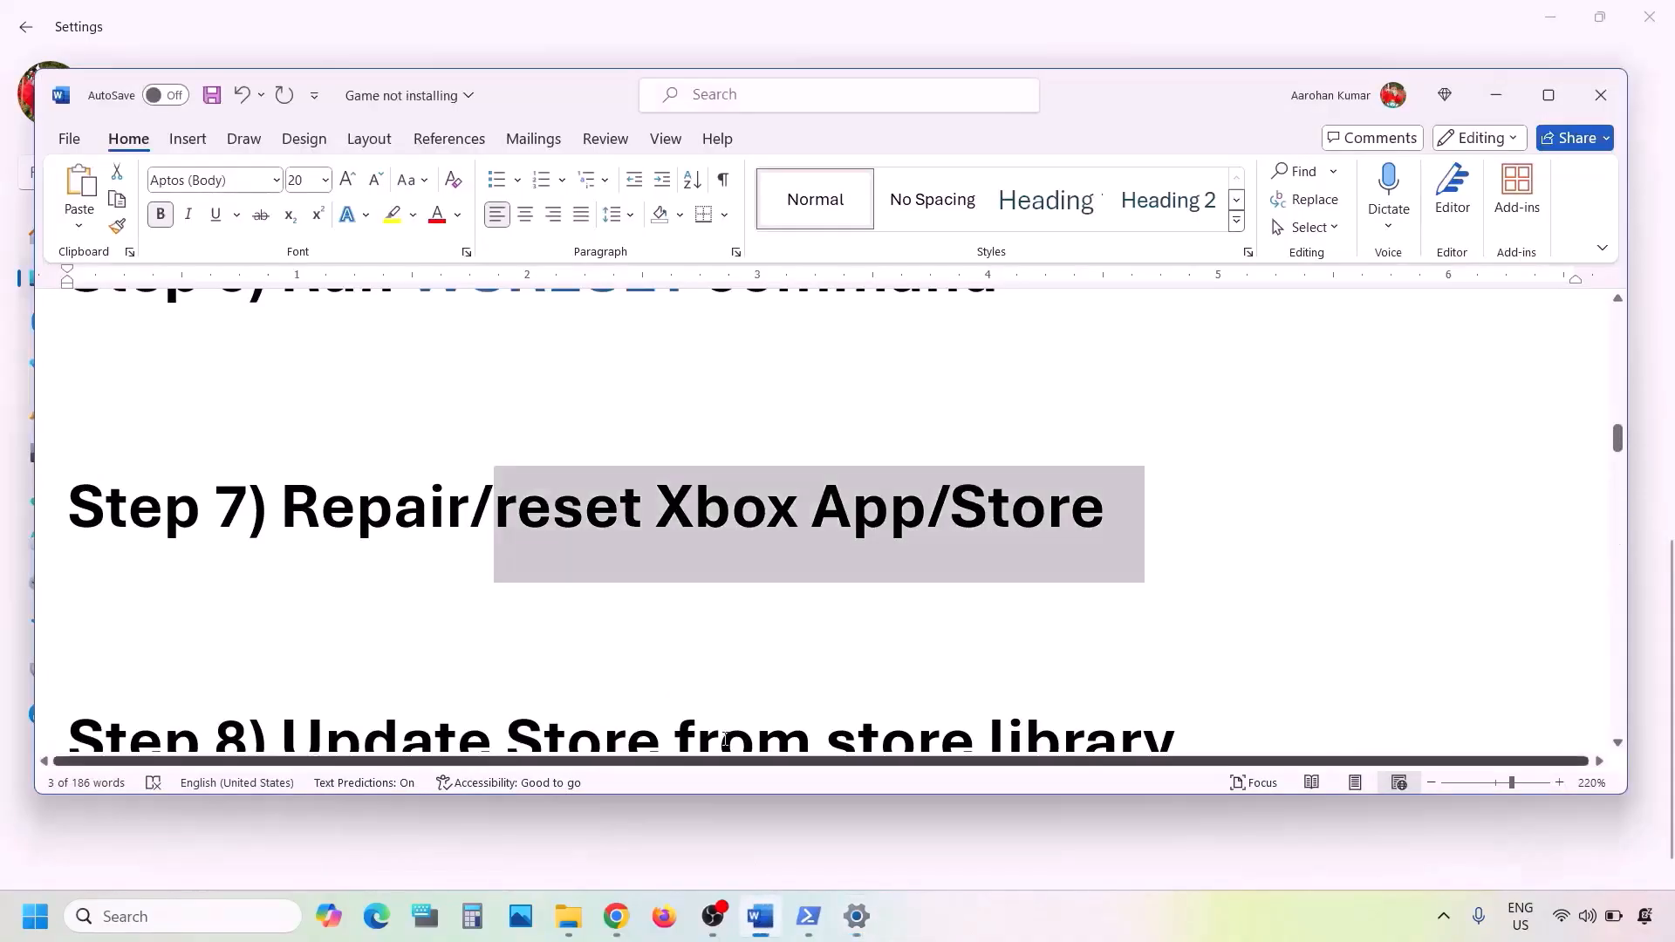
pyautogui.scroll(-2, 610, 658)
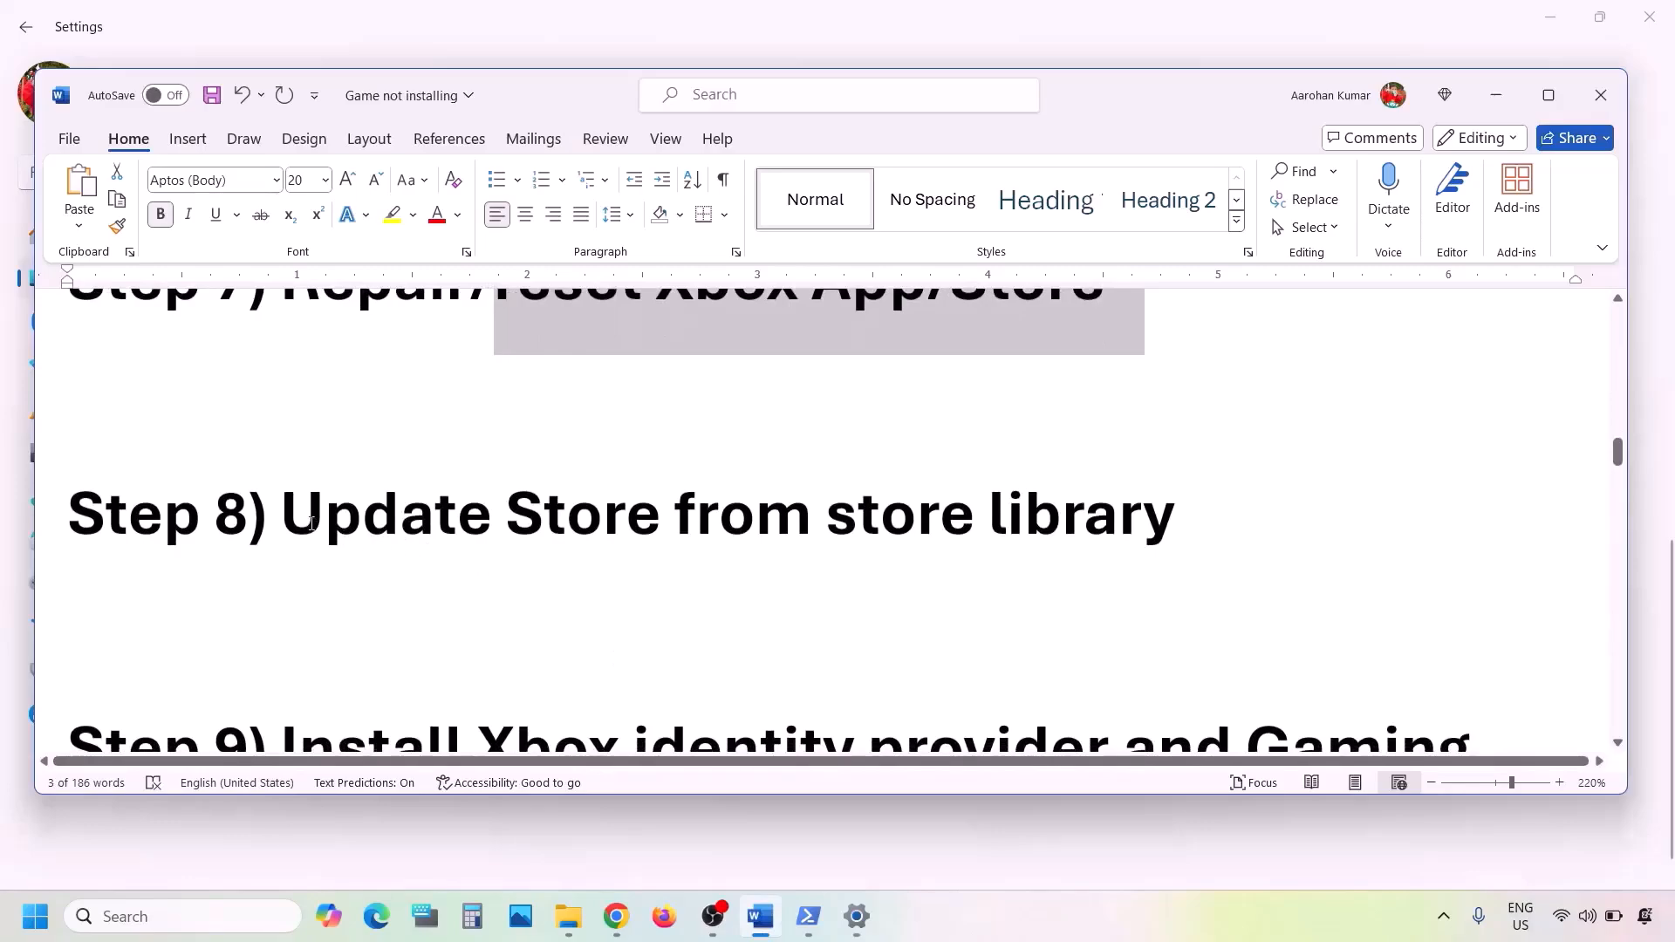
pyautogui.moveTo(281, 521); pyautogui.dragTo(1115, 542)
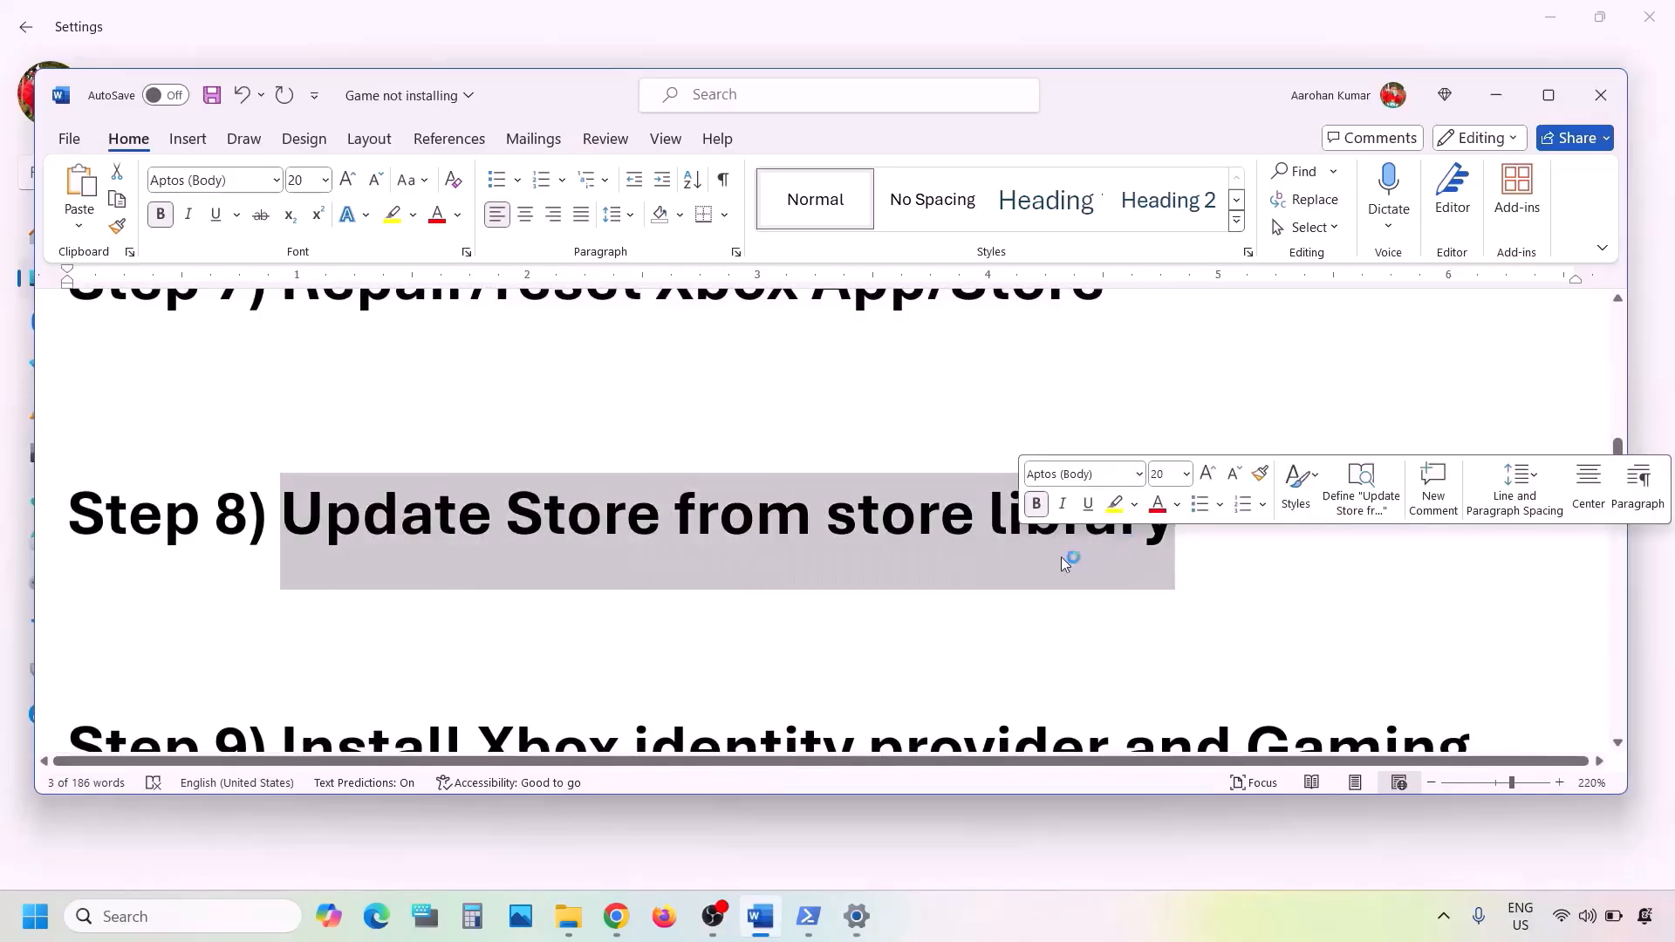
# - Launch Microsoft Store from a 'store' search, maximize it, and go to Library
pyautogui.click(179, 912)
pyautogui.write('st')
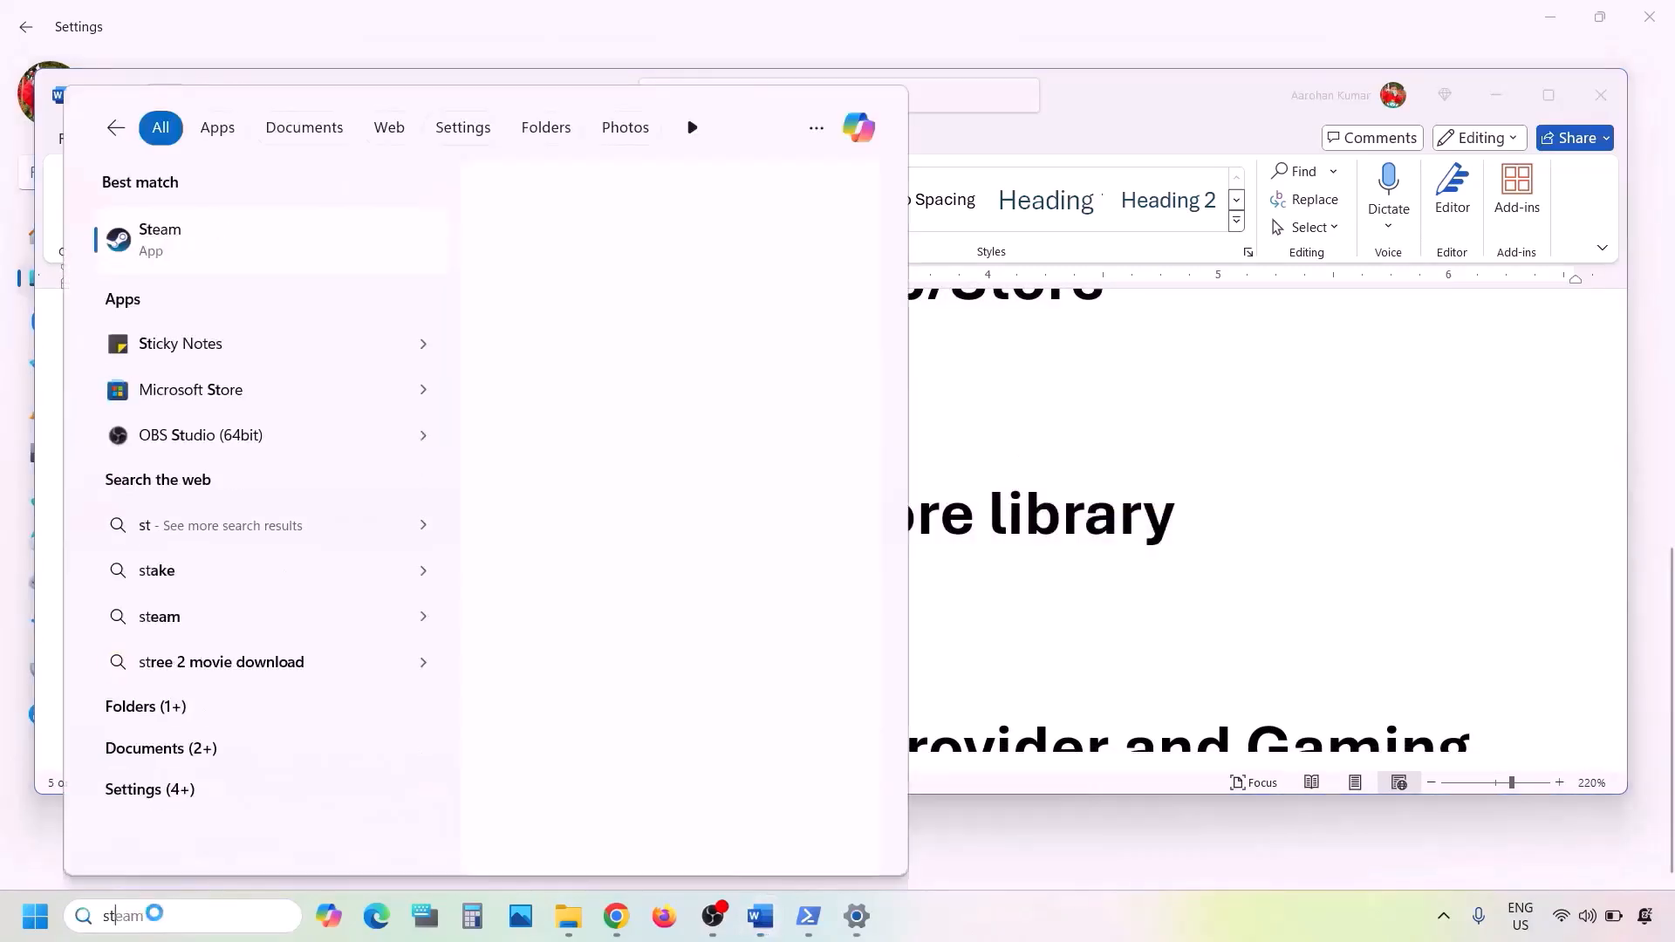
pyautogui.write('ore')
pyautogui.press('Return')
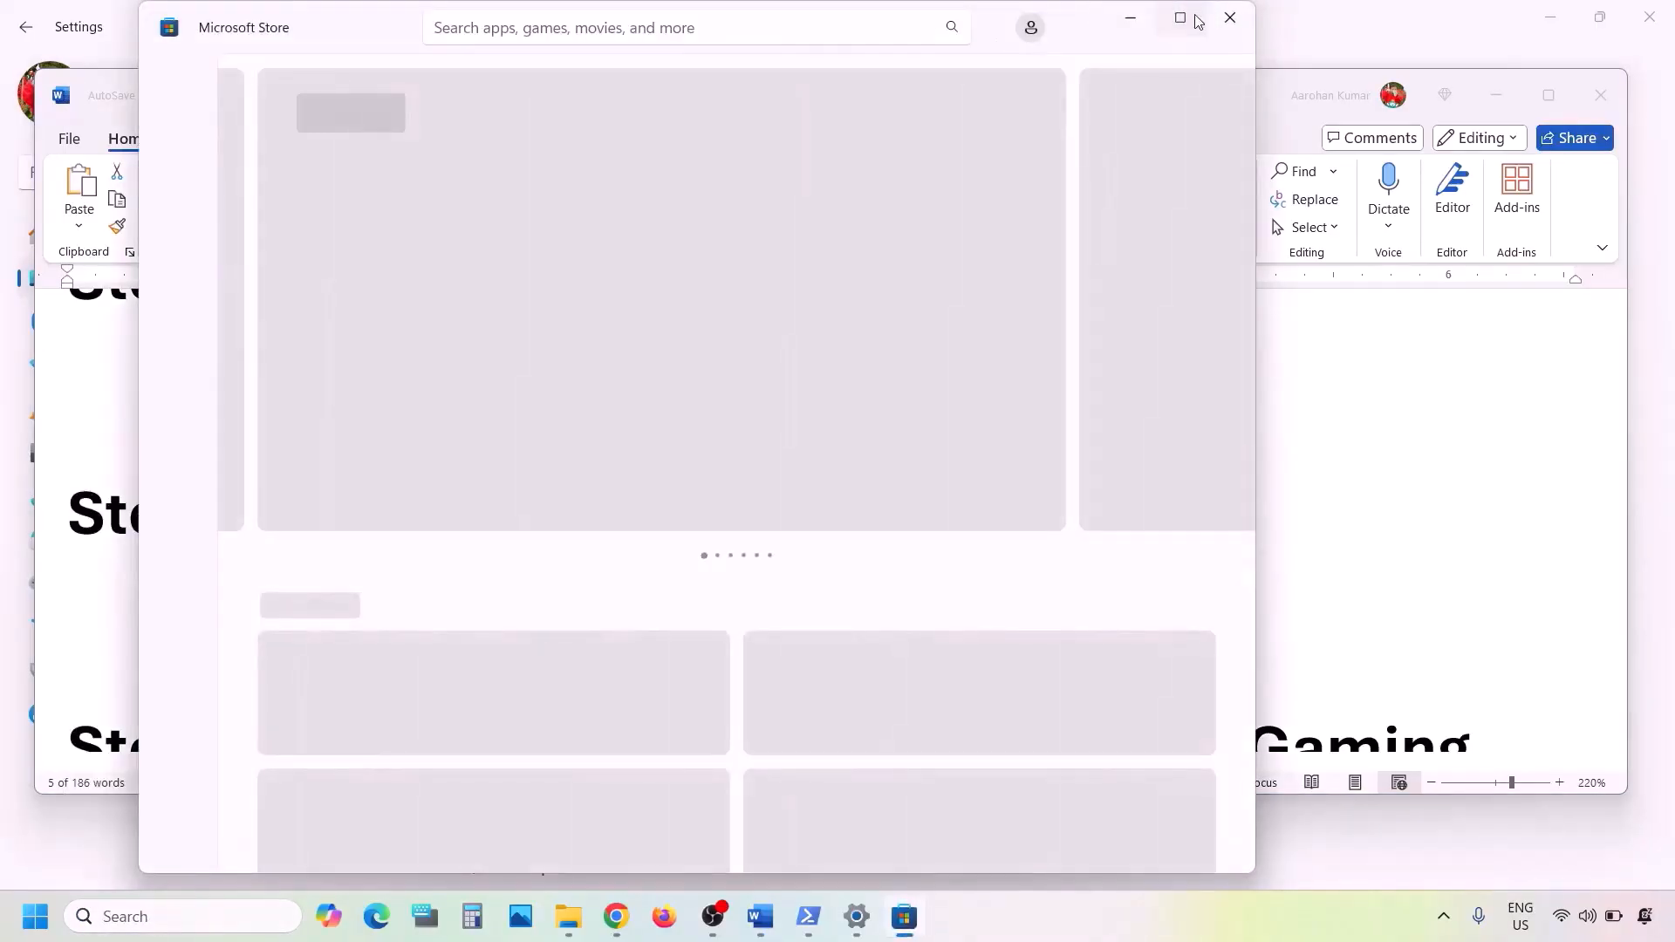
pyautogui.click(1196, 18)
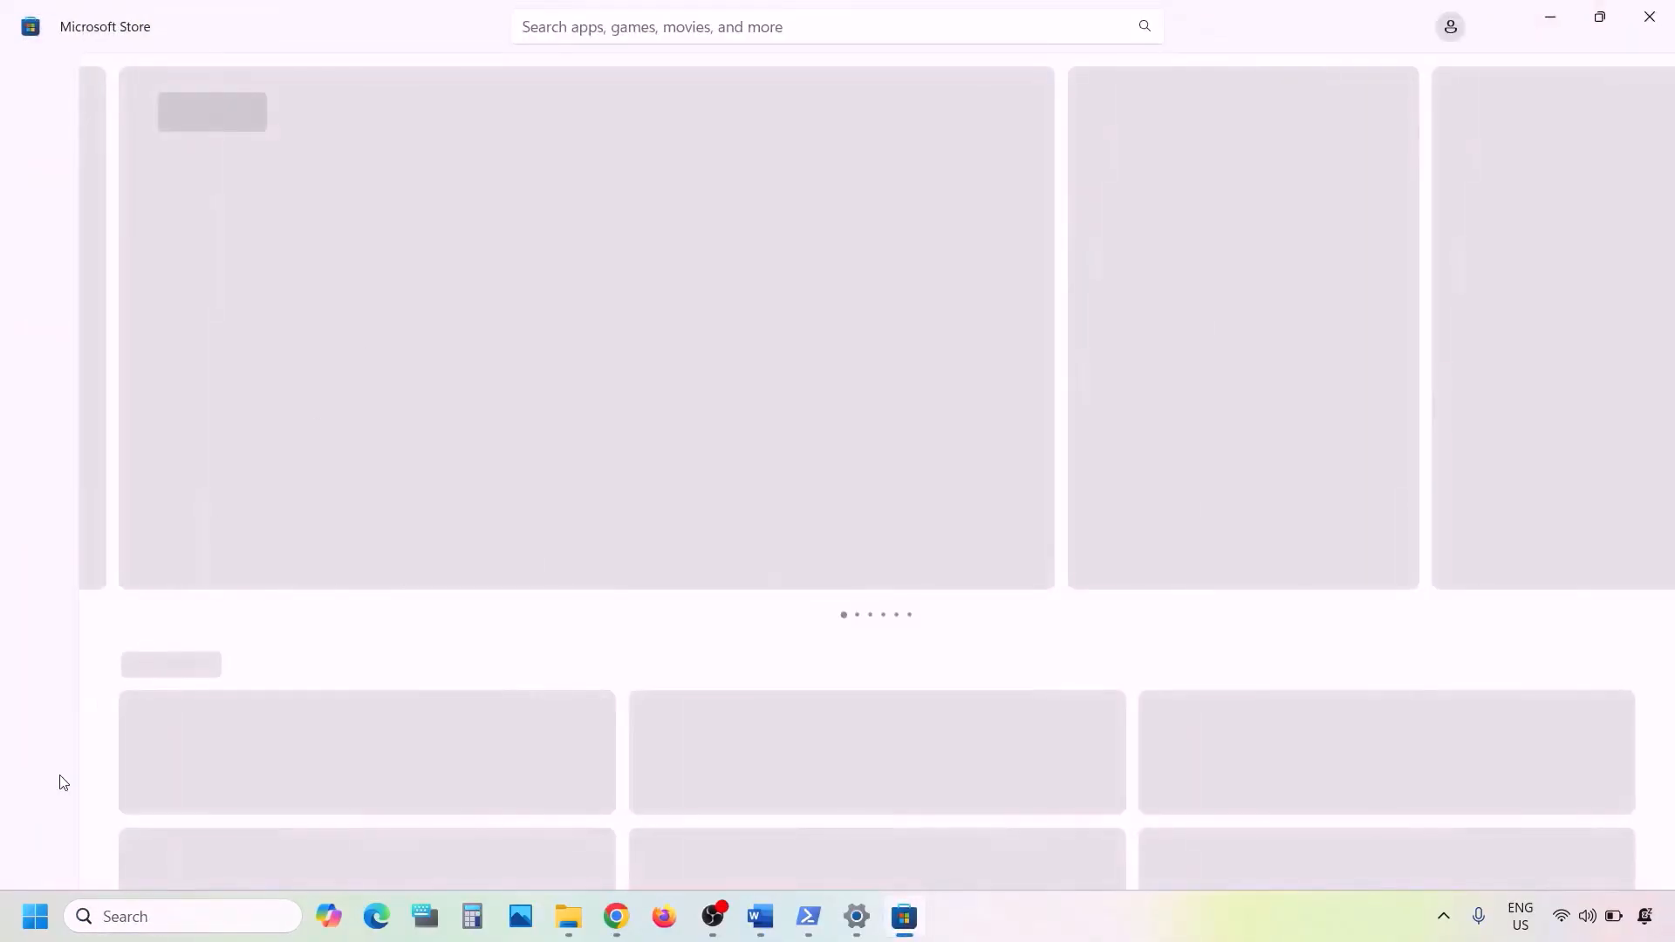
pyautogui.click(31, 861)
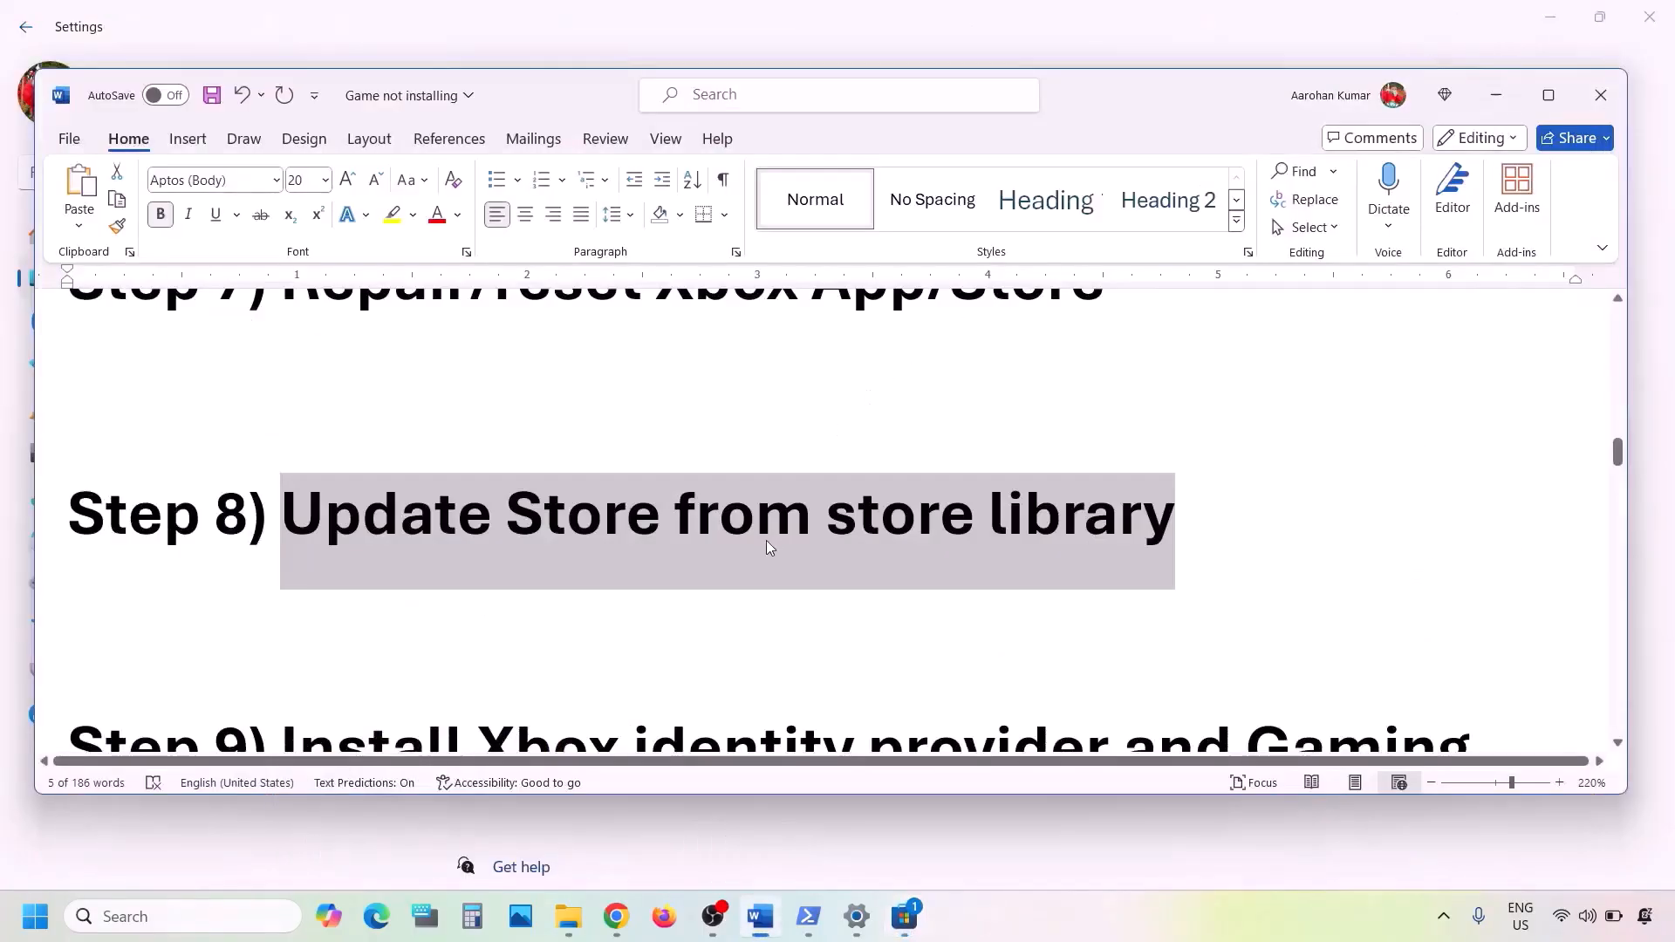
# - Scroll through the Store library's updates list
pyautogui.scroll(-3, 767, 542)
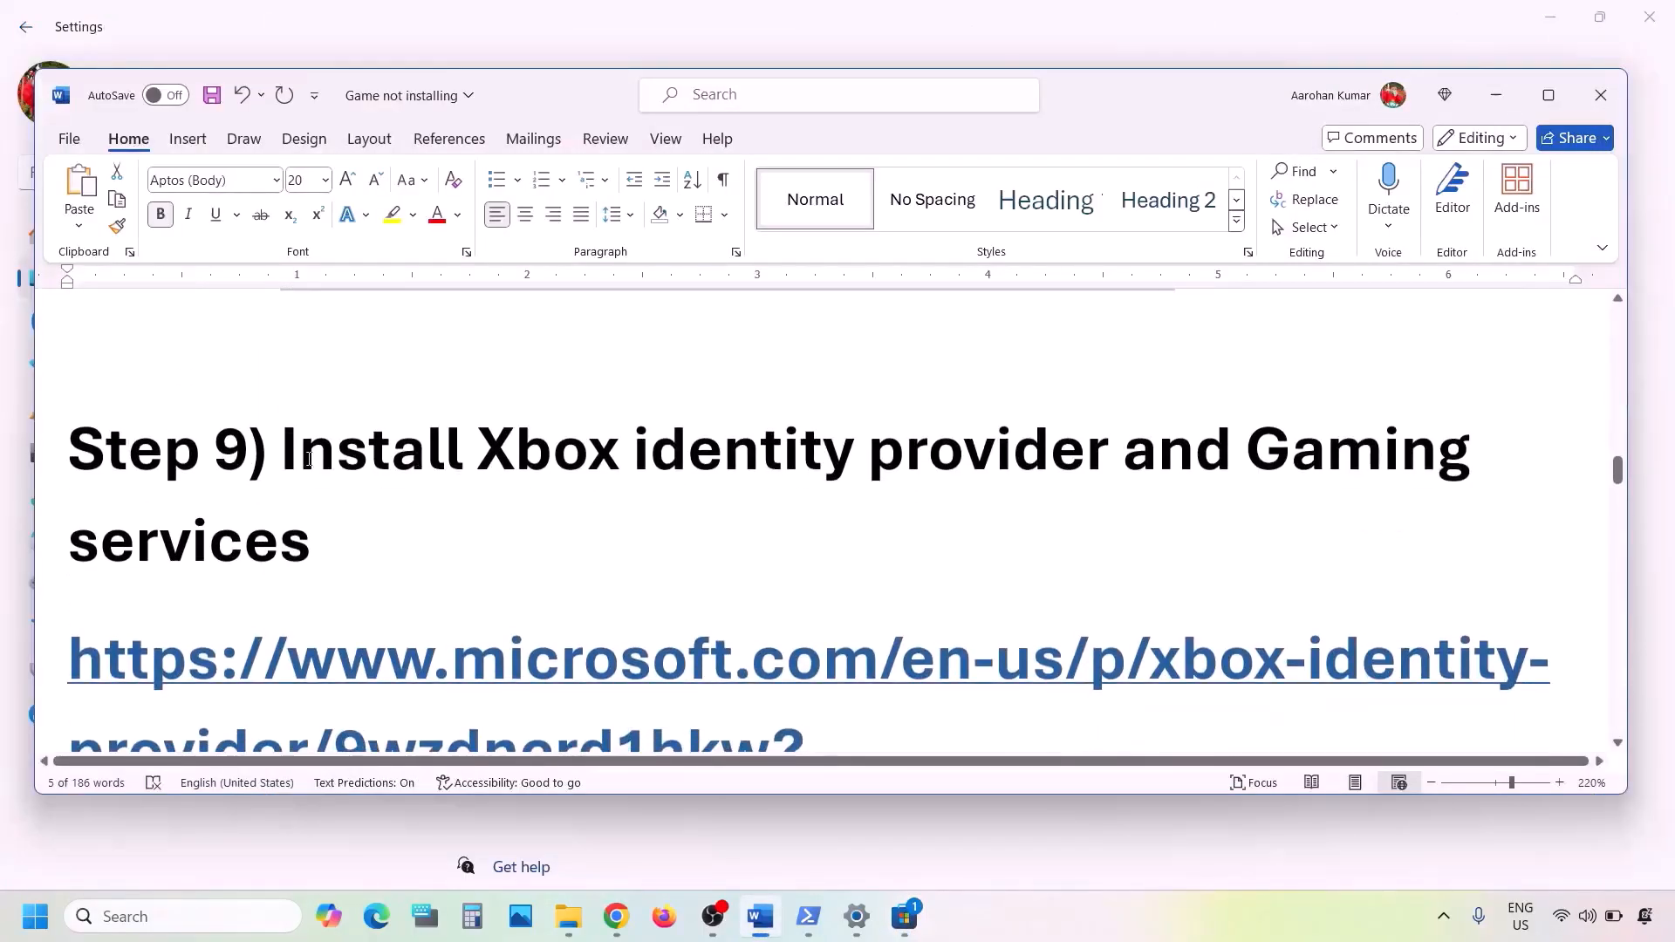
pyautogui.moveTo(308, 460); pyautogui.dragTo(875, 527)
pyautogui.scroll(-2, 878, 529)
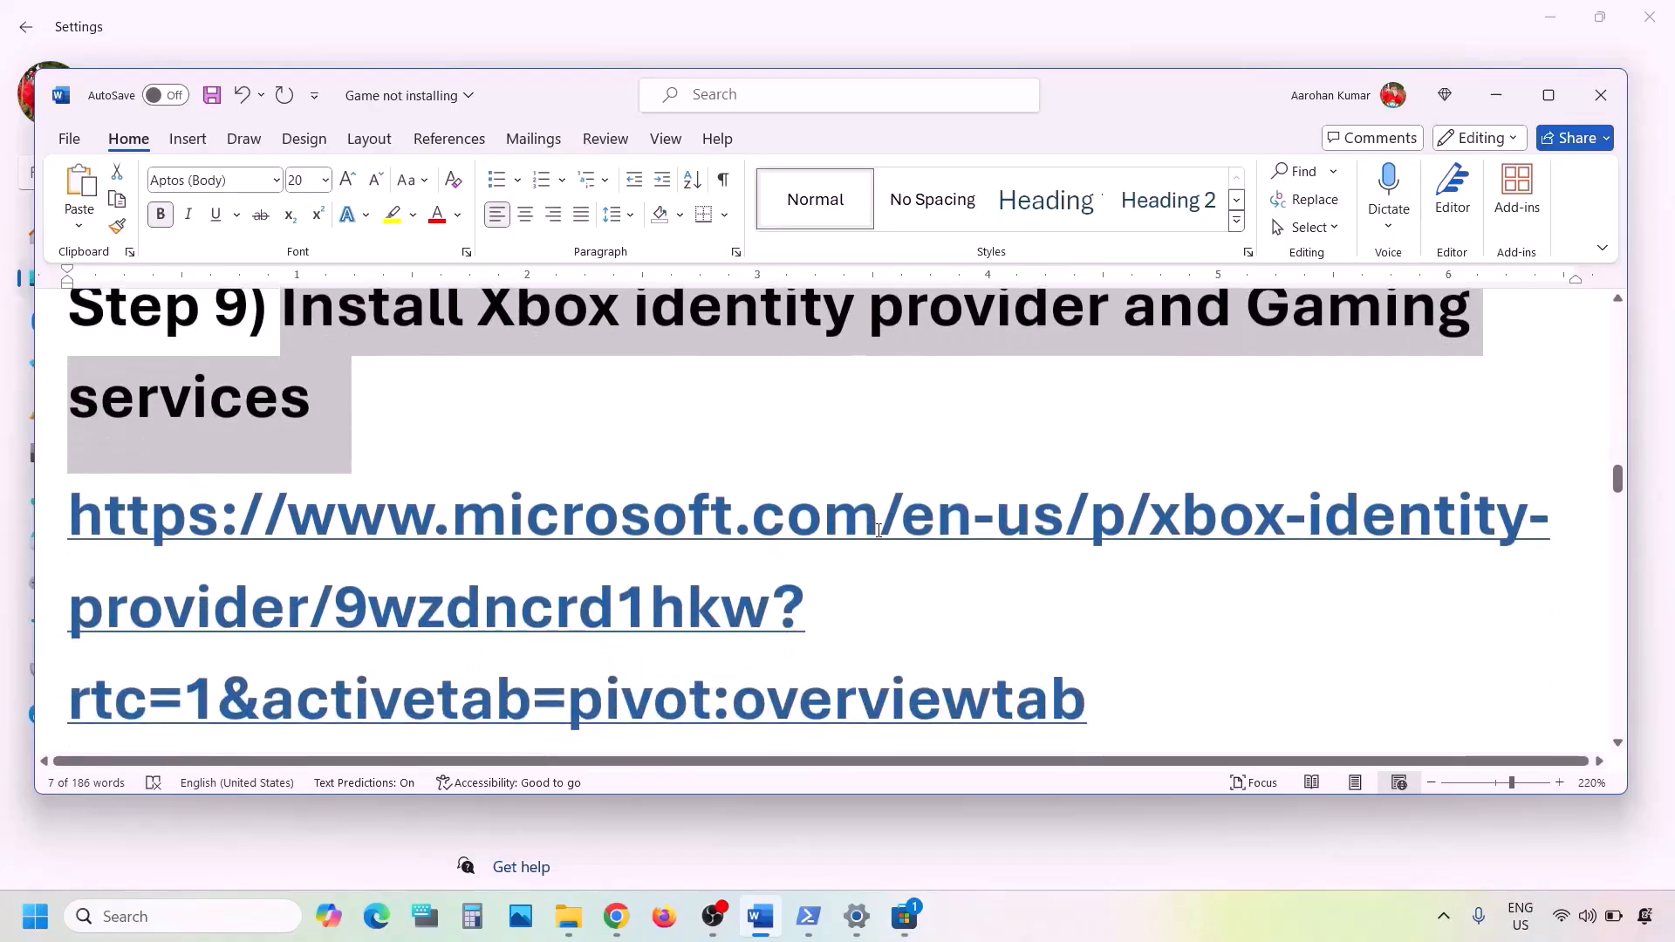
pyautogui.scroll(-2, 978, 597)
pyautogui.moveTo(1098, 523); pyautogui.dragTo(74, 352)
pyautogui.hotkey('ctrl', 'c')
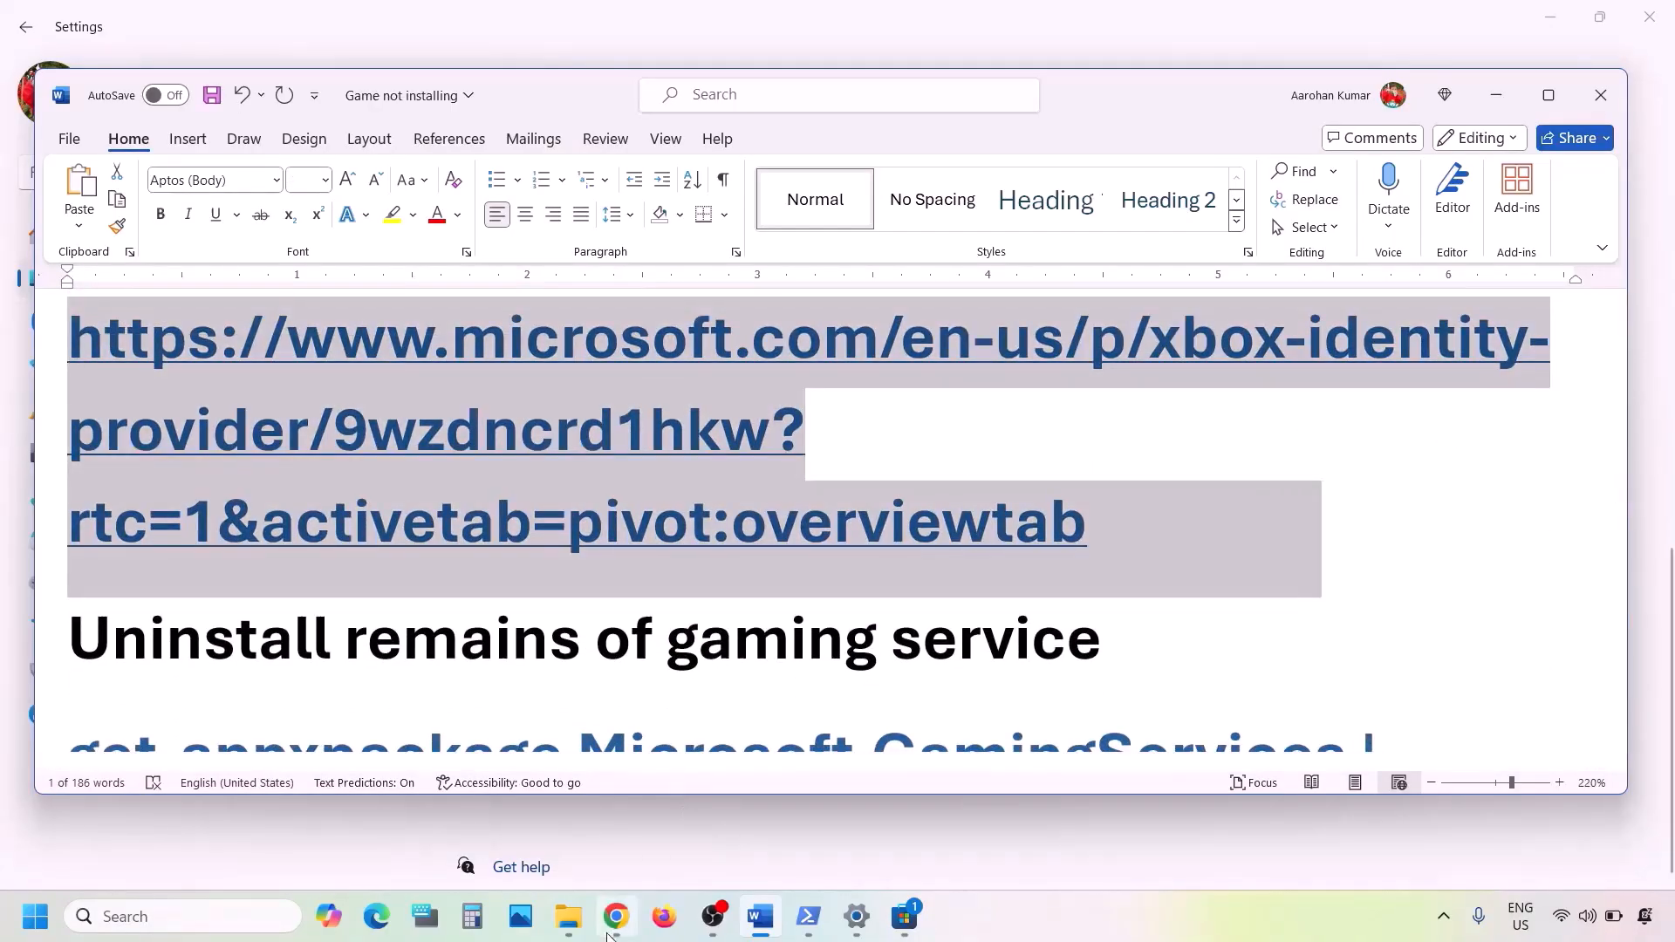
# - Get Xbox Identity Provider via its Store link in Chrome, dismiss the Game Pass promotion
pyautogui.click(608, 932)
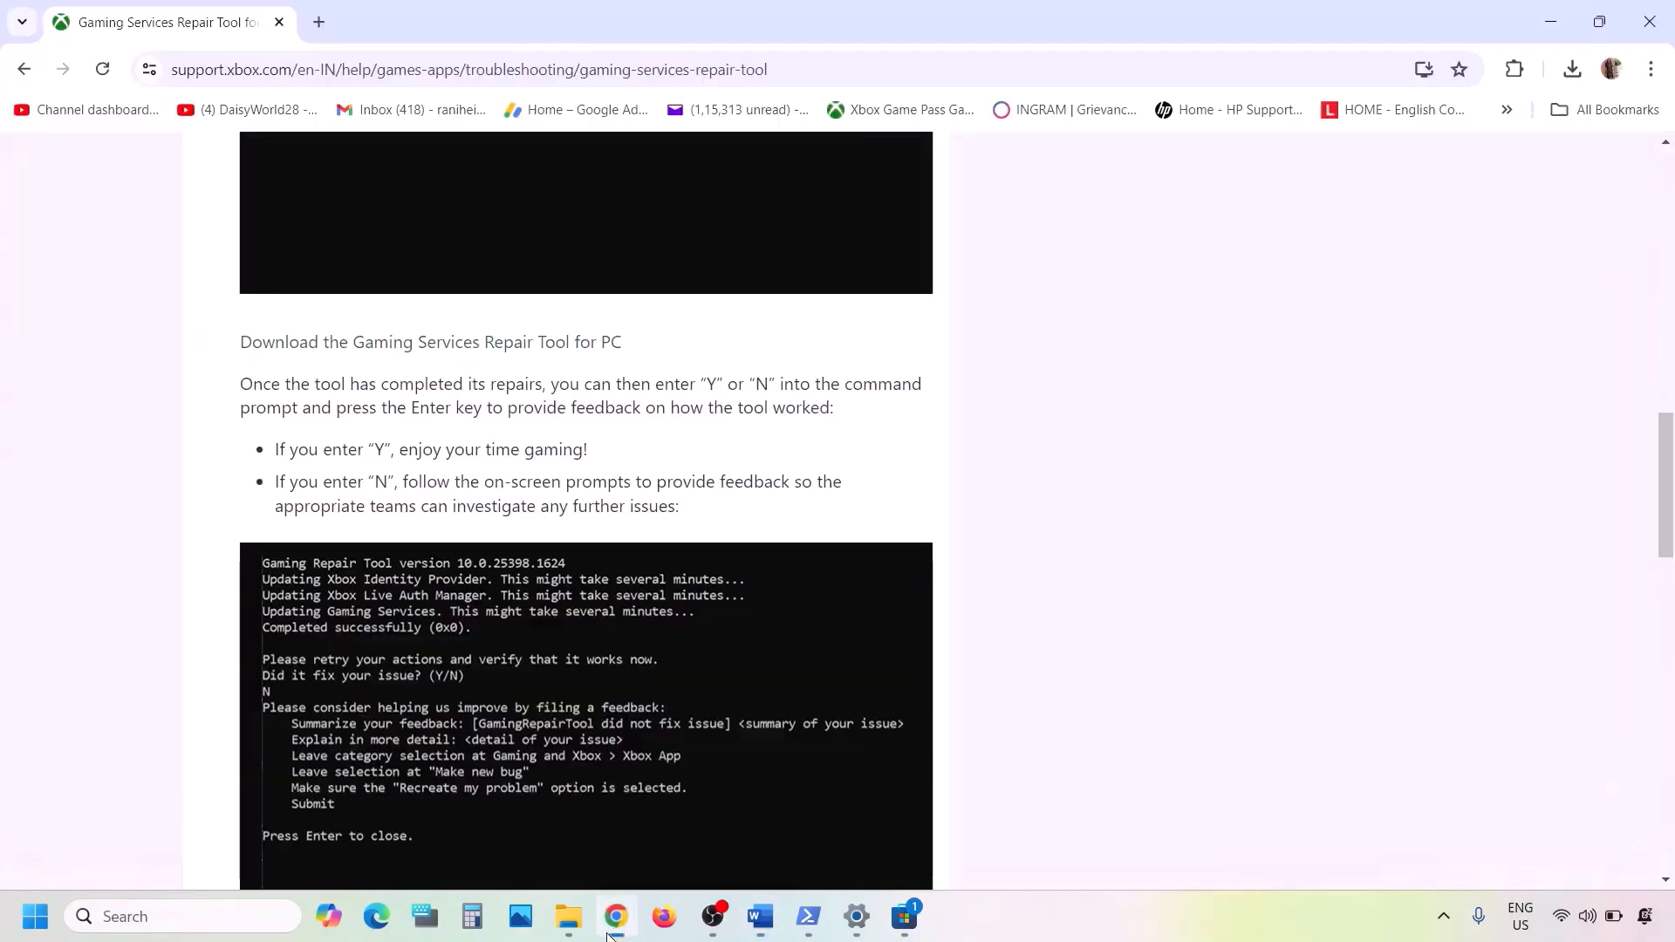
pyautogui.click(333, 21)
pyautogui.hotkey('ctrl', 'v')
pyautogui.press('Return')
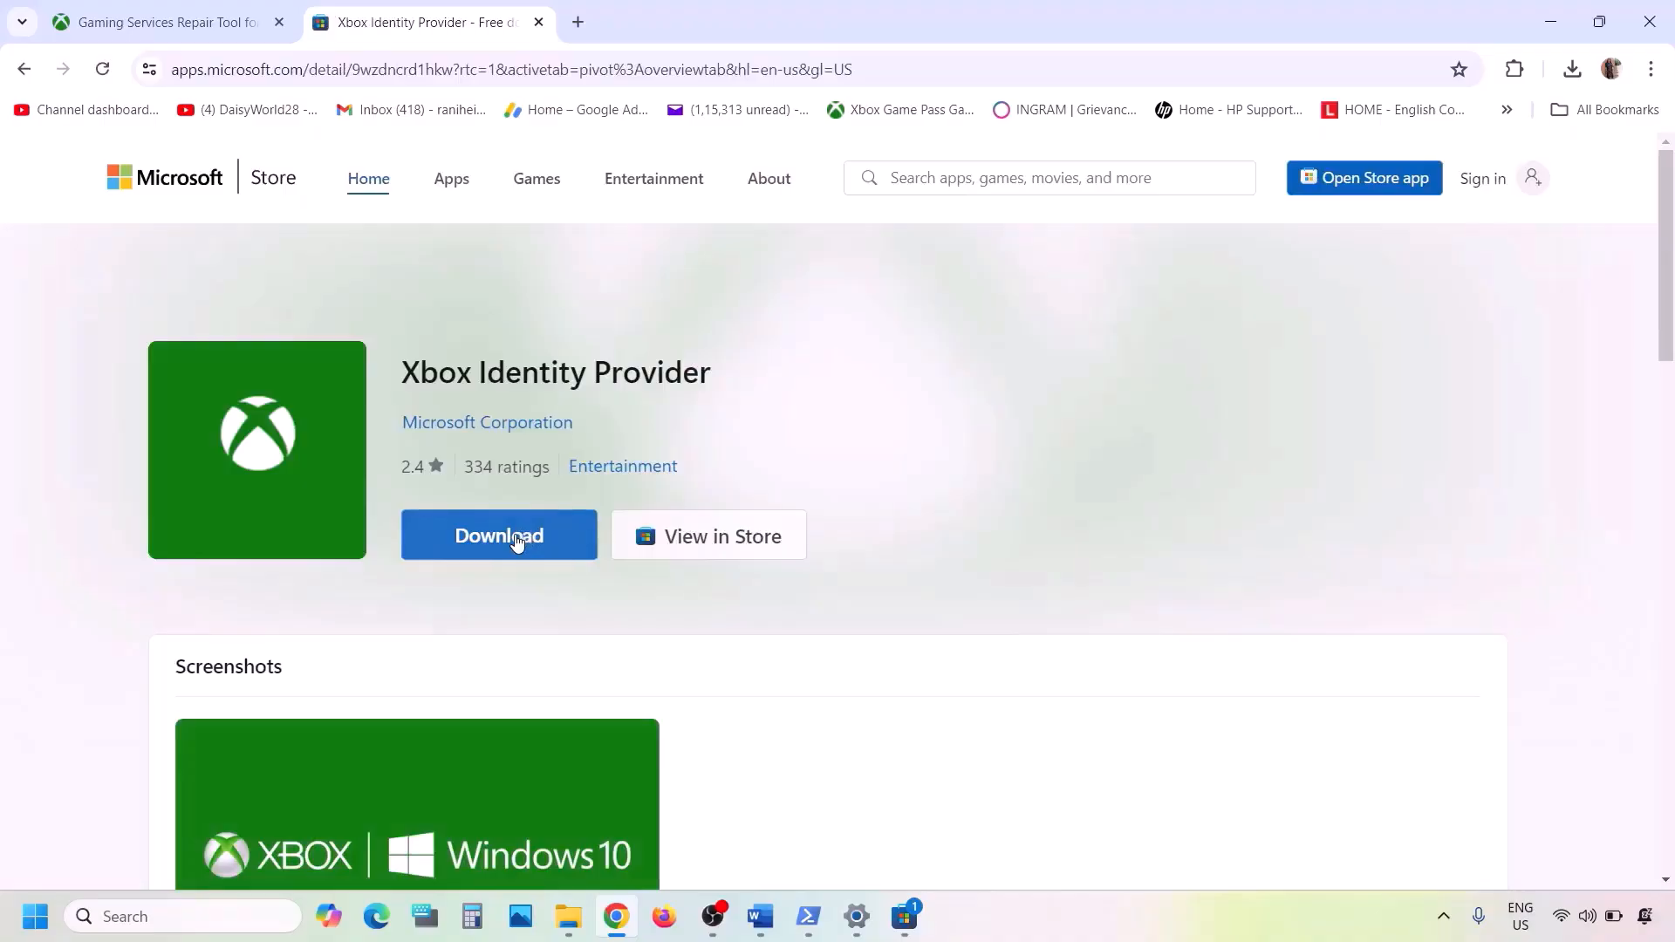
pyautogui.click(516, 541)
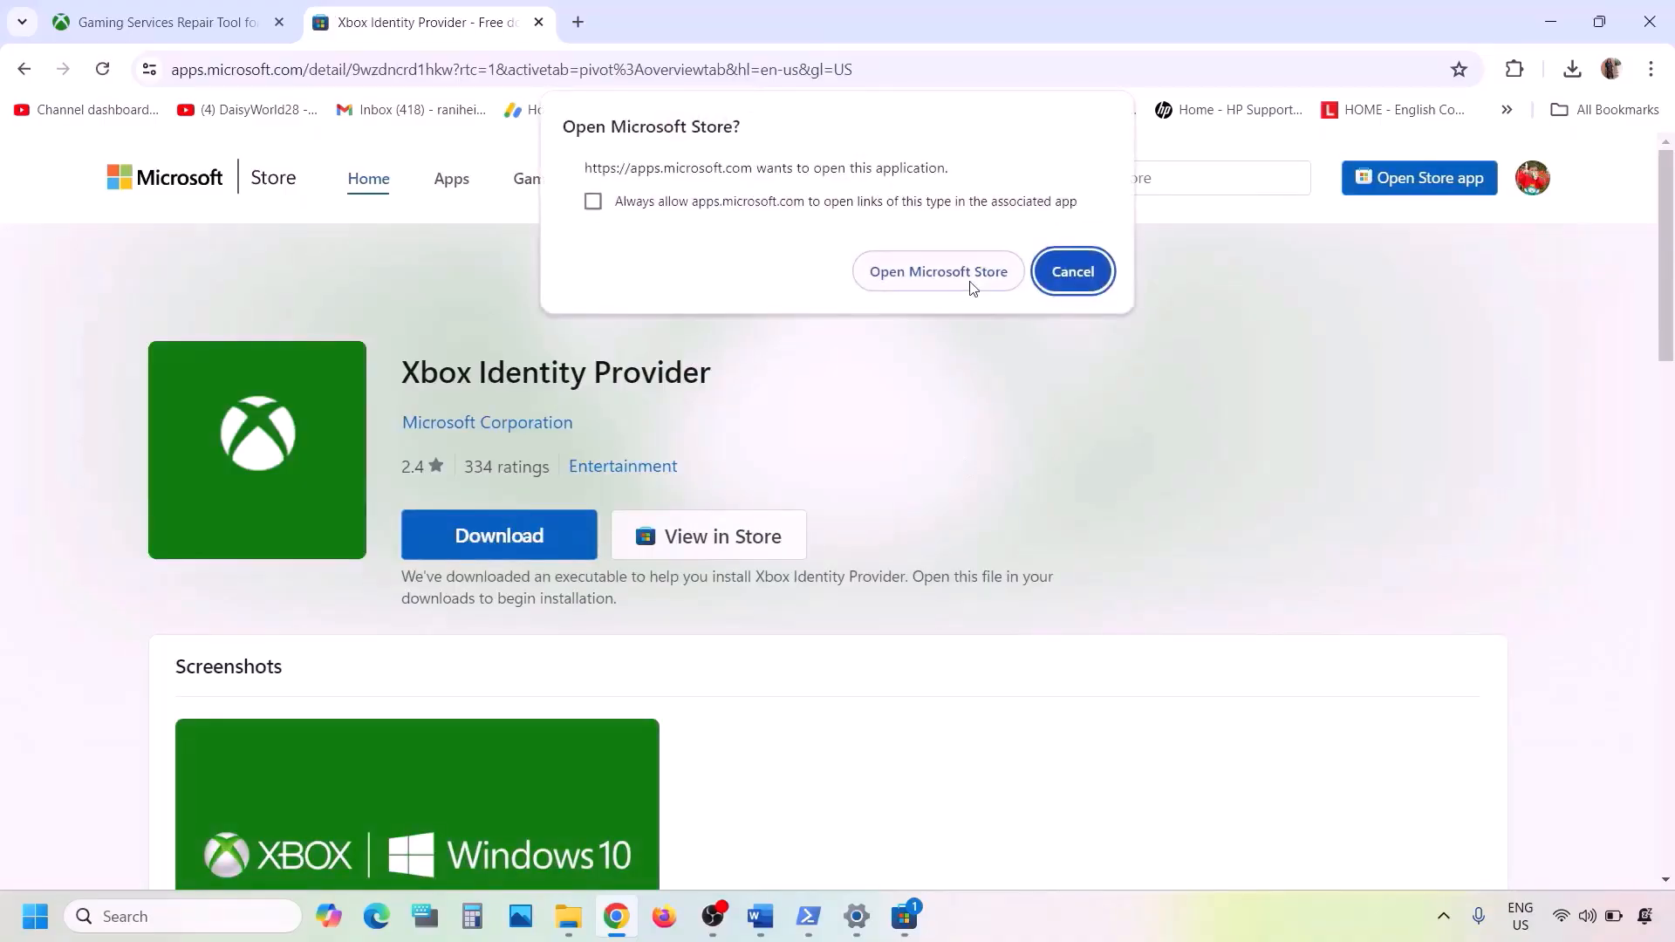
pyautogui.click(951, 284)
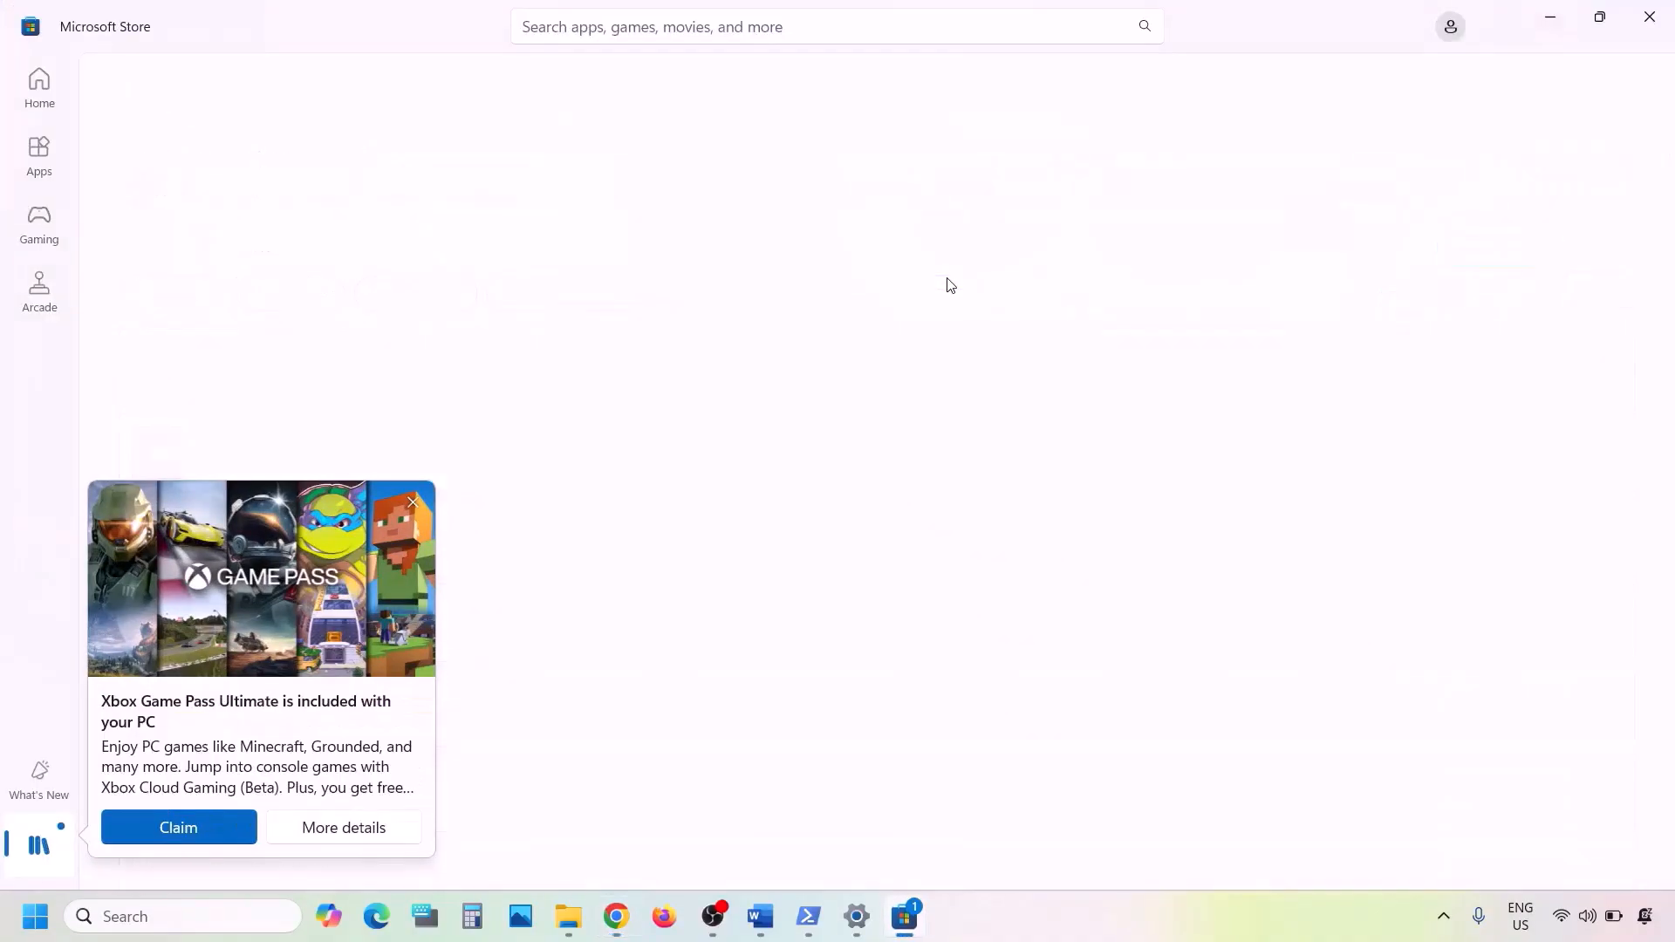
pyautogui.click(414, 504)
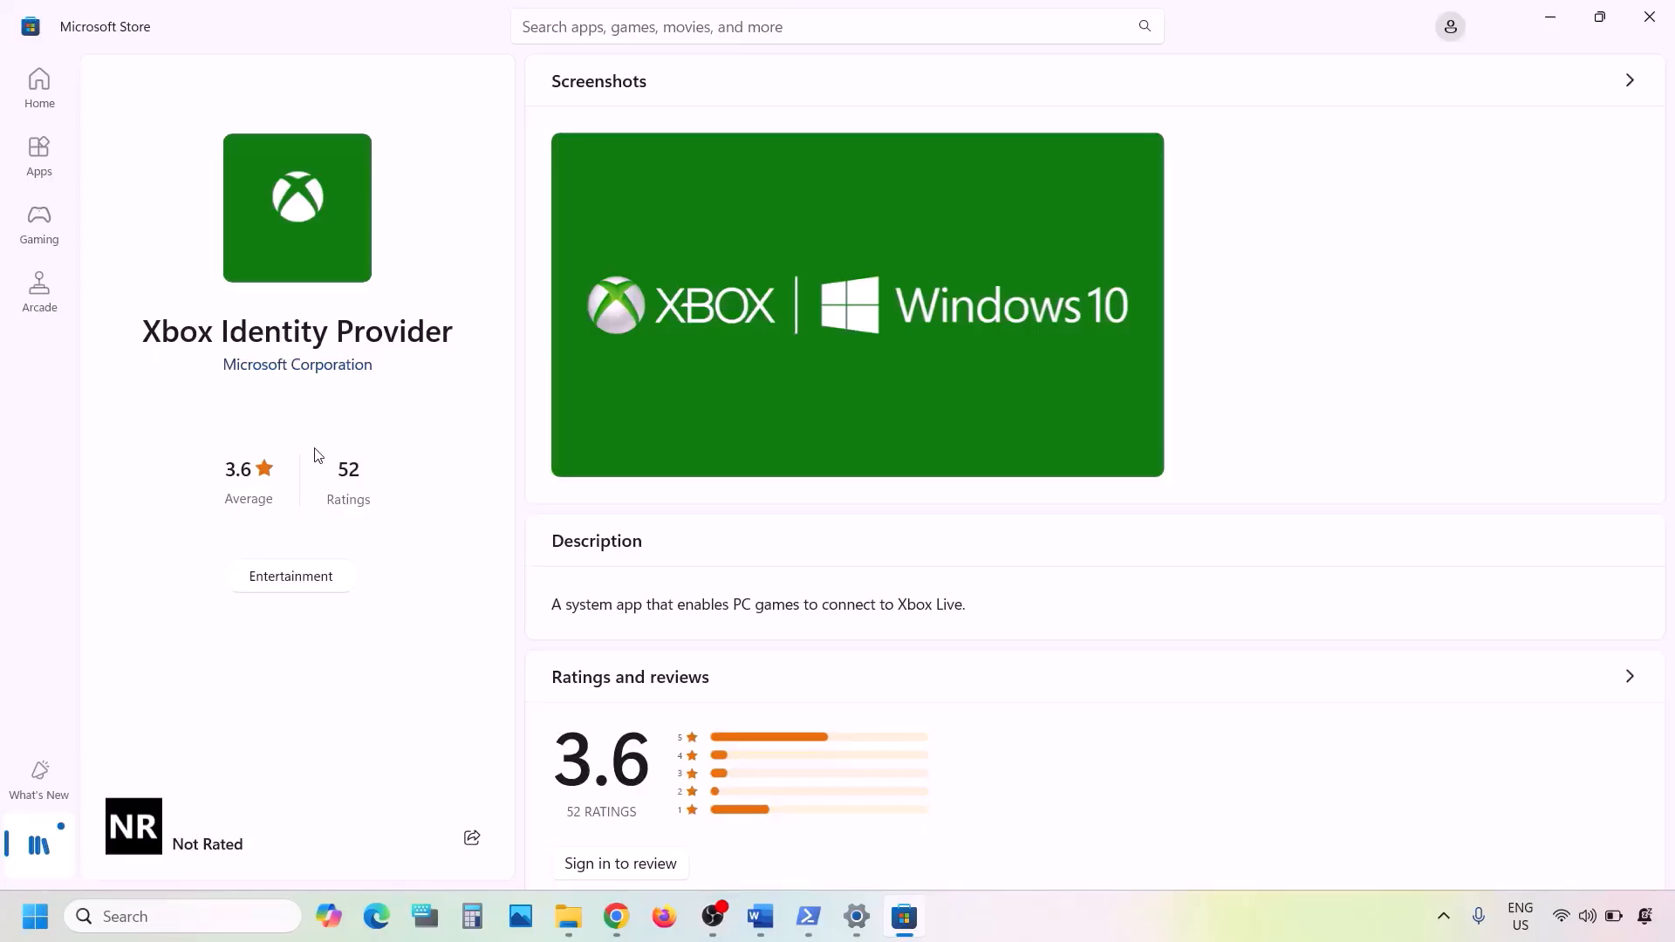
pyautogui.click(760, 916)
pyautogui.scroll(-5, 630, 548)
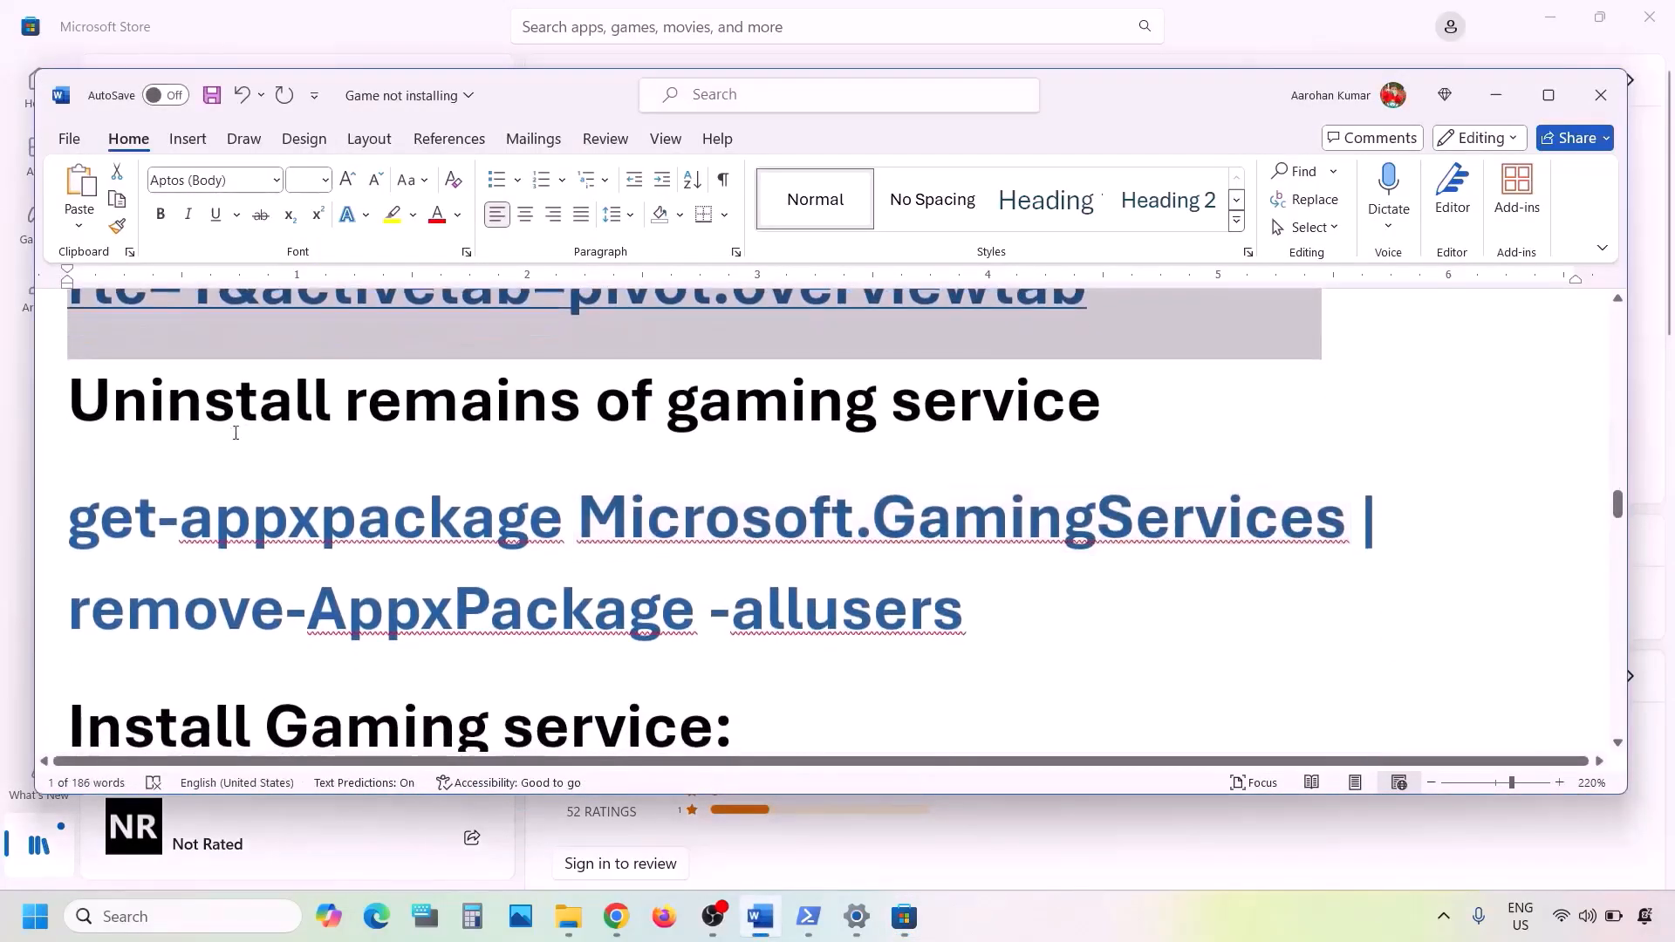
# - Copy the Microsoft.GamingServices removal command from the Word notes
pyautogui.tripleClick(995, 385)
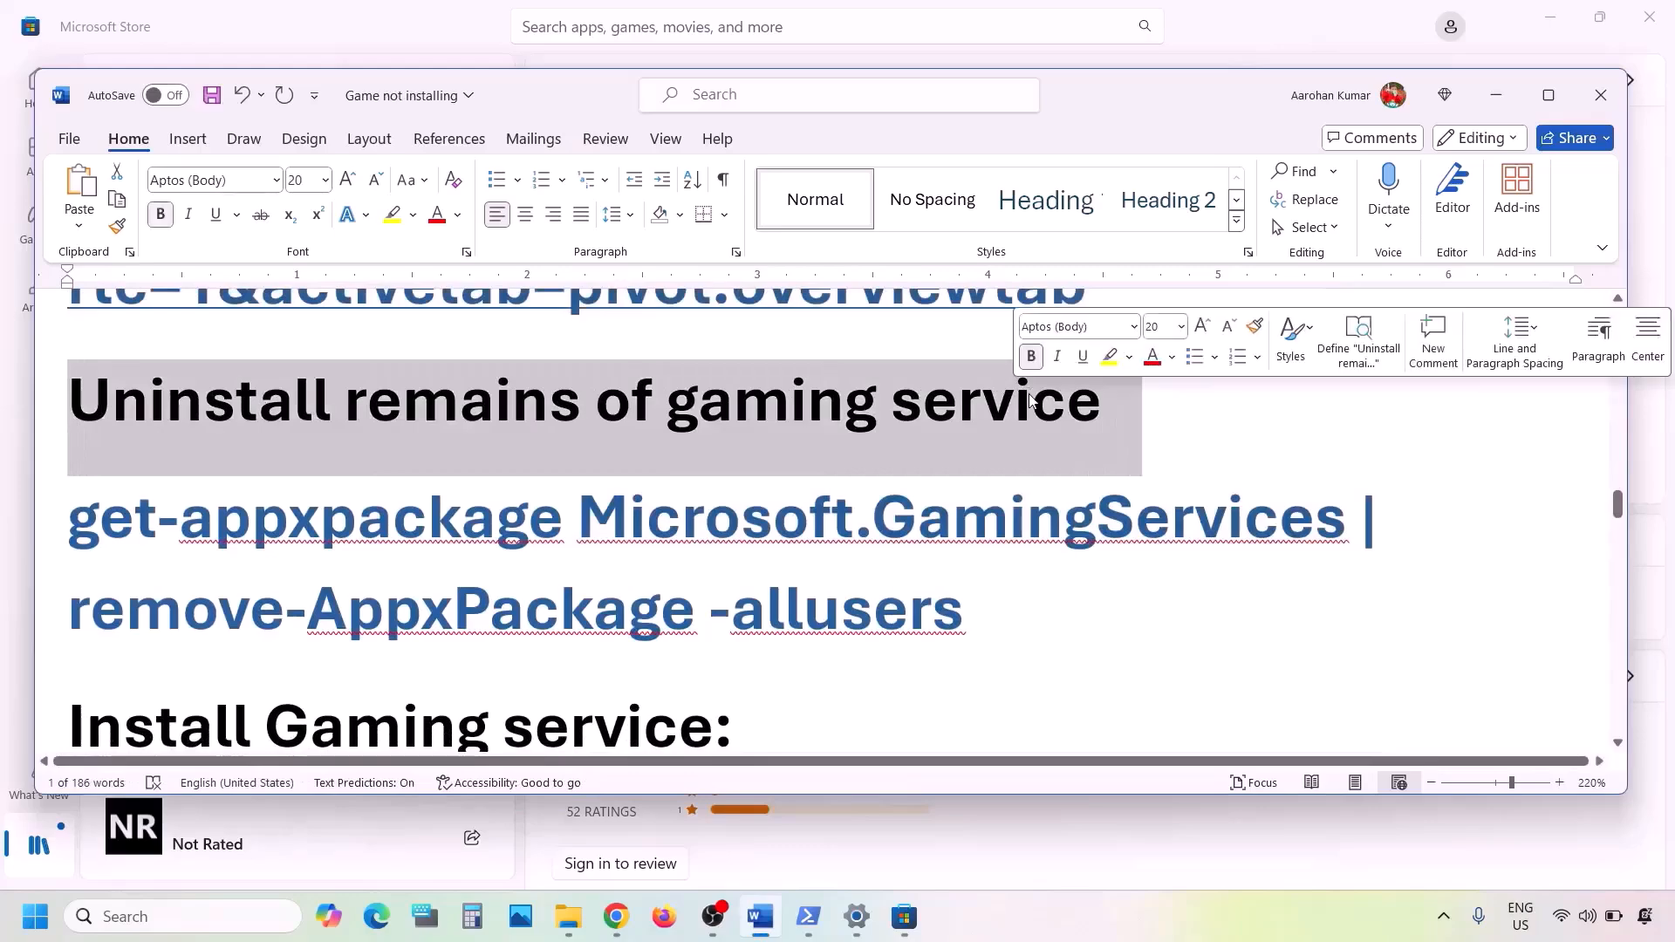
pyautogui.moveTo(993, 606); pyautogui.dragTo(117, 534)
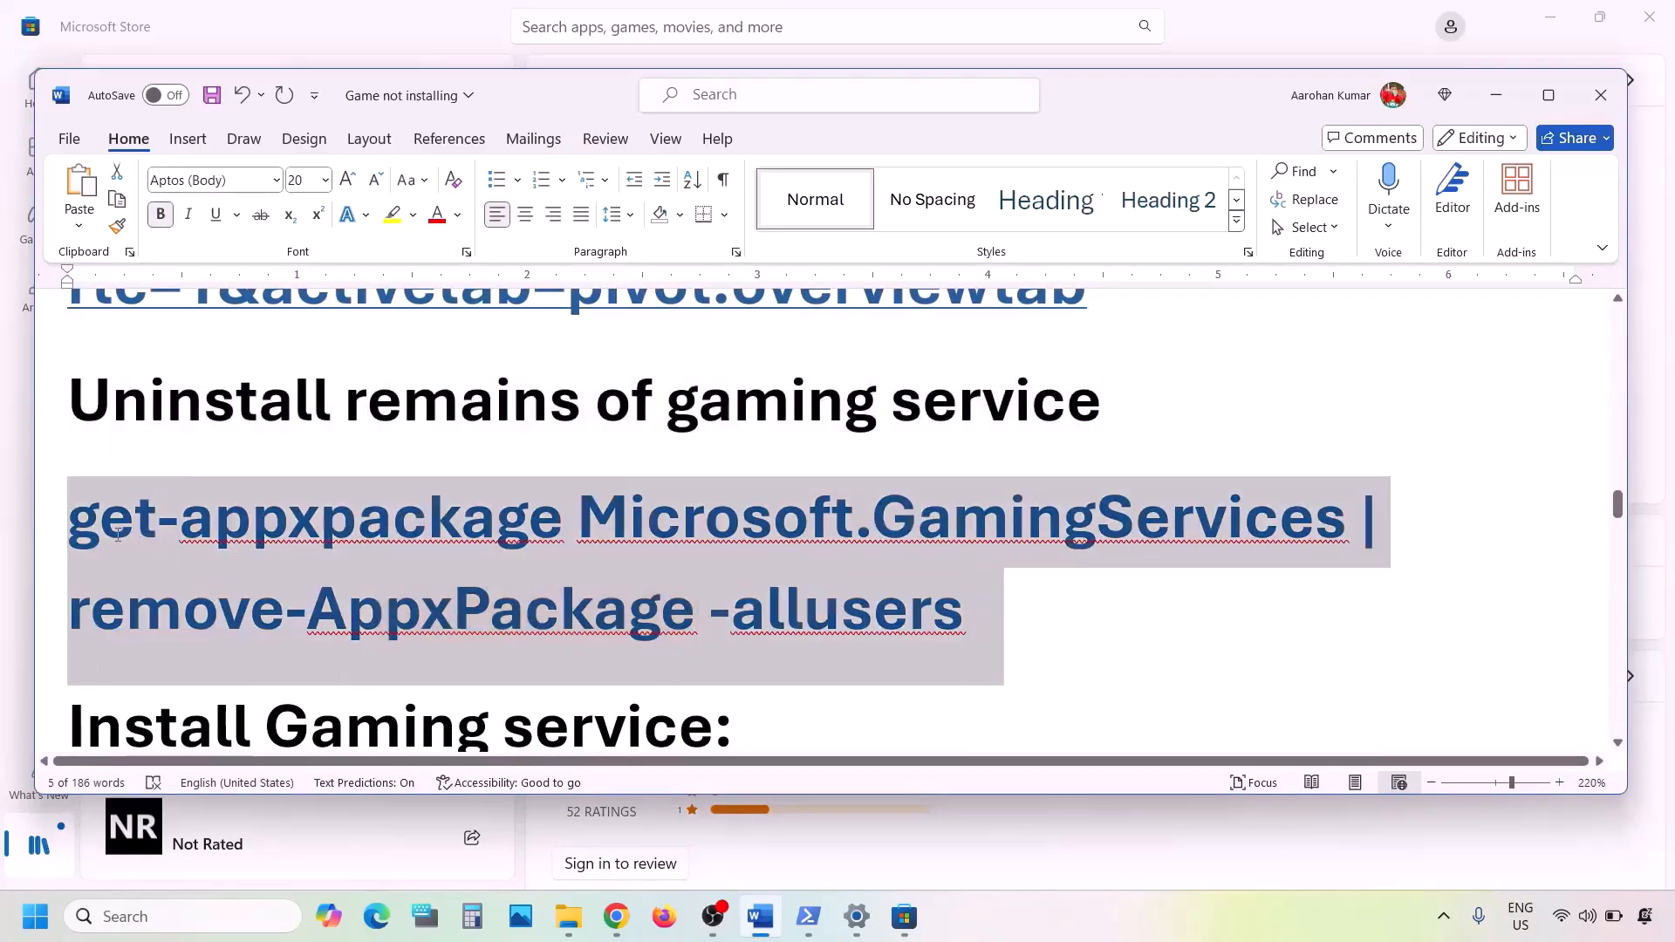
pyautogui.rightClick(293, 583)
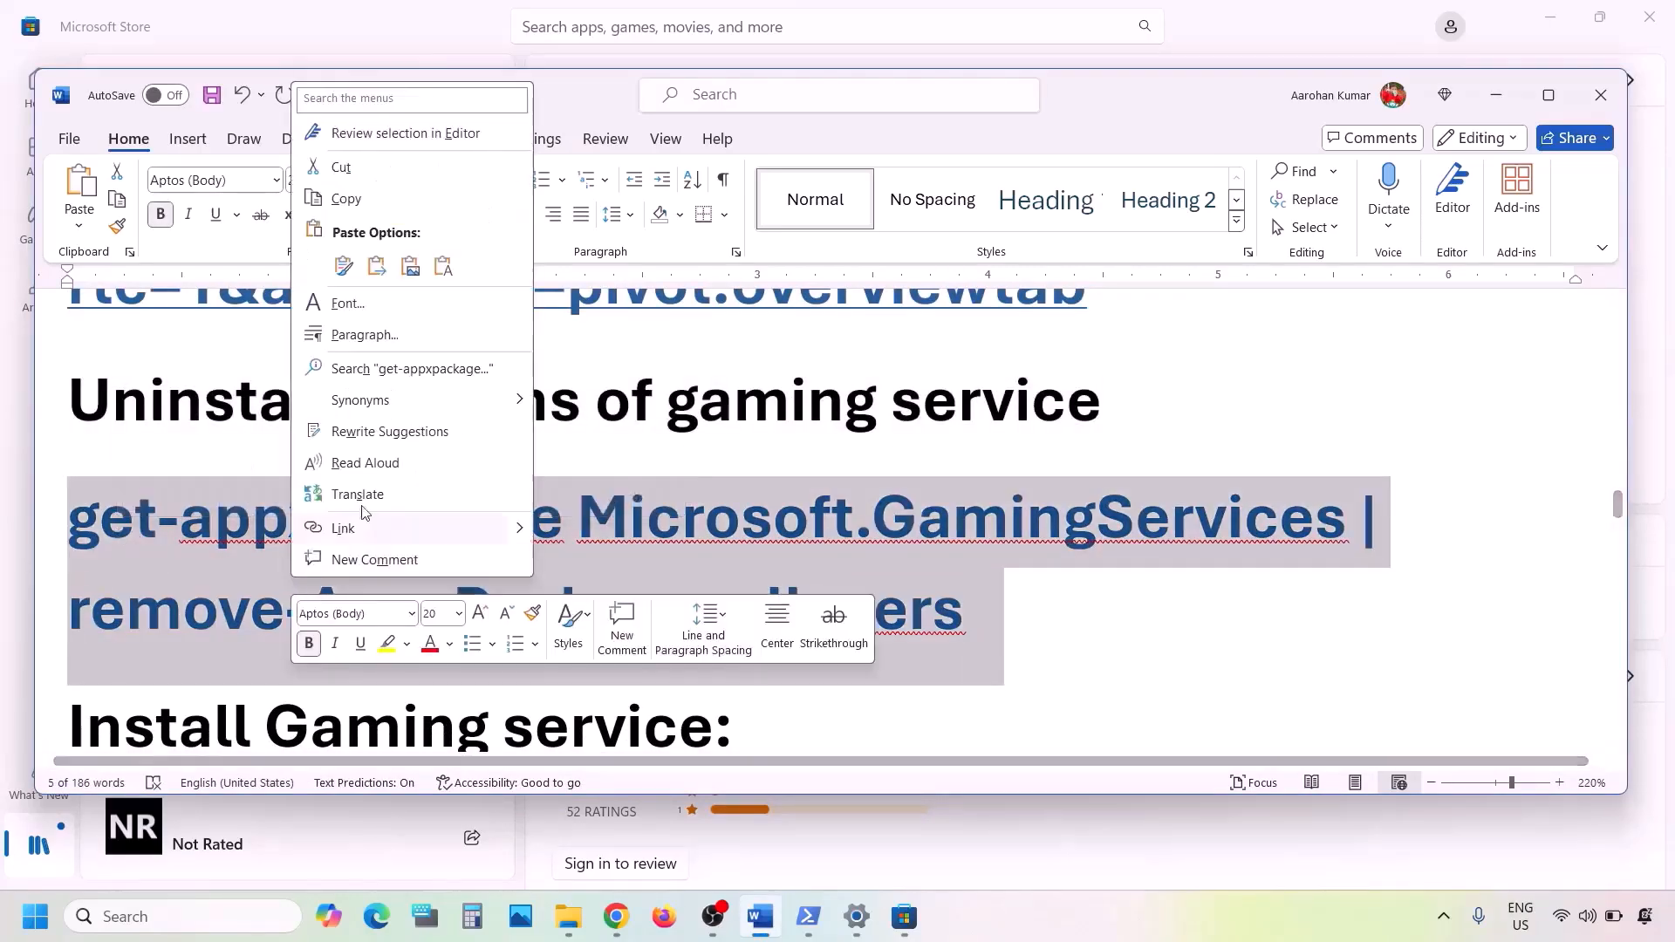
pyautogui.click(354, 201)
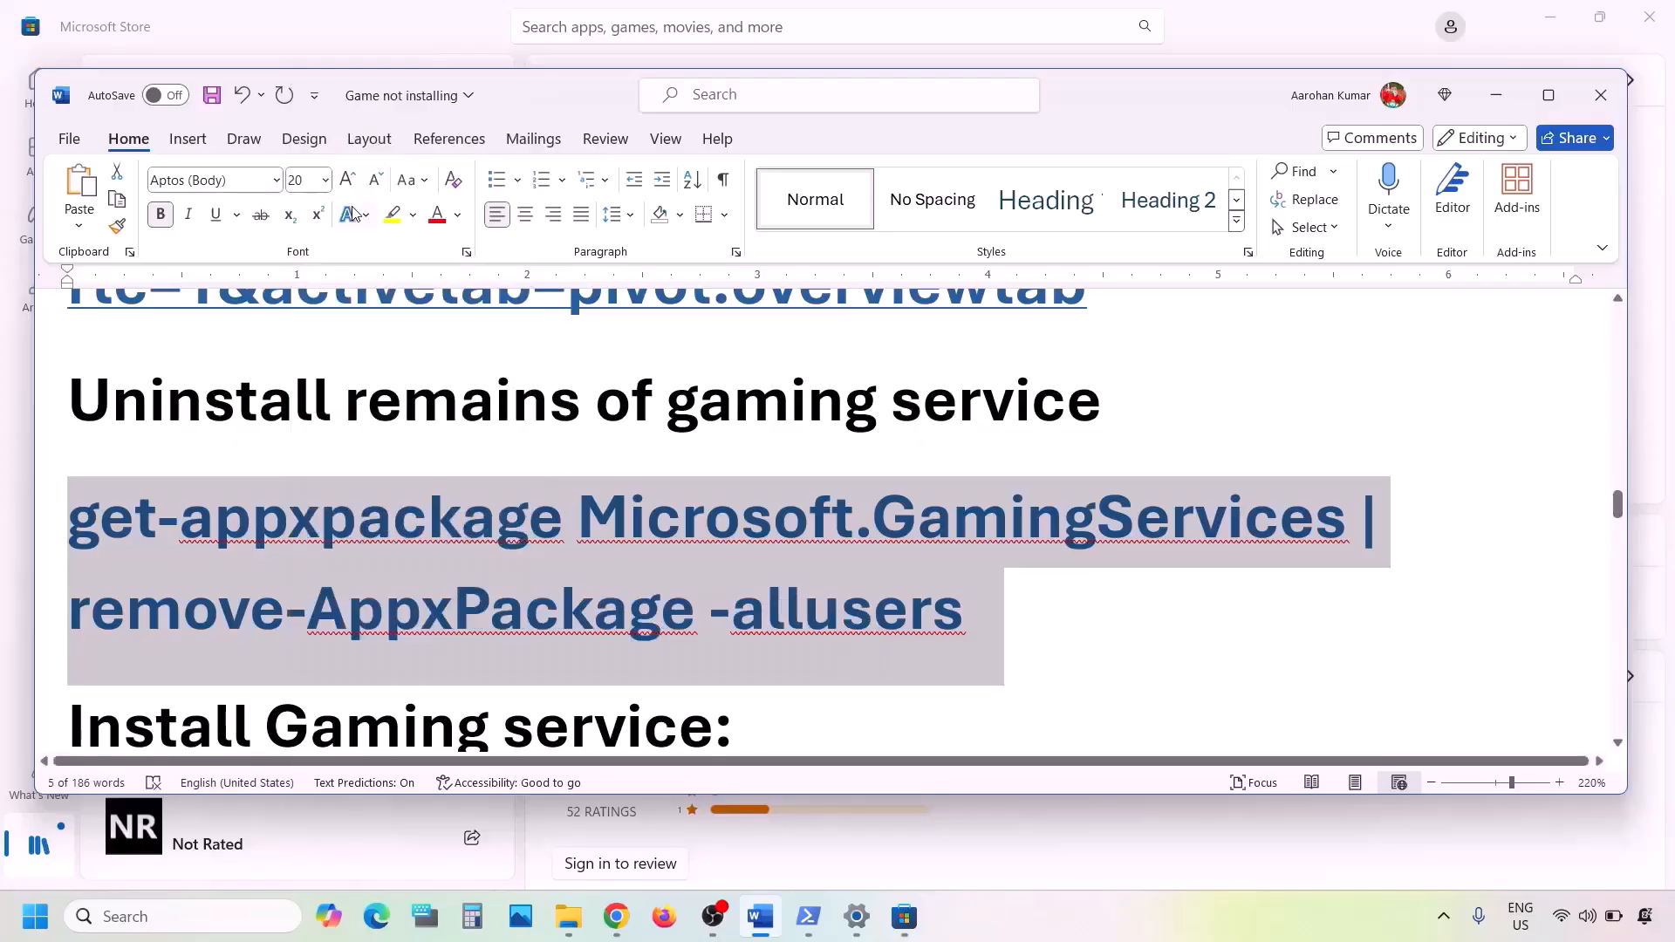
# - Run the removal command in Windows PowerShell as administrator
pyautogui.click(194, 912)
pyautogui.write('po')
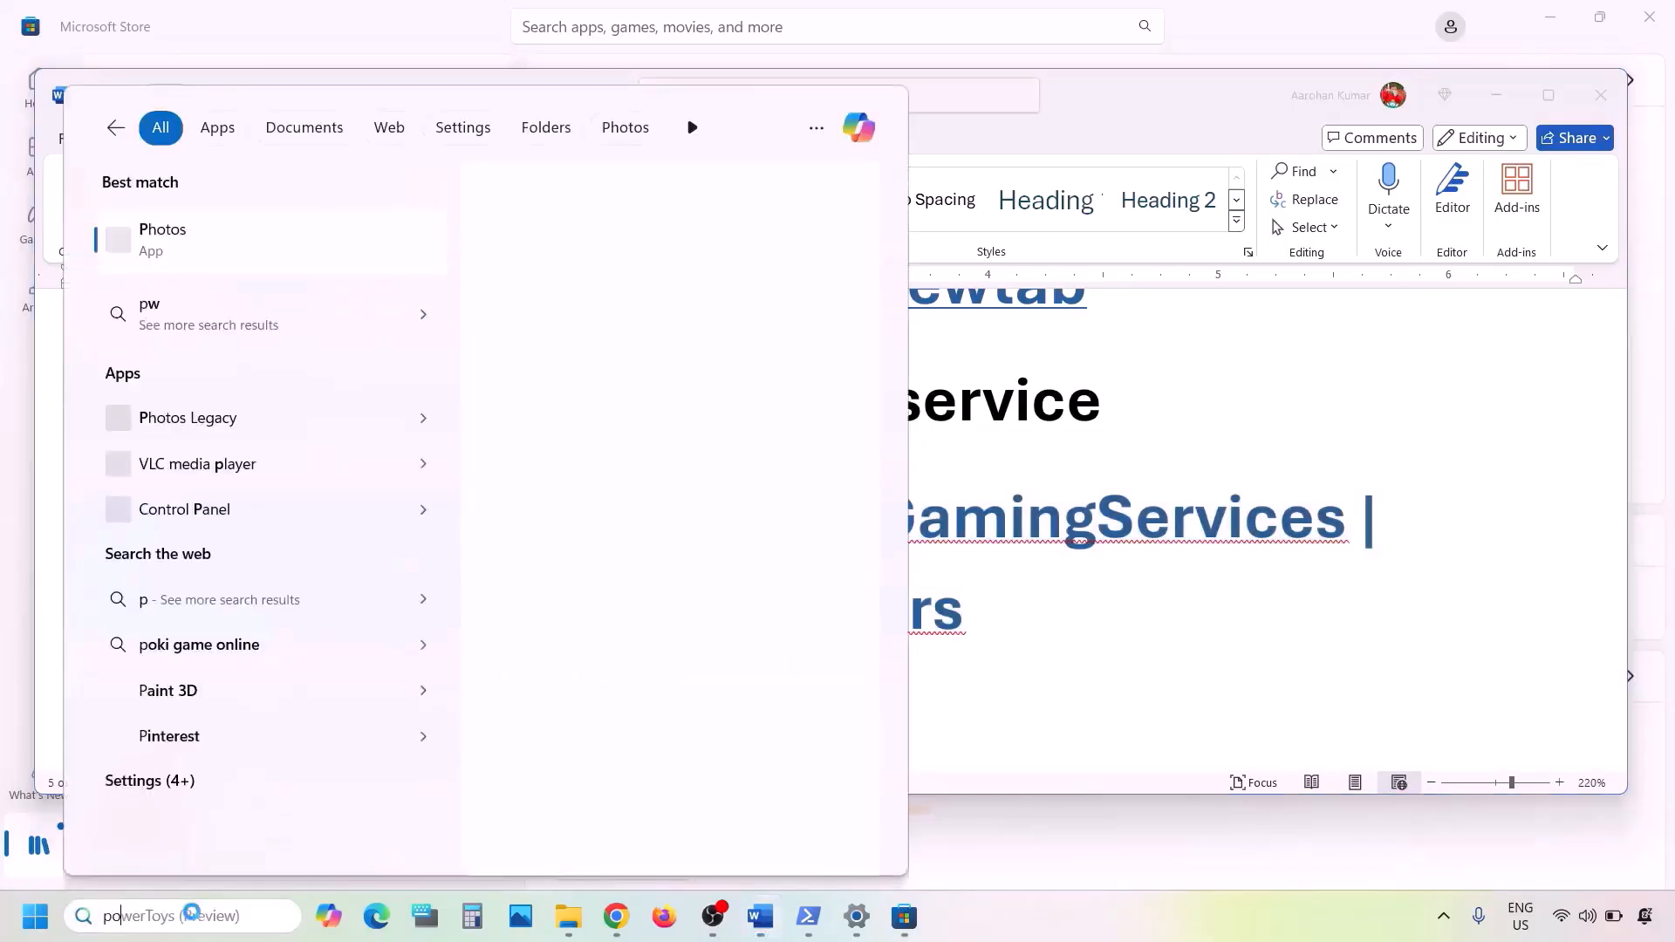
pyautogui.write('wershell')
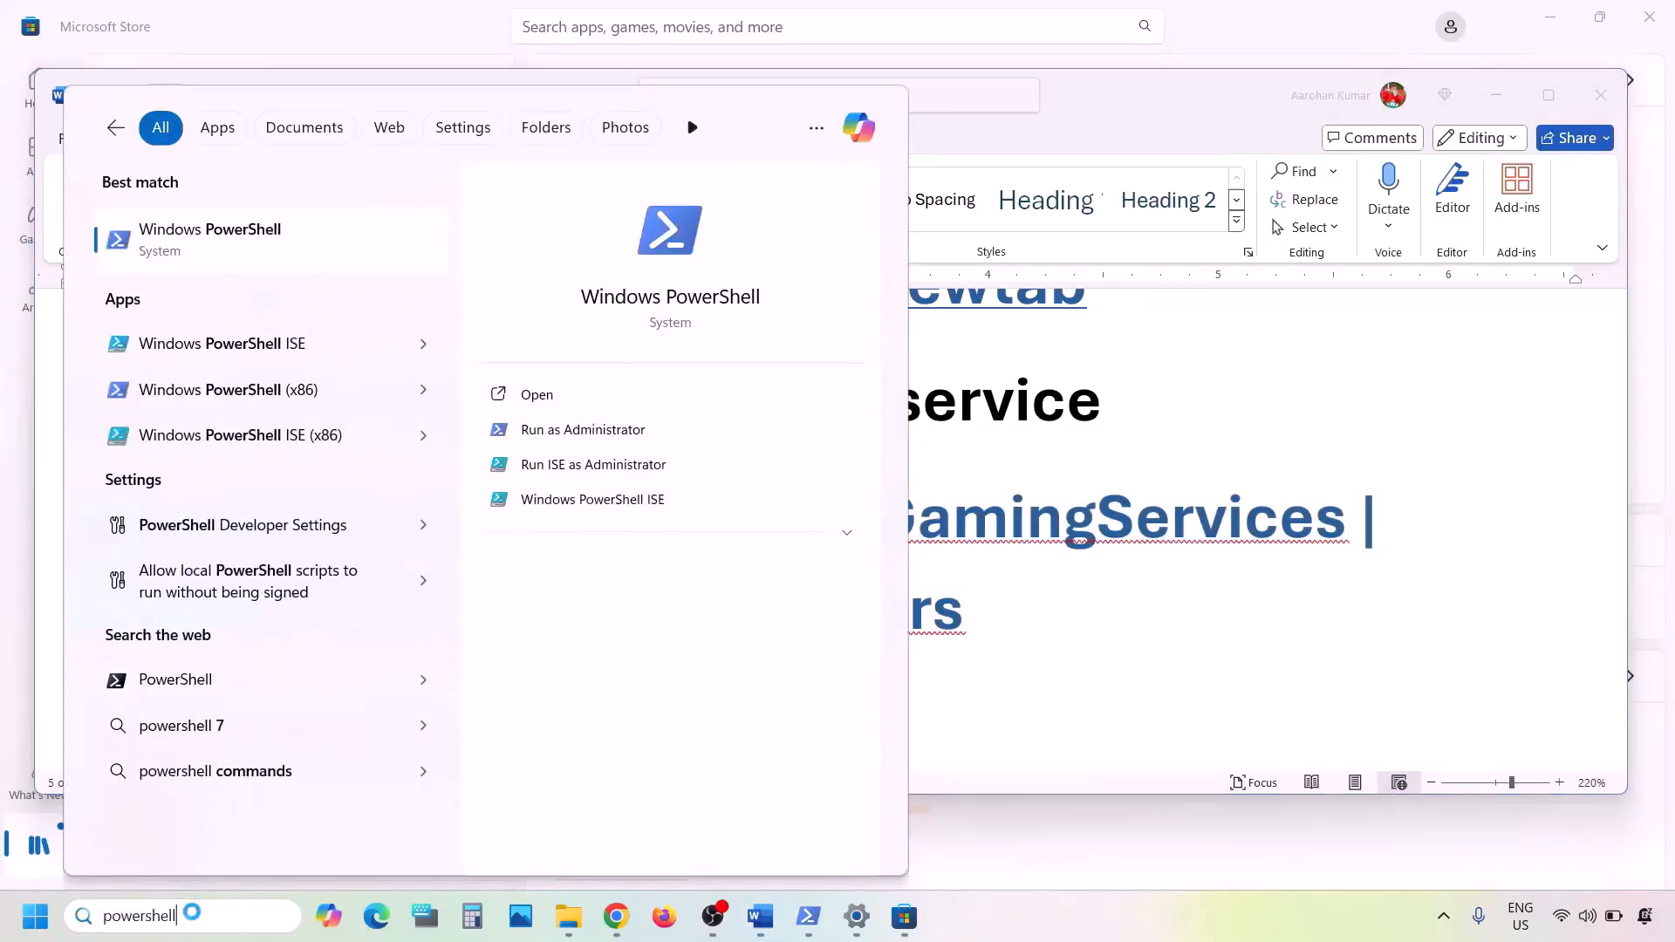
pyautogui.rightClick(294, 259)
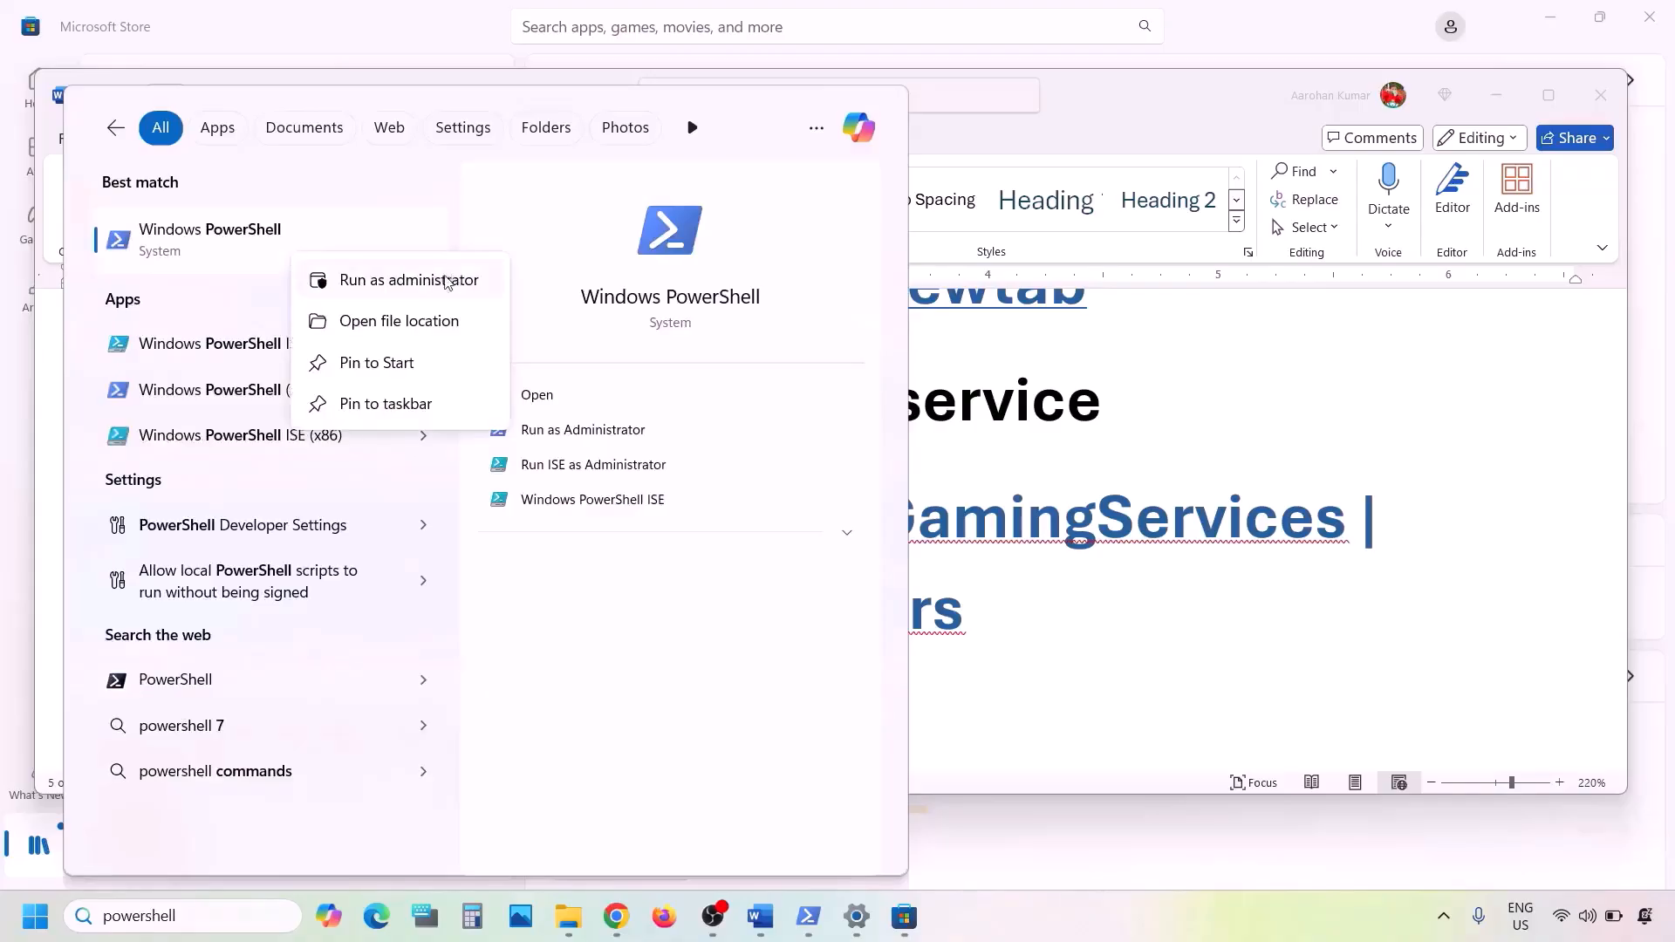
pyautogui.click(408, 281)
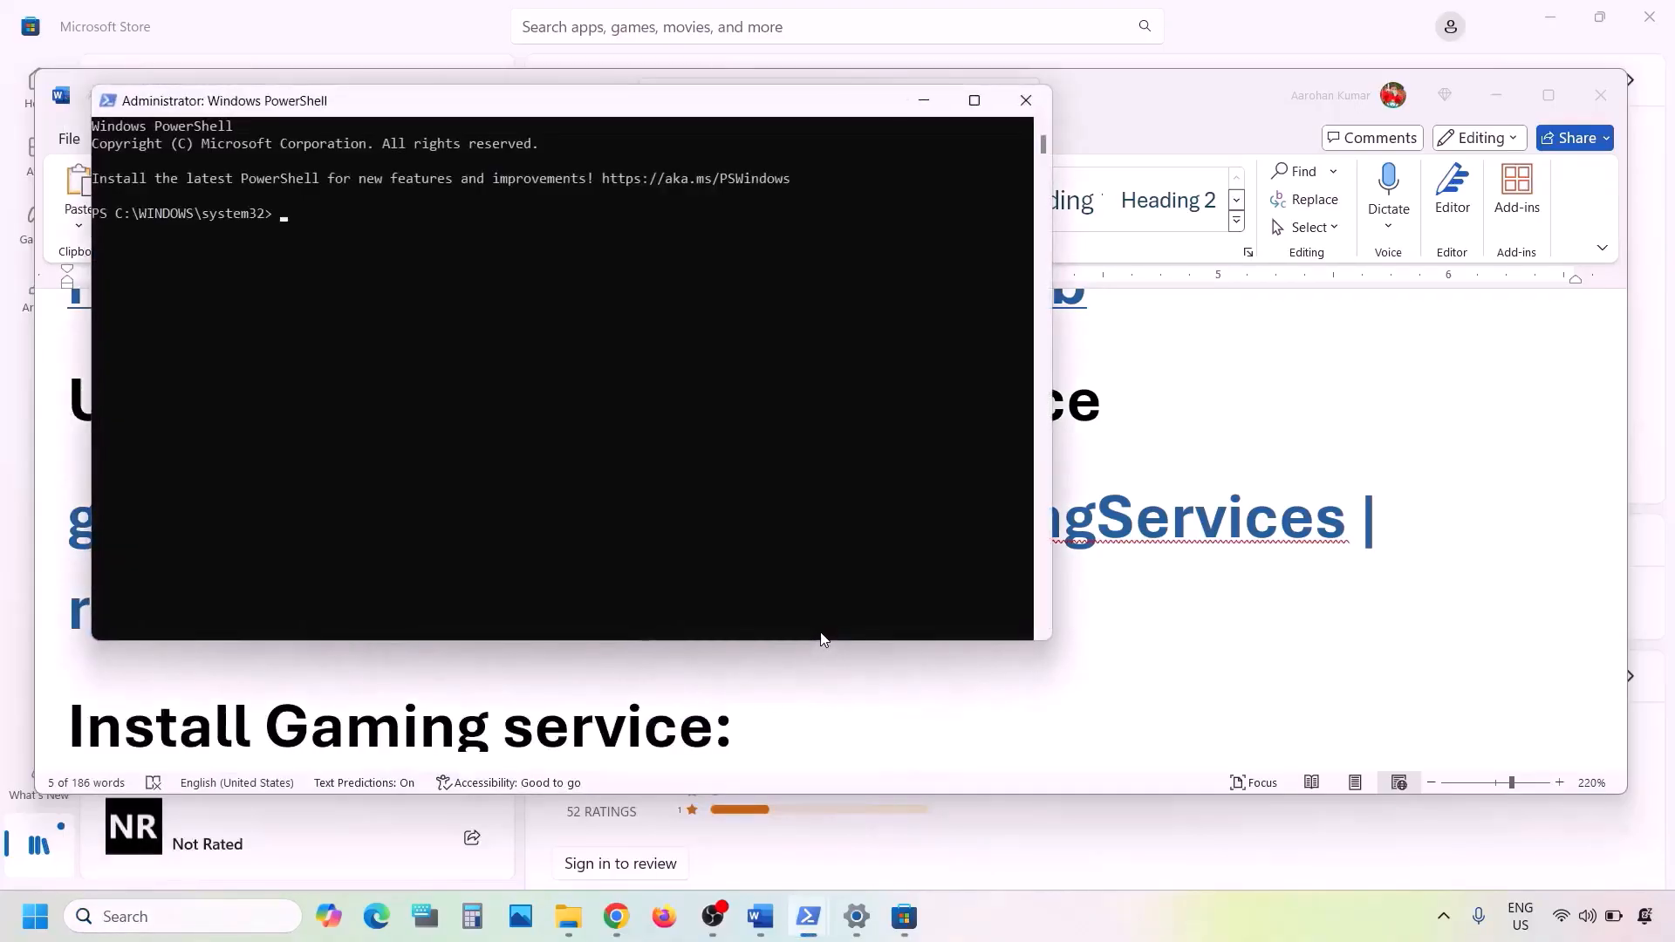
pyautogui.hotkey('ctrl', 'v')
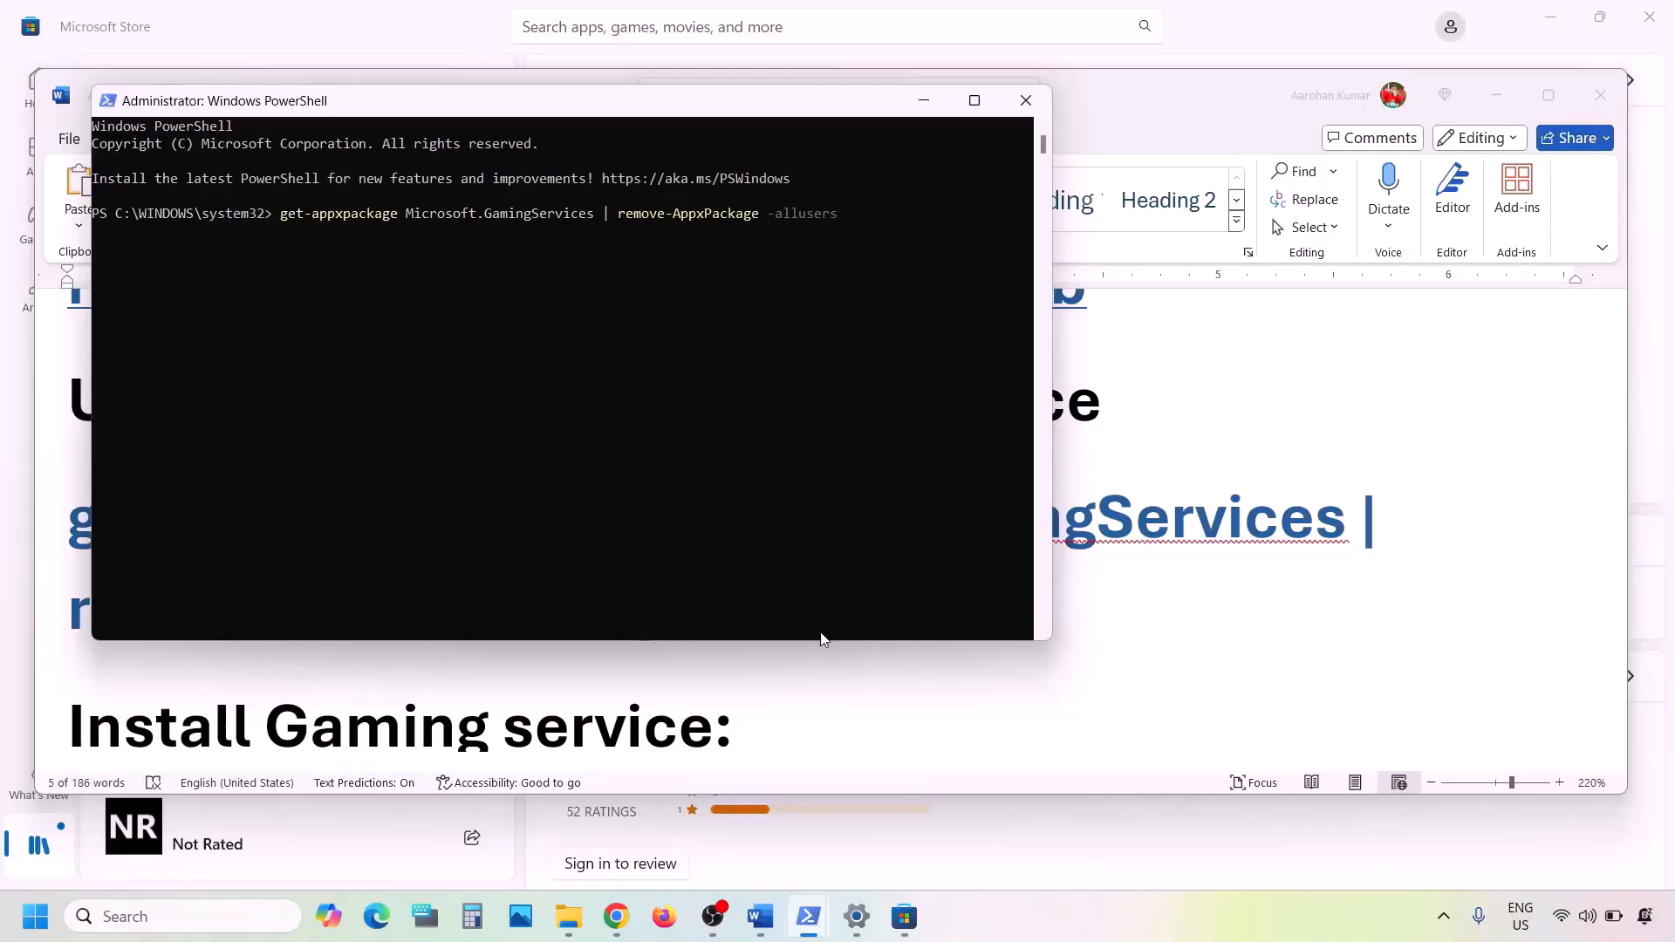
pyautogui.press('Return')
# - Copy the Gaming Services store command from the notes and return to PowerShell
pyautogui.hotkey('alt', 'Tab')
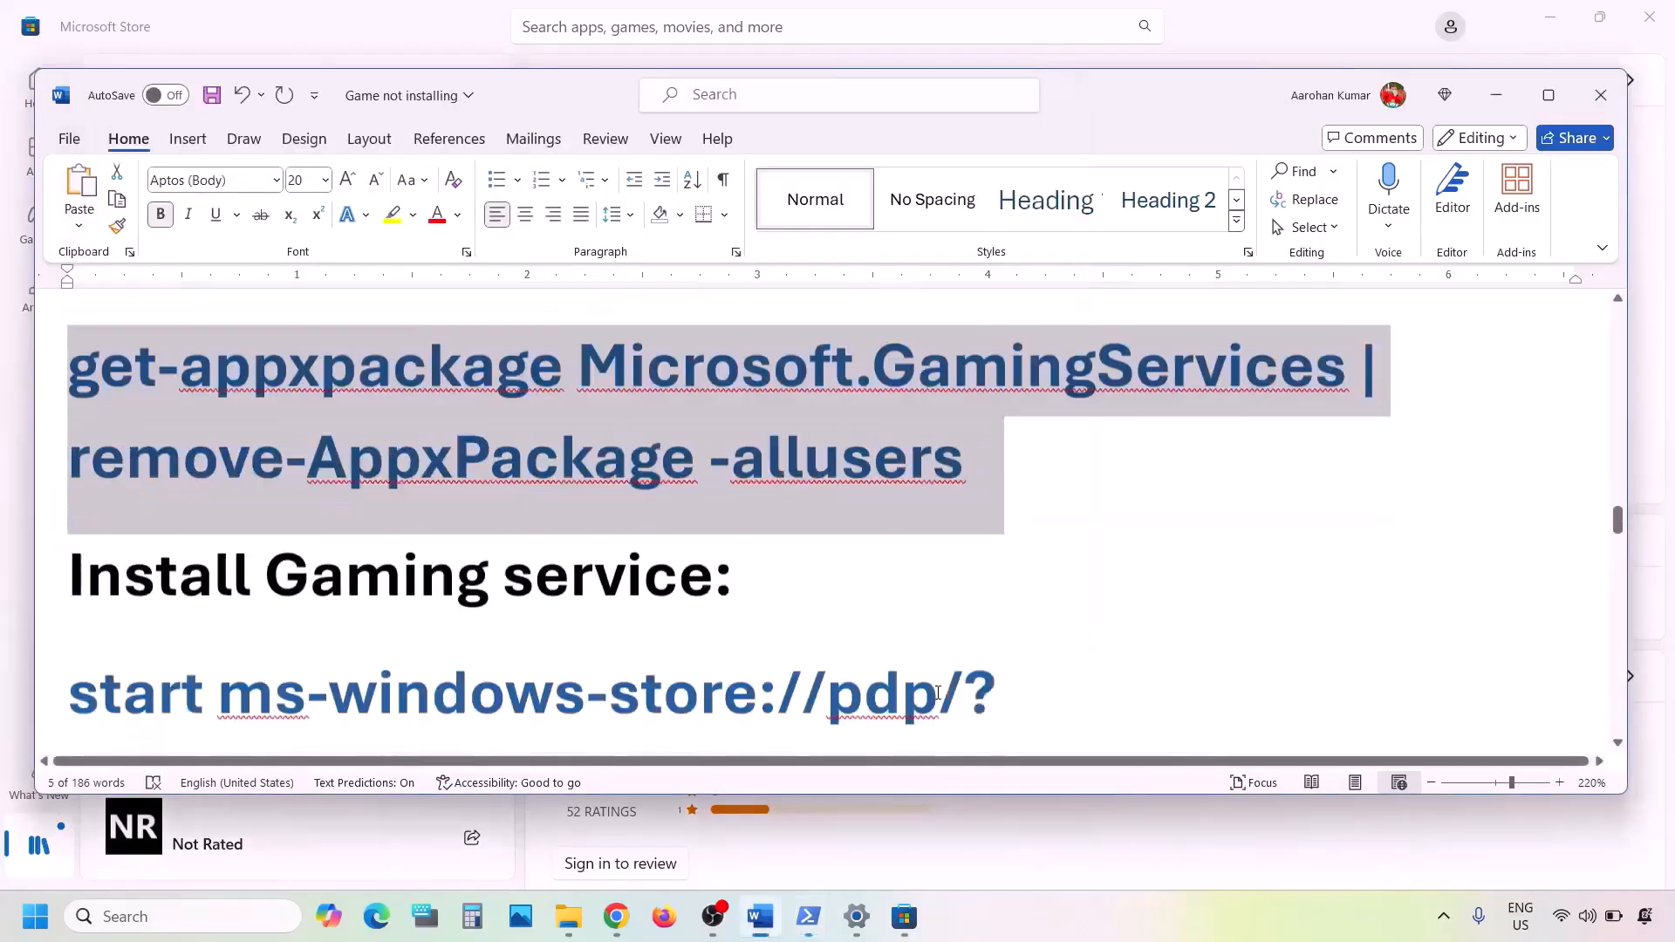
pyautogui.scroll(-2, 938, 696)
pyautogui.moveTo(972, 609); pyautogui.dragTo(145, 489)
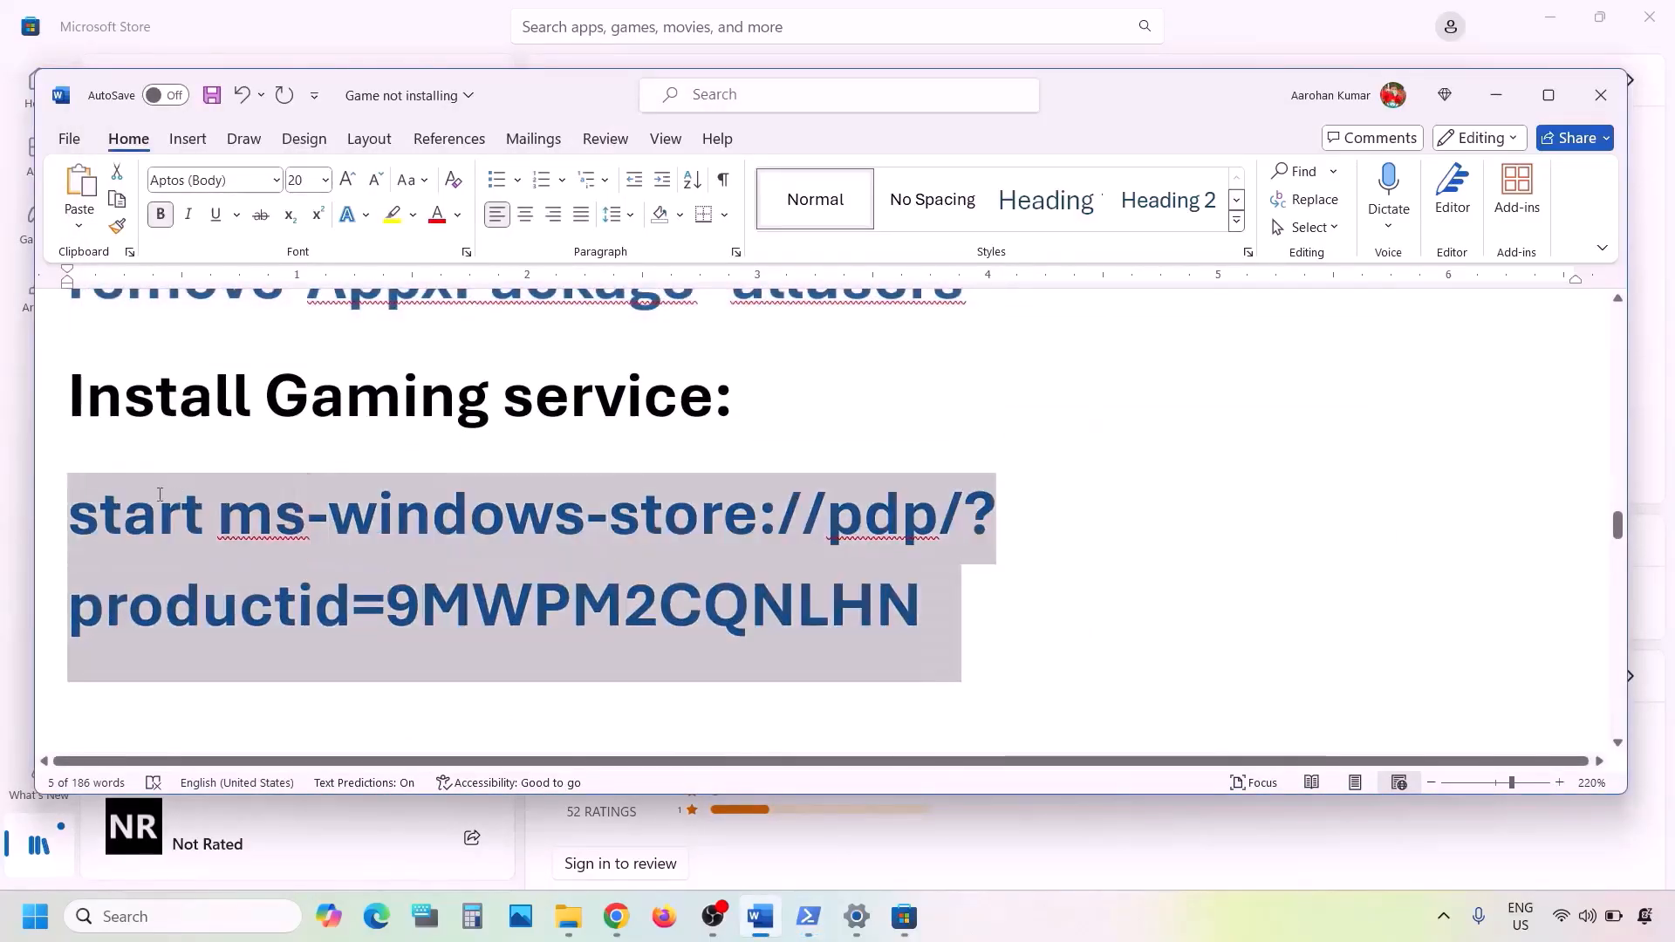
pyautogui.rightClick(145, 488)
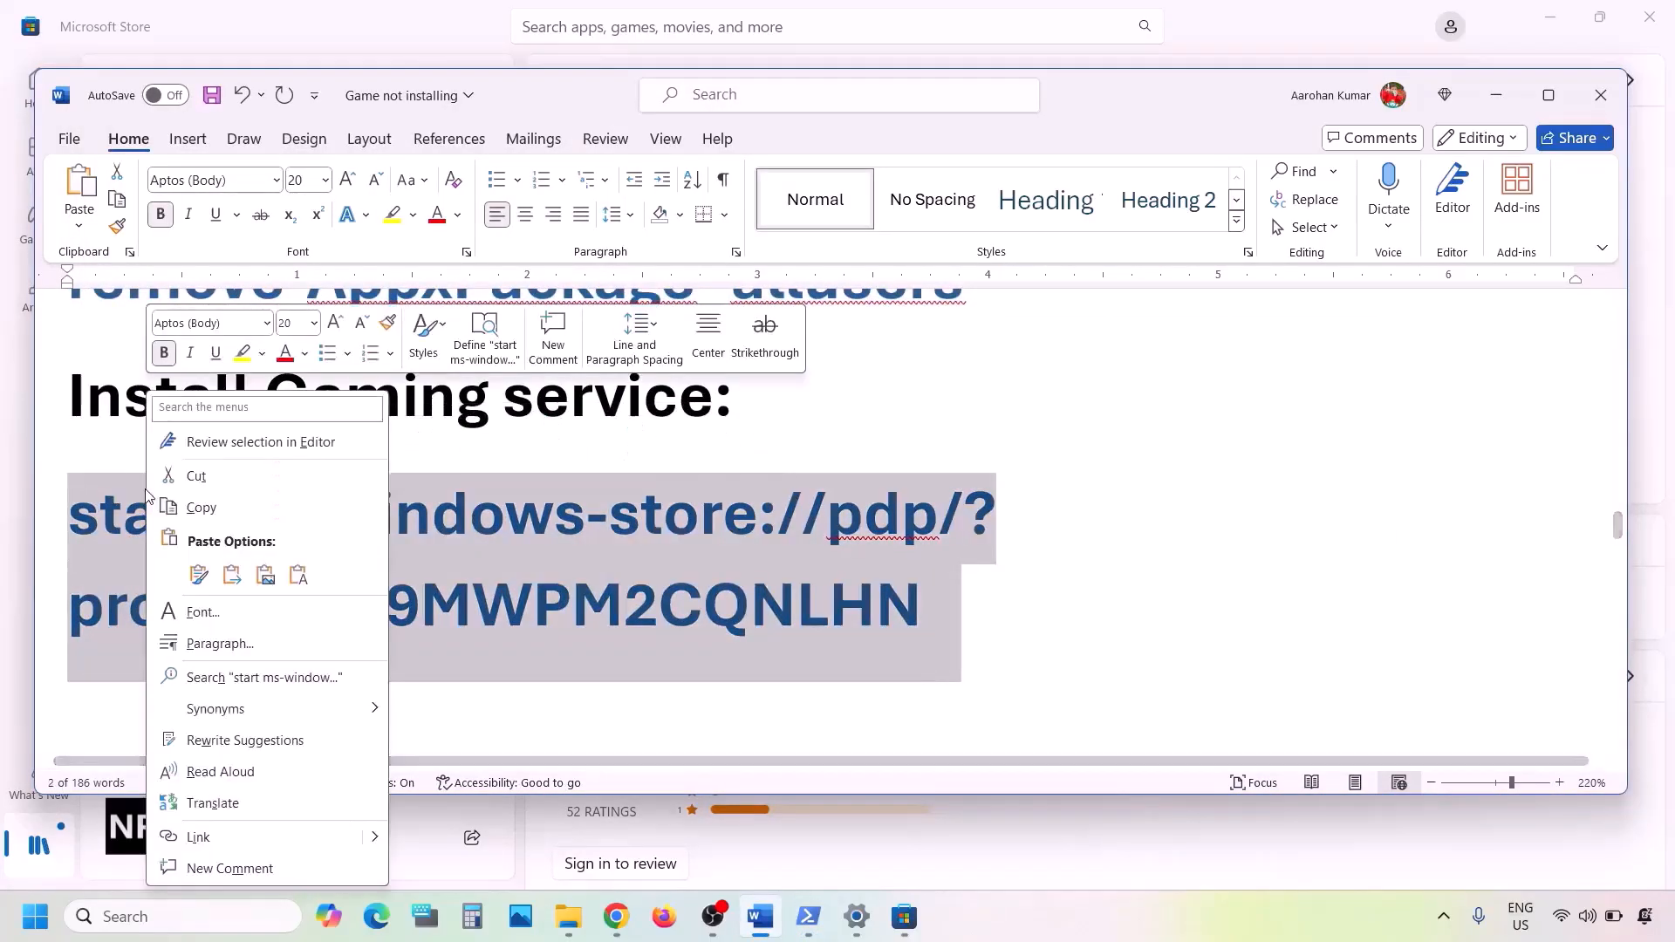
pyautogui.click(209, 506)
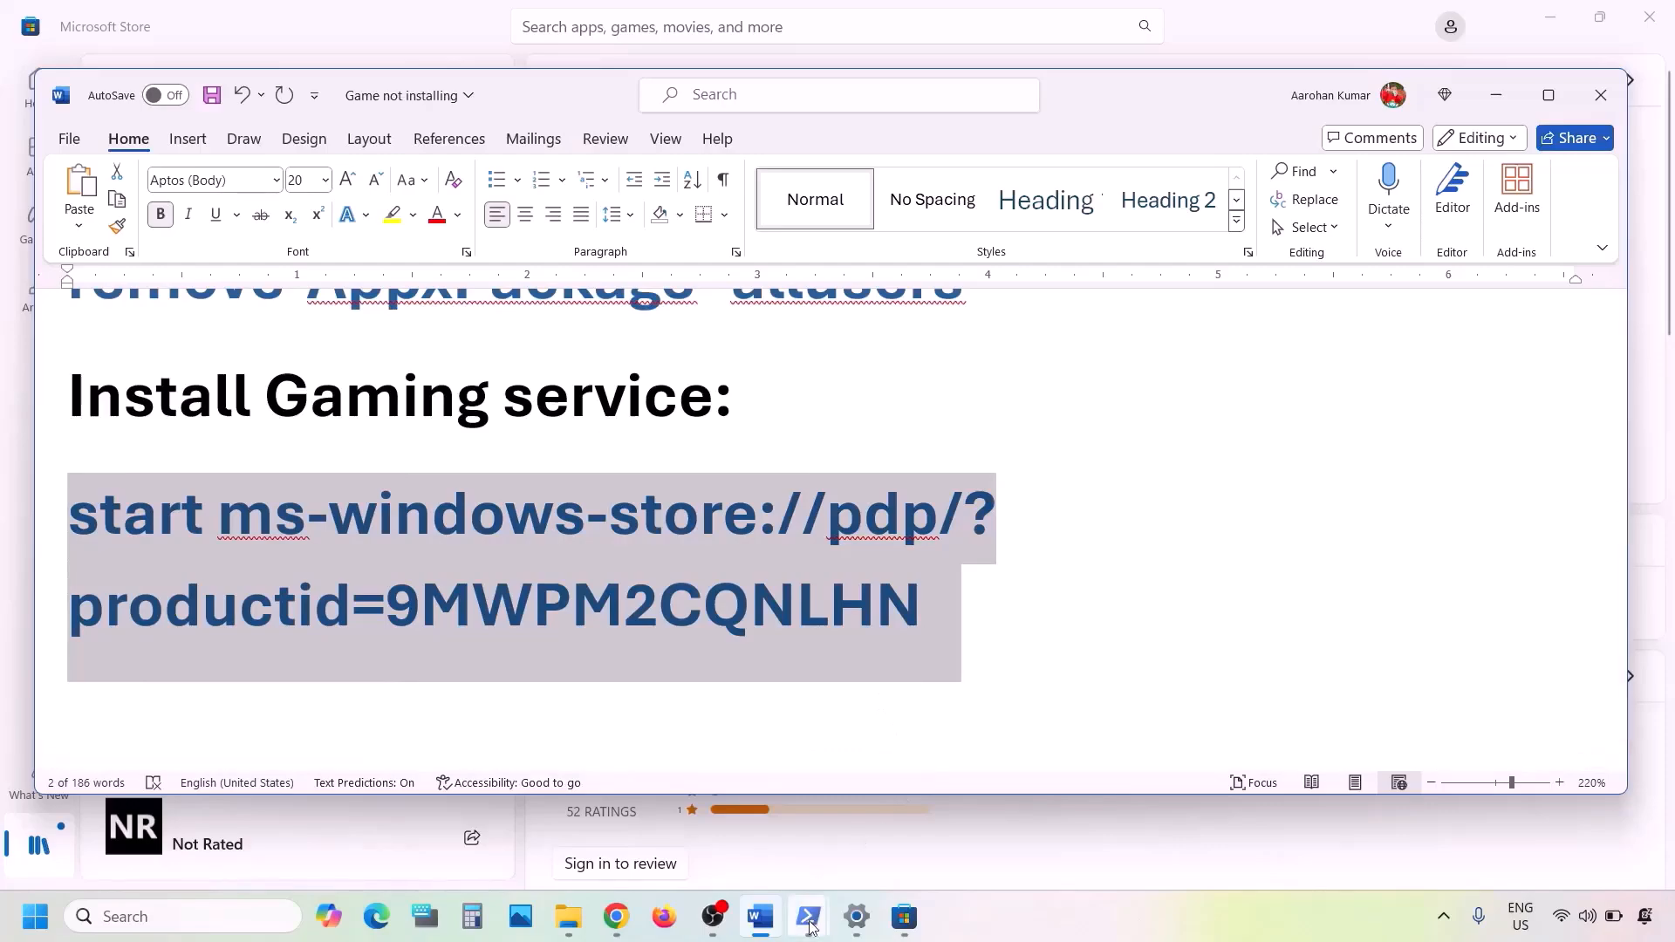
pyautogui.moveTo(808, 916)
pyautogui.click(902, 840)
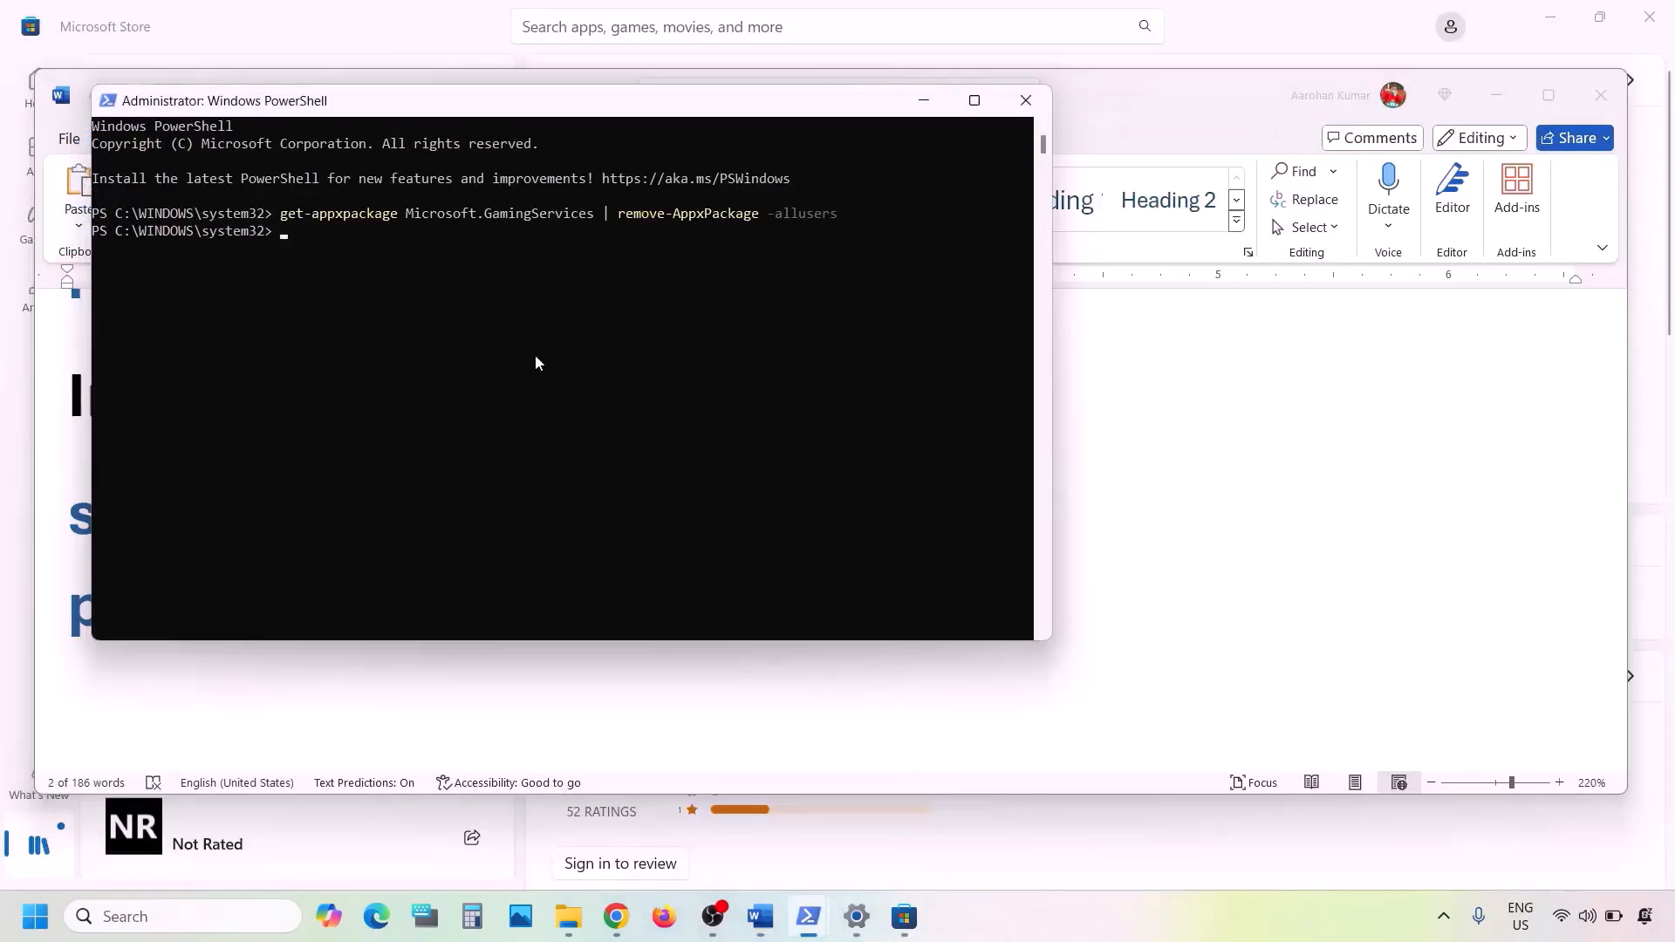
# - Run the ms-windows-store command, Get Gaming Services, then scroll the notes to Step 10
pyautogui.hotkey('ctrl', 'v')
pyautogui.press('Return')
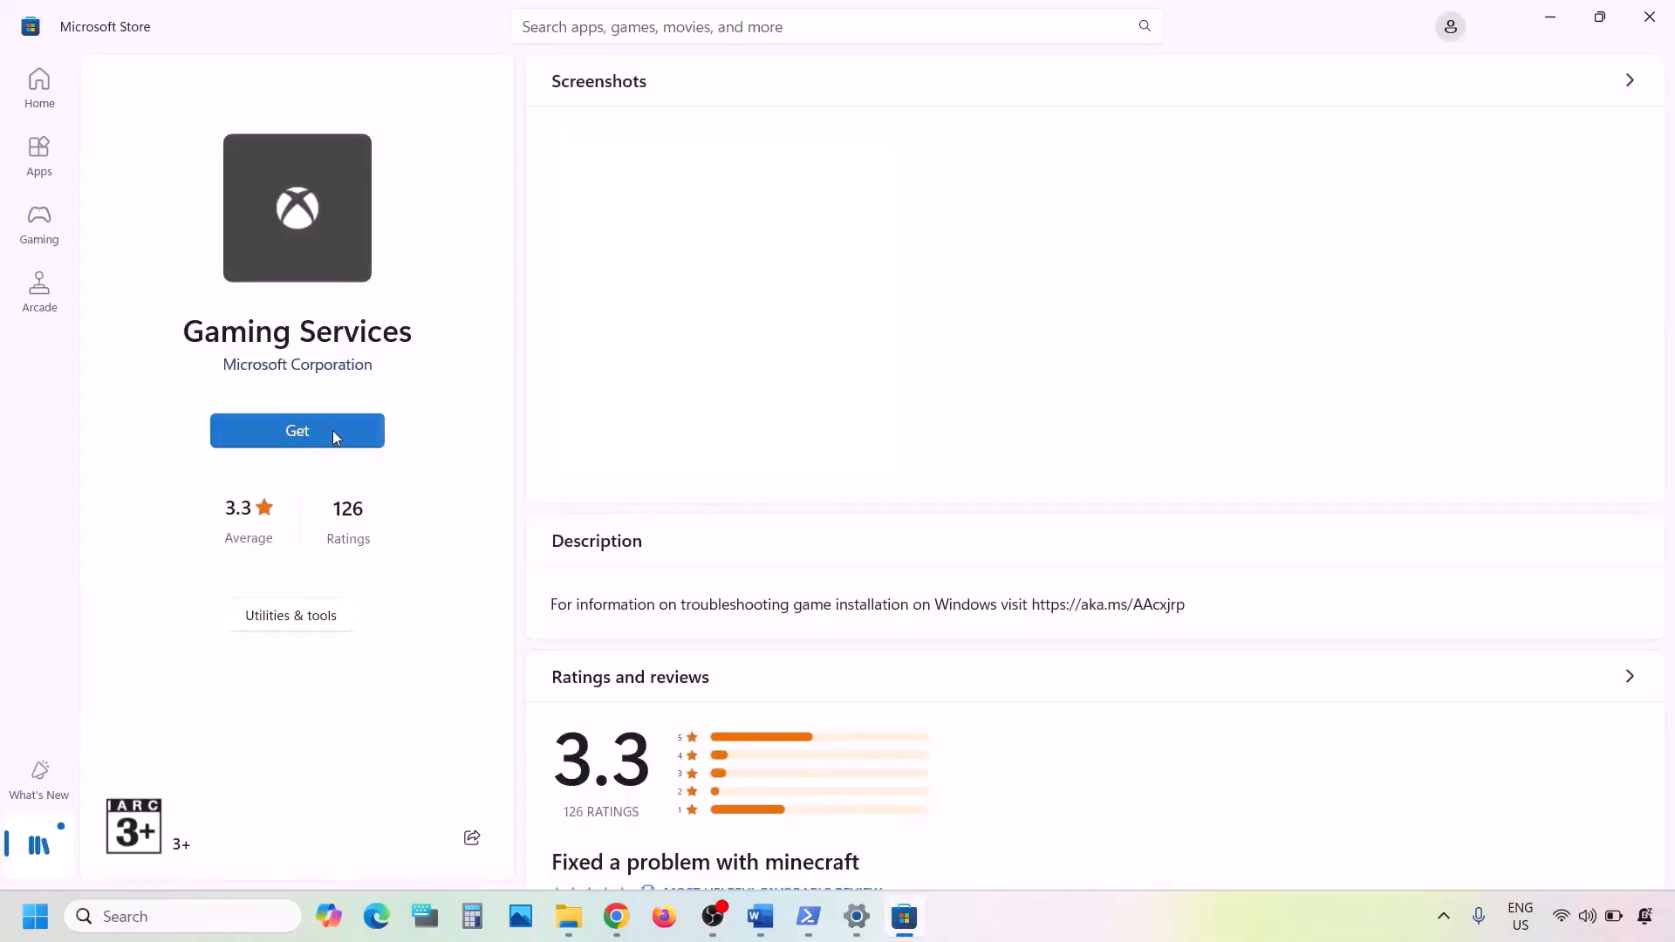
pyautogui.click(332, 431)
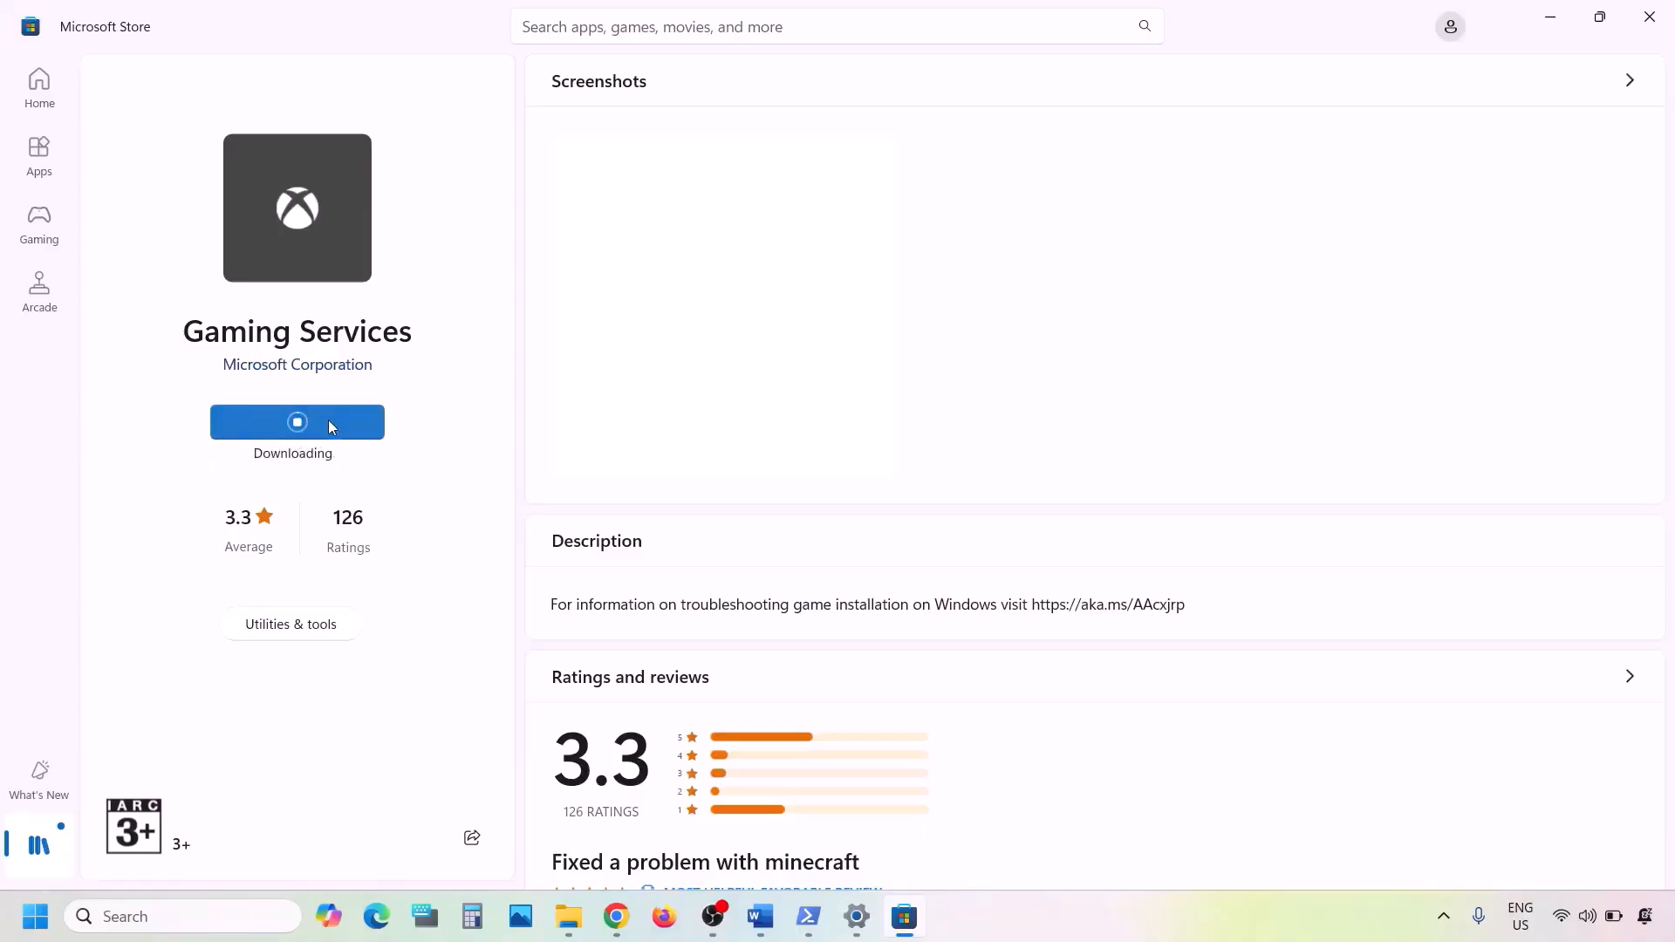
pyautogui.click(757, 918)
pyautogui.scroll(-5, 528, 671)
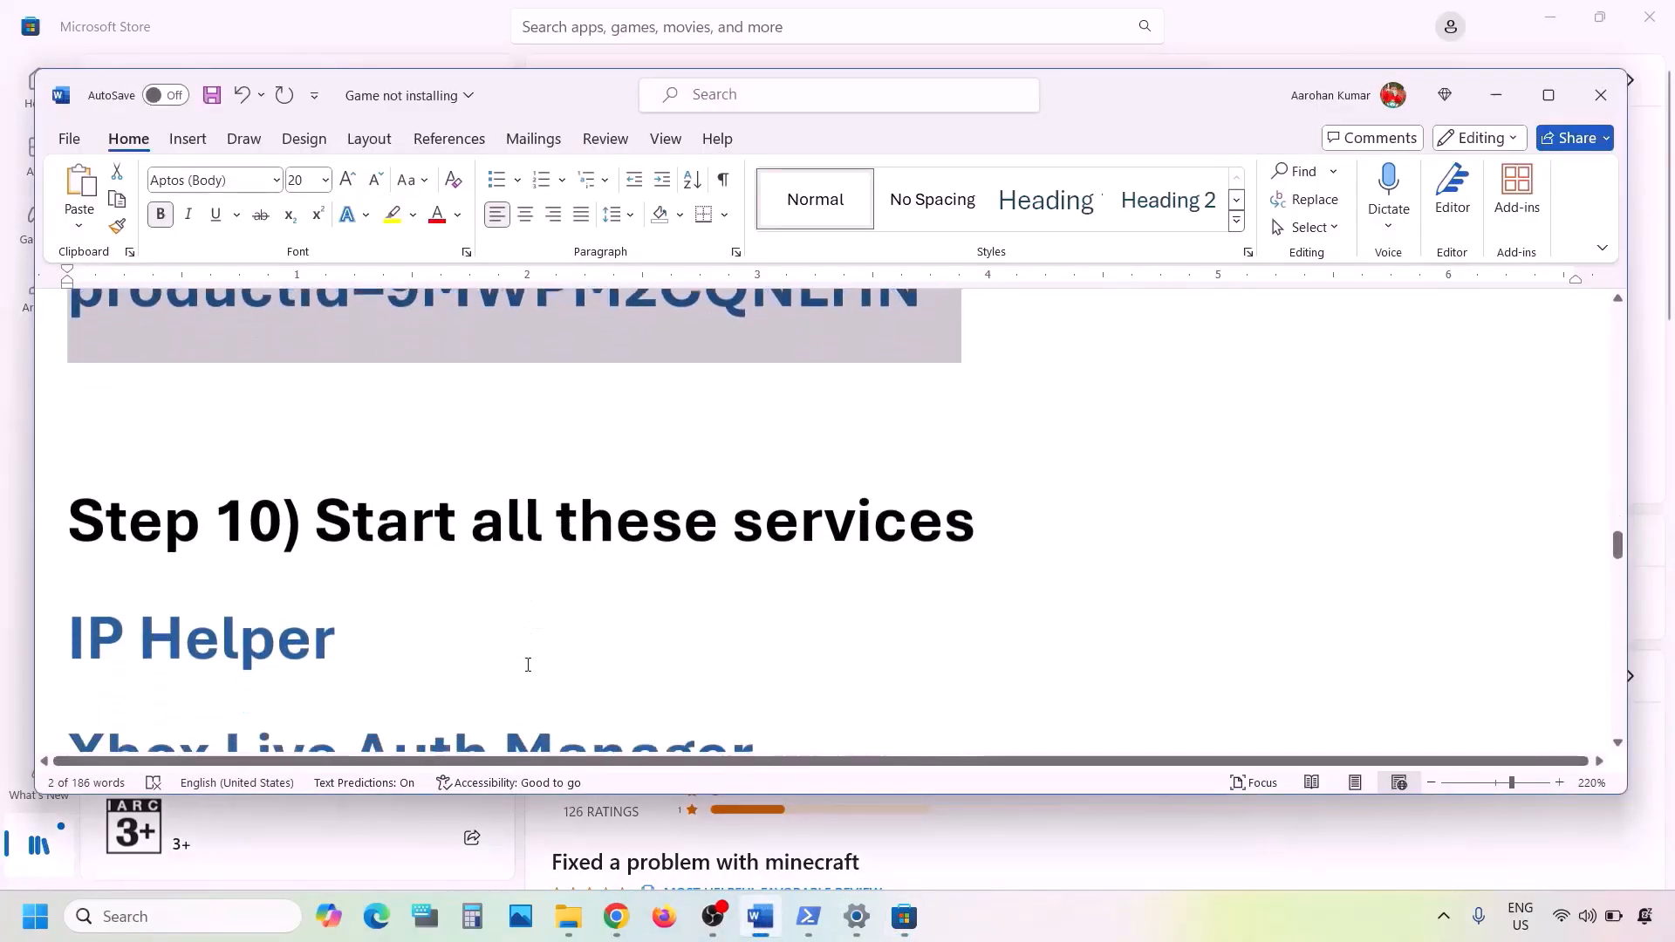
# - Open the Services console and jump to services starting with I
pyautogui.click(1549, 94)
pyautogui.click(149, 918)
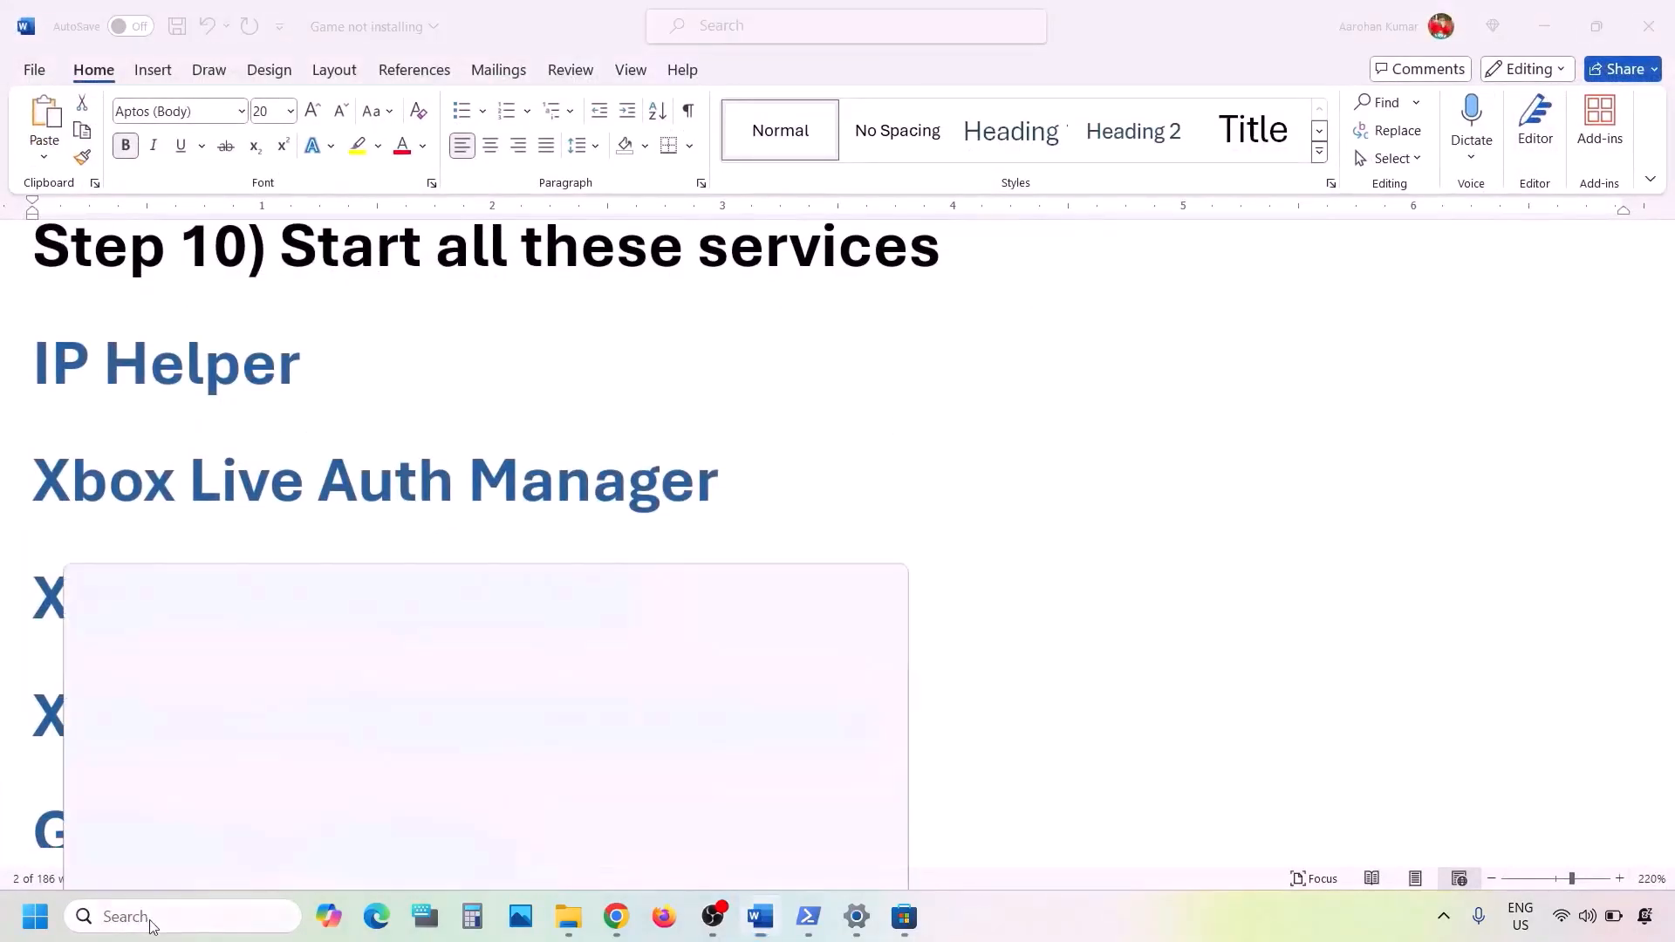
pyautogui.write('services')
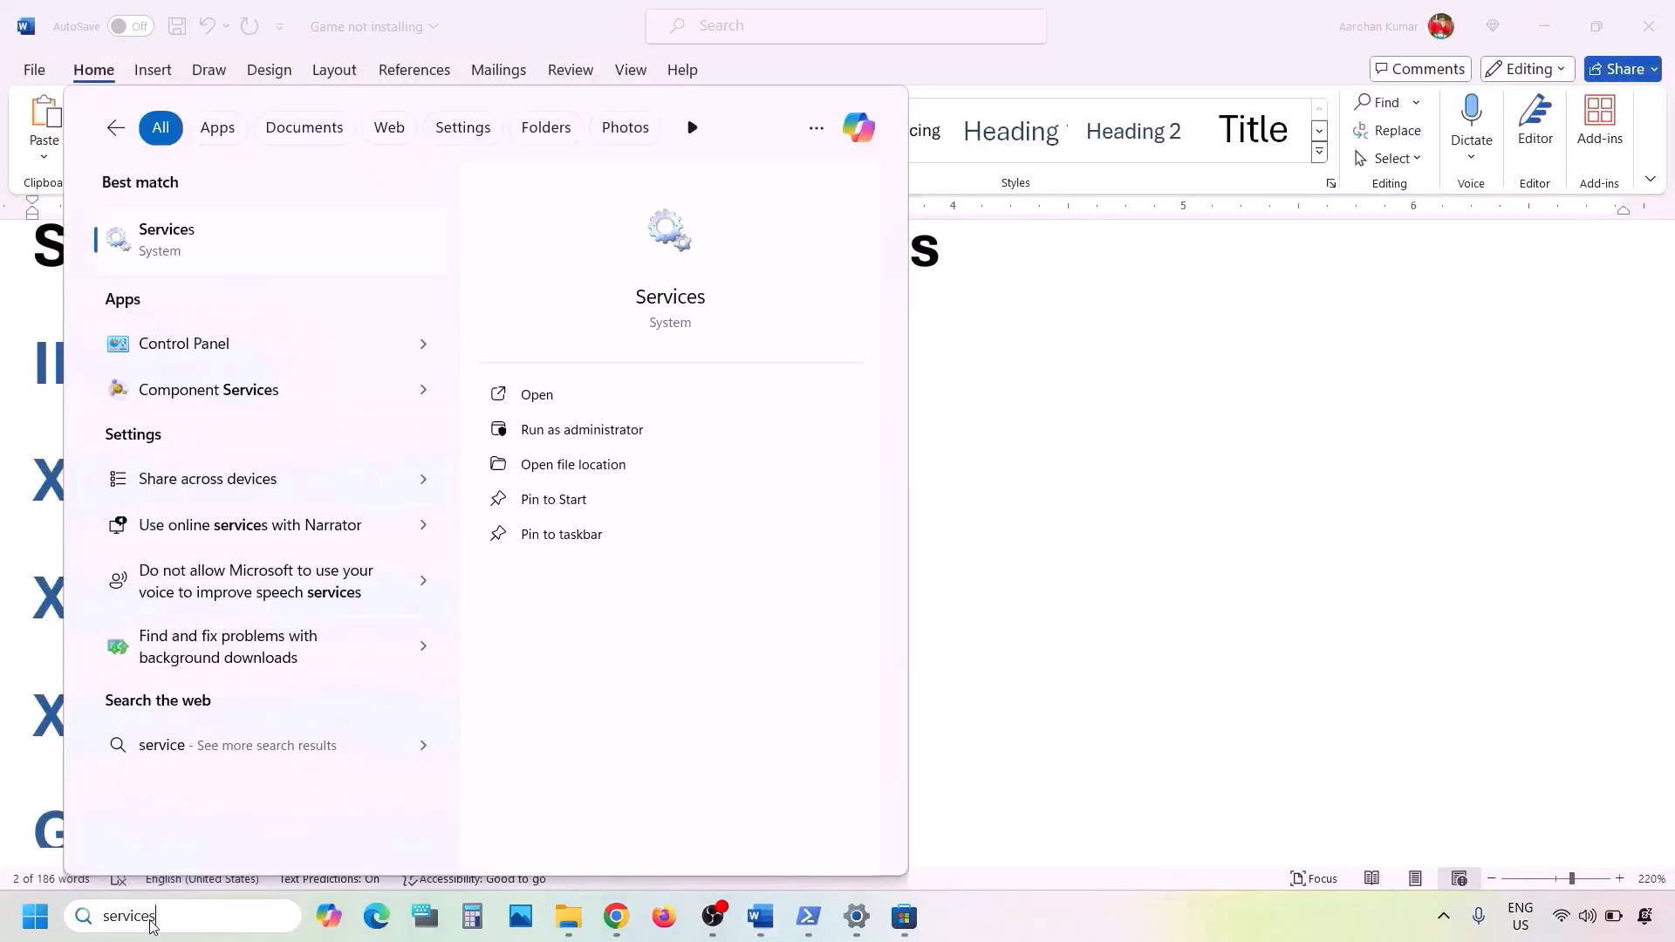
pyautogui.click(191, 254)
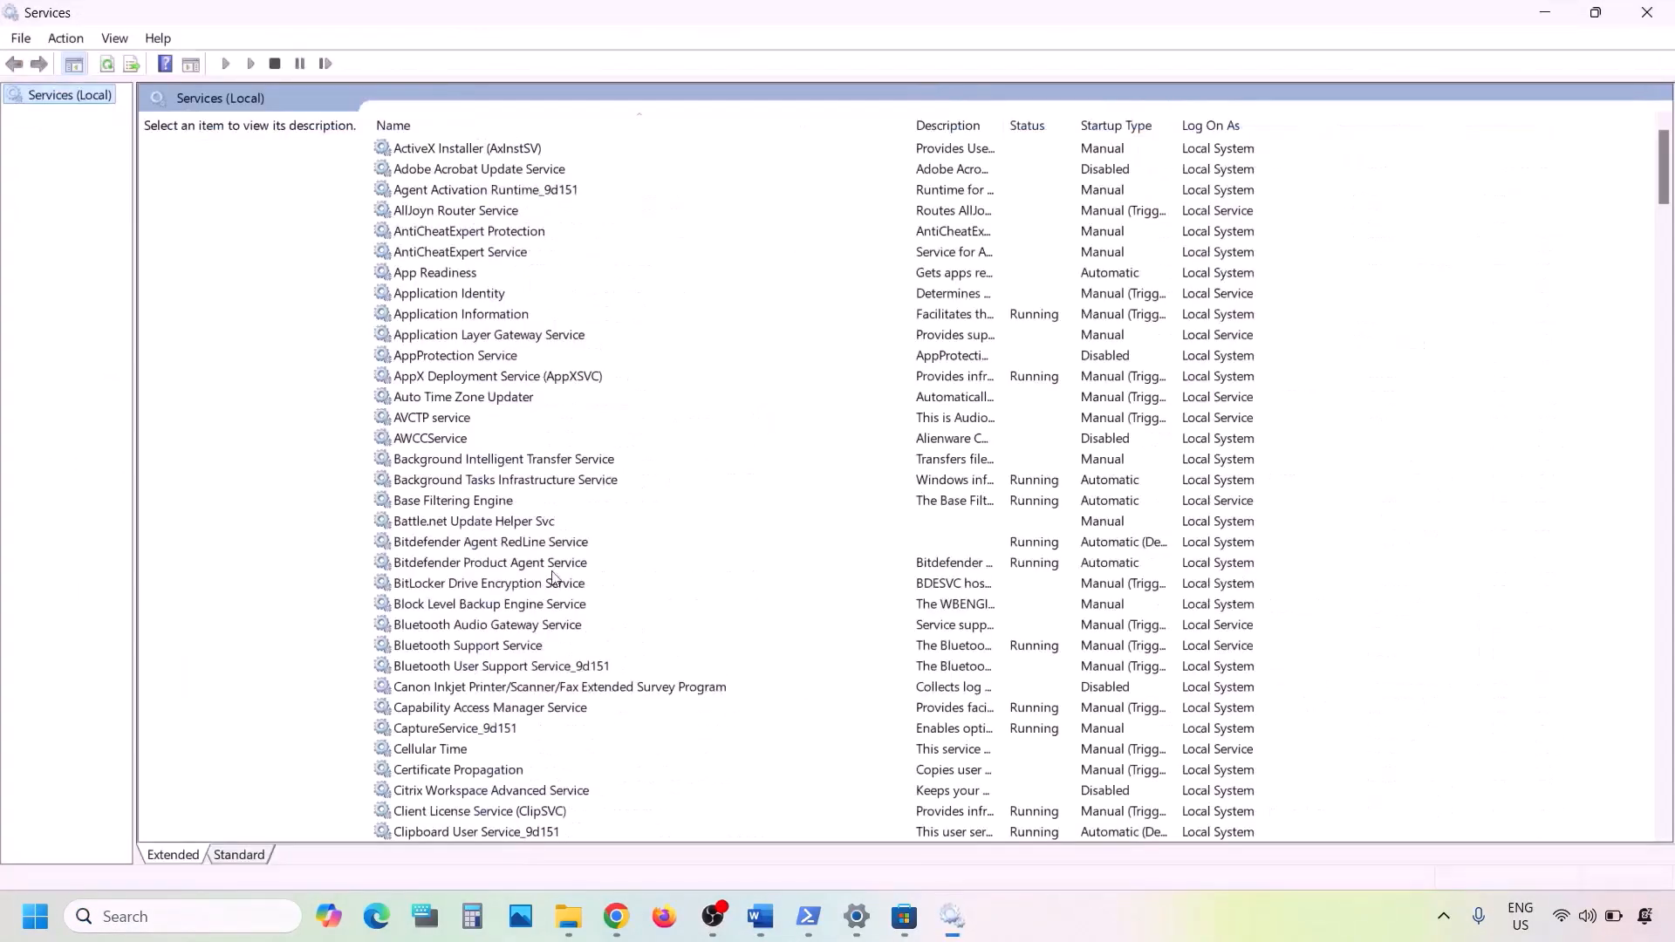
pyautogui.click(502, 606)
pyautogui.press('i')
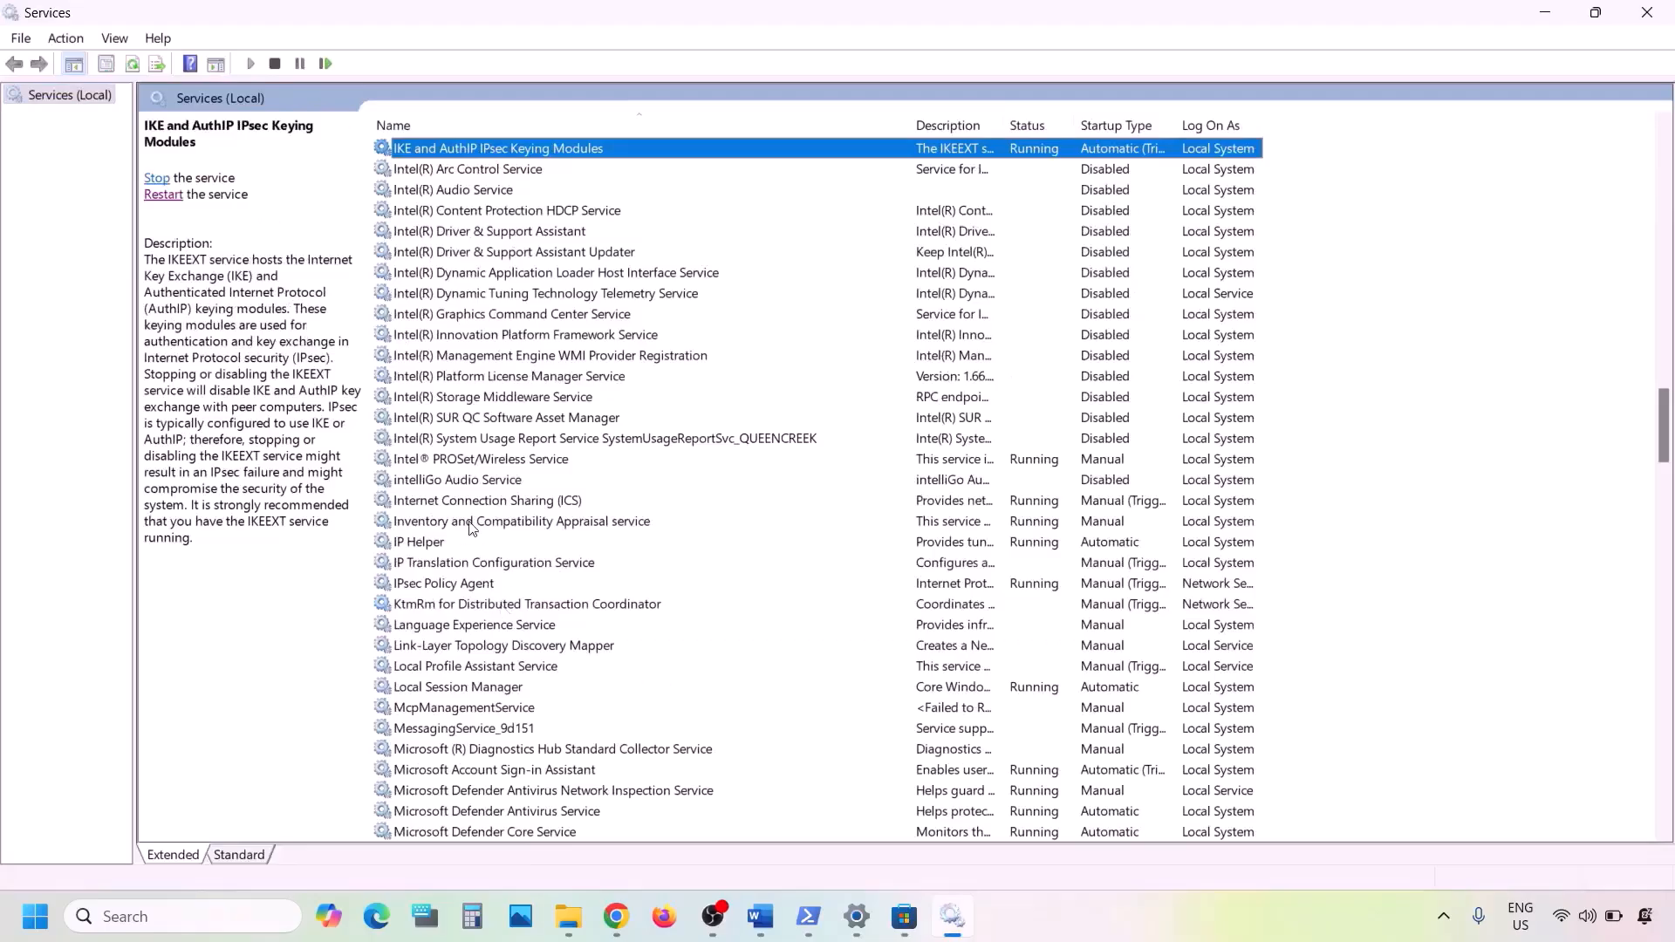
# - Set IP Helper's startup type to Automatic, apply it, and restart the service
pyautogui.click(414, 543)
pyautogui.doubleClick(419, 542)
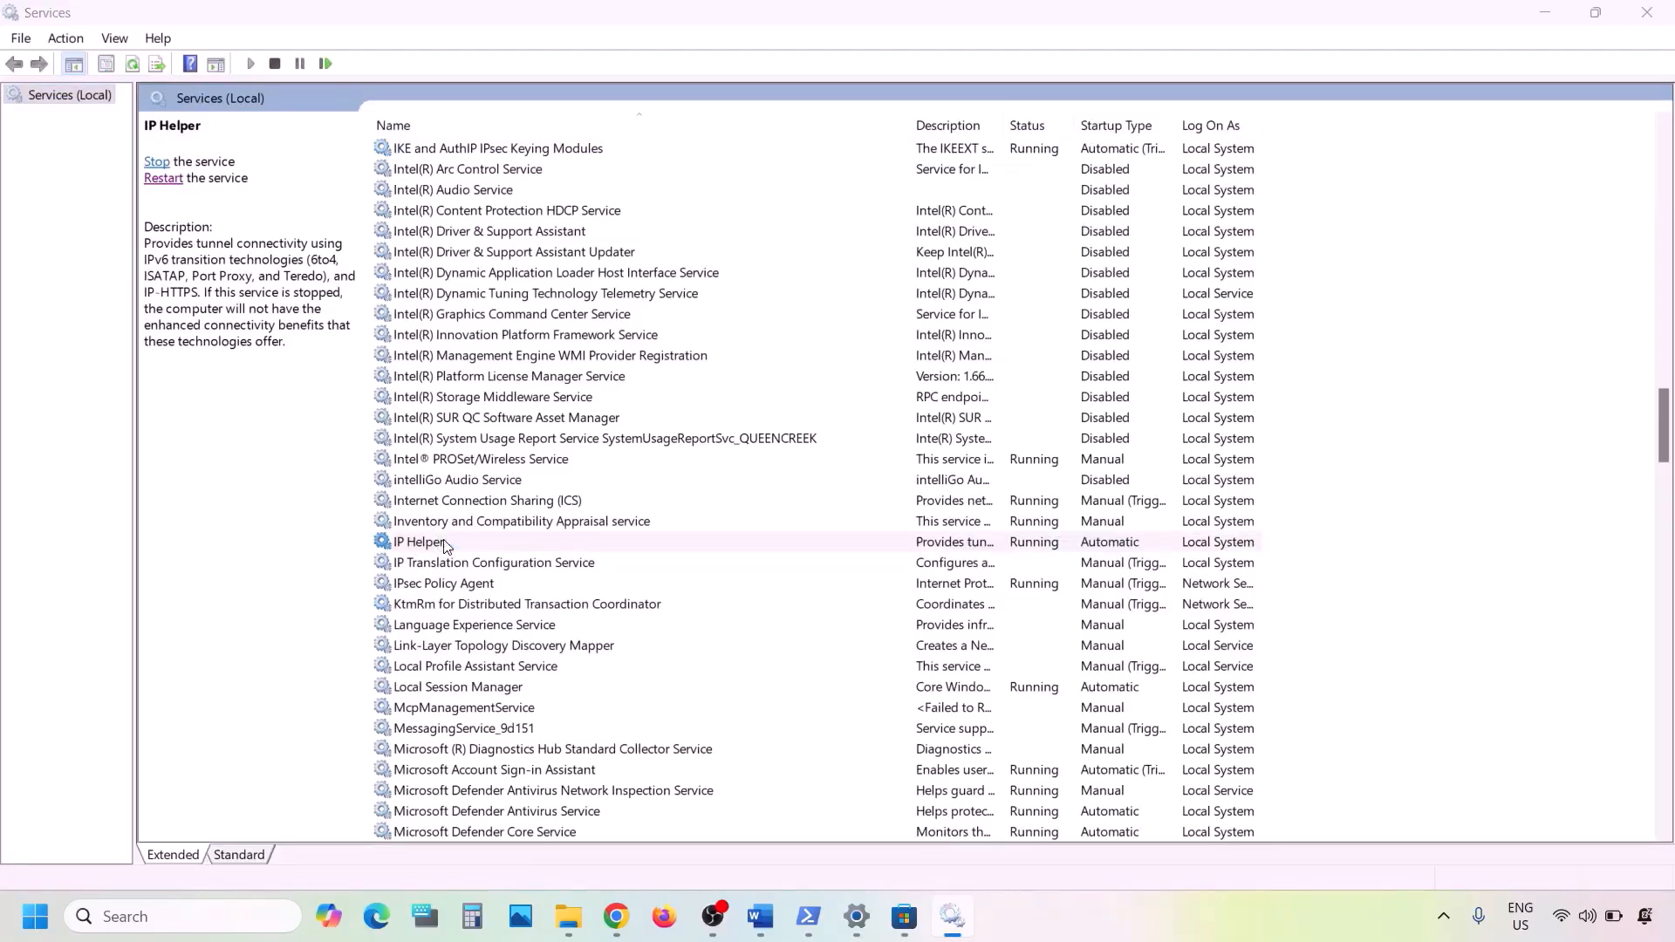
pyautogui.click(777, 432)
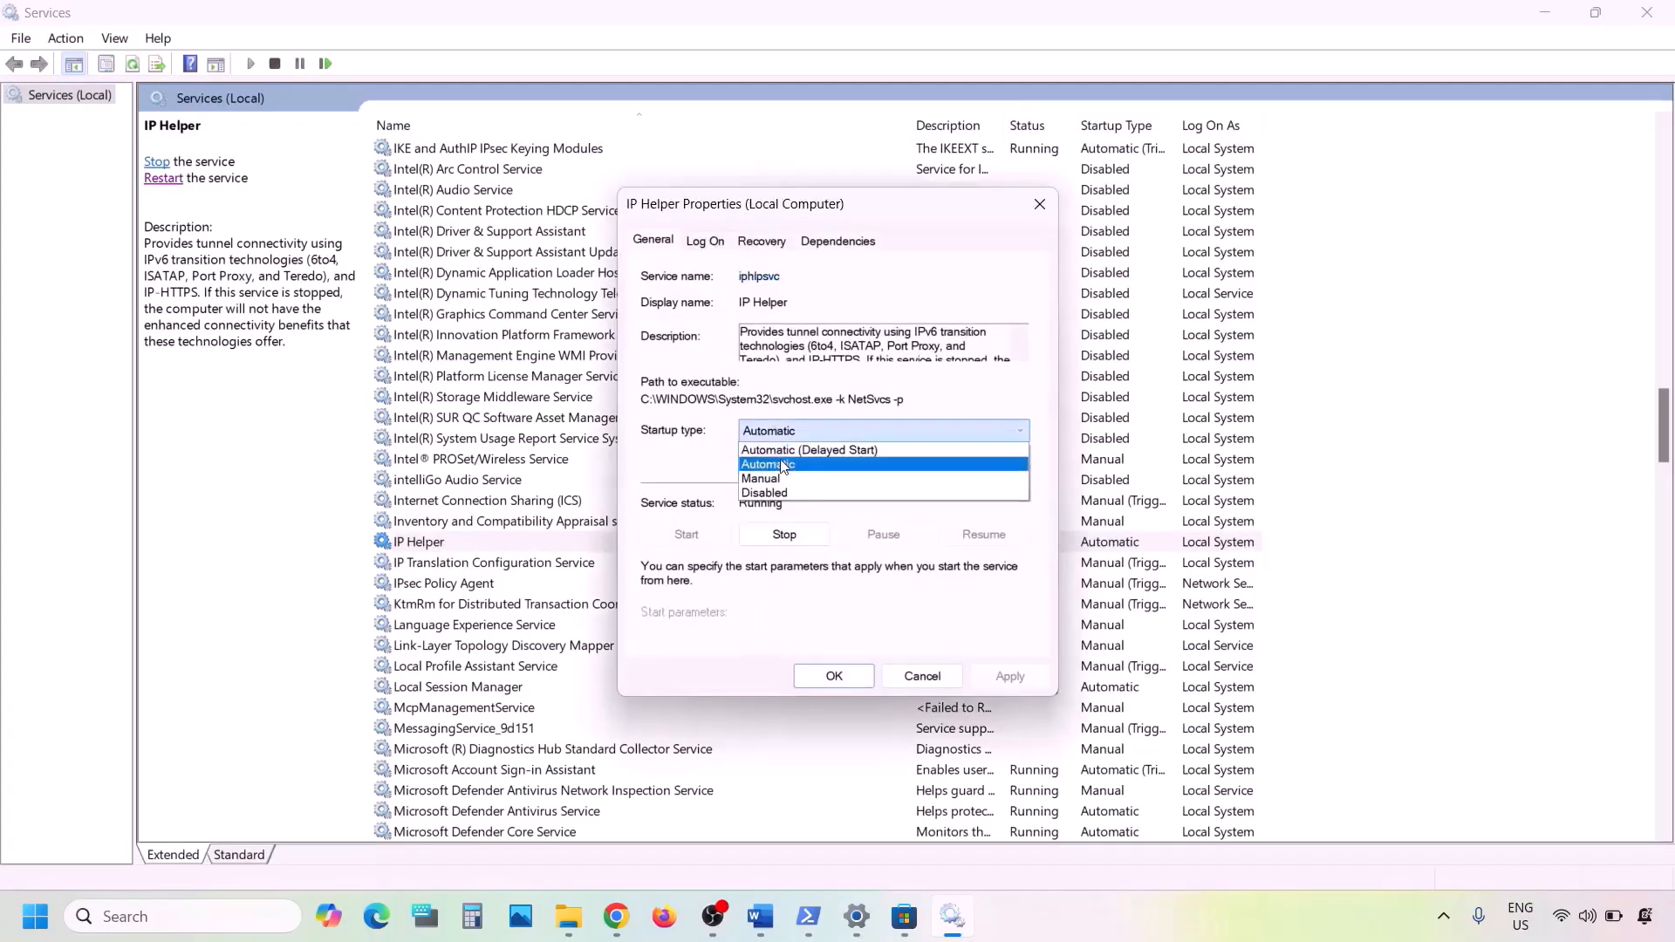
pyautogui.click(779, 469)
pyautogui.click(1010, 676)
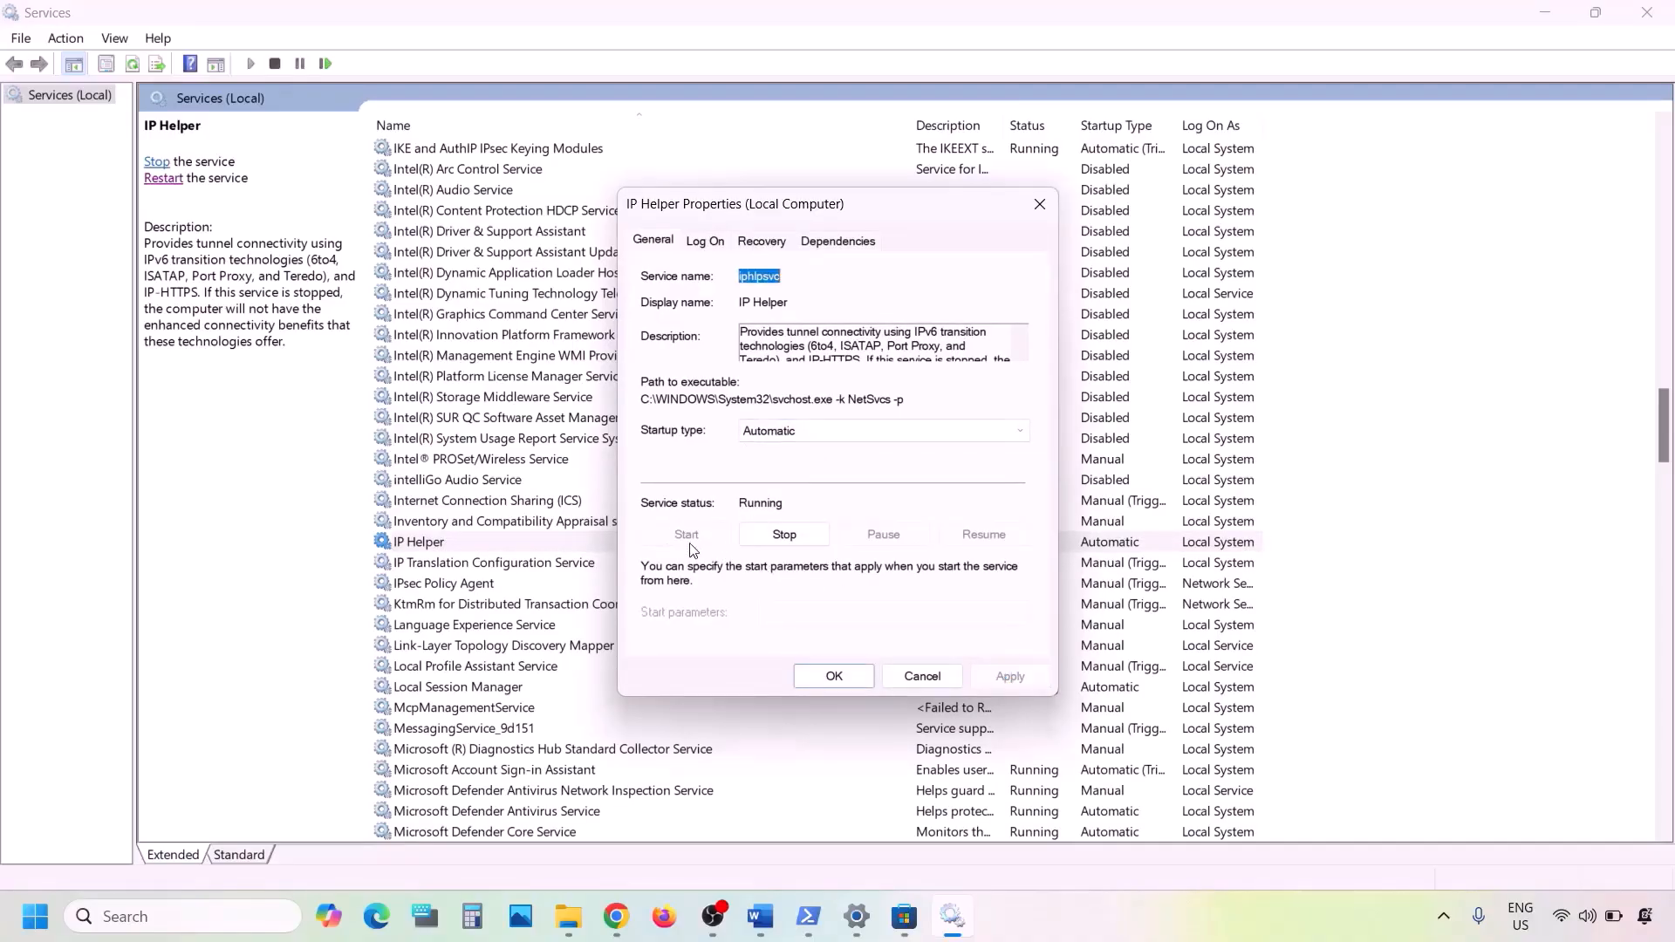
pyautogui.click(834, 676)
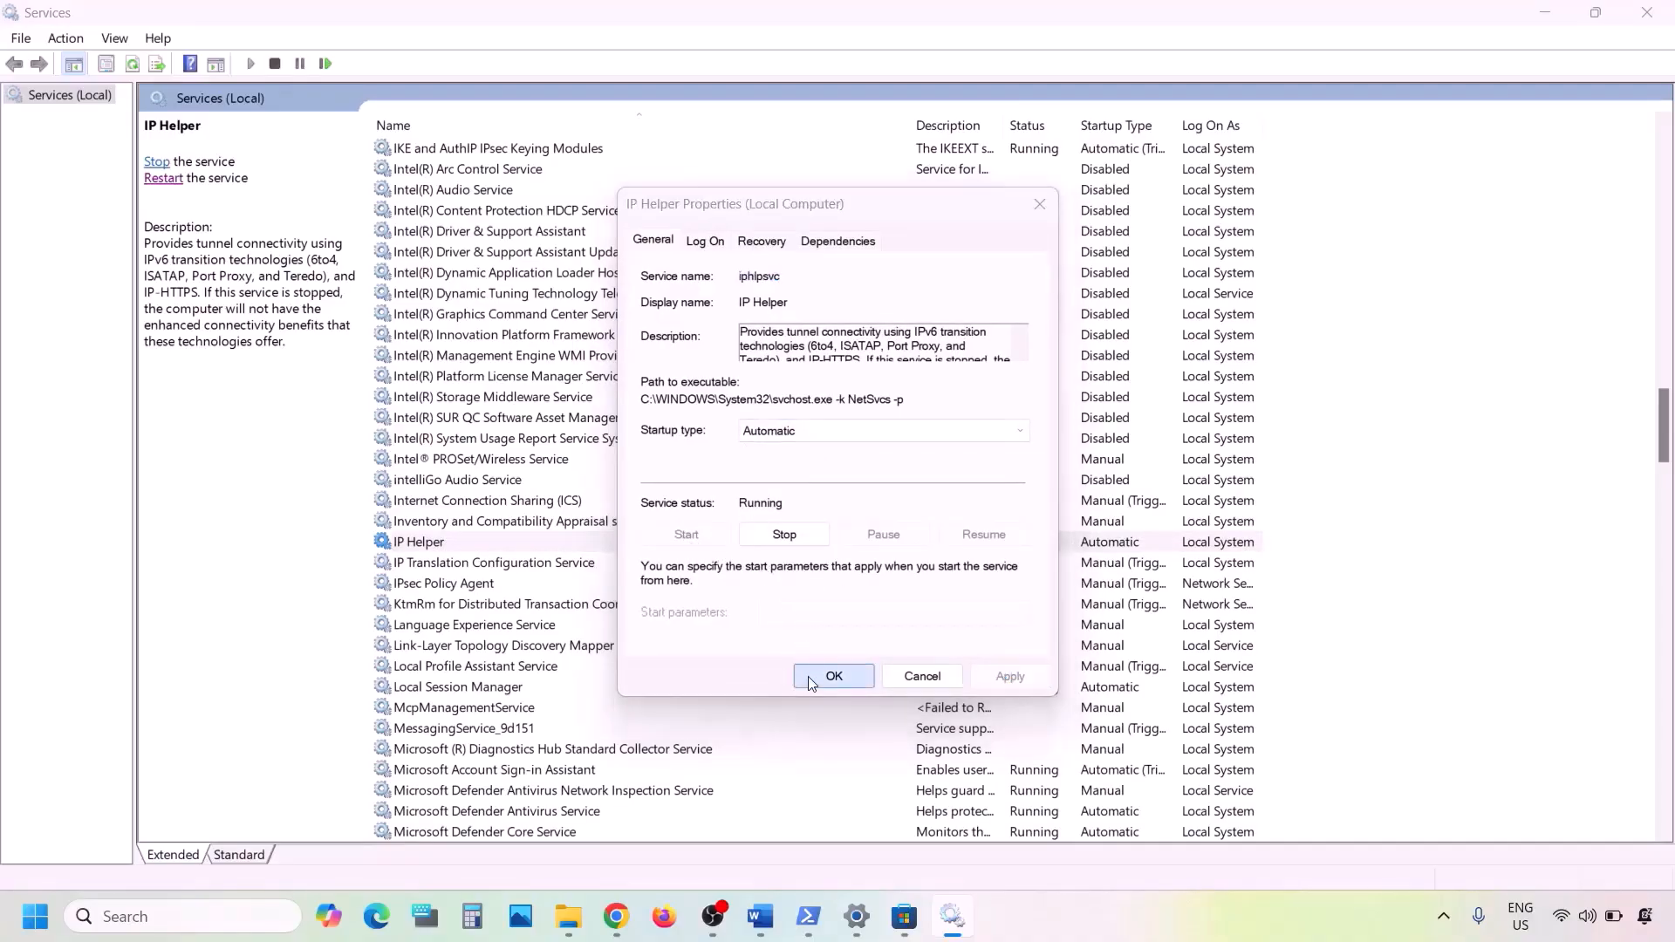
pyautogui.rightClick(441, 550)
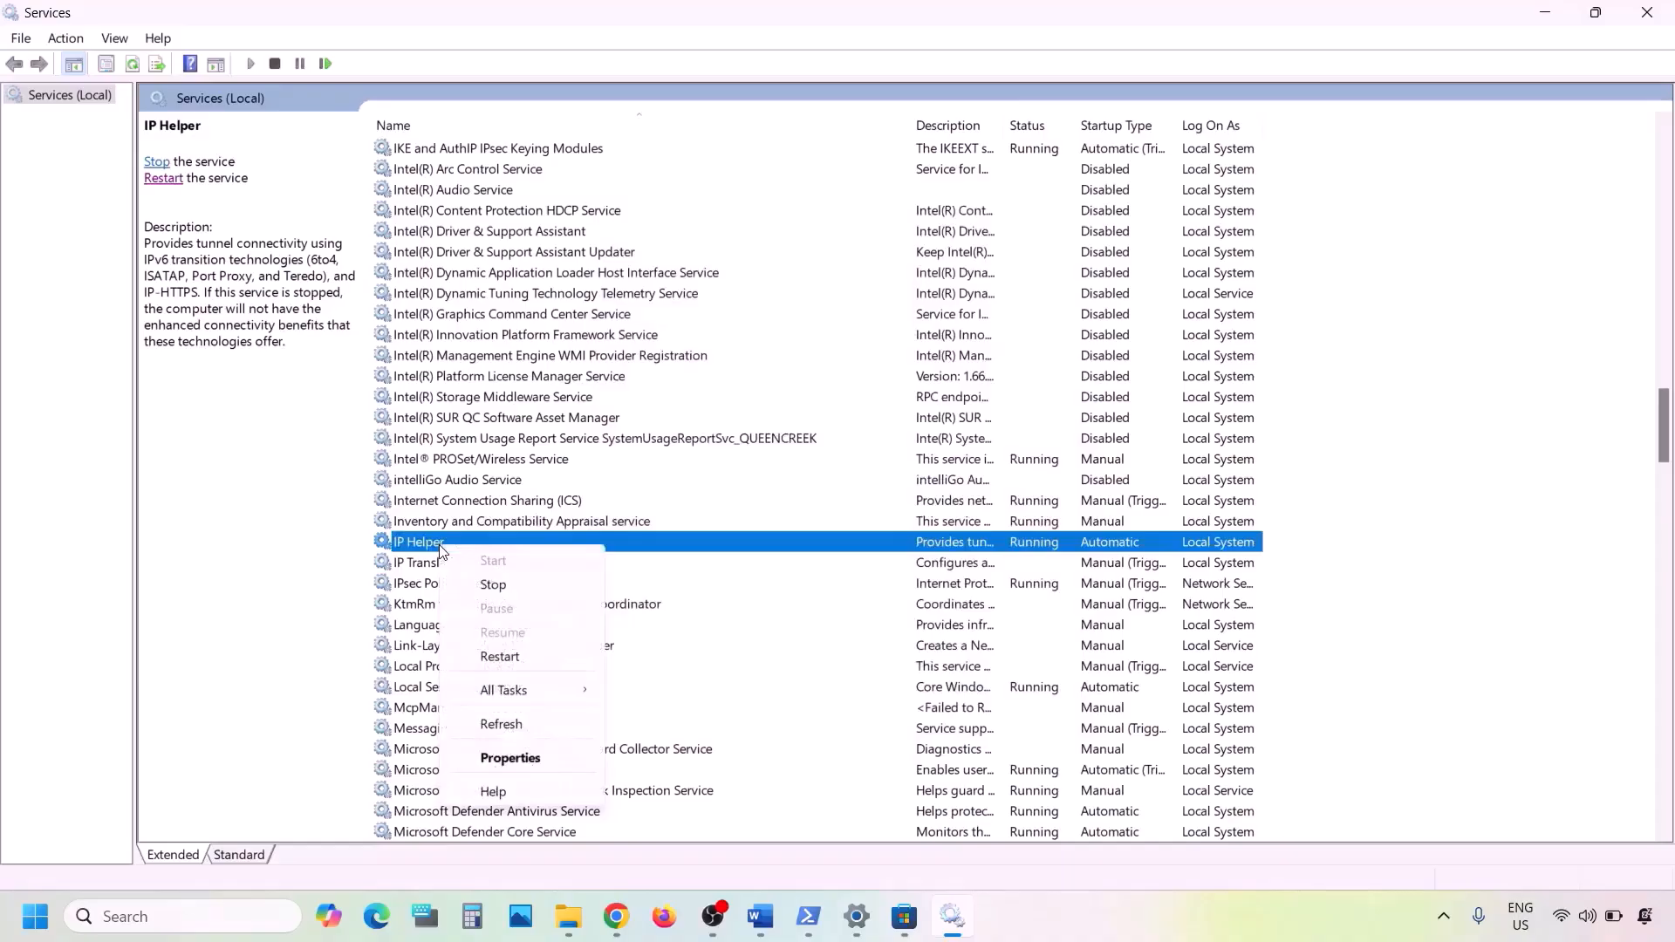
pyautogui.click(499, 659)
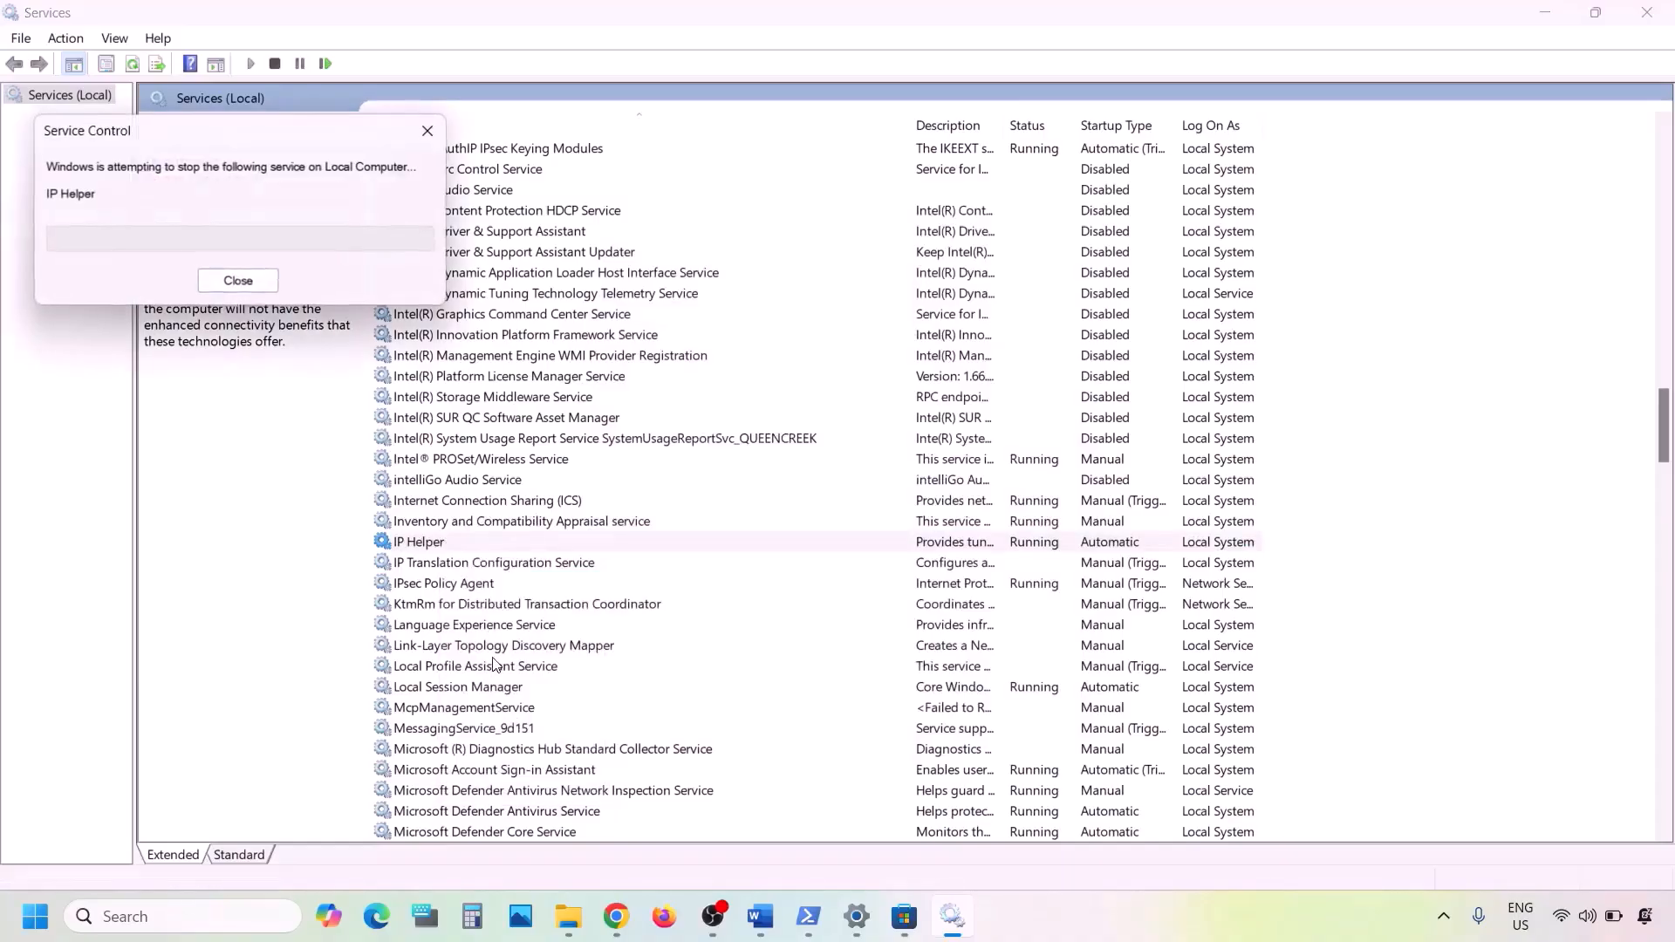
# - Set the Xbox Accessory Management Service startup type to Automatic
pyautogui.click(515, 693)
pyautogui.press('x')
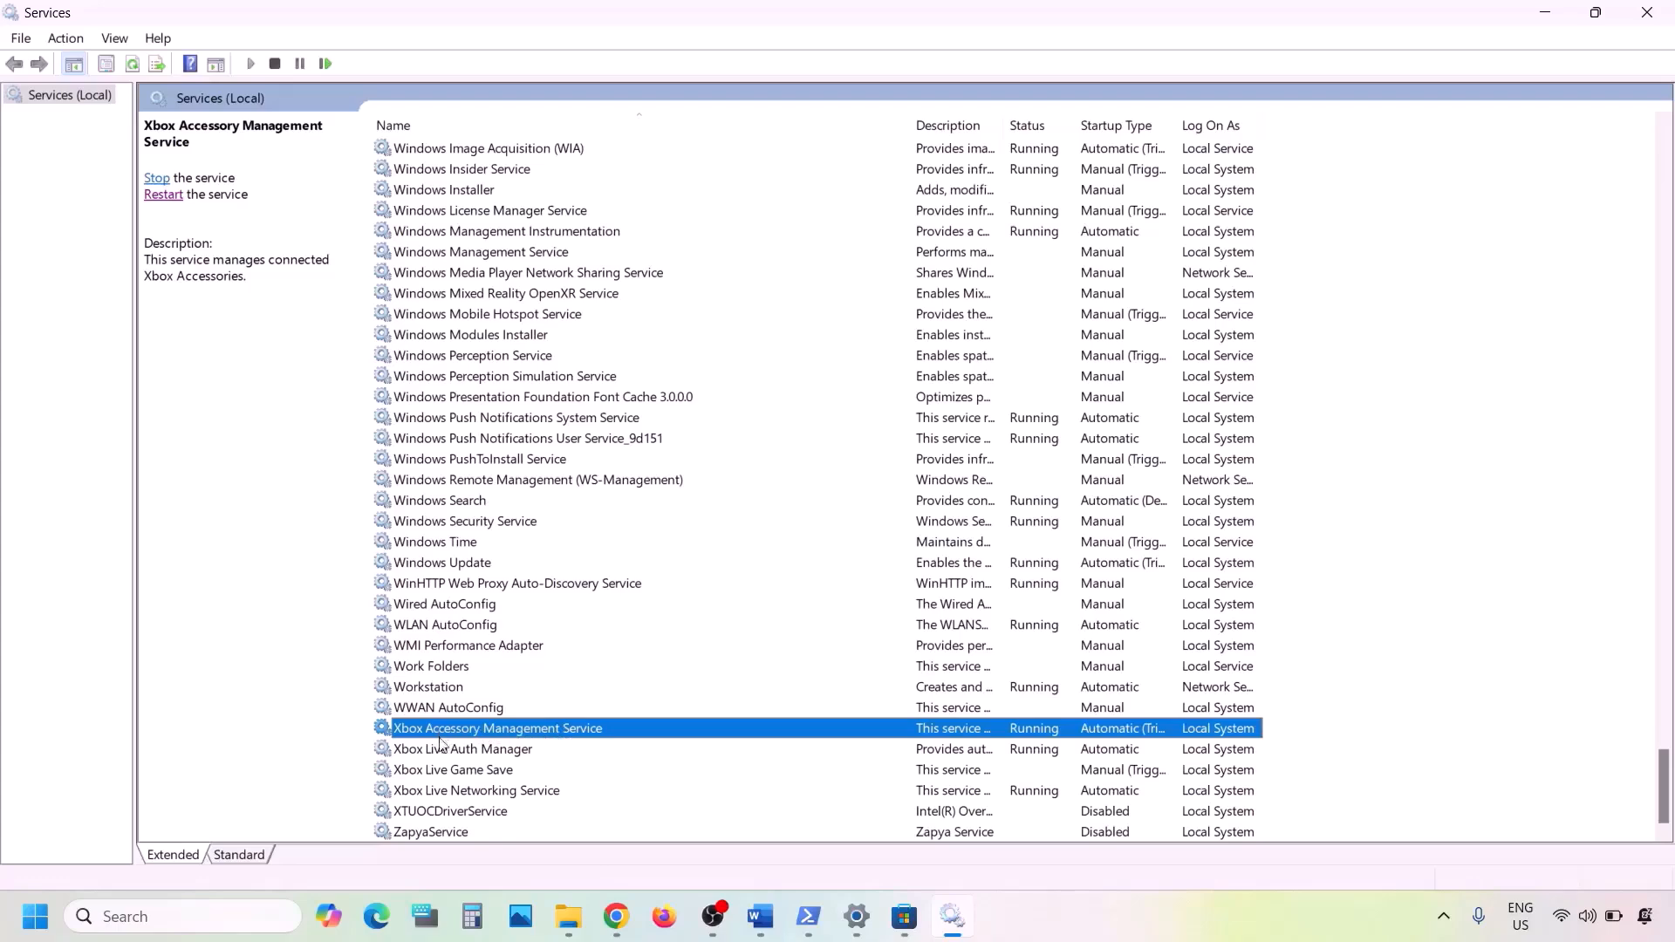
pyautogui.doubleClick(459, 729)
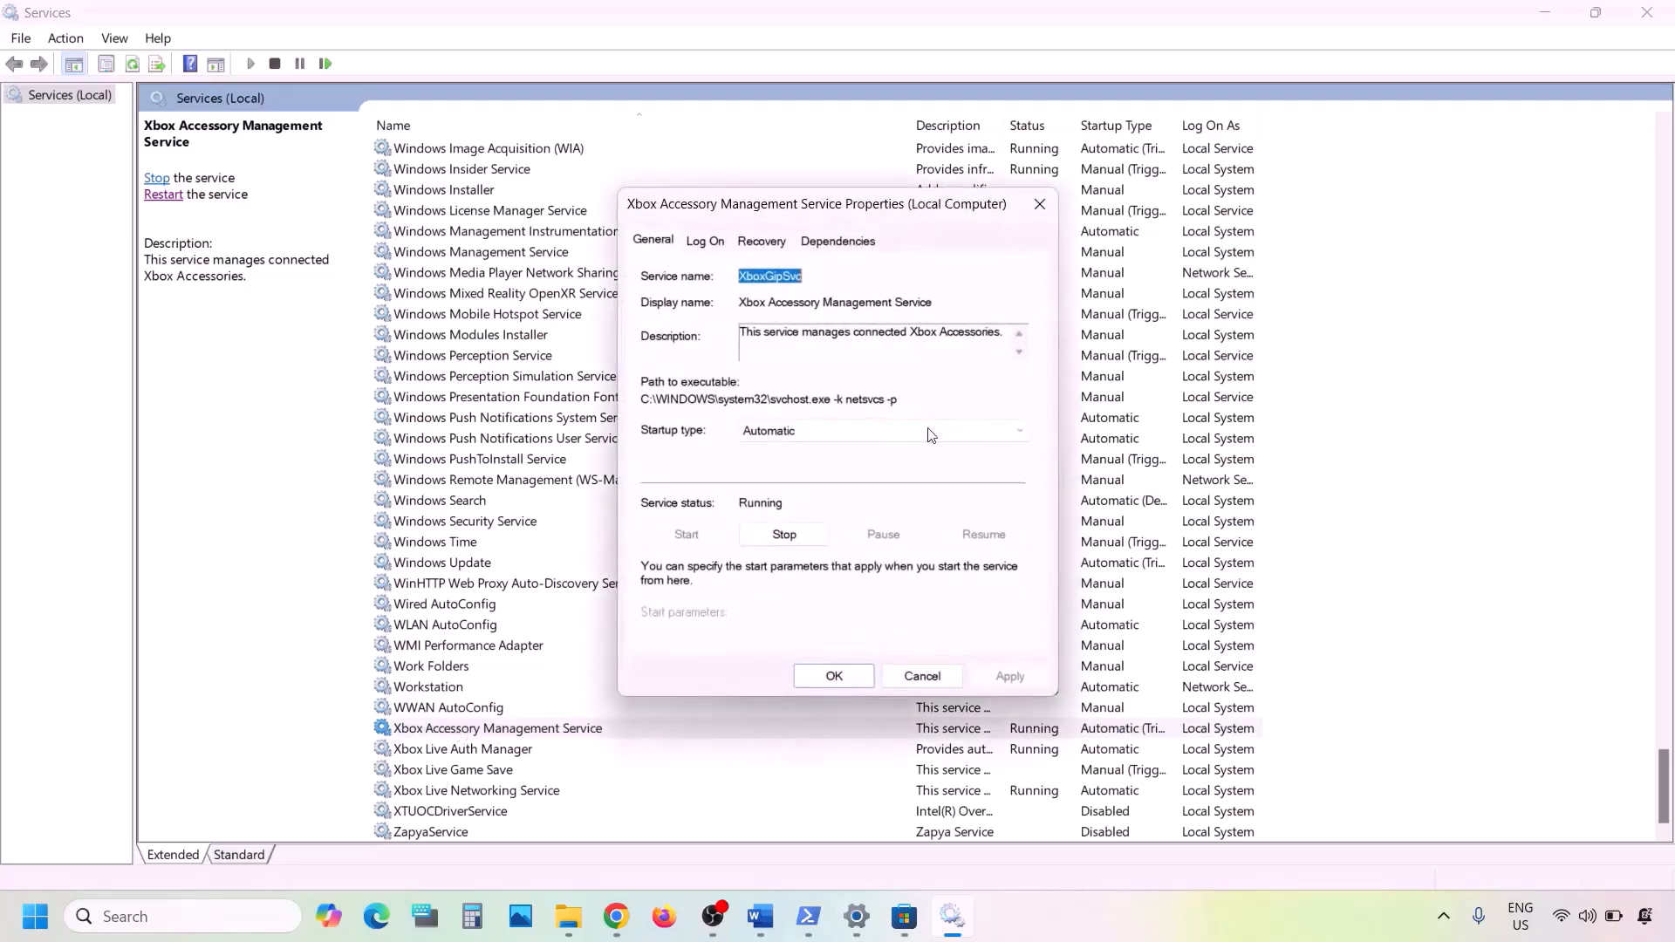
pyautogui.click(853, 432)
pyautogui.click(794, 468)
pyautogui.click(1009, 677)
pyautogui.click(815, 679)
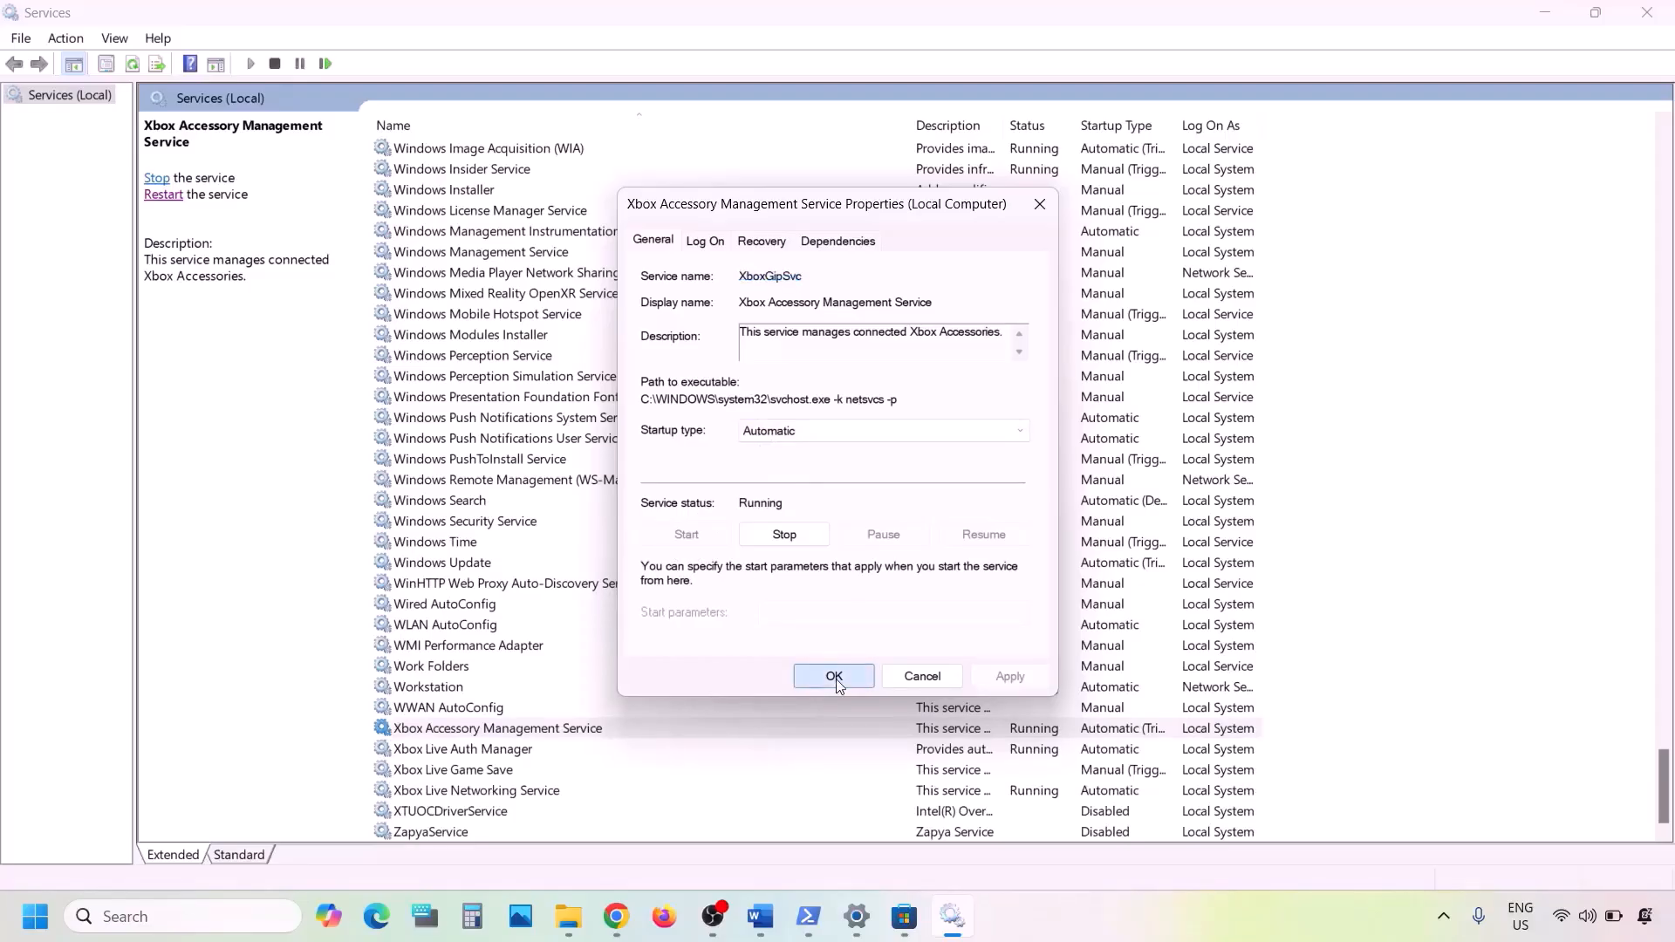
# - Set Xbox Live Auth Manager to start automatically
pyautogui.click(476, 752)
pyautogui.doubleClick(499, 752)
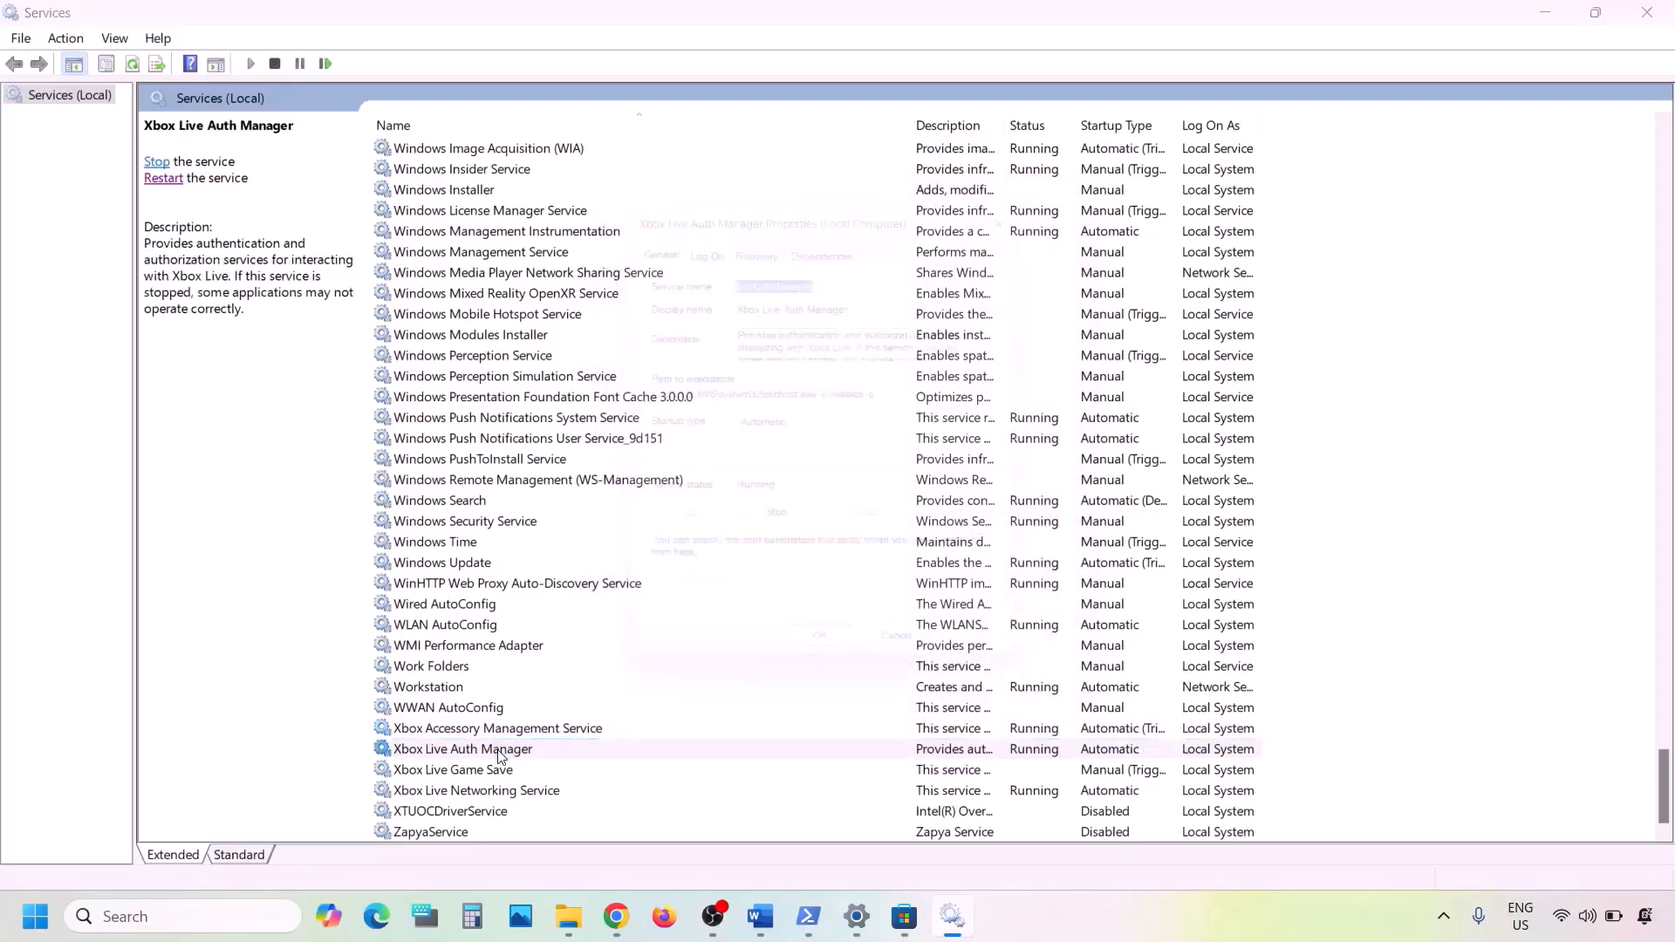
pyautogui.click(804, 432)
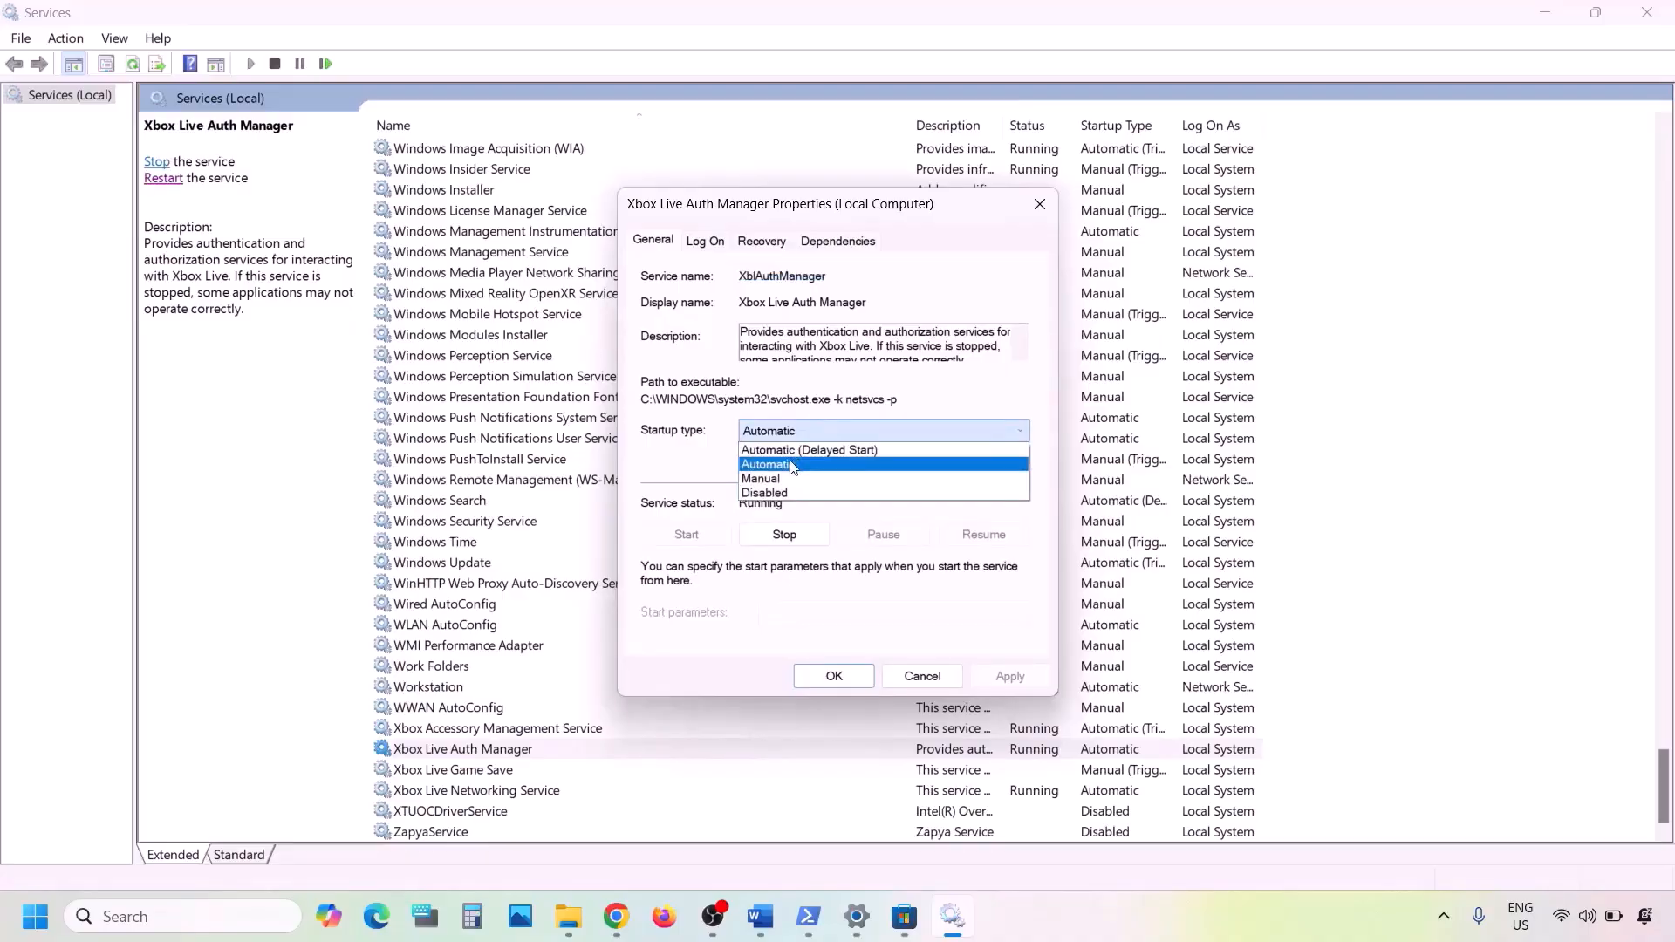
pyautogui.click(794, 468)
pyautogui.click(1010, 676)
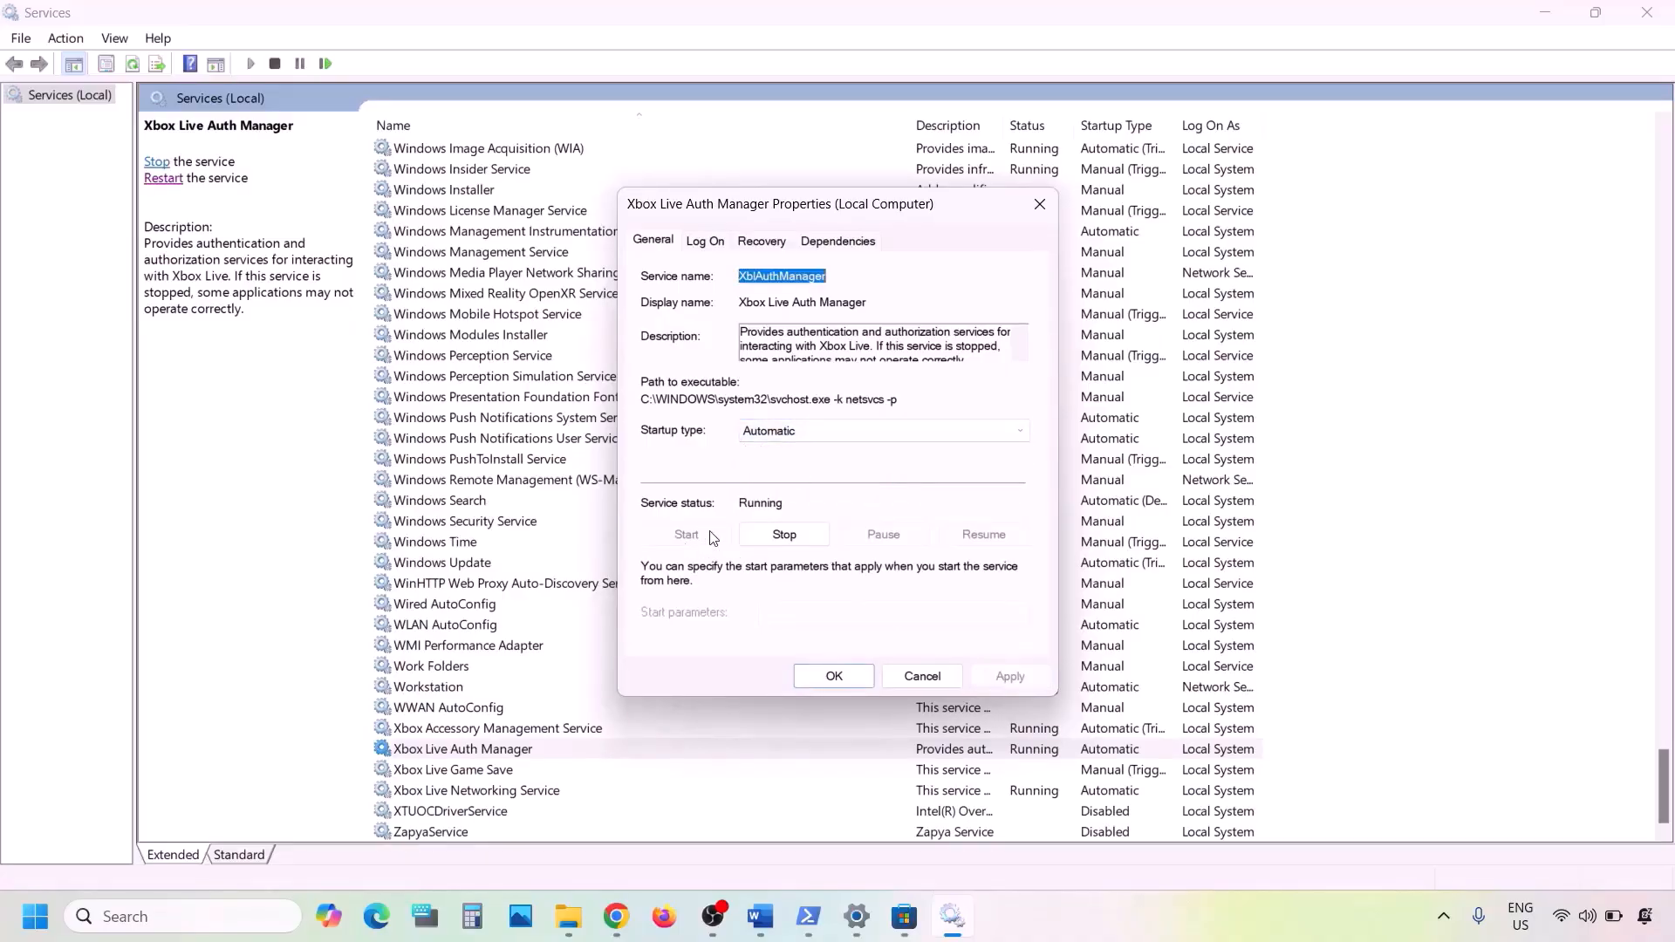
pyautogui.click(833, 677)
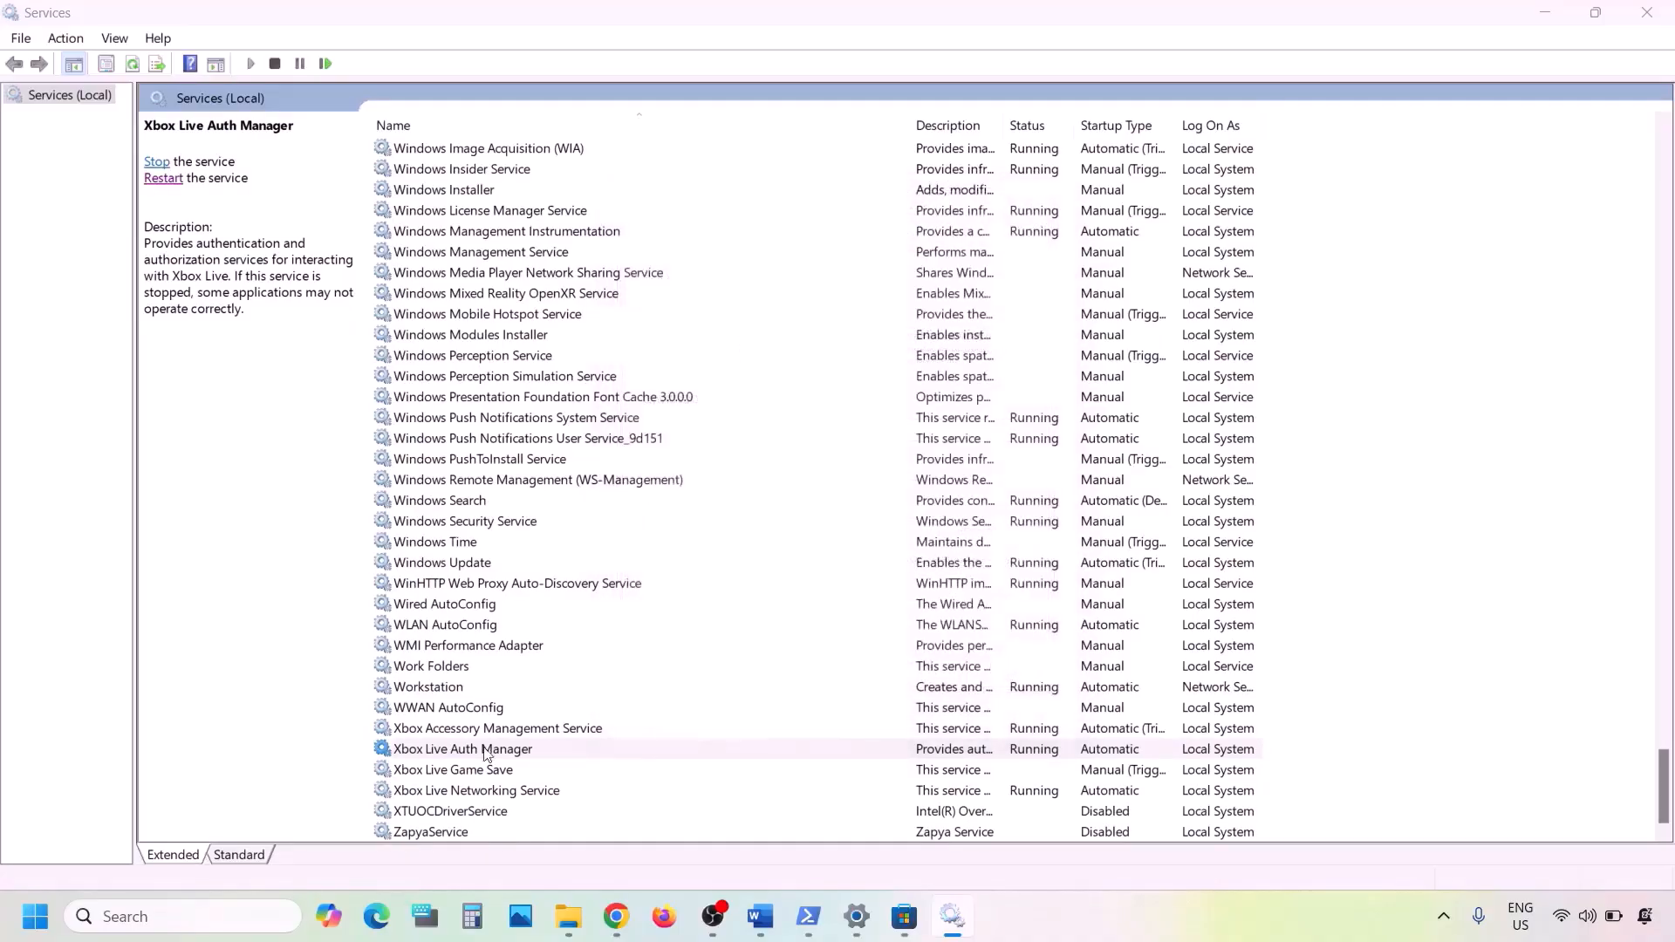
# - Set Xbox Live Game Save to Automatic and start the service
pyautogui.doubleClick(439, 771)
pyautogui.click(804, 431)
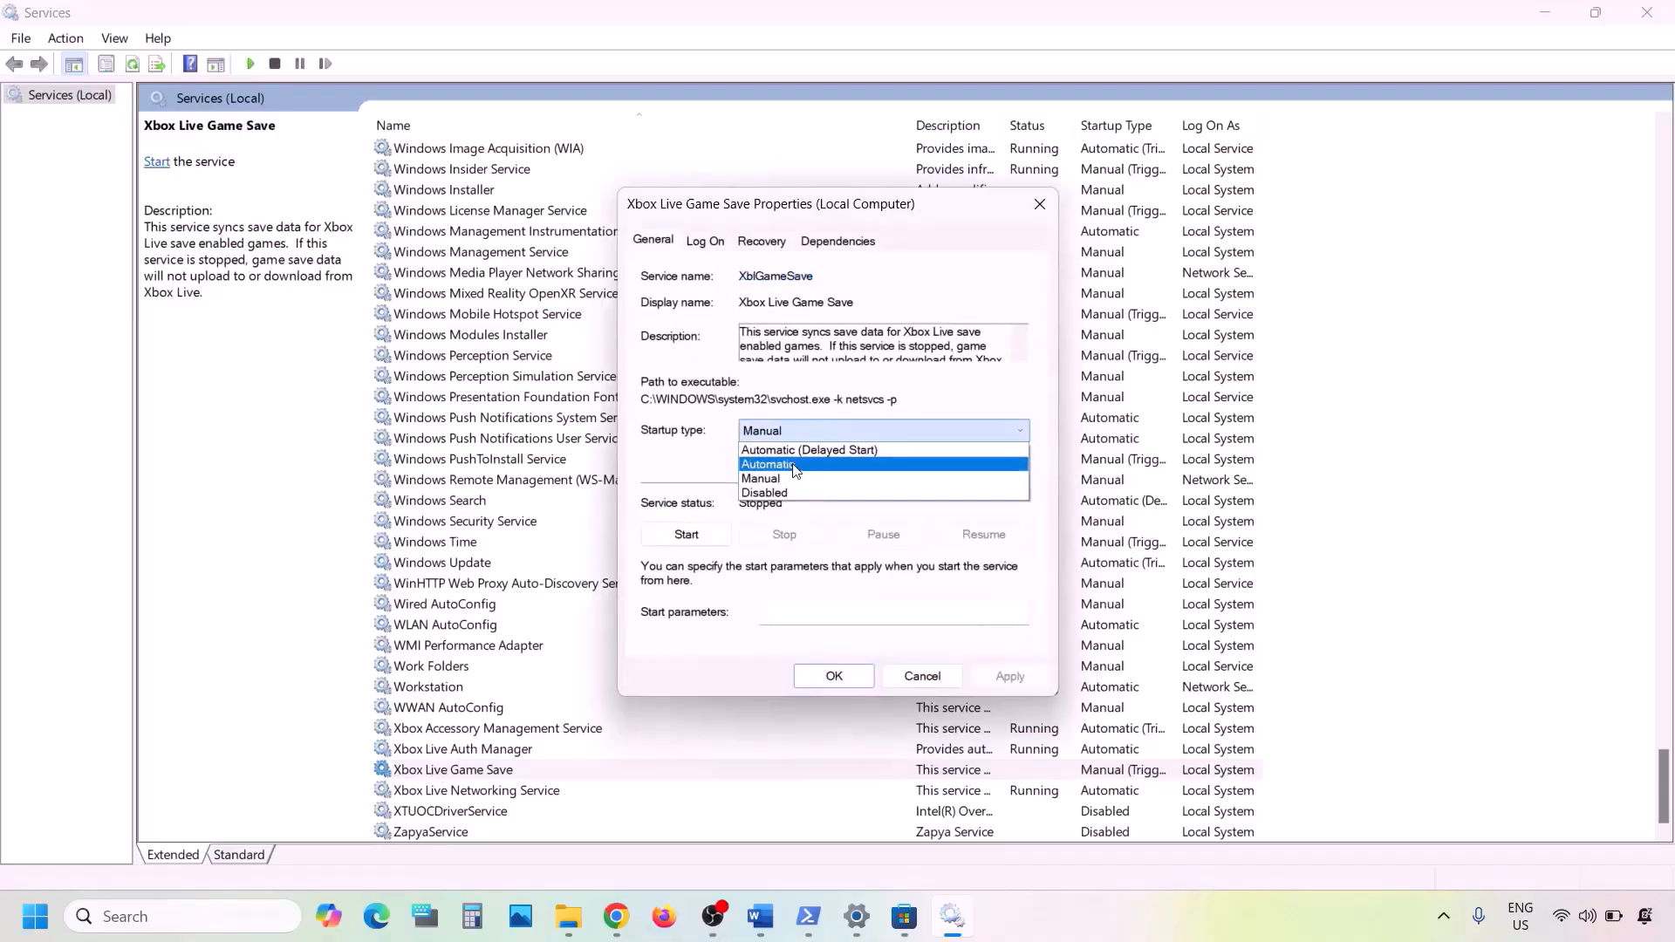
pyautogui.click(795, 467)
pyautogui.click(1004, 675)
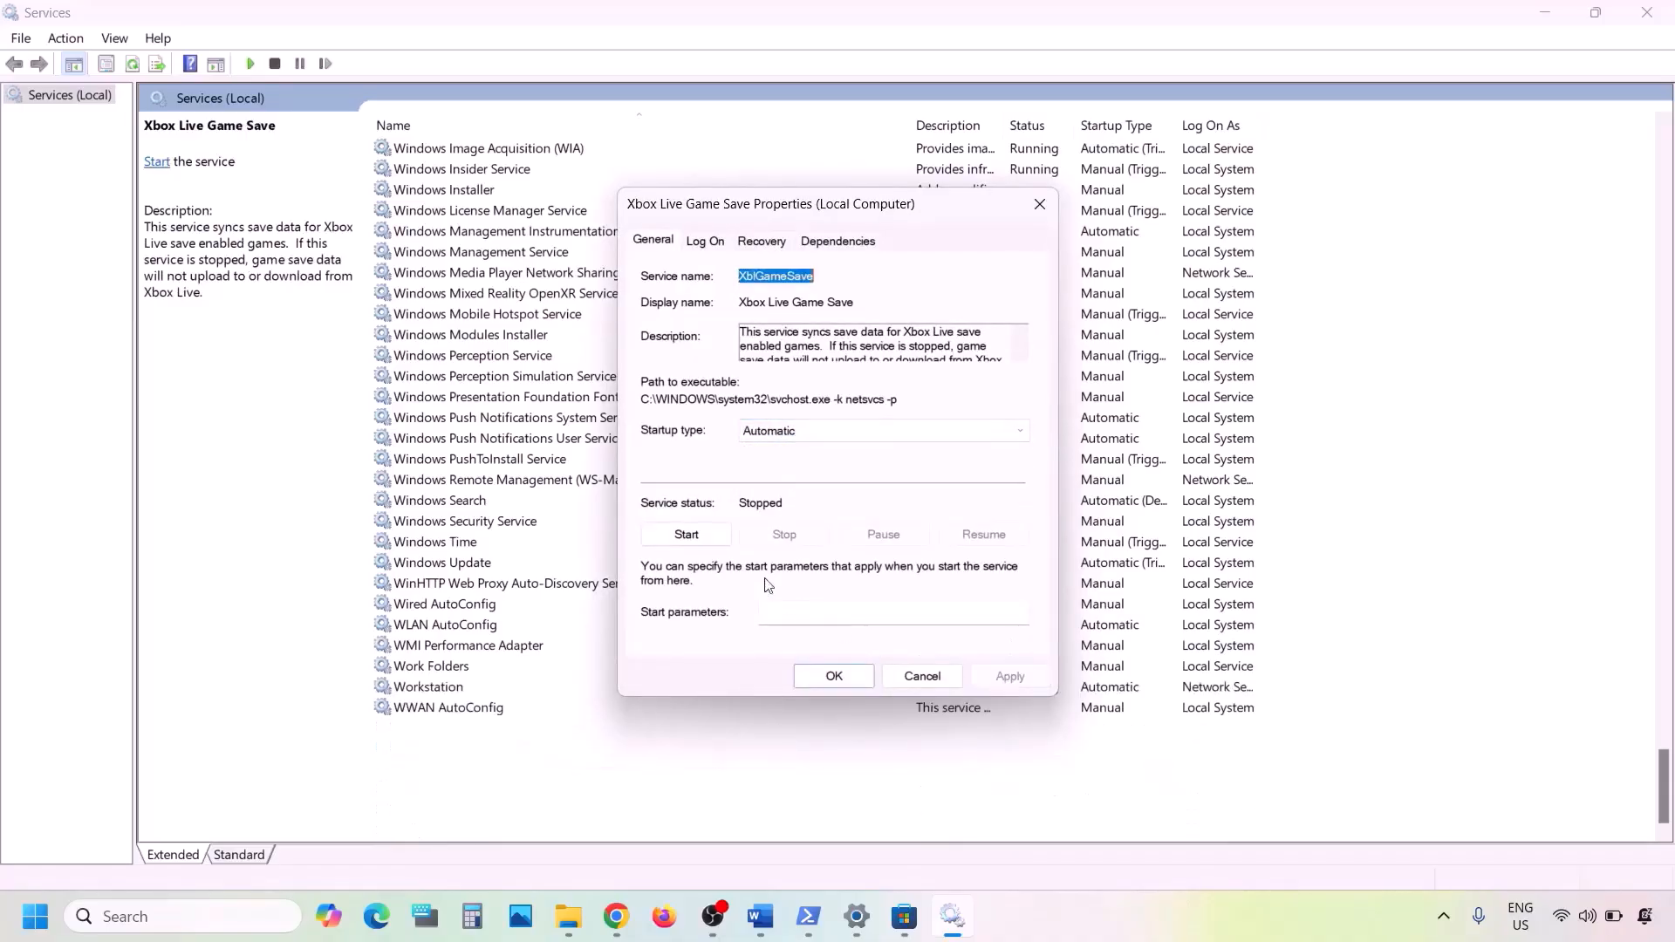
pyautogui.click(682, 534)
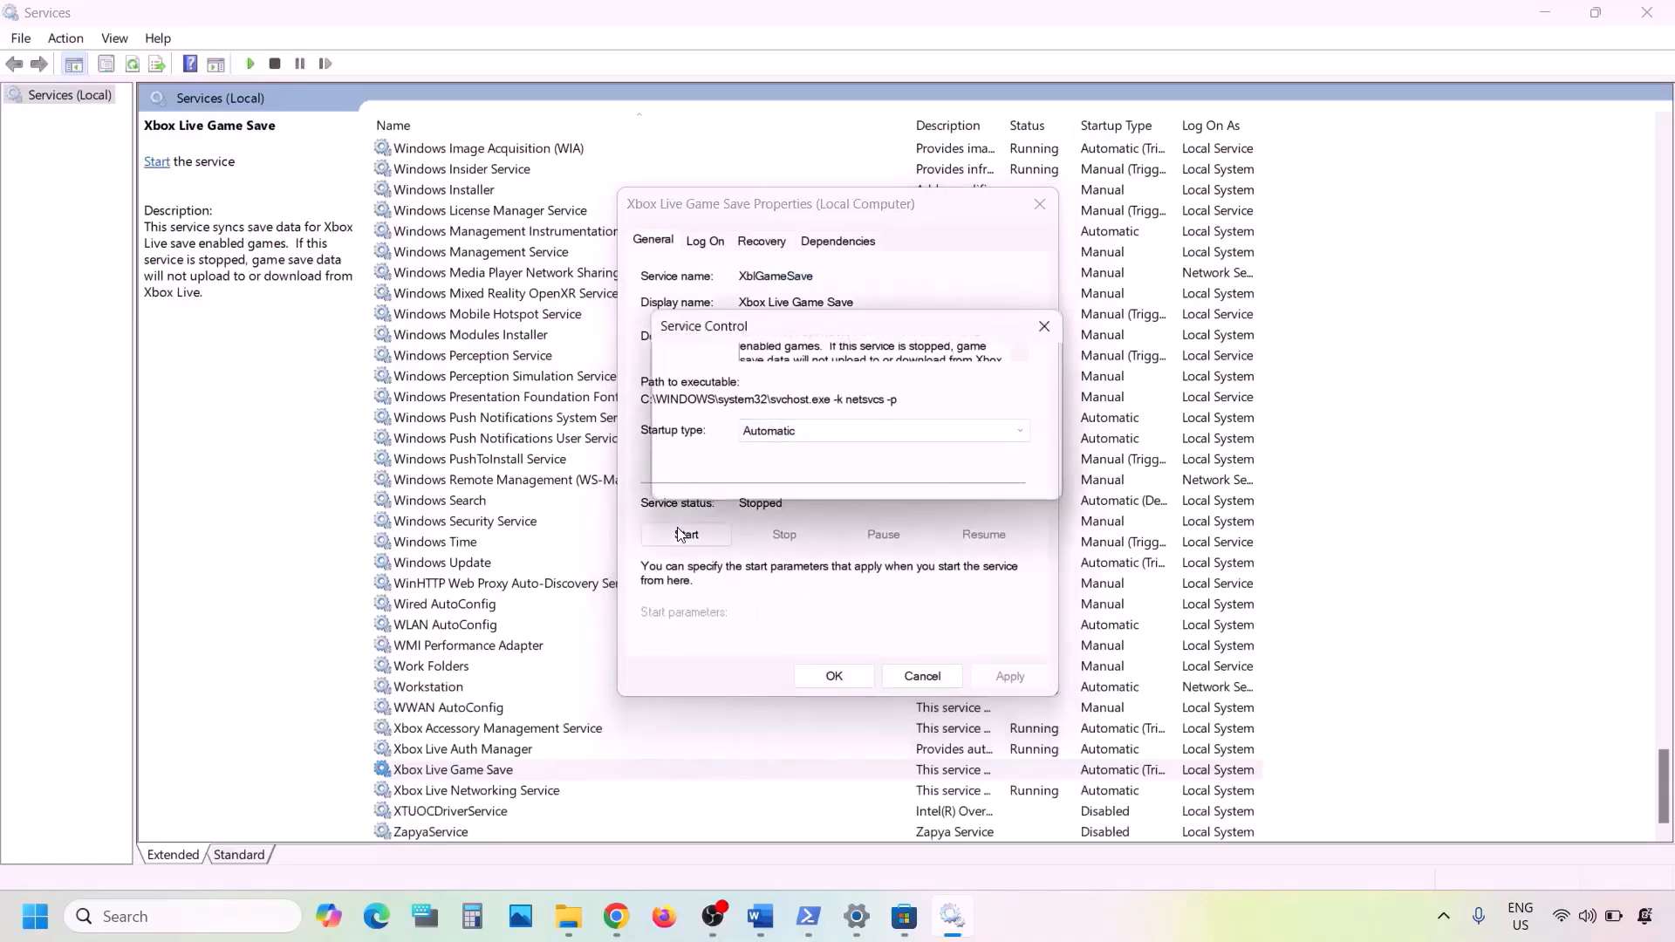
pyautogui.click(834, 678)
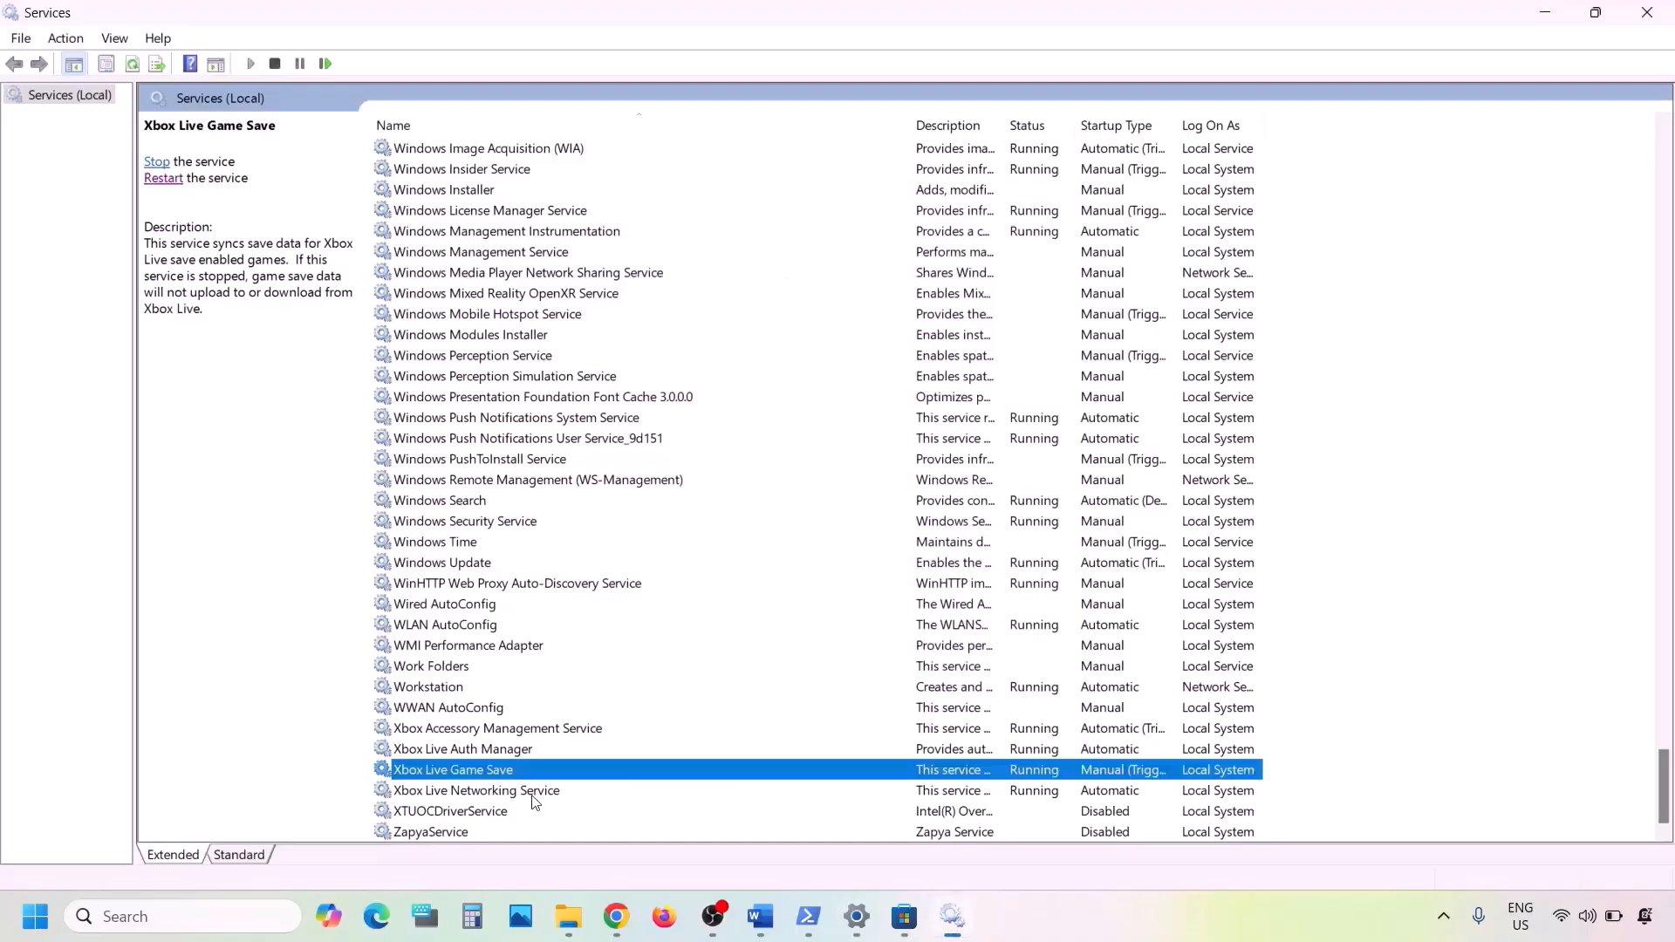
# - Set the Xbox Live Networking Service startup type to Automatic
pyautogui.click(533, 796)
pyautogui.doubleClick(535, 801)
pyautogui.click(799, 432)
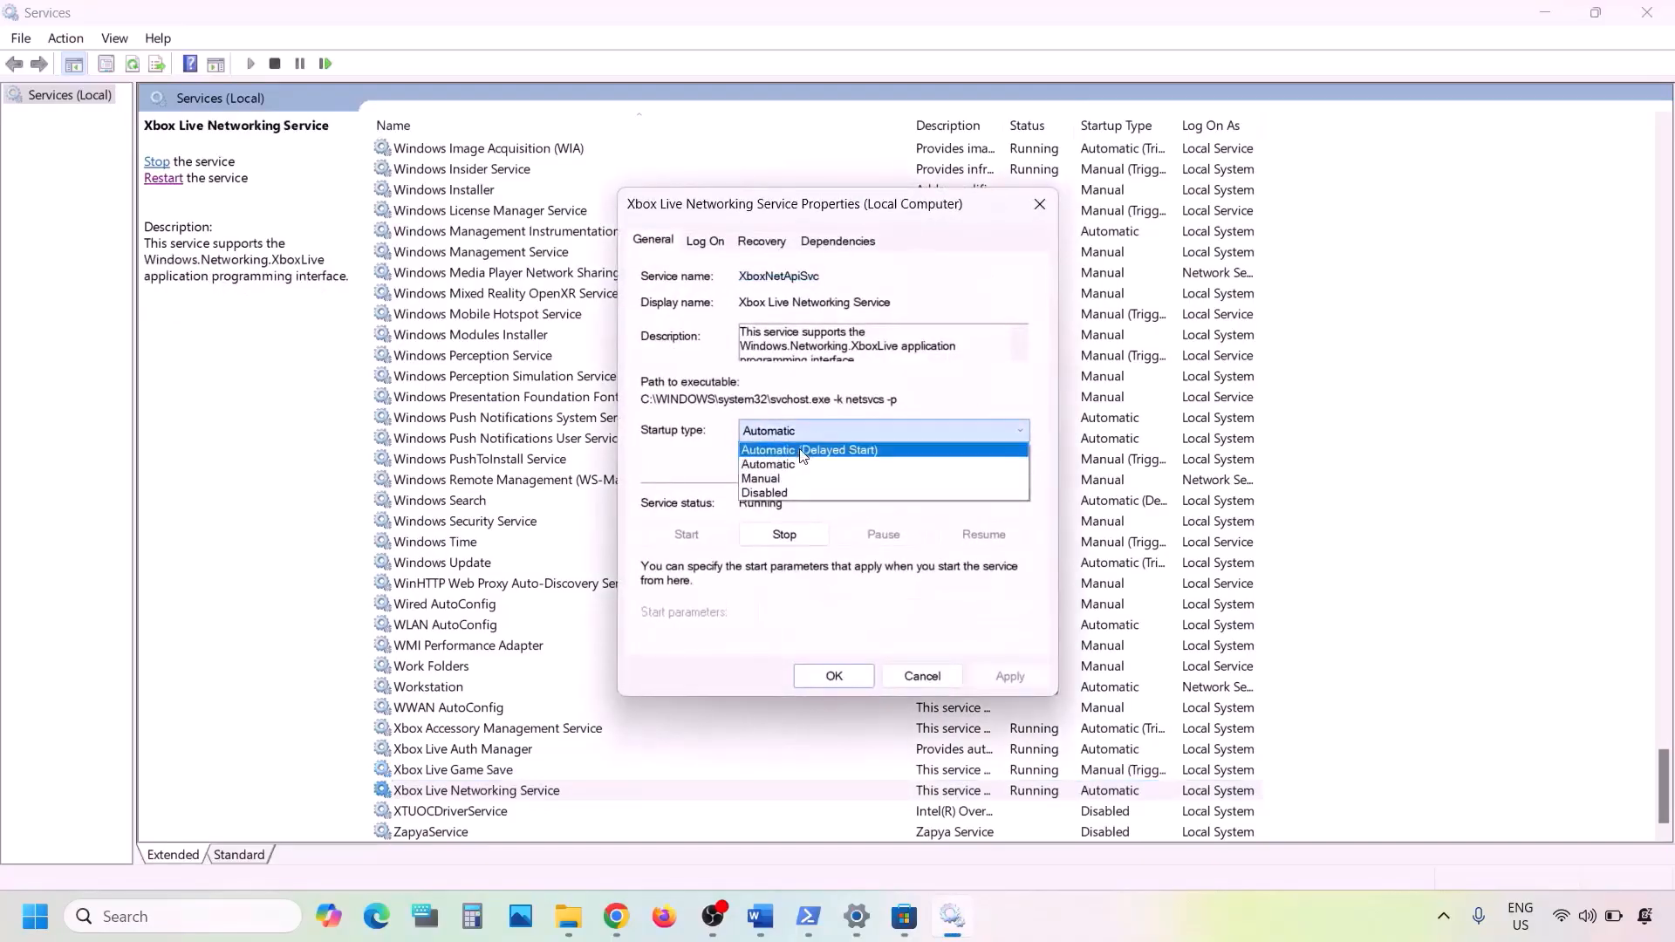
pyautogui.click(800, 465)
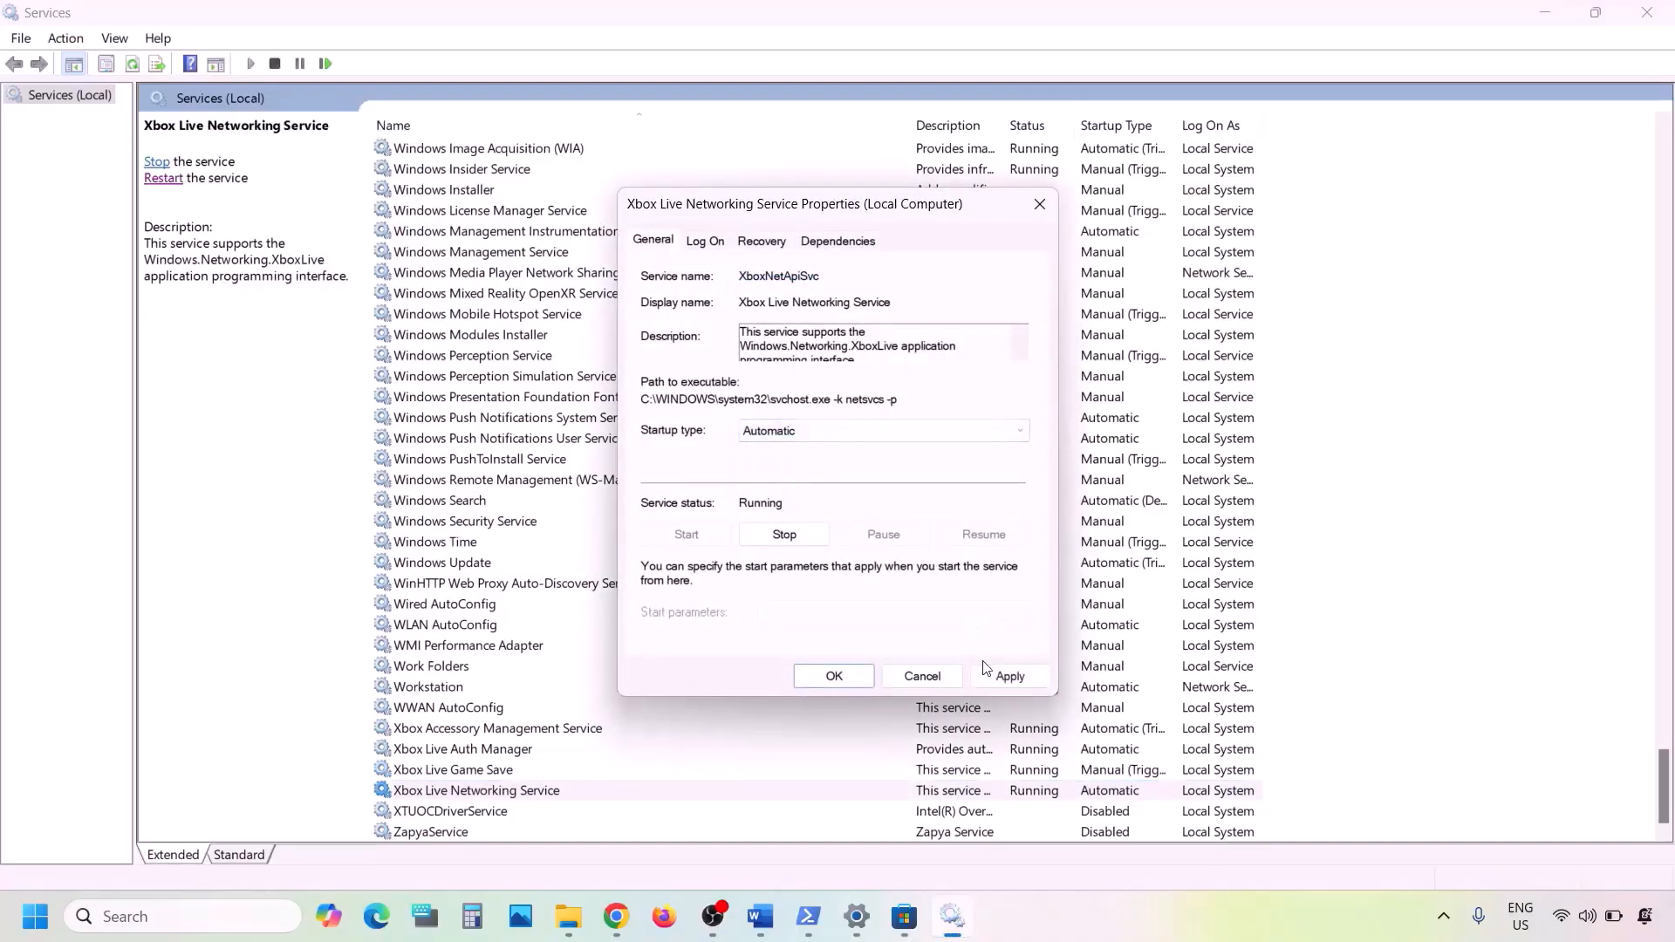
pyautogui.click(992, 680)
pyautogui.click(834, 679)
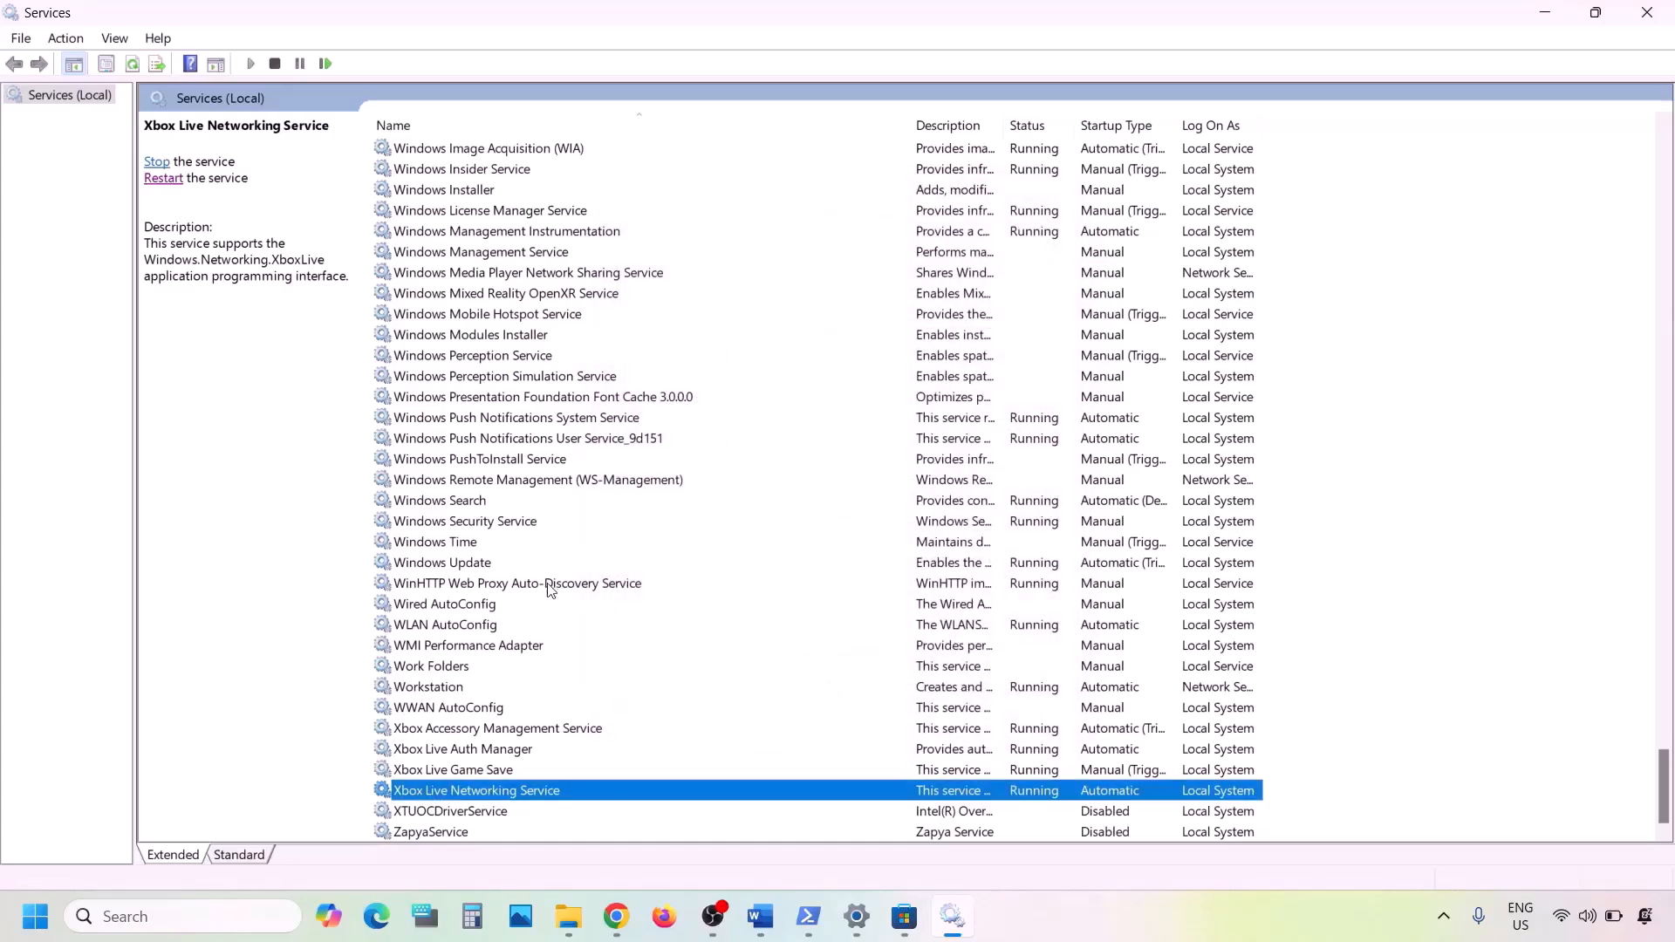
pyautogui.click(495, 566)
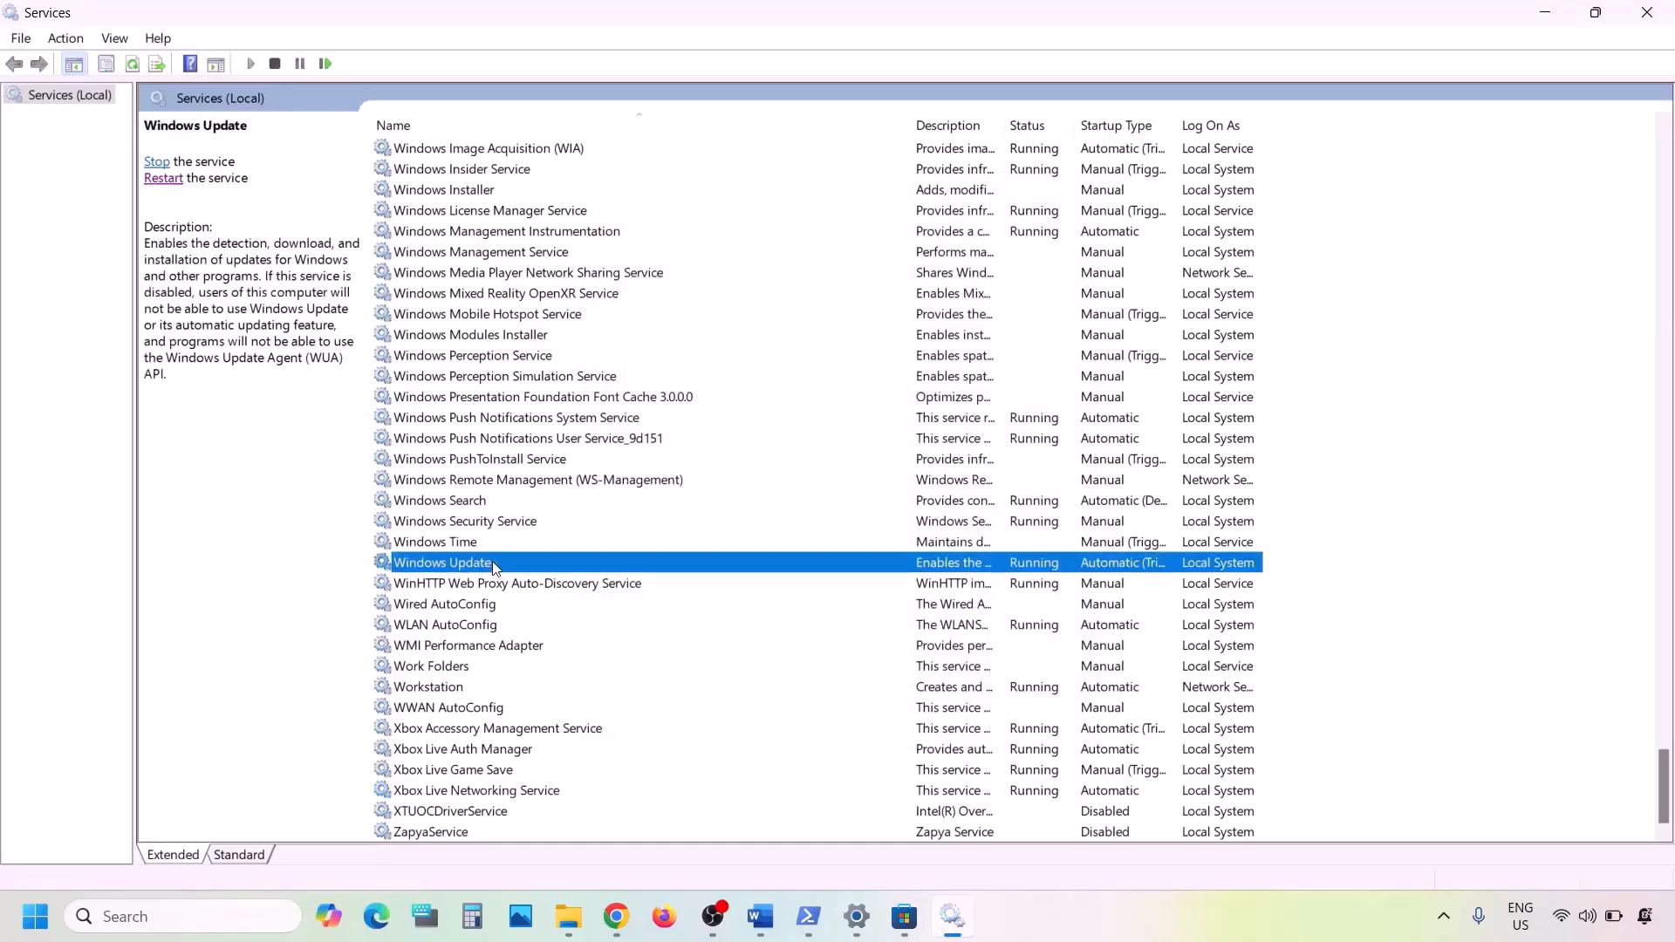
# - Change the Windows Update service's startup type to Automatic and apply it
pyautogui.doubleClick(495, 566)
pyautogui.click(826, 428)
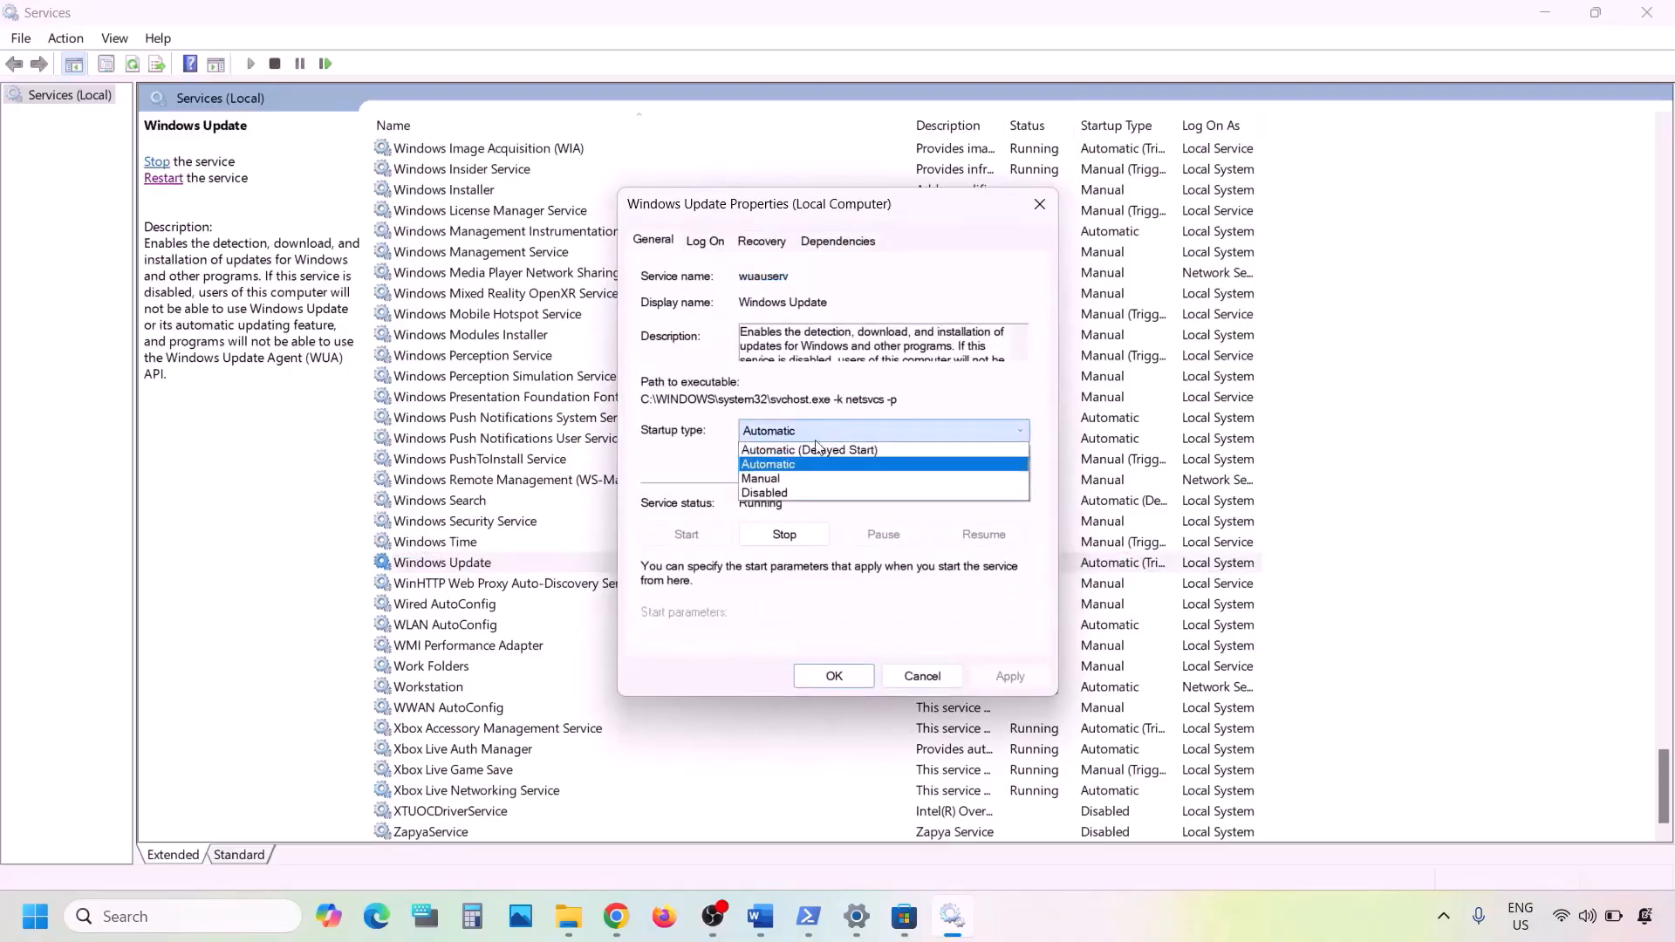
pyautogui.click(804, 463)
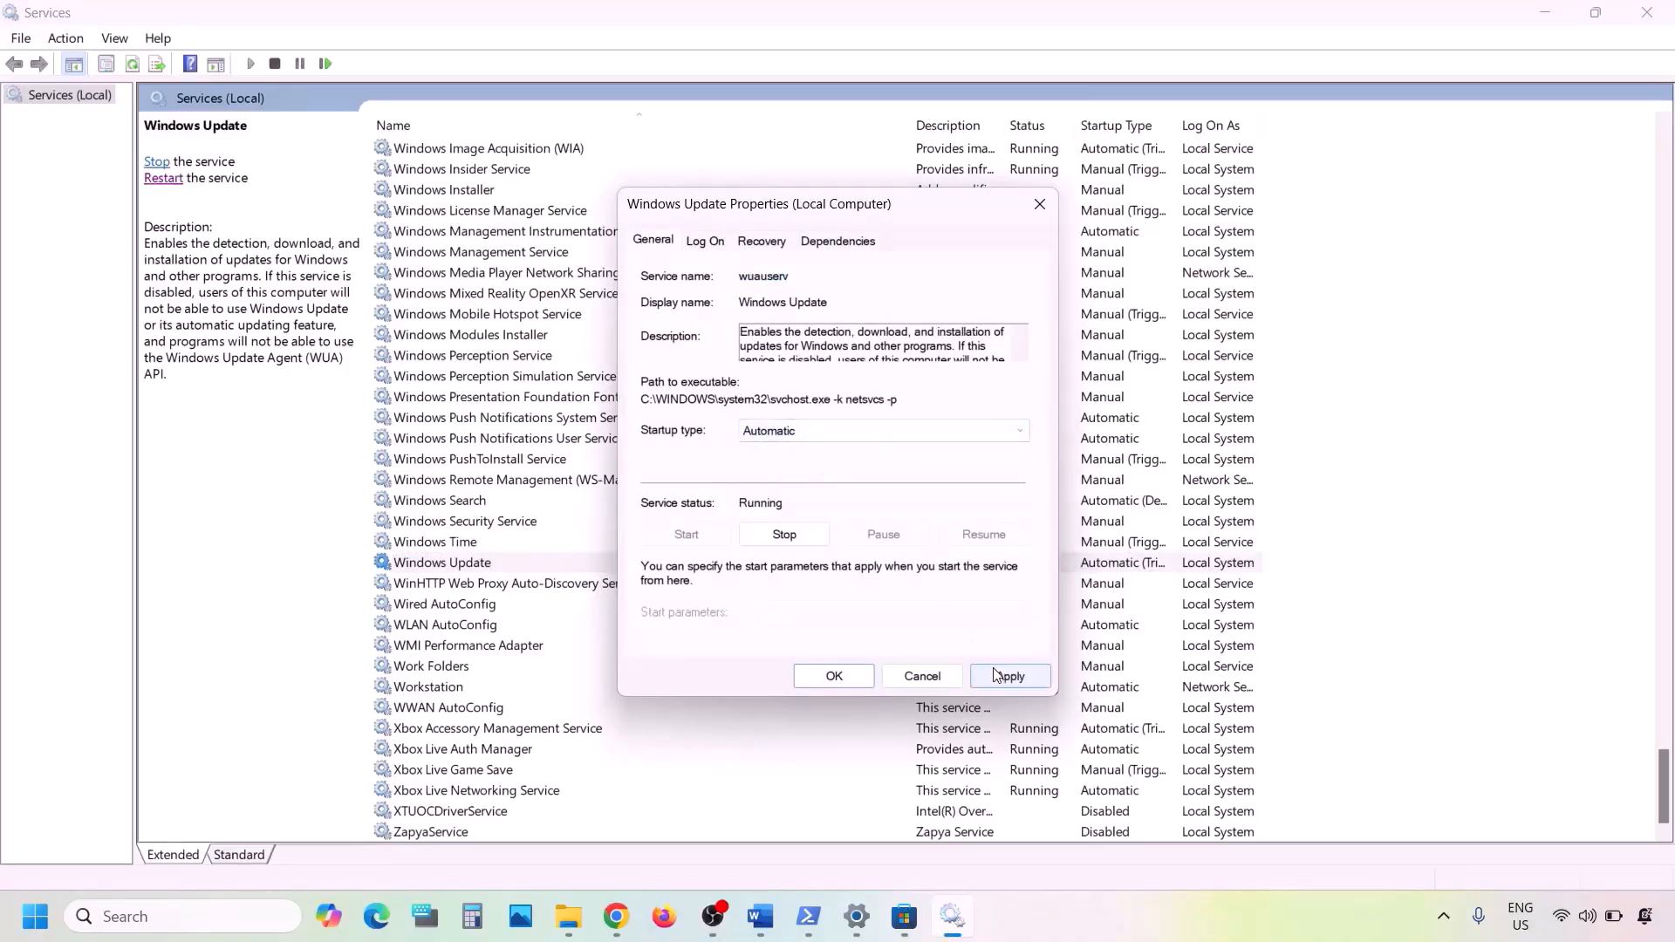
pyautogui.click(994, 674)
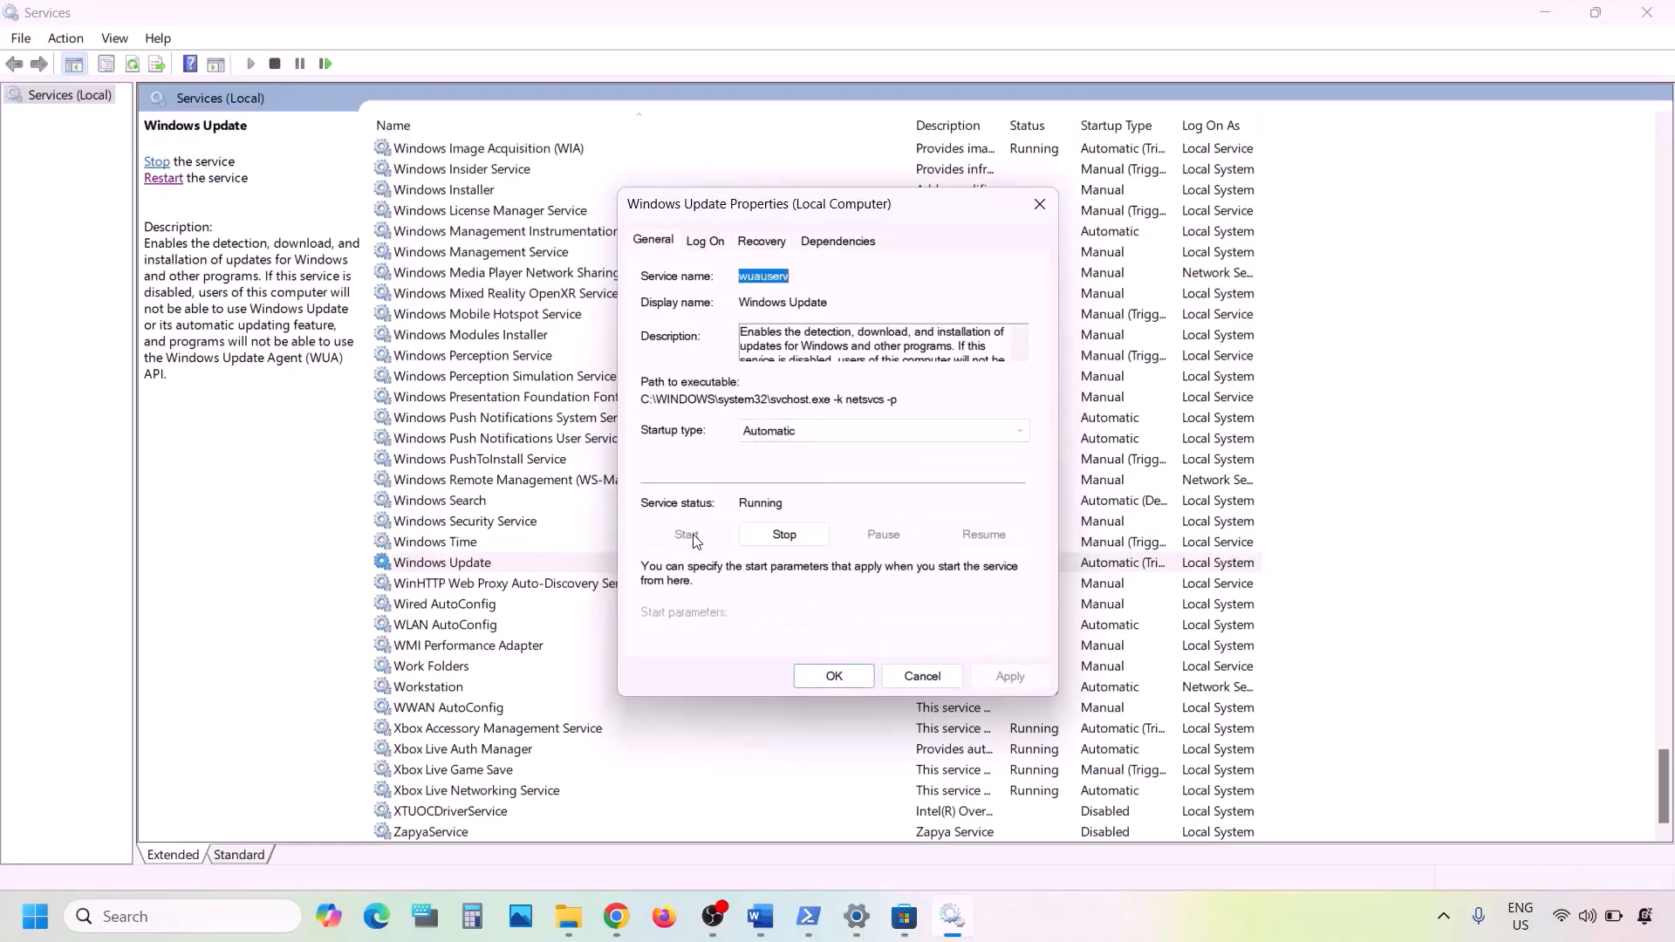
pyautogui.click(825, 679)
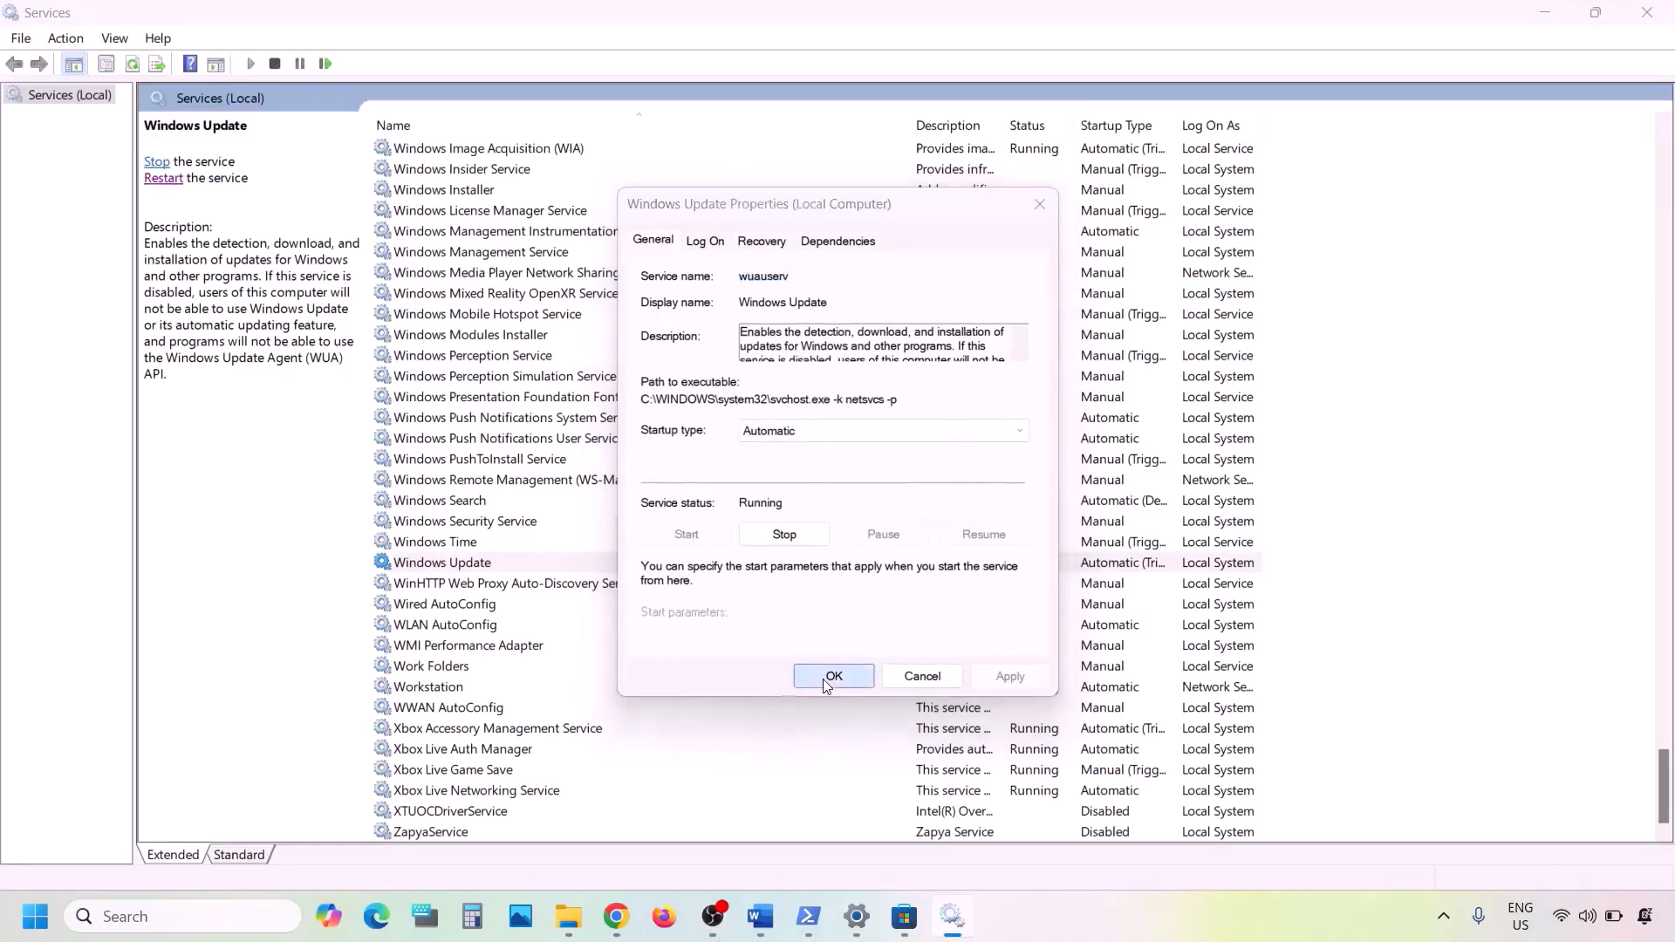
pyautogui.click(568, 478)
# - Locate both Gaming Services entries and restart each of them
pyautogui.press('g')
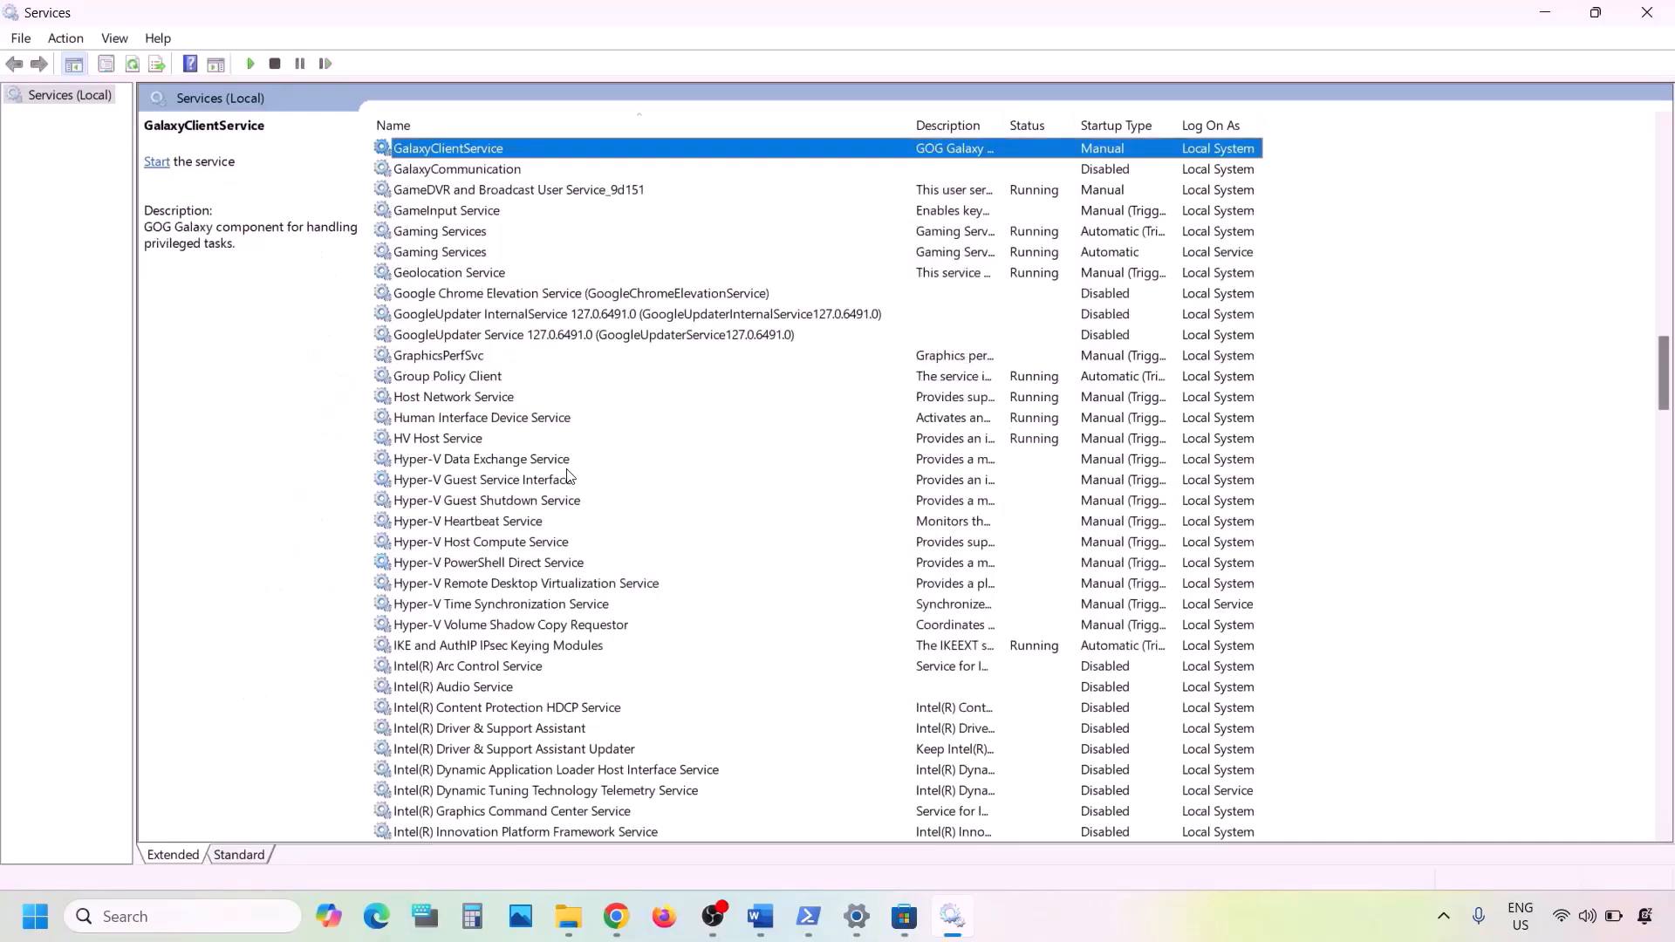
pyautogui.scroll(1, 568, 478)
pyautogui.click(445, 297)
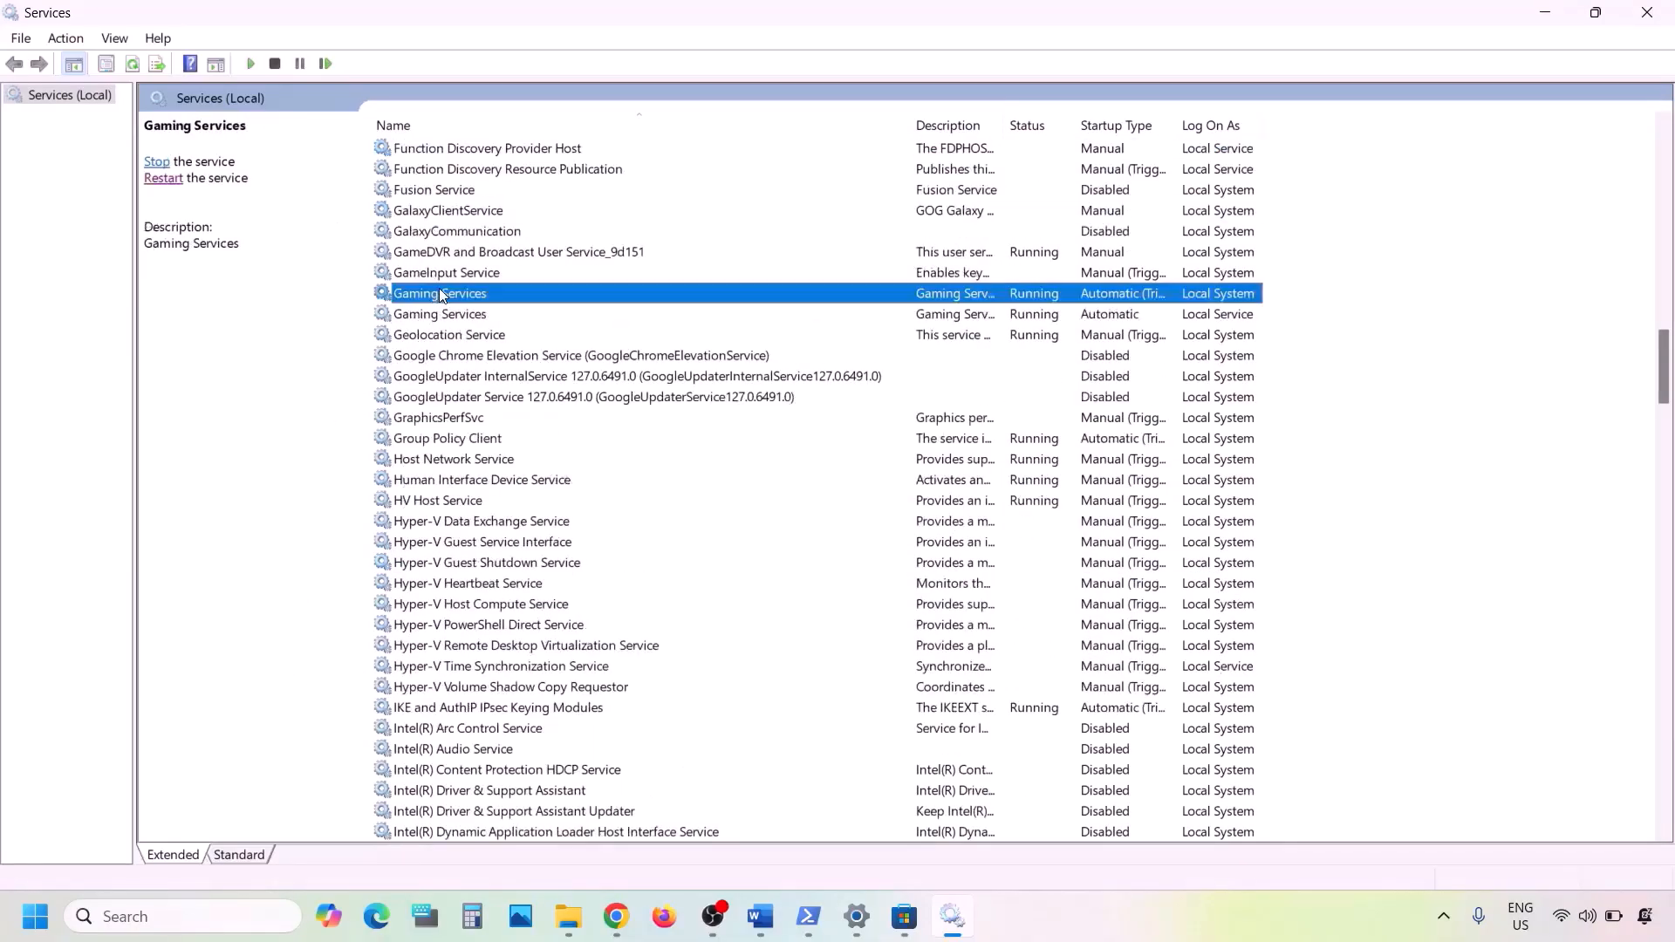
pyautogui.click(462, 315)
pyautogui.click(464, 297)
pyautogui.doubleClick(958, 295)
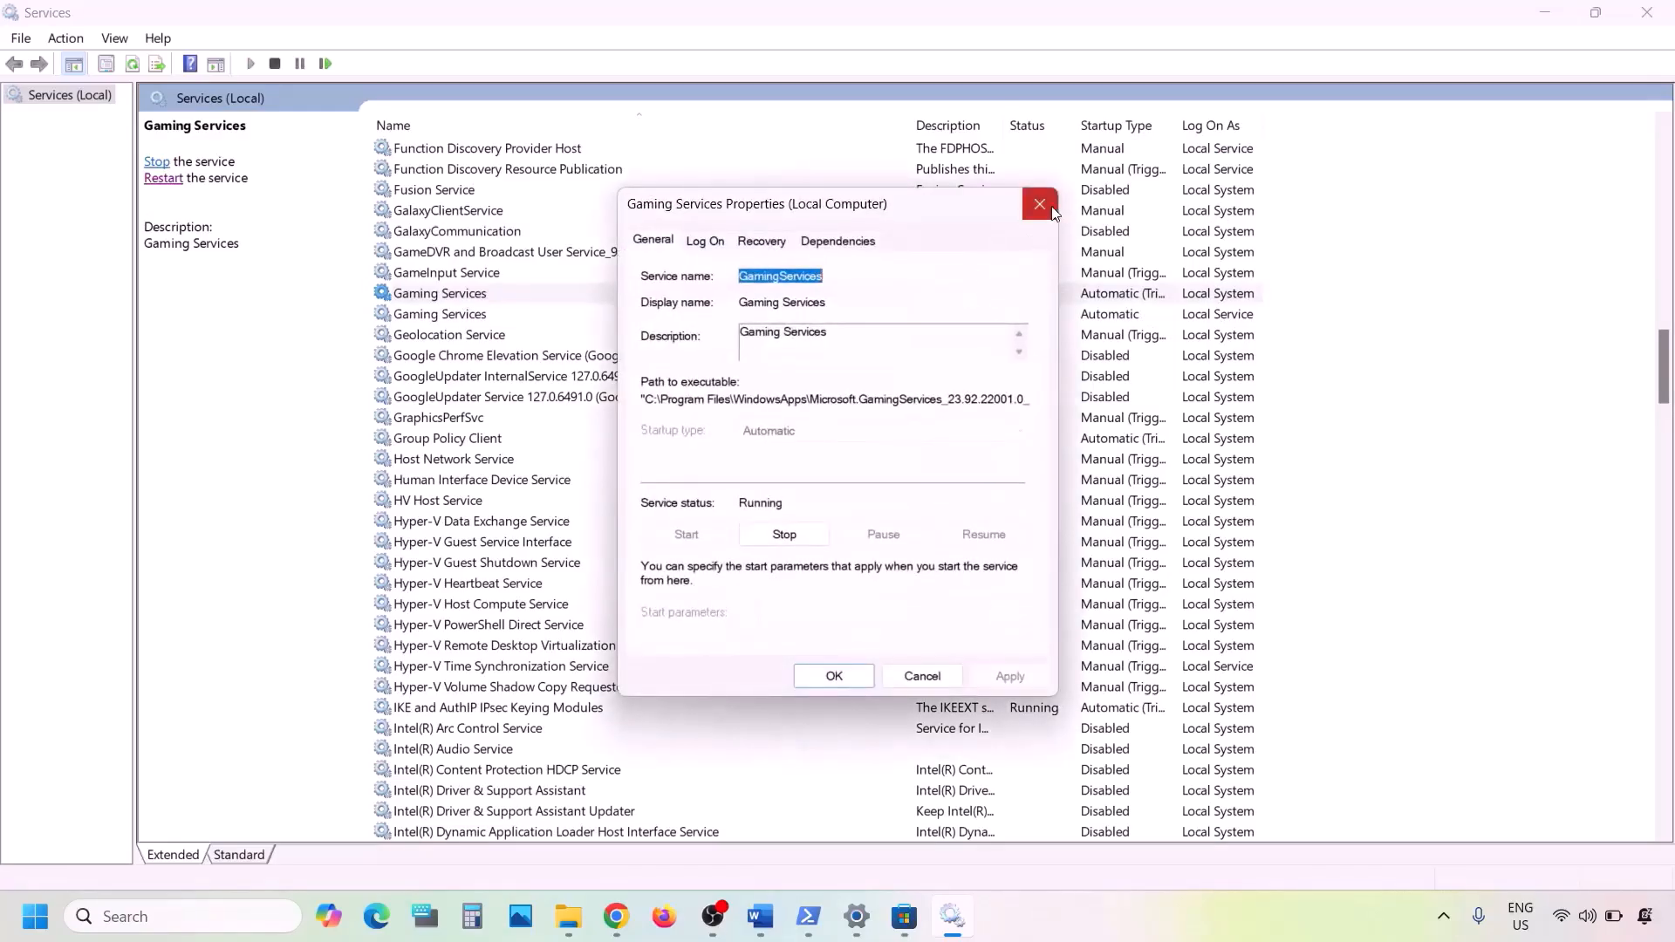
pyautogui.click(1046, 206)
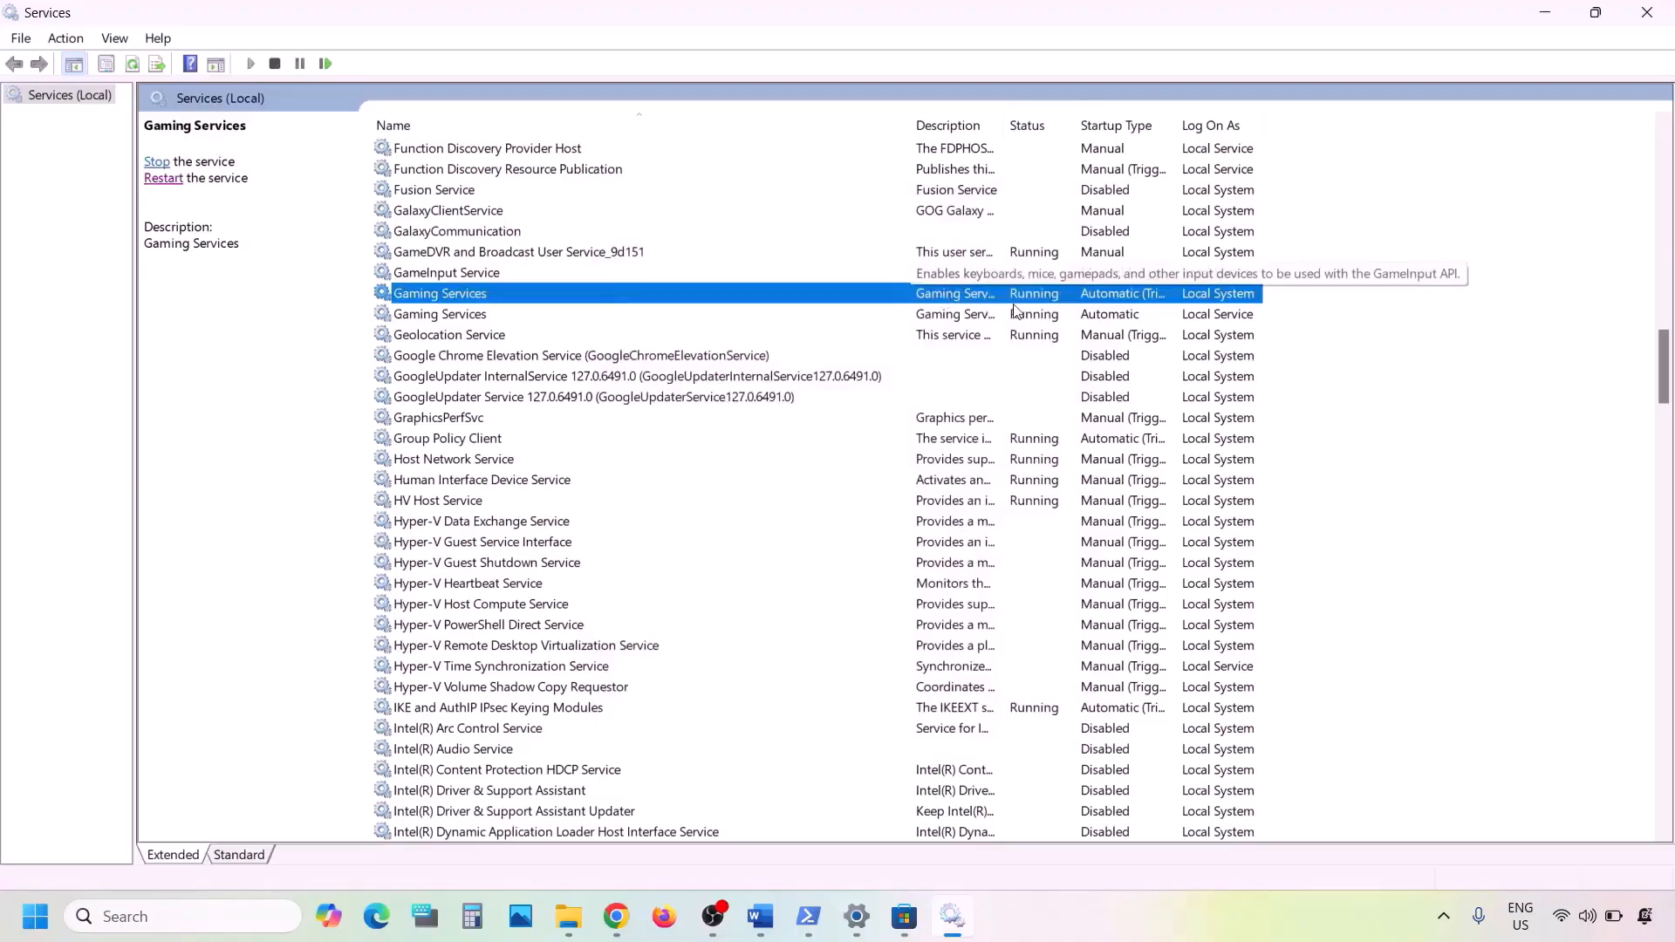
pyautogui.rightClick(990, 299)
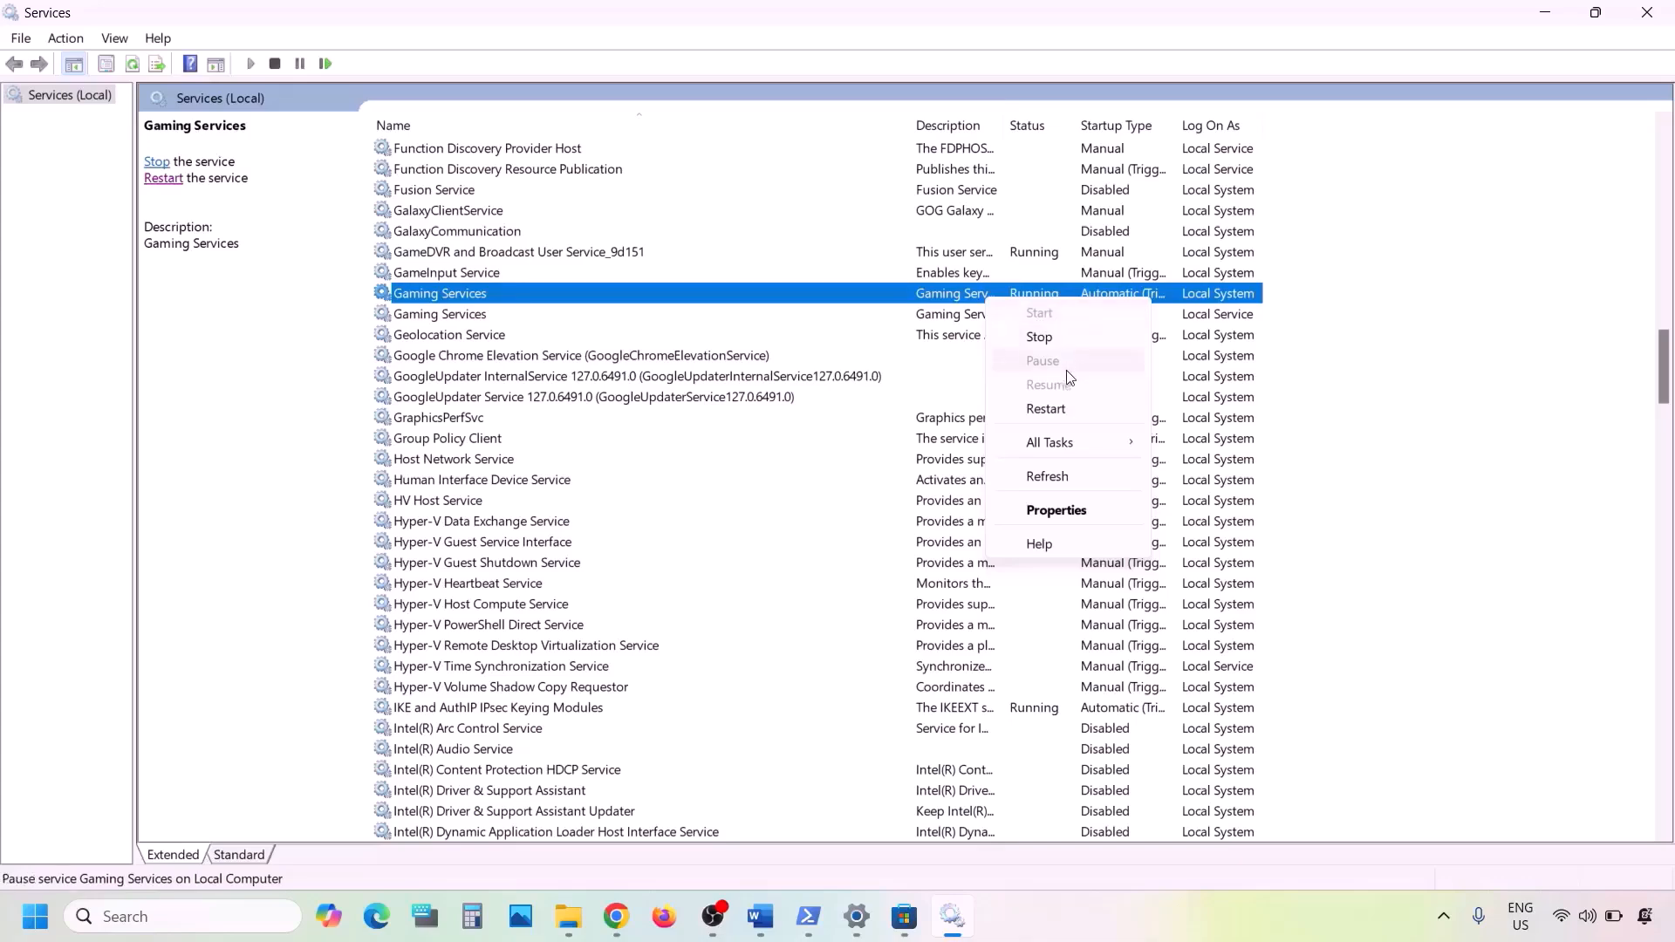
pyautogui.click(1055, 408)
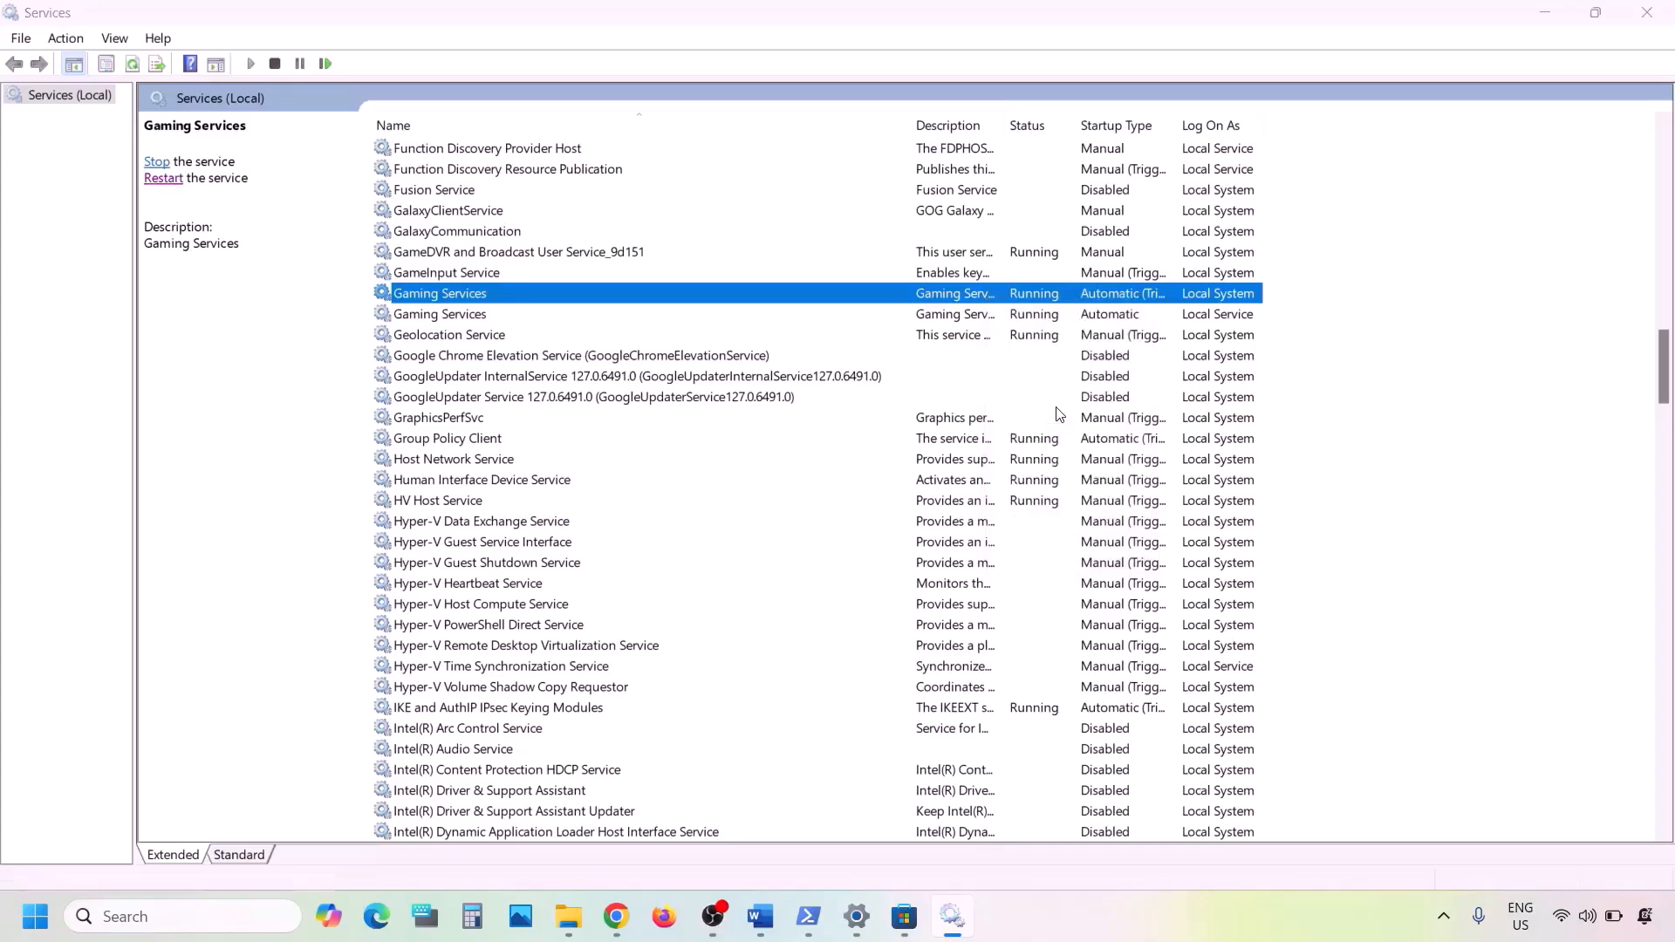
pyautogui.click(975, 315)
pyautogui.rightClick(973, 311)
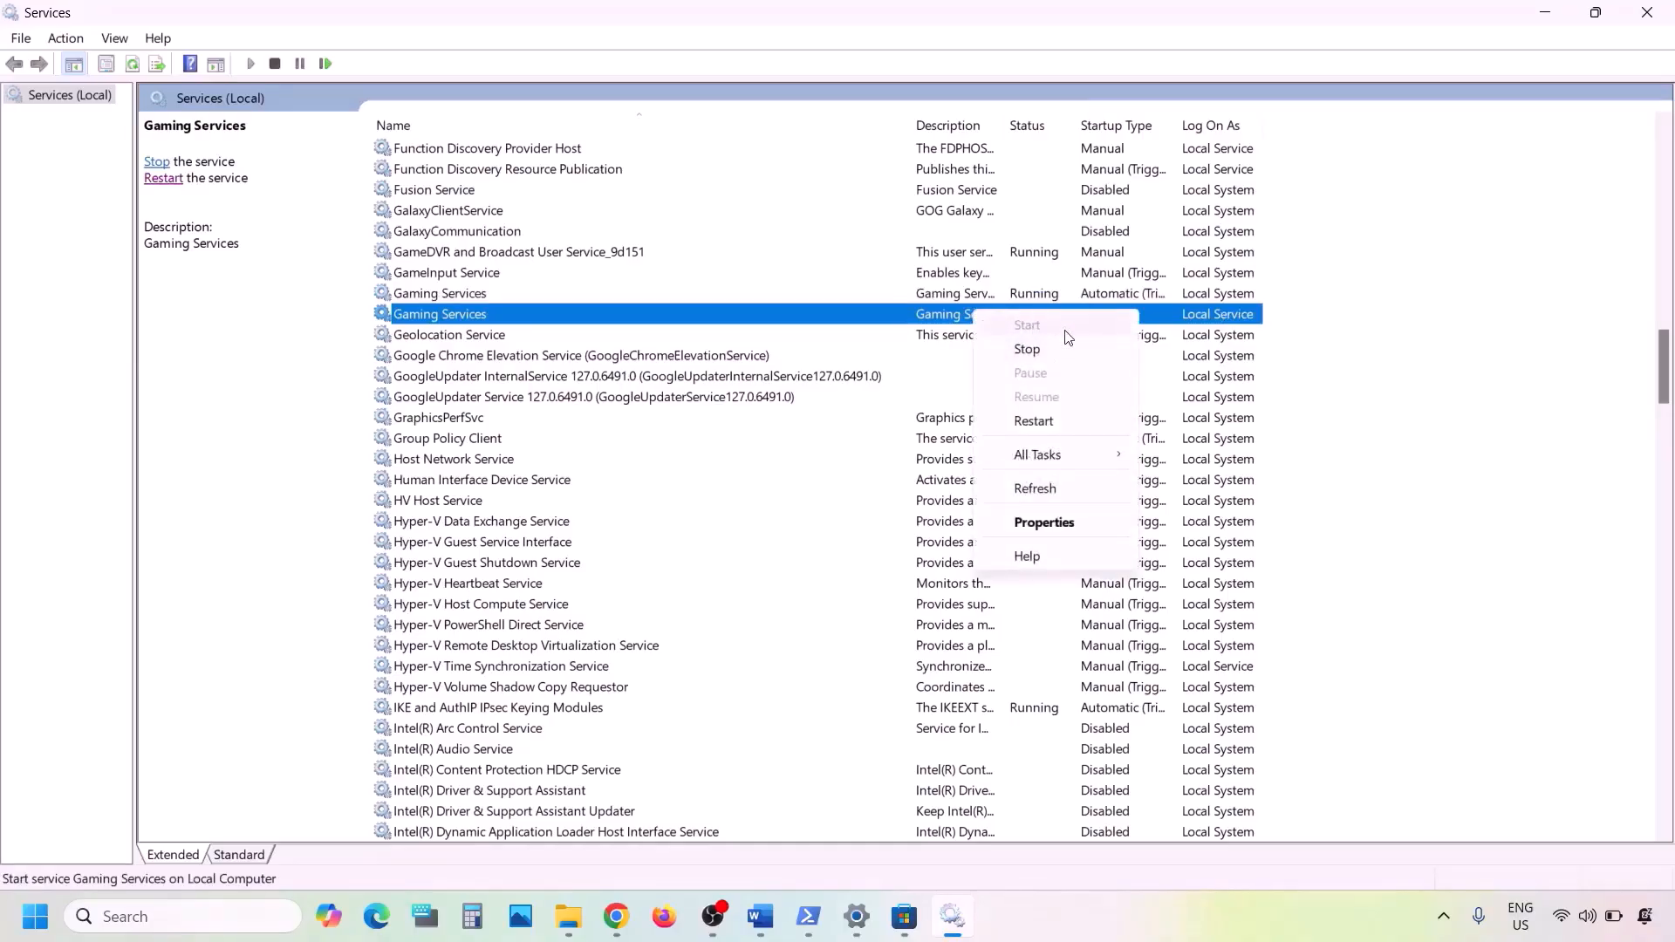
pyautogui.click(1034, 421)
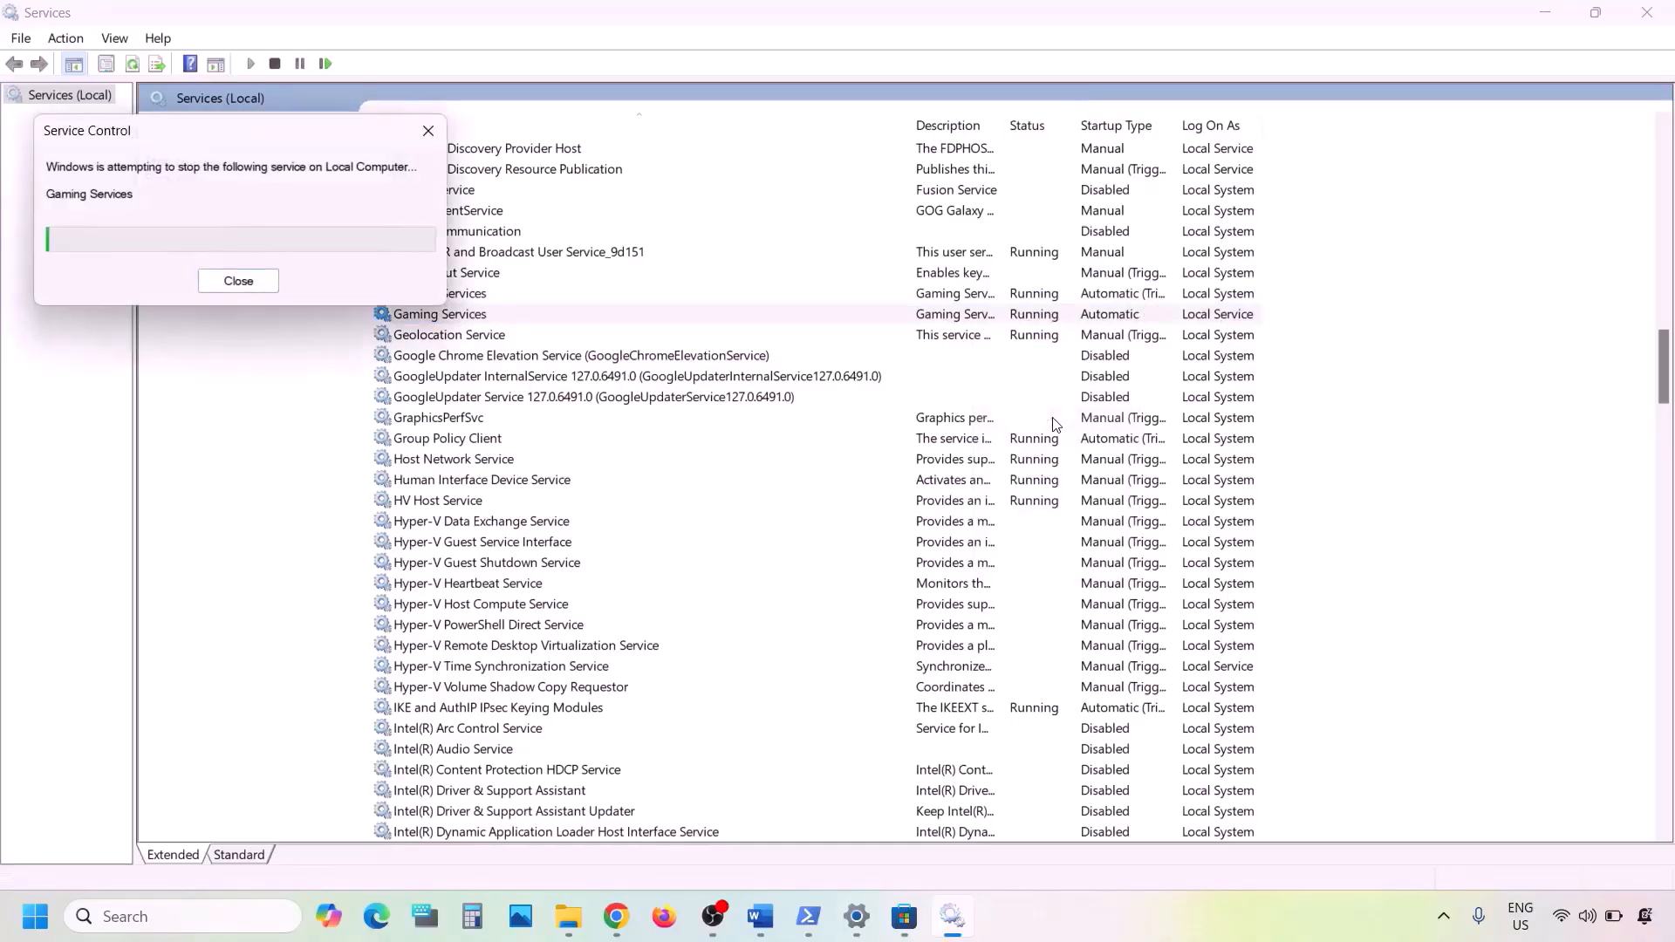
# - Stop both Gaming Services, then restart the first and start the second
pyautogui.rightClick(974, 293)
pyautogui.click(1041, 334)
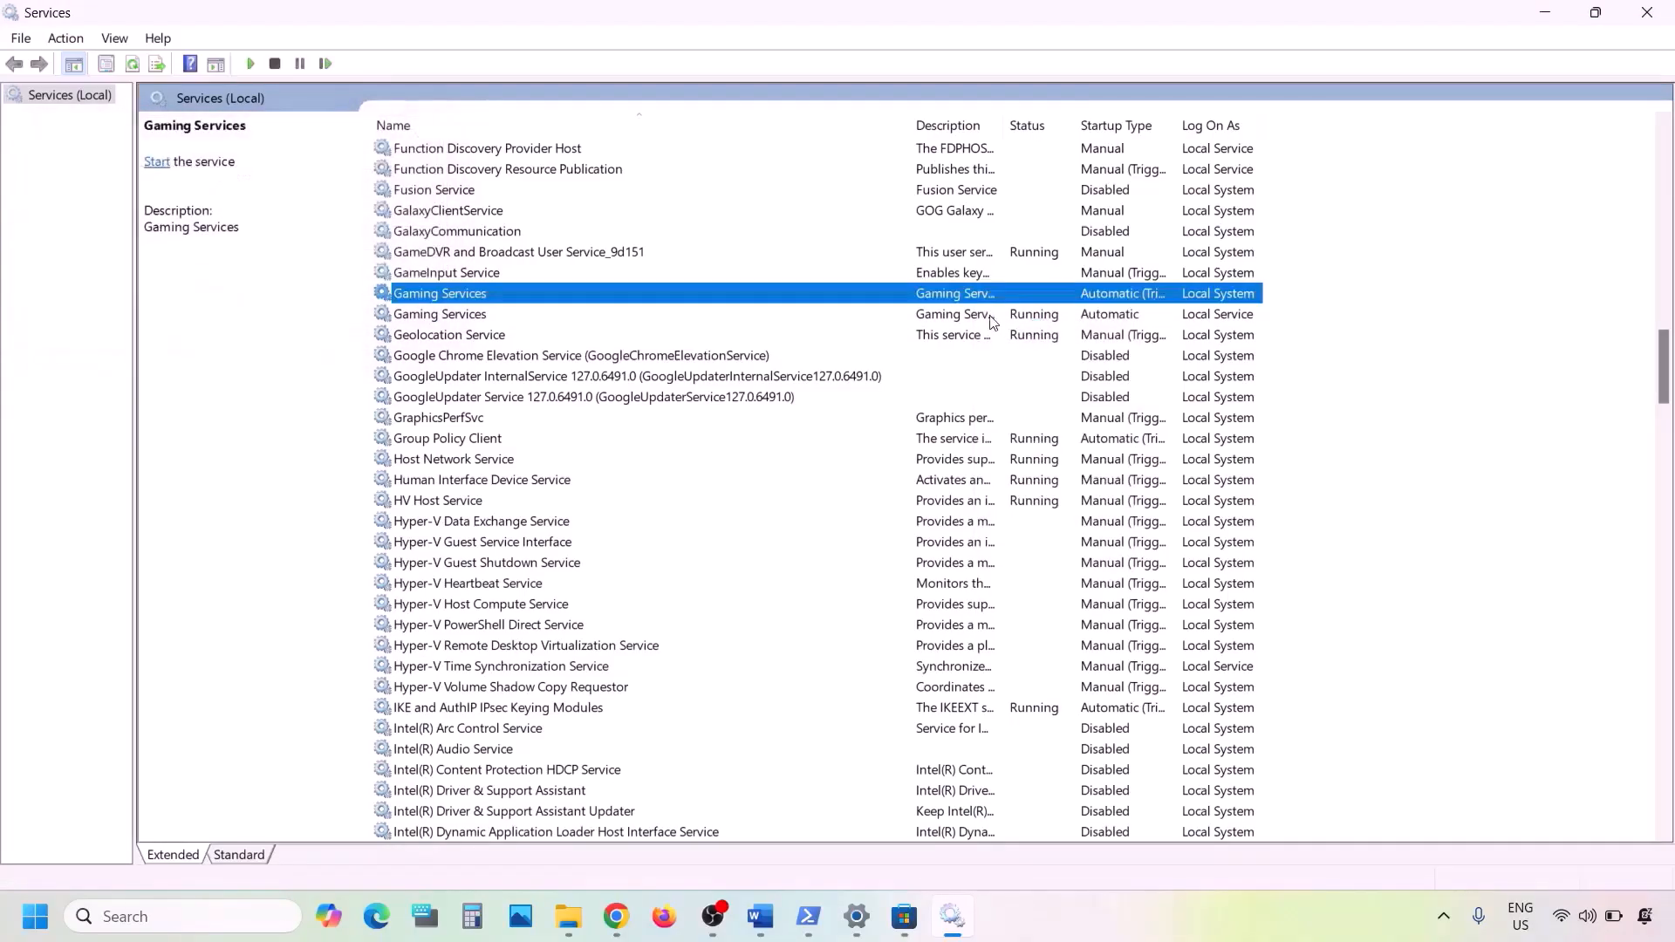
pyautogui.rightClick(975, 315)
pyautogui.click(1040, 354)
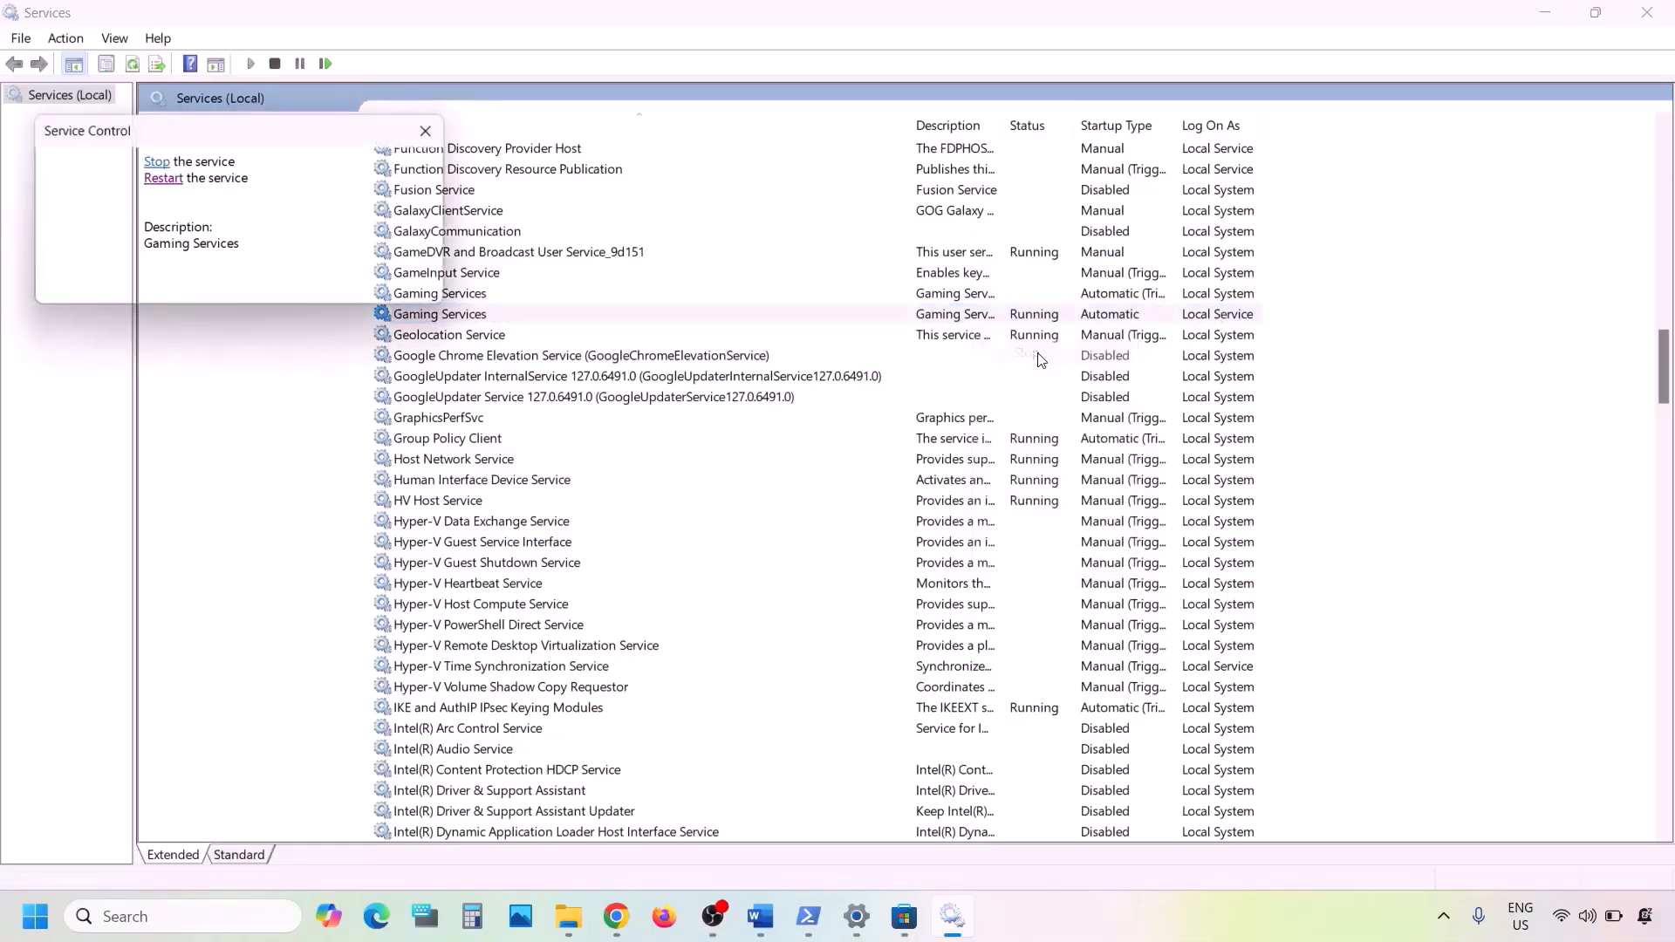
pyautogui.click(976, 293)
pyautogui.rightClick(976, 295)
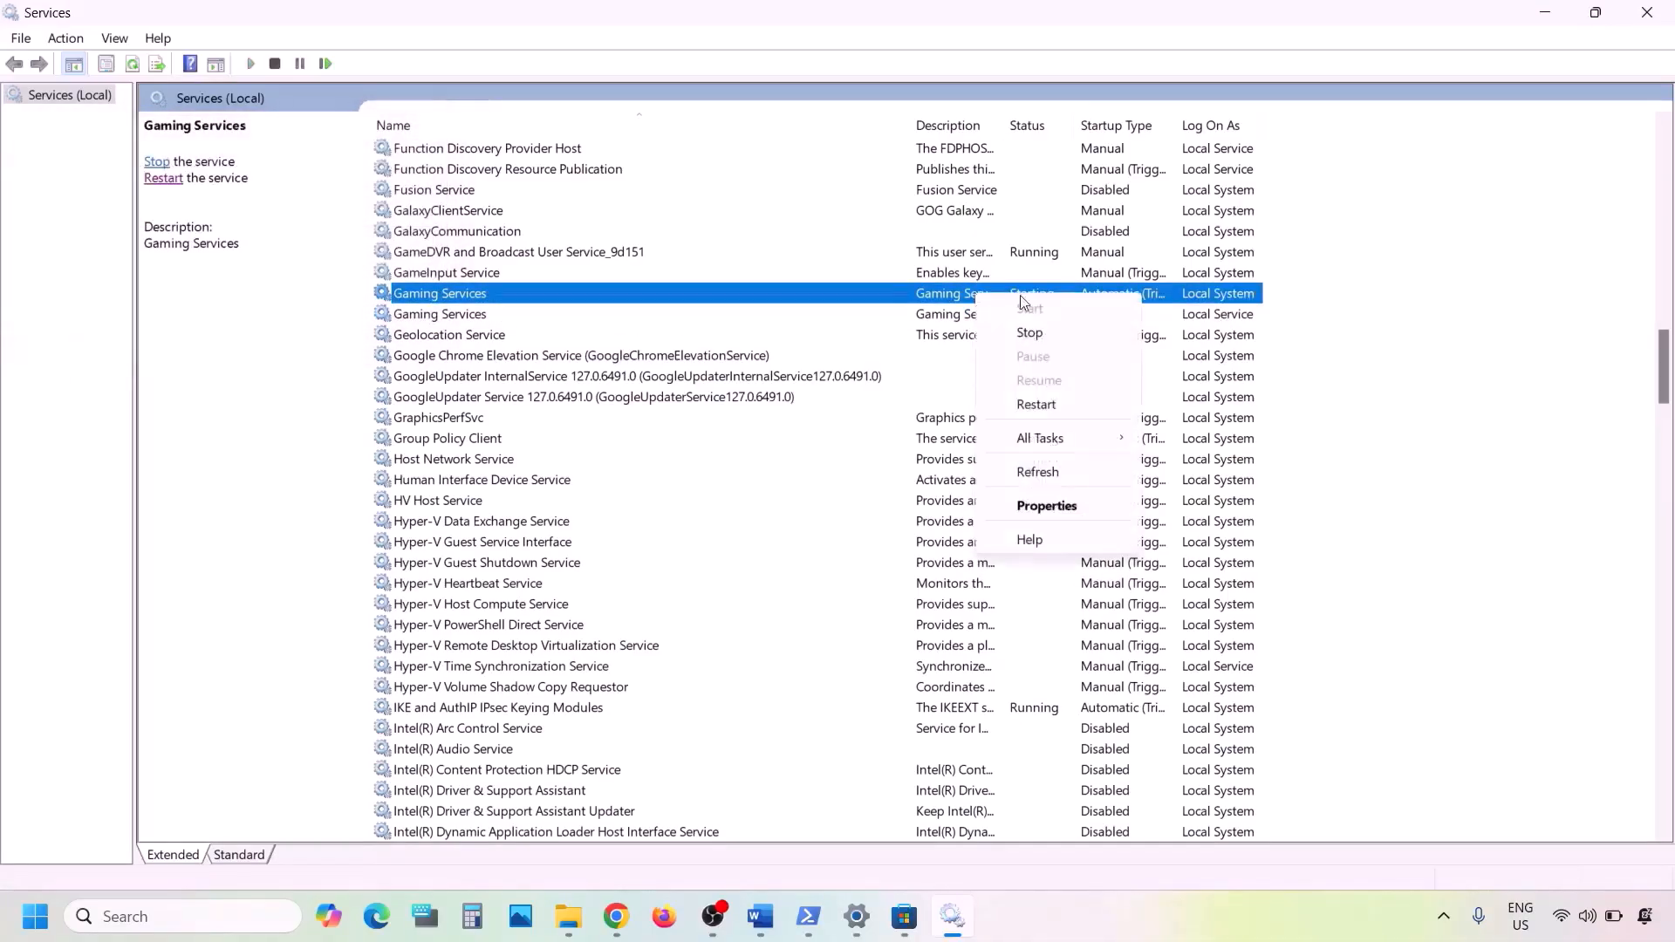
pyautogui.click(1039, 404)
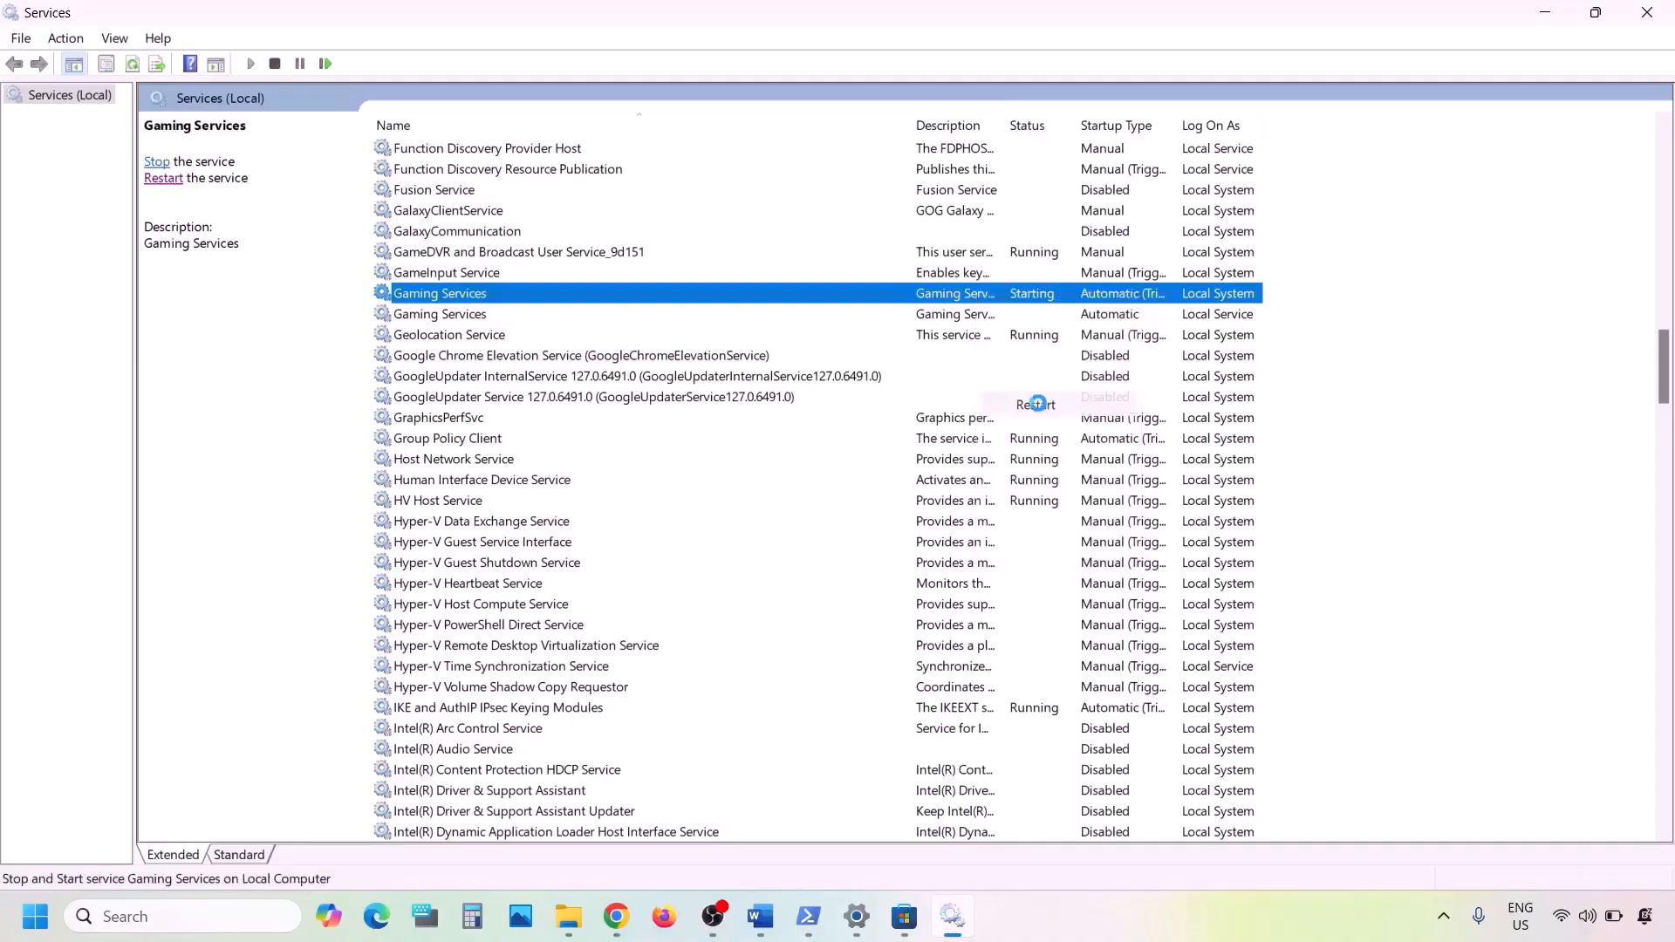
pyautogui.click(970, 316)
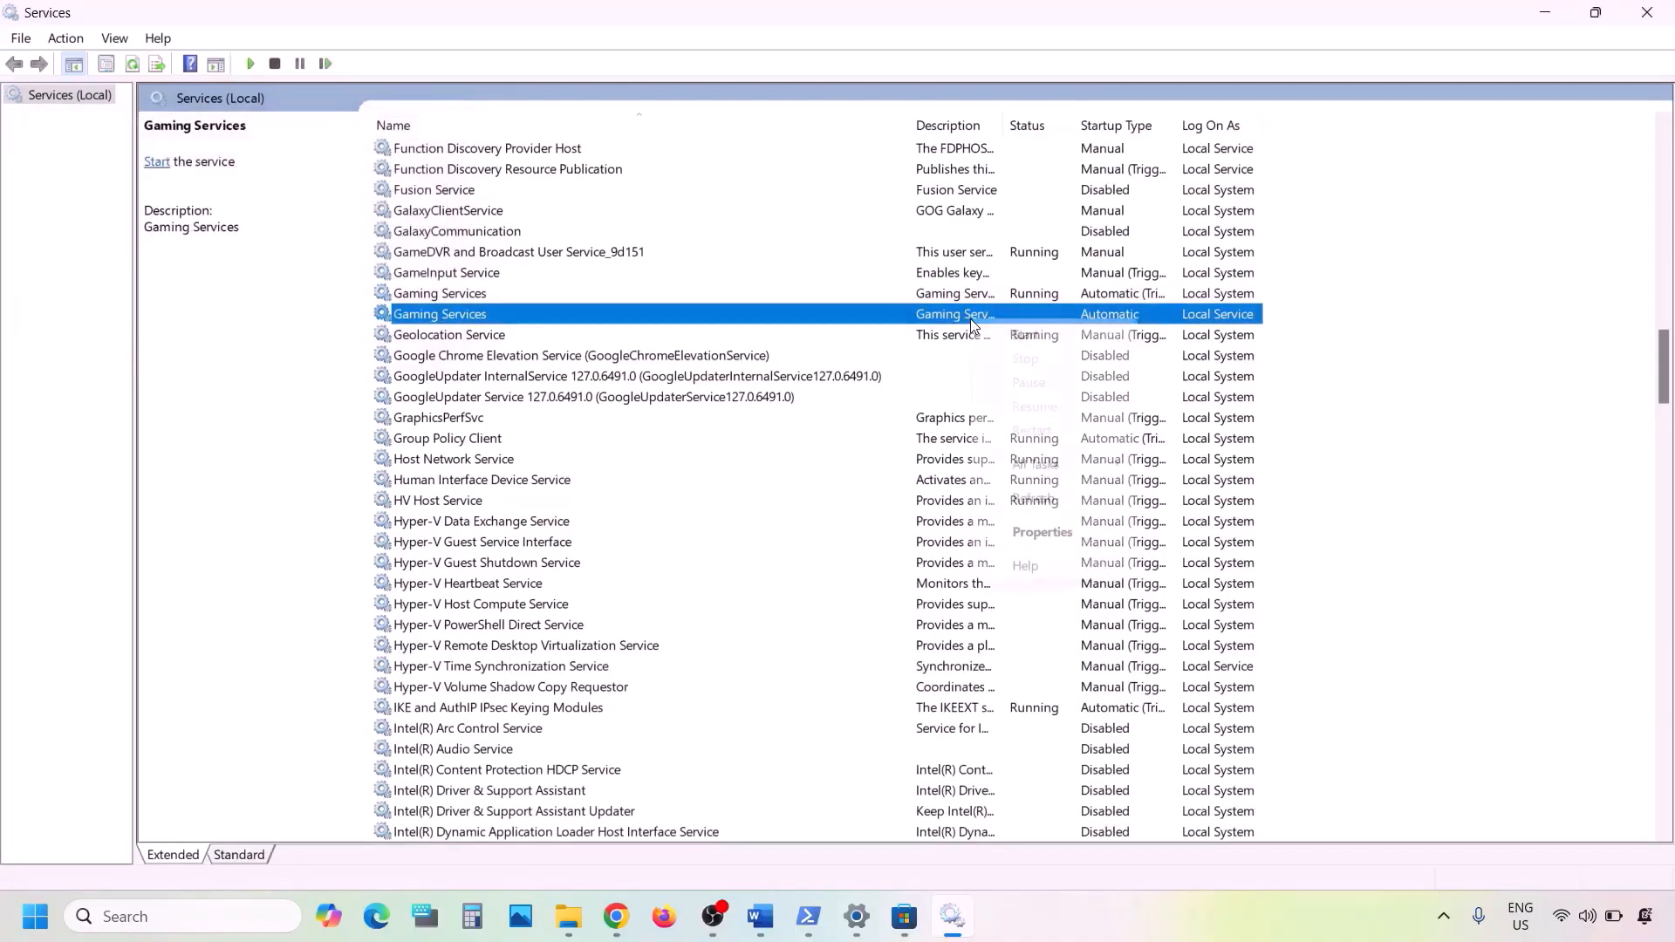
pyautogui.rightClick(970, 317)
pyautogui.click(1028, 336)
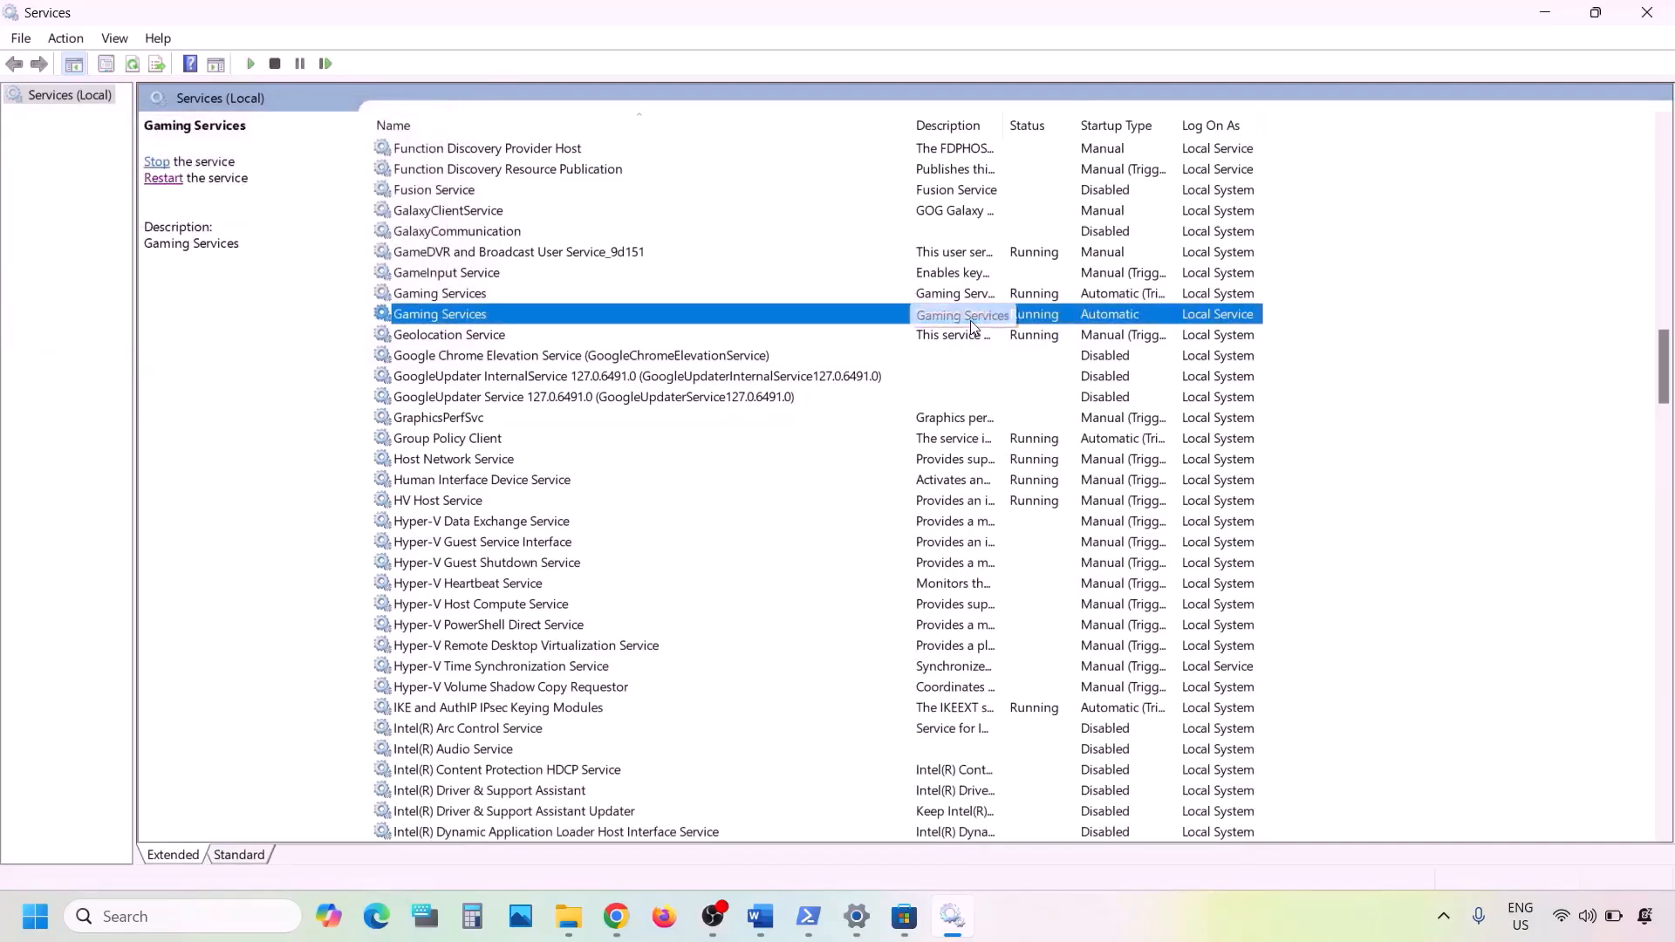
pyautogui.click(953, 293)
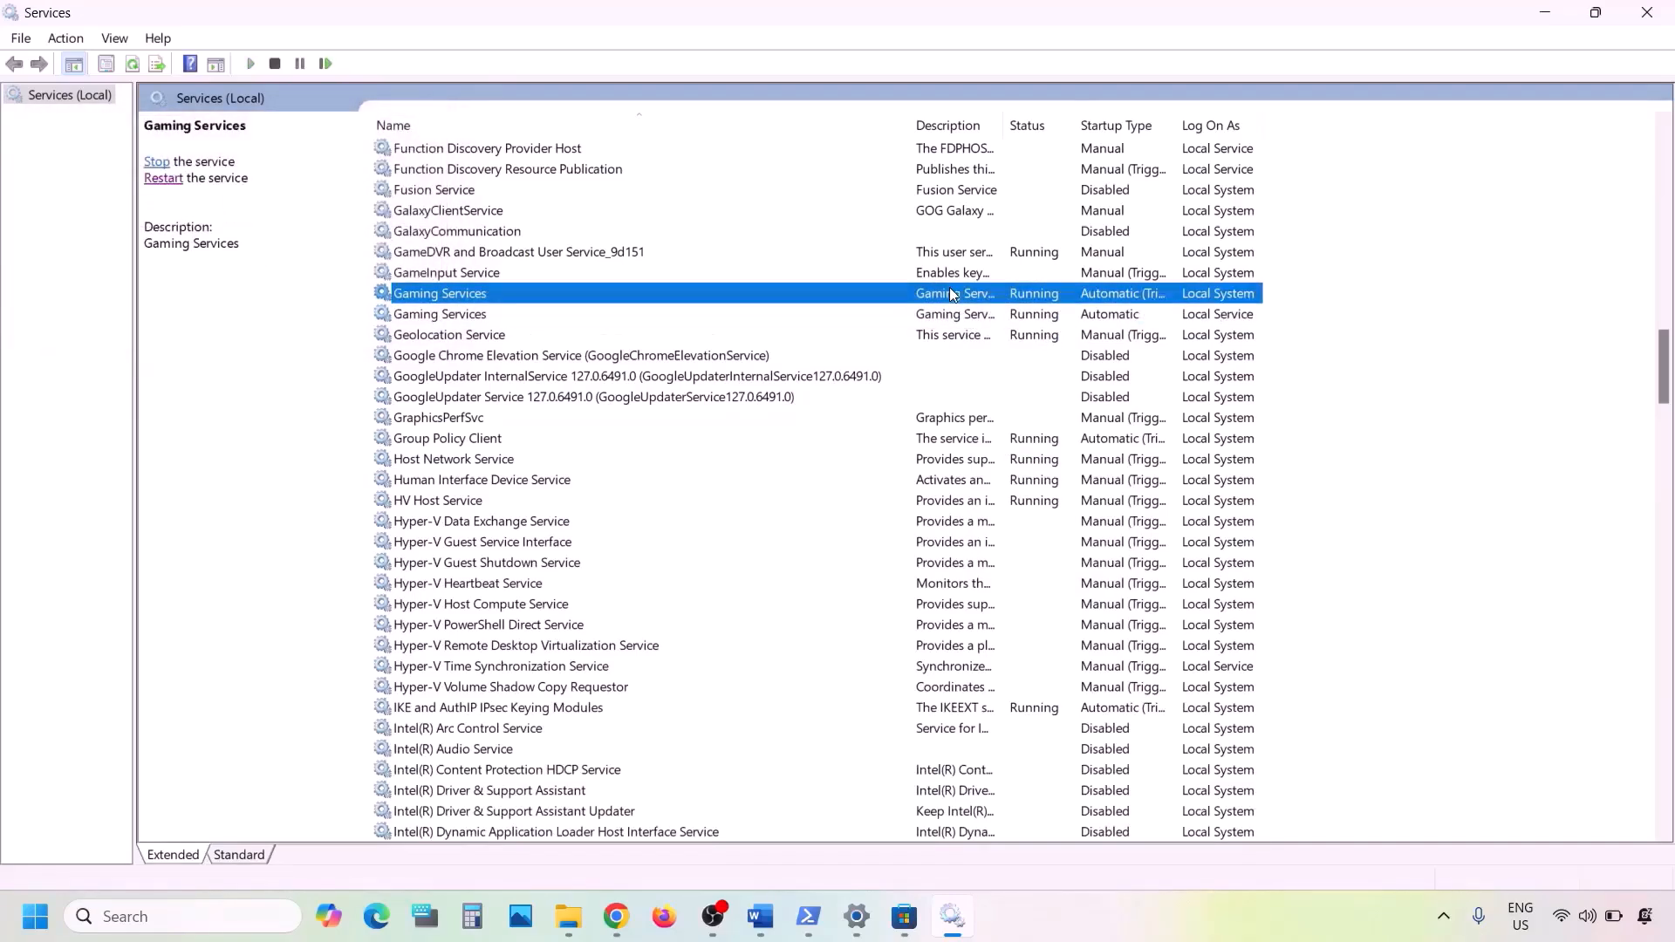
pyautogui.press('m')
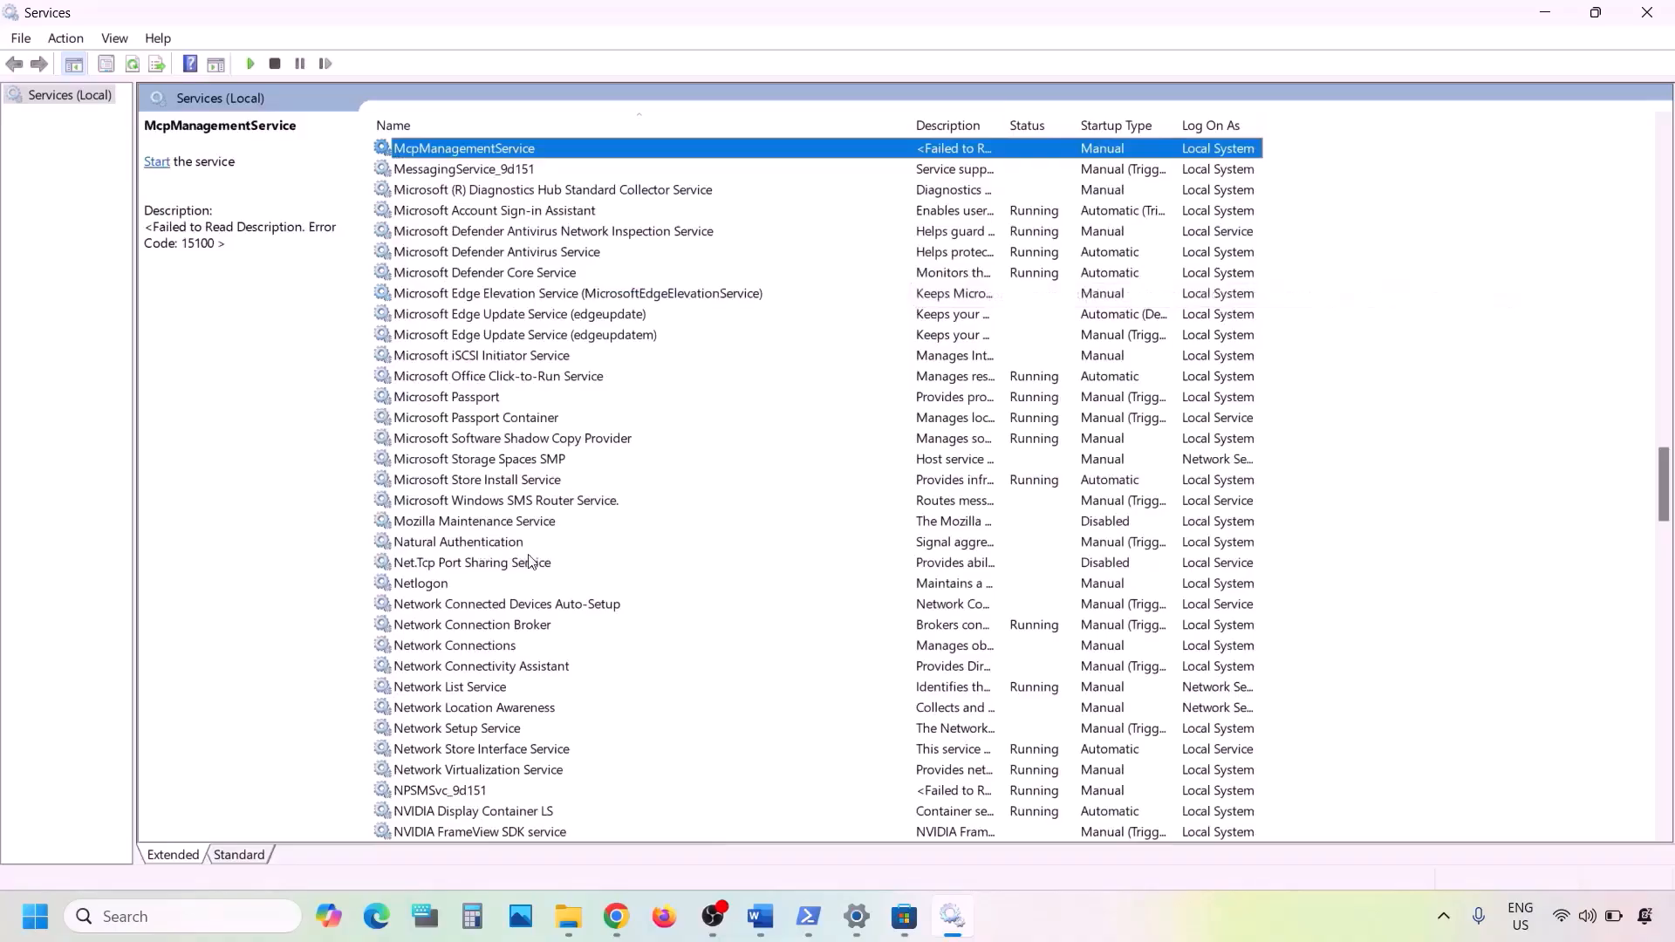
# - Set the Microsoft Store Install Service startup type to Automatic
pyautogui.click(489, 481)
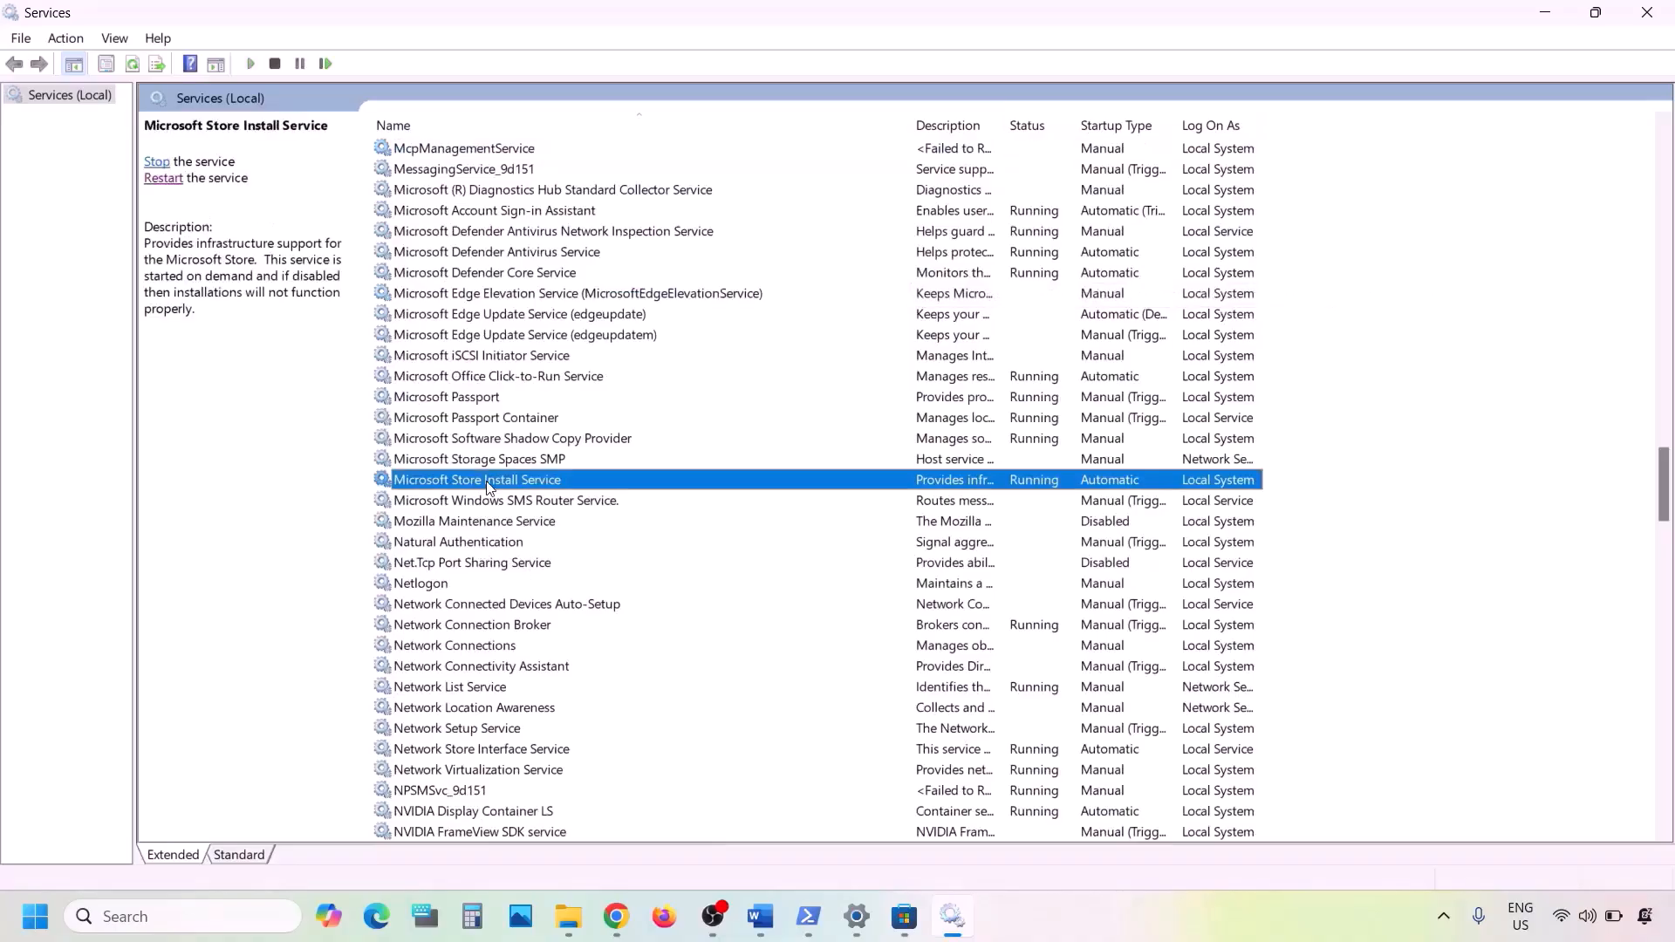
pyautogui.doubleClick(675, 488)
pyautogui.click(875, 429)
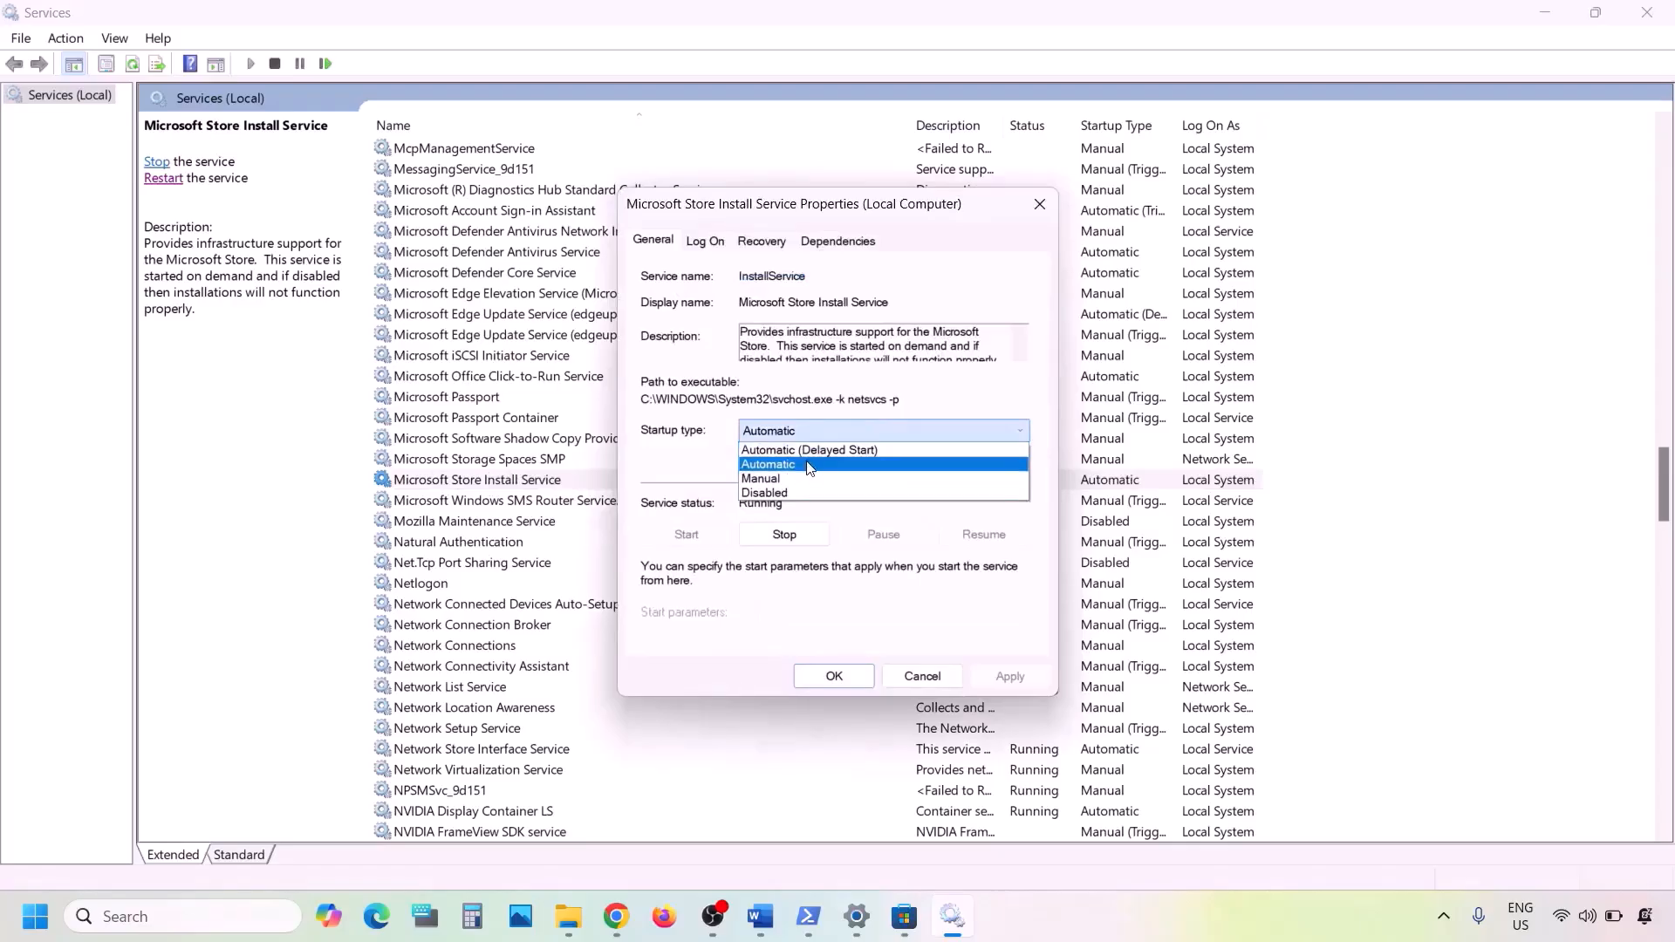
pyautogui.click(808, 466)
pyautogui.click(993, 674)
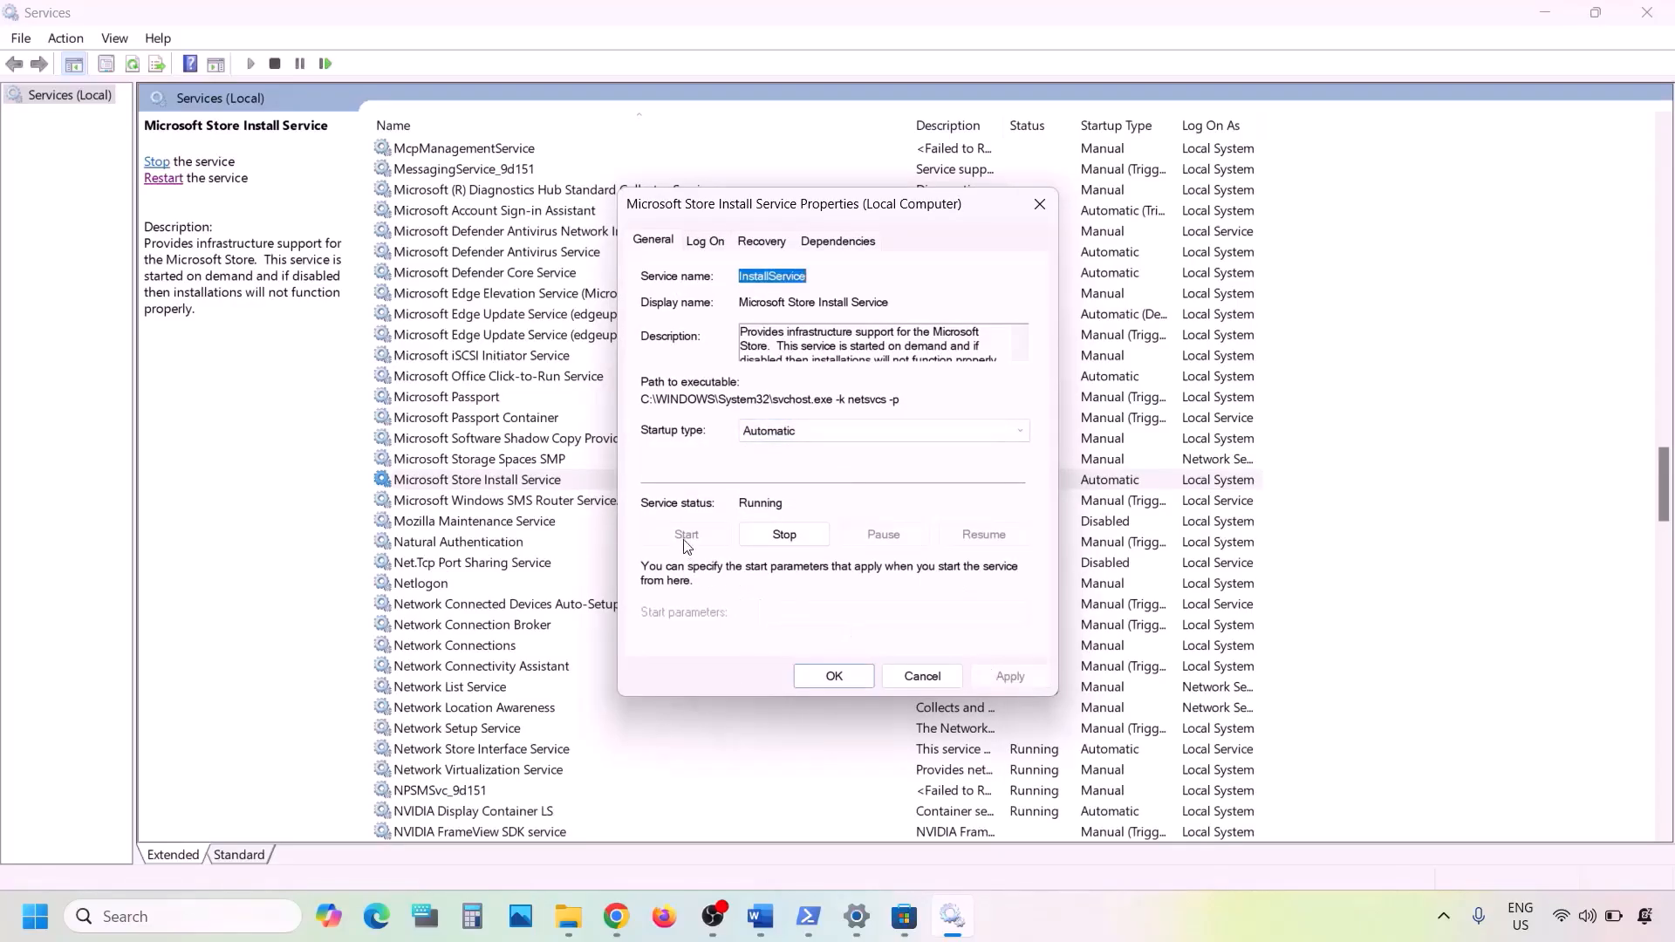
pyautogui.click(834, 676)
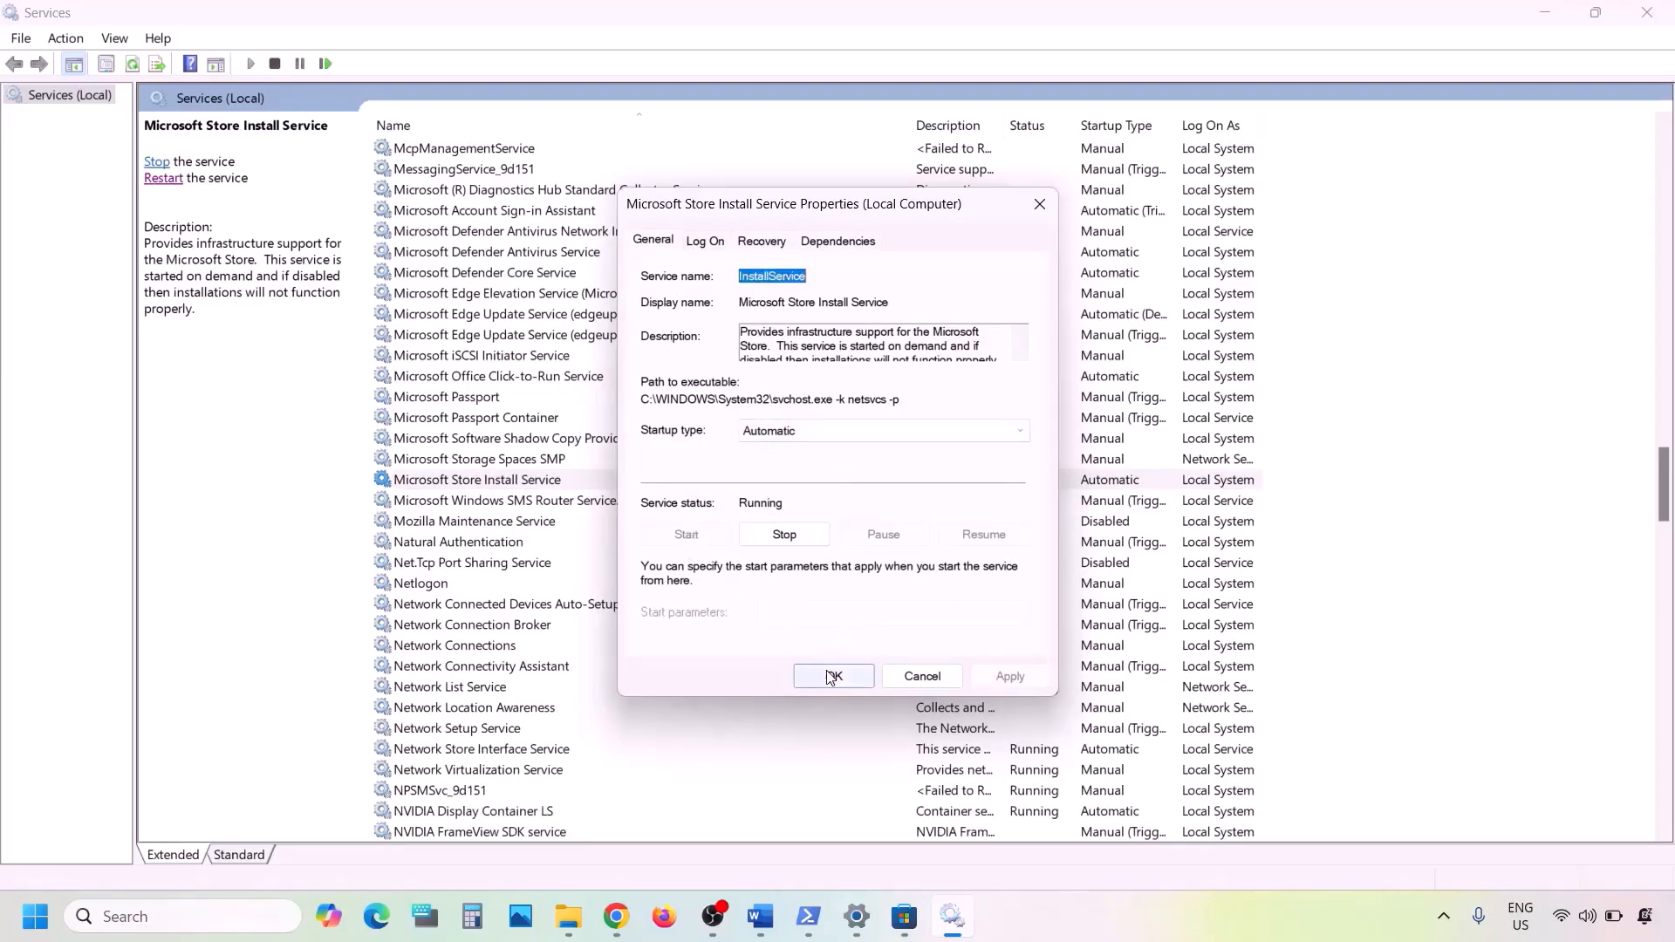
# - Highlight 'Update Windows' in Step 11 of the Word notes, then return to Settings
pyautogui.click(772, 930)
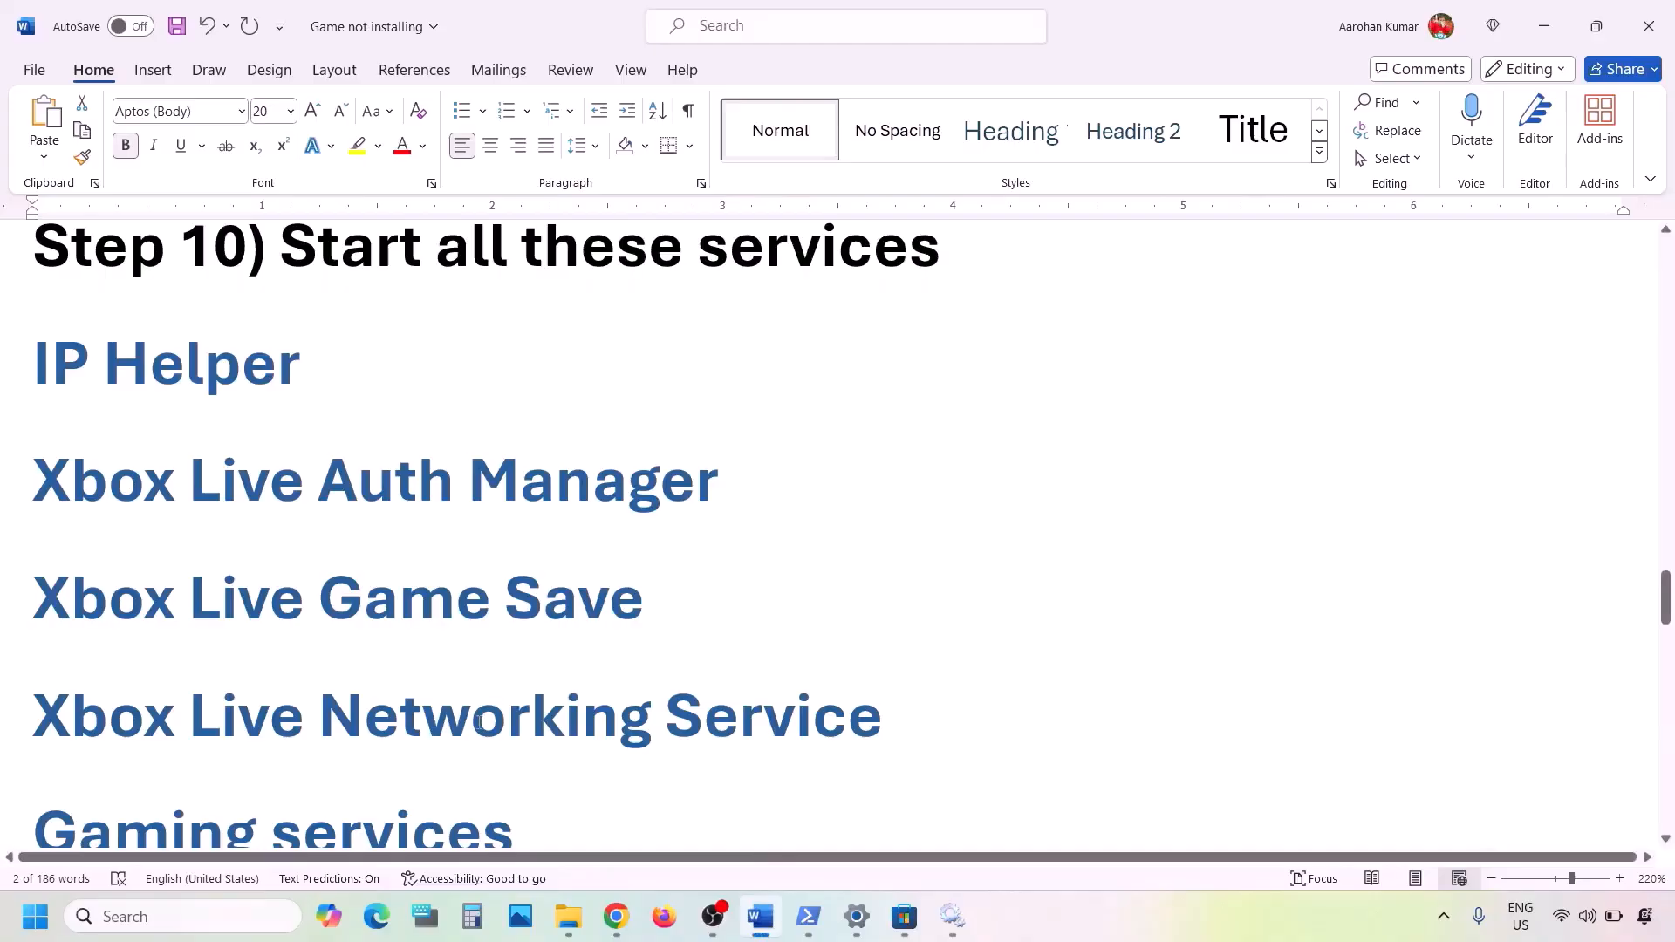
pyautogui.scroll(-8, 479, 722)
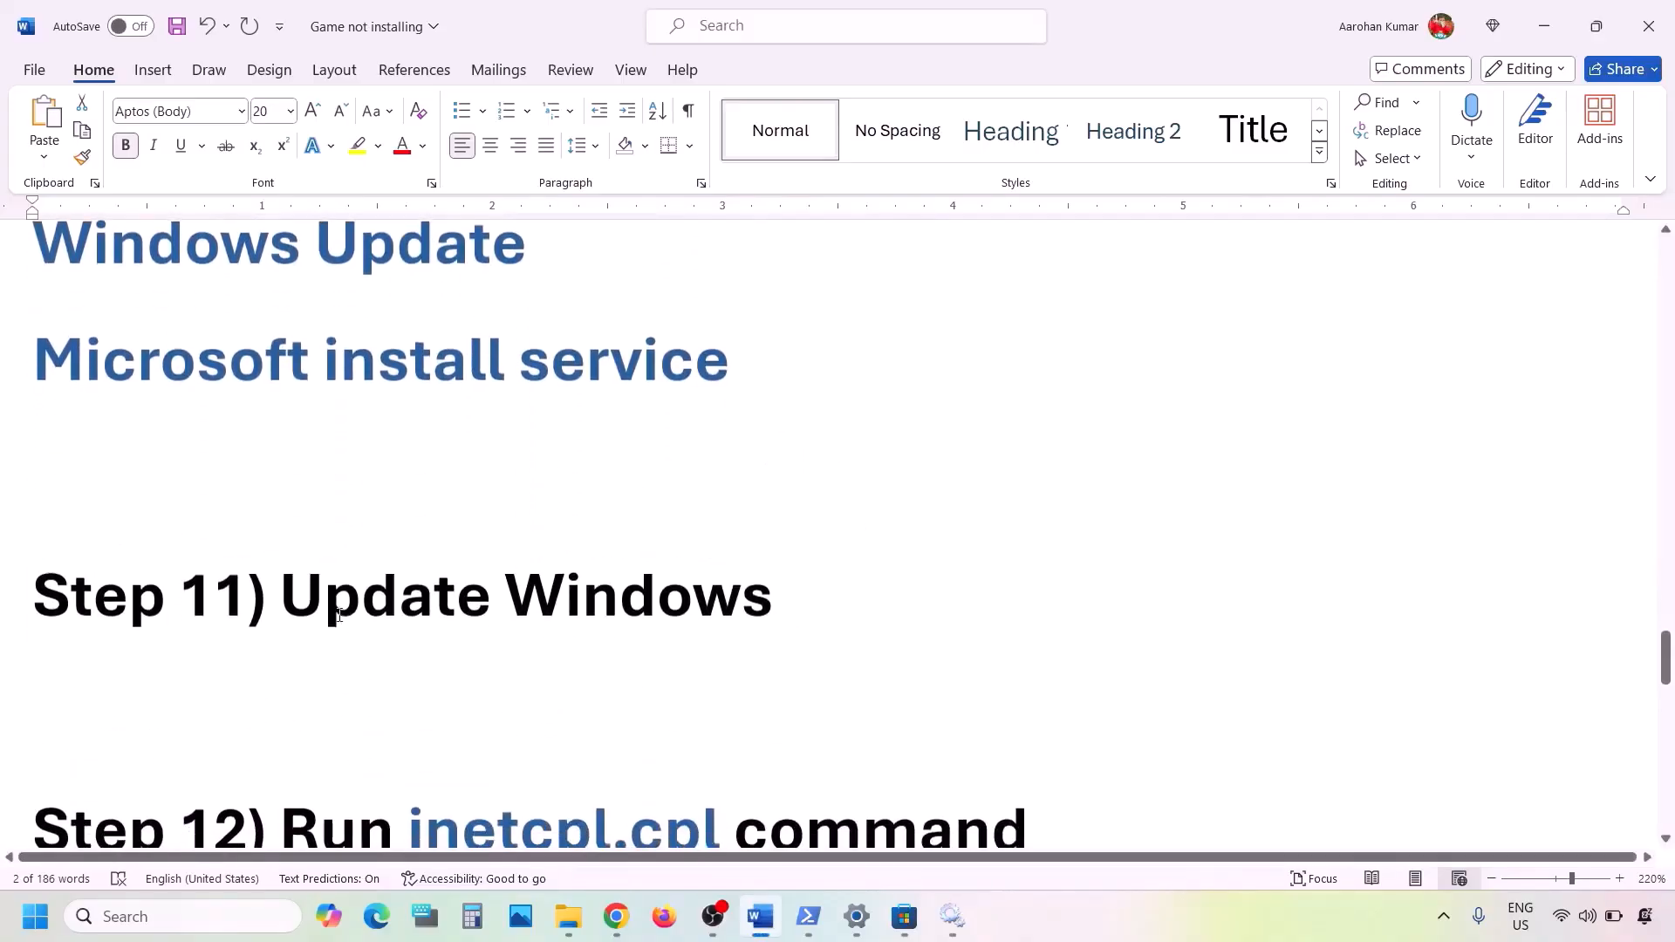
pyautogui.moveTo(339, 615); pyautogui.dragTo(777, 598)
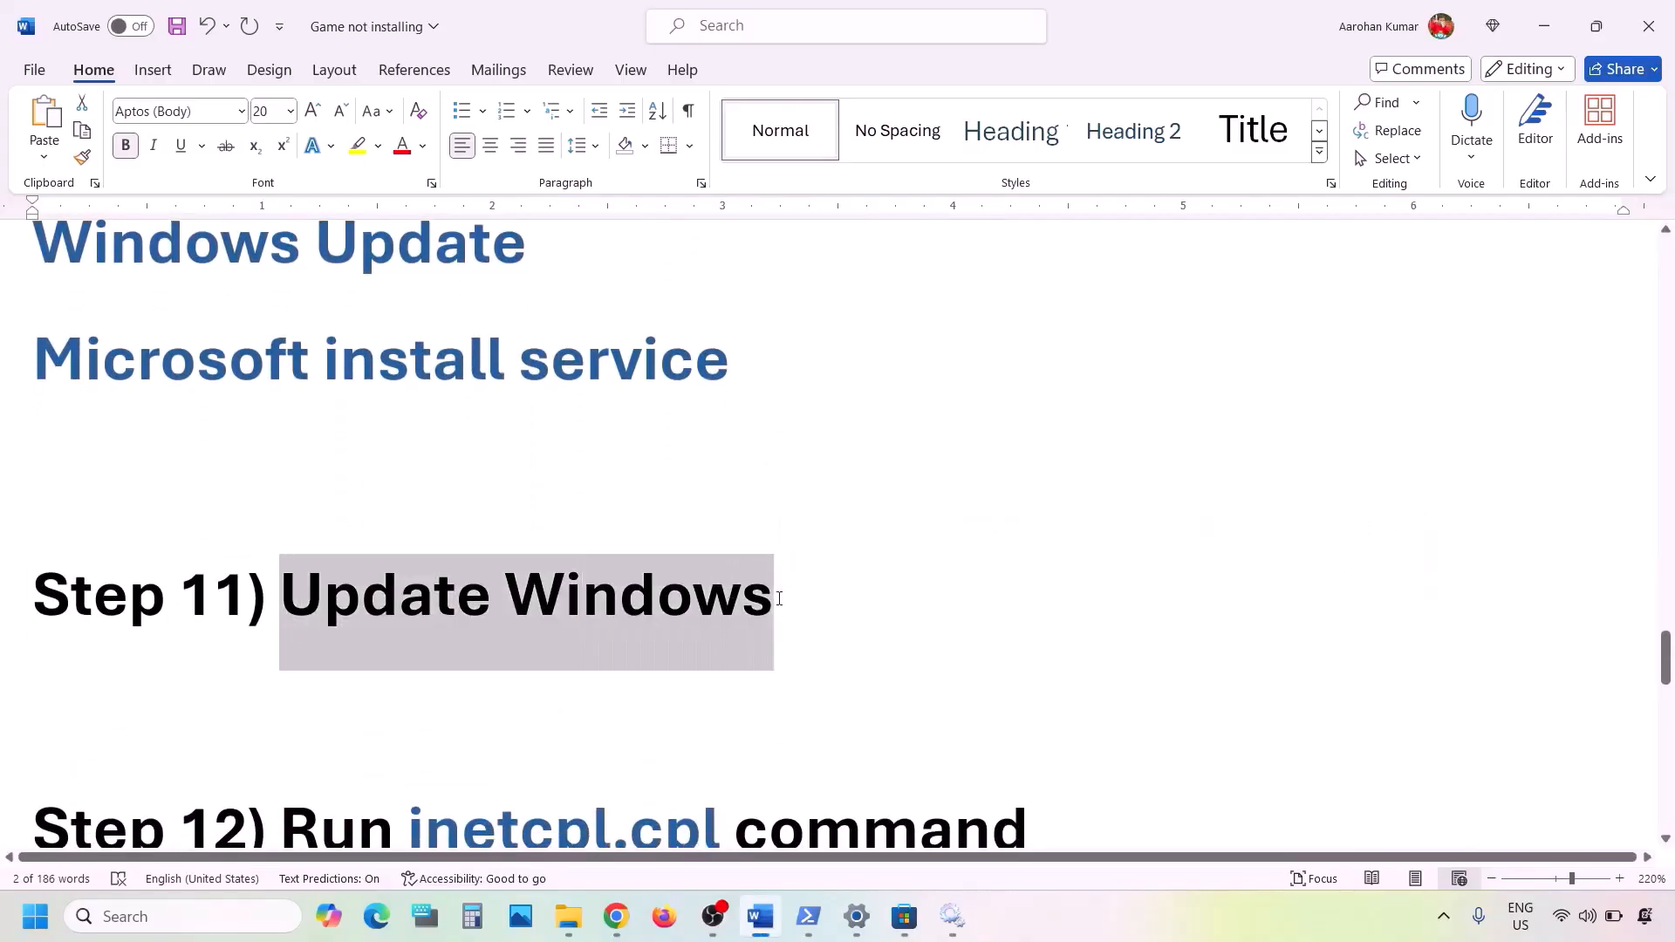
pyautogui.hotkey('alt', 'Tab')
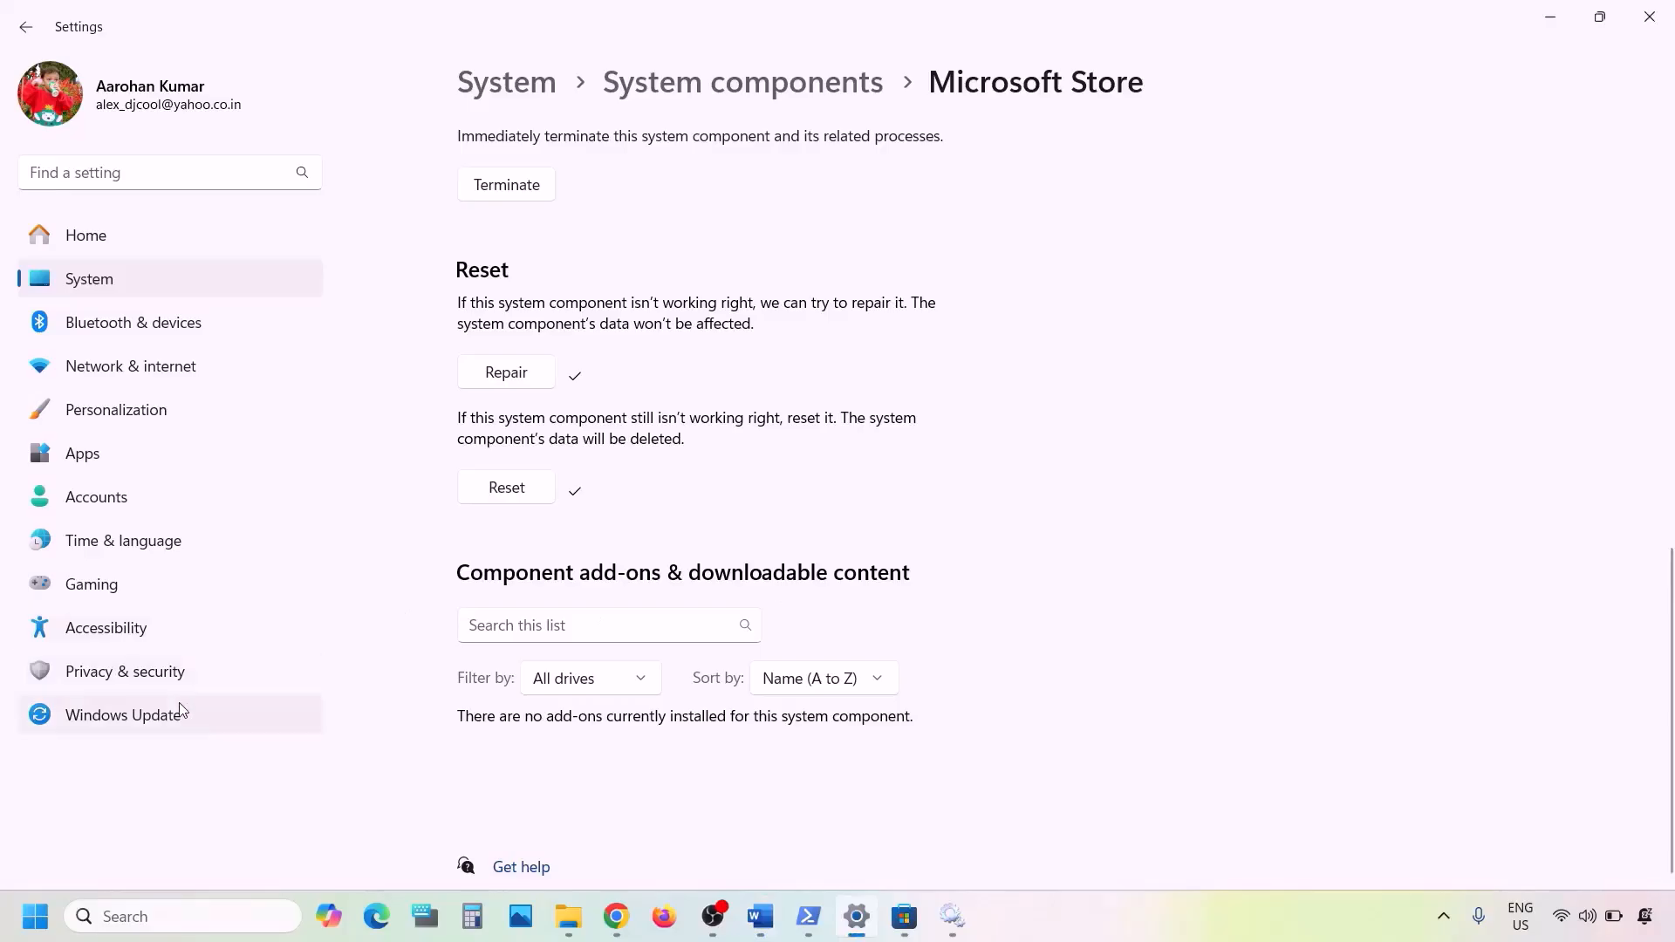
# - Run a check for new updates on the Windows Update page
pyautogui.click(180, 705)
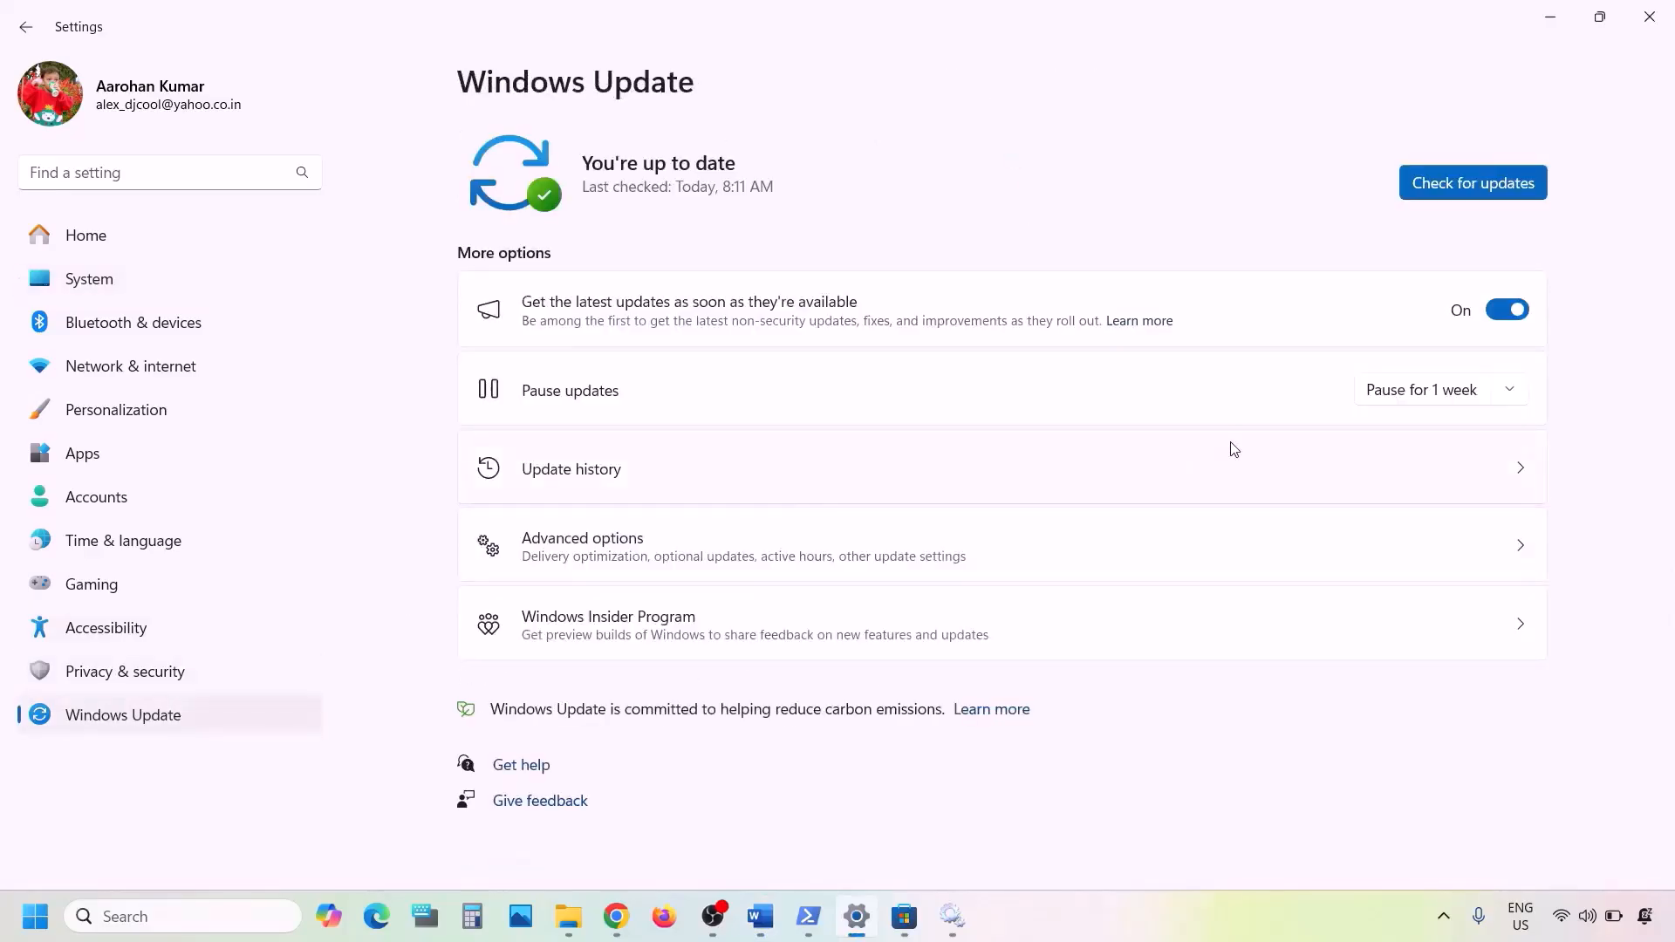
pyautogui.click(1508, 192)
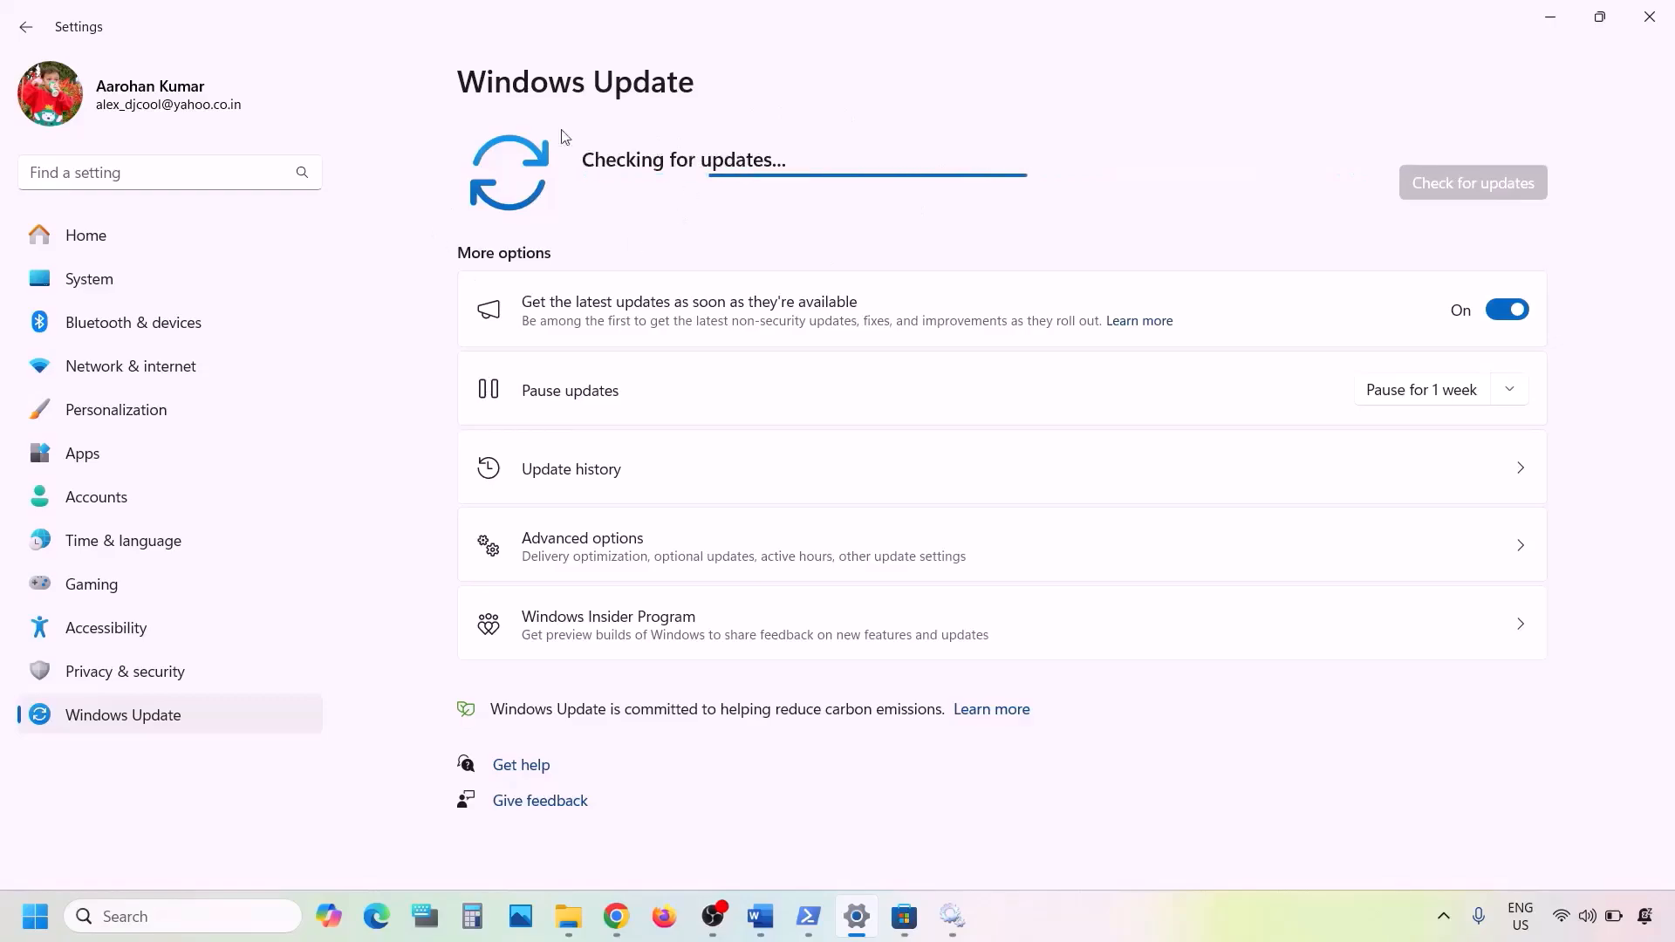
pyautogui.press('super')
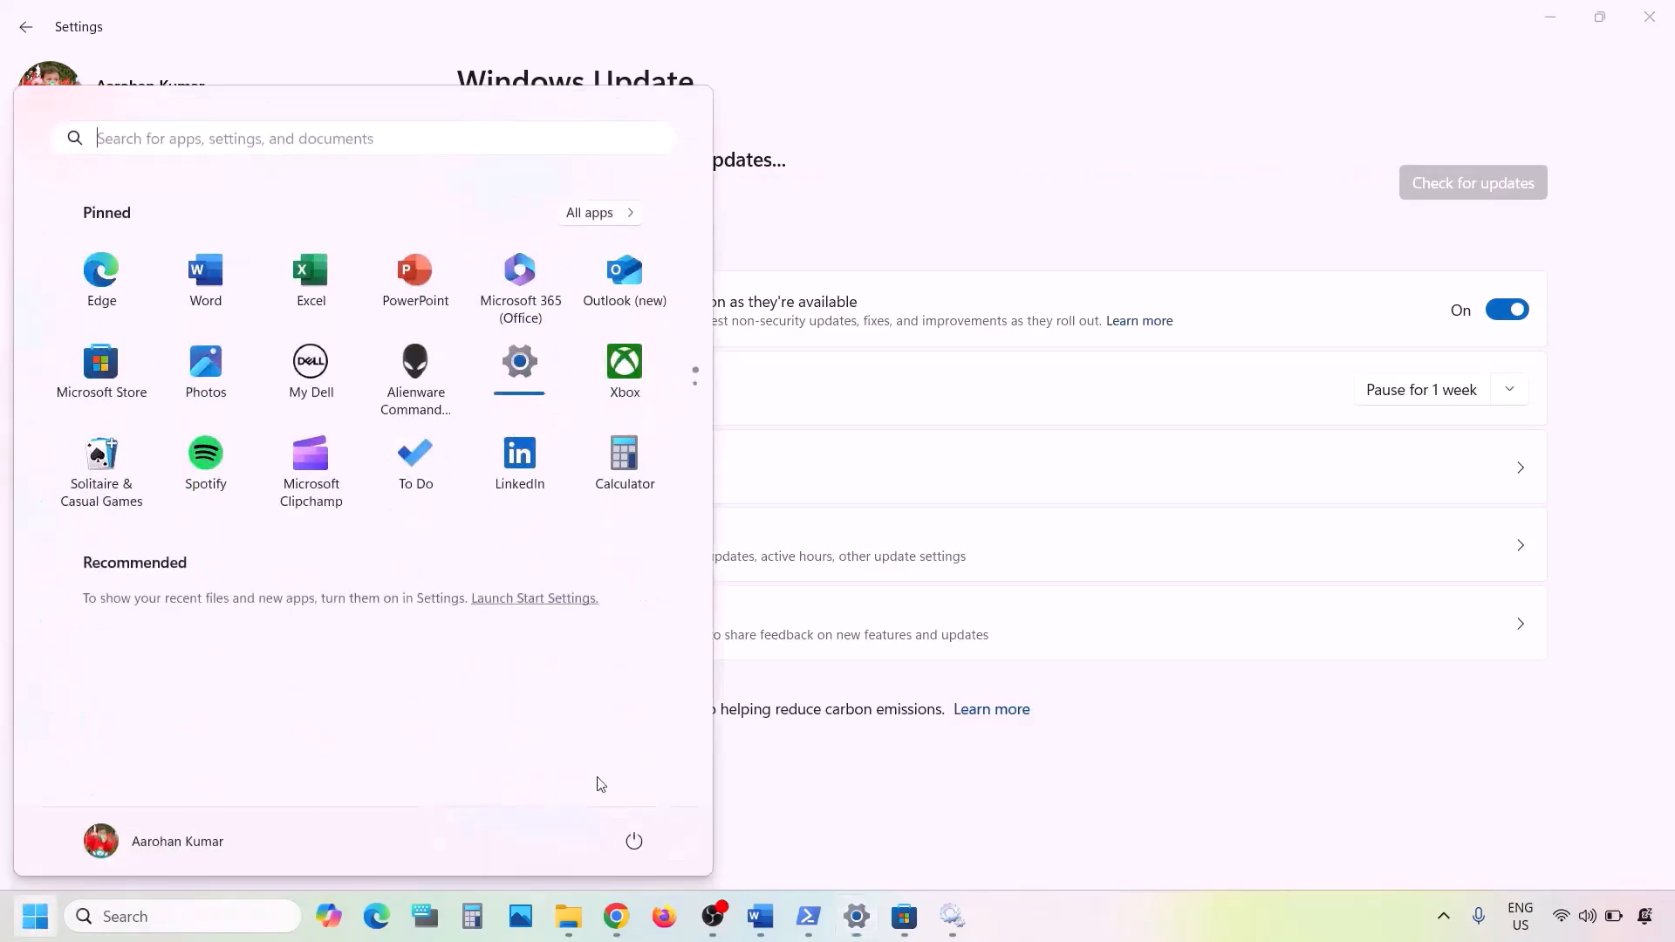
pyautogui.click(639, 847)
pyautogui.click(1013, 766)
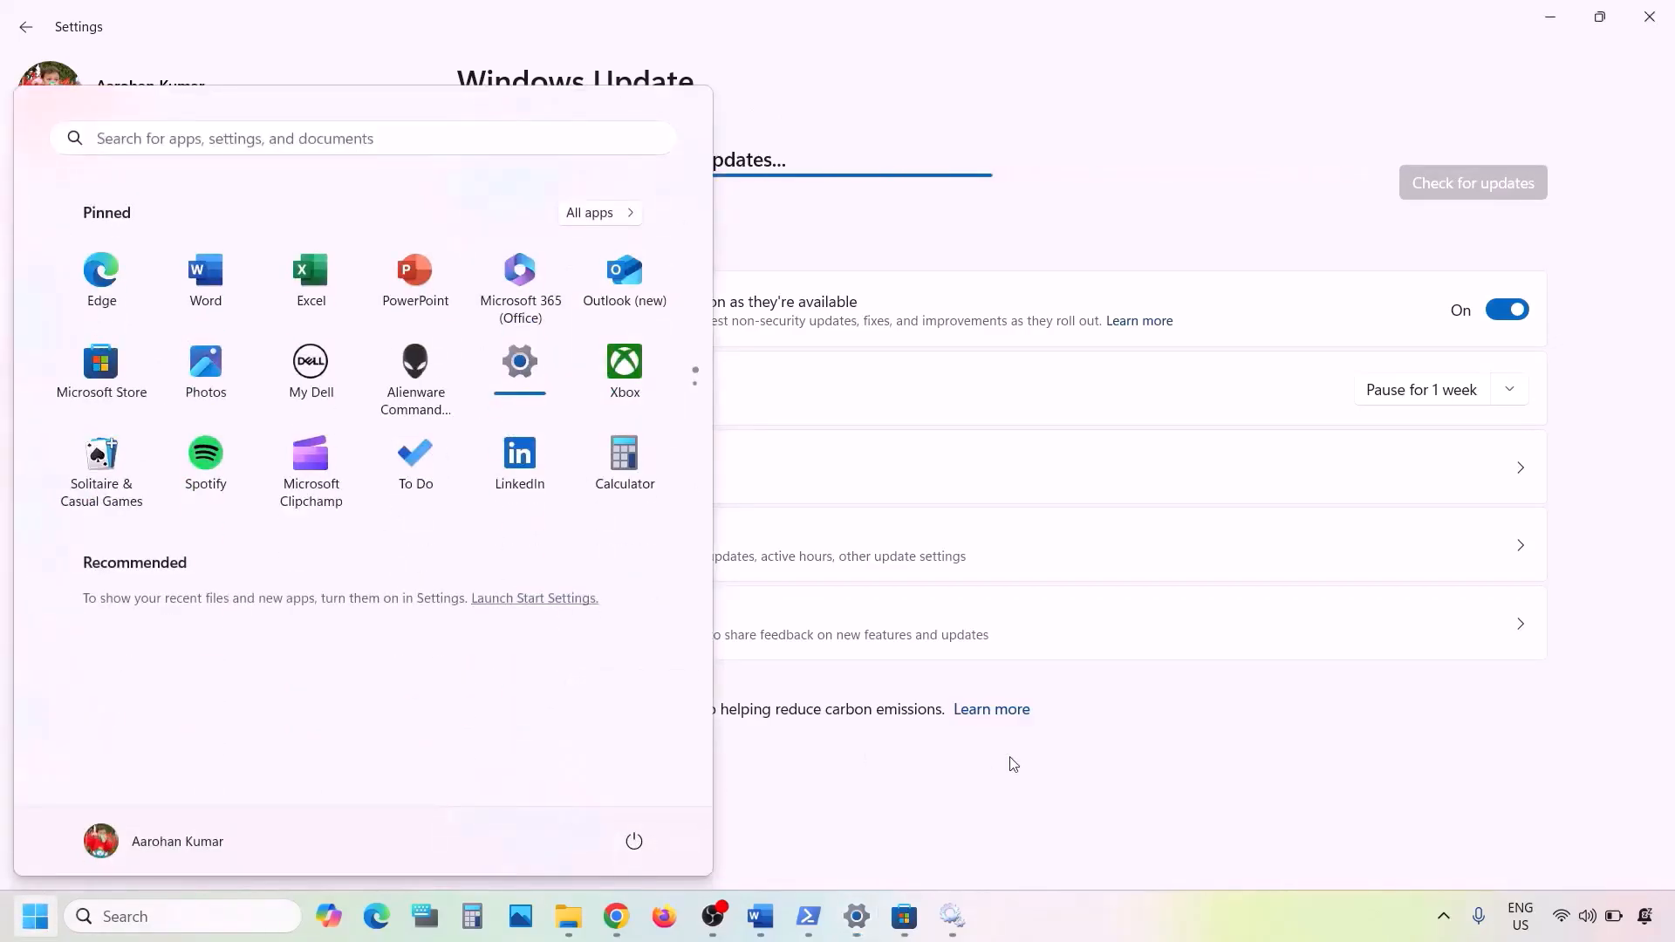
# - Copy inetcpl.cpl from Step 12 of the Word notes into Windows search
pyautogui.click(760, 918)
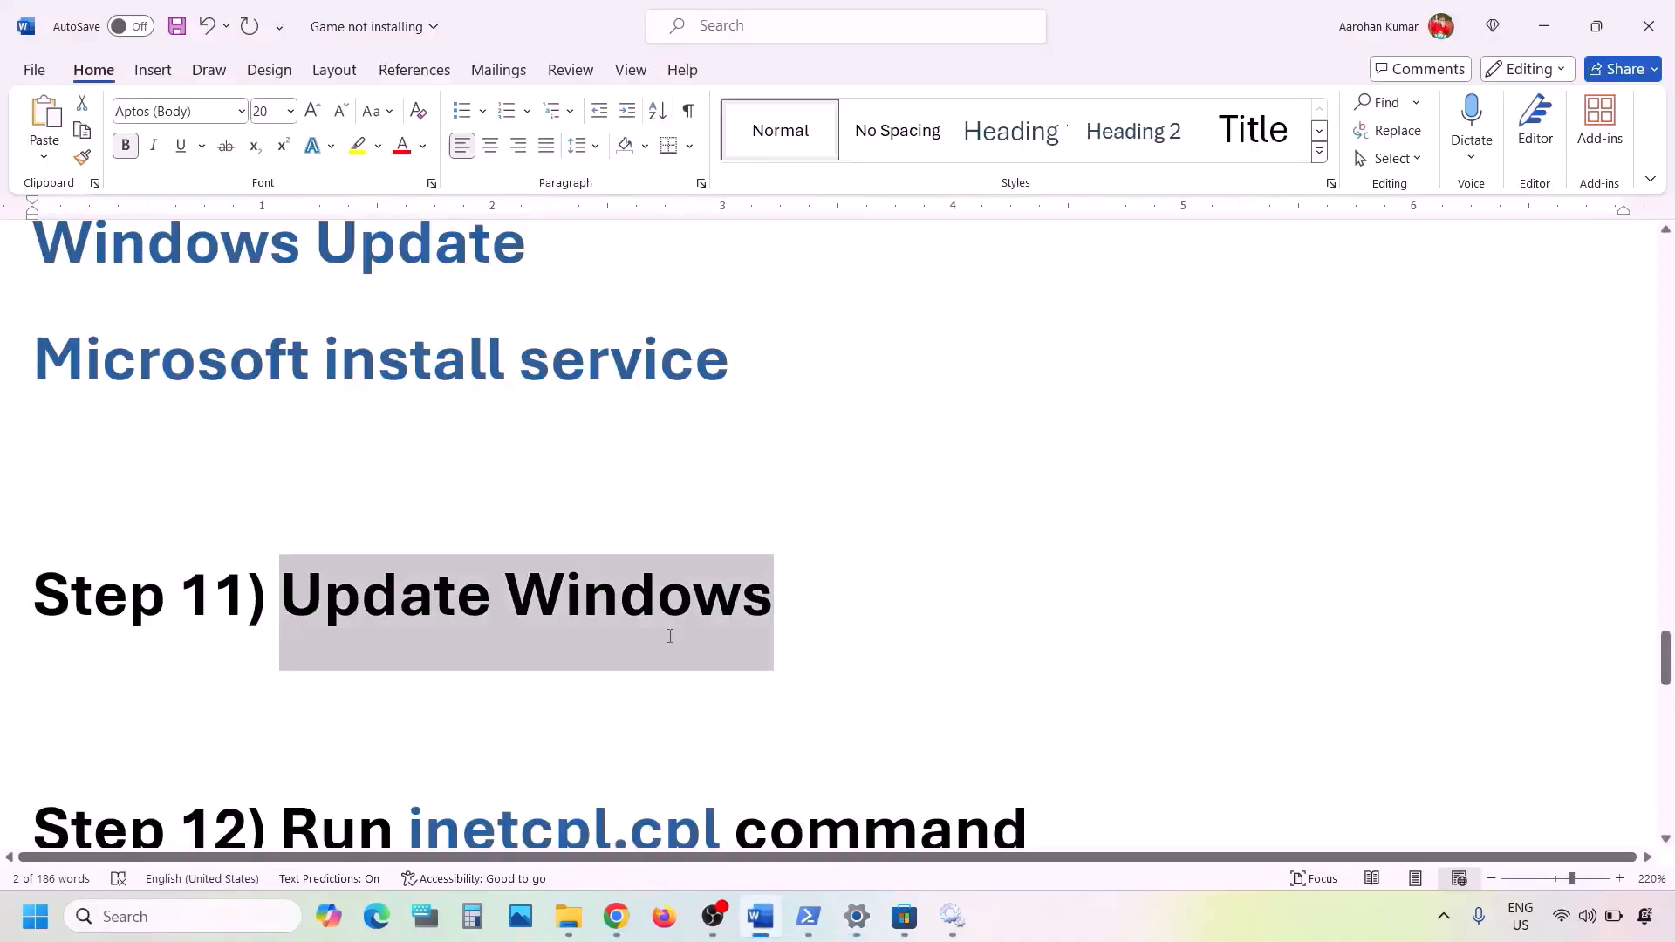
pyautogui.scroll(-3, 670, 636)
pyautogui.moveTo(725, 609); pyautogui.dragTo(460, 616)
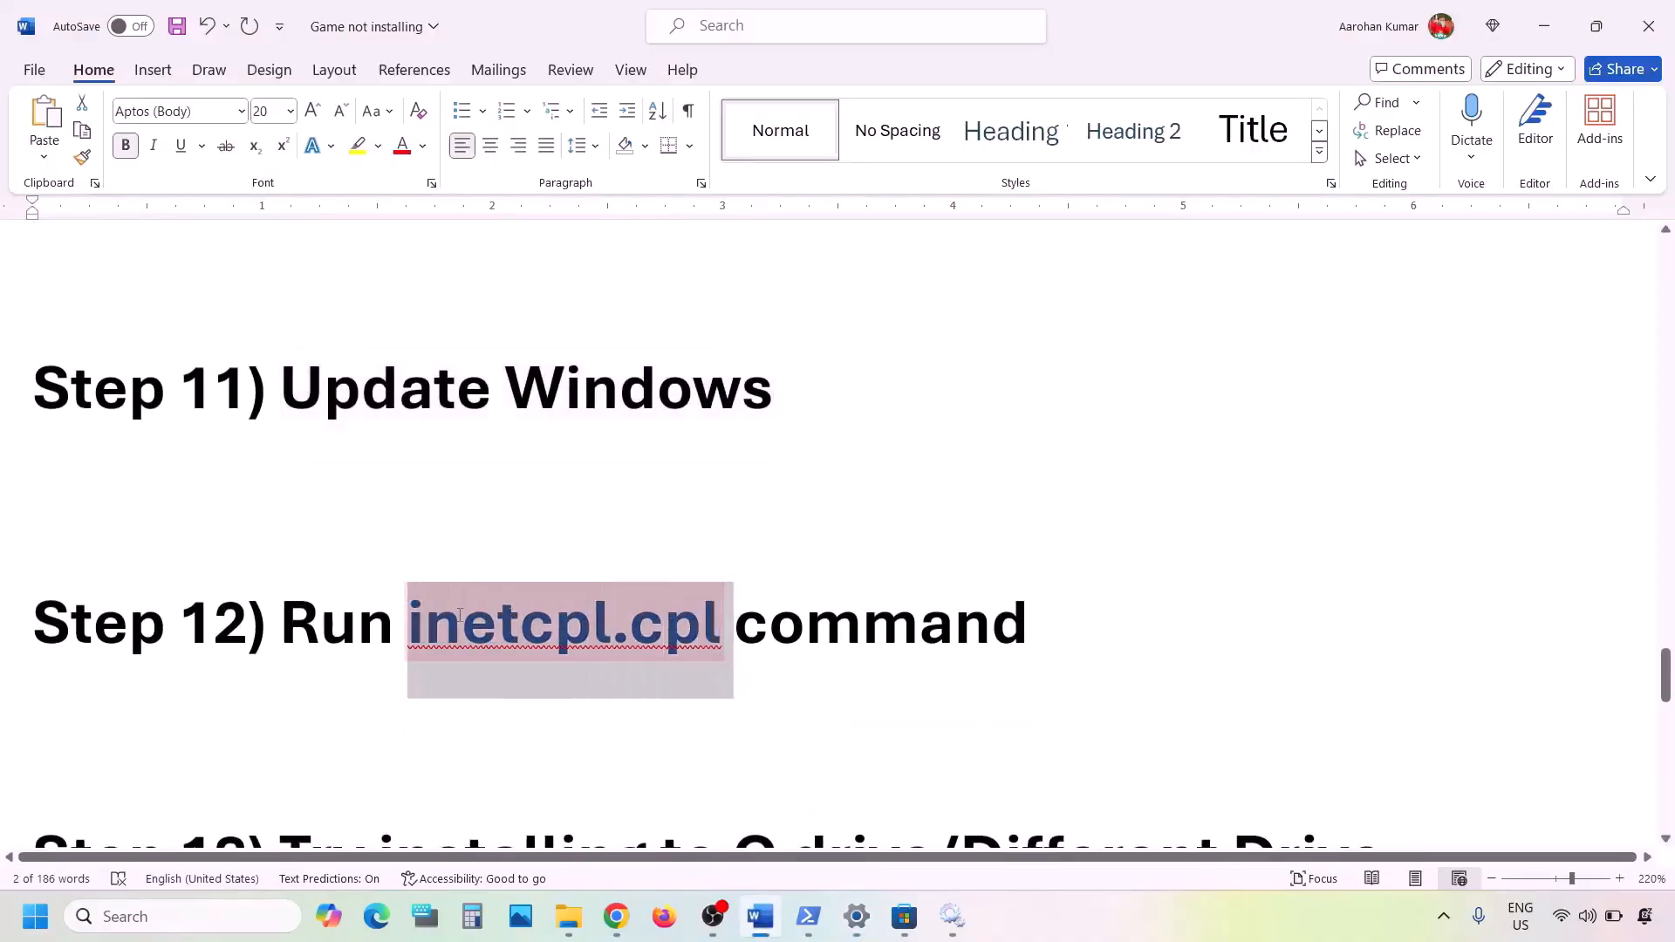
pyautogui.hotkey('ctrl', 'c')
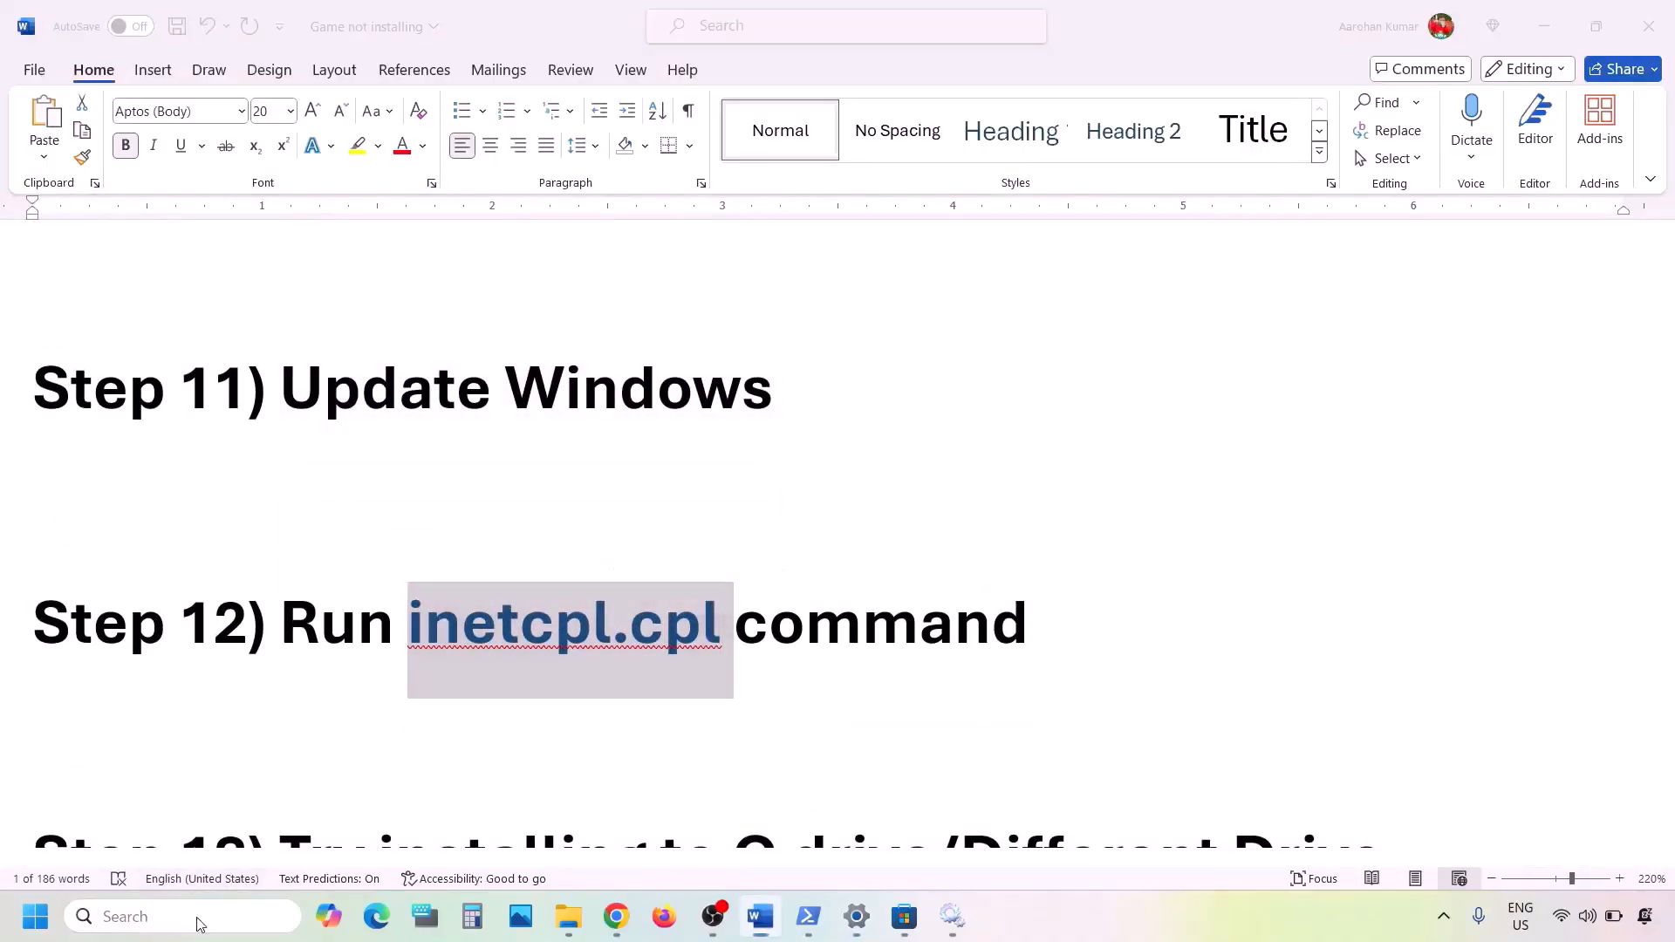
pyautogui.click(199, 916)
pyautogui.hotkey('ctrl', 'v')
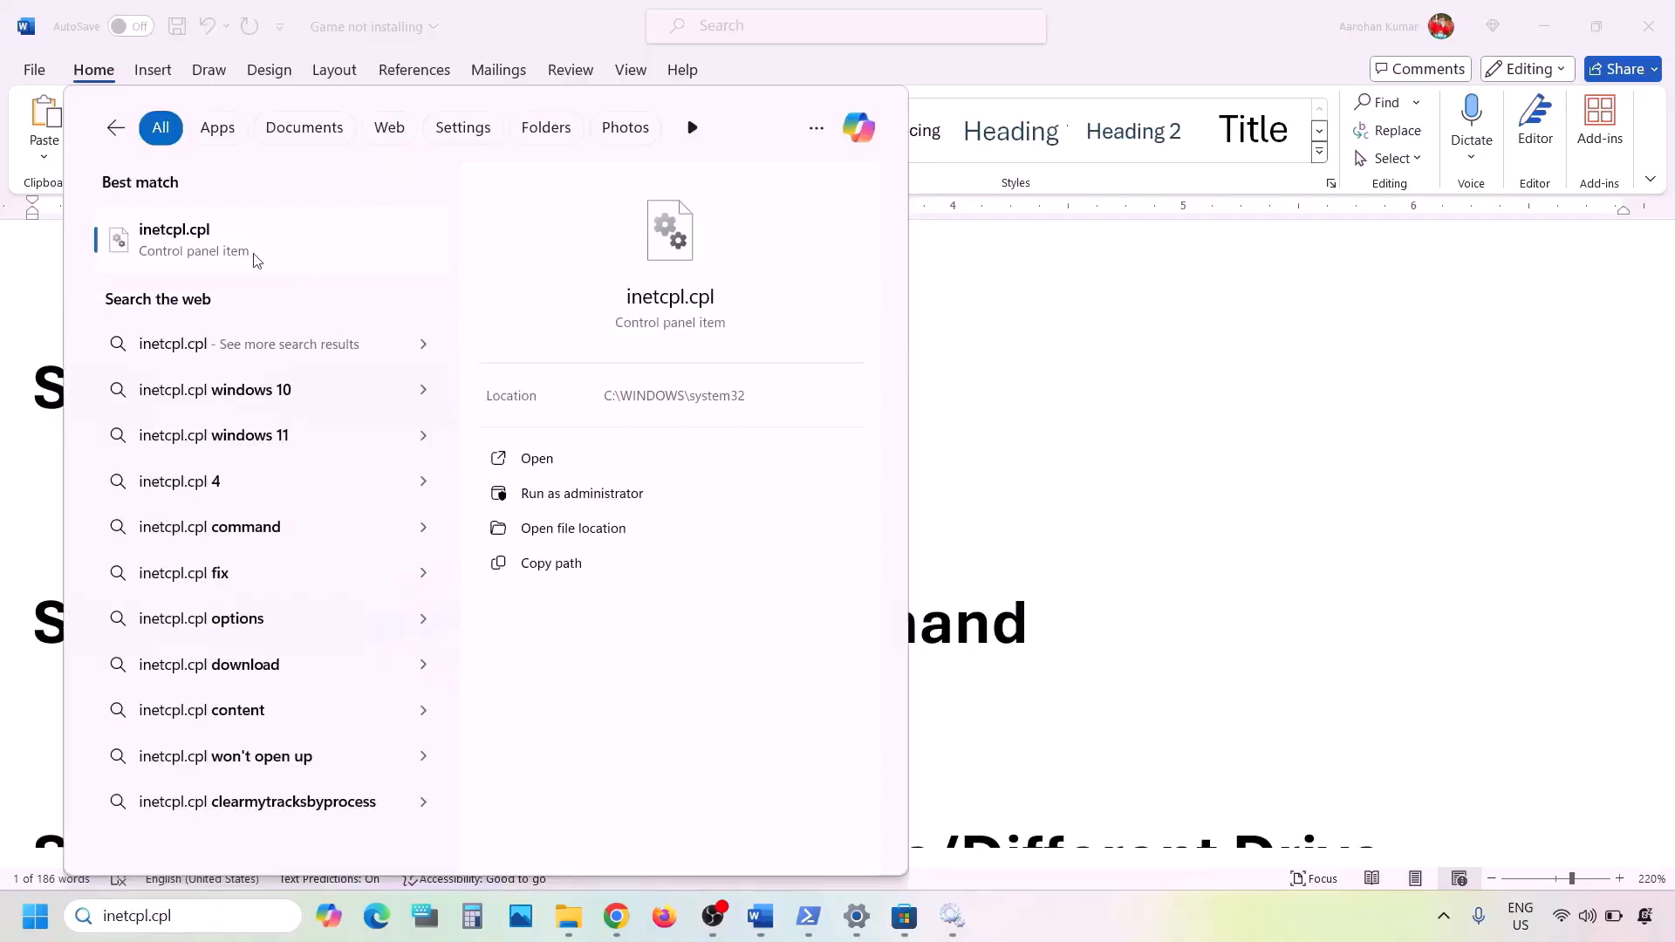
# - Tick Use TLS 1.3 in Internet Properties' Advanced settings and apply it
pyautogui.click(230, 253)
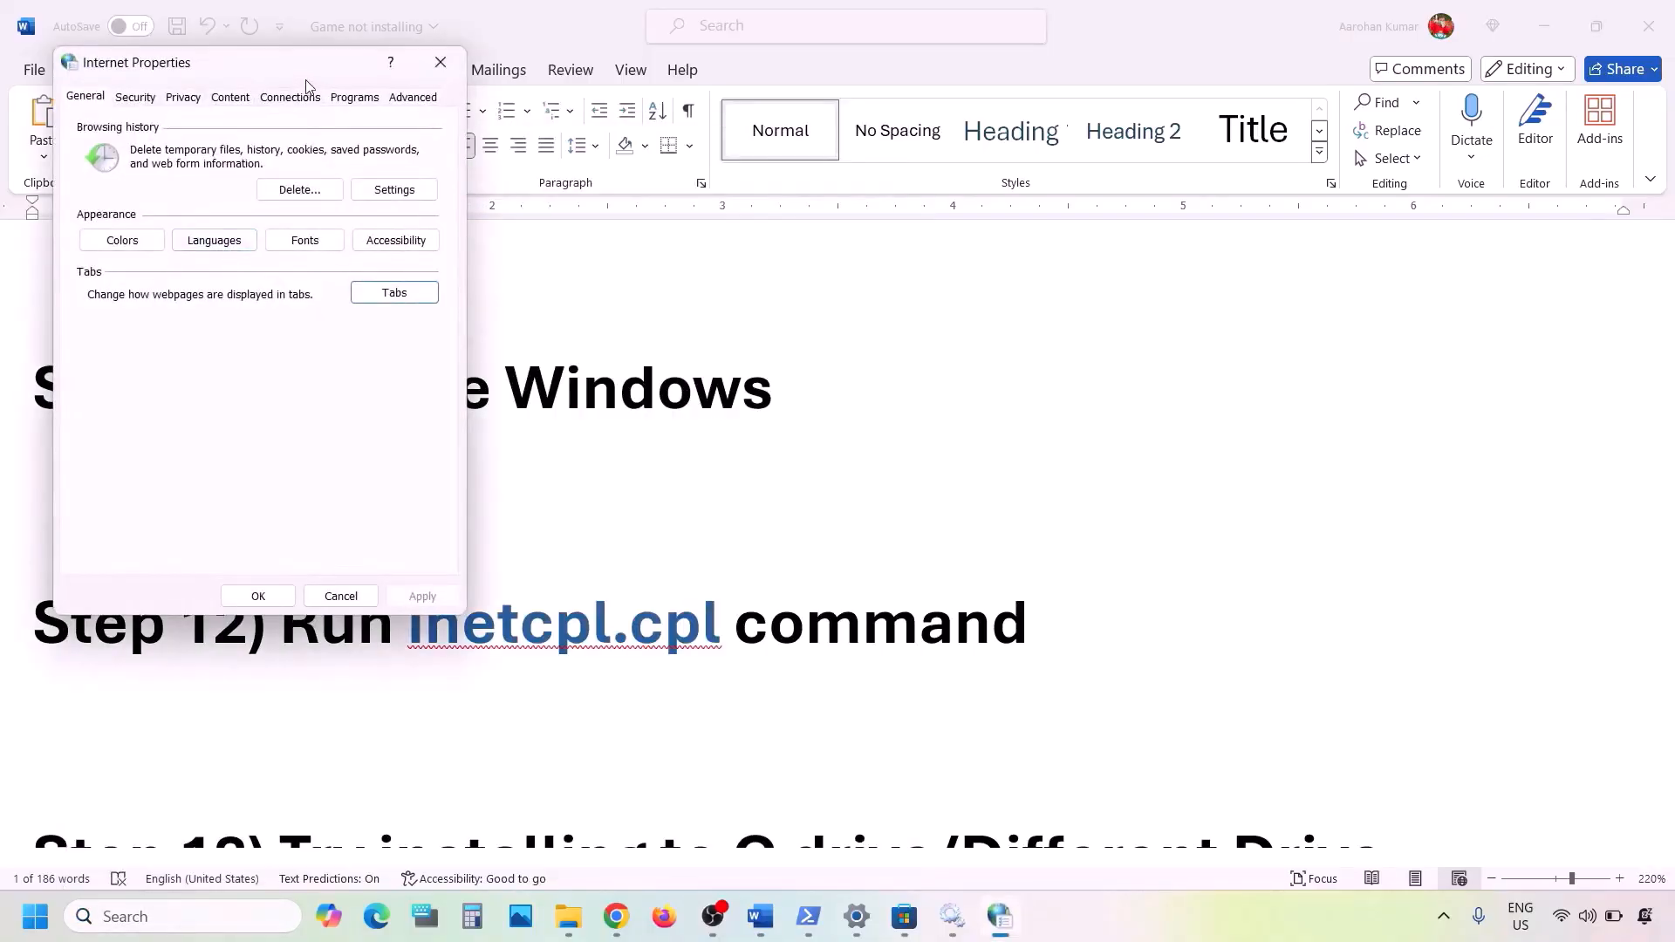
pyautogui.click(410, 98)
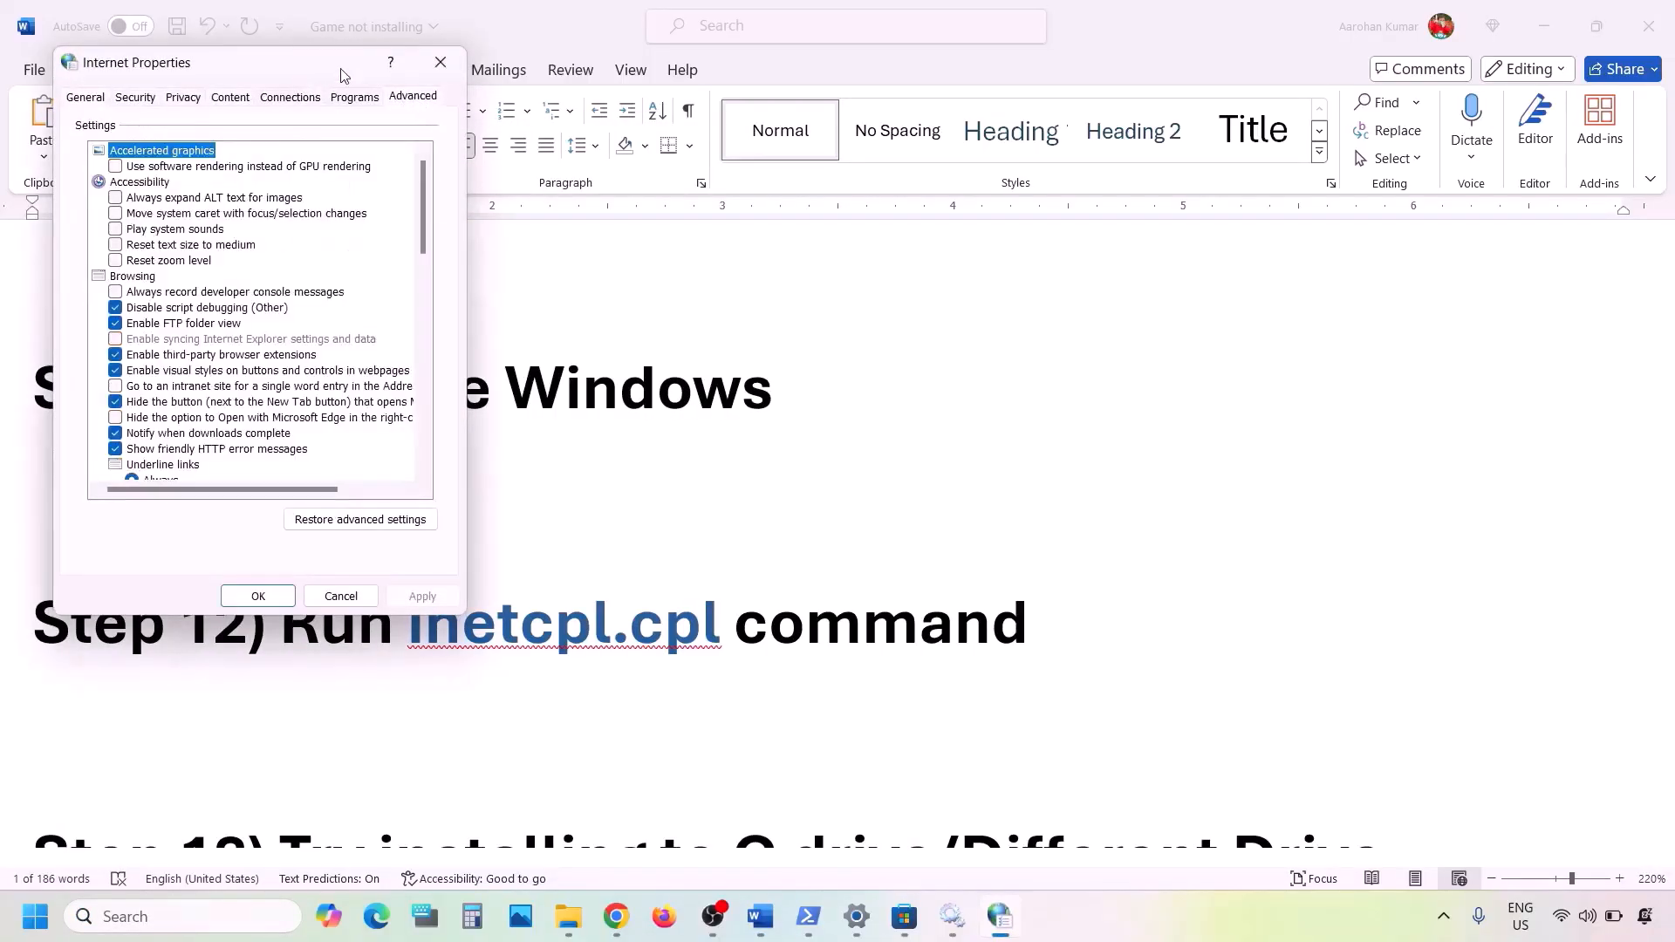
pyautogui.moveTo(342, 73); pyautogui.dragTo(793, 172)
pyautogui.click(864, 200)
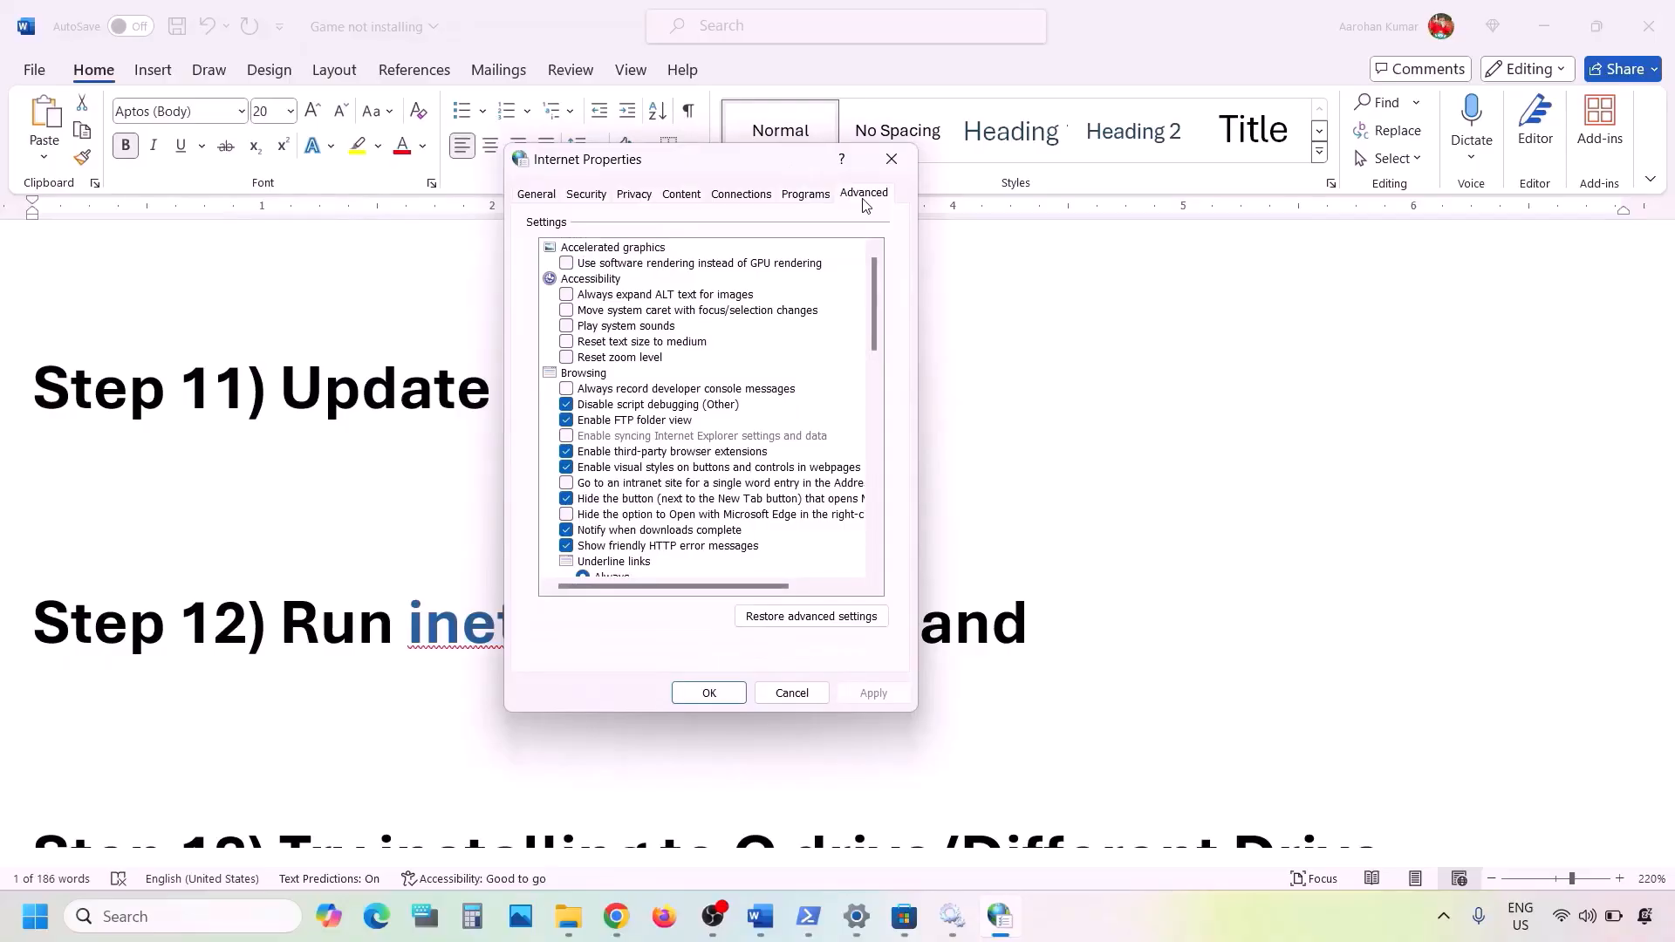
pyautogui.scroll(-10, 670, 427)
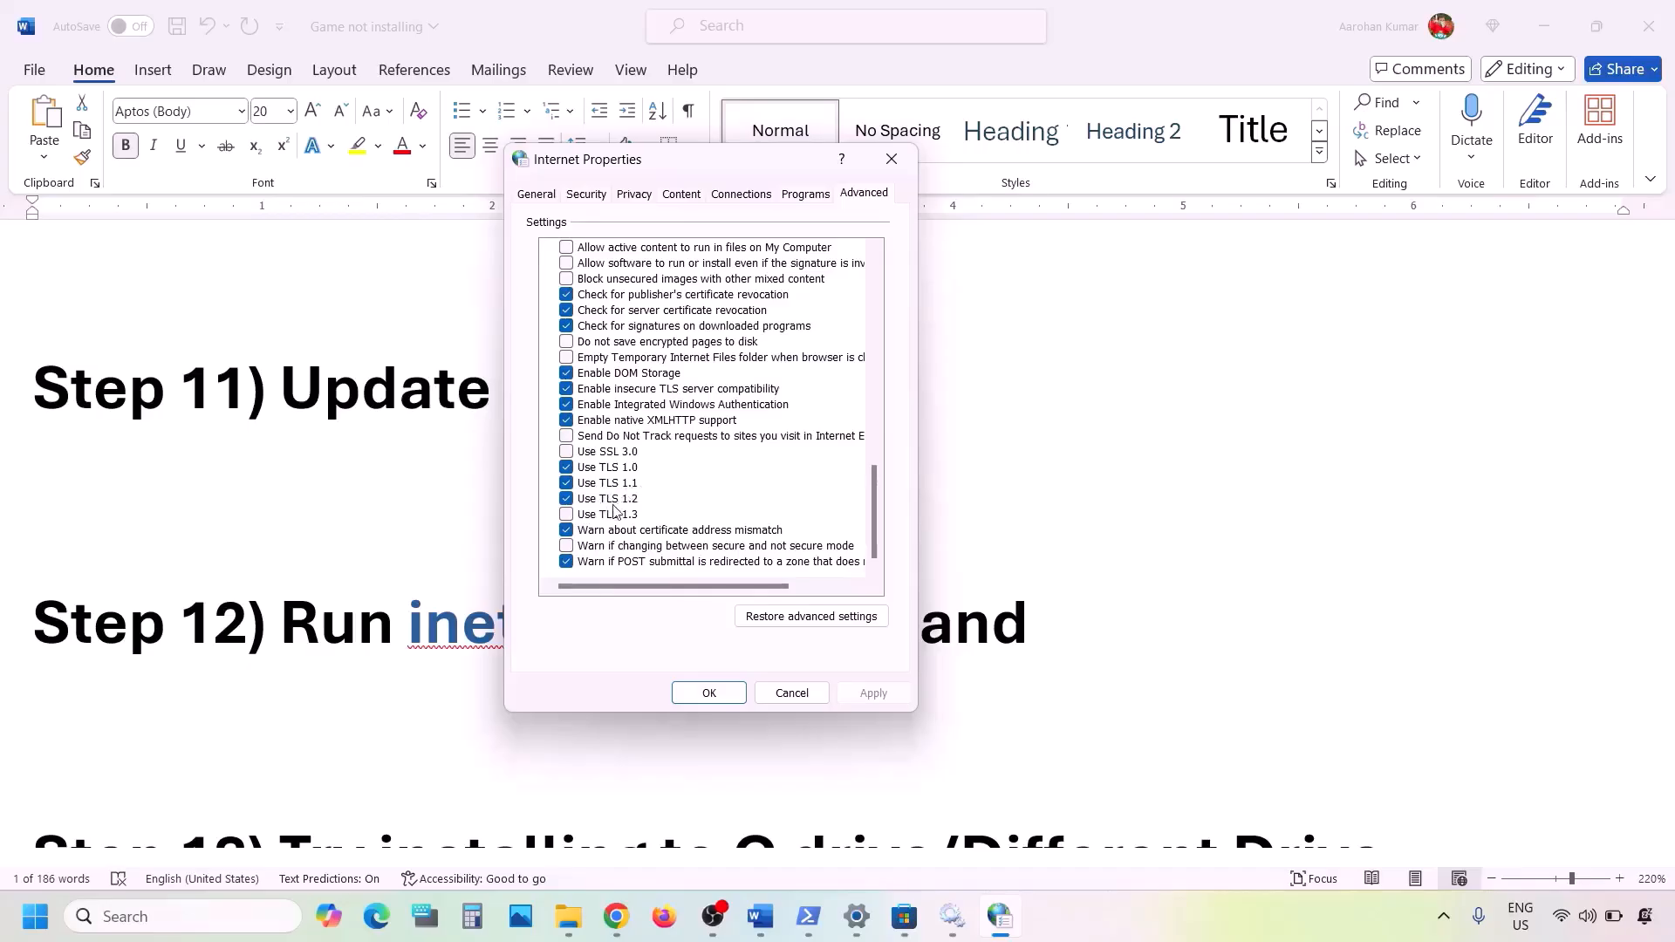
pyautogui.click(586, 517)
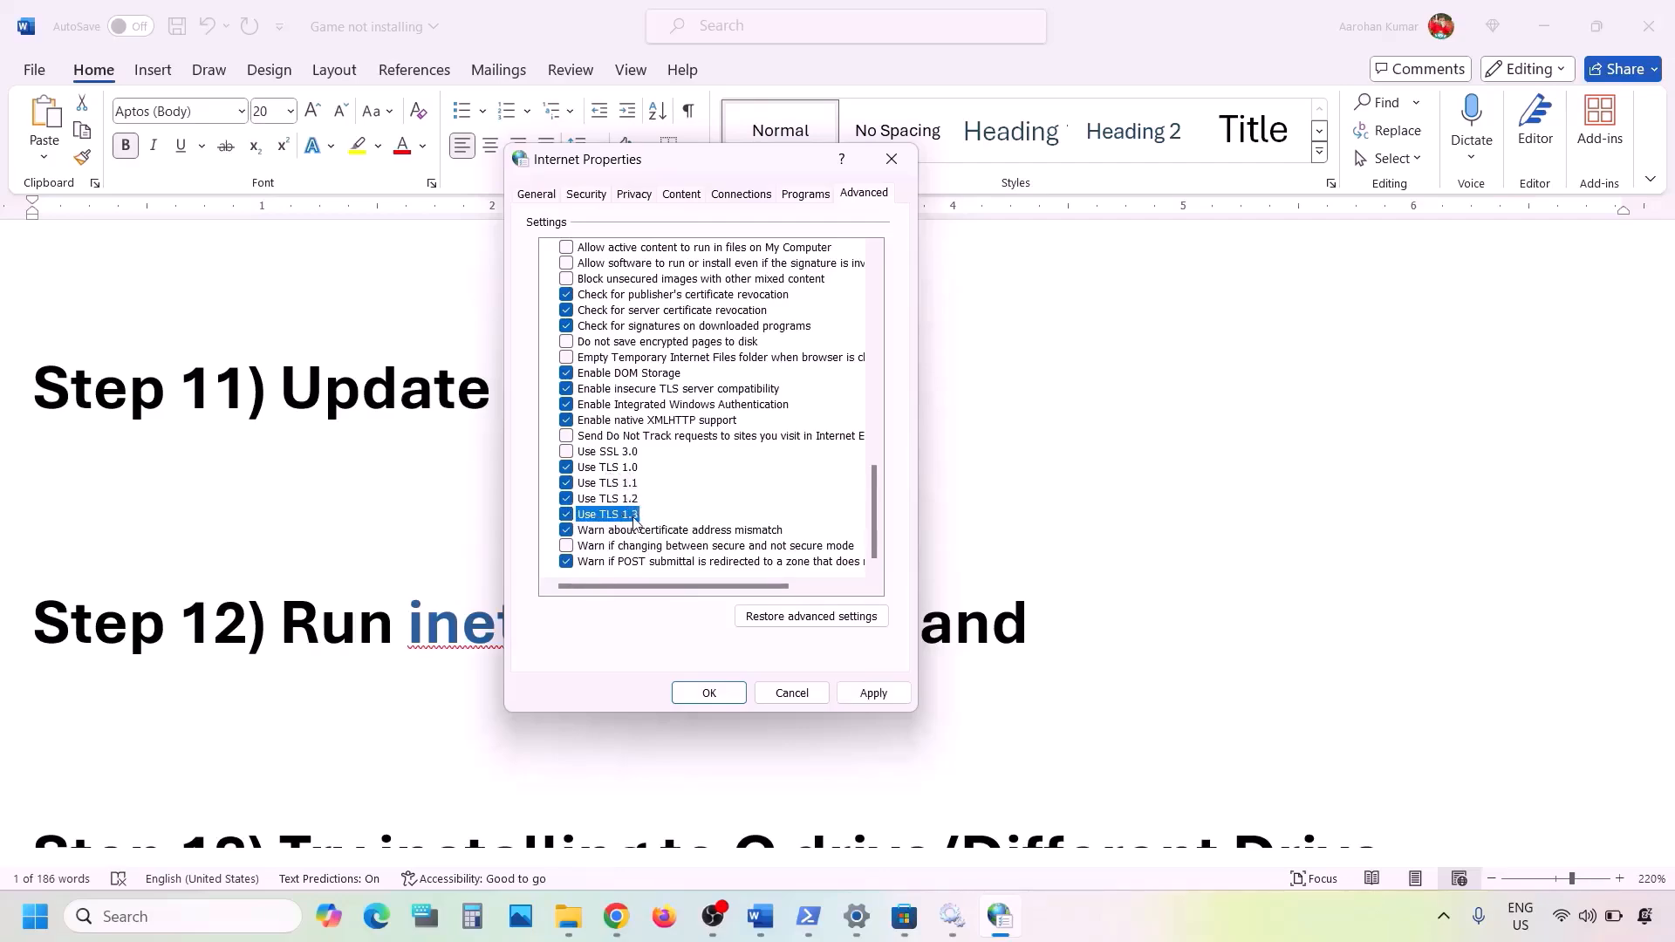
pyautogui.click(864, 691)
pyautogui.click(677, 694)
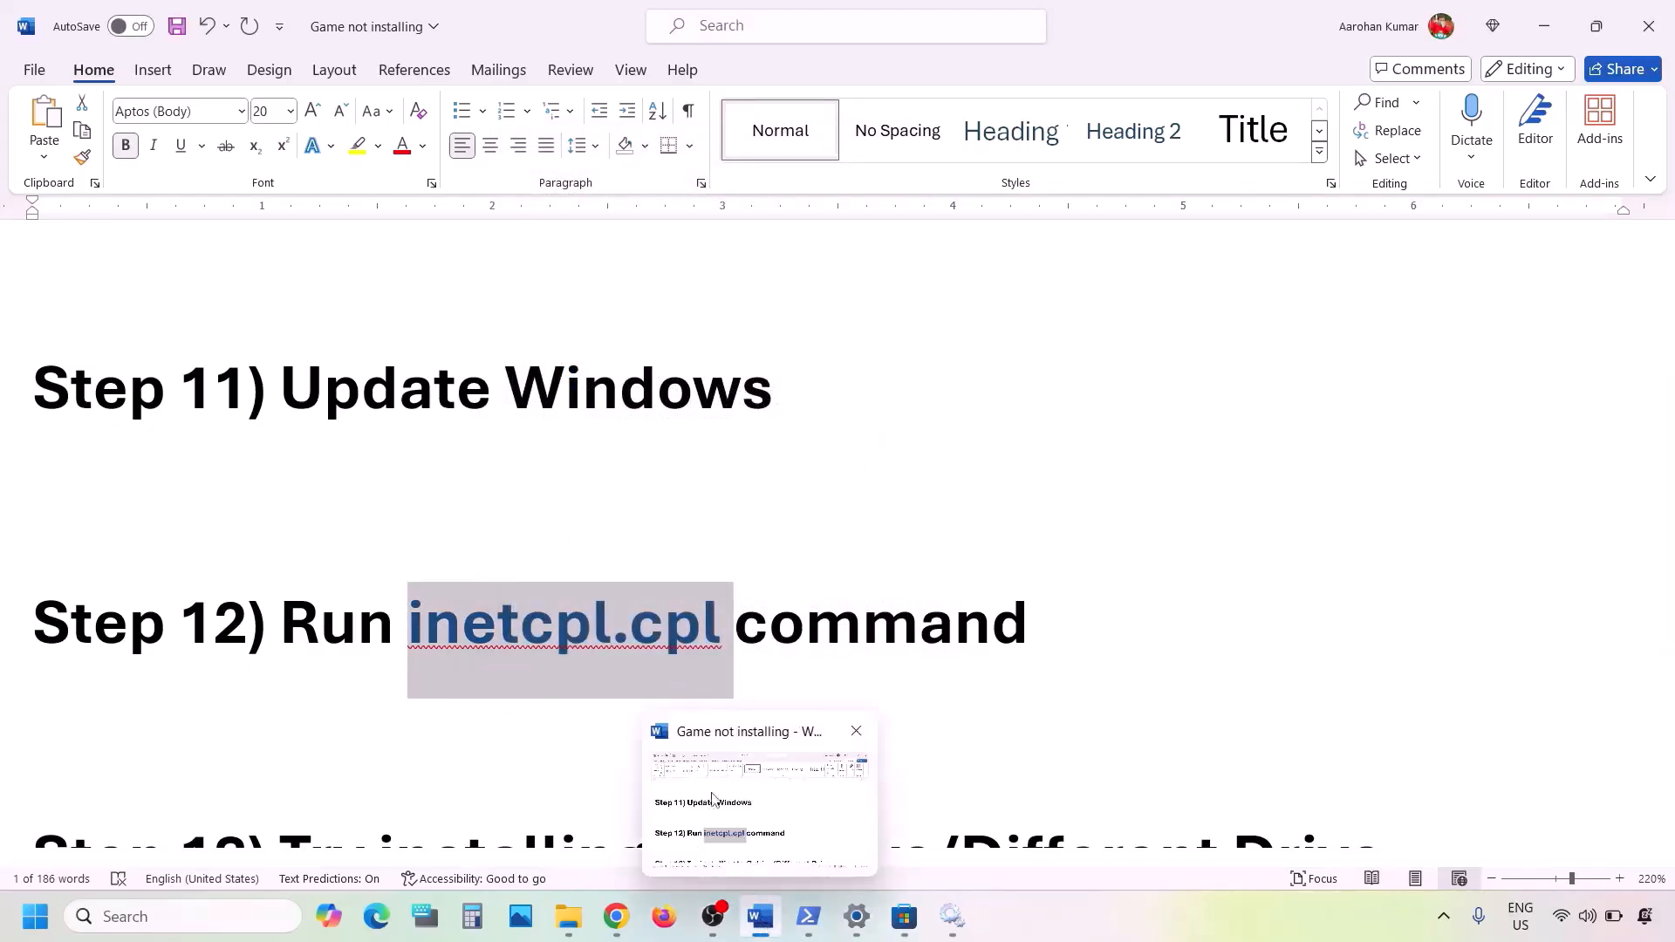
# - Select the Step 13 line in Word, then return to Windows Update in Settings
pyautogui.scroll(-4, 566, 659)
pyautogui.scroll(1, 565, 660)
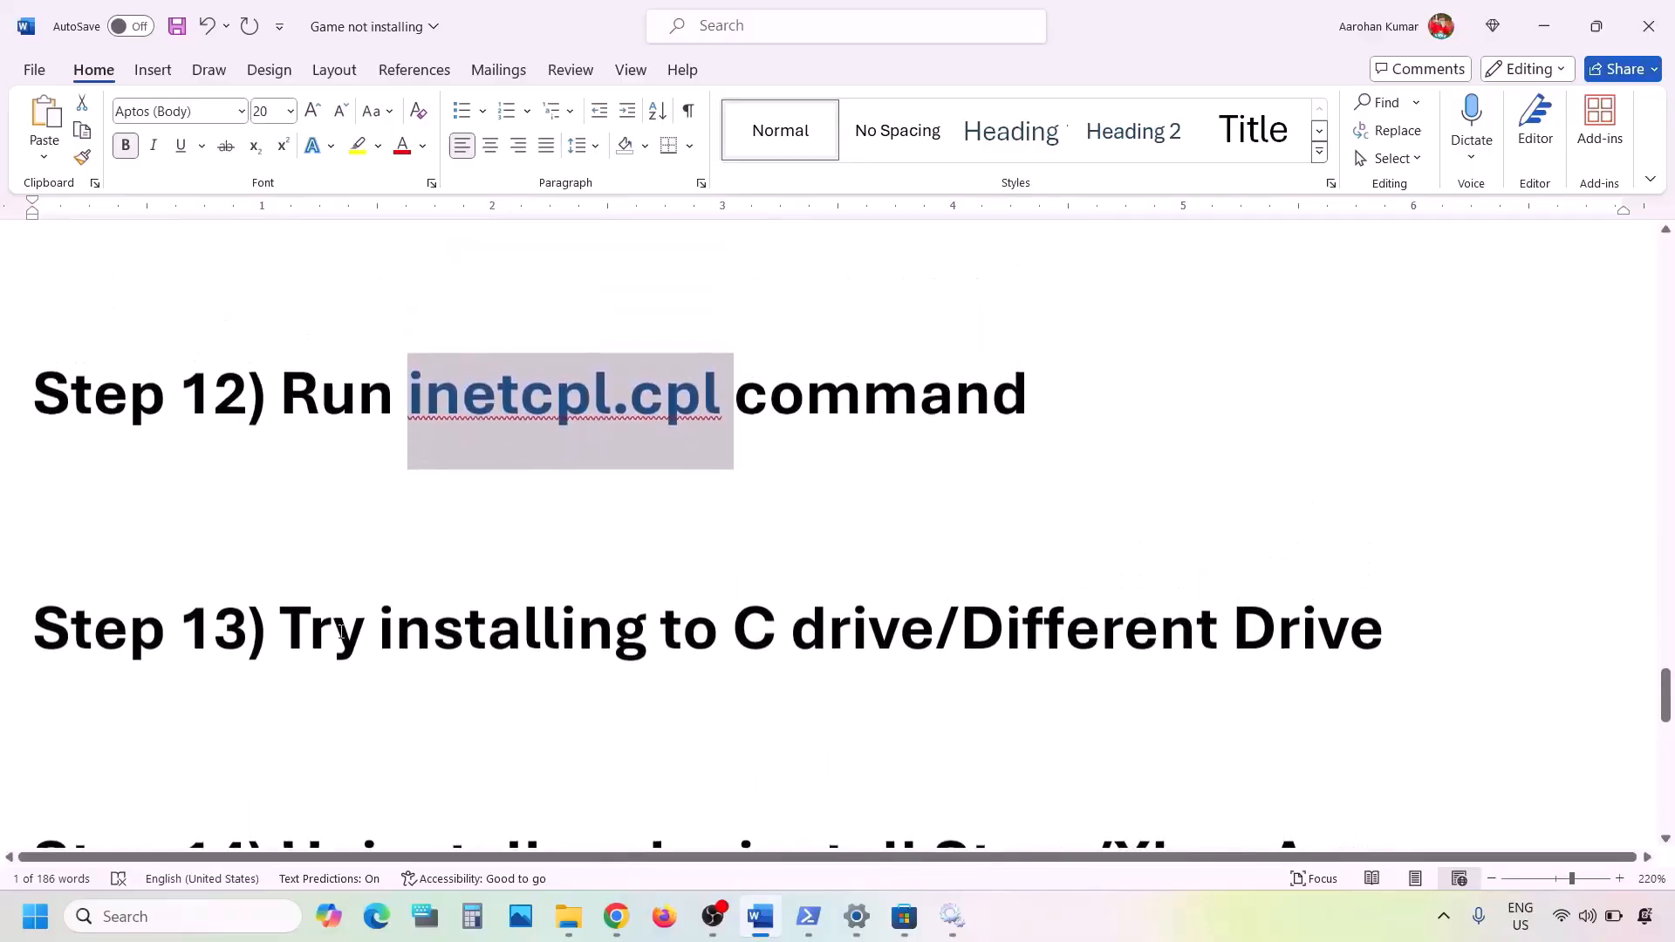
pyautogui.moveTo(281, 628); pyautogui.dragTo(1231, 628)
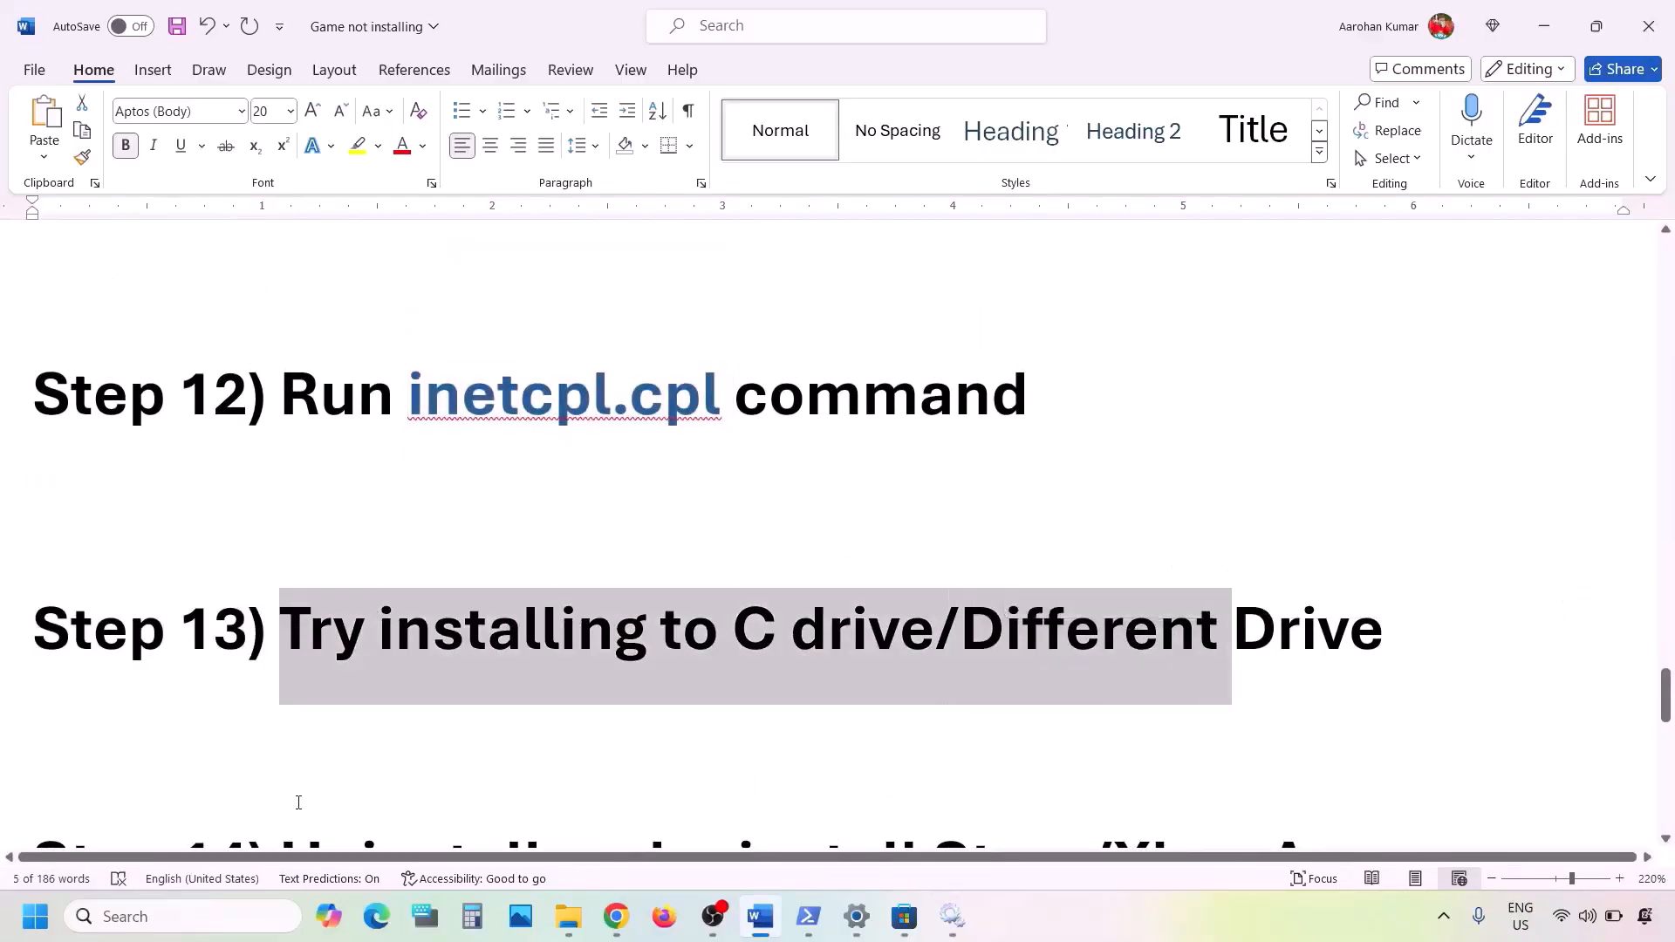
pyautogui.hotkey('alt', 'Tab')
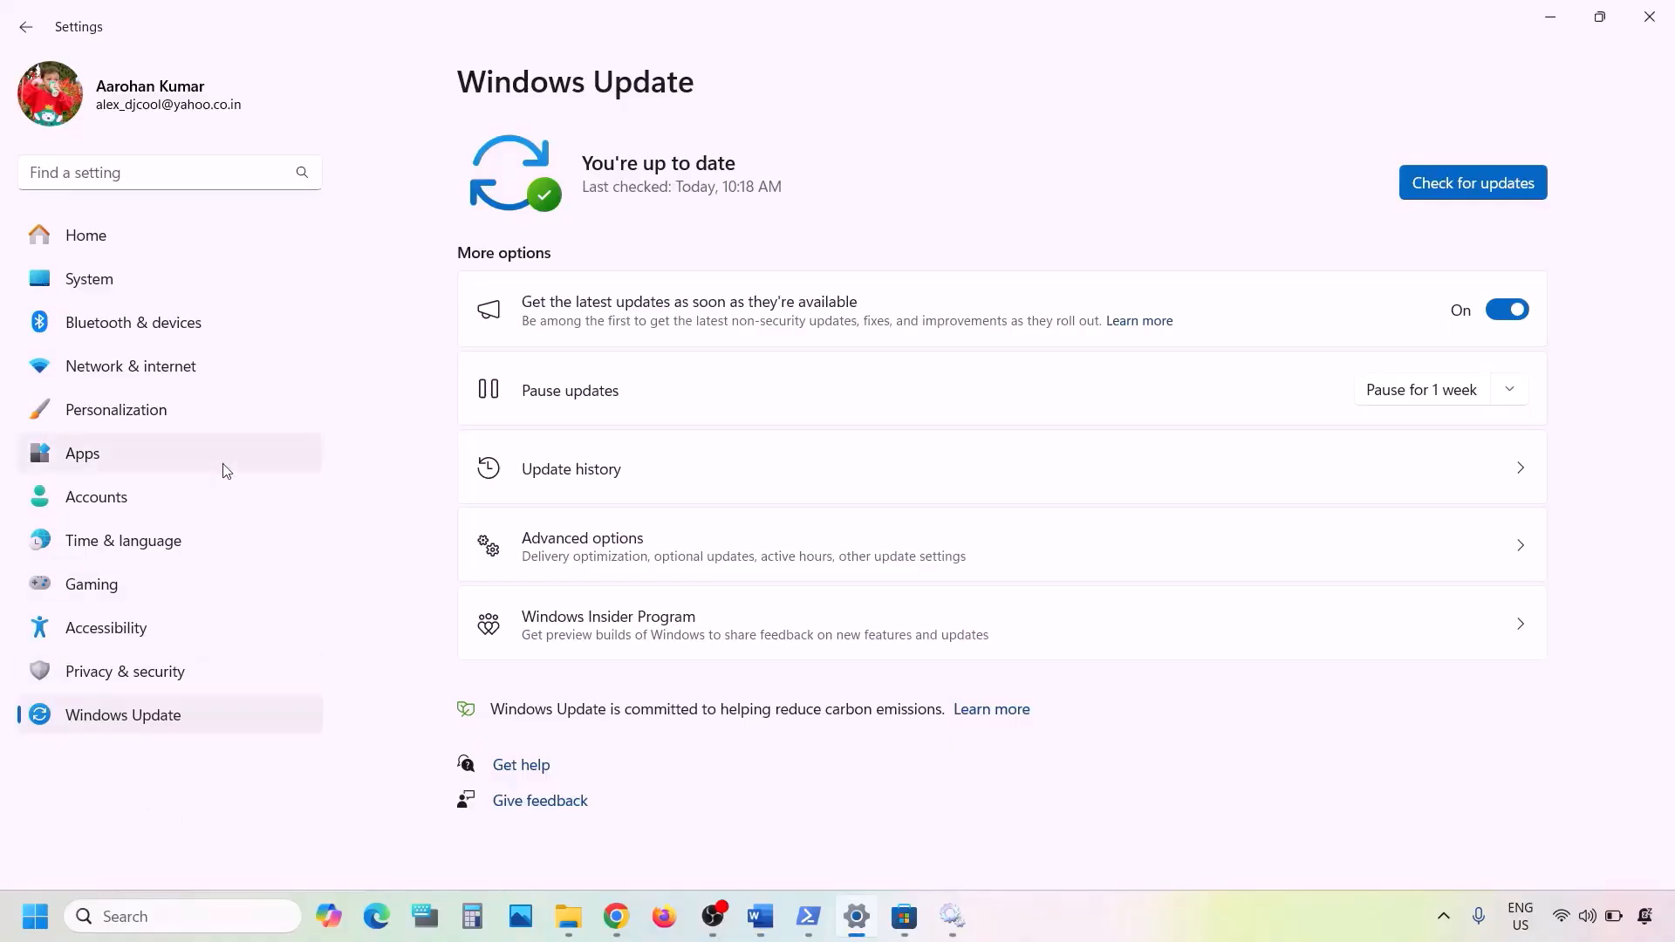
# - Go to System > Storage > Advanced storage settings > Where new content is saved
pyautogui.click(92, 264)
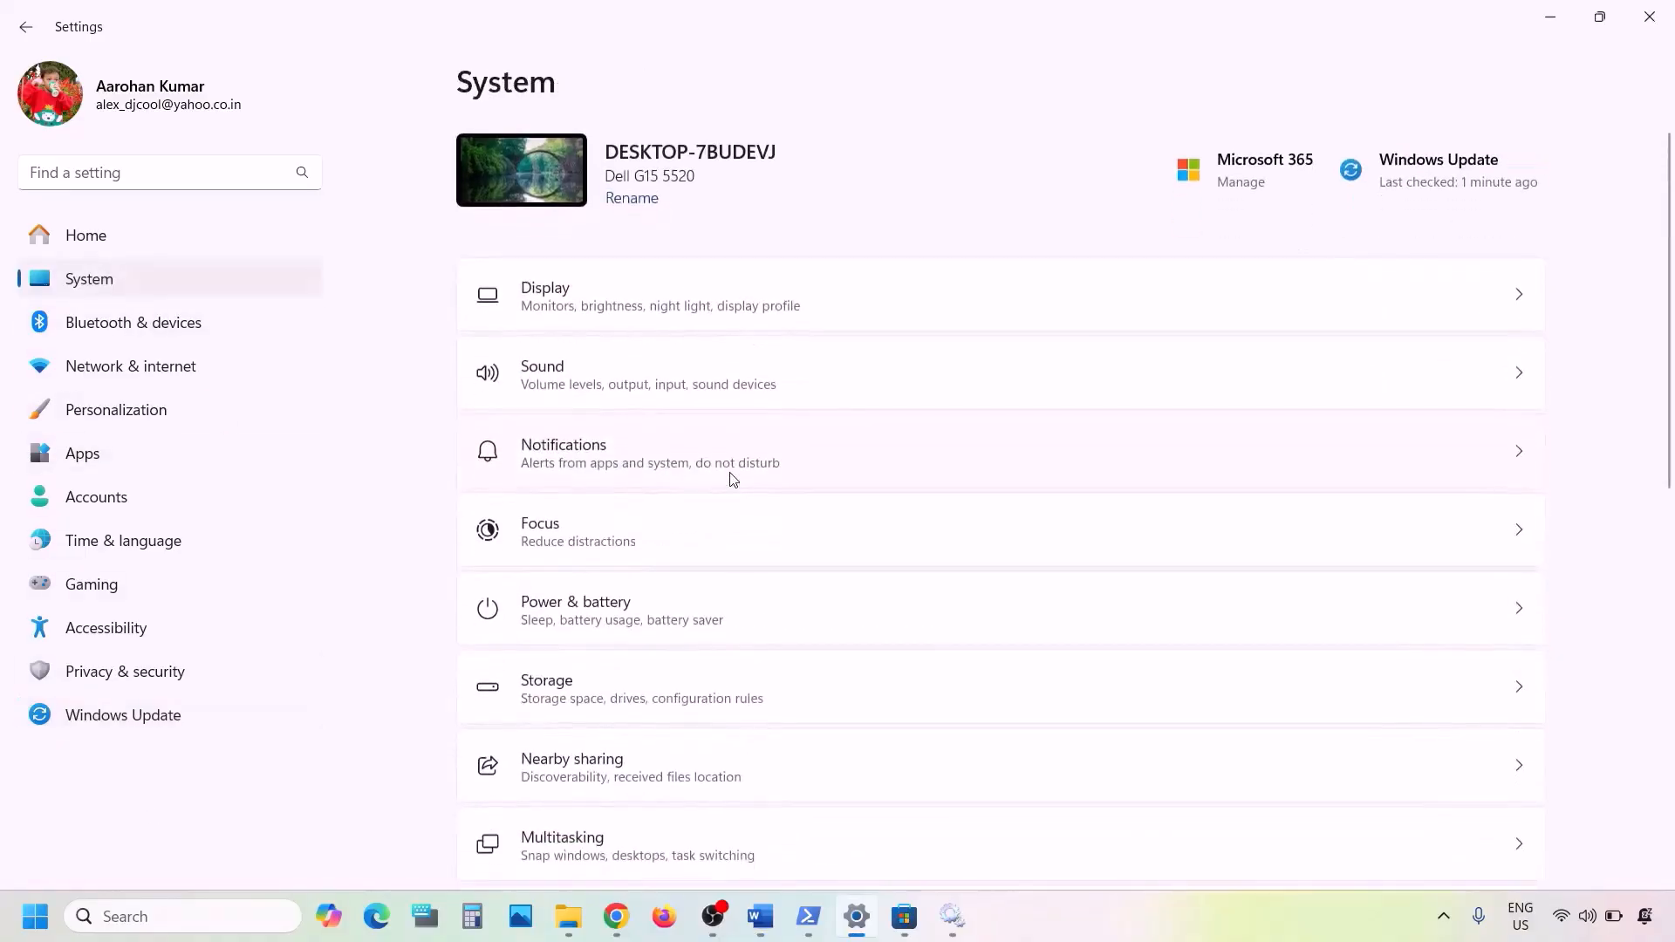
pyautogui.scroll(-3, 730, 475)
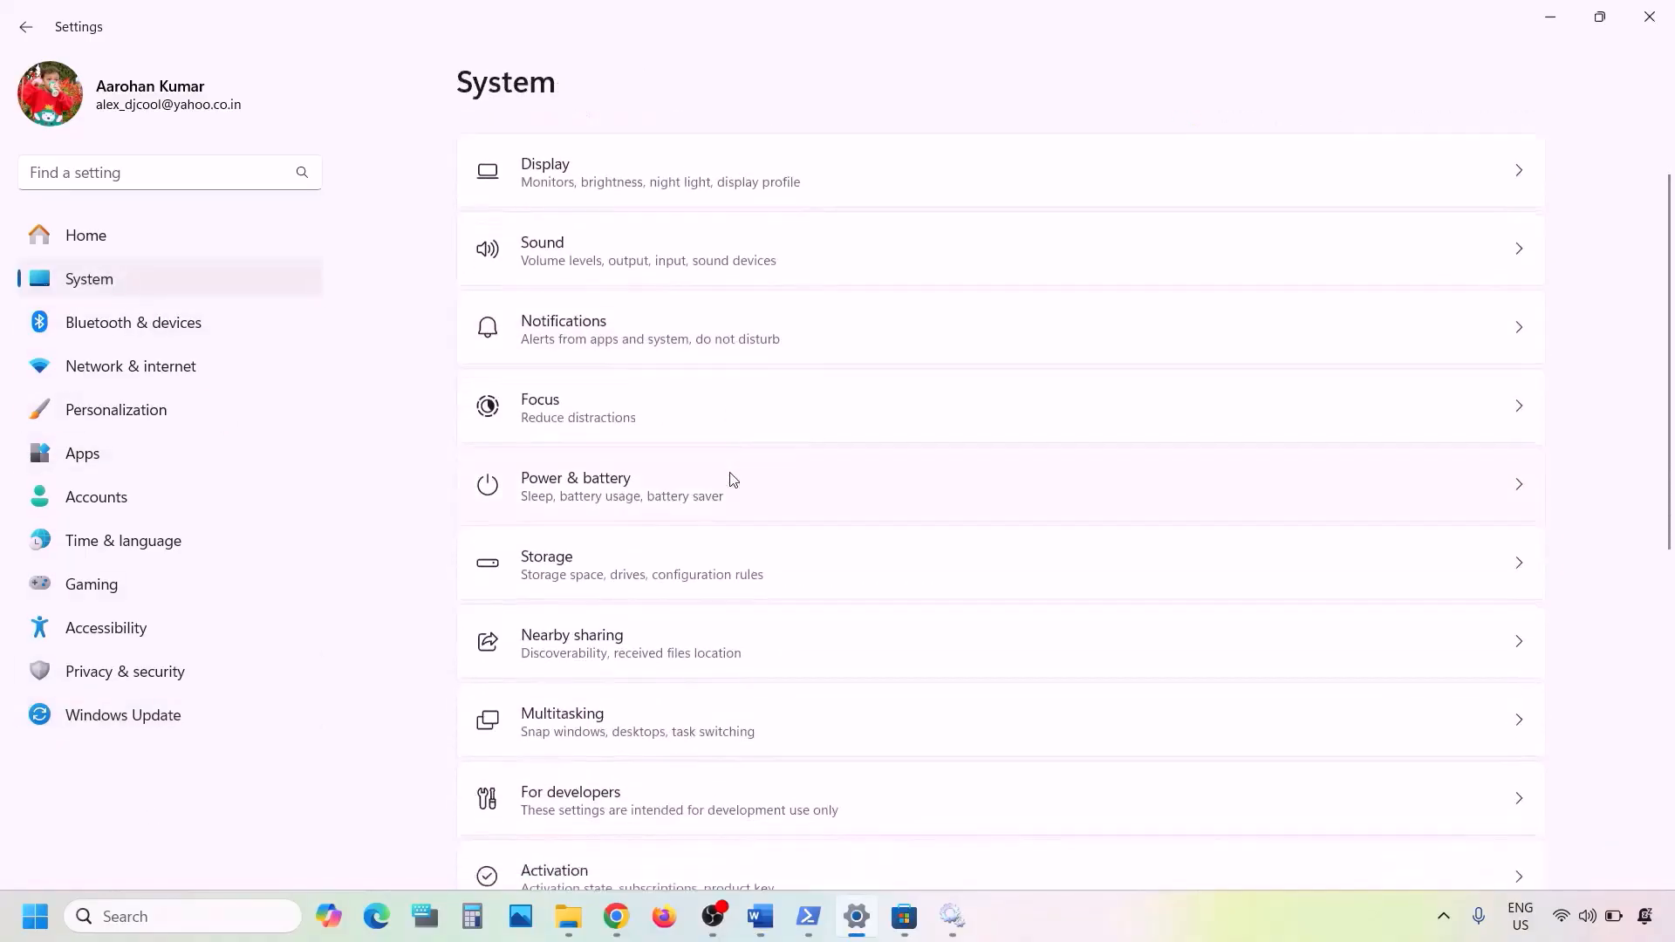
pyautogui.click(576, 582)
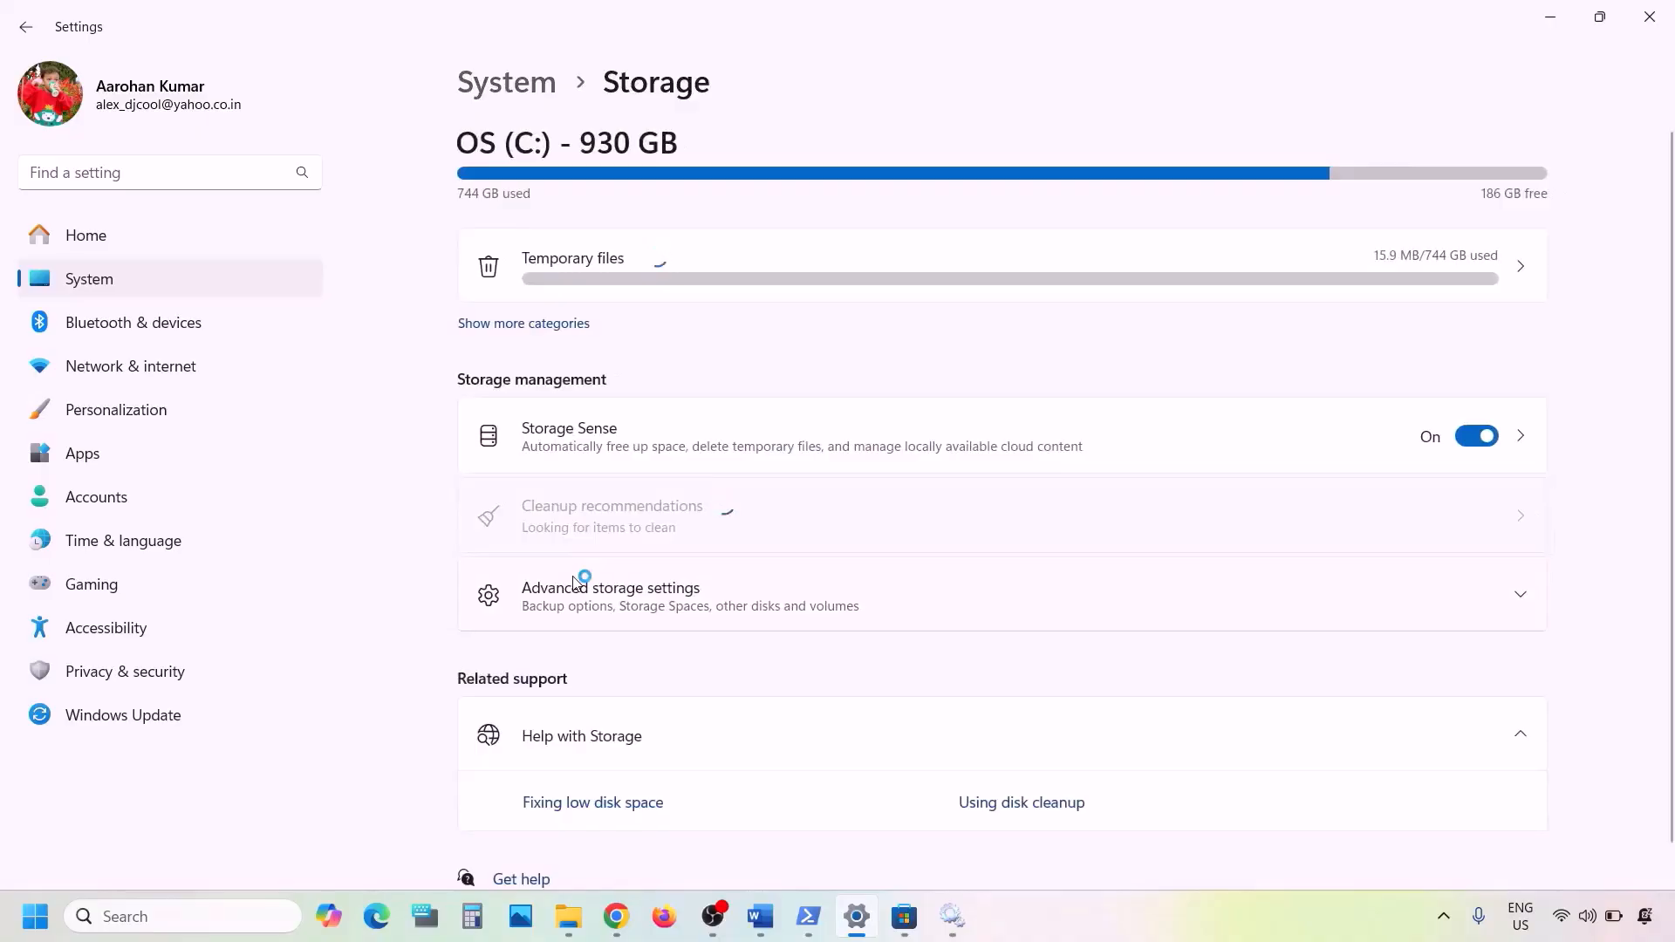
pyautogui.scroll(-1, 579, 579)
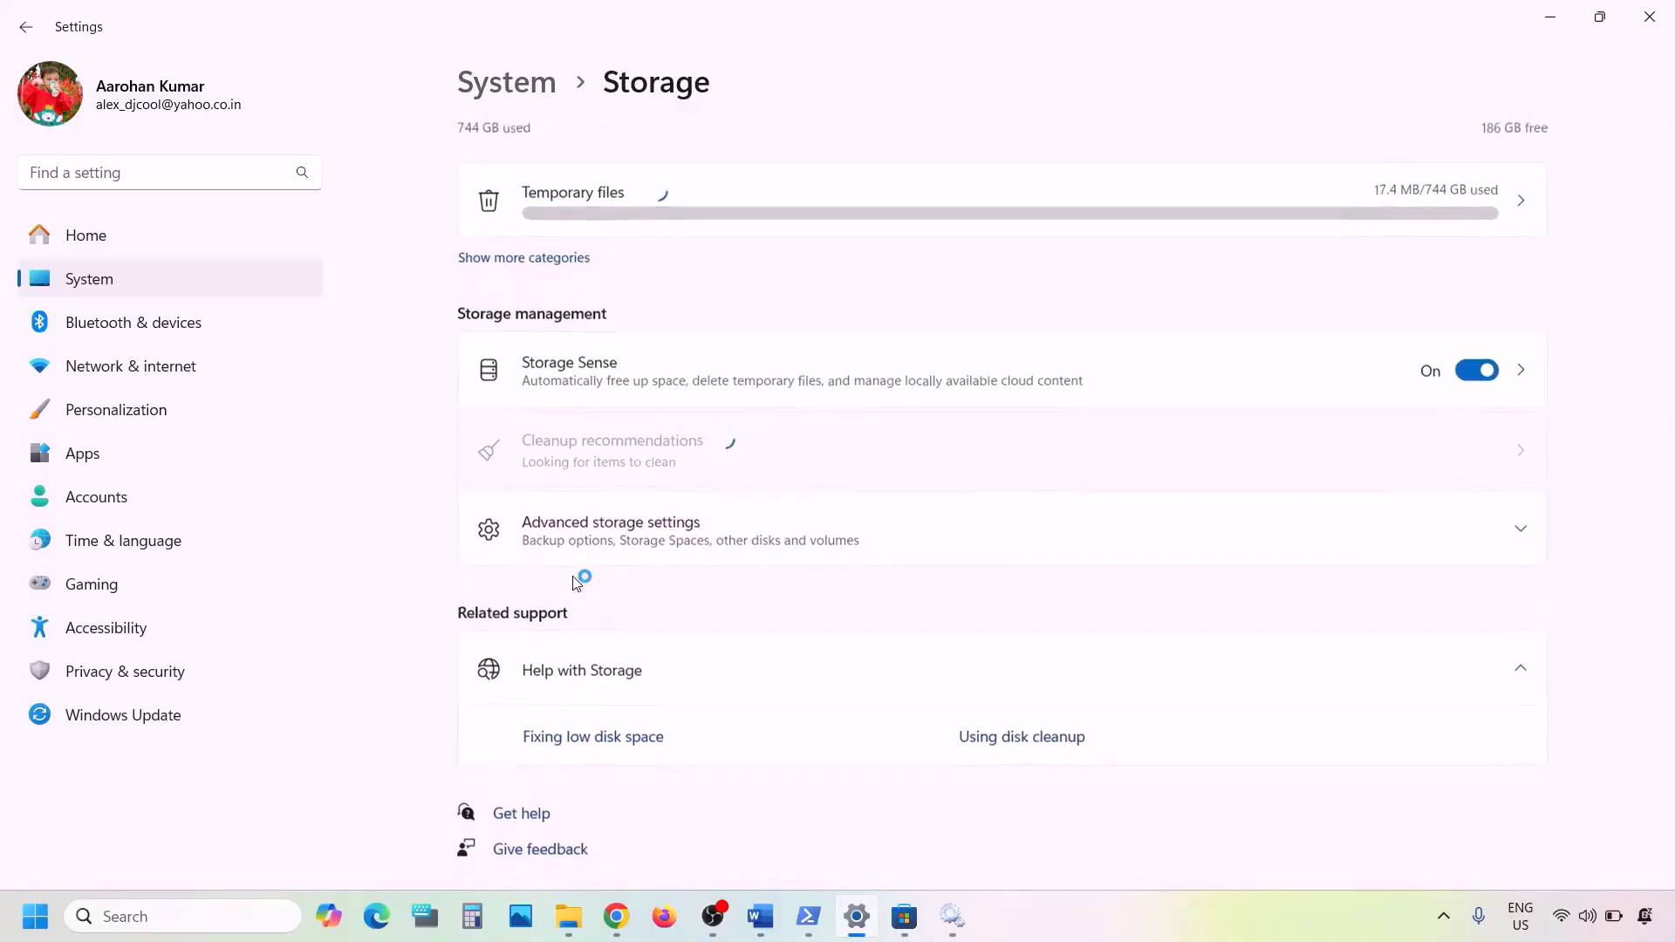
pyautogui.click(651, 543)
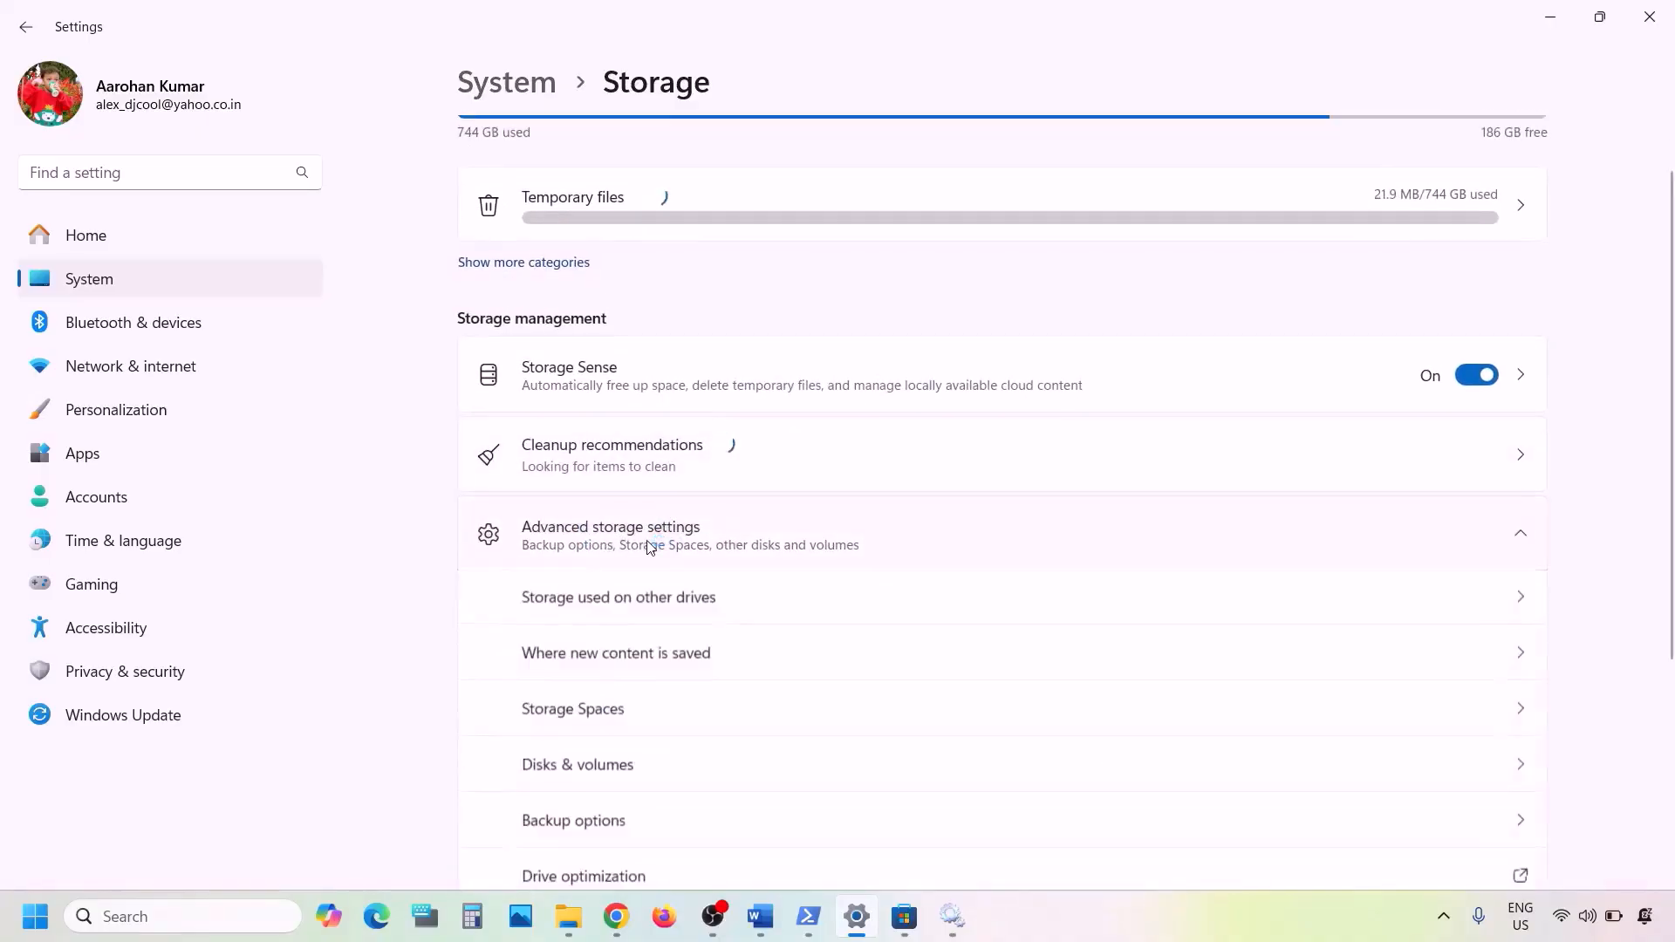
pyautogui.scroll(-2, 651, 546)
pyautogui.scroll(-1, 674, 501)
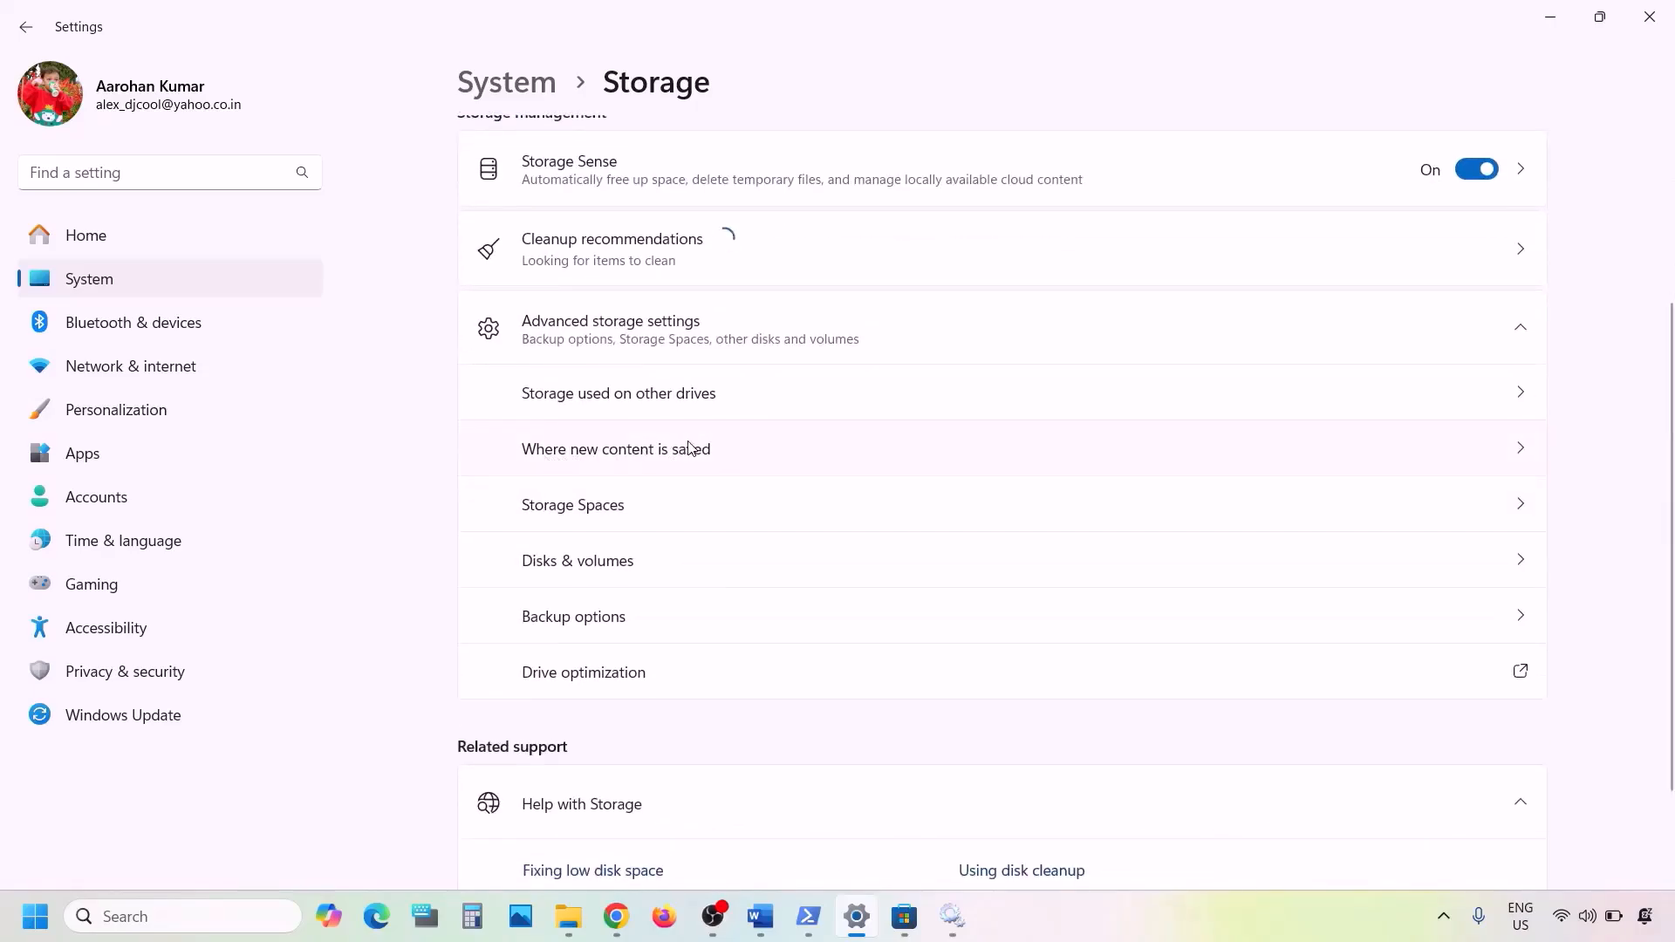
pyautogui.scroll(3, 1222, 437)
pyautogui.scroll(-2, 1096, 568)
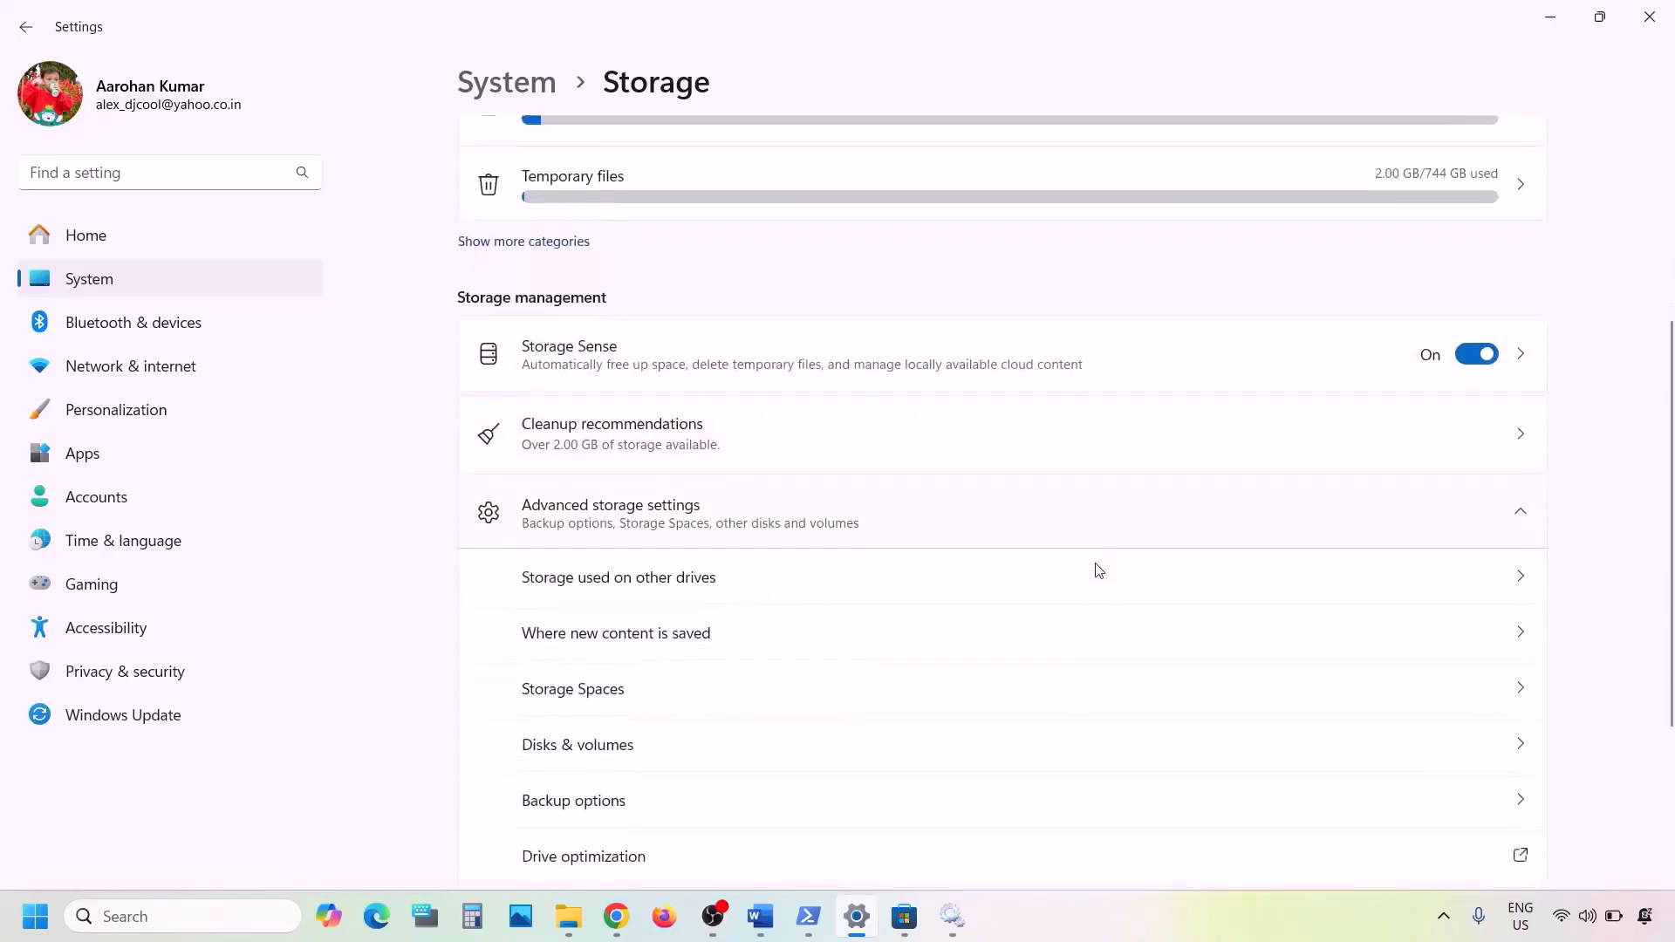
pyautogui.click(742, 636)
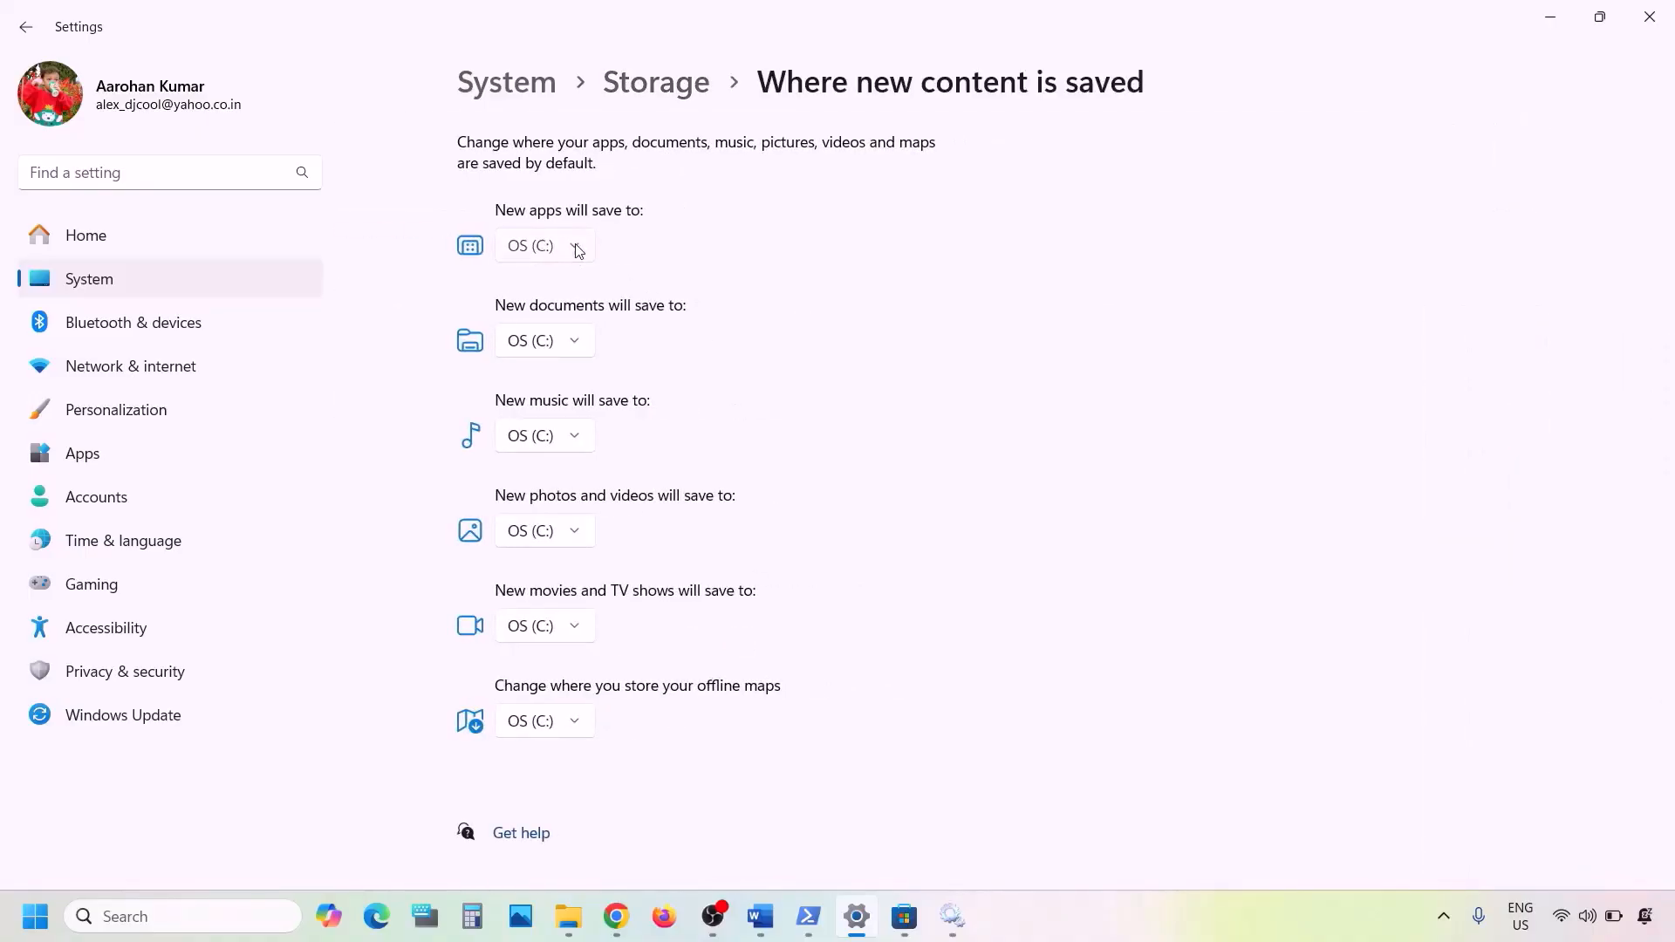
# - Verify new apps save to OS (C:), then minimize Settings
pyautogui.click(577, 251)
pyautogui.click(665, 255)
pyautogui.click(583, 251)
pyautogui.click(650, 253)
pyautogui.click(583, 254)
pyautogui.click(644, 255)
pyautogui.click(760, 916)
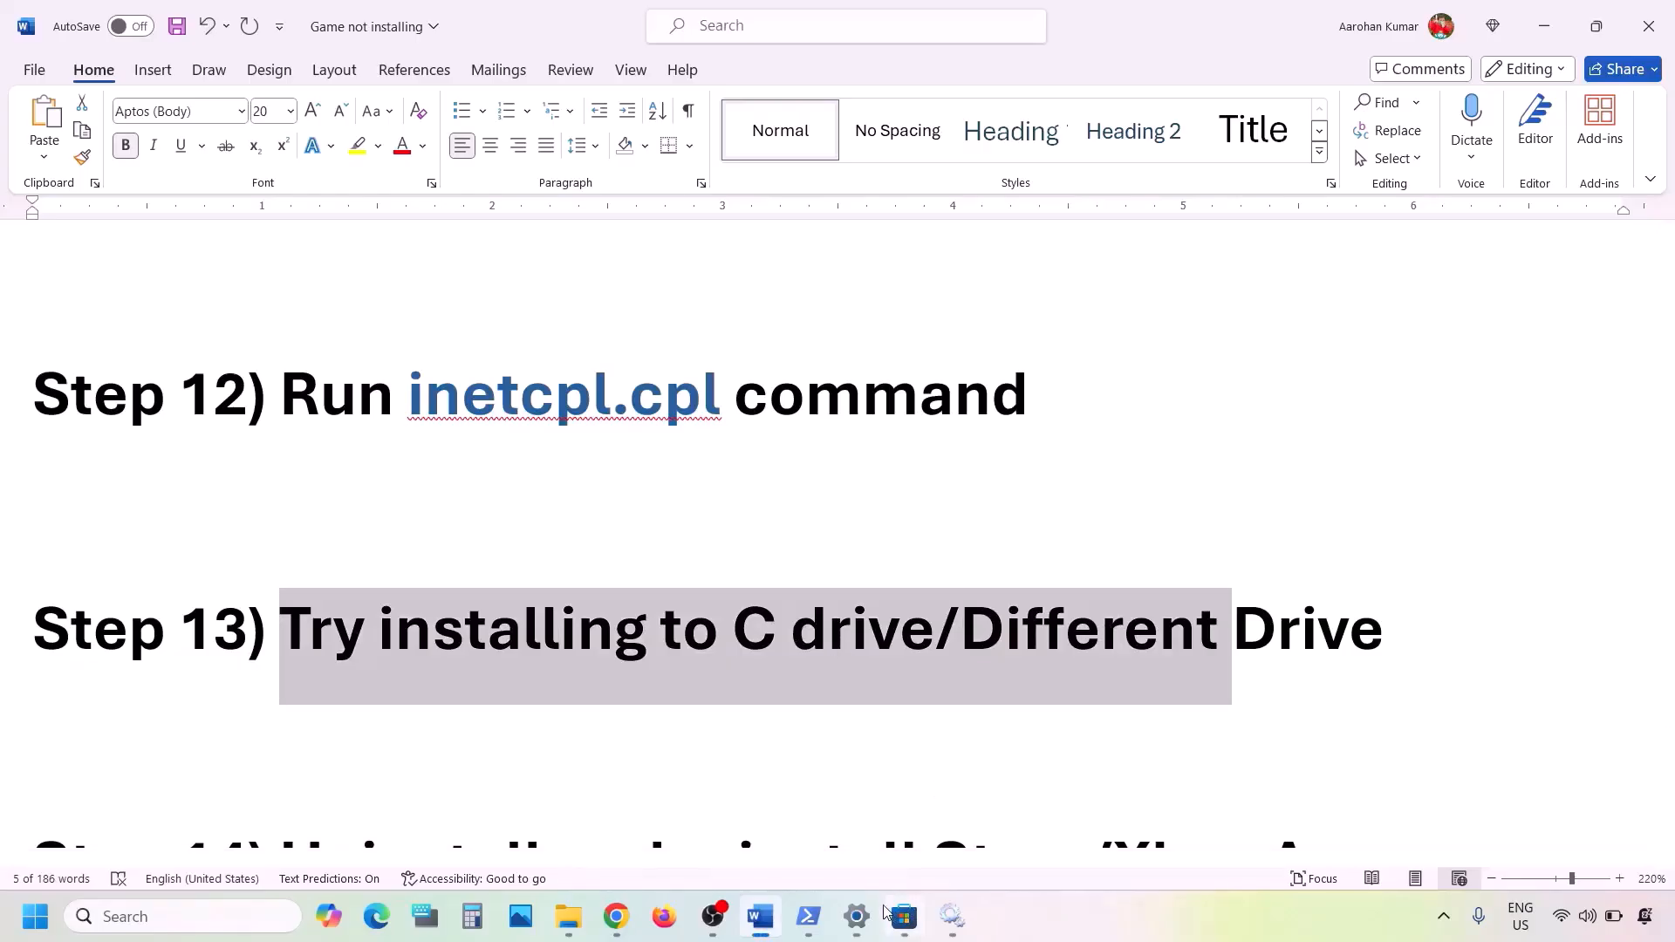
pyautogui.click(850, 918)
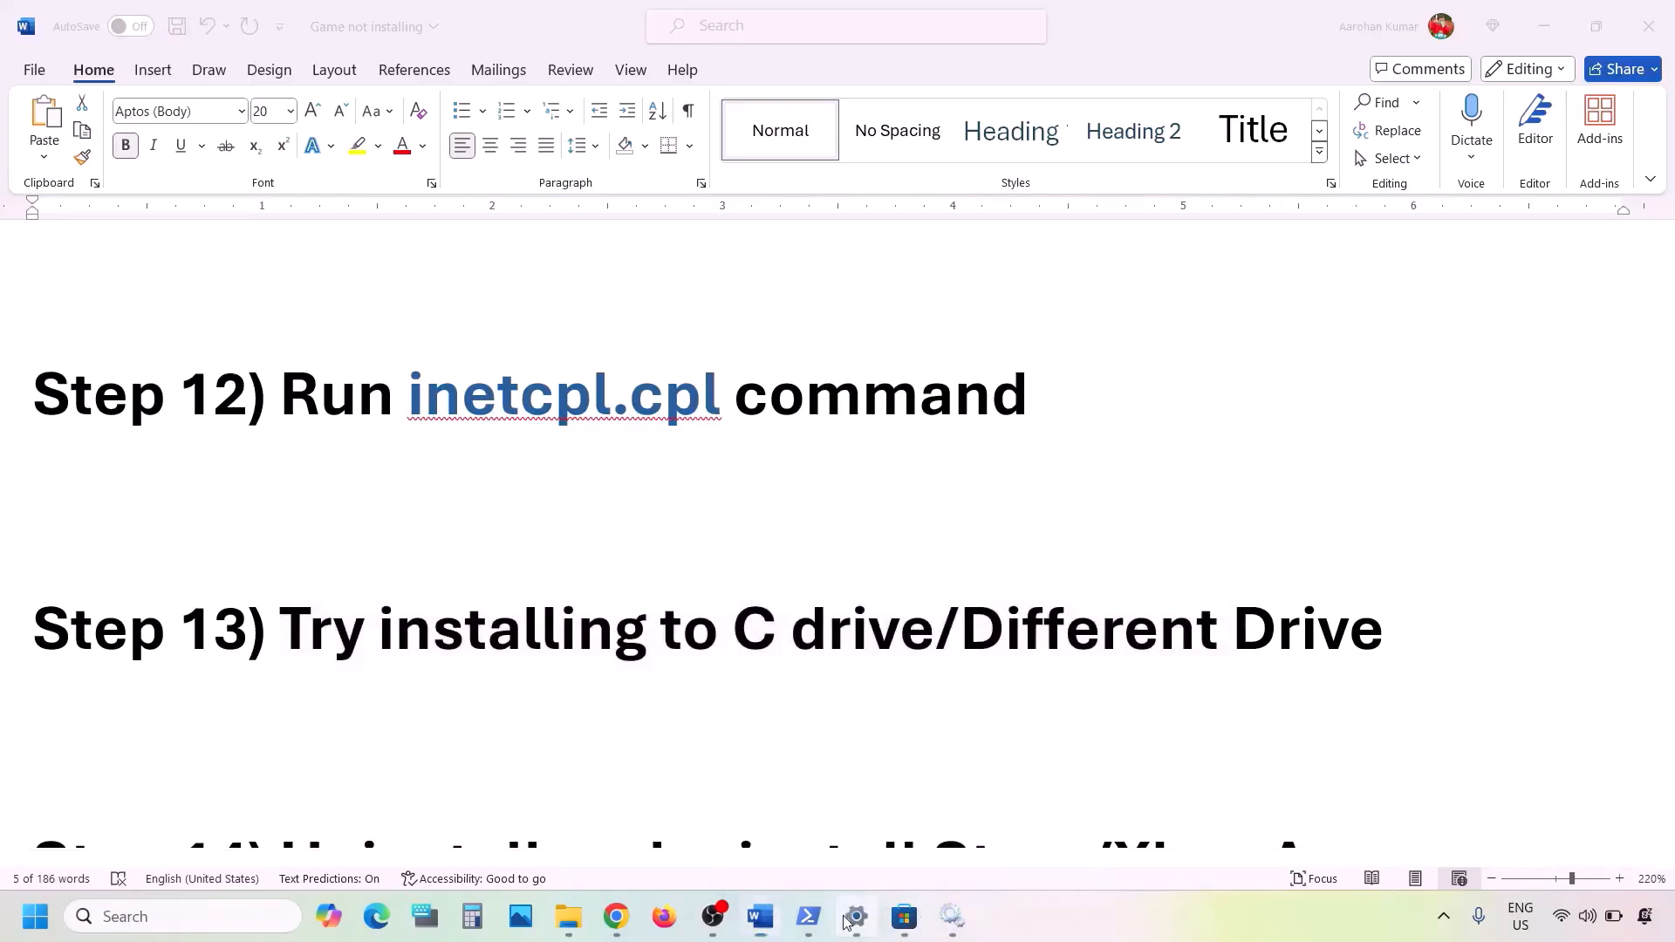
pyautogui.click(576, 247)
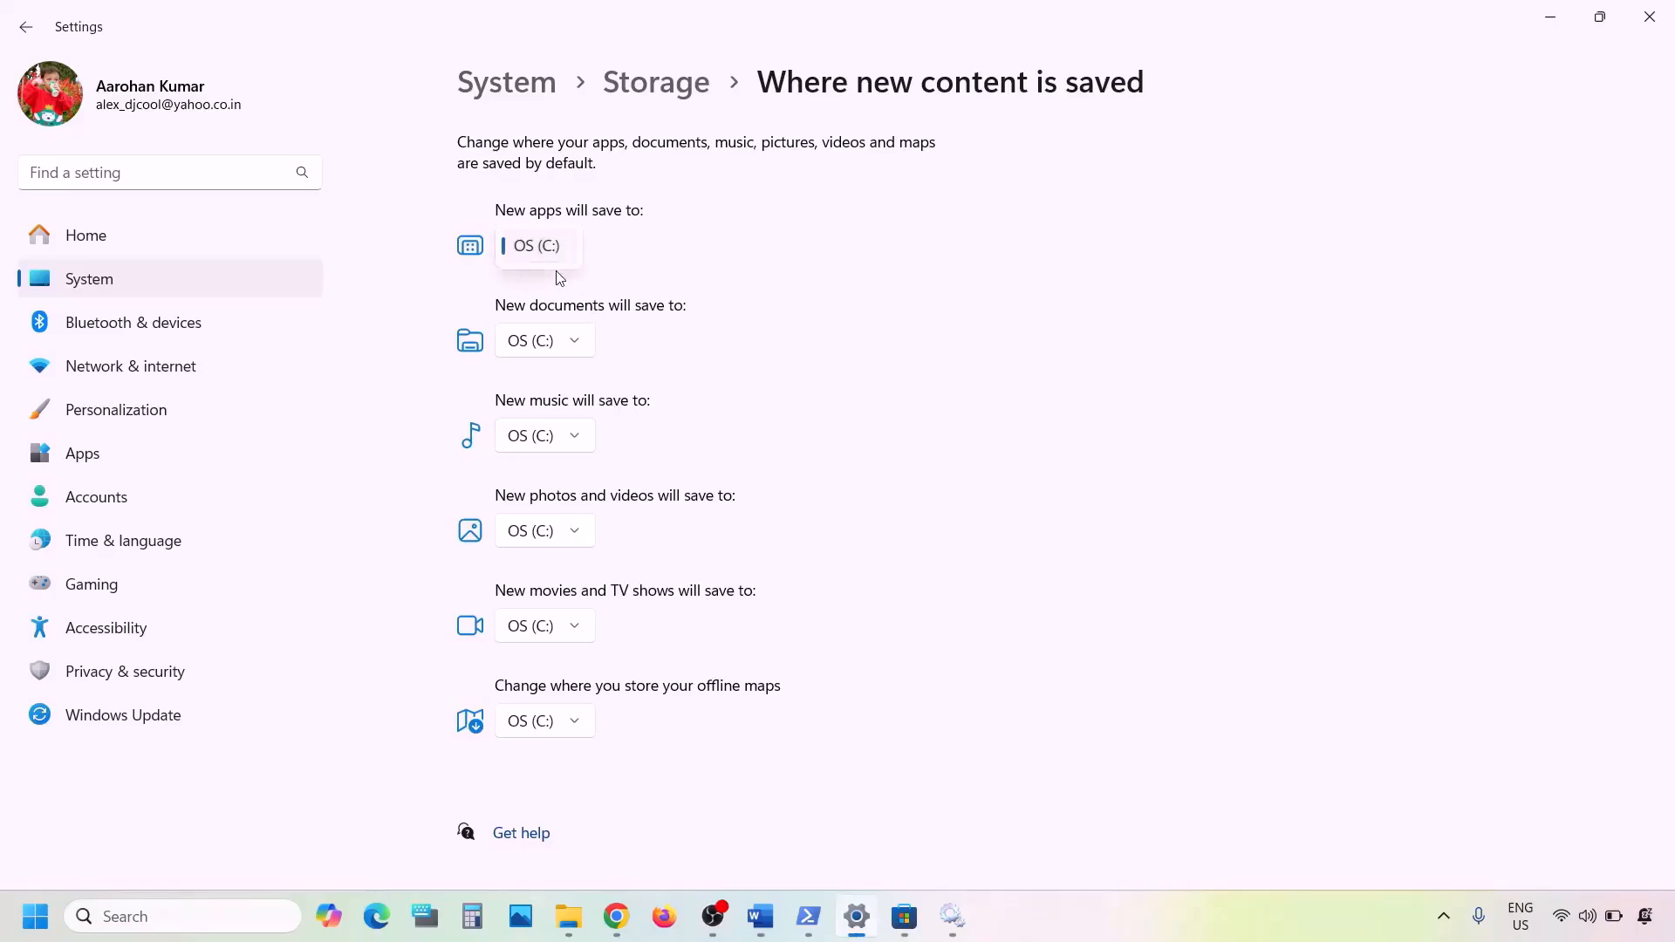
pyautogui.click(695, 252)
pyautogui.click(1551, 16)
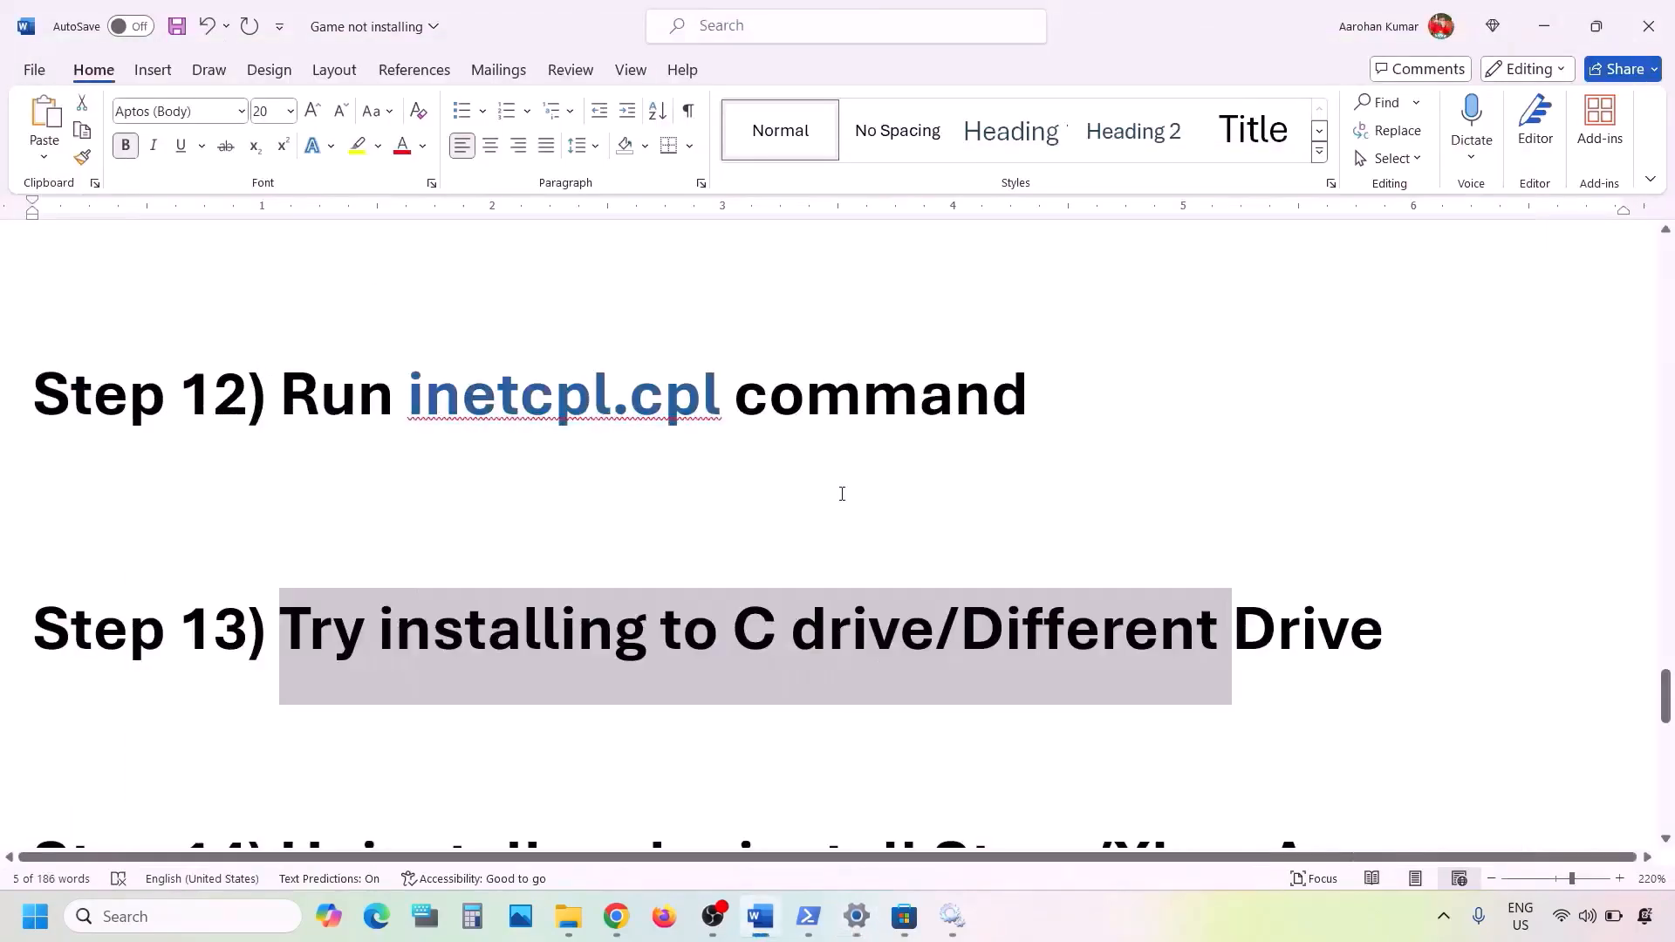
# - Select 'C drive/Different' in Step 13, then highlight the Step 14 heading below
pyautogui.click(711, 626)
pyautogui.moveTo(729, 627); pyautogui.dragTo(1187, 630)
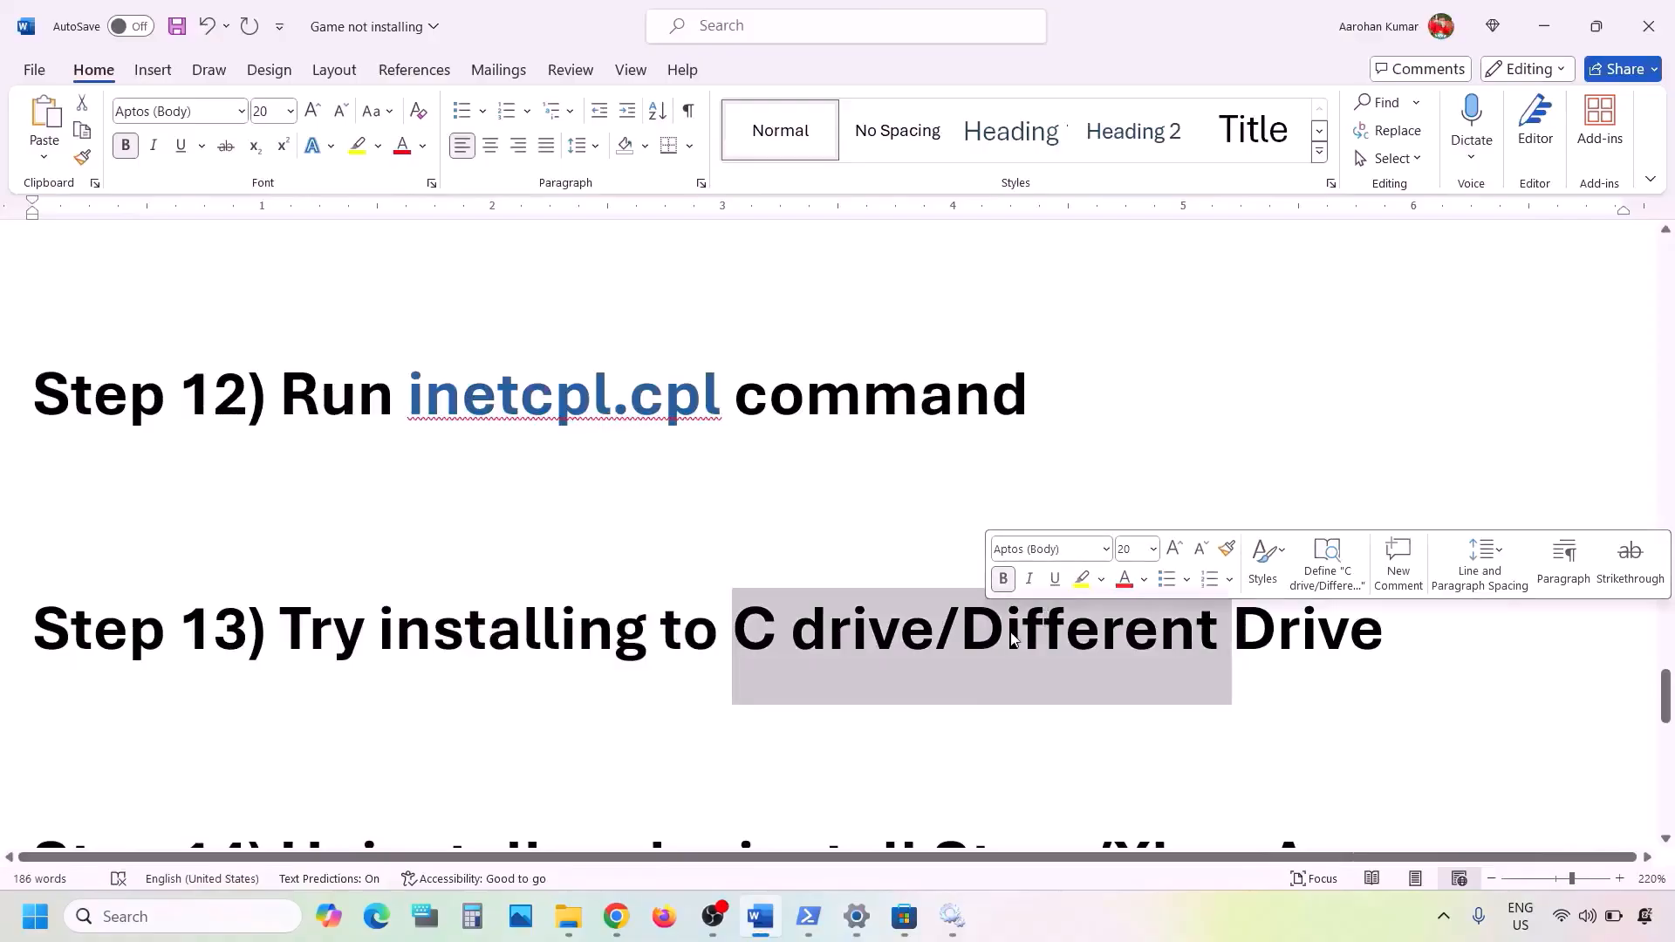
pyautogui.click(1010, 637)
pyautogui.moveTo(971, 634); pyautogui.dragTo(1317, 635)
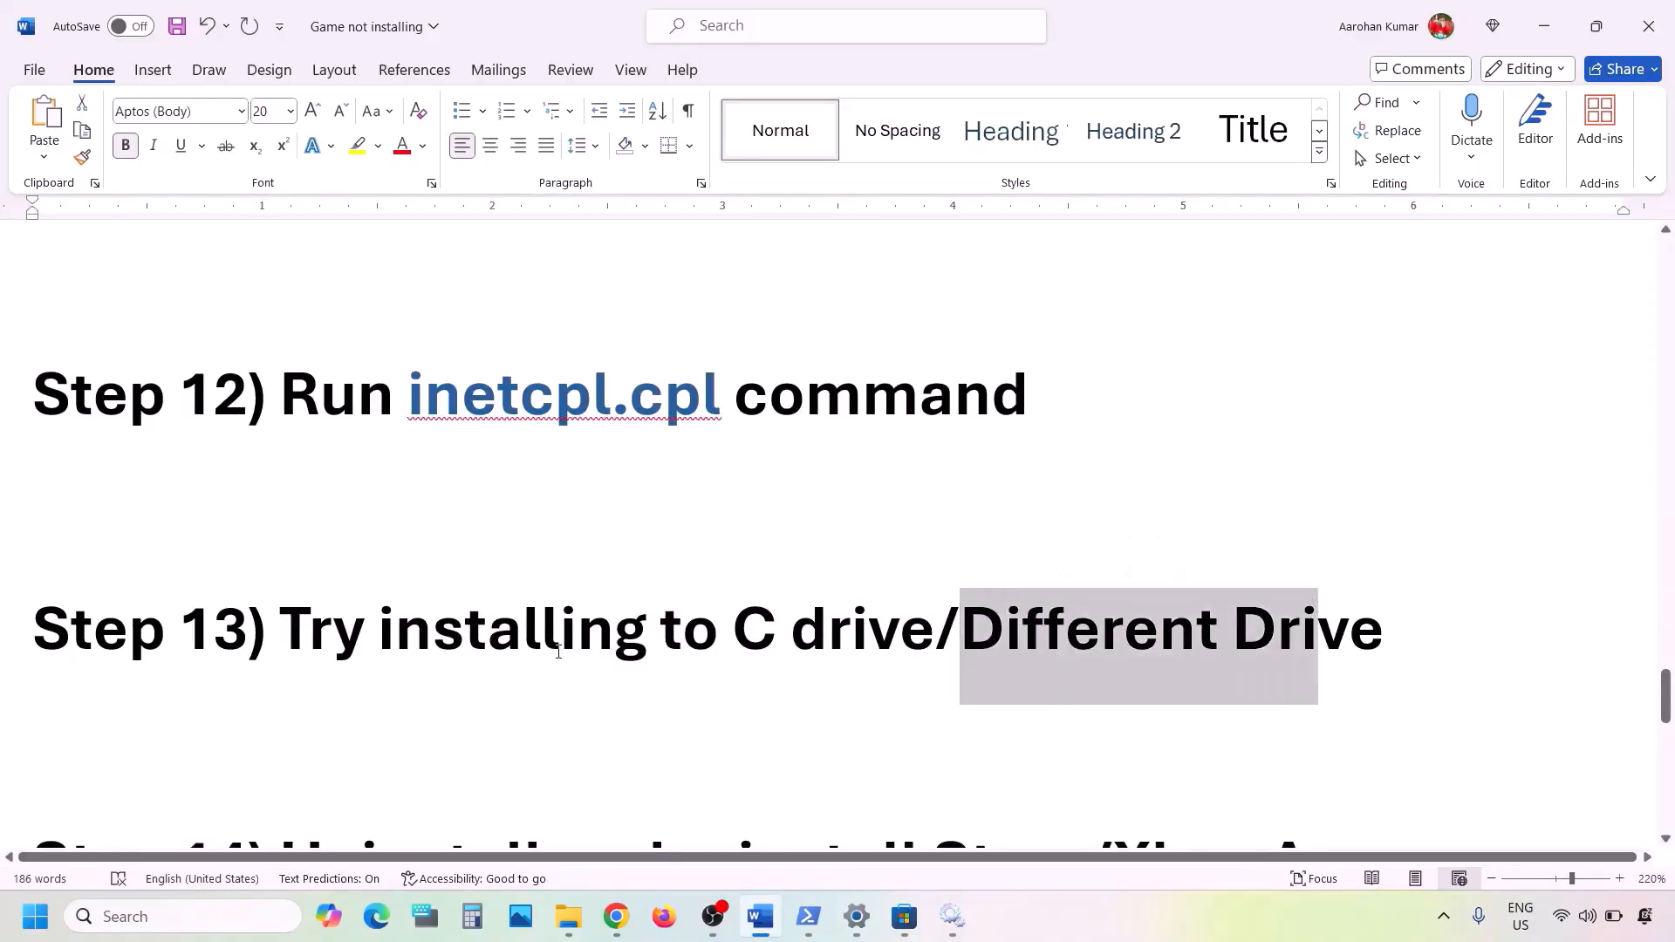
pyautogui.scroll(-3, 559, 652)
pyautogui.scroll(-5, 558, 652)
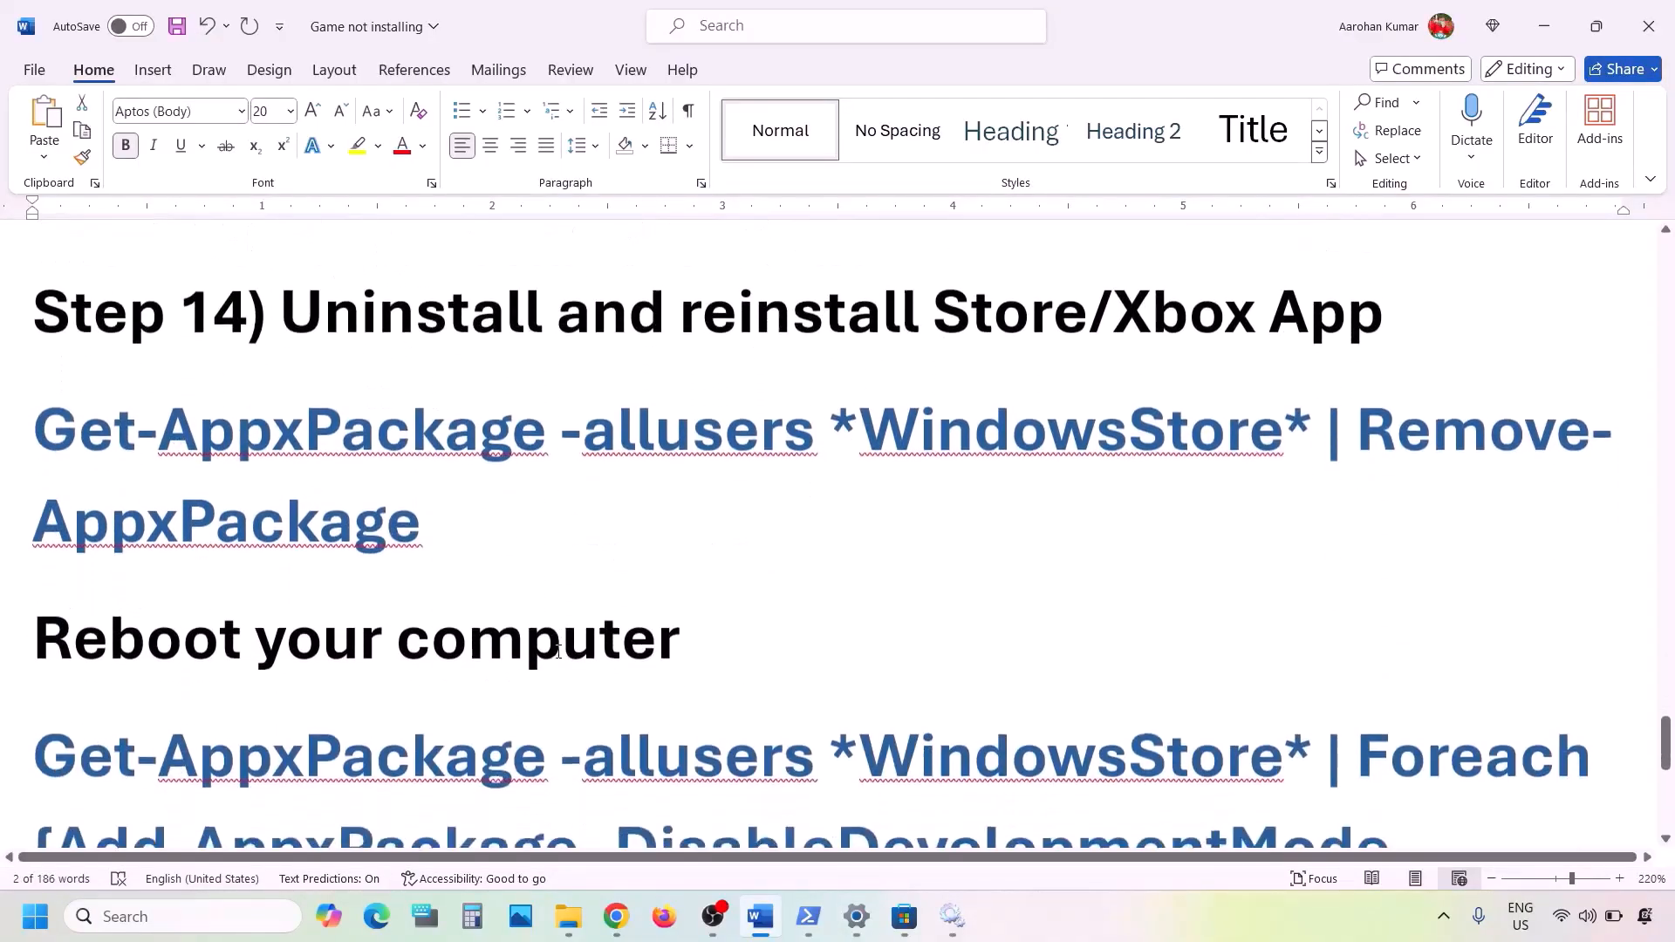
pyautogui.moveTo(328, 324); pyautogui.dragTo(1379, 321)
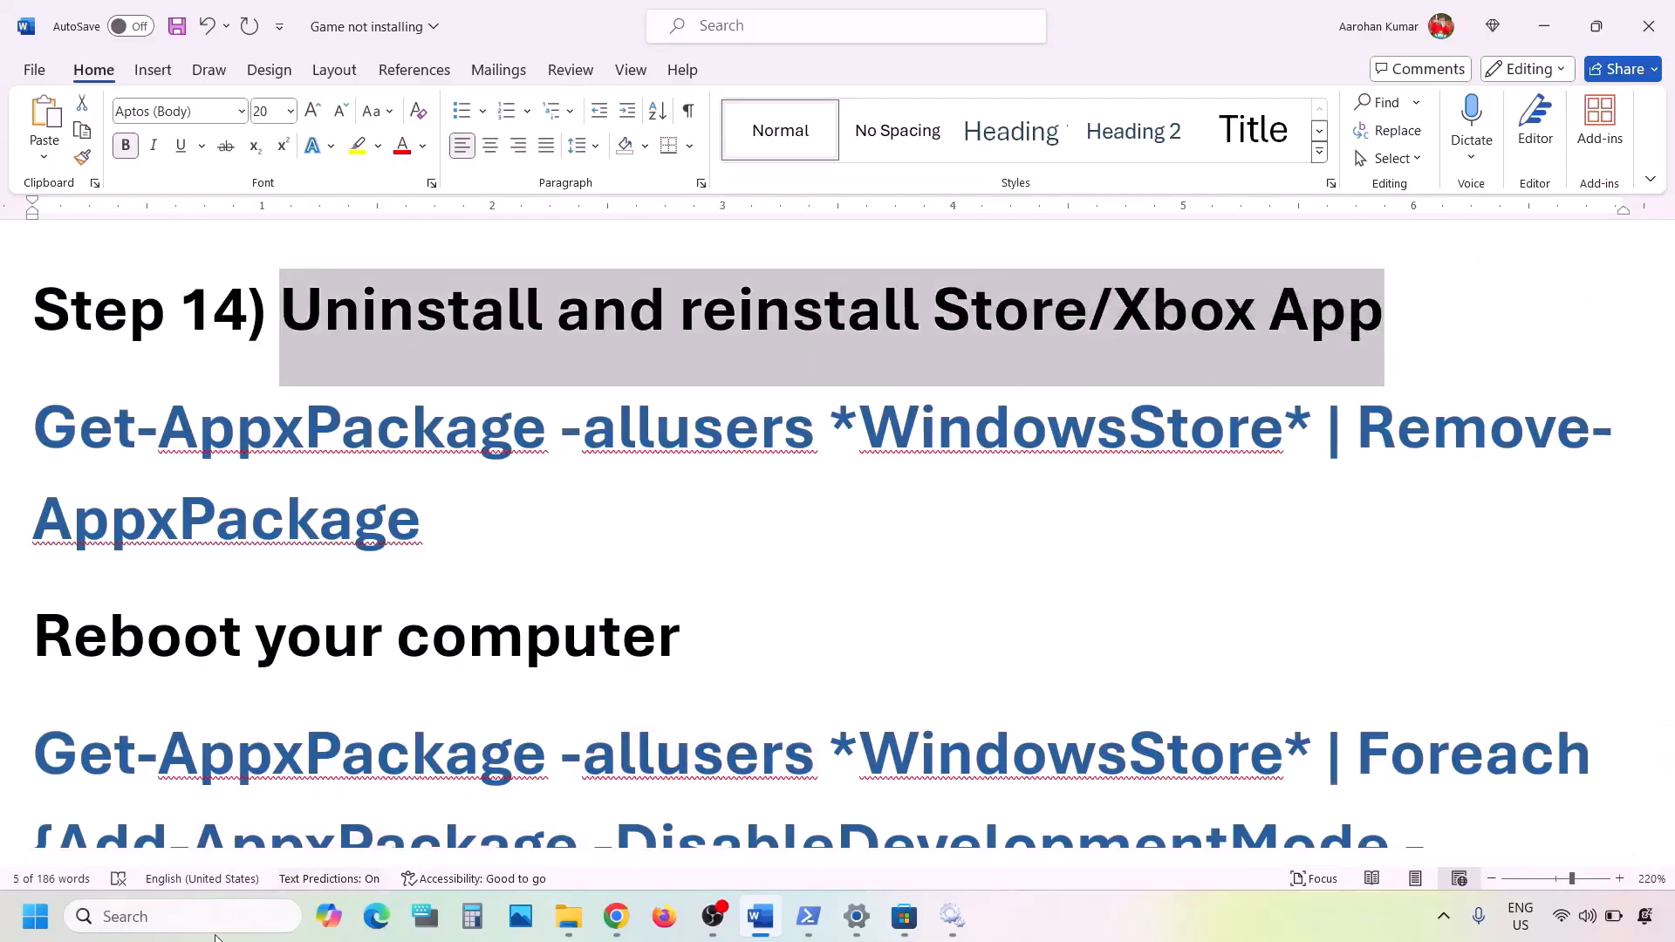
# - Search 'xbox', uninstall the Xbox app from the results, and bring up Microsoft Store
pyautogui.click(201, 923)
pyautogui.write('xbox')
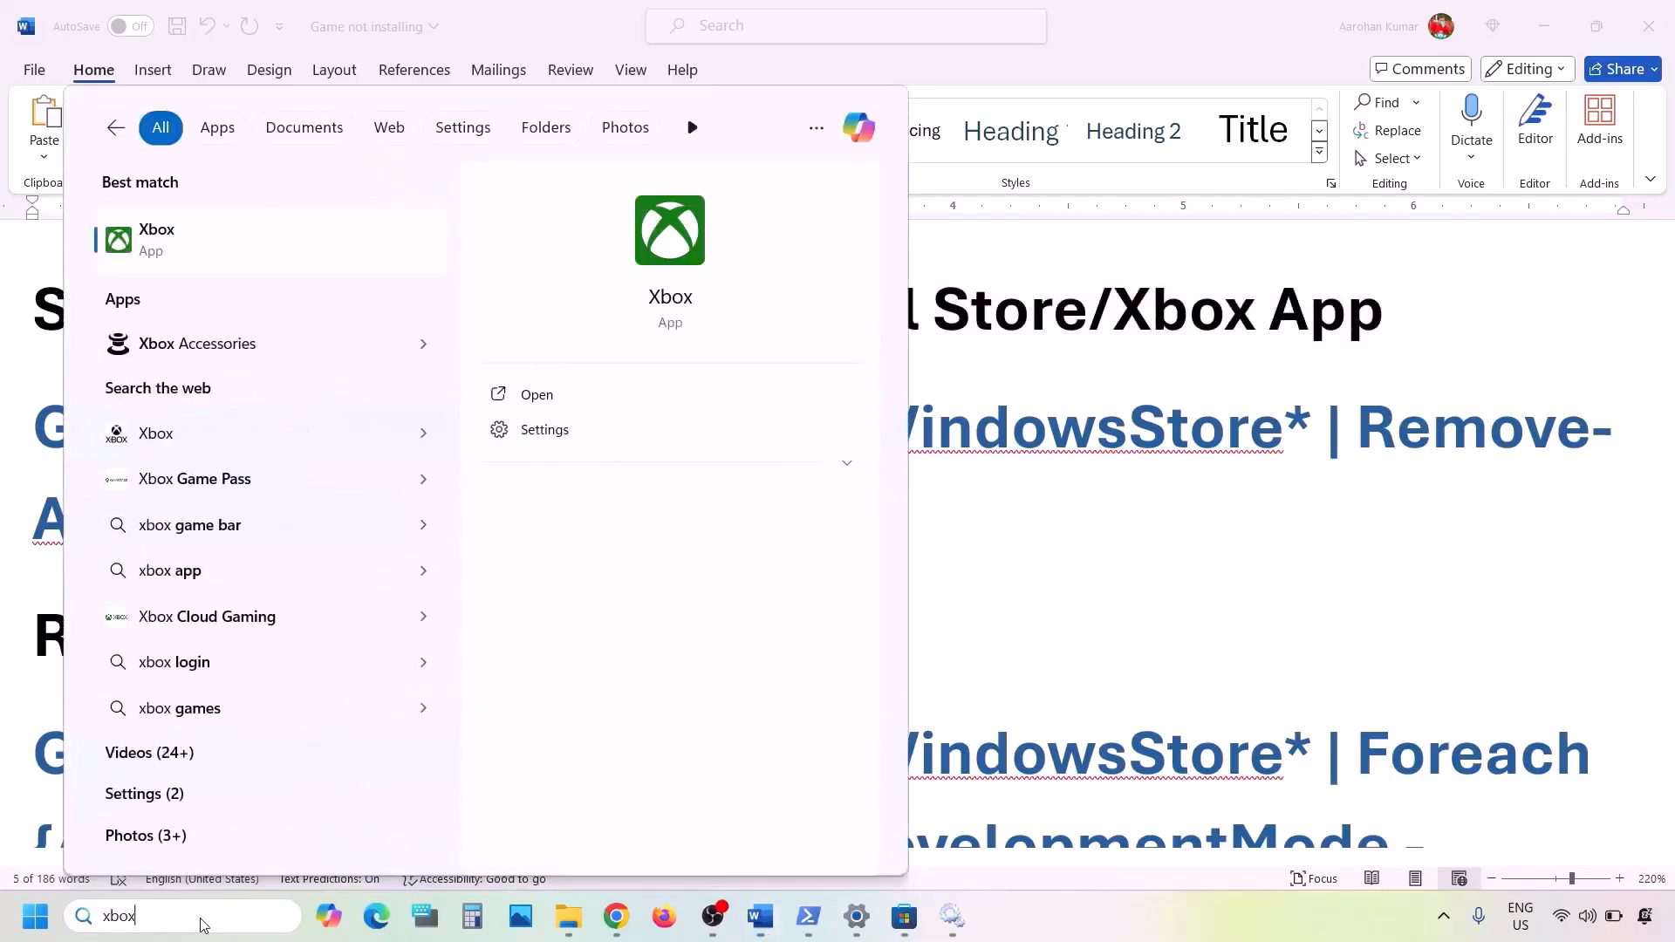
pyautogui.rightClick(180, 252)
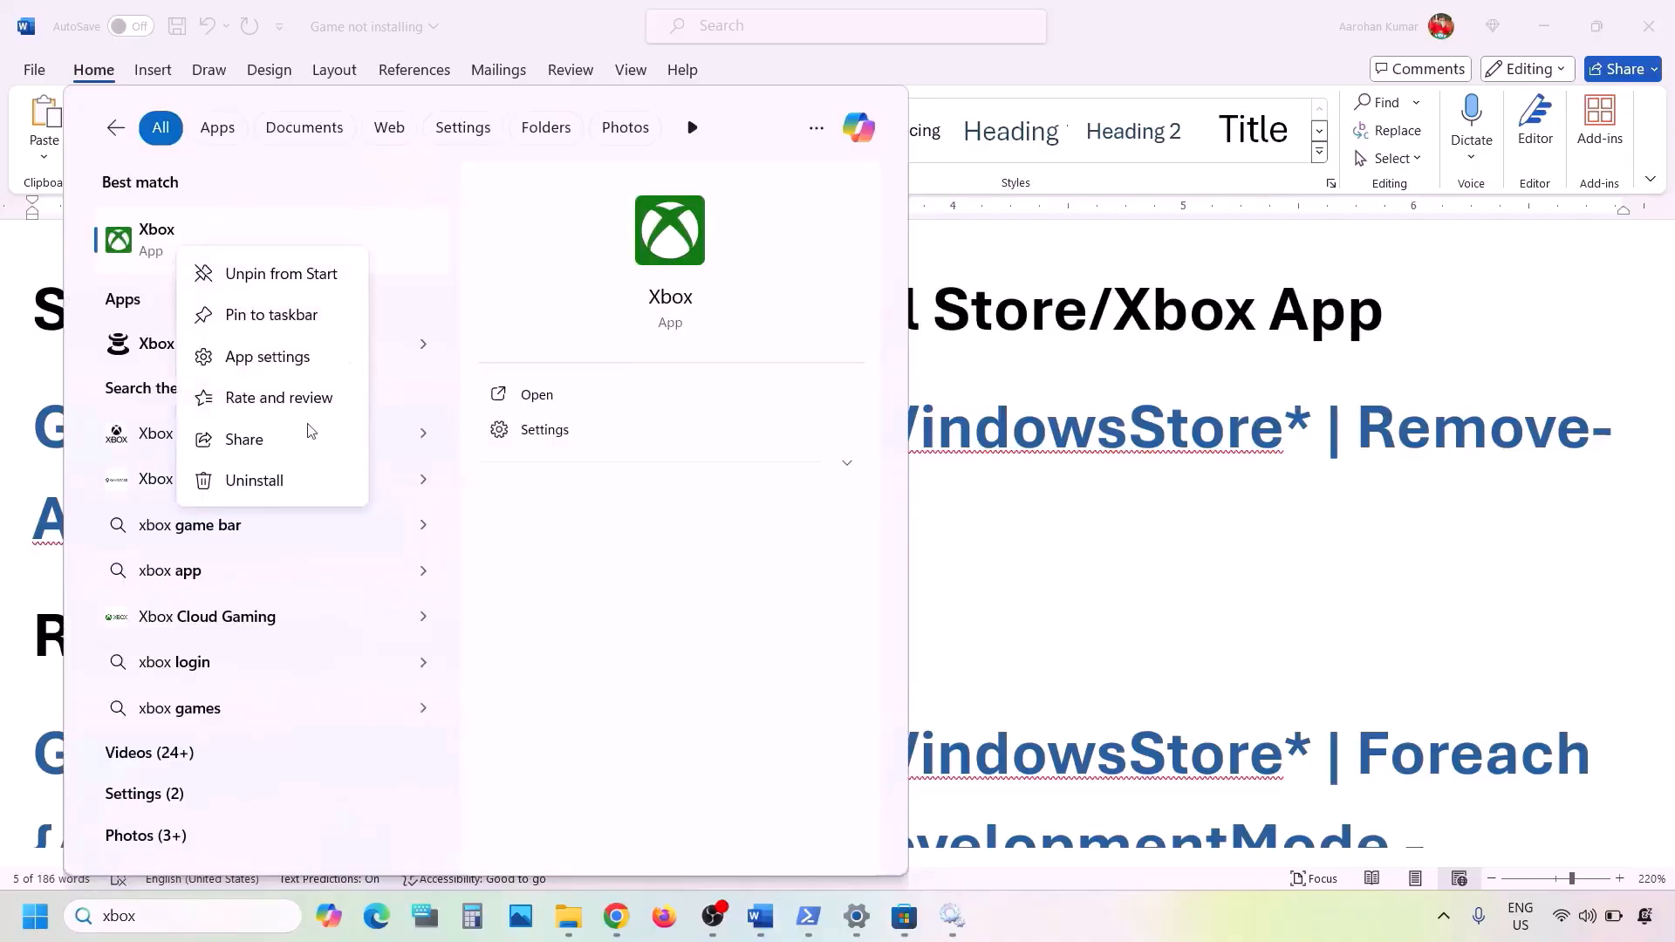
pyautogui.click(253, 480)
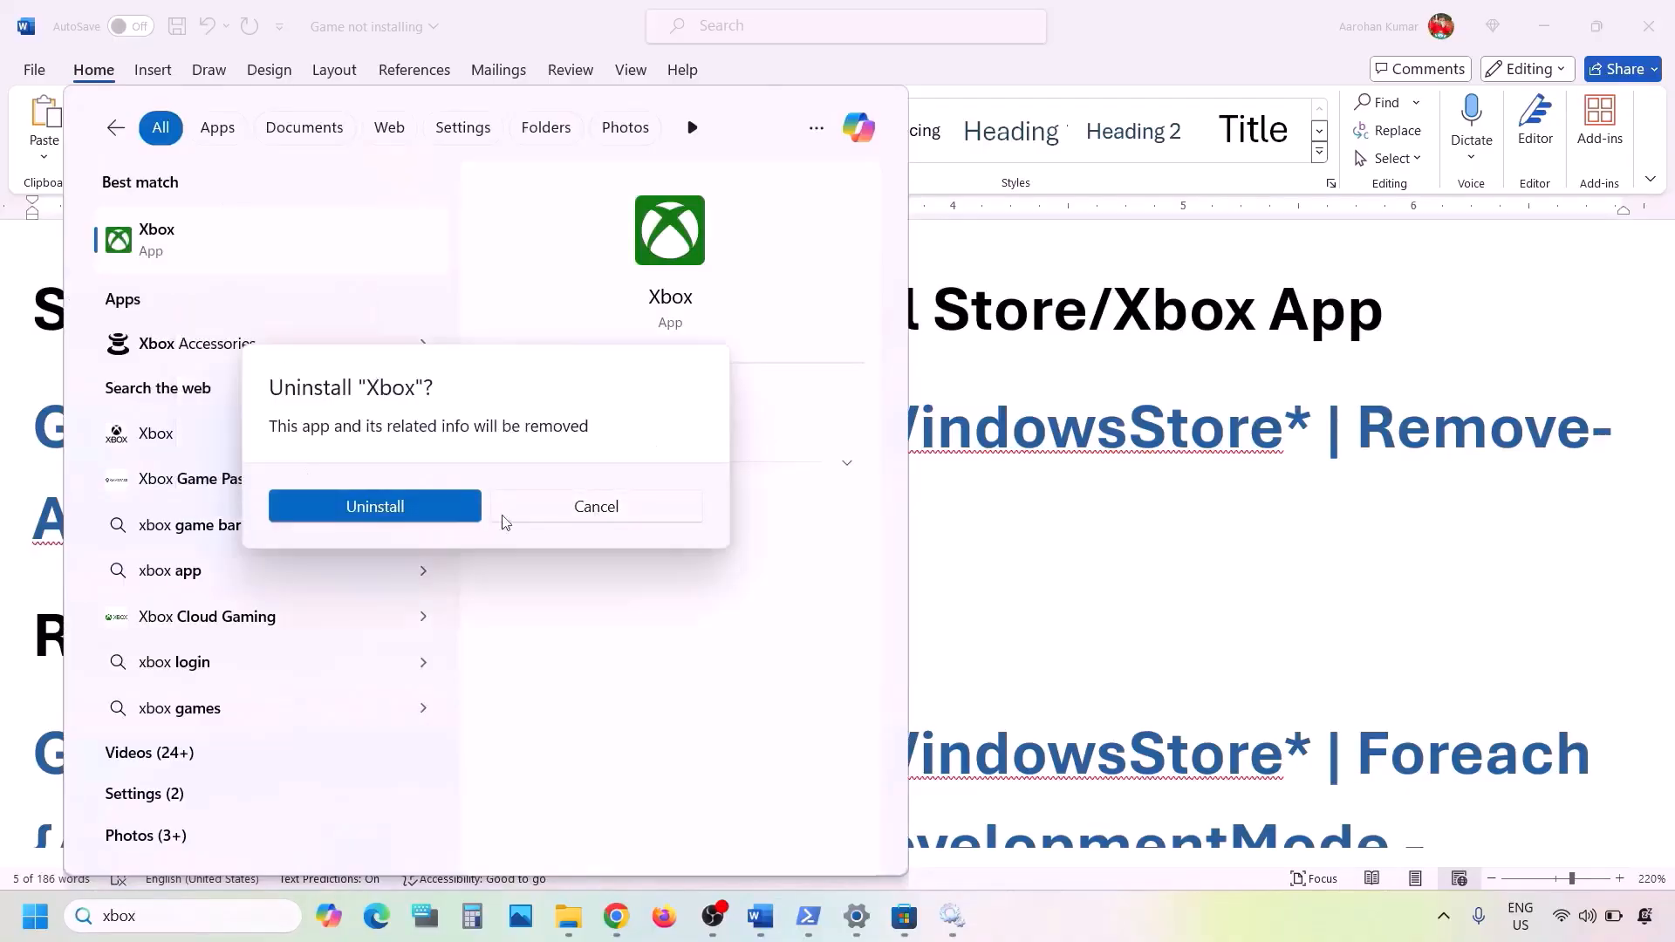
pyautogui.click(410, 506)
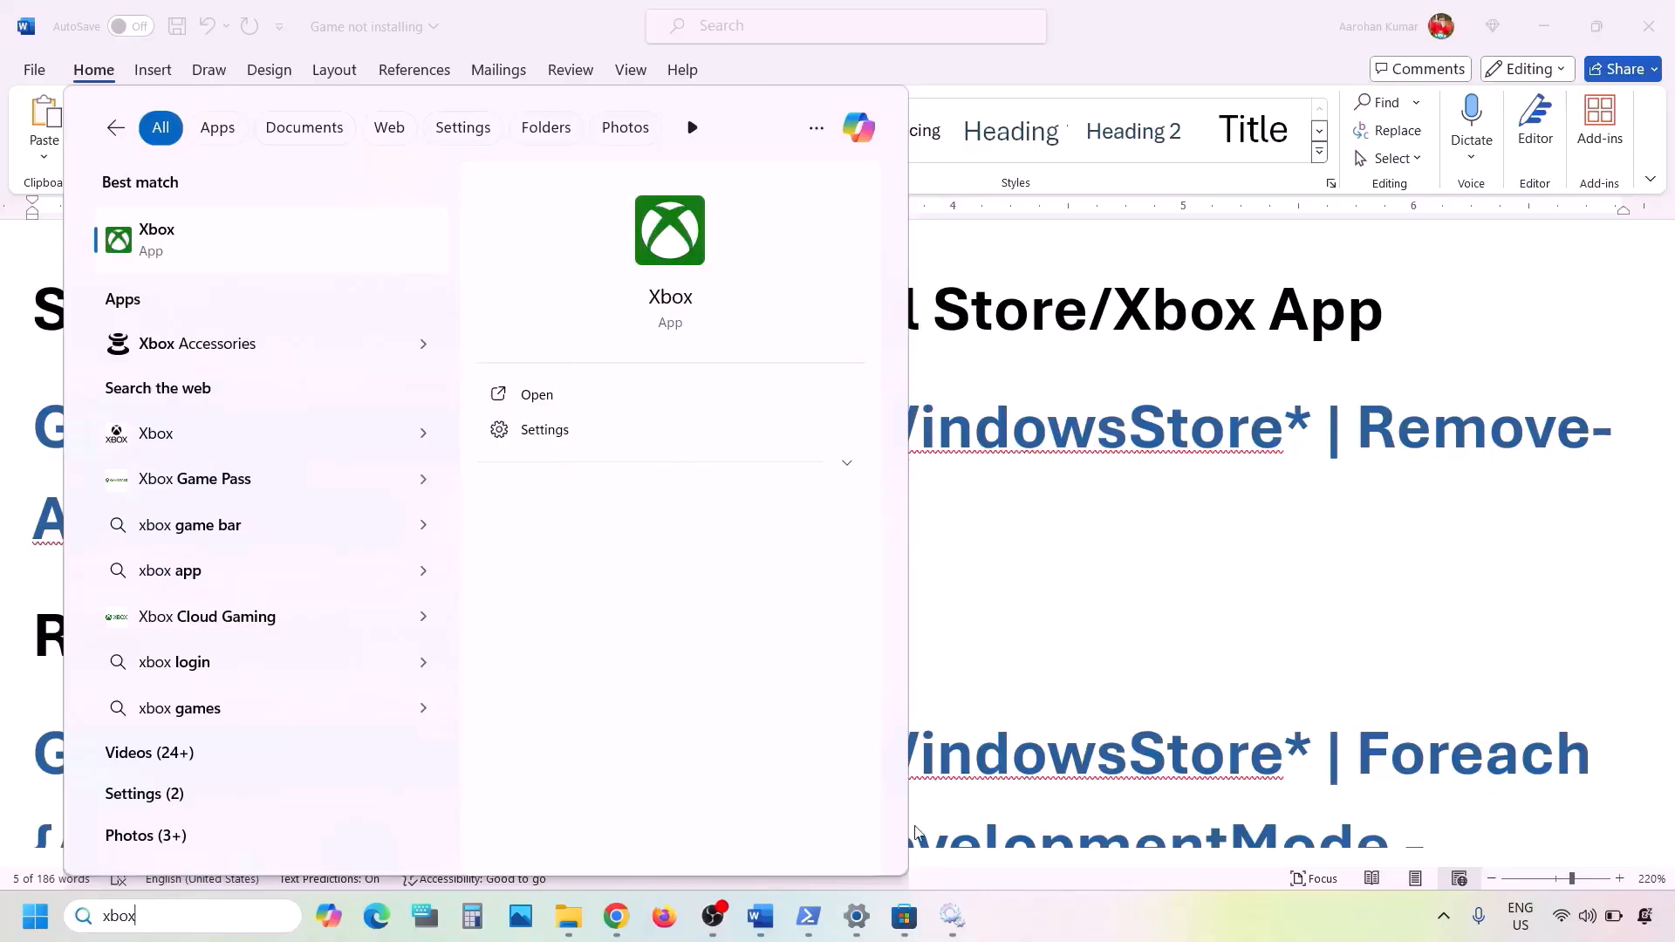
pyautogui.click(905, 916)
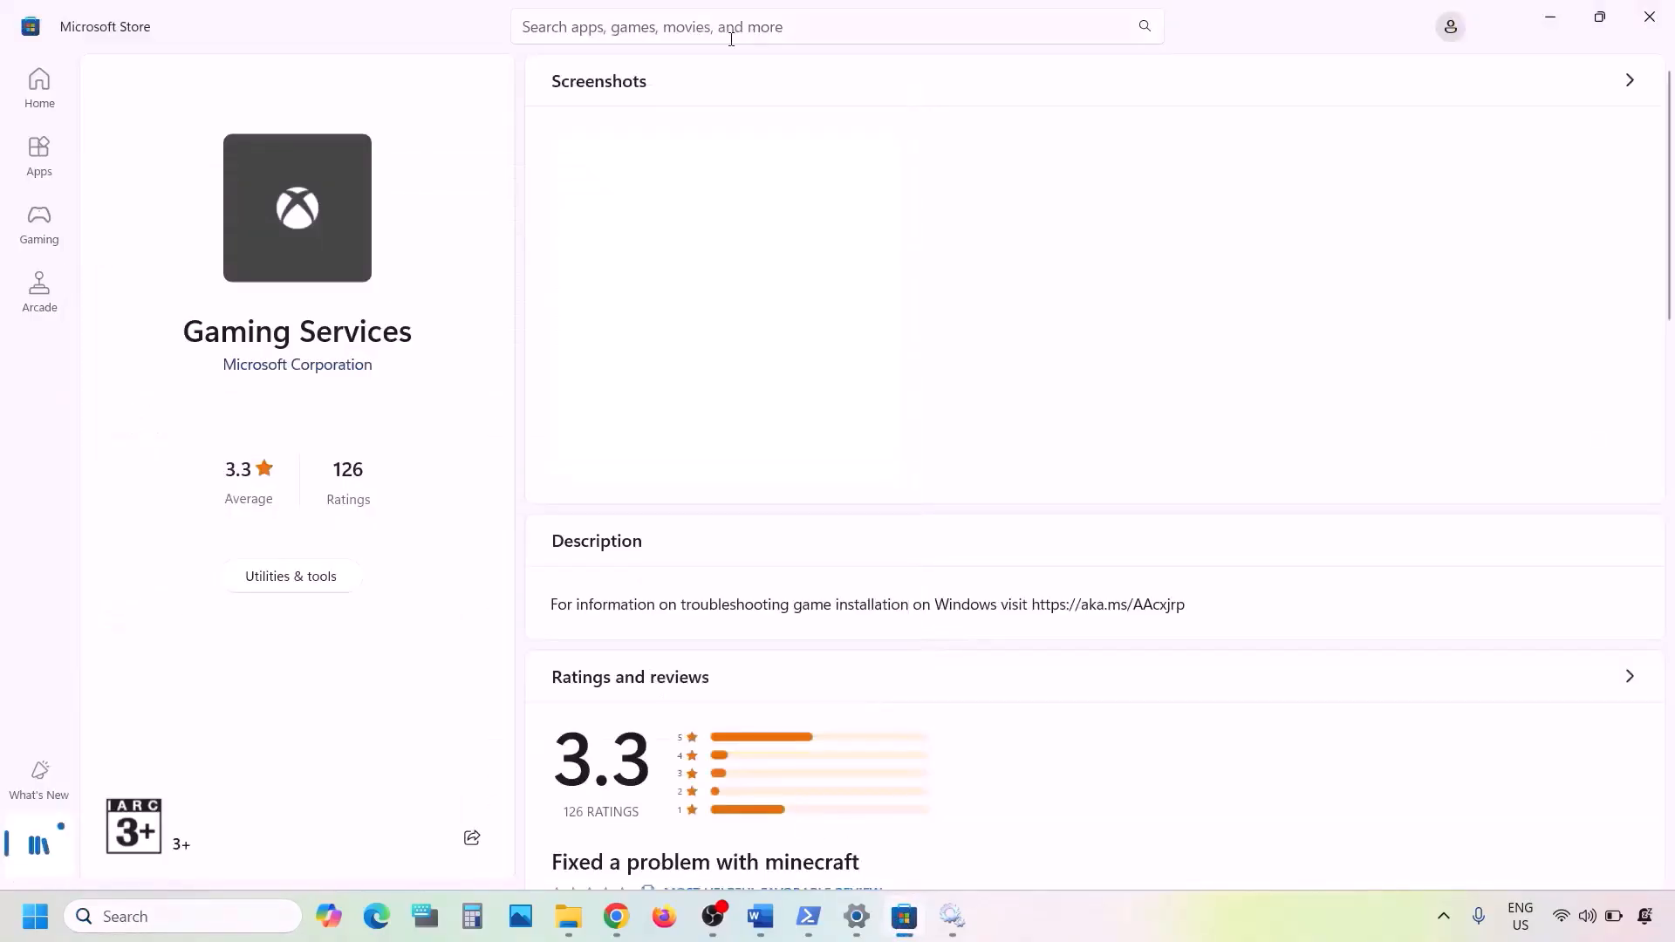
# - Search the Store for xbox and install the Xbox app from its Store page
pyautogui.click(612, 20)
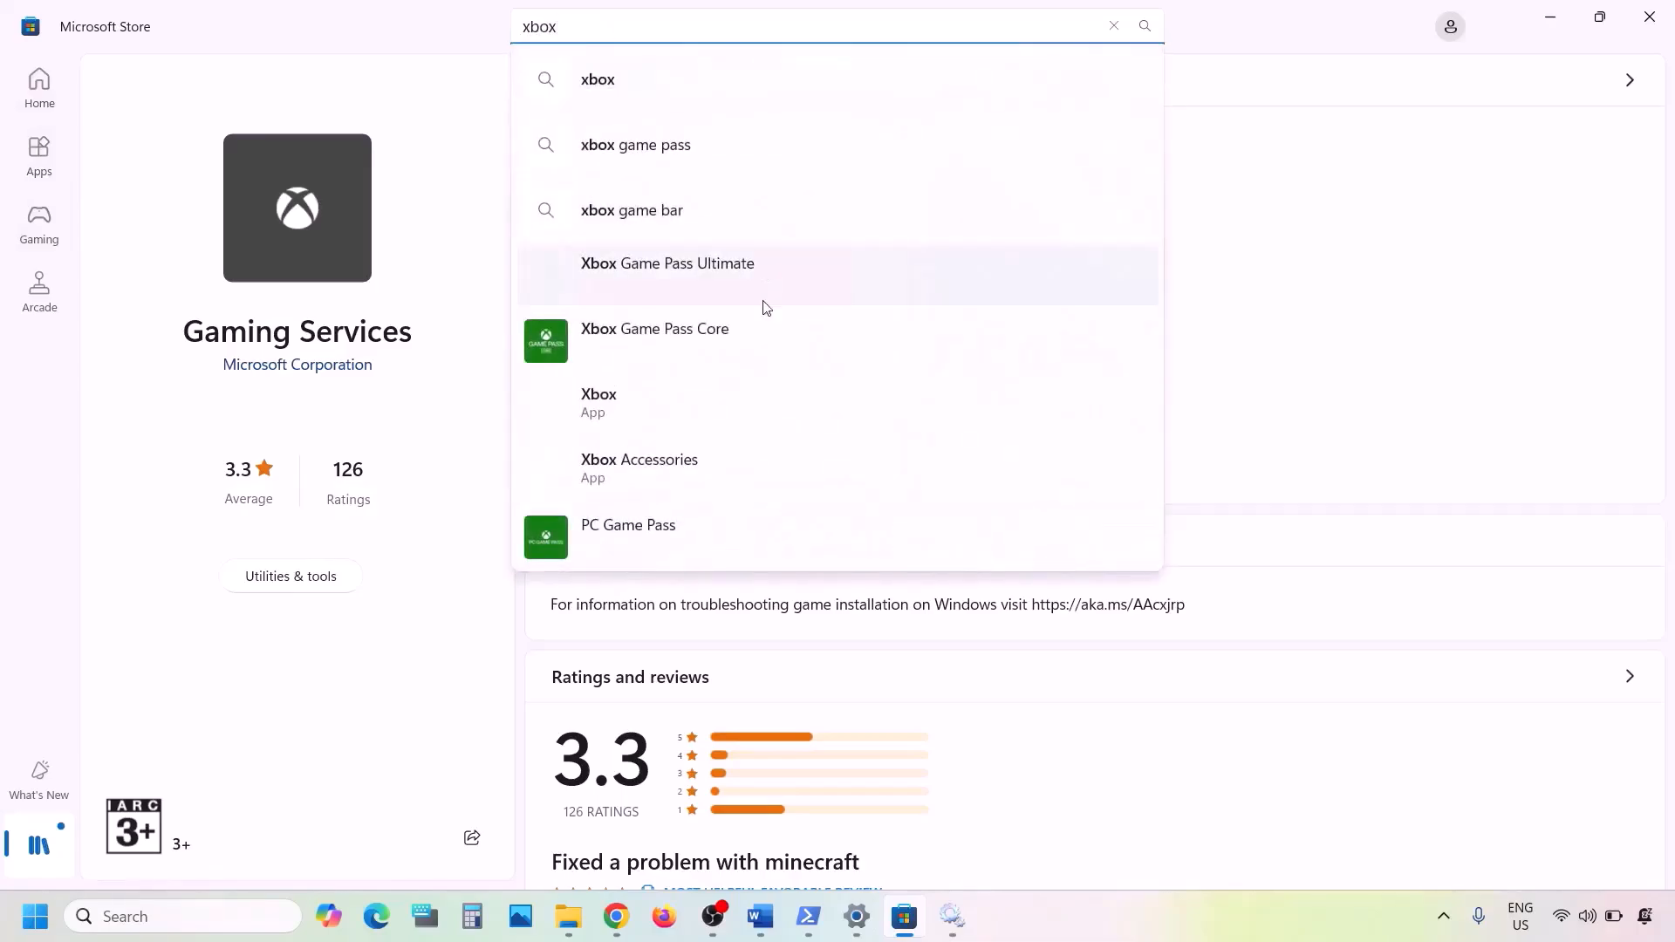
pyautogui.click(634, 401)
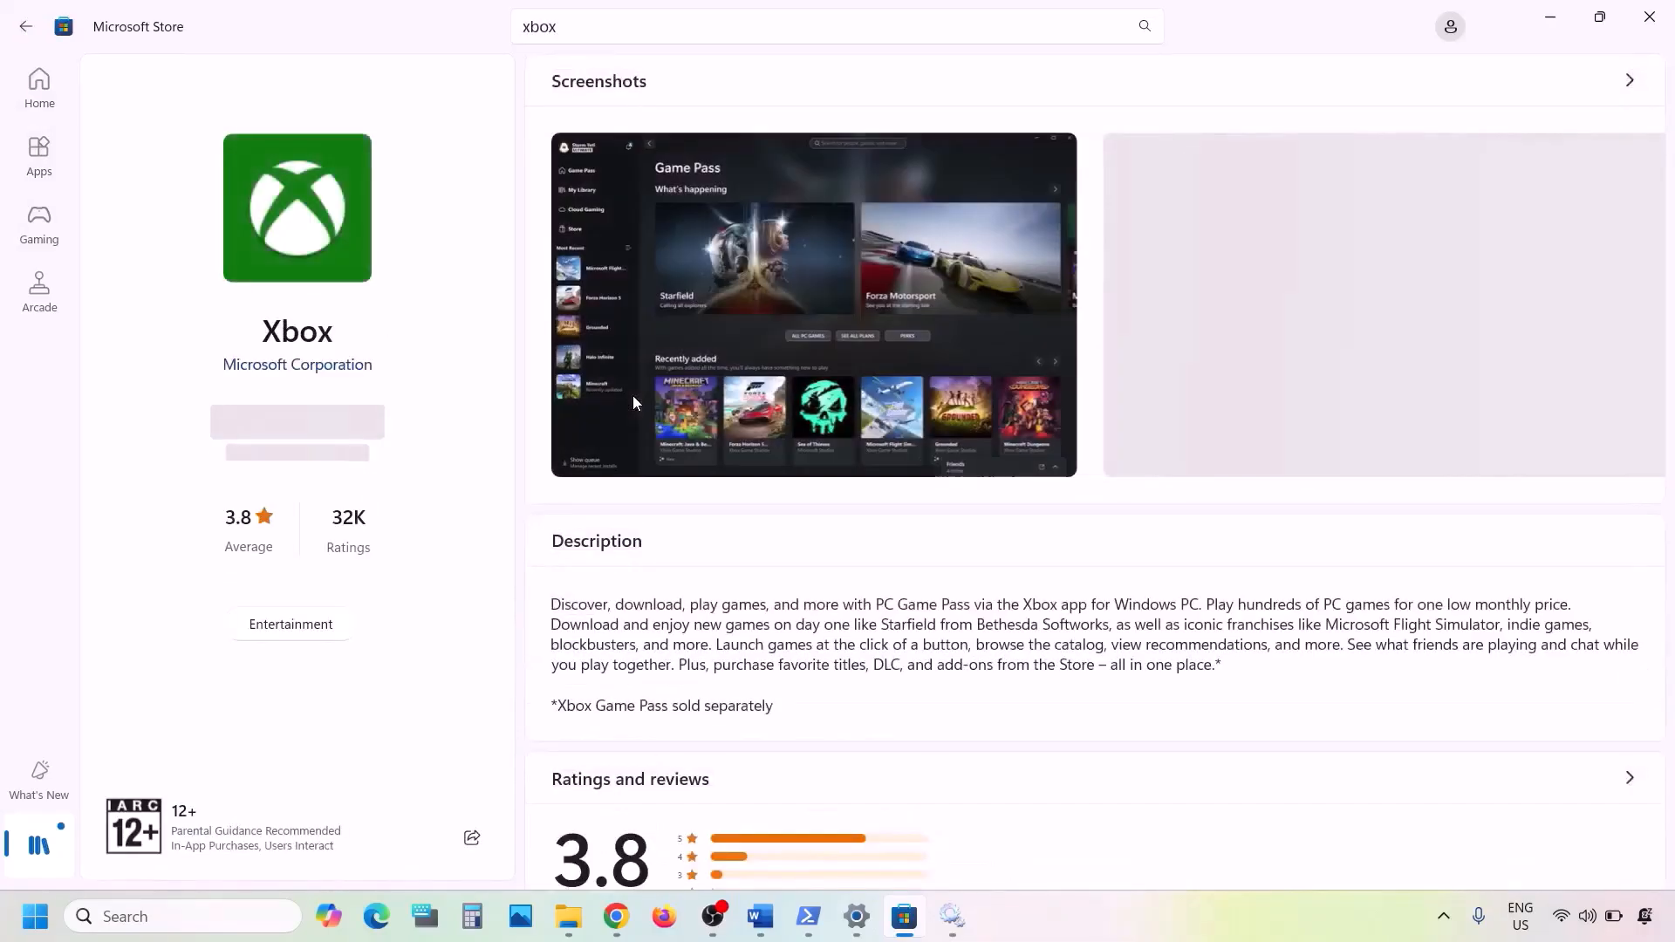
pyautogui.click(305, 428)
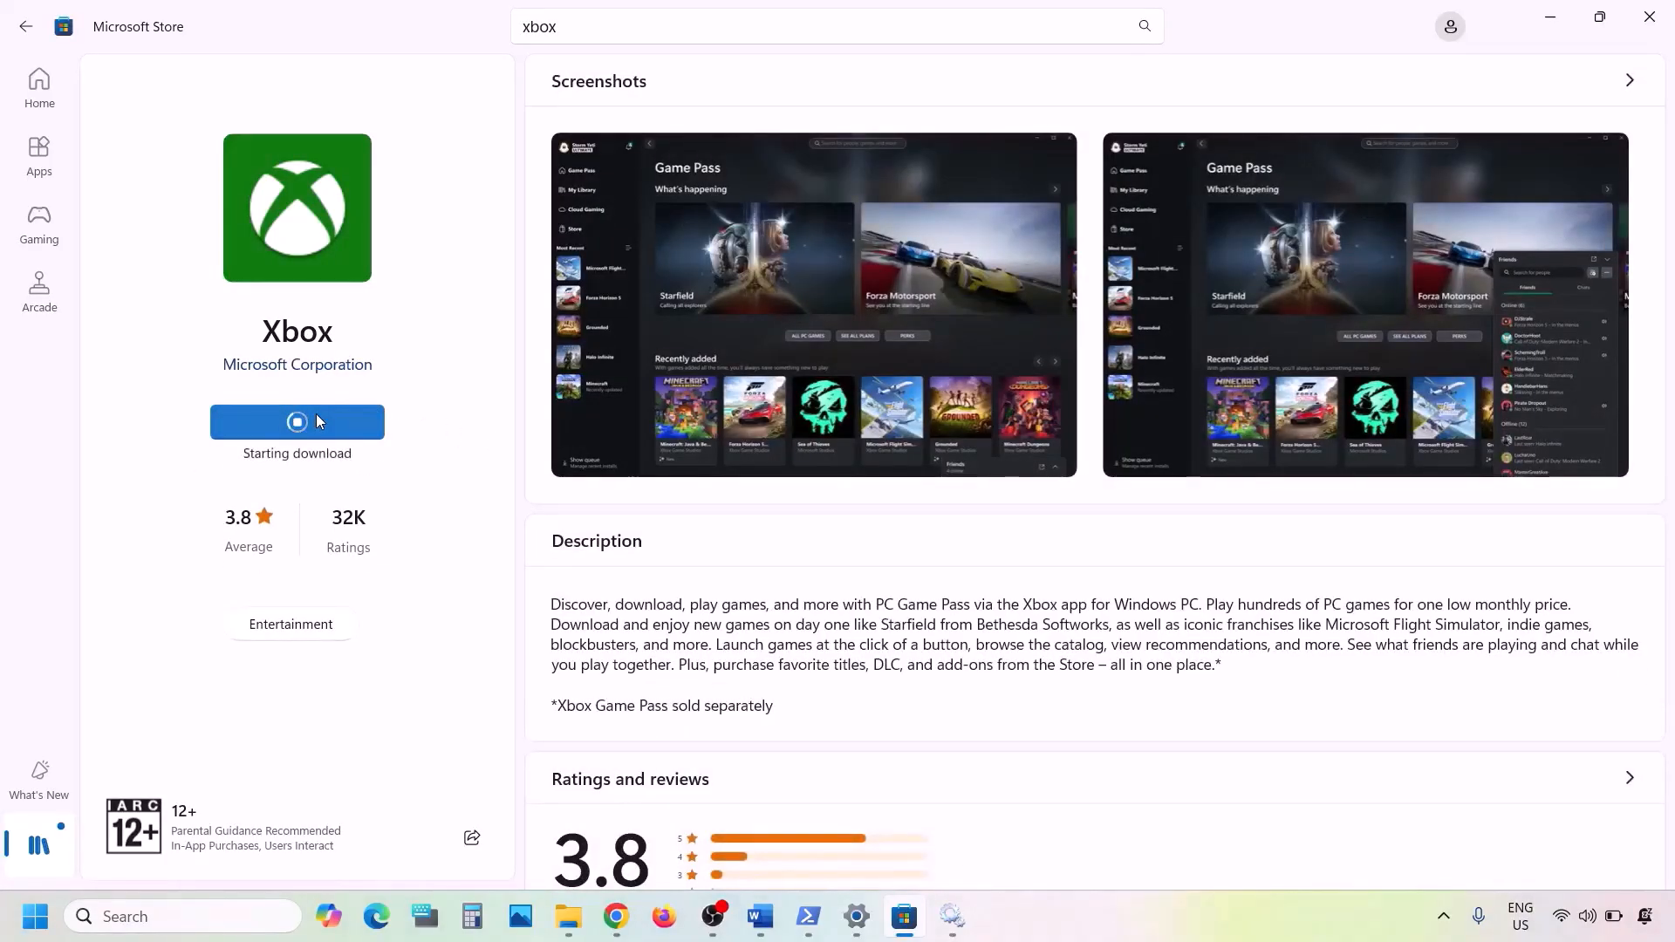
# - Search Windows for 'xbox', then dismiss the search panel to return to the Store
pyautogui.click(162, 915)
pyautogui.write('xbox')
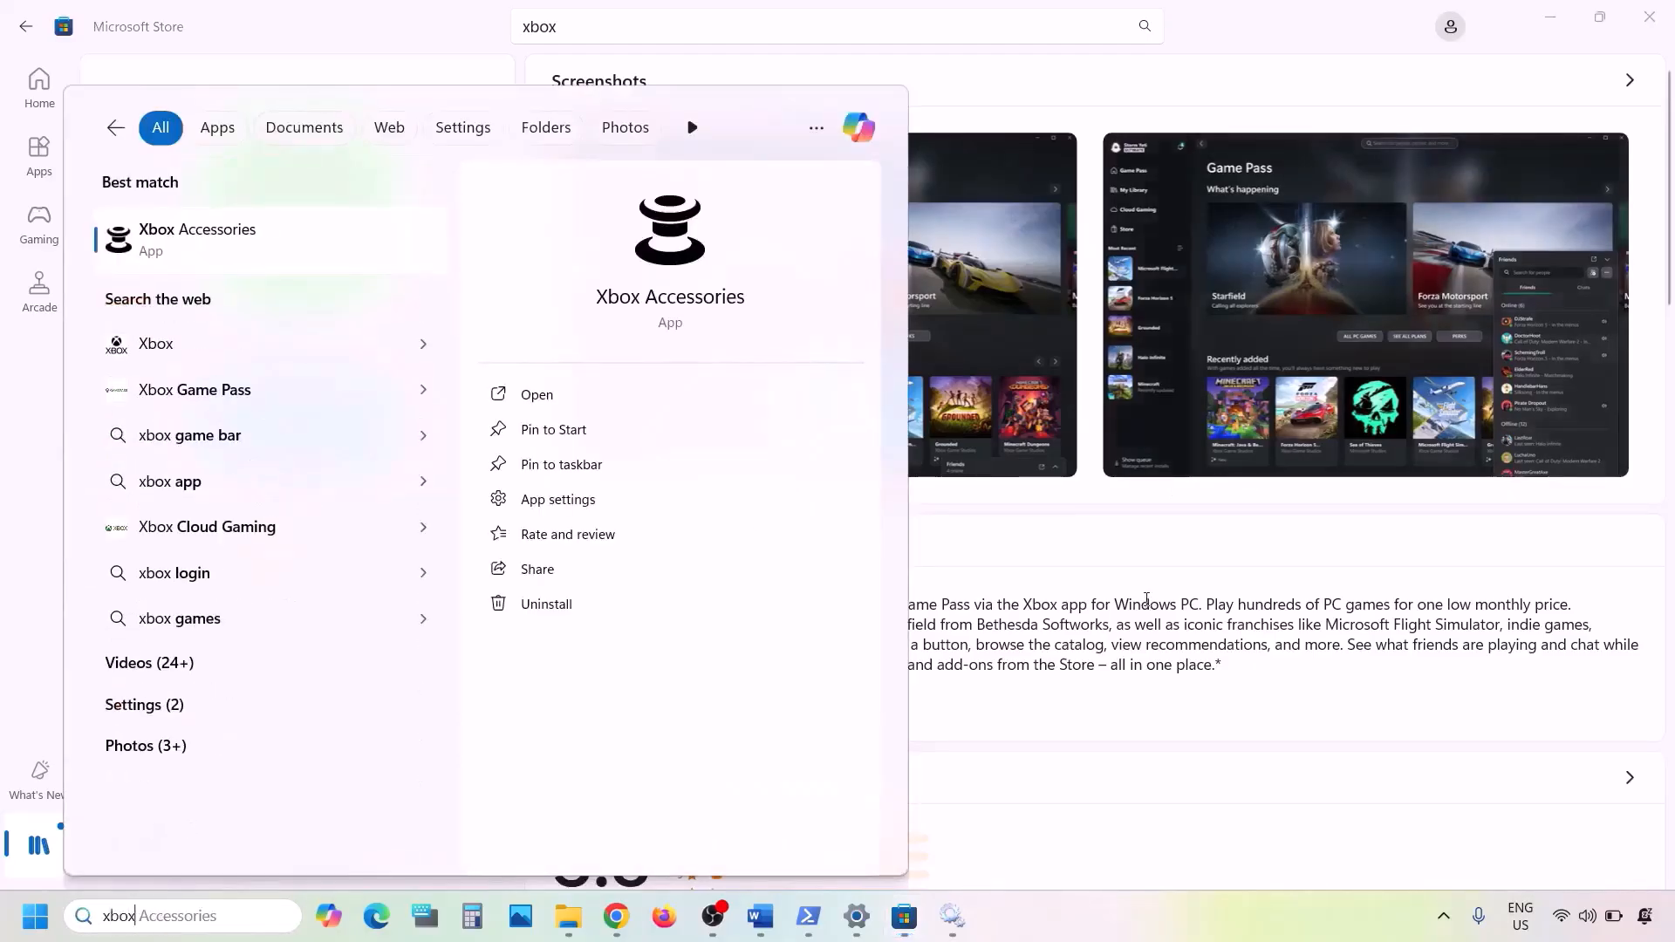
pyautogui.click(1147, 611)
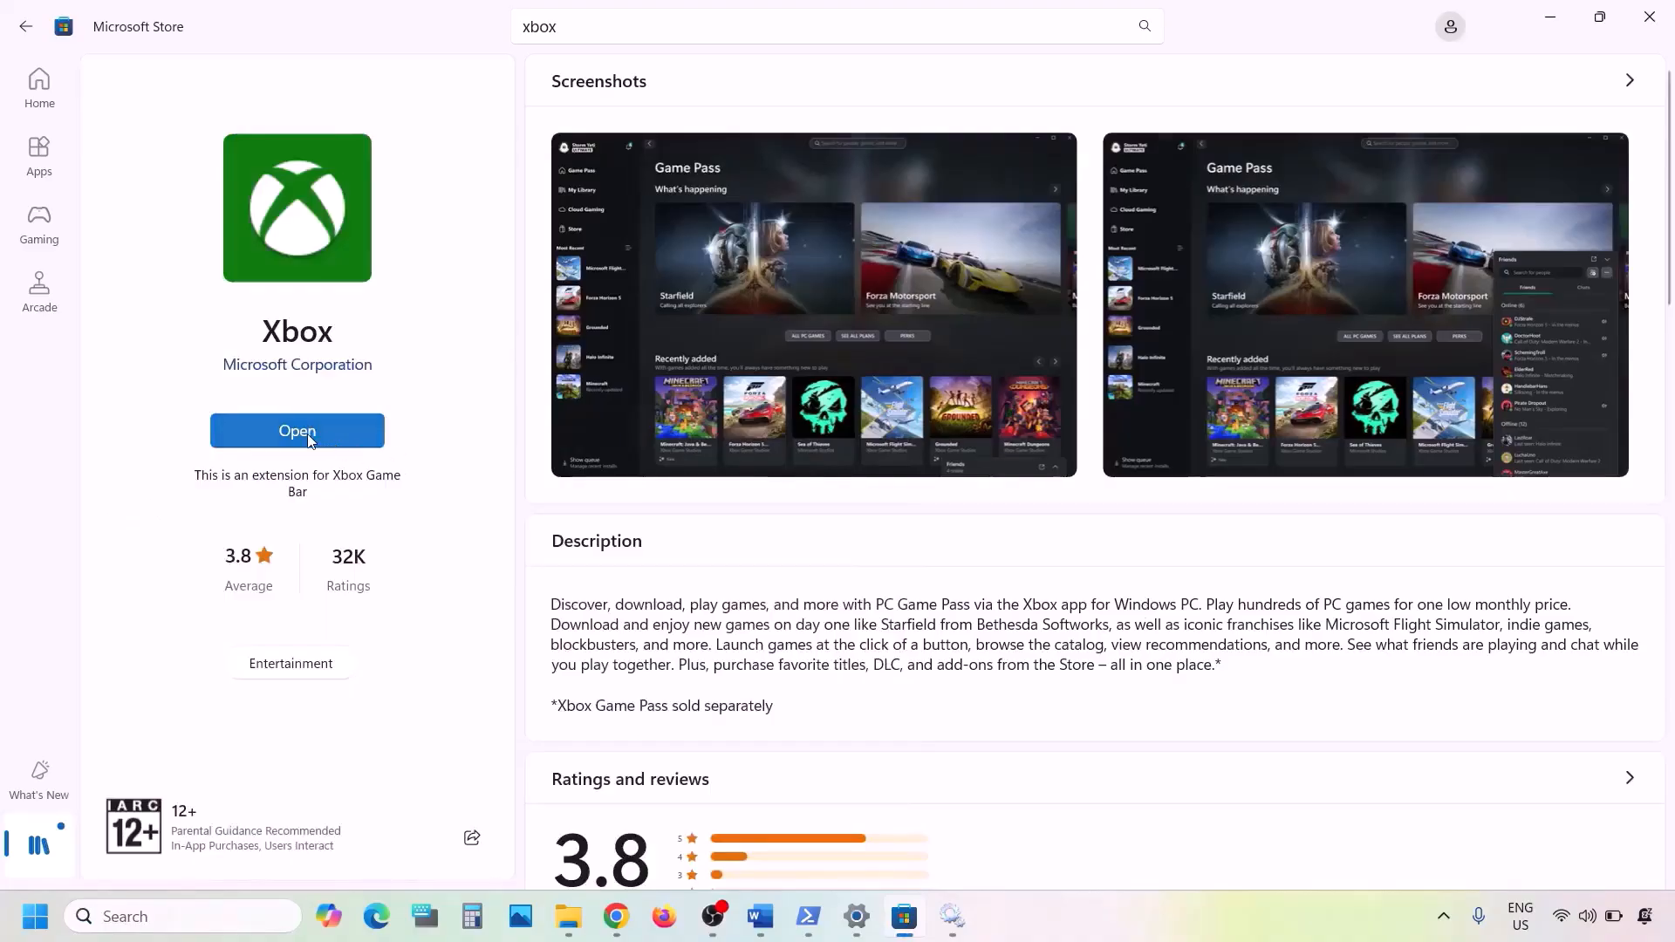
# - Find 'xbox' in Windows Search, uninstall the Xbox app result and confirm, then bring up Chrome
pyautogui.click(154, 916)
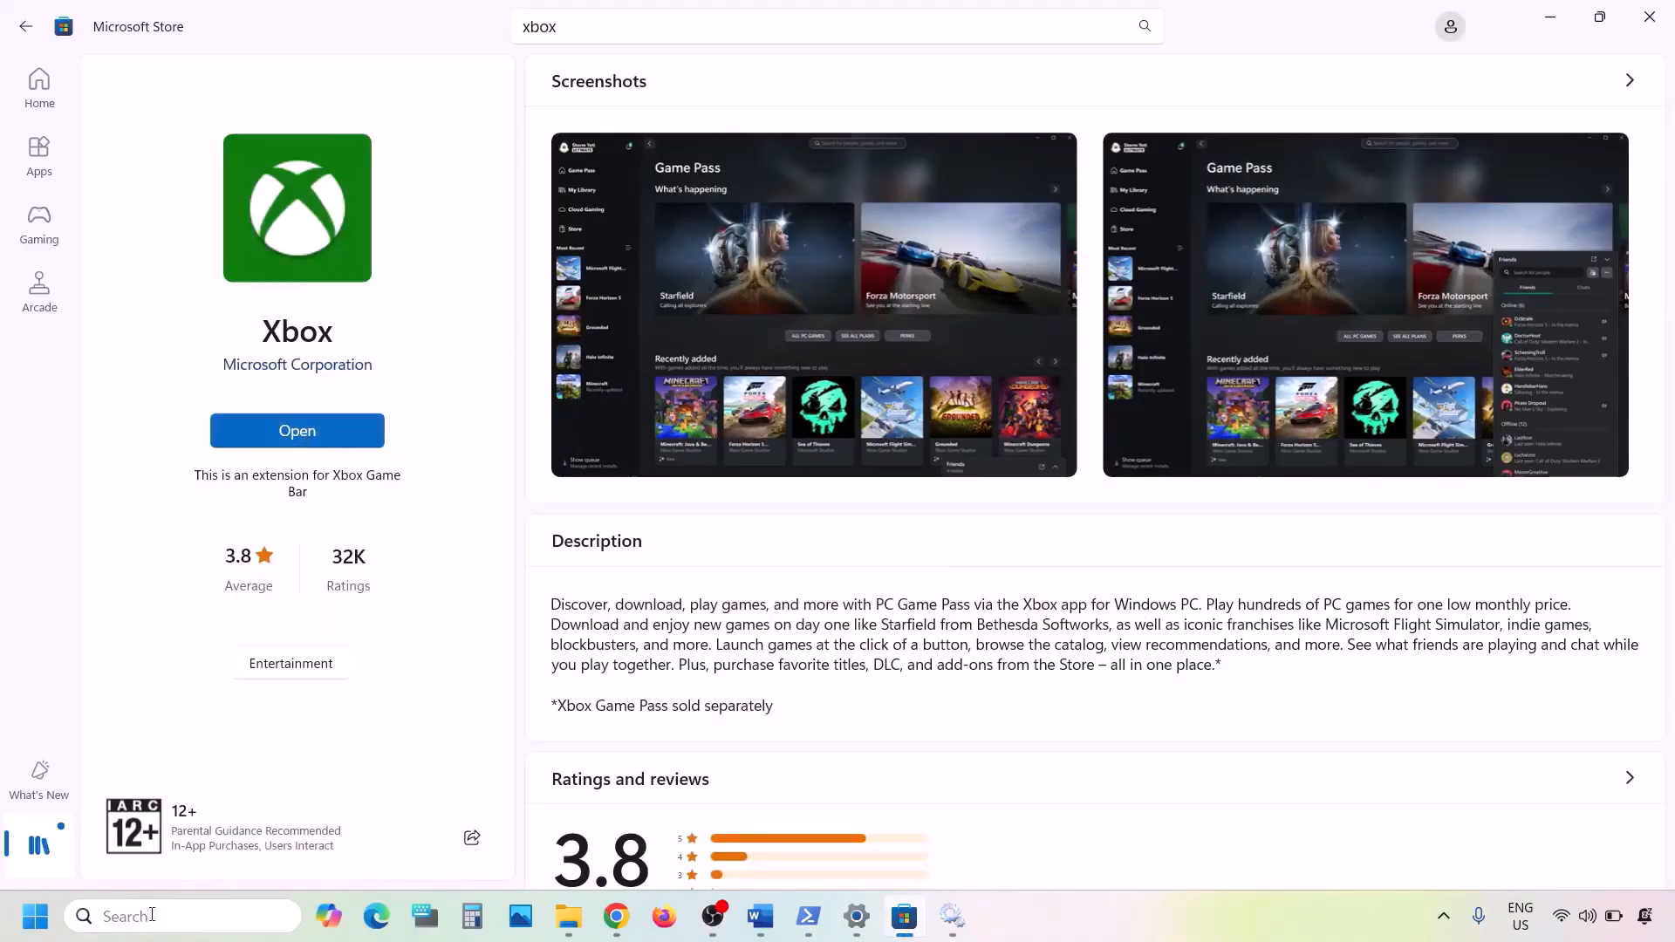
pyautogui.write('xbox')
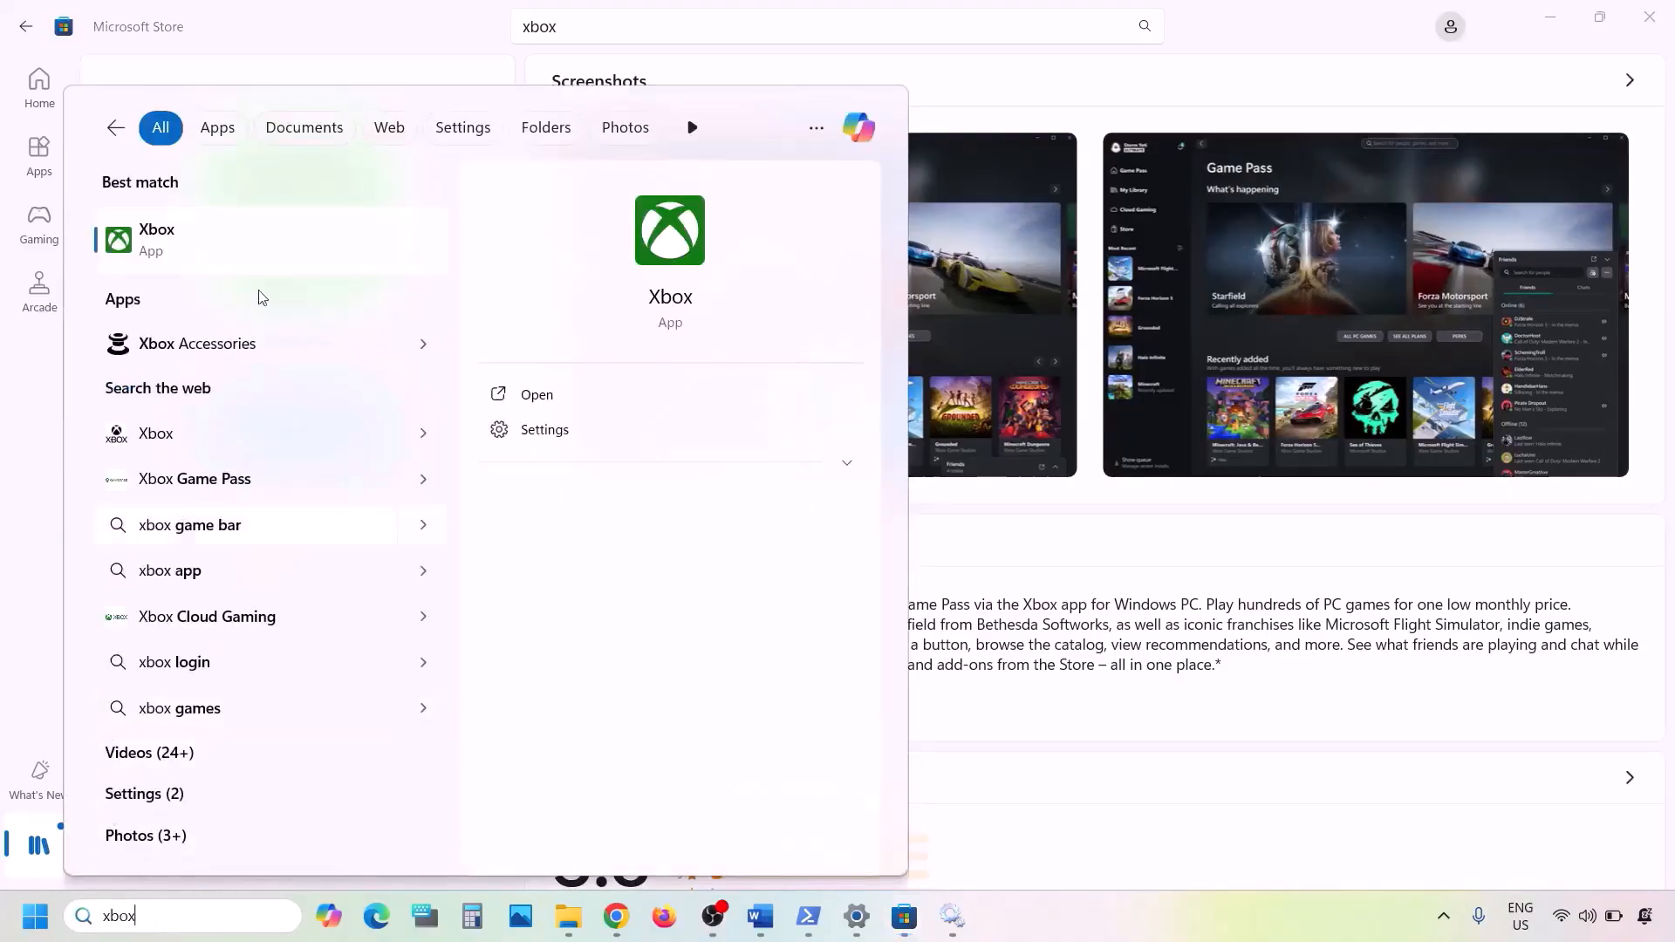
pyautogui.rightClick(242, 254)
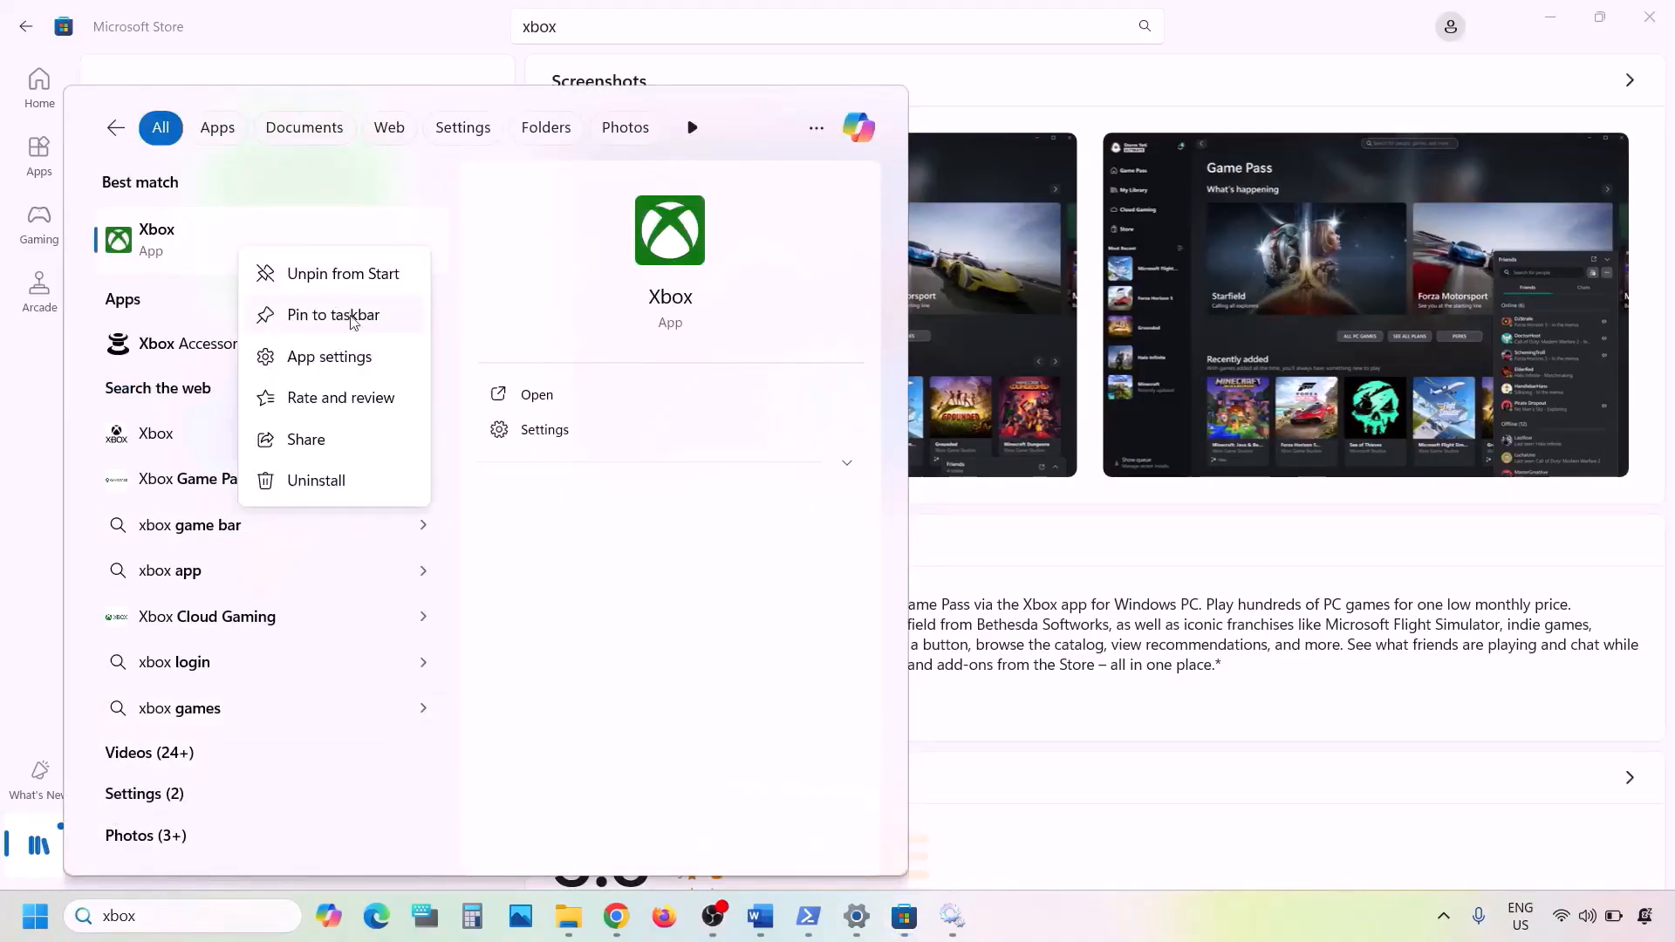
pyautogui.click(307, 479)
pyautogui.click(463, 506)
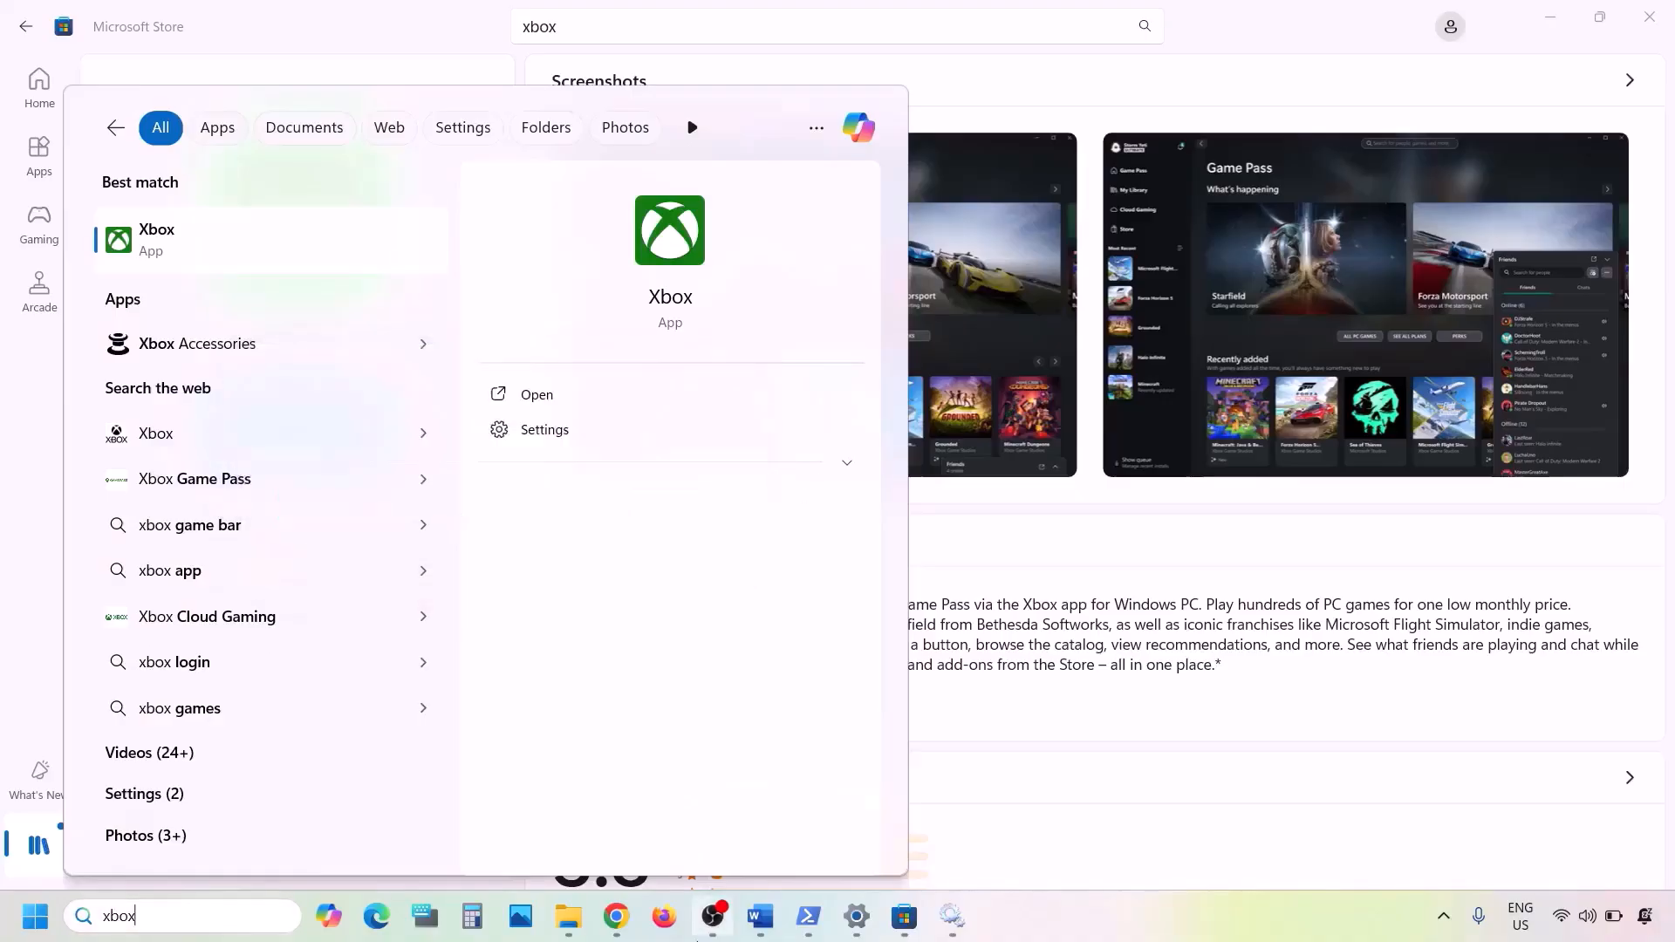
pyautogui.click(616, 916)
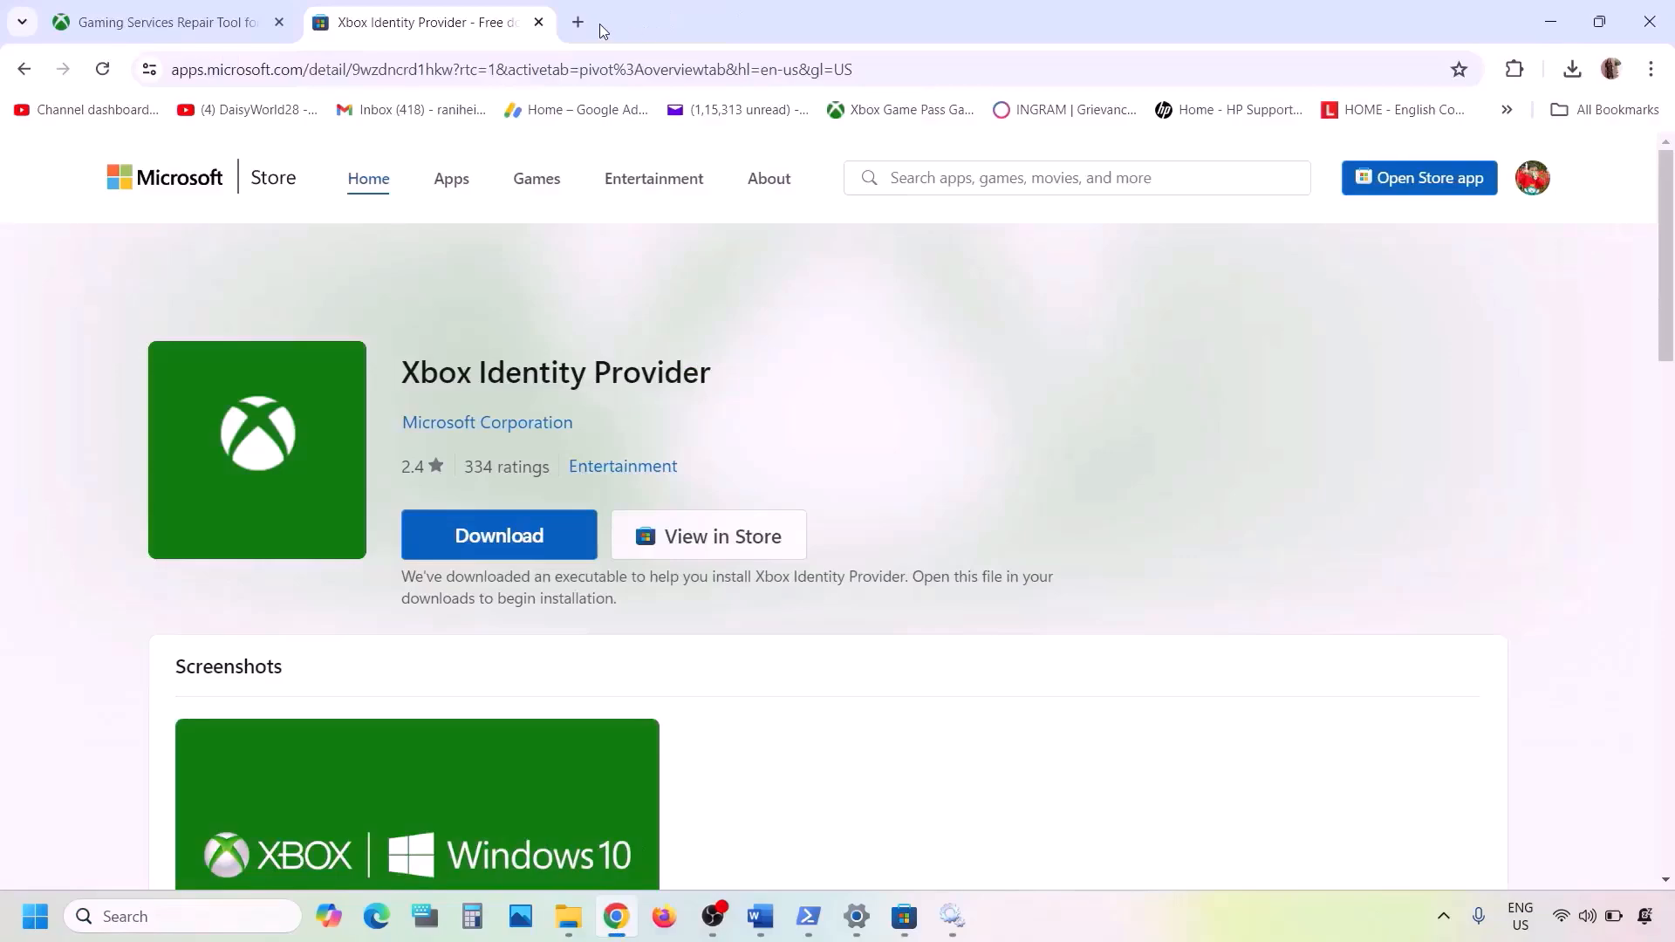
# - In a new tab, Google 'xbox app' and open the 'Xbox App for Windows PC | Xbox' result
pyautogui.click(577, 22)
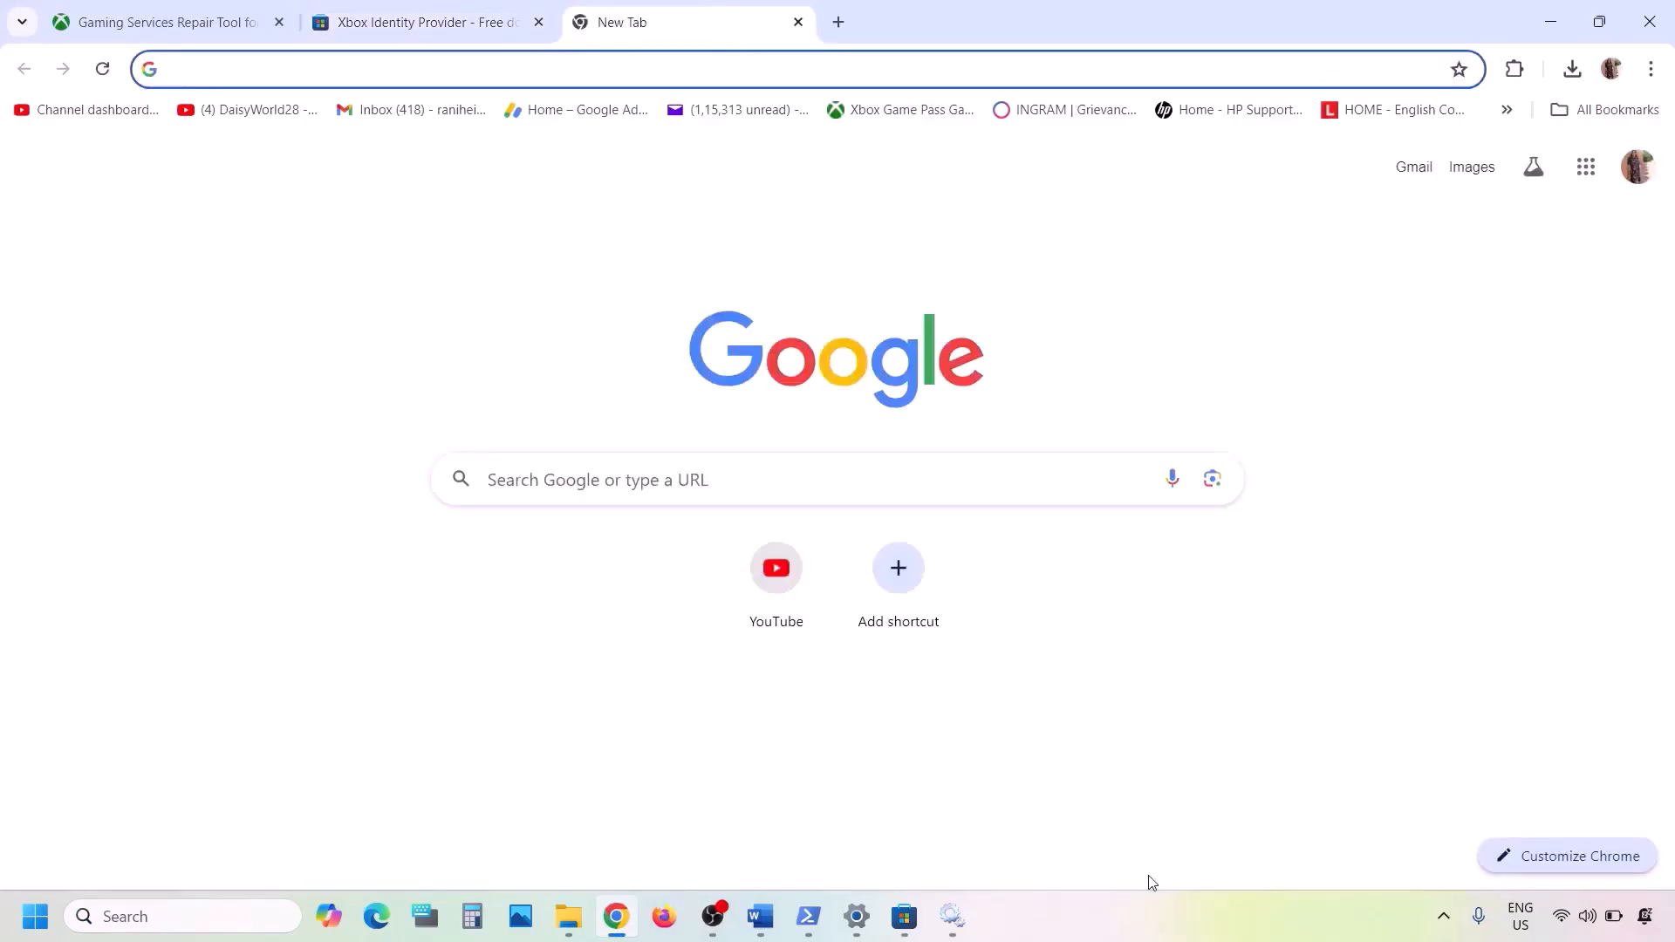
pyautogui.write('xbox app')
pyautogui.press('Return')
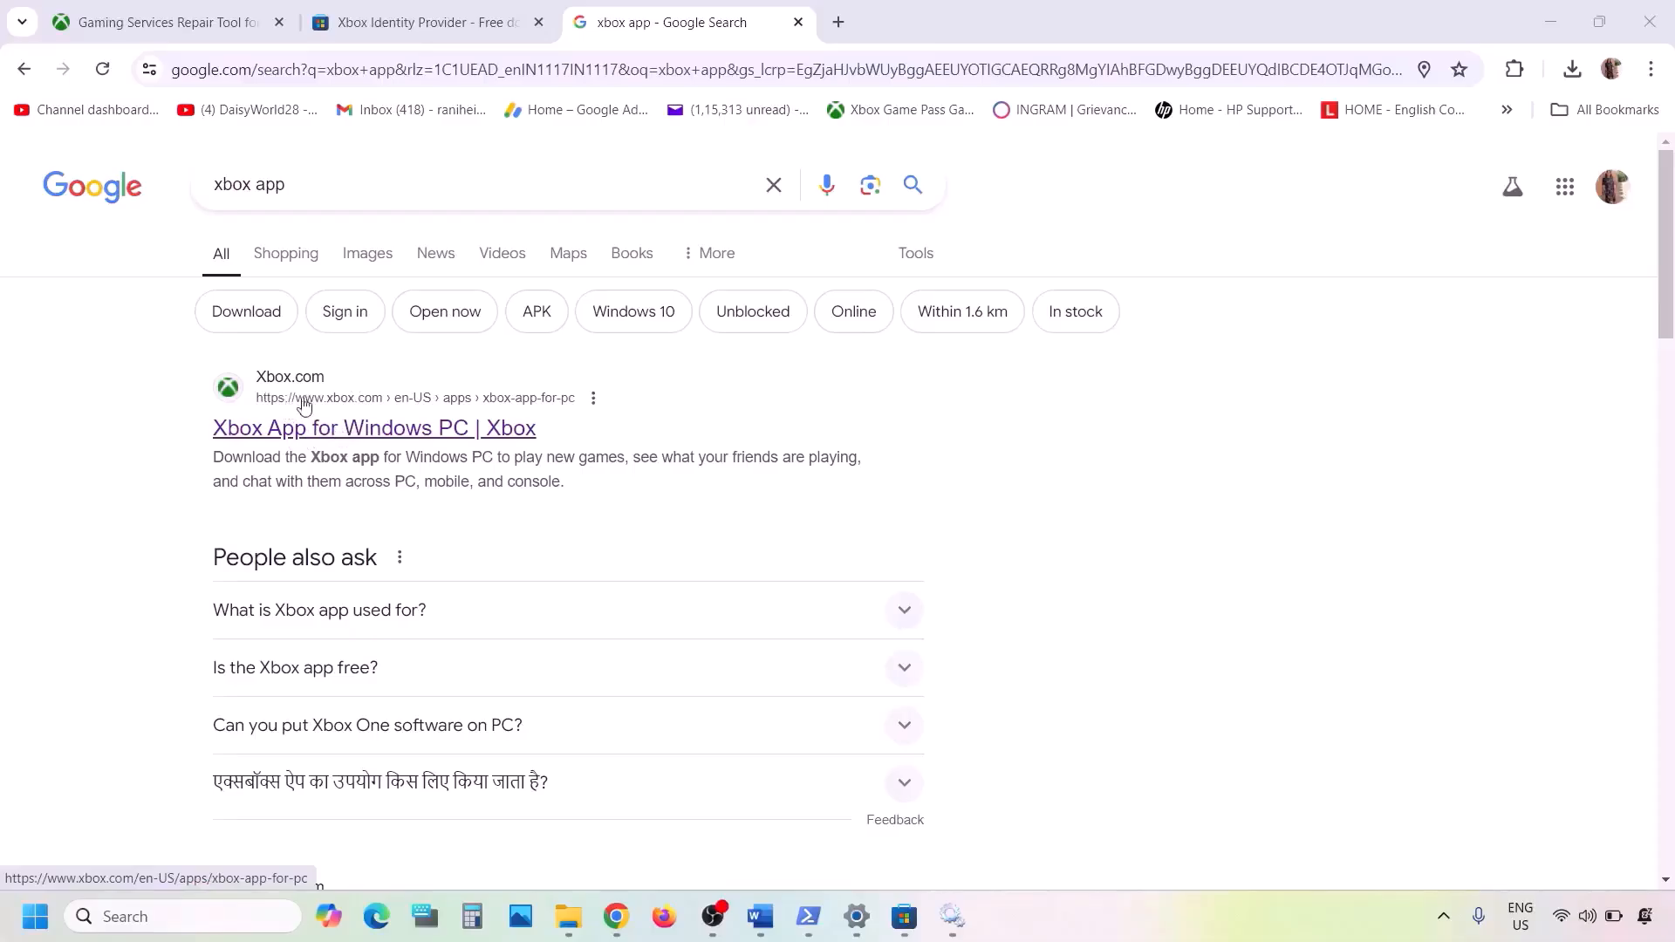
pyautogui.click(324, 438)
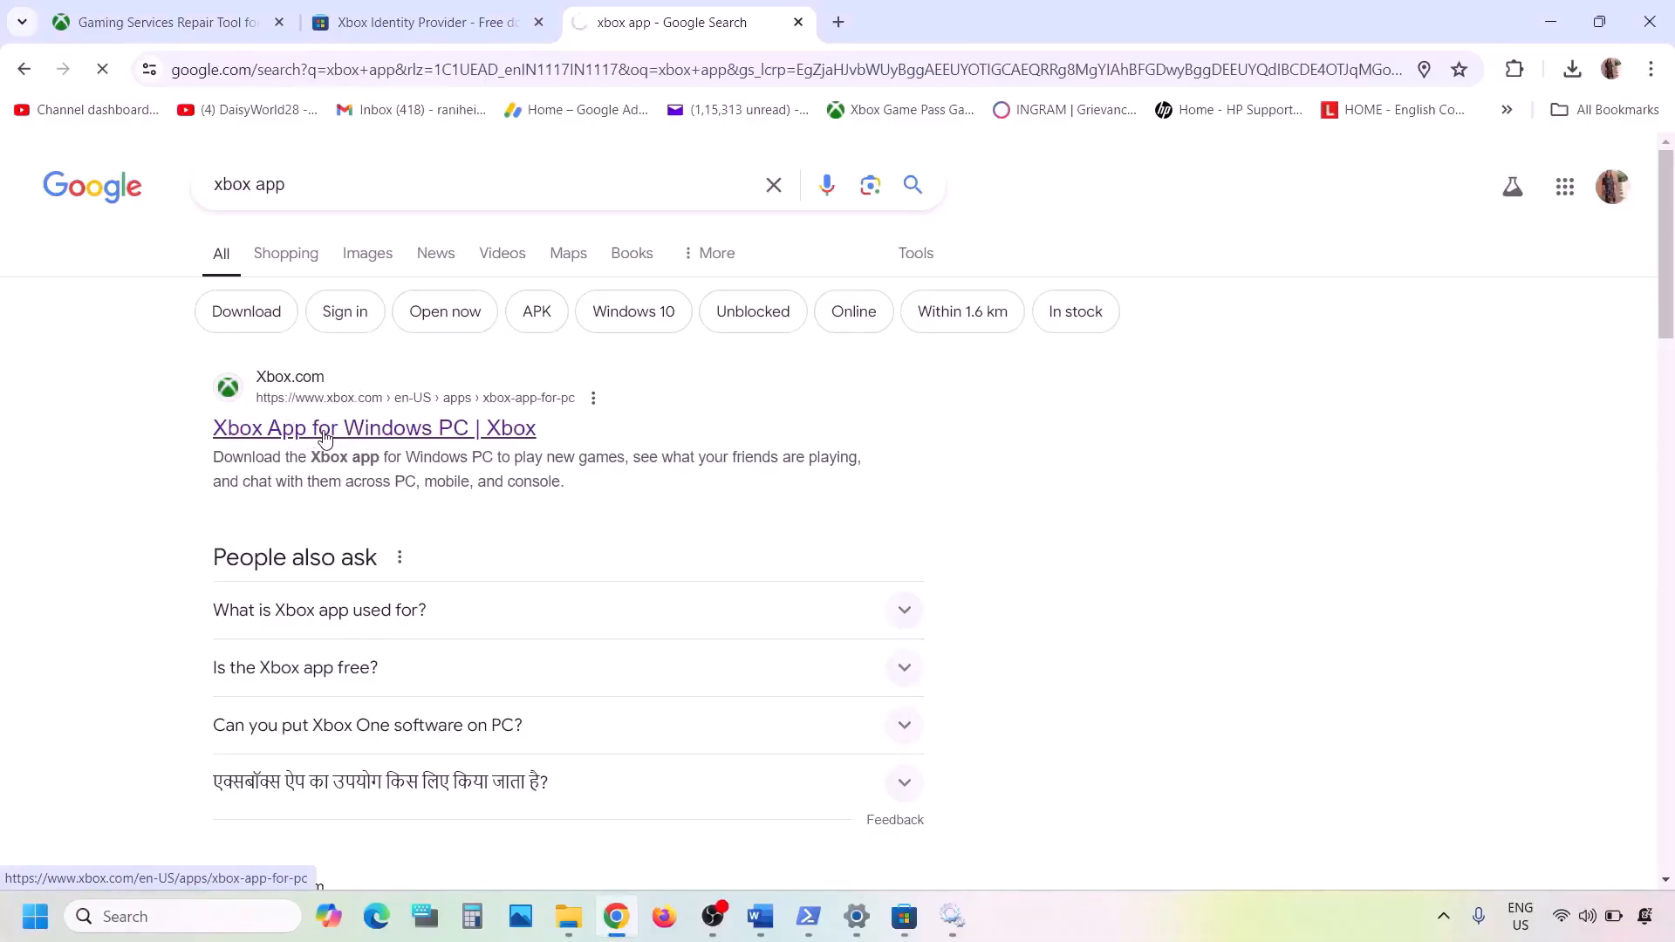
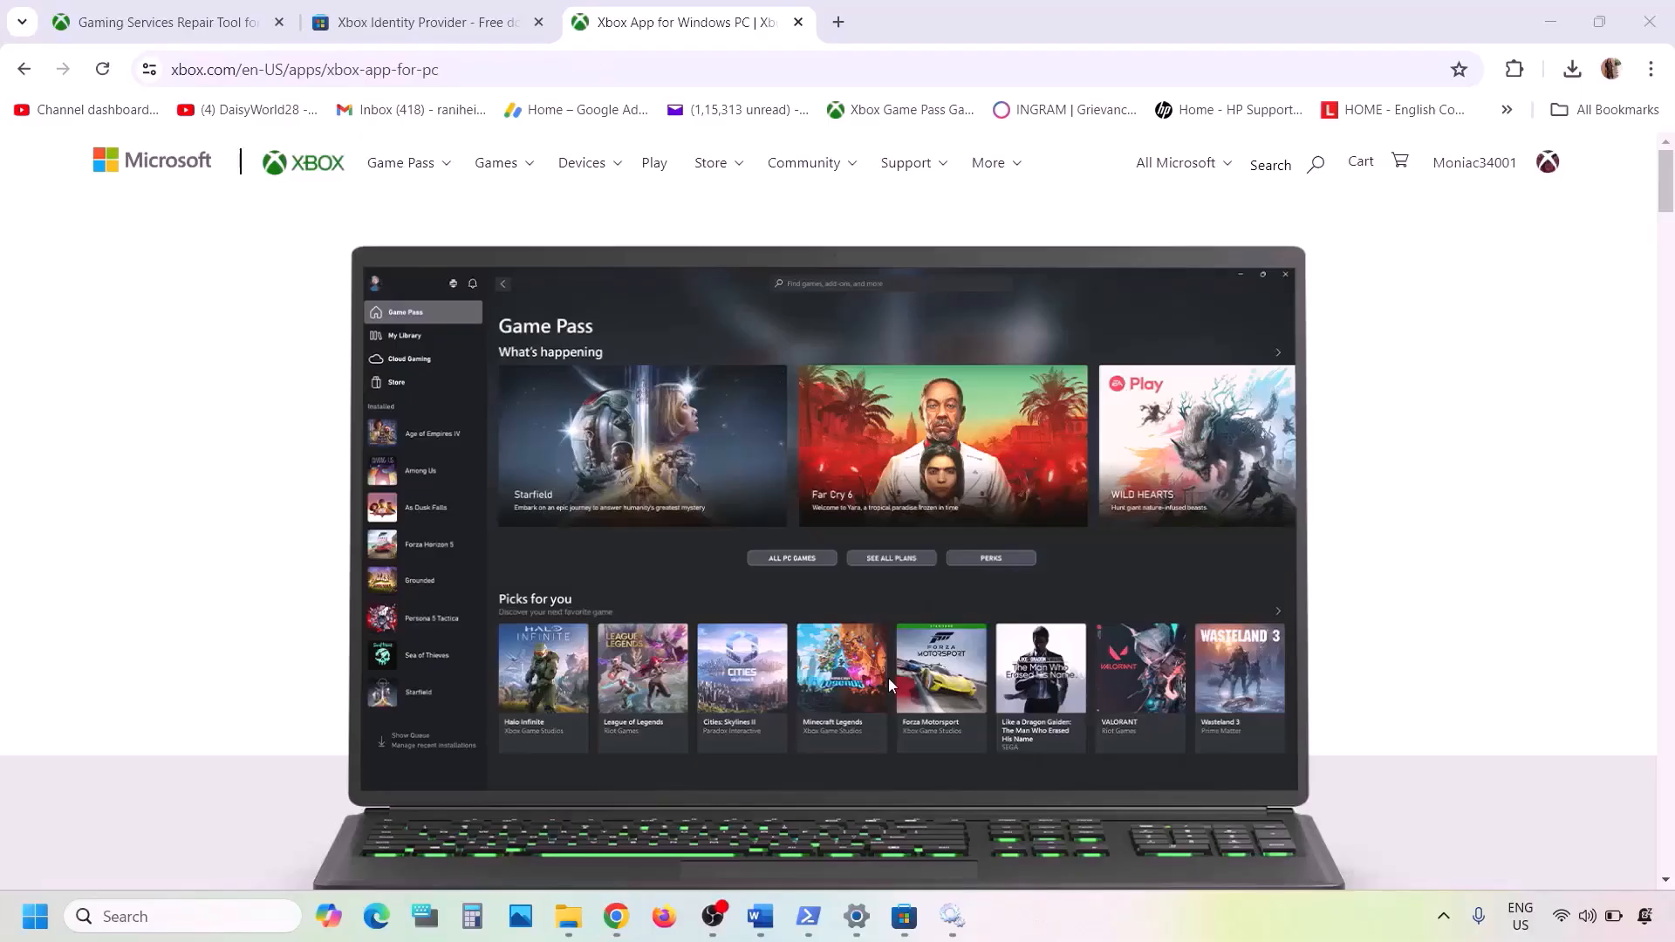
# - Download the Xbox app installer from Xbox.com, accept its license terms and start the installation
pyautogui.scroll(-8, 891, 685)
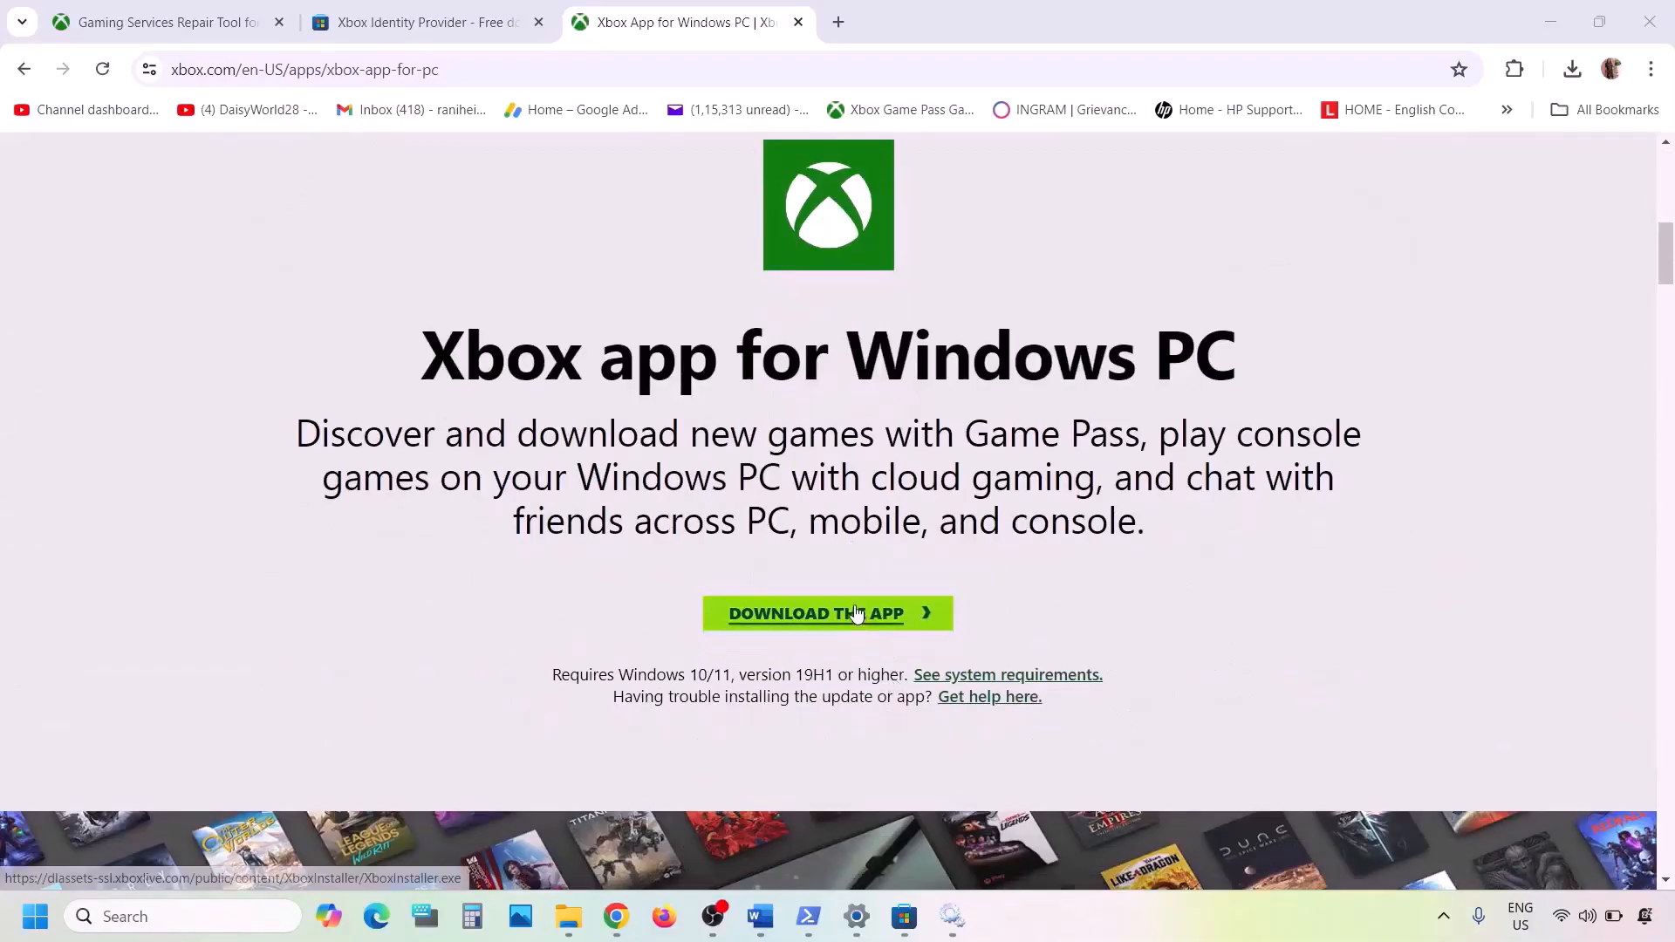
pyautogui.click(857, 613)
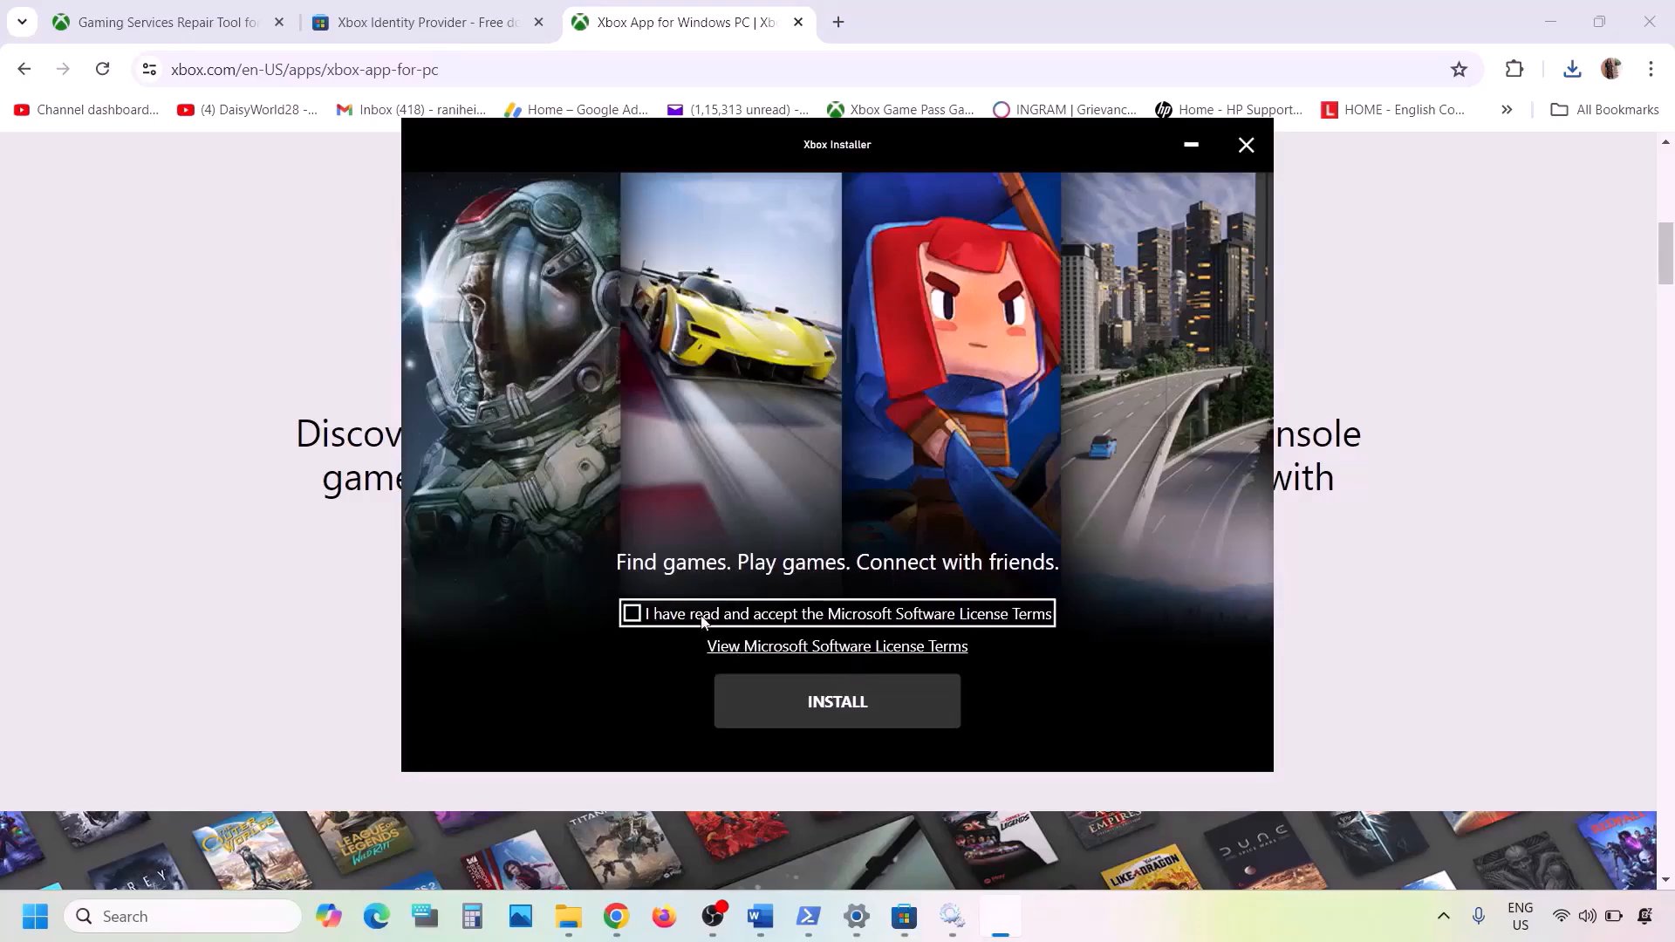
pyautogui.click(704, 619)
pyautogui.click(870, 694)
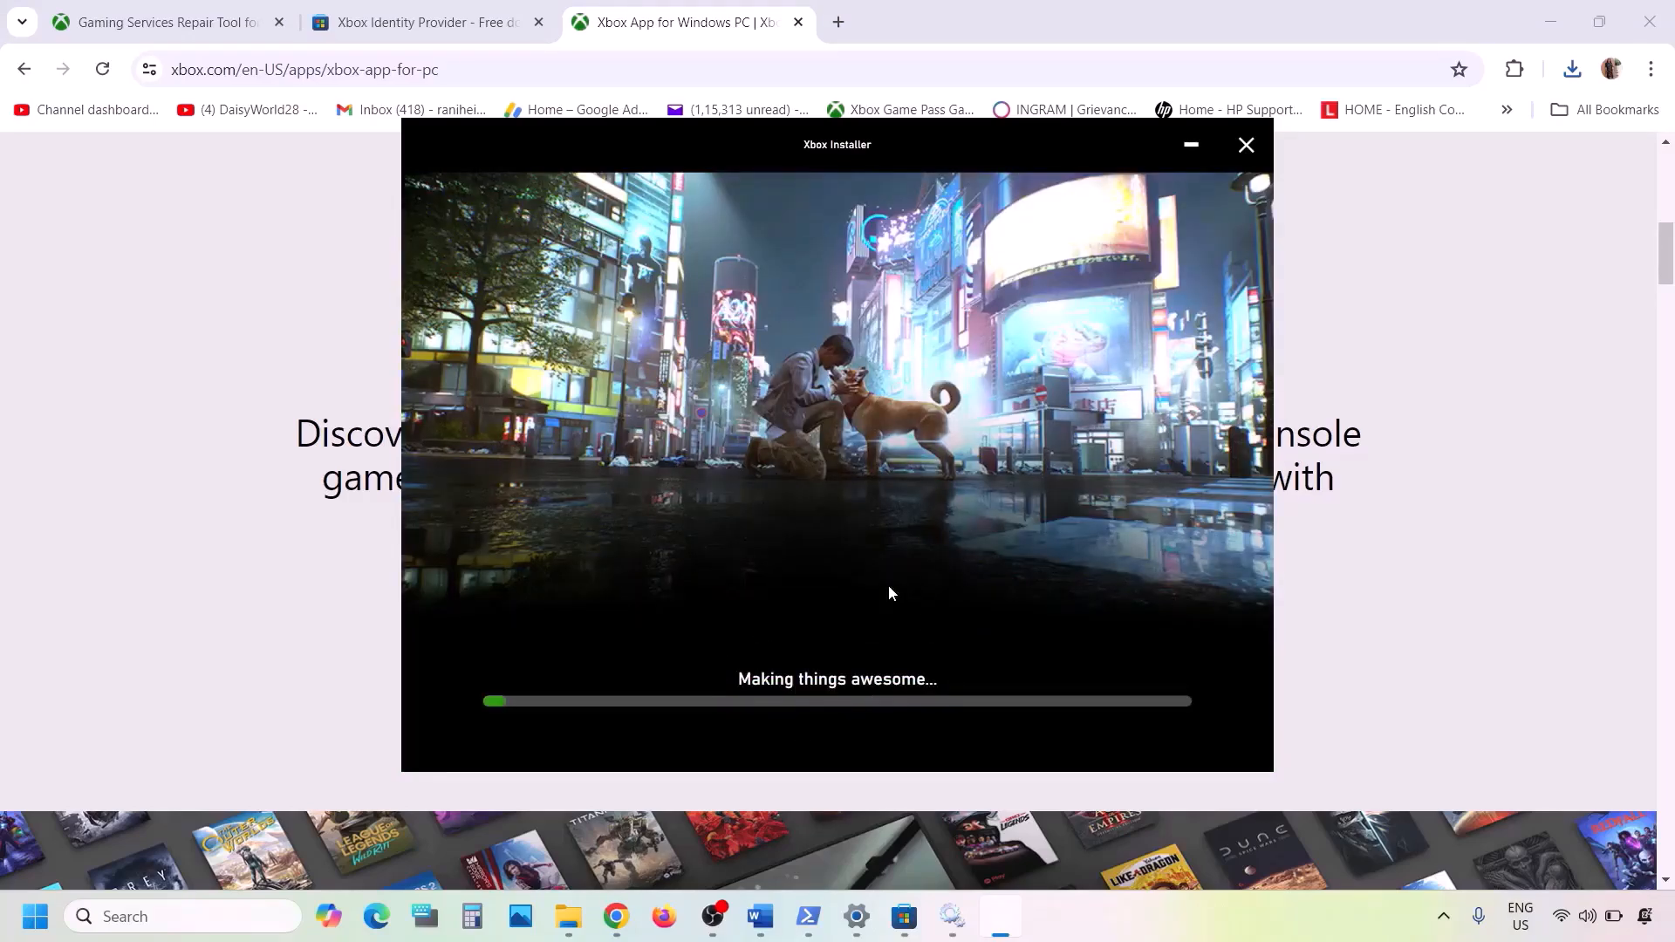
# - Copy the Get-AppxPackage … Remove-AppxPackage command line from the Game not installing document
pyautogui.click(757, 930)
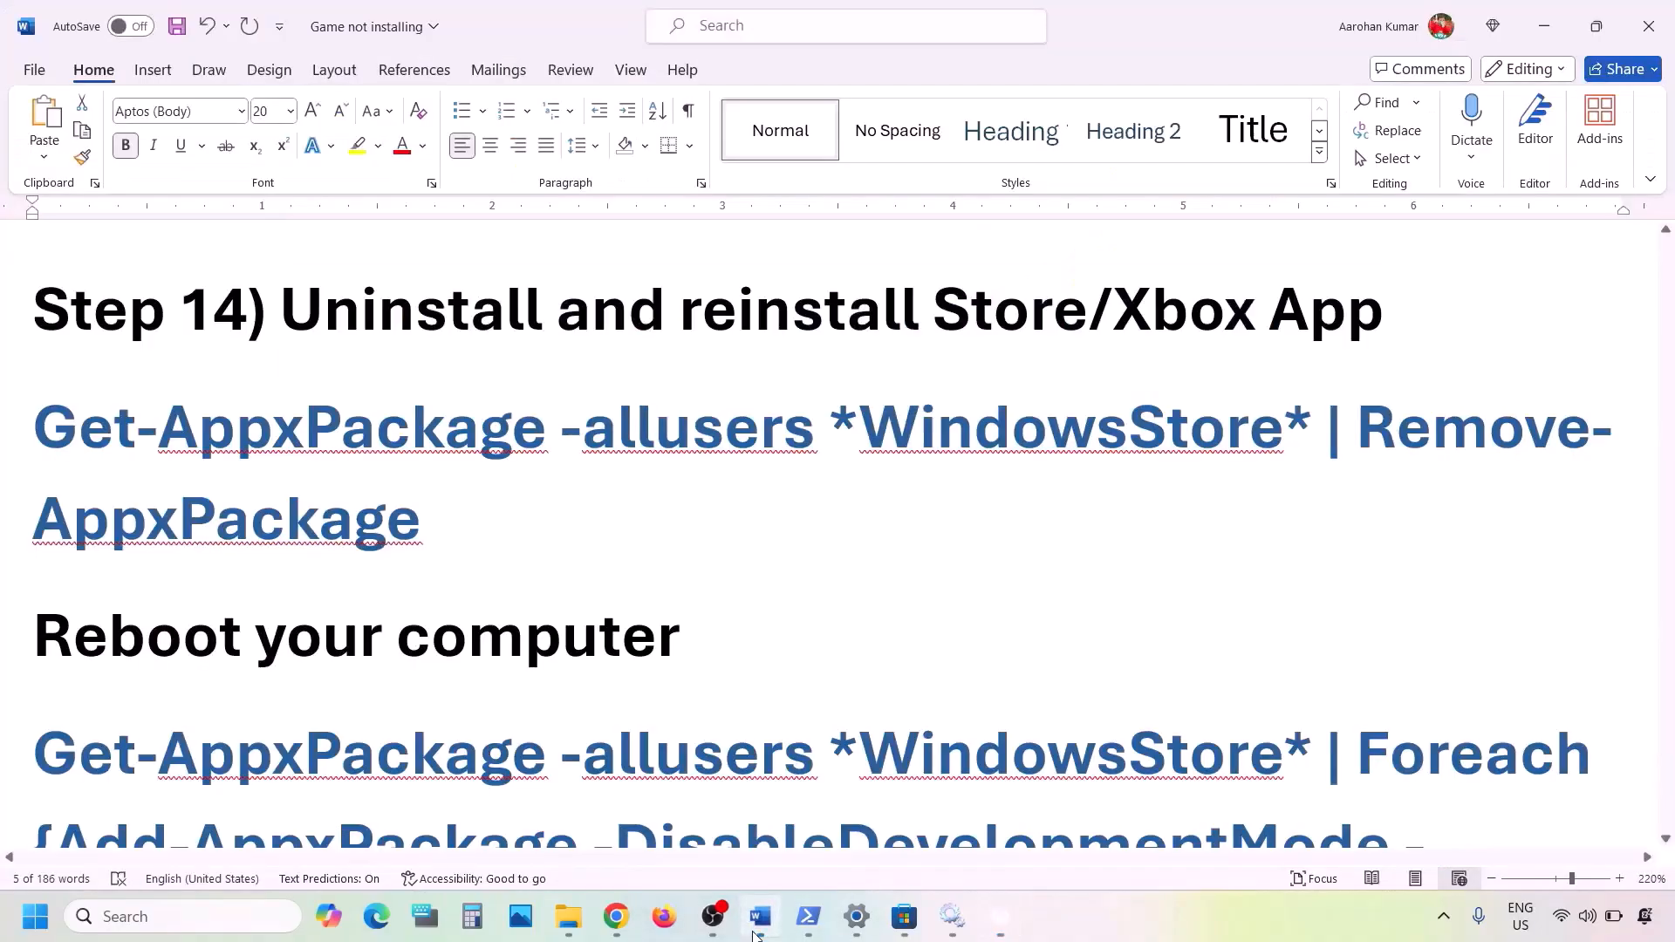
pyautogui.scroll(-1, 698, 650)
pyautogui.scroll(1, 439, 472)
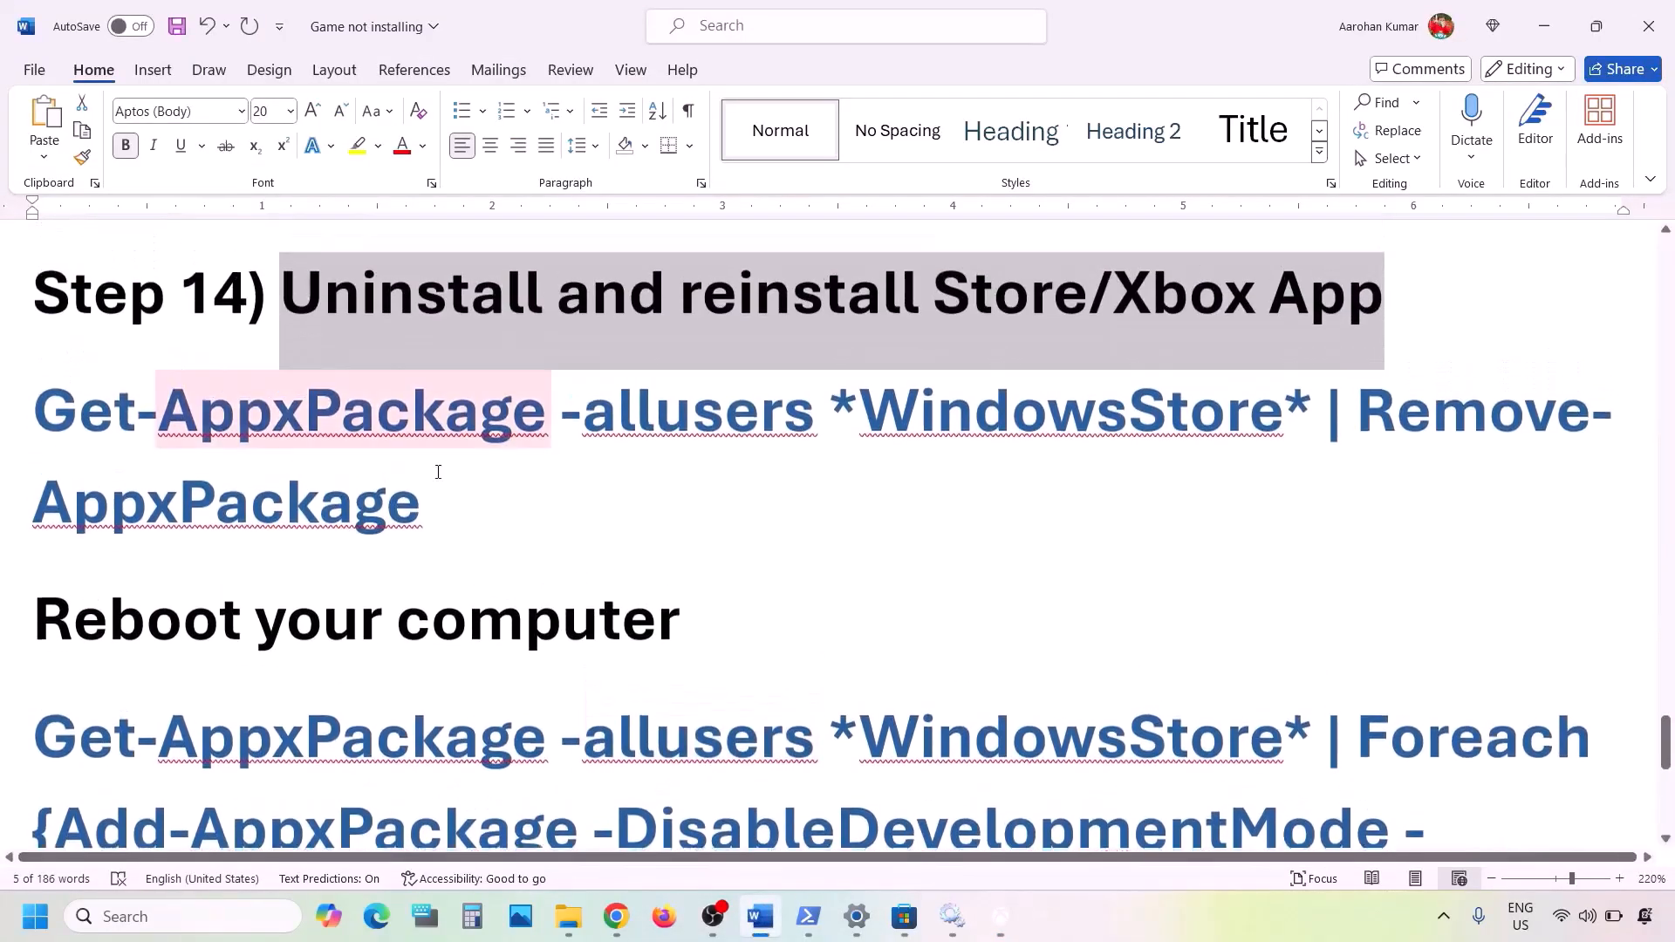
pyautogui.moveTo(426, 524); pyautogui.dragTo(106, 457)
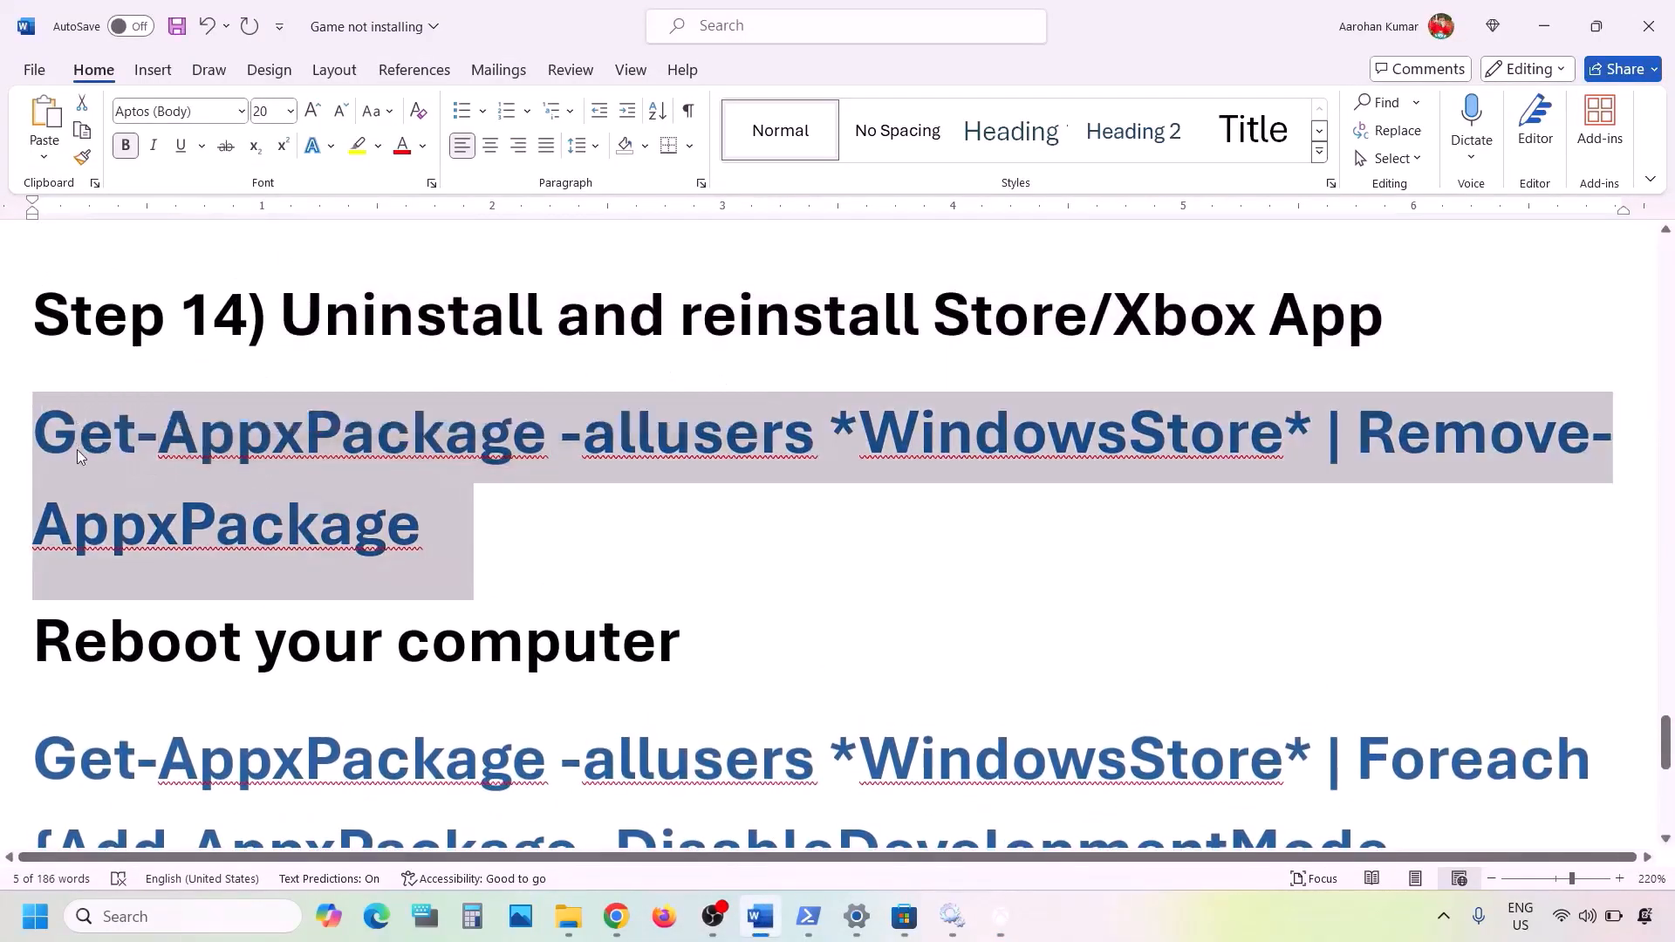
pyautogui.rightClick(78, 456)
pyautogui.click(185, 501)
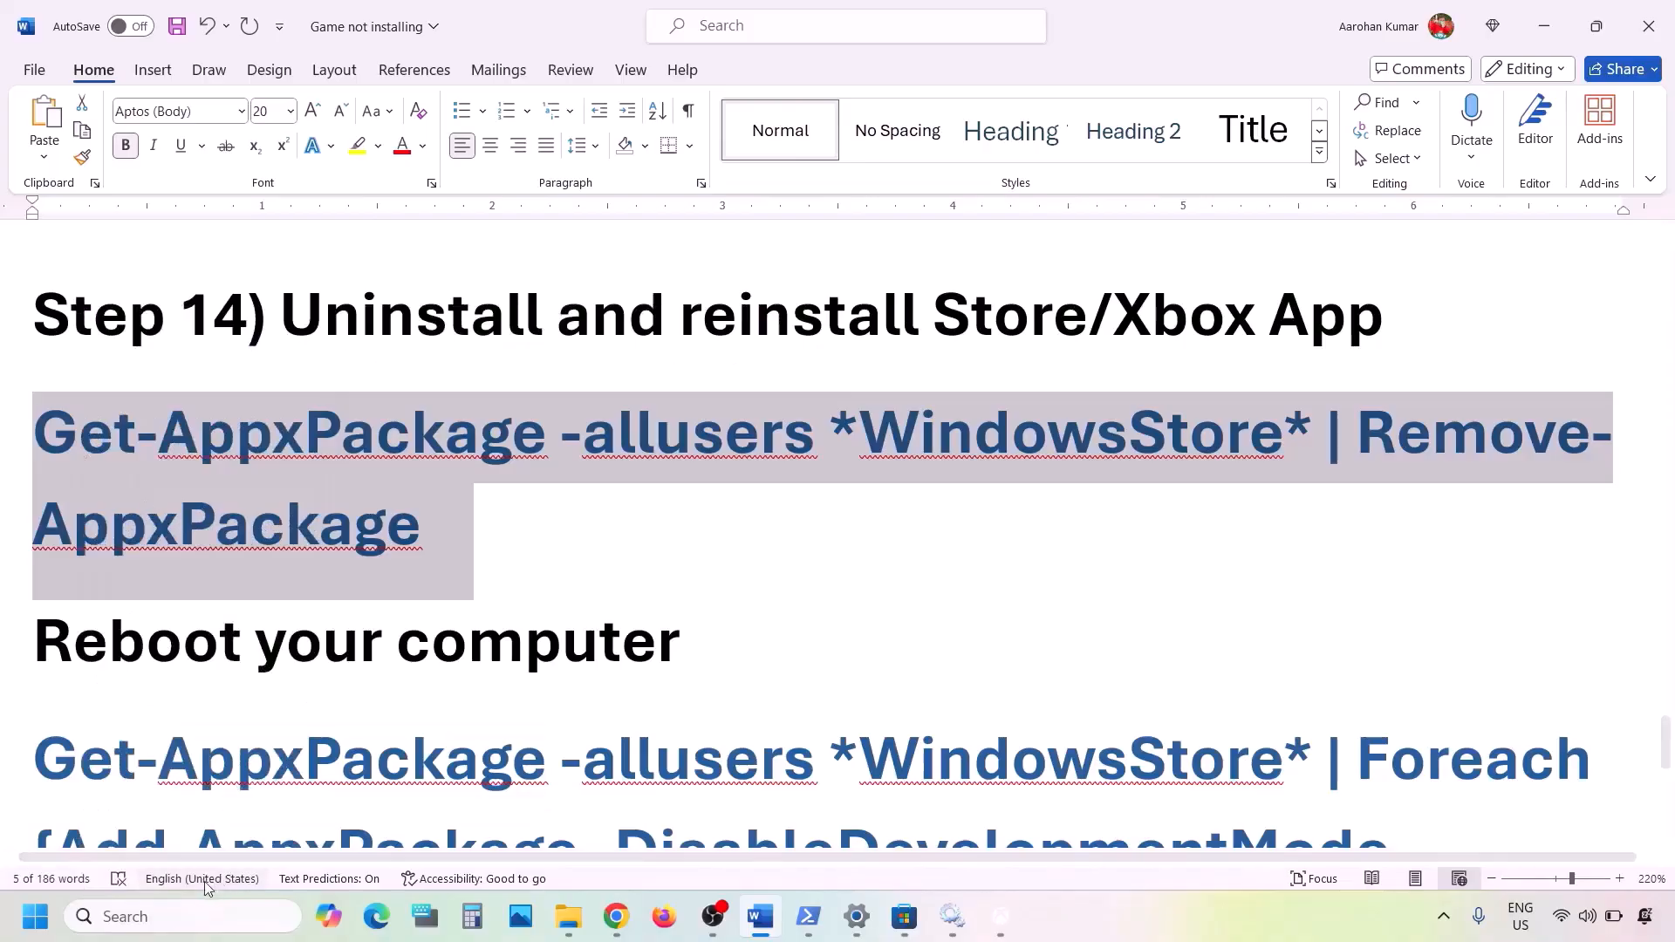
# - Search for 'powershell' and run Windows PowerShell as administrator
pyautogui.click(150, 917)
pyautogui.write('po')
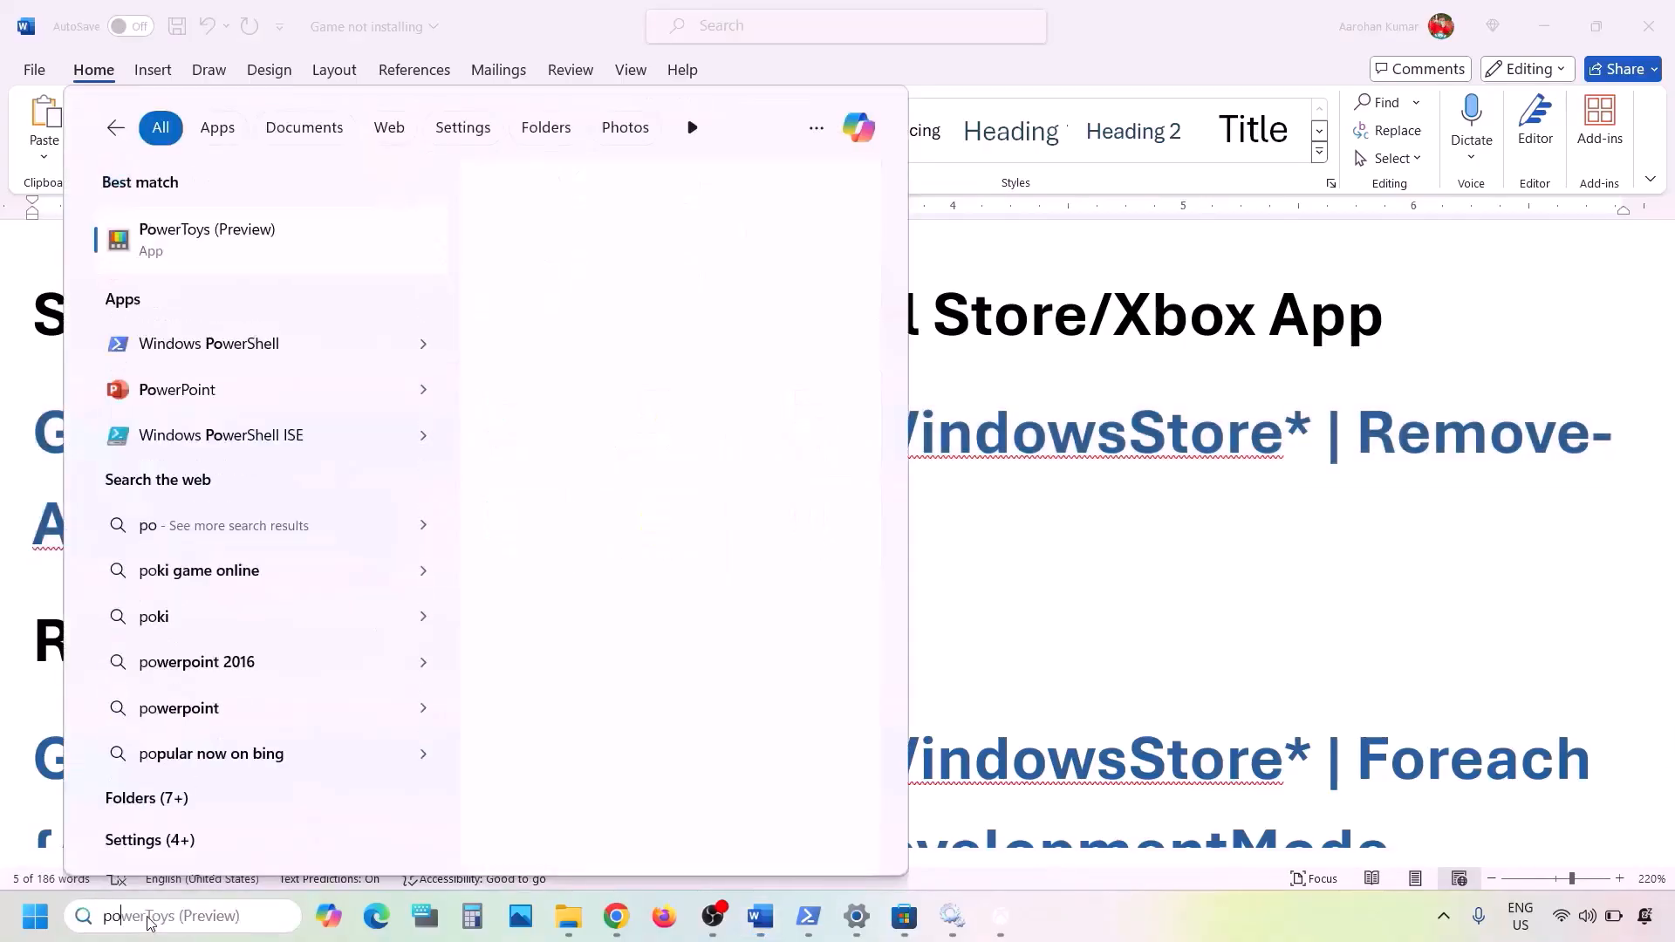
pyautogui.write('wershell')
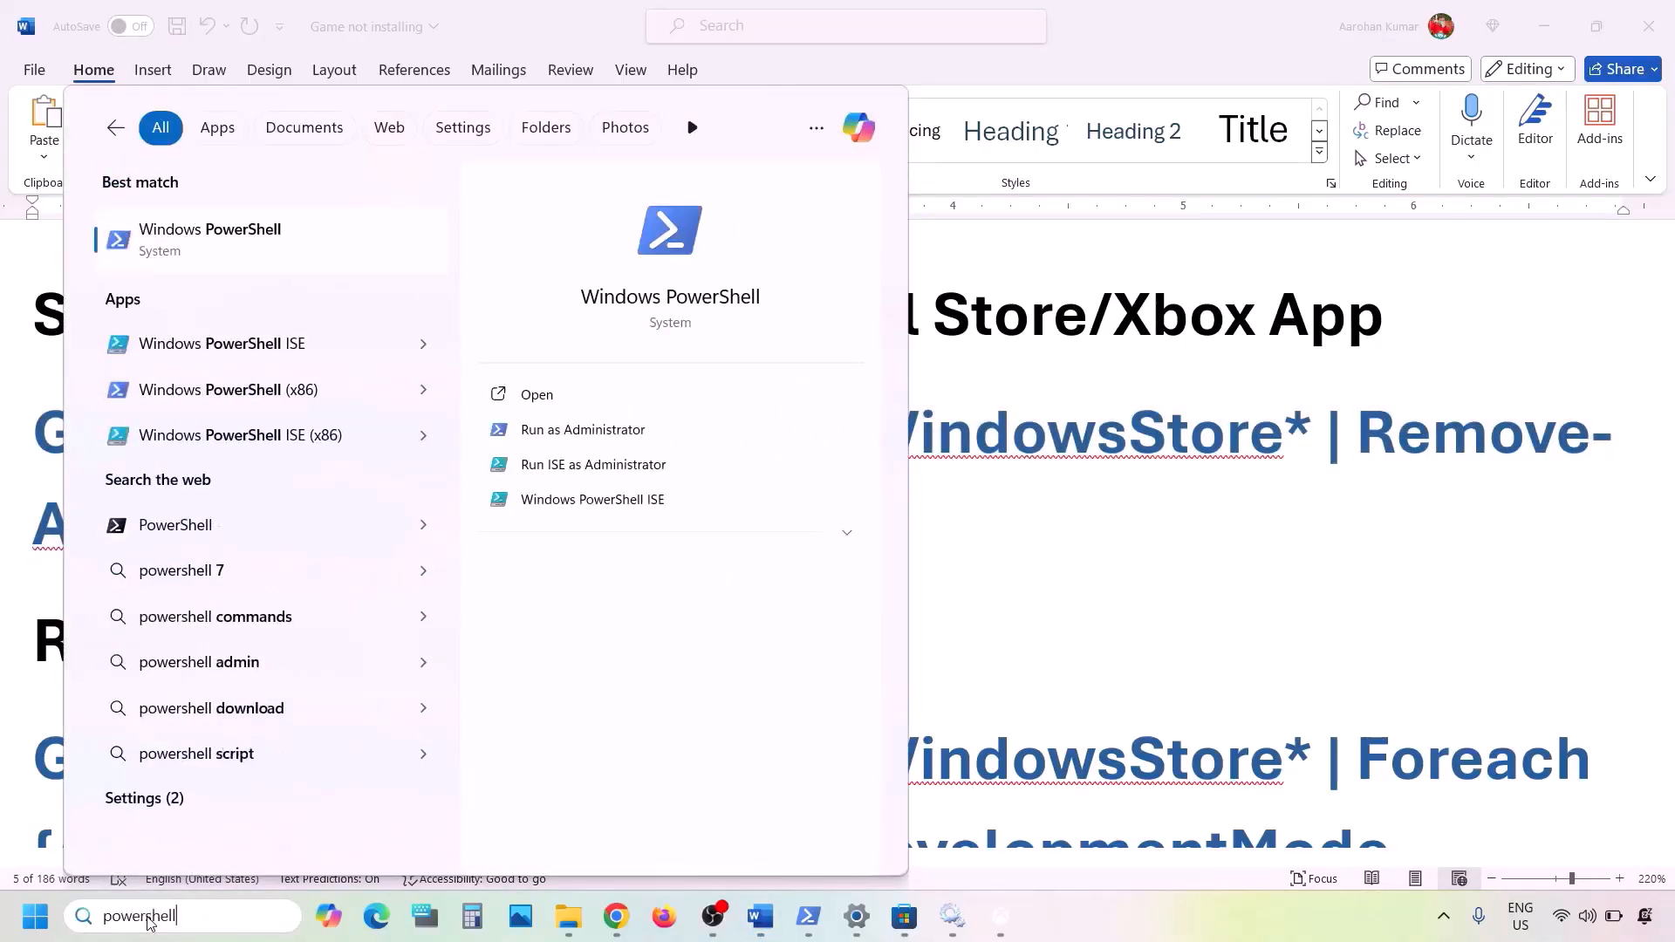
pyautogui.rightClick(239, 257)
pyautogui.click(373, 280)
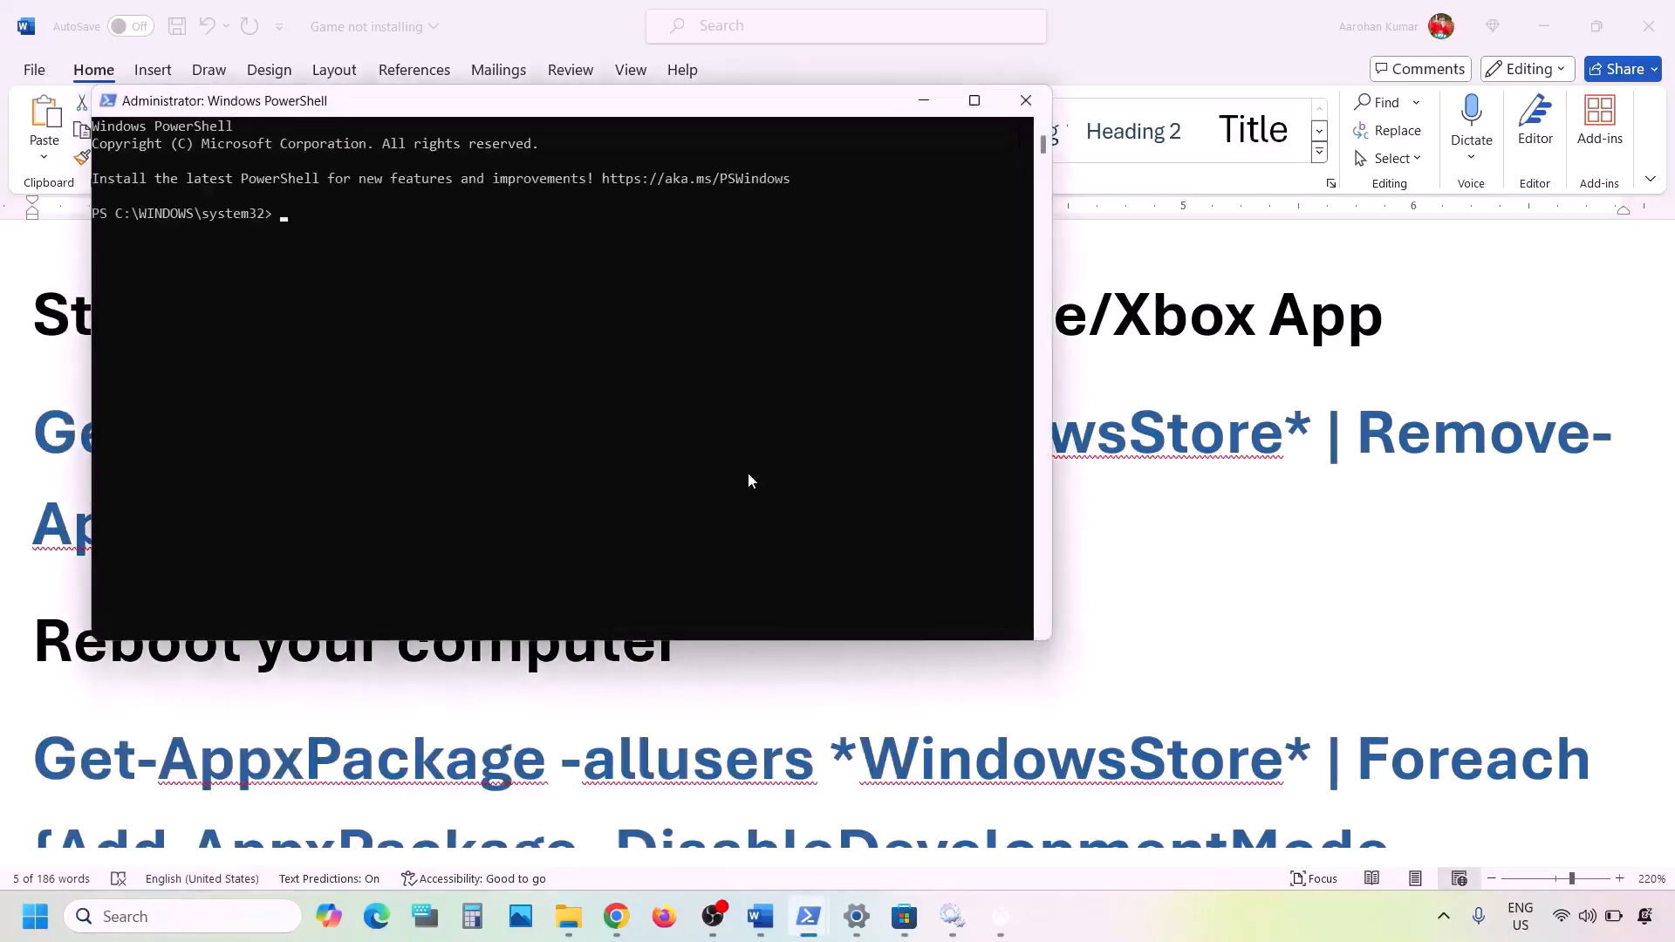
# - Paste the Remove-AppxPackage command, then copy the Foreach Add-AppxPackage command from Word and run it
pyautogui.hotkey('ctrl', 'v')
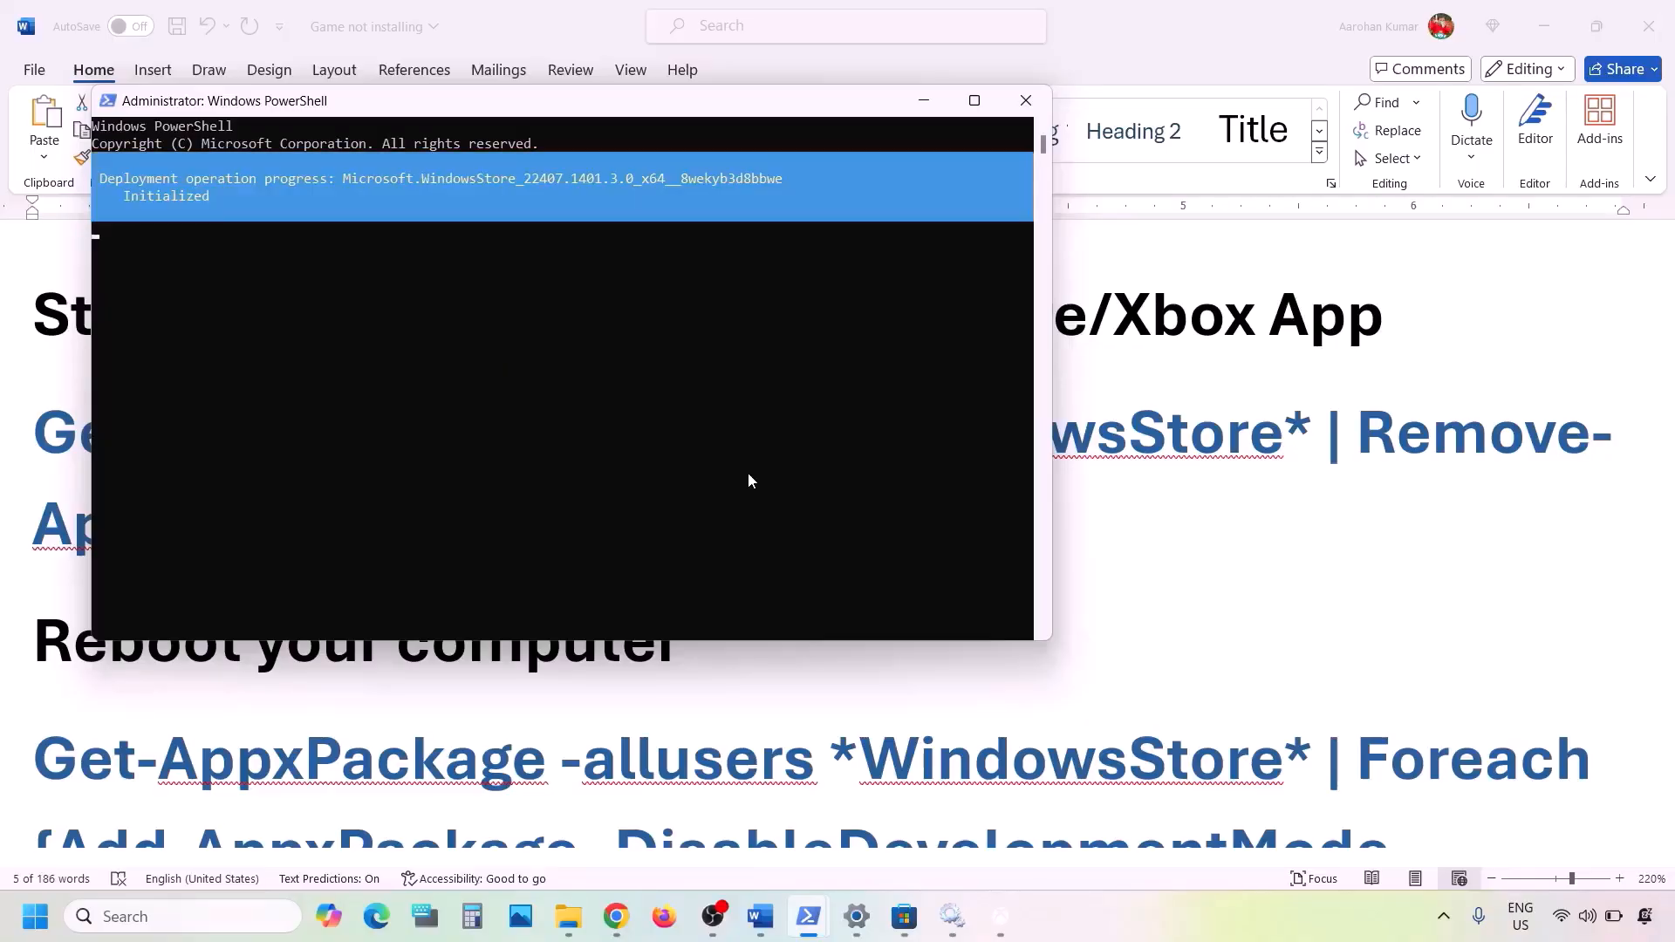
pyautogui.hotkey('alt', 'Tab')
pyautogui.scroll(-5, 644, 566)
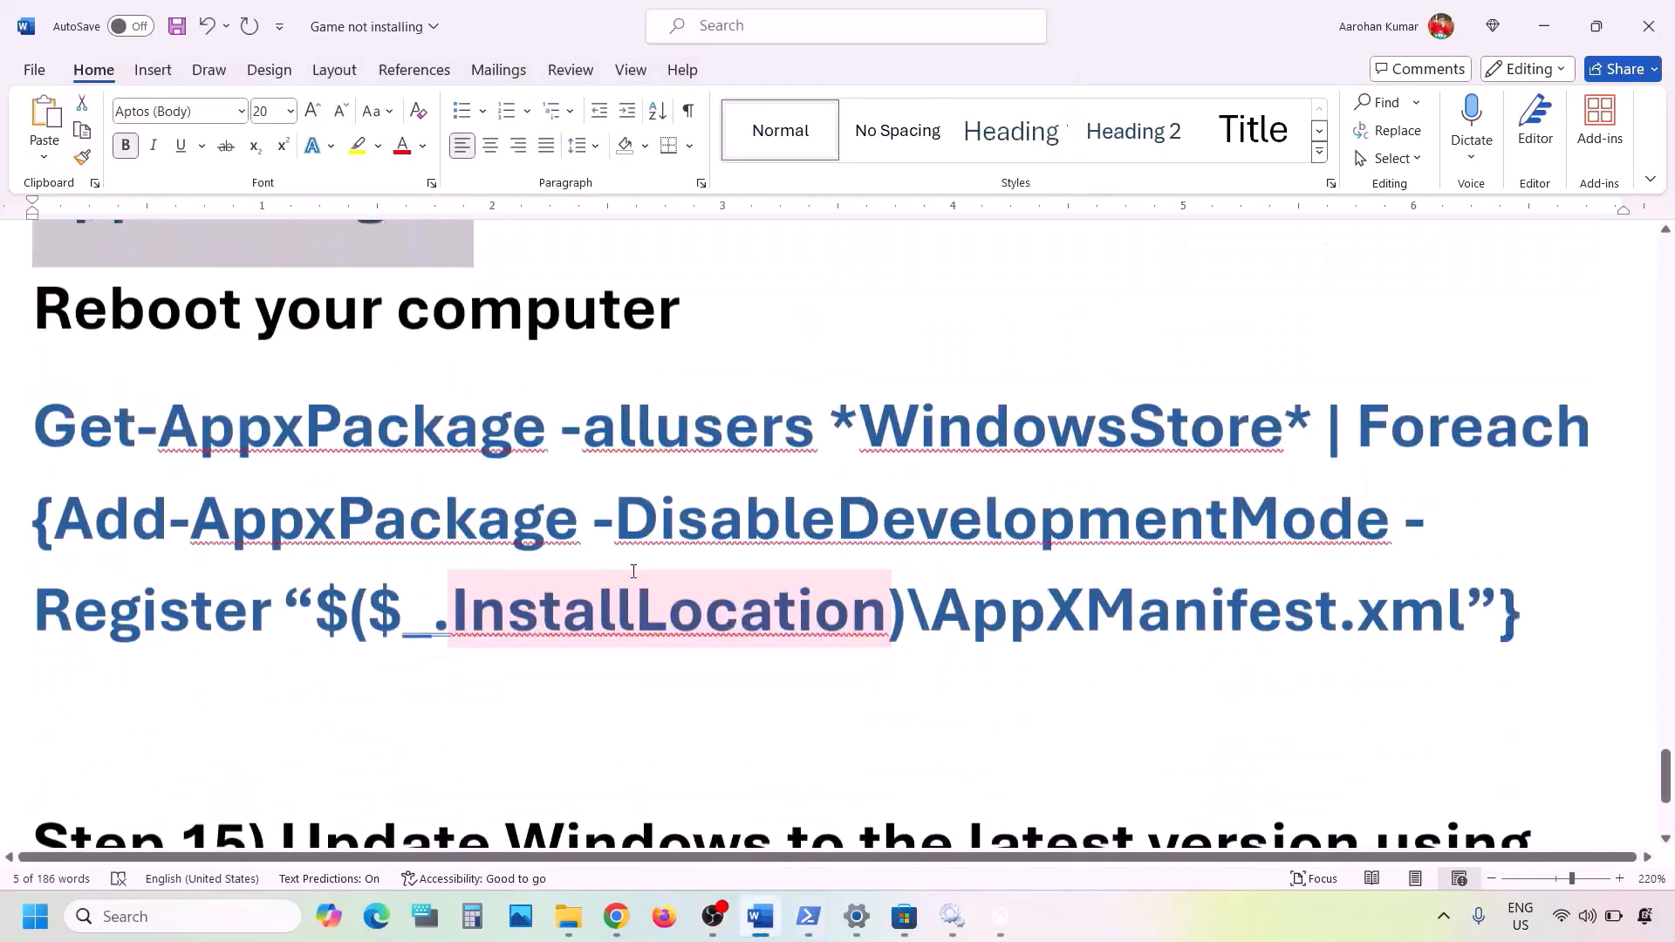
pyautogui.moveTo(1533, 542); pyautogui.dragTo(105, 356)
pyautogui.rightClick(105, 356)
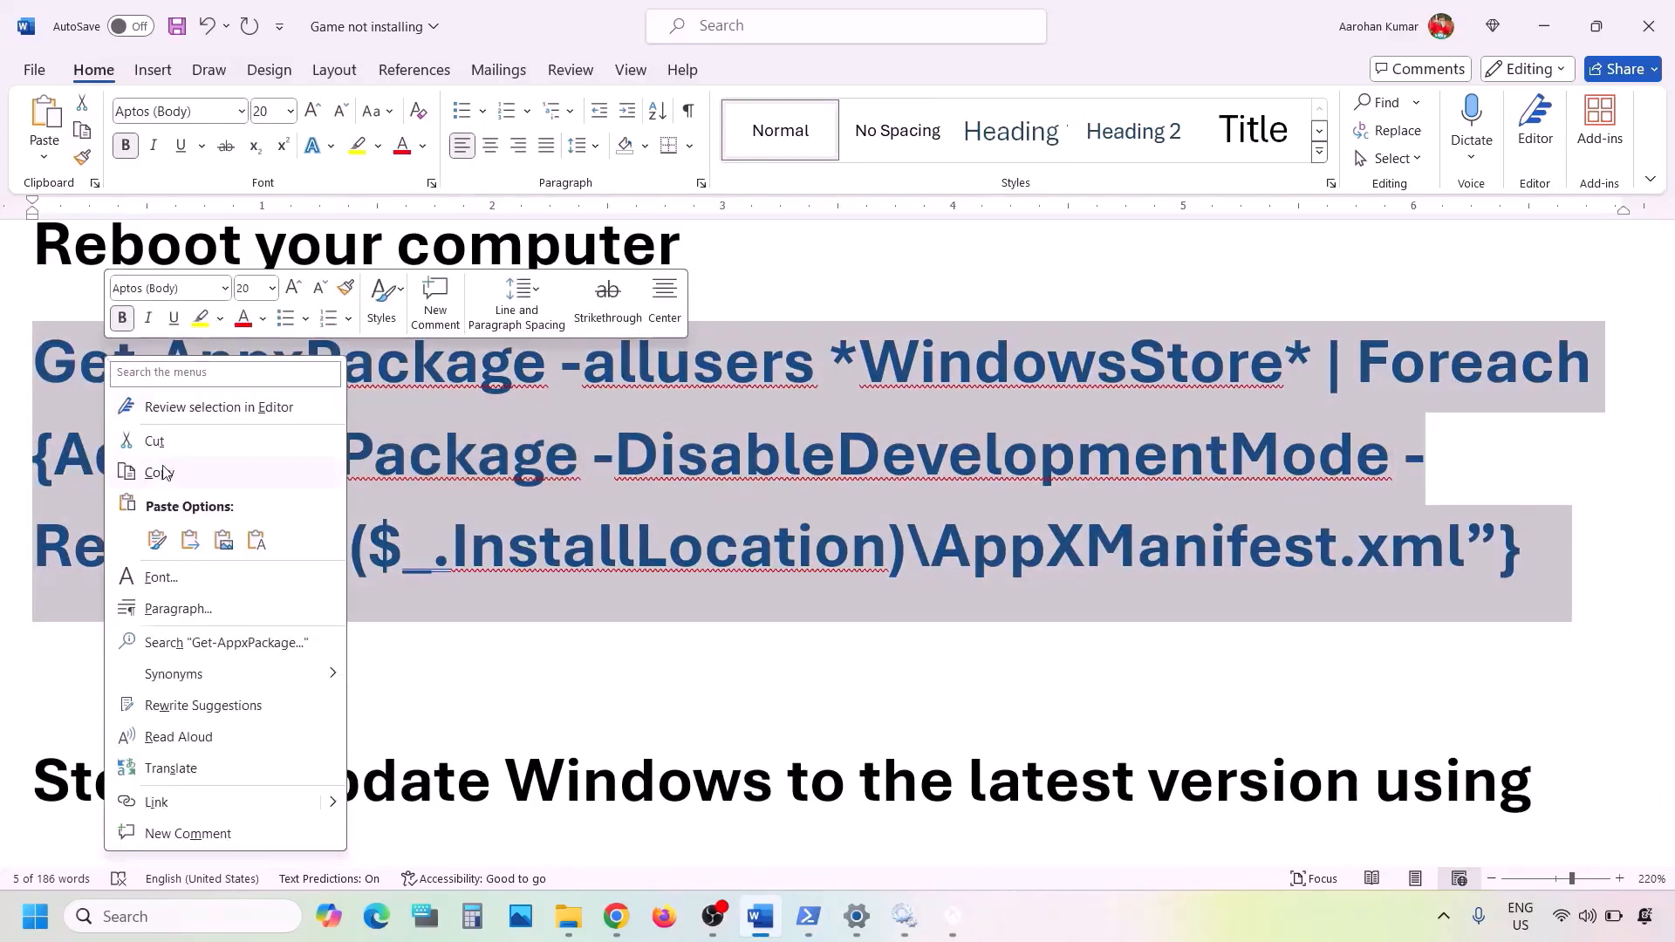
pyautogui.click(163, 472)
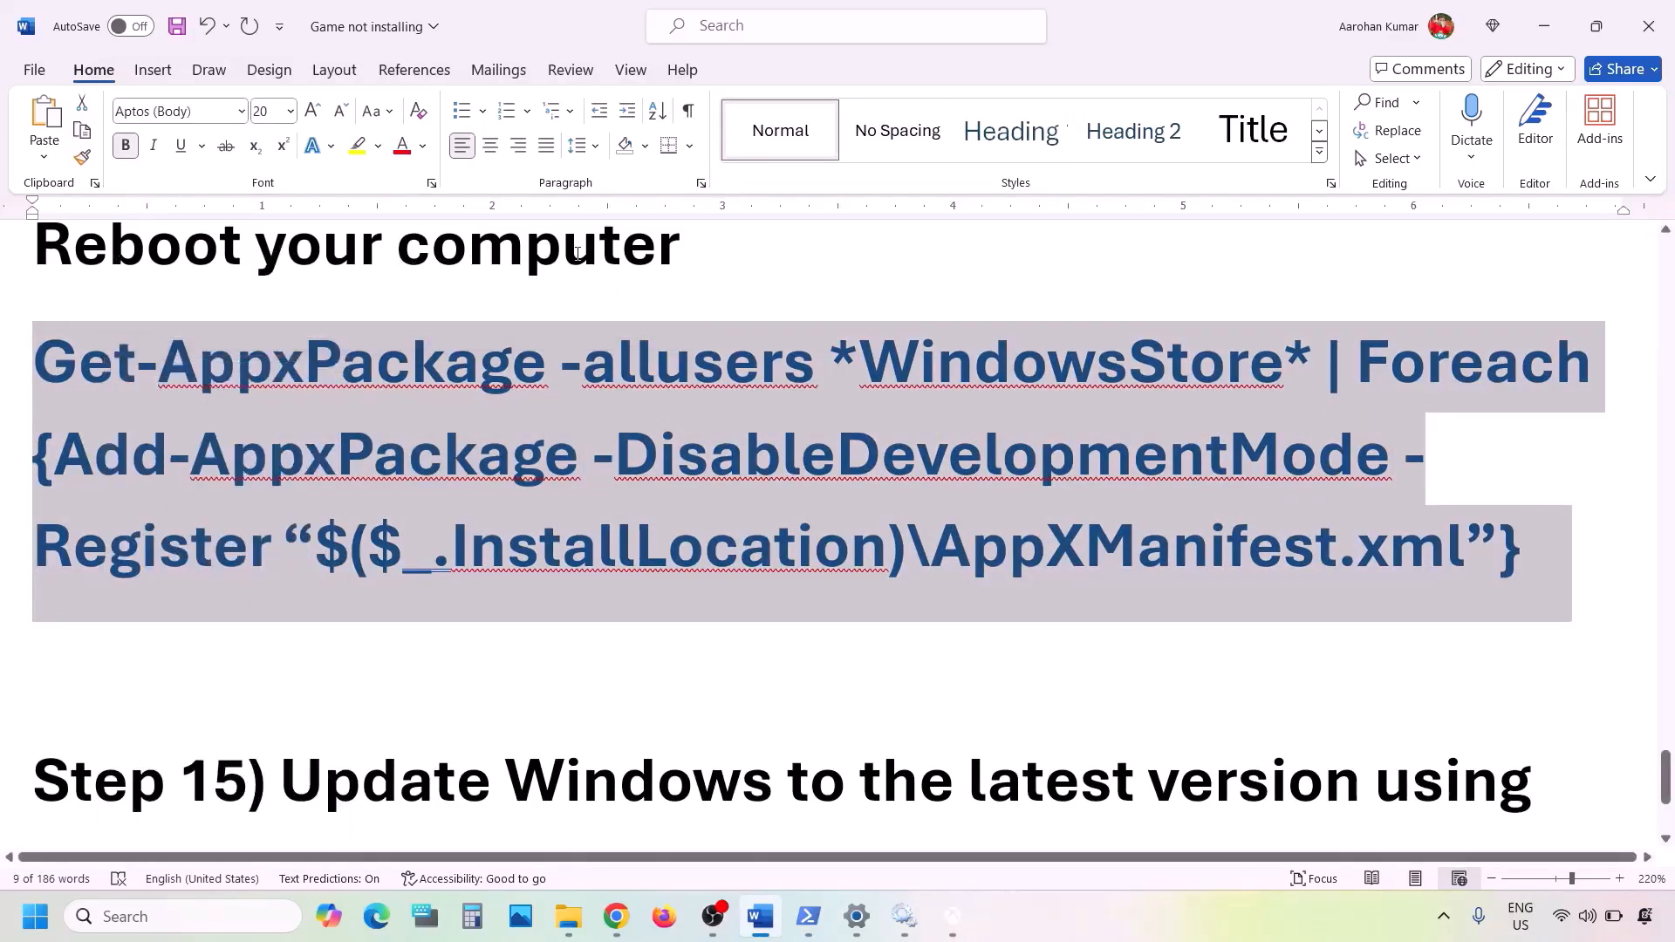
pyautogui.moveTo(808, 916)
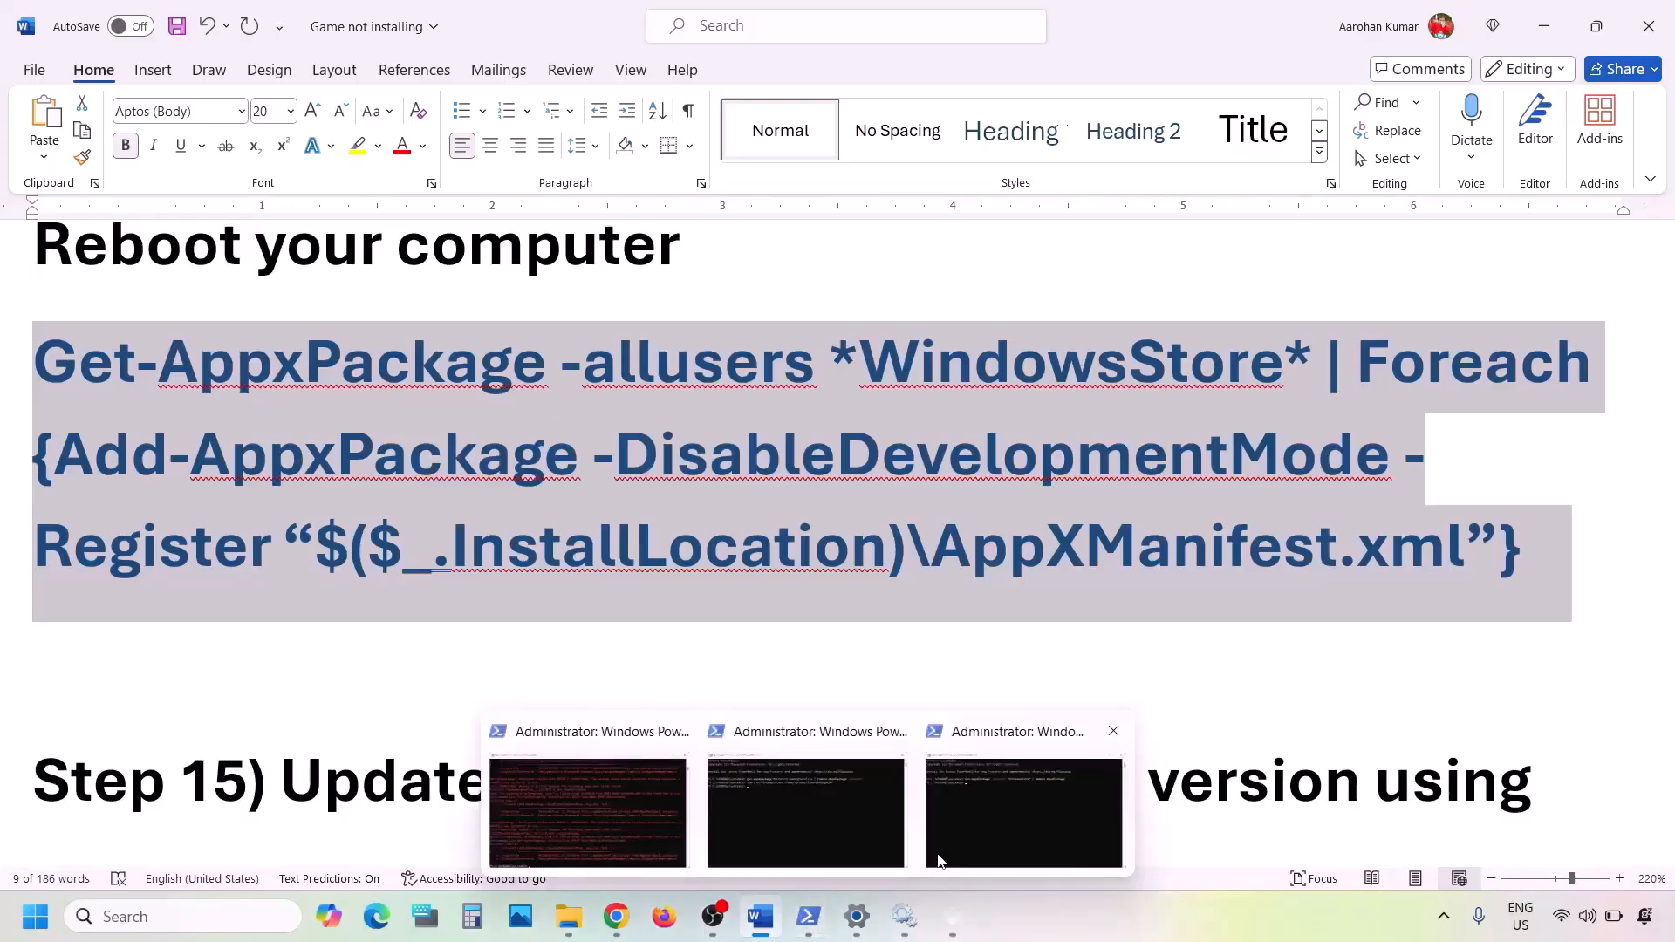
pyautogui.click(1018, 810)
pyautogui.hotkey('ctrl', 'v')
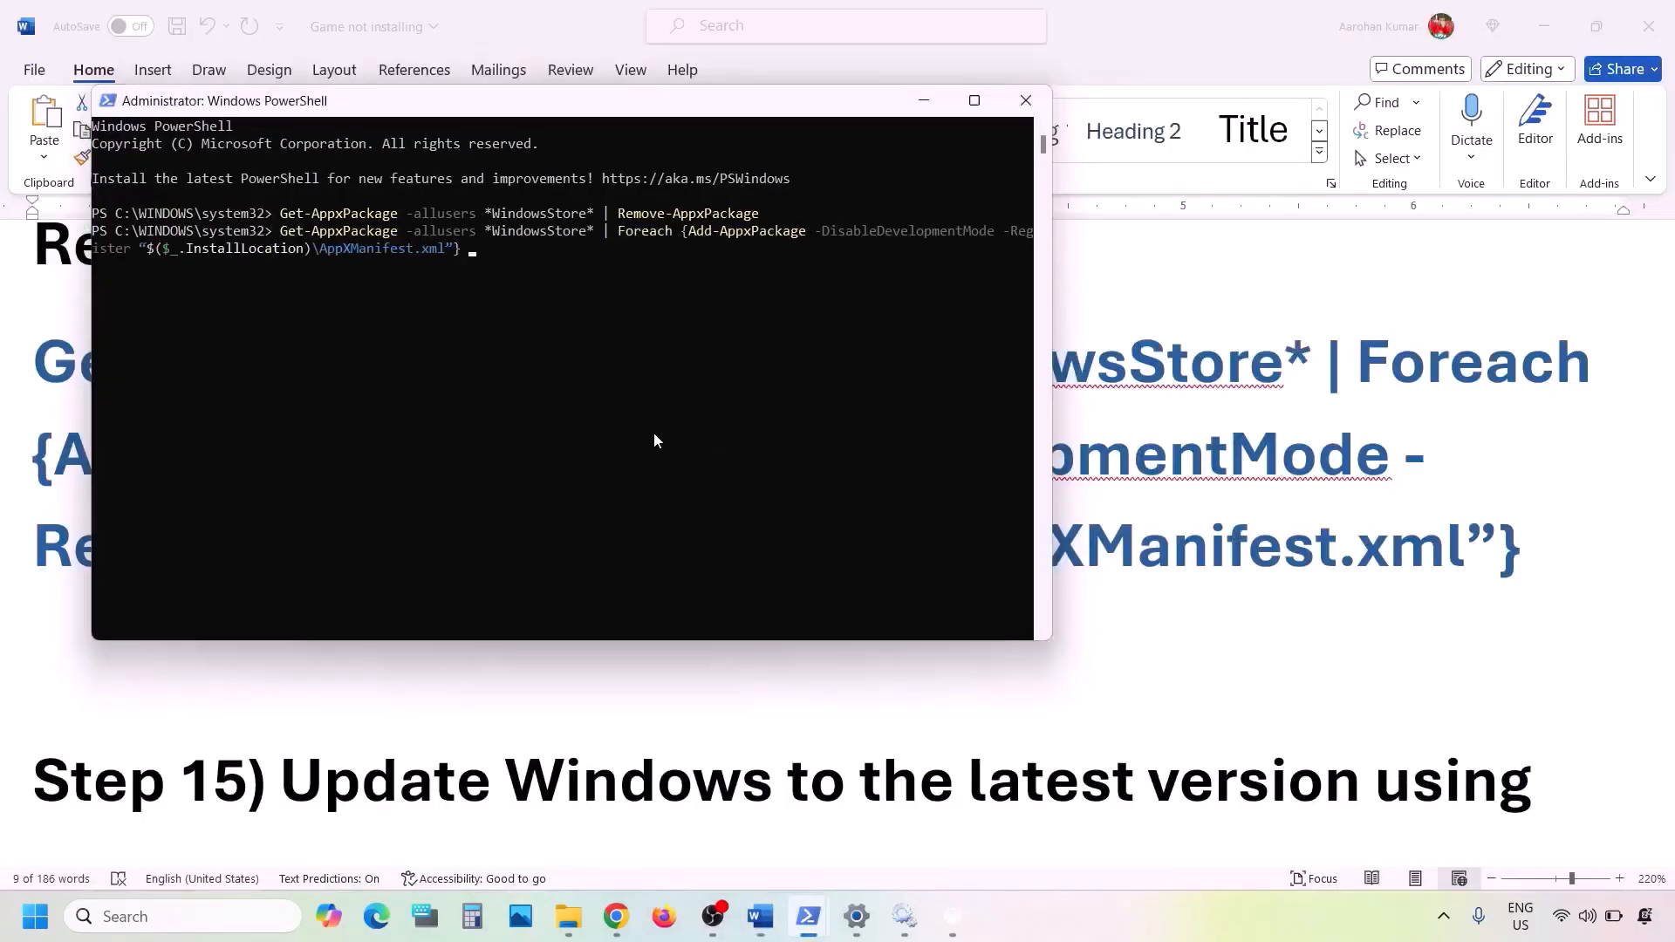
pyautogui.press('Return')
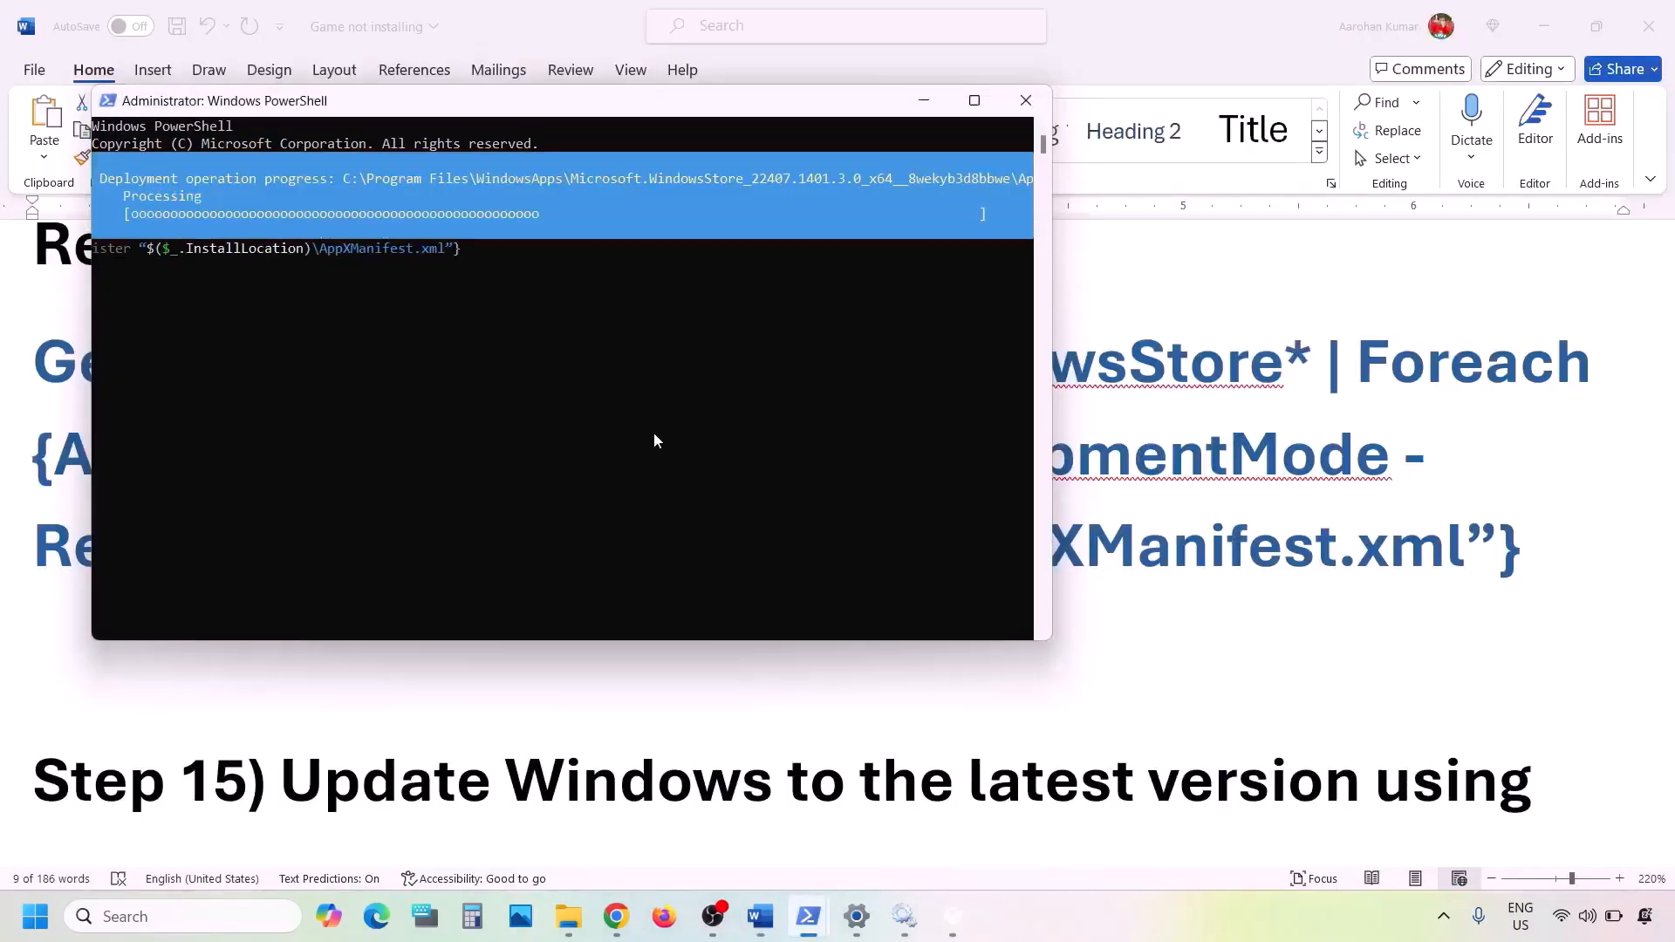
# - Launch Microsoft Store by searching 'store'
pyautogui.click(179, 918)
pyautogui.write('store')
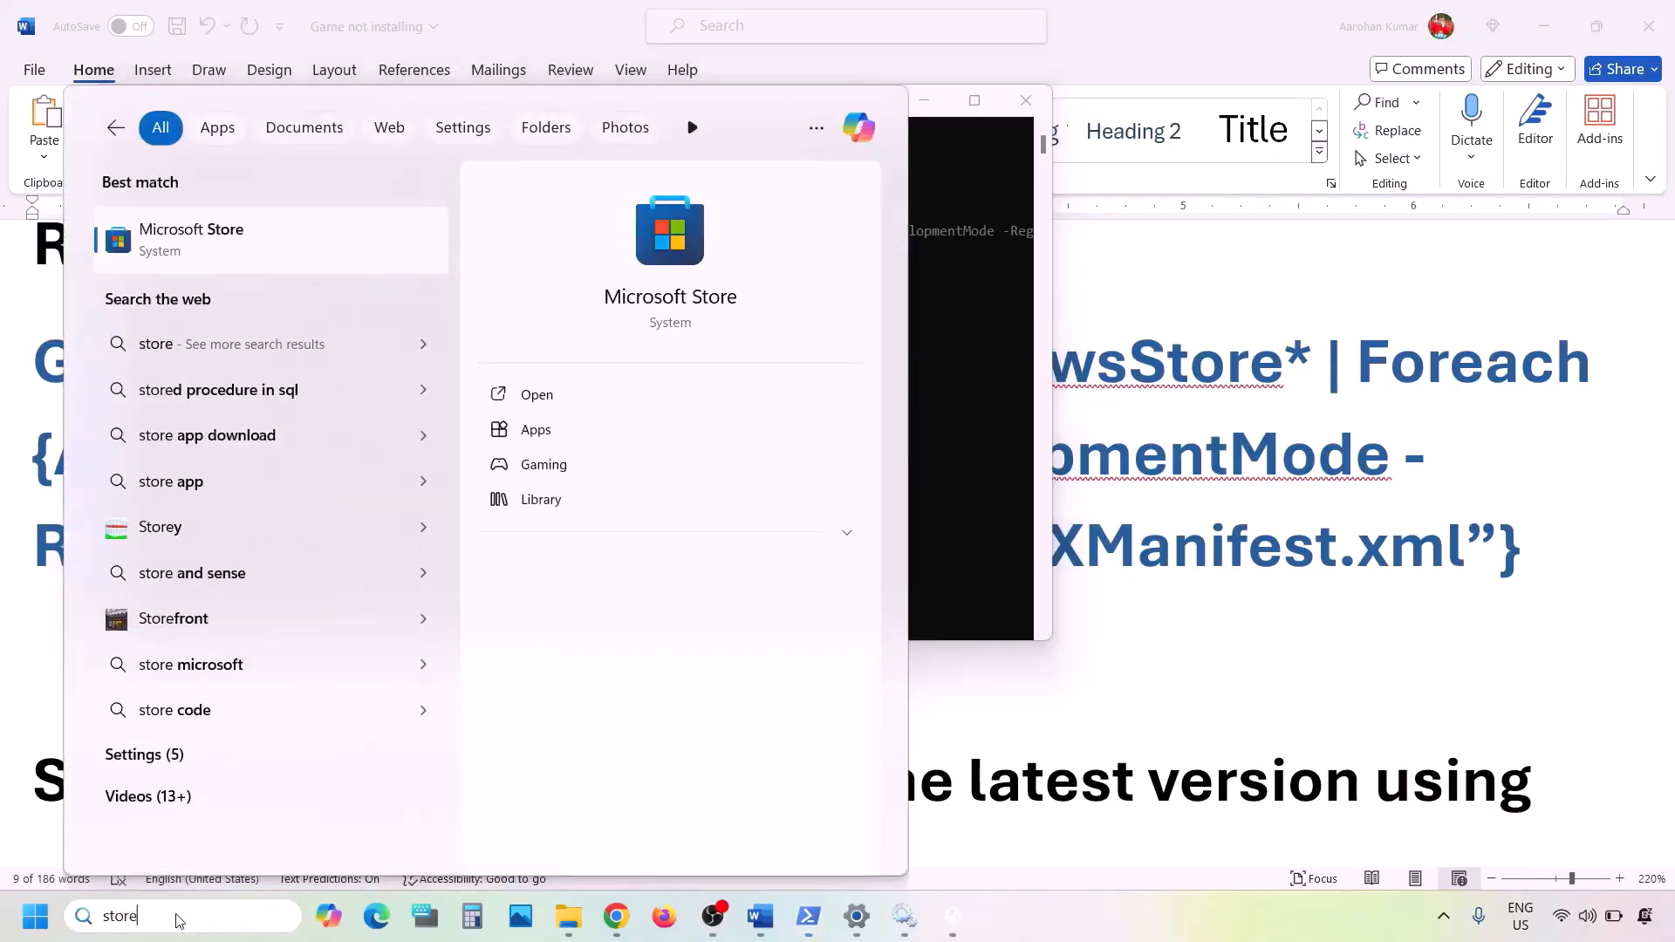
pyautogui.press('Return')
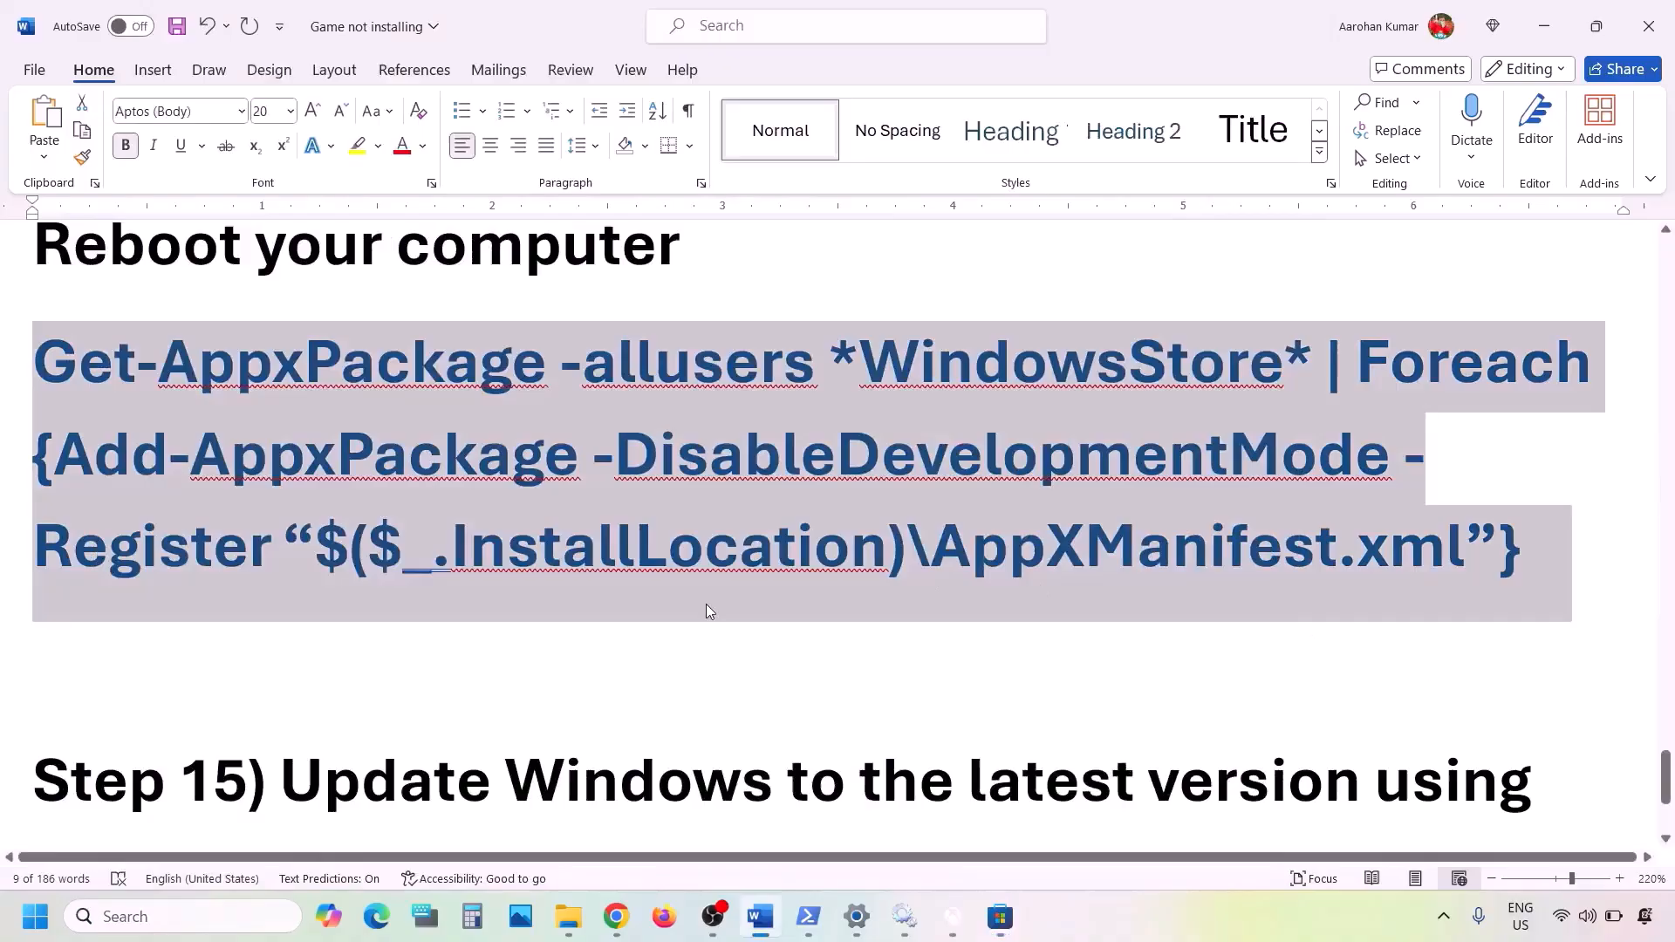
# - Scroll the guide to Step 15 and highlight its media creation tool heading
pyautogui.scroll(-3, 708, 611)
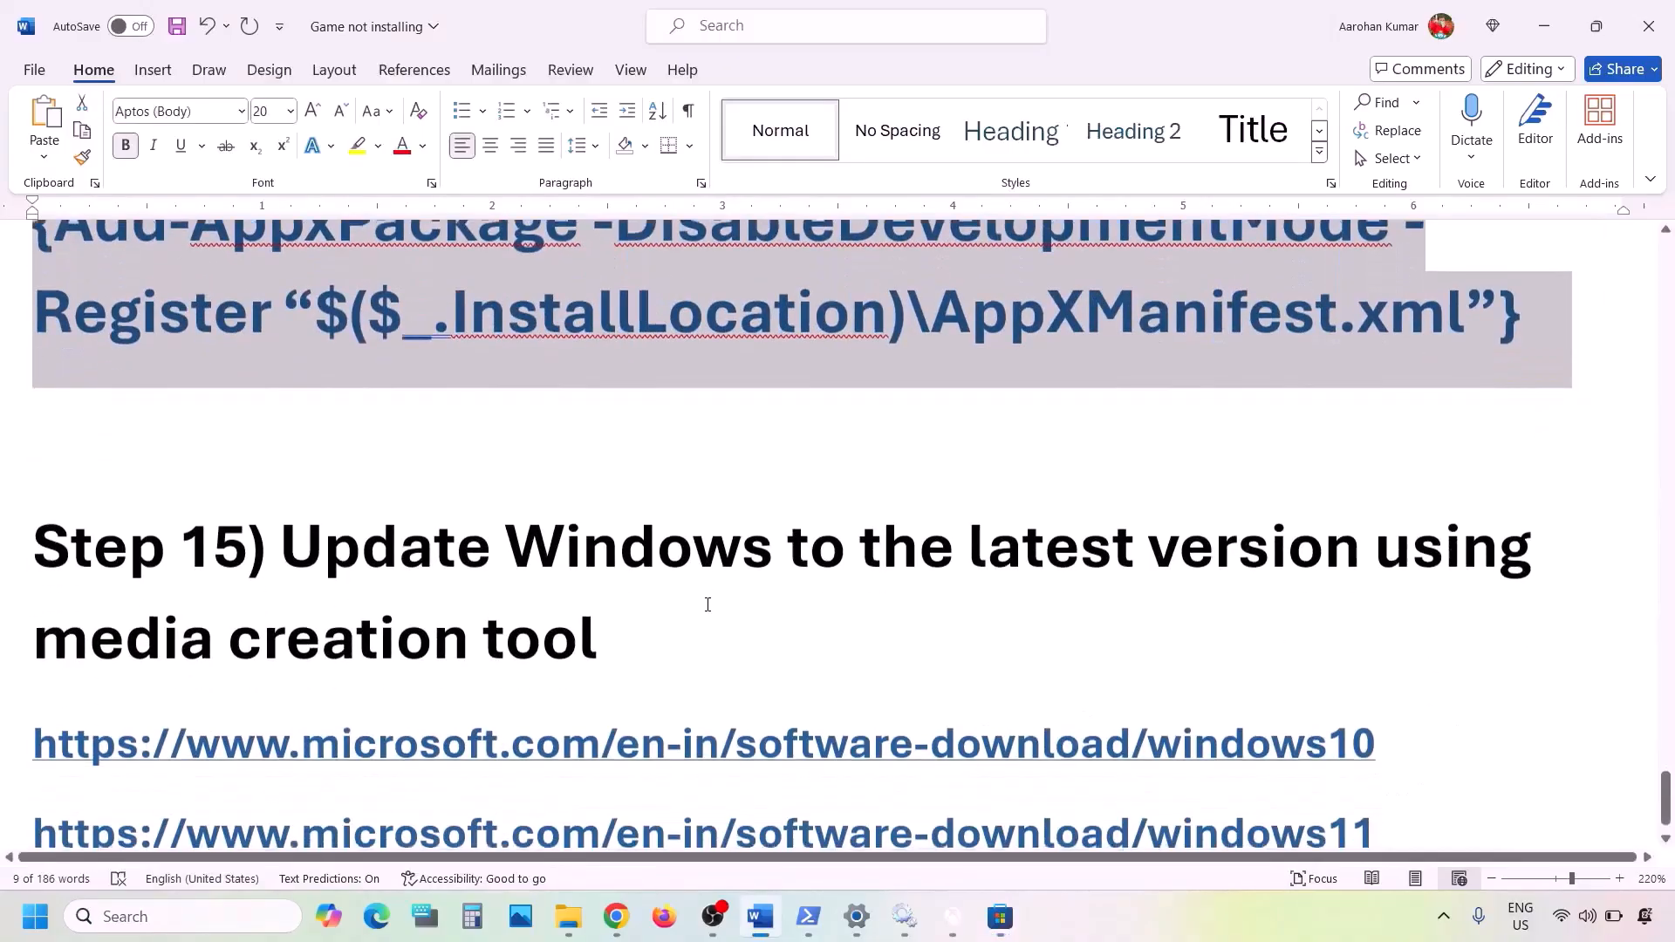
pyautogui.moveTo(298, 516); pyautogui.dragTo(611, 626)
pyautogui.scroll(-1, 611, 626)
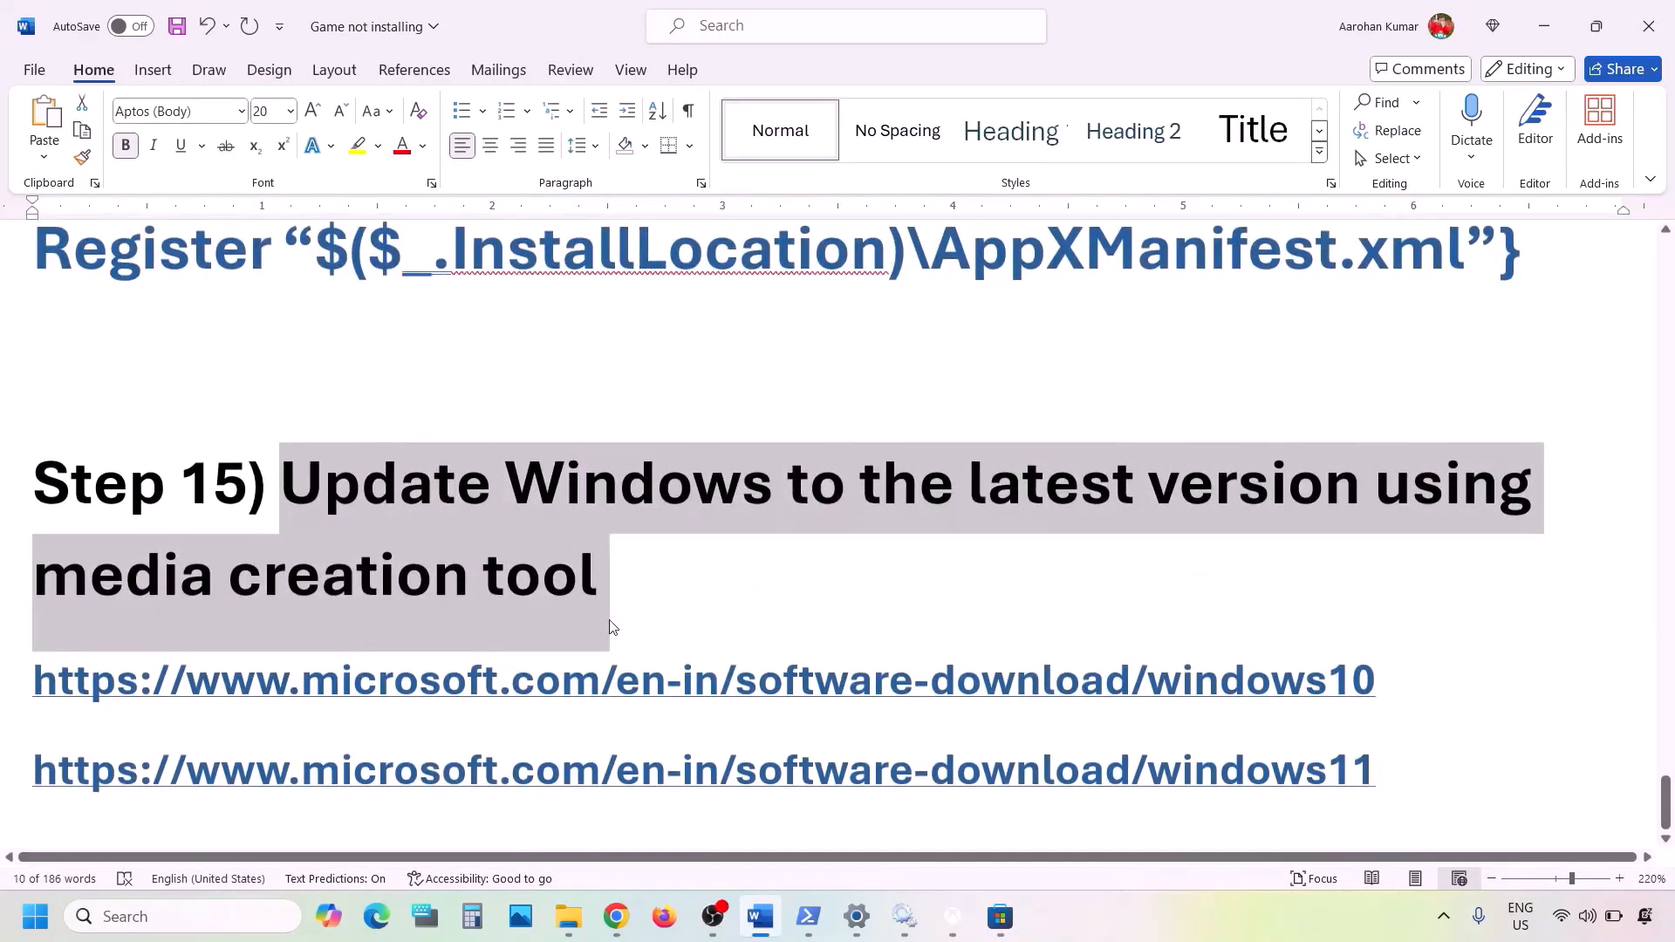
pyautogui.click(295, 486)
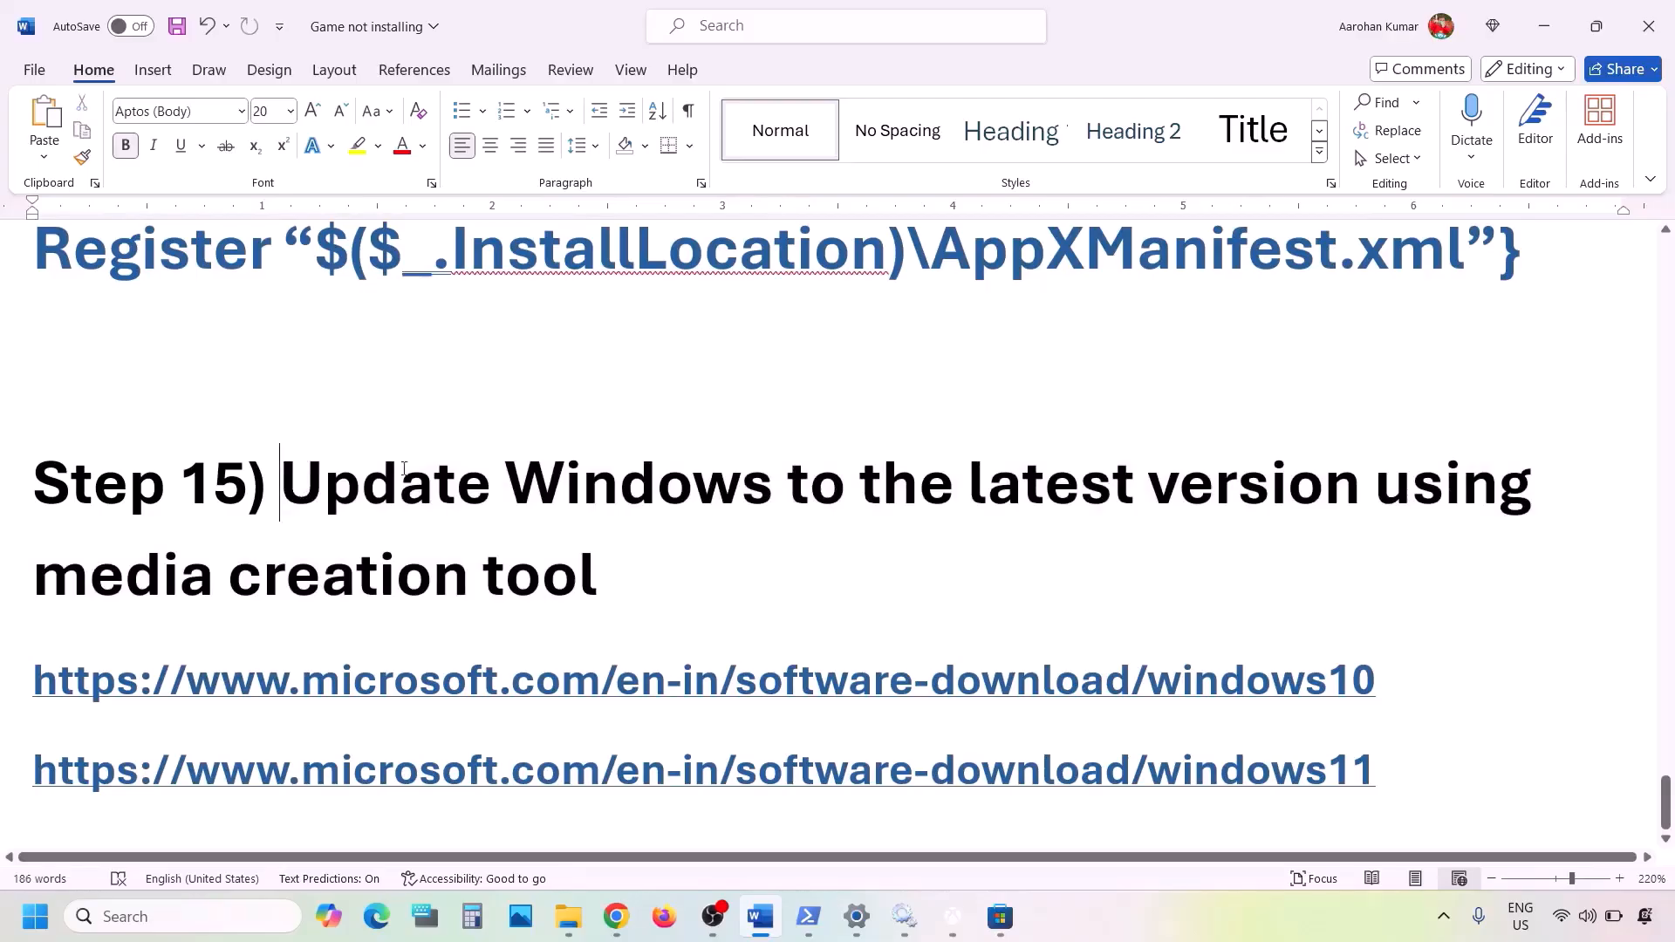
pyautogui.moveTo(295, 486); pyautogui.dragTo(673, 553)
pyautogui.click(1201, 903)
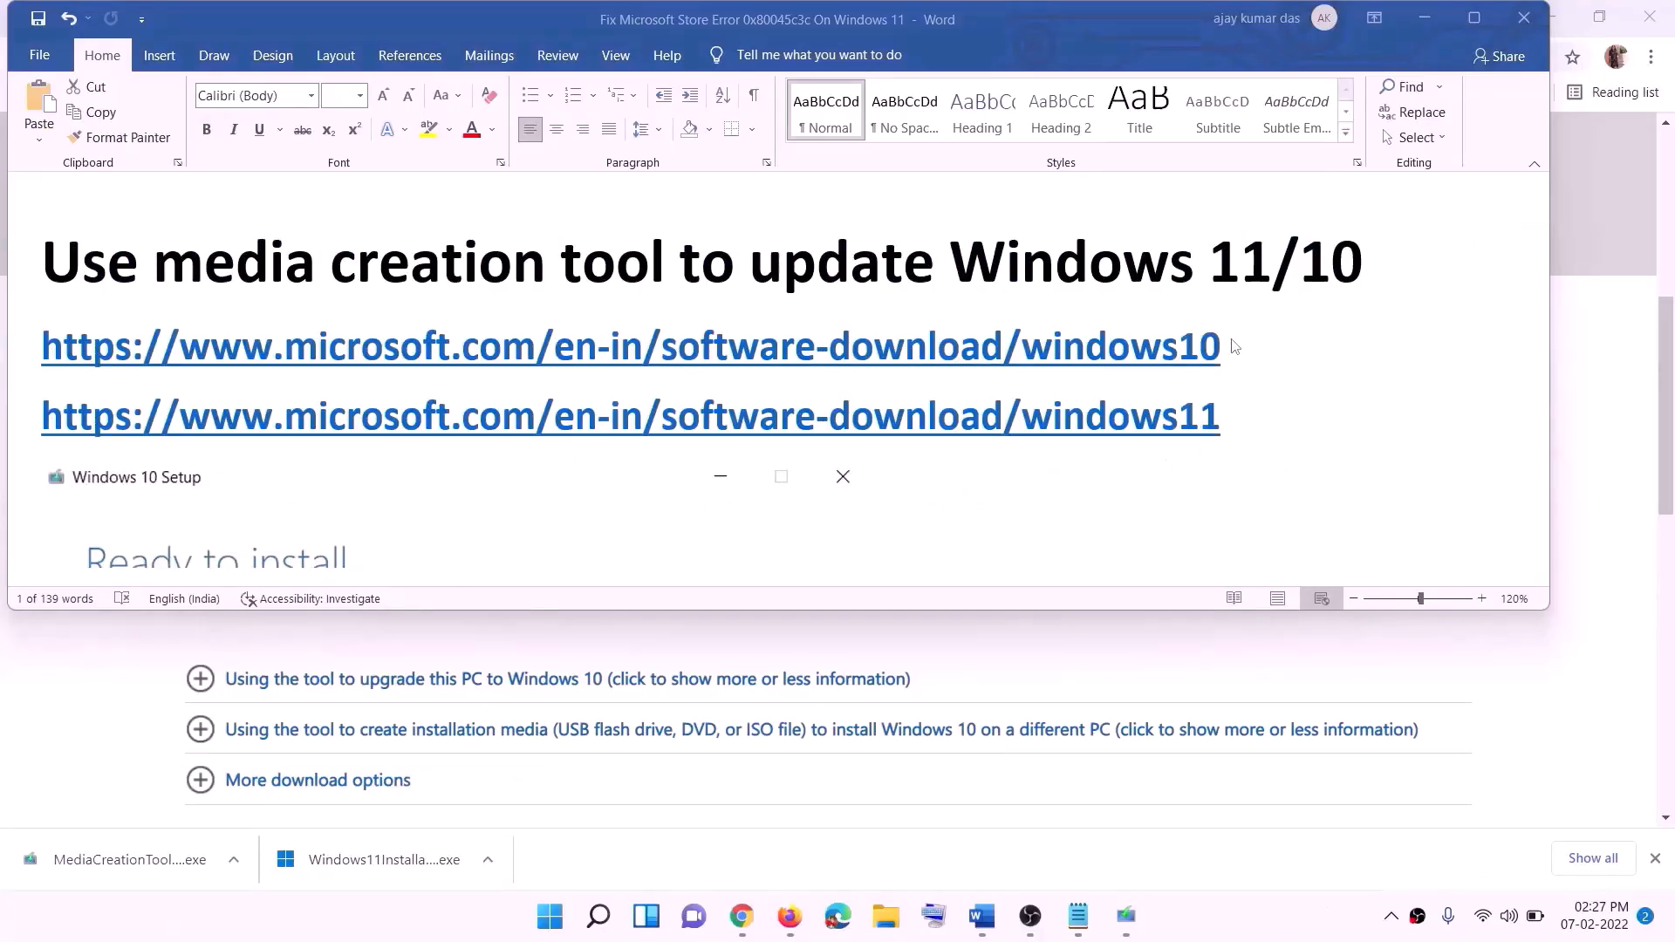
# - Highlight the windows10 and windows11 download link lines, then minimise Word to show the download page
pyautogui.click(1234, 346)
pyautogui.tripleClick(1237, 347)
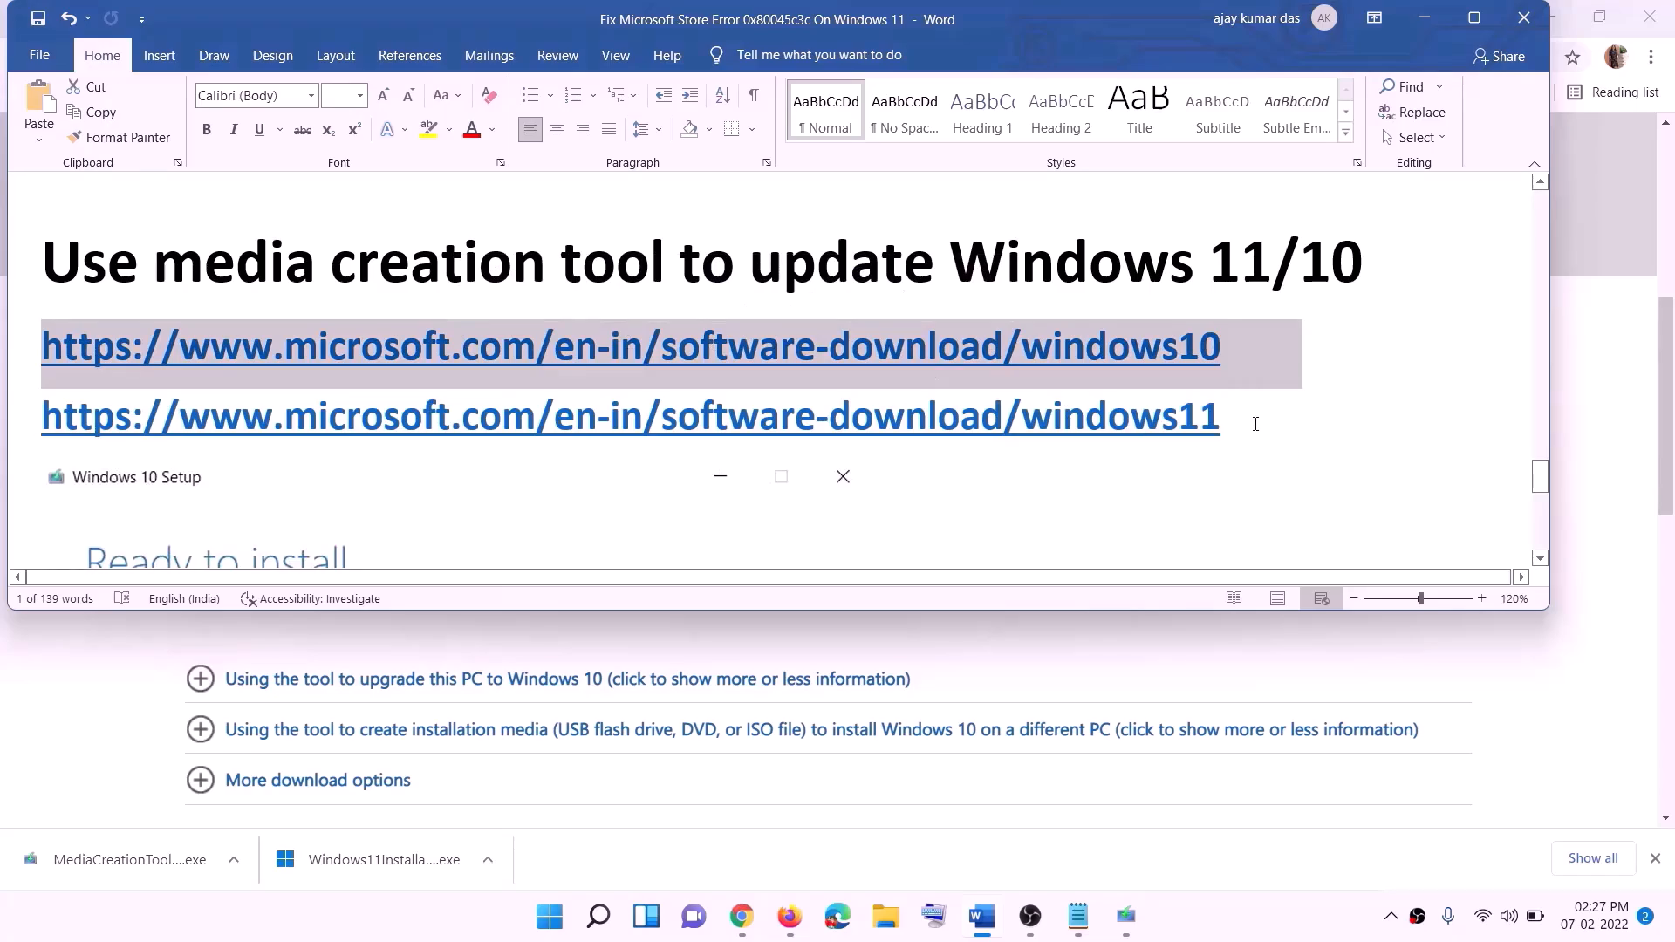
pyautogui.moveTo(1126, 418); pyautogui.dragTo(253, 420)
pyautogui.click(1425, 19)
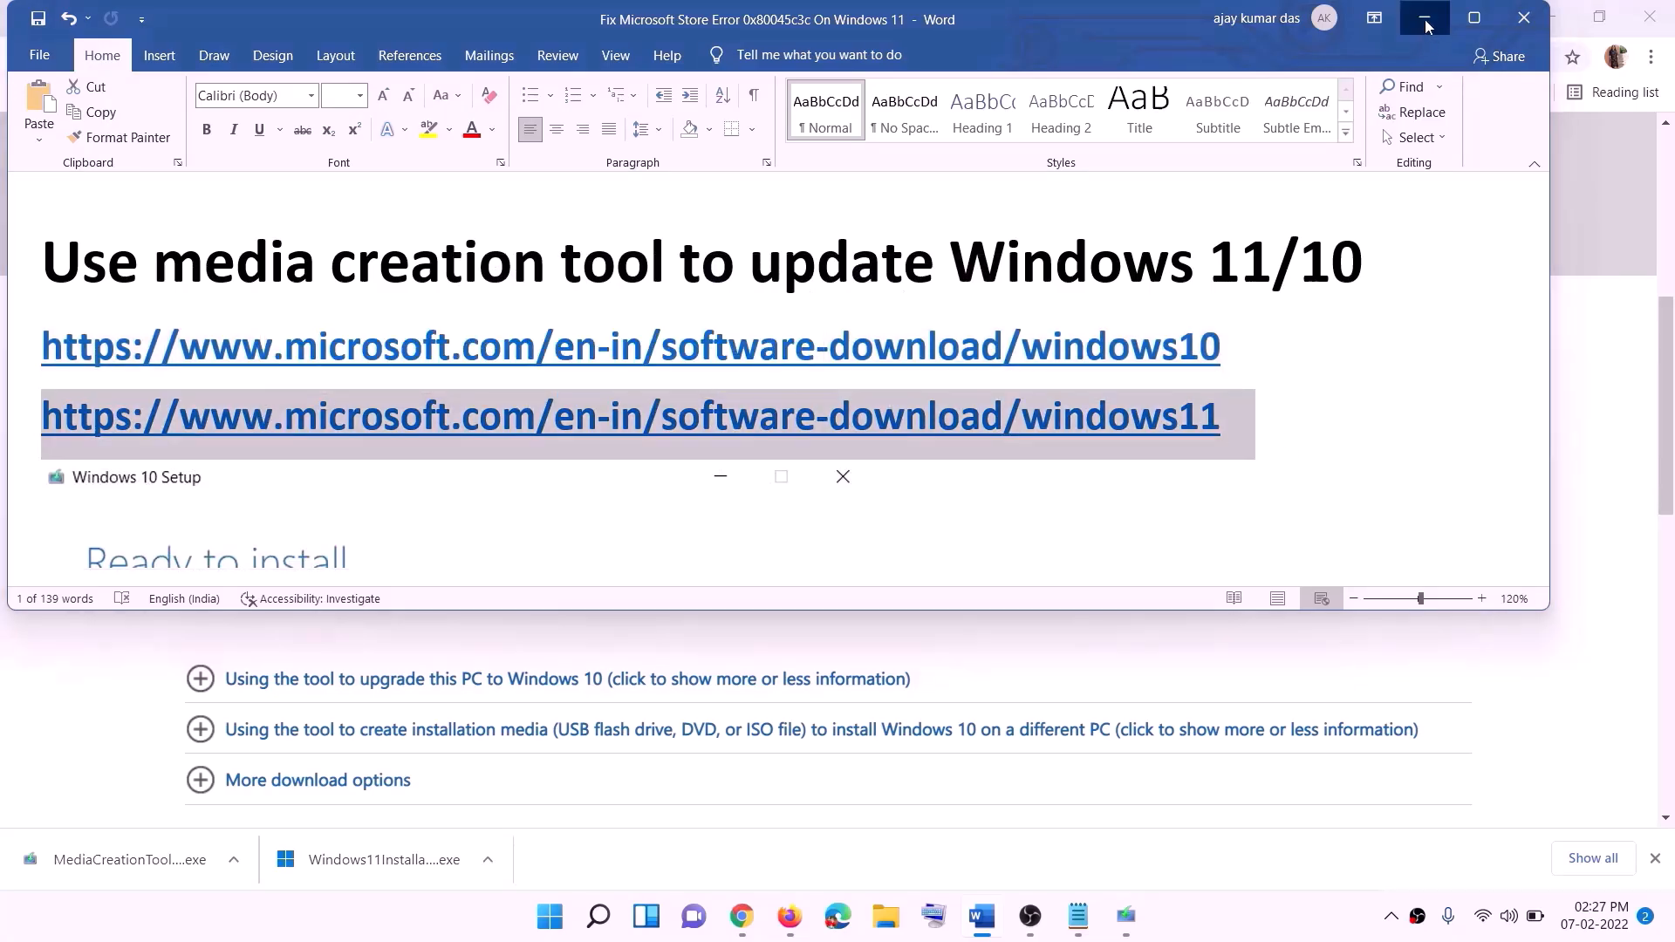
pyautogui.scroll(6, 720, 370)
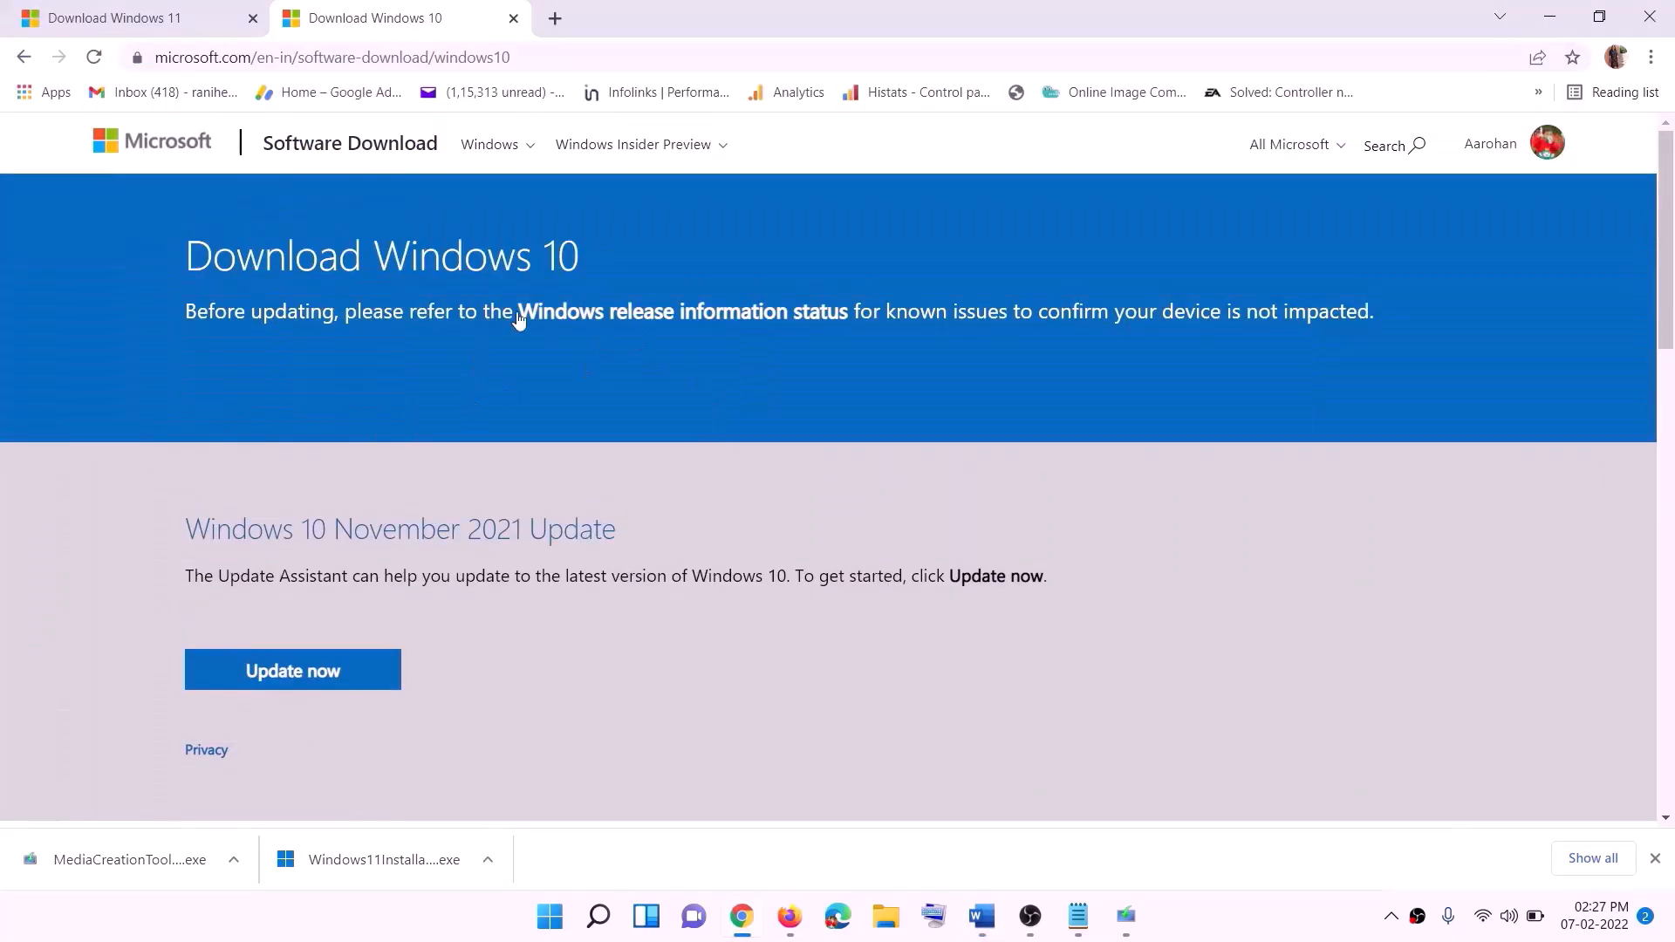
# - Run the downloaded media creation tool, accept its license and choose Upgrade this PC now
pyautogui.scroll(-5, 518, 318)
pyautogui.moveTo(199, 524); pyautogui.dragTo(373, 526)
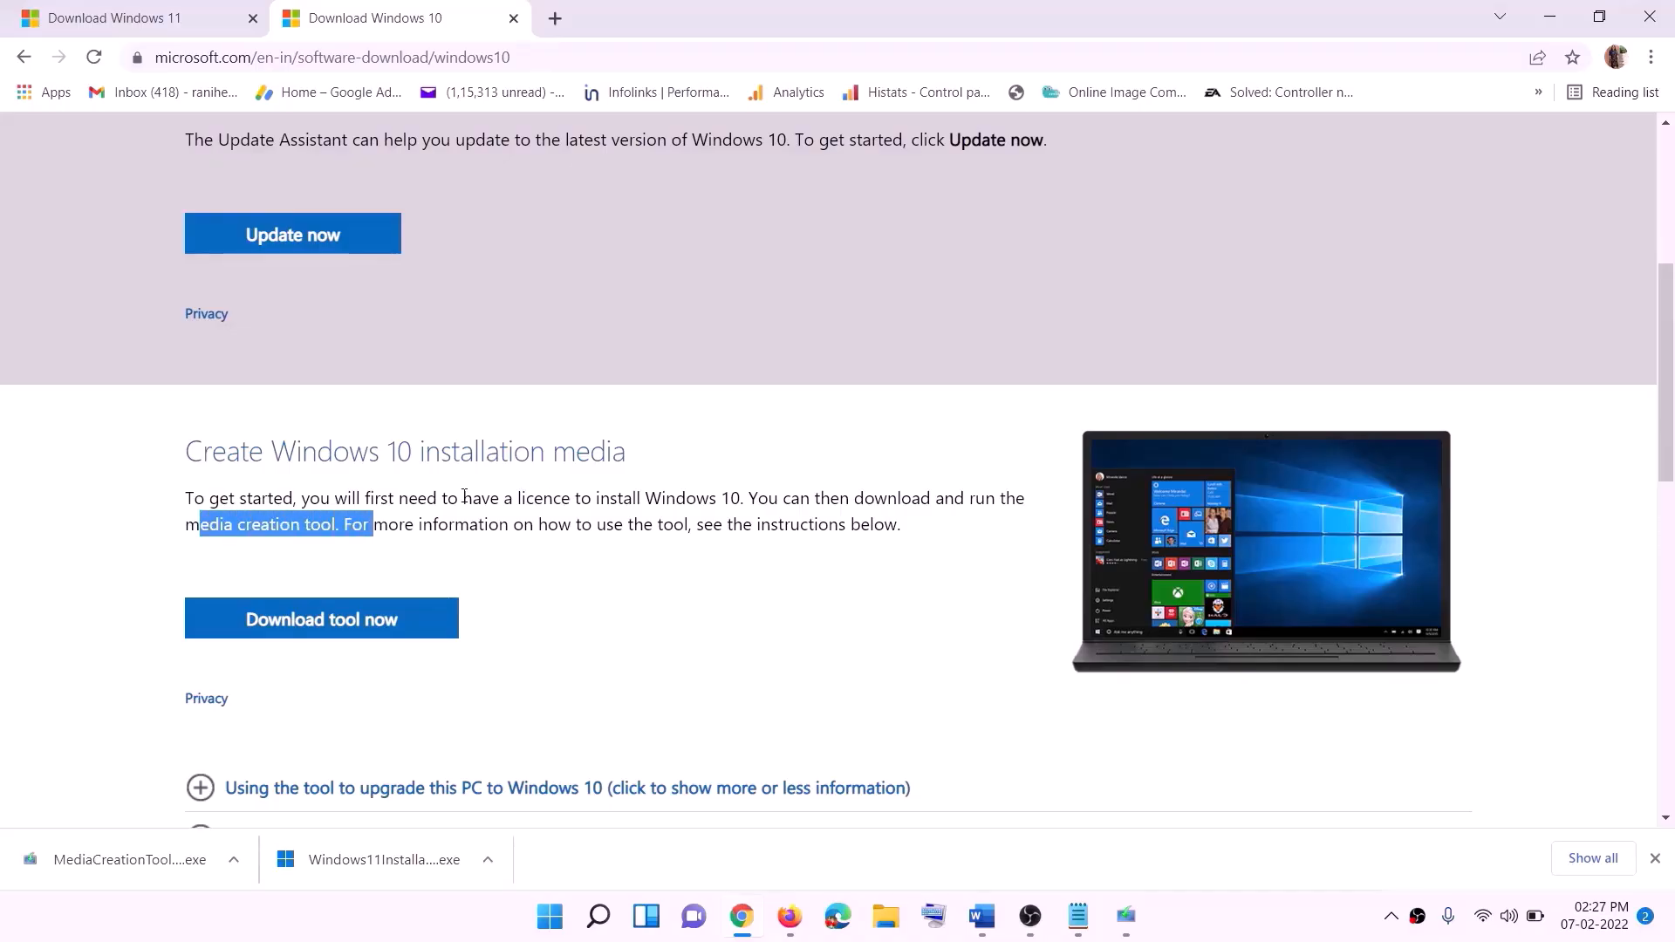
pyautogui.scroll(-2, 558, 484)
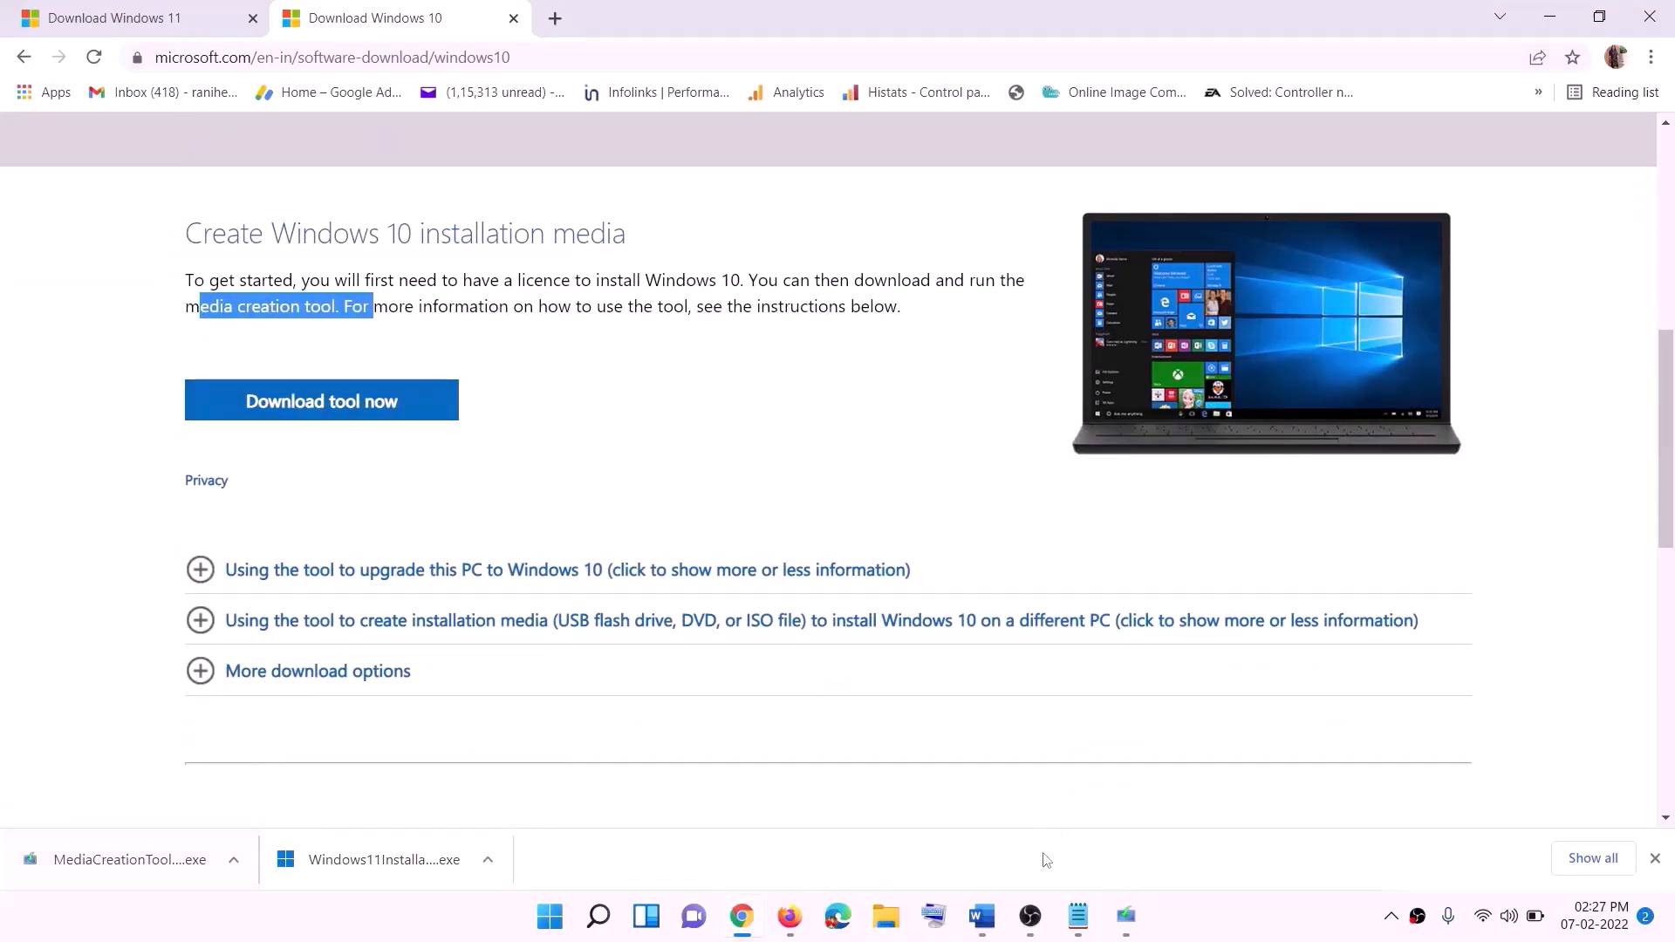
pyautogui.click(1143, 930)
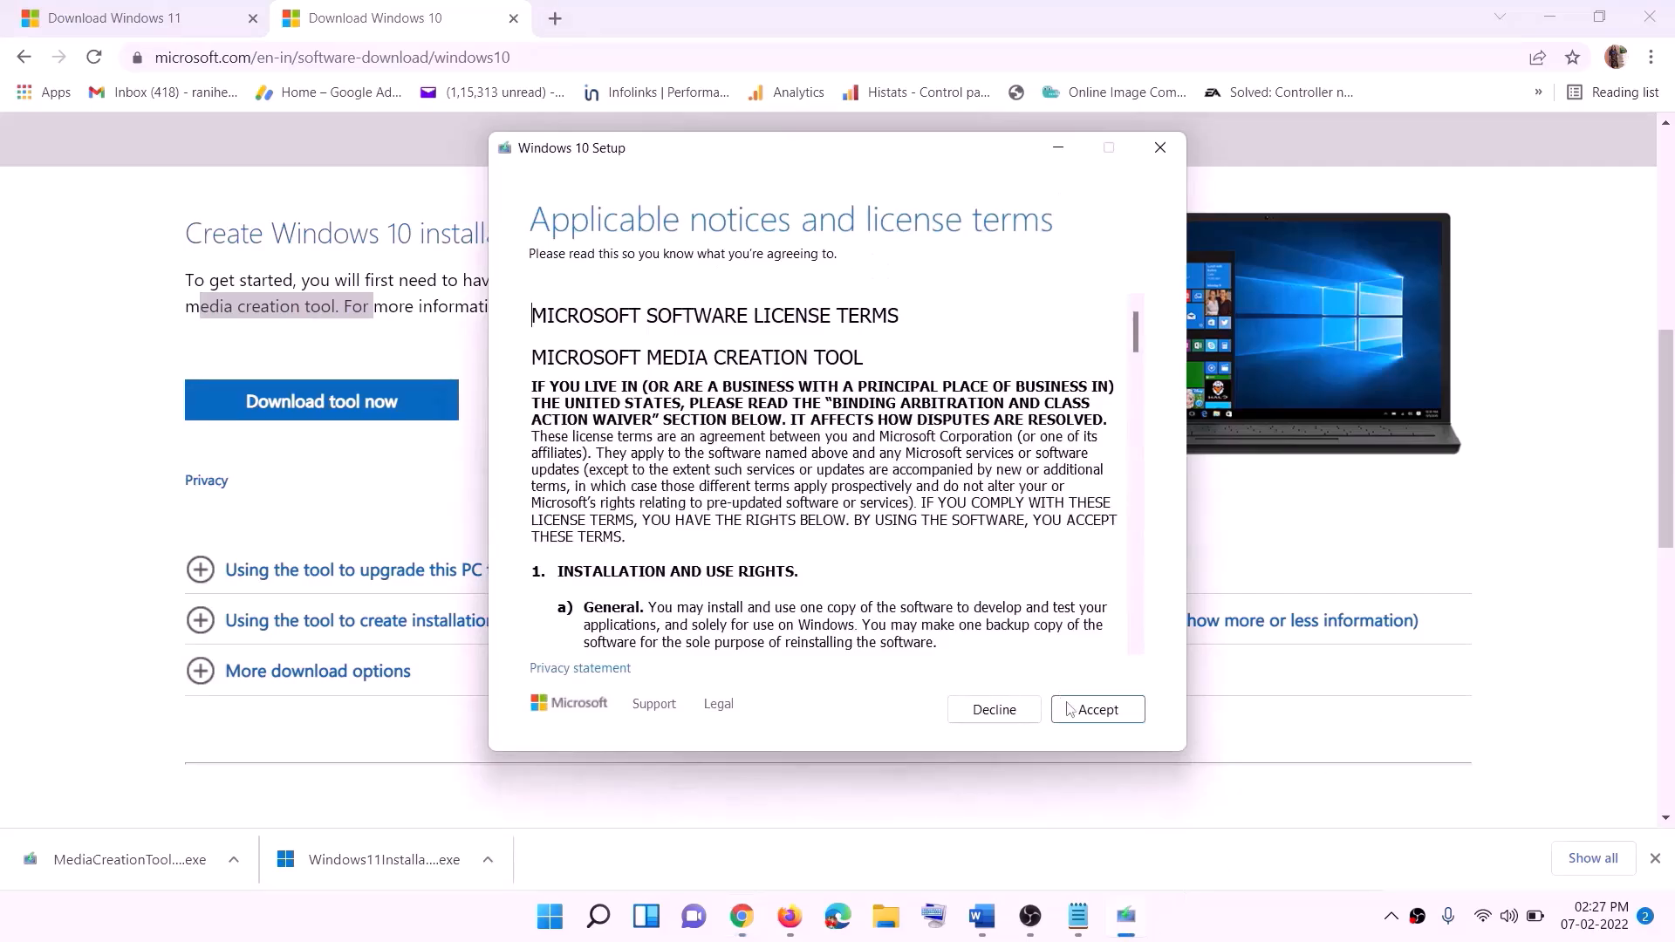
pyautogui.click(1091, 711)
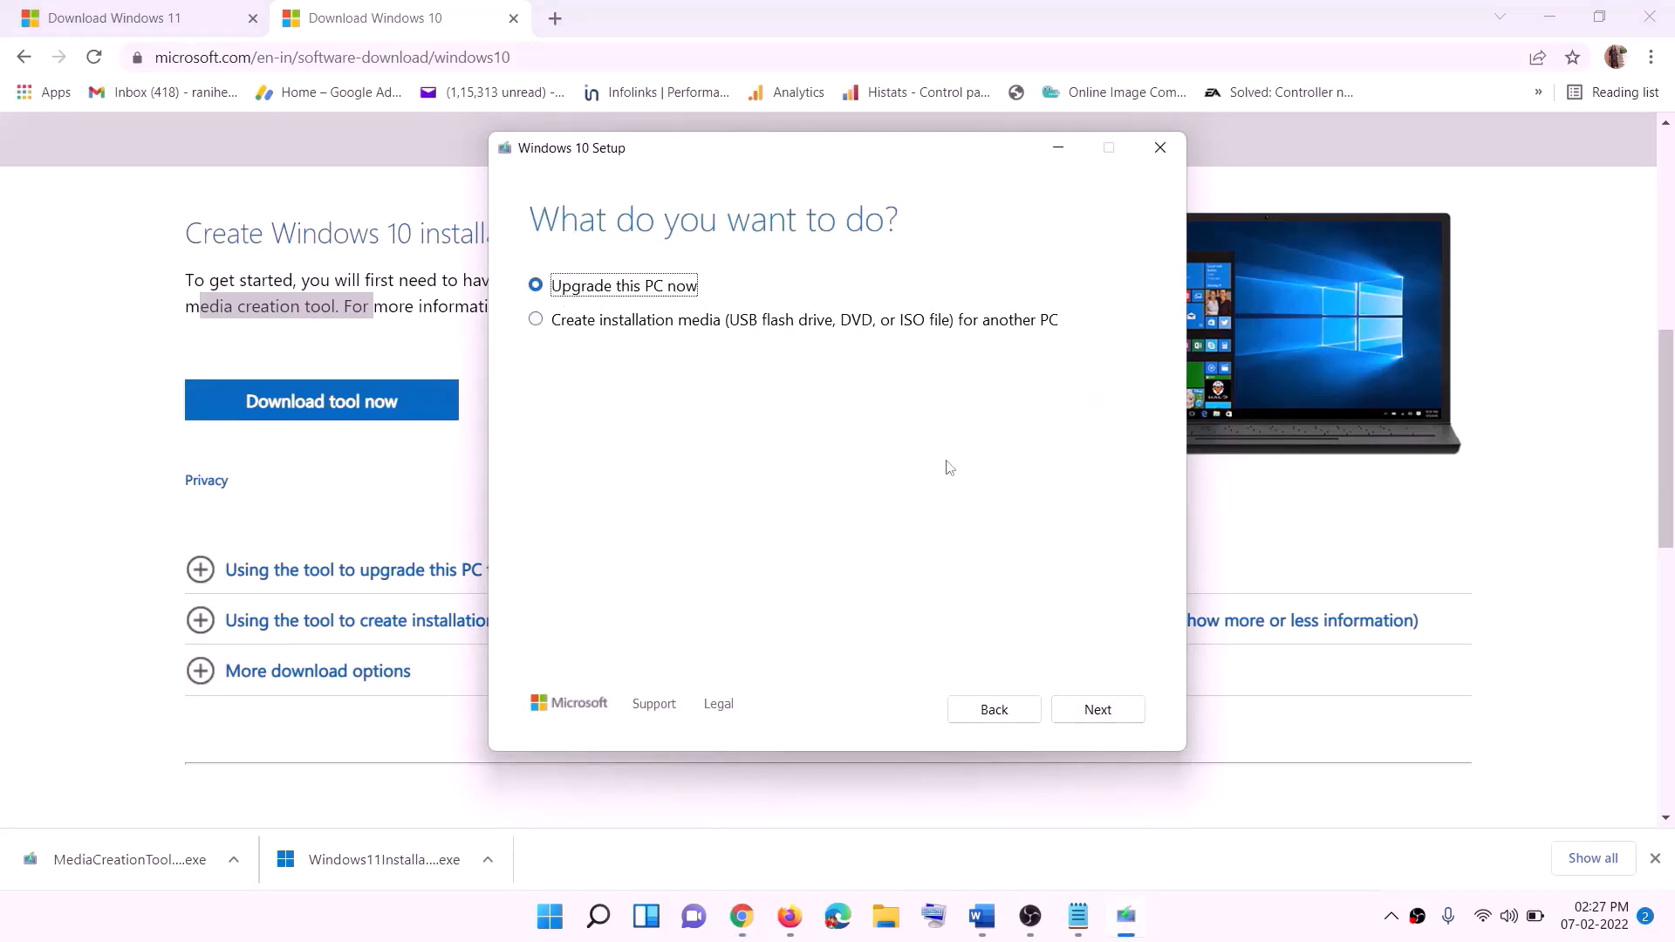
pyautogui.click(1096, 710)
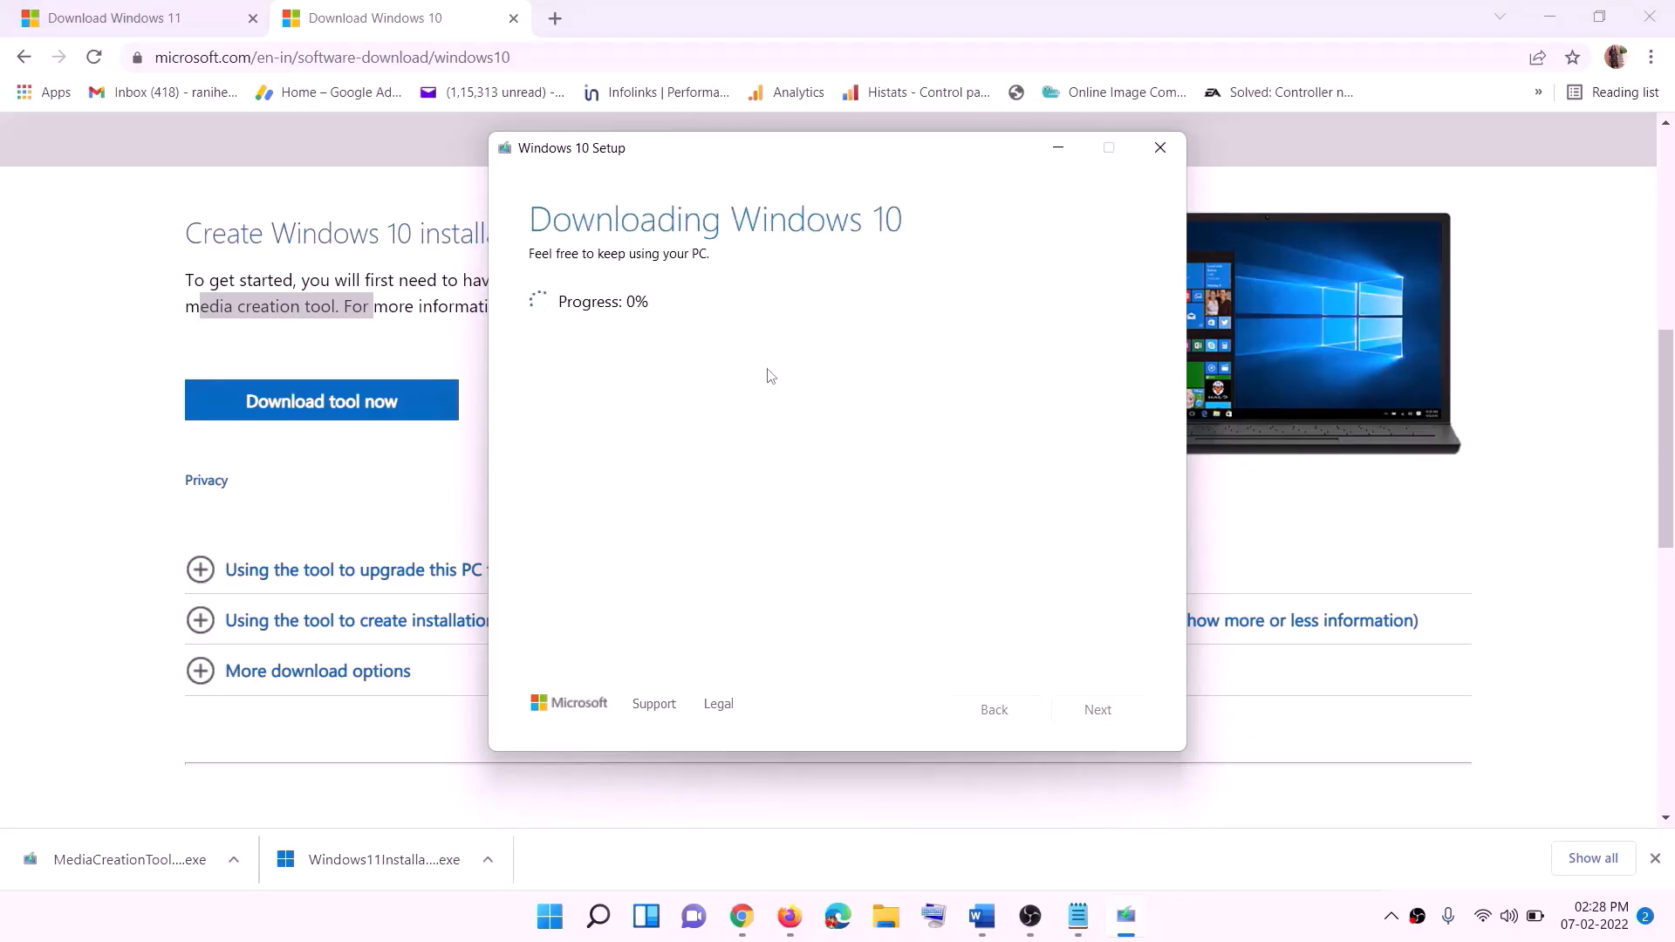
pyautogui.click(1237, 935)
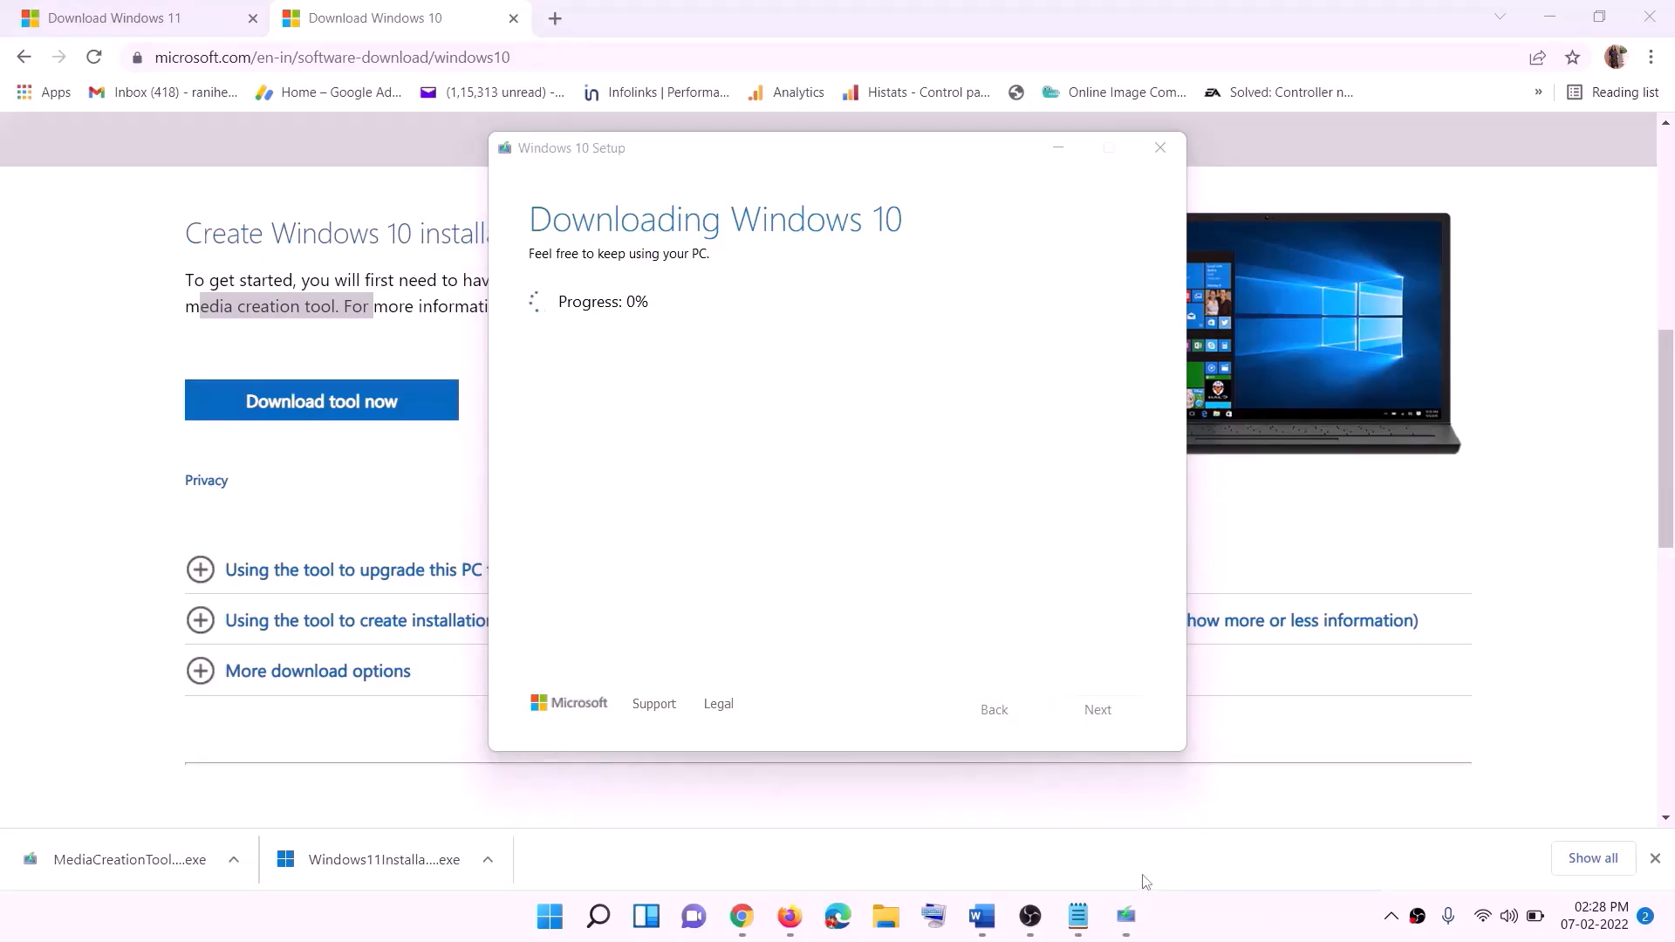
# - Review the maximised Word guide's Ready to install screenshot, then return to Chrome's Download Windows 11 page
pyautogui.click(992, 932)
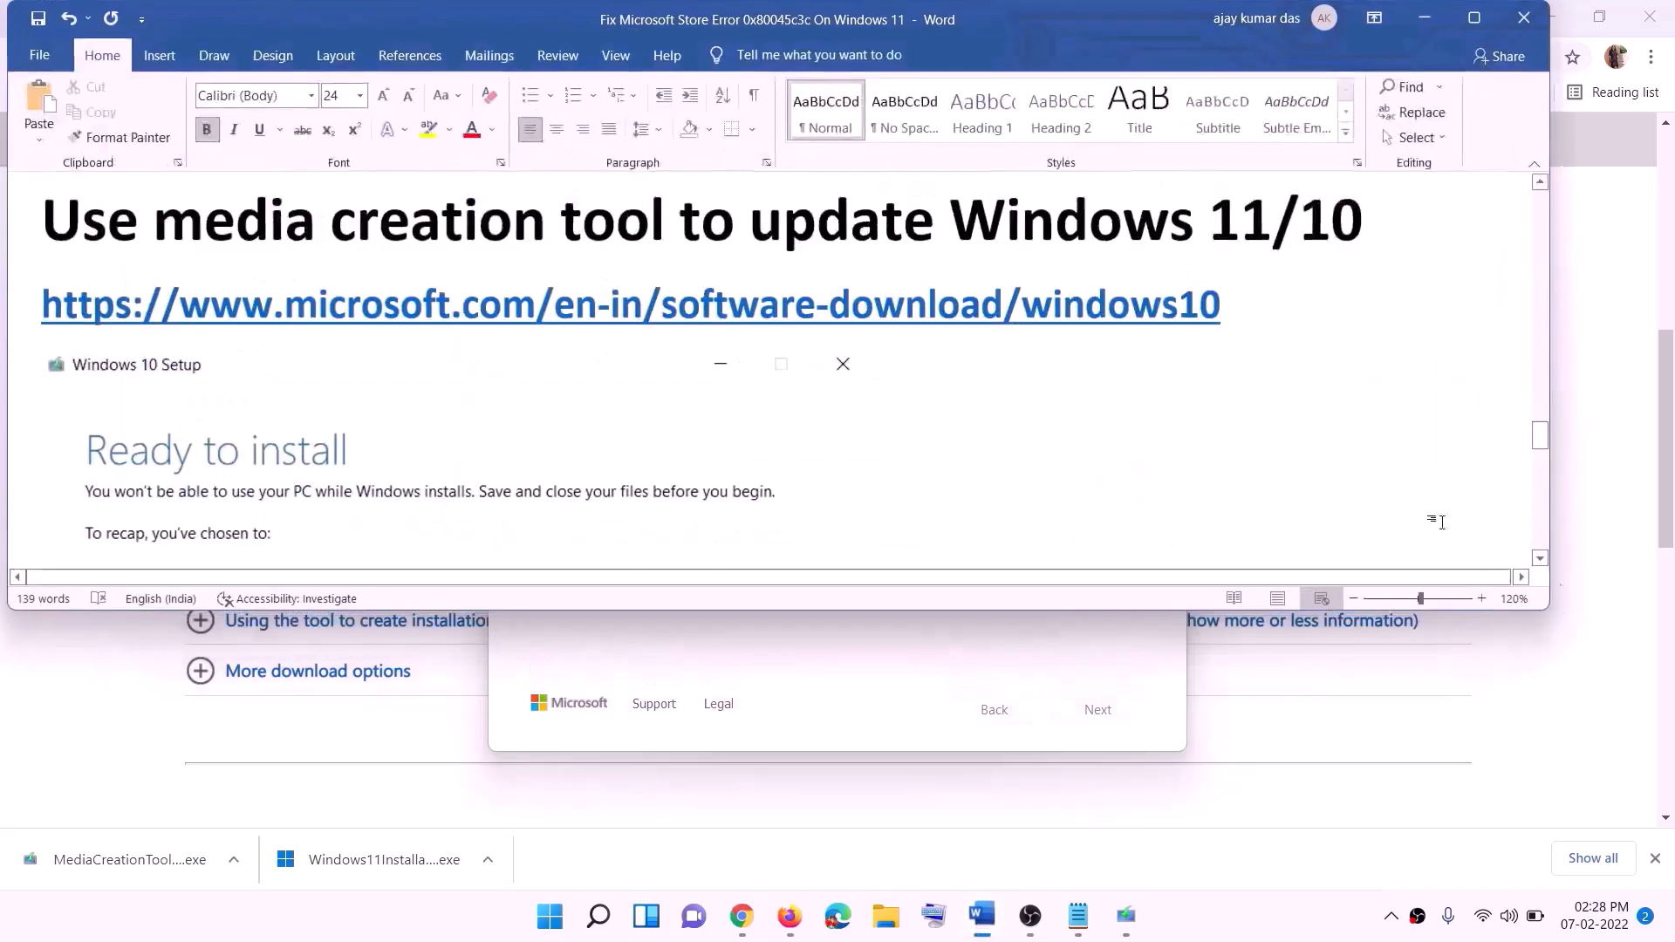
pyautogui.scroll(-1, 179, 428)
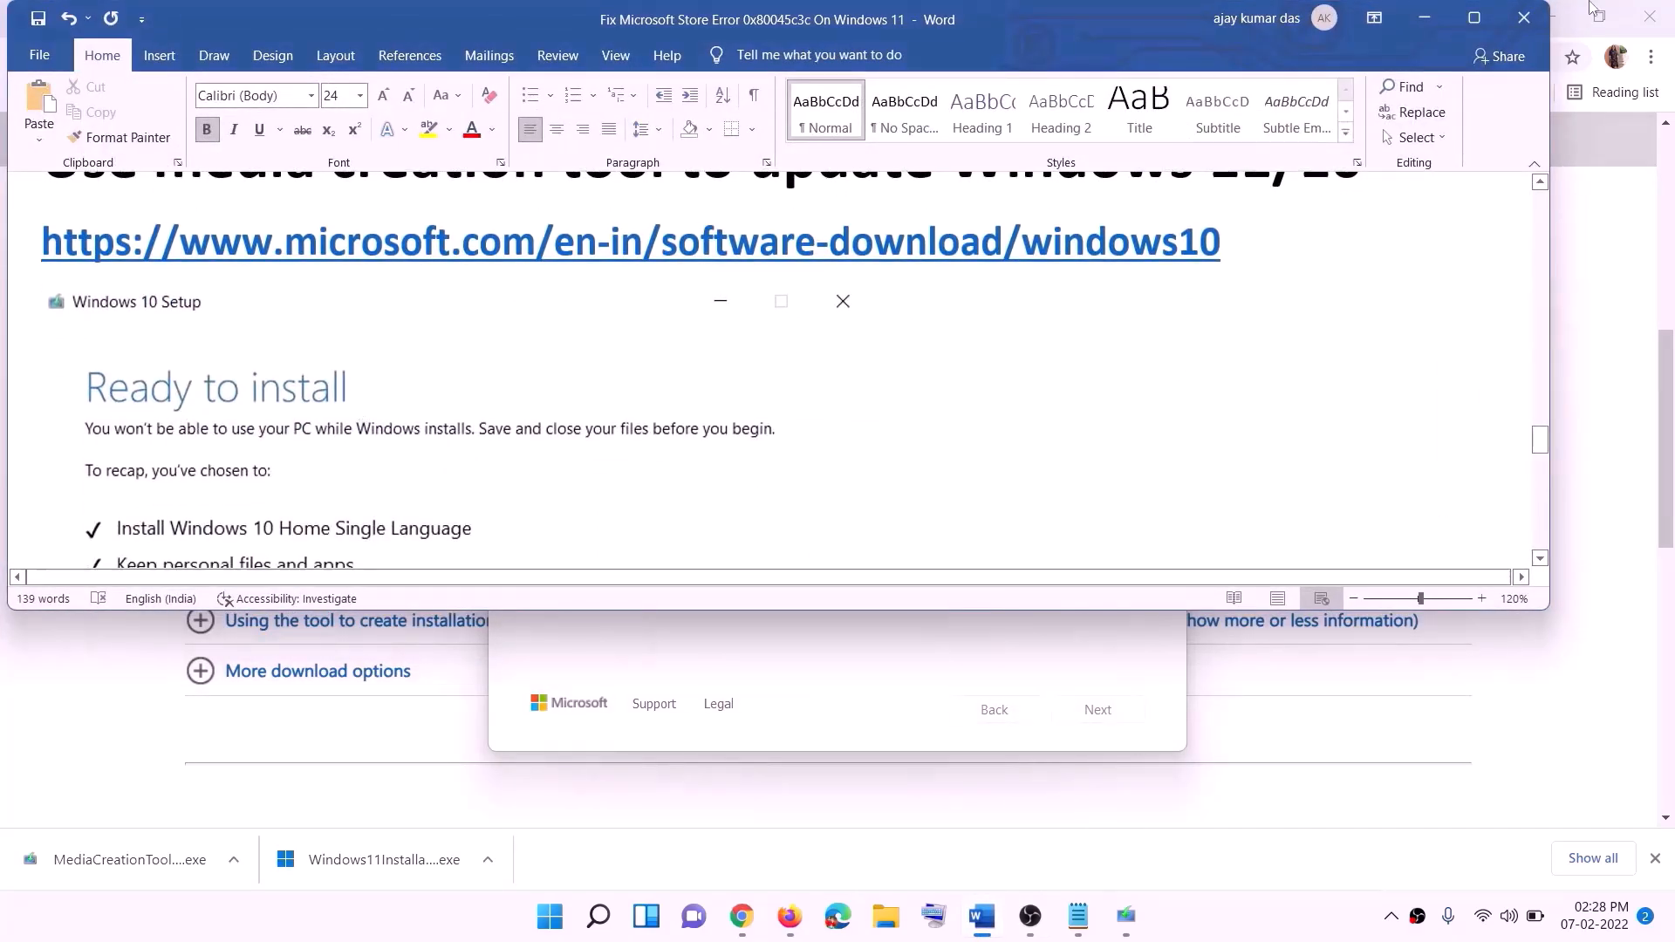
pyautogui.click(1477, 19)
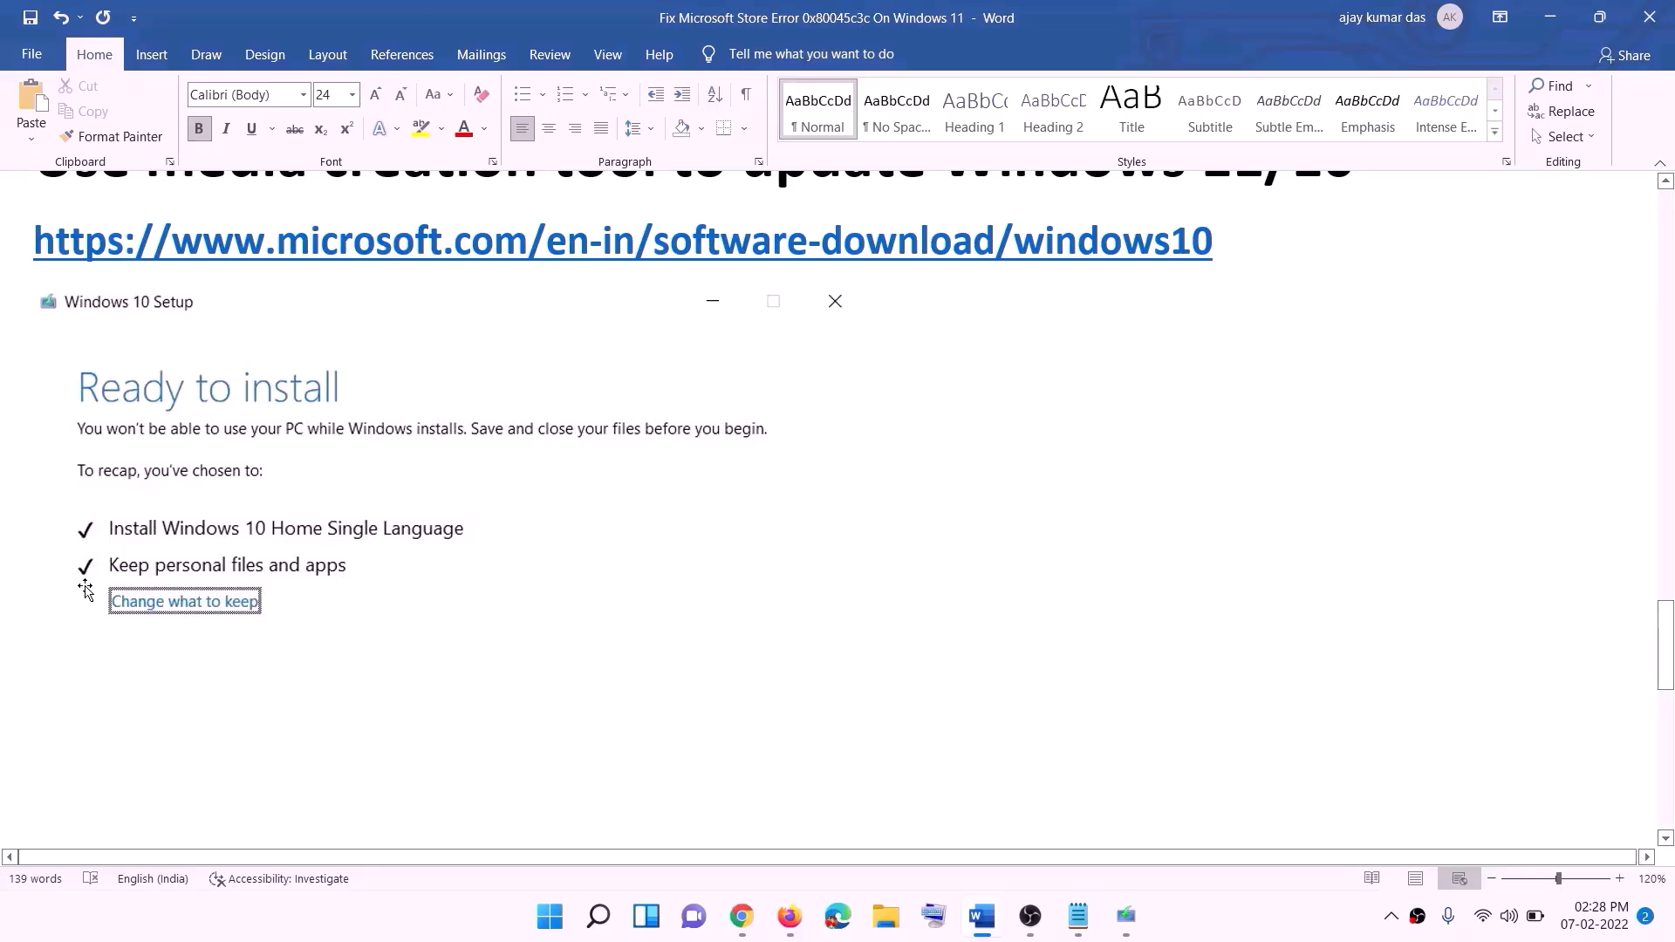
pyautogui.scroll(-3, 861, 605)
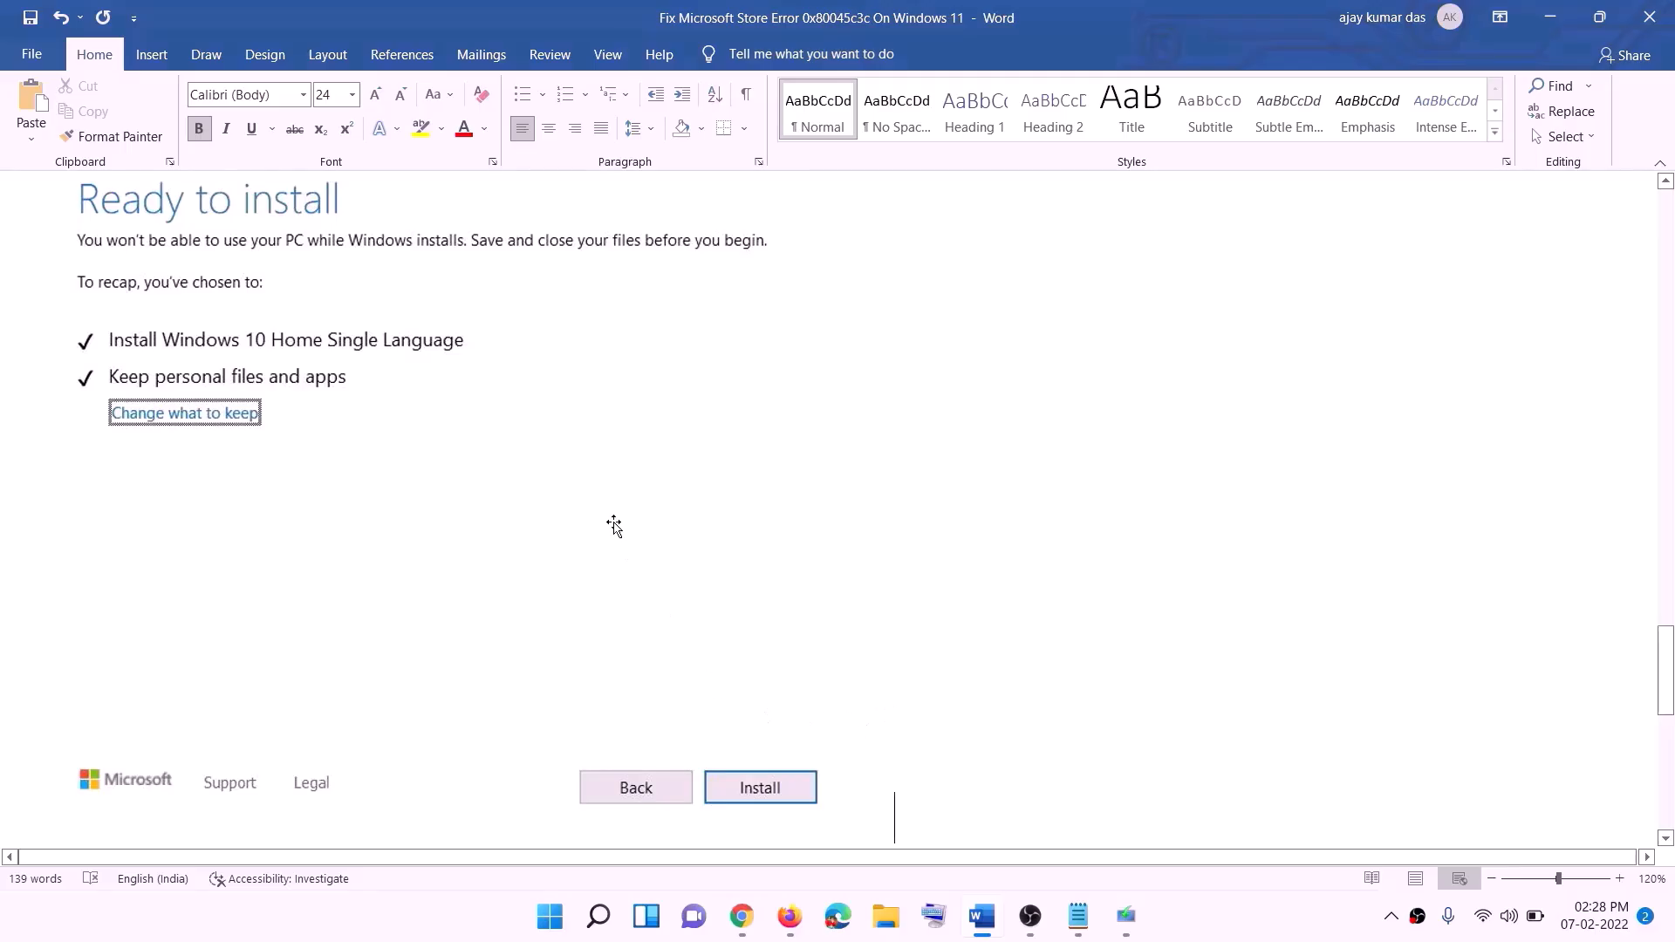
pyautogui.scroll(1, 678, 543)
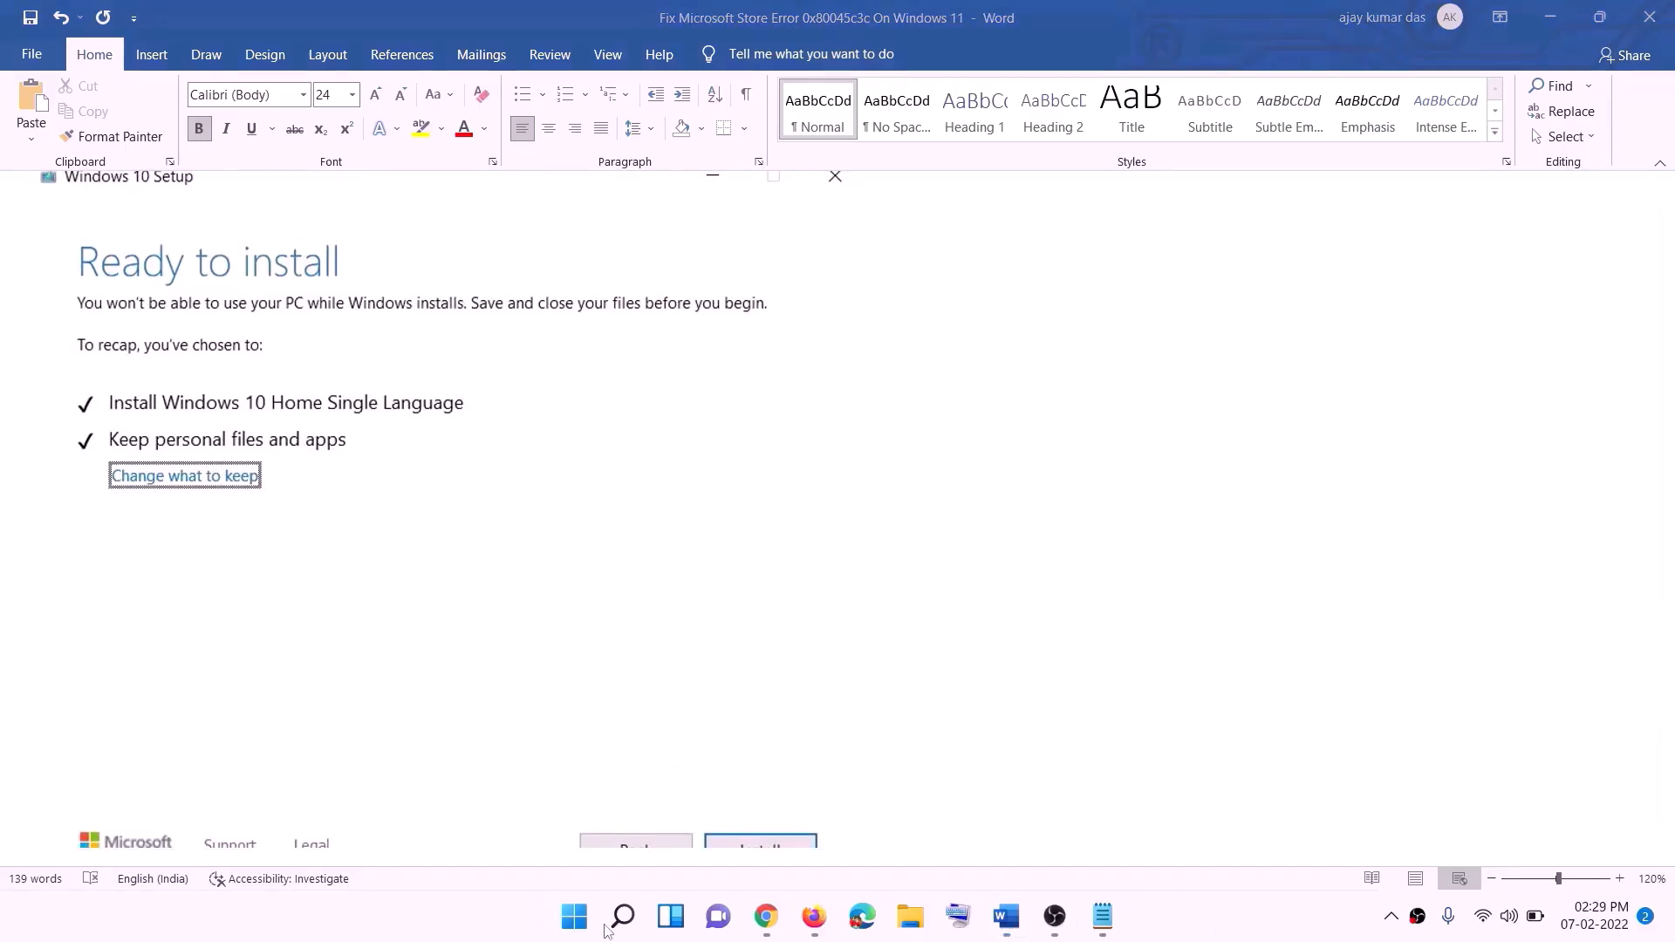
pyautogui.click(777, 920)
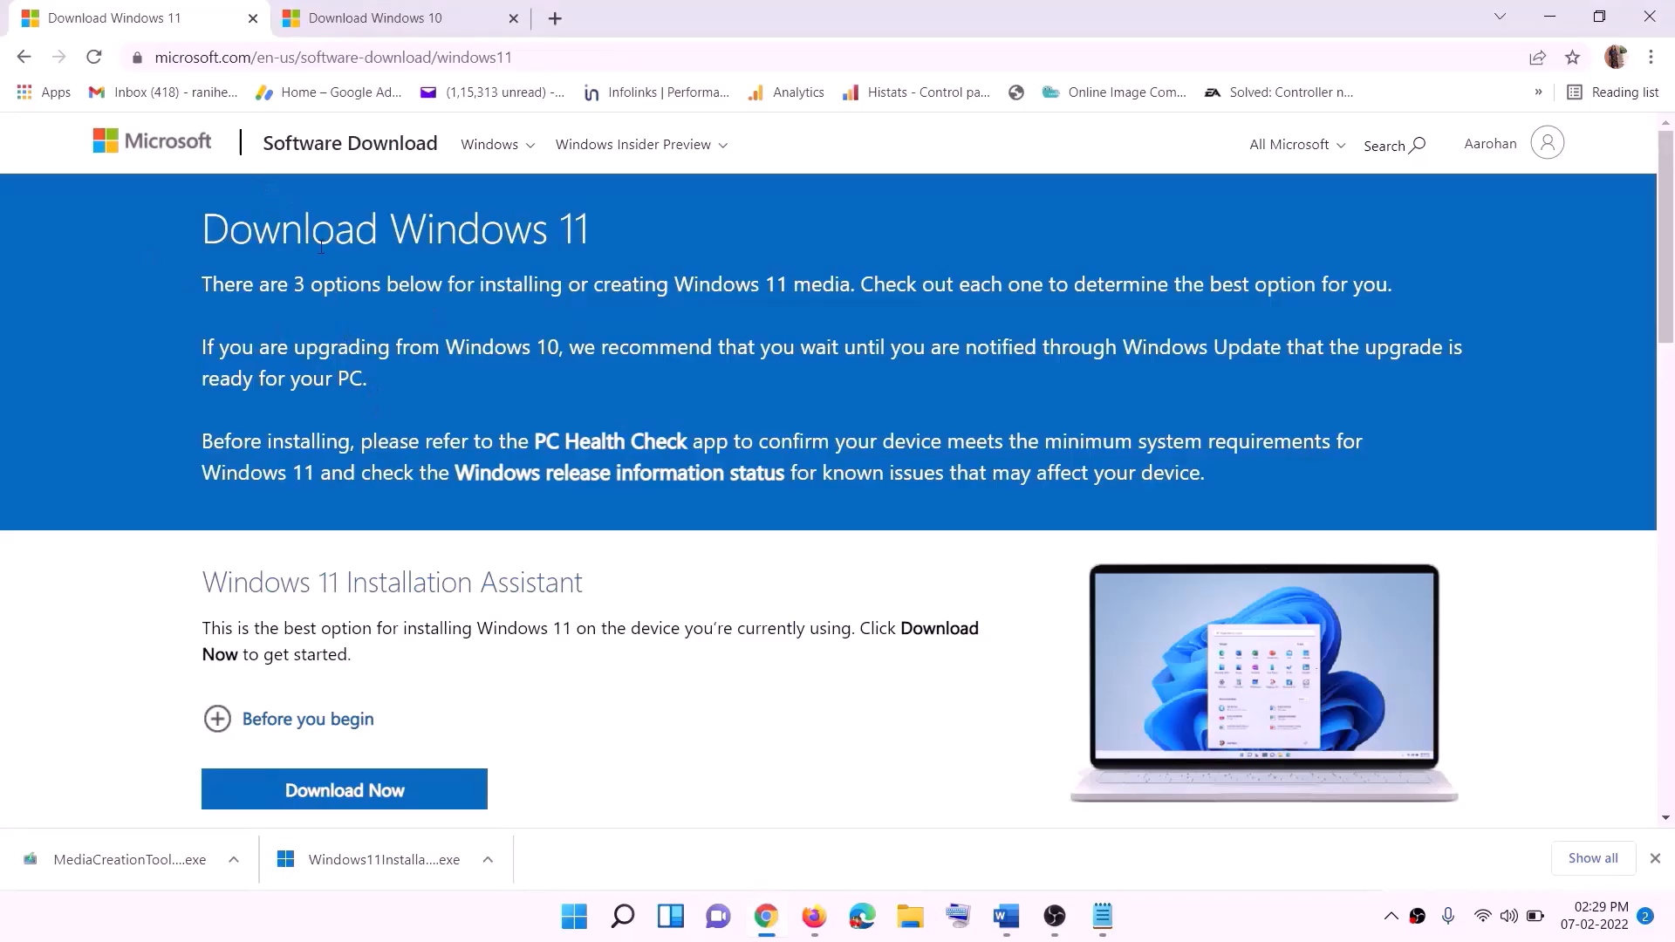
# - Download the Windows 11 media creation tool with Download Now and run it, approving the UAC prompt
pyautogui.scroll(-5, 541, 574)
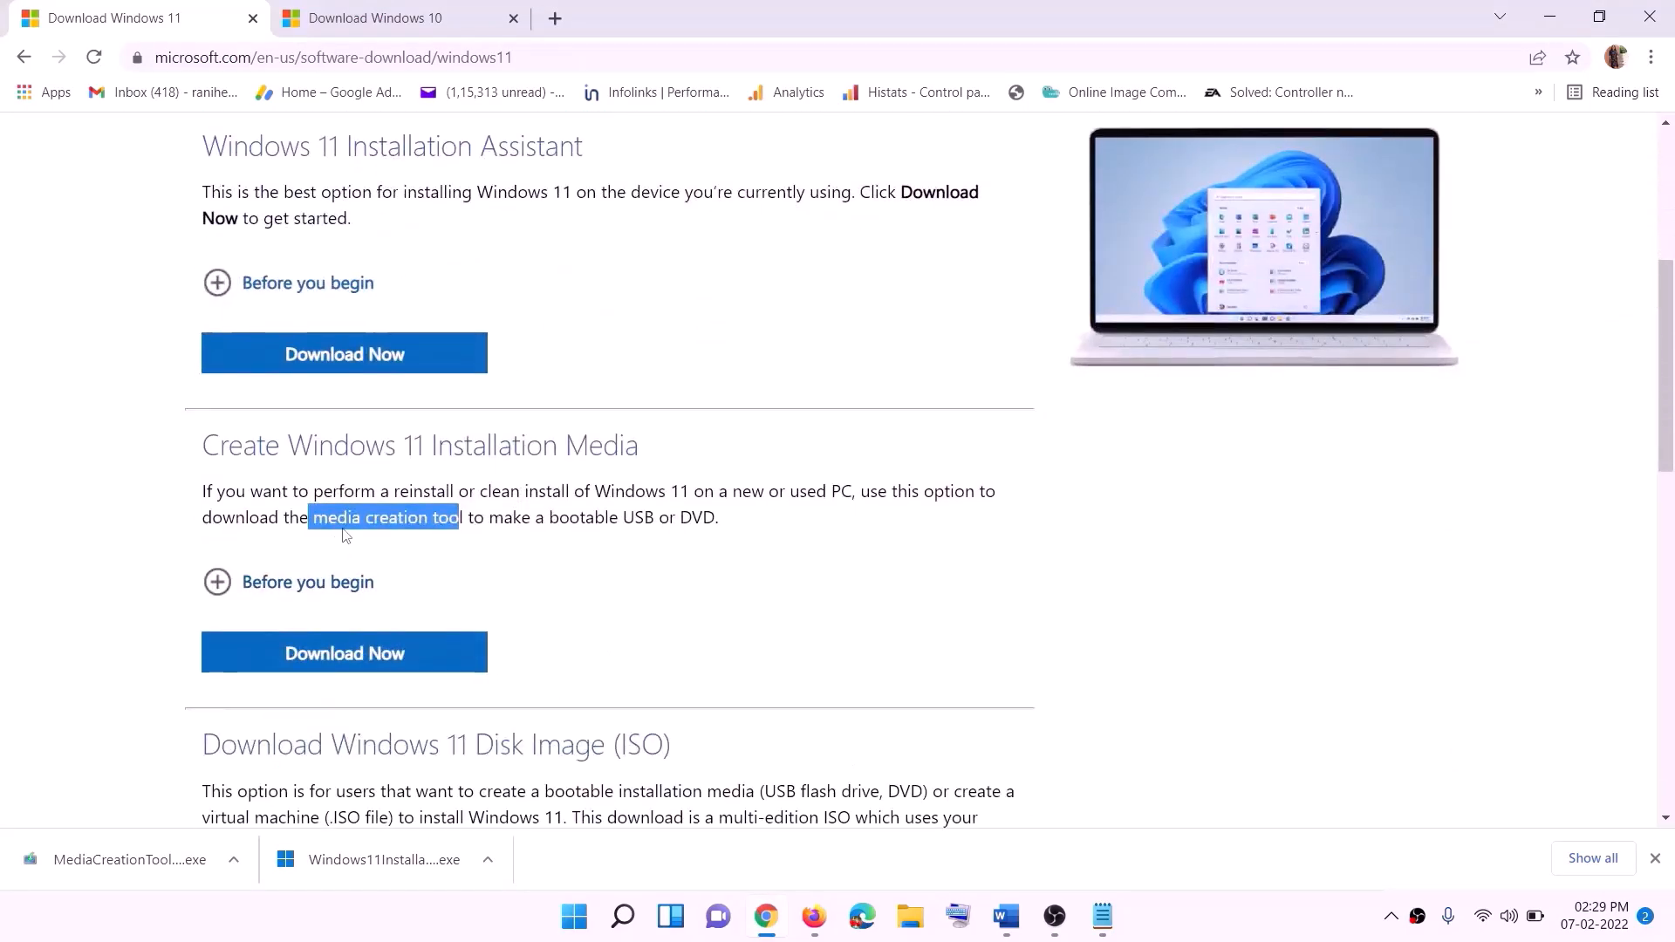
pyautogui.click(319, 517)
pyautogui.moveTo(319, 517); pyautogui.dragTo(485, 519)
pyautogui.click(334, 661)
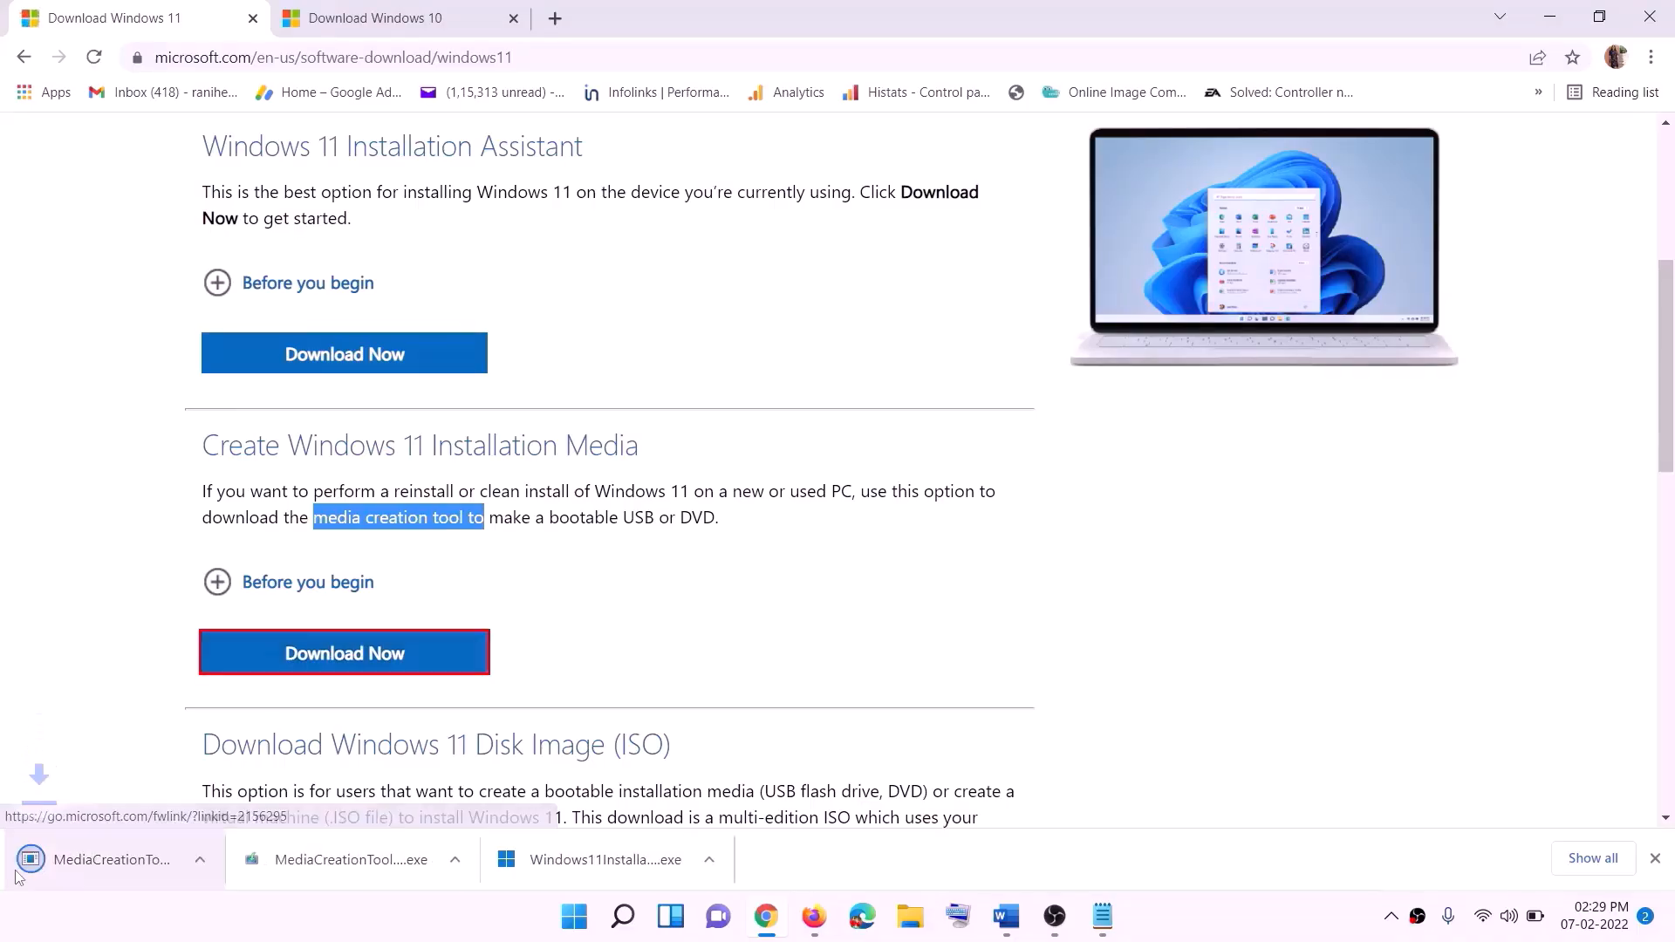
pyautogui.click(118, 864)
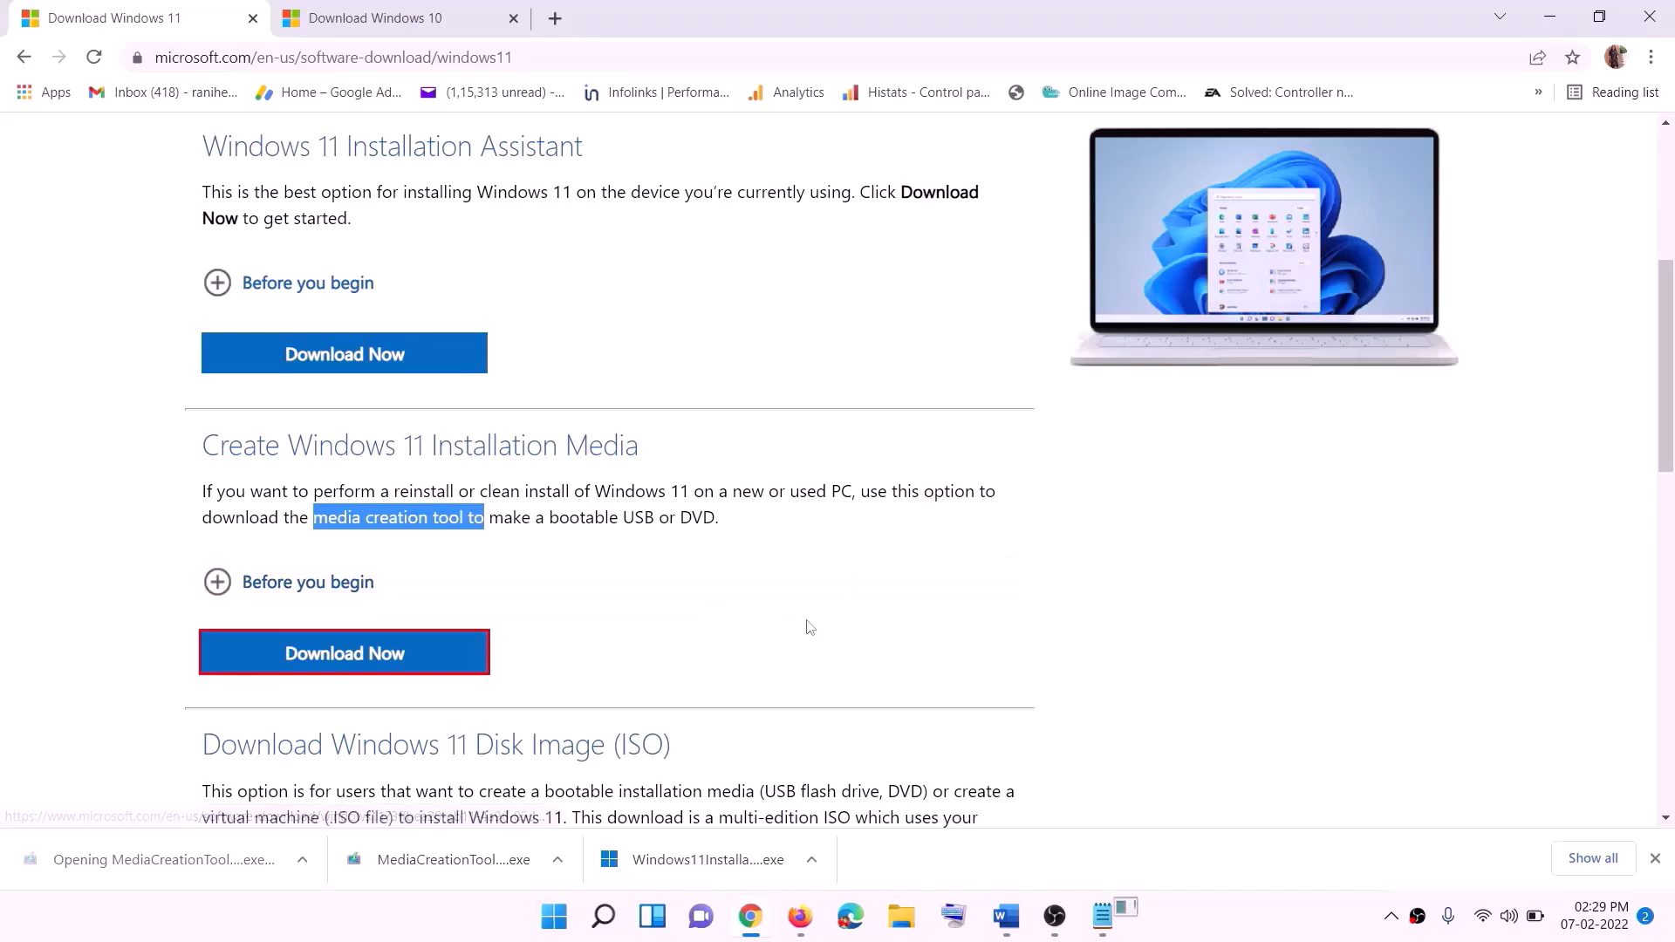
pyautogui.click(726, 635)
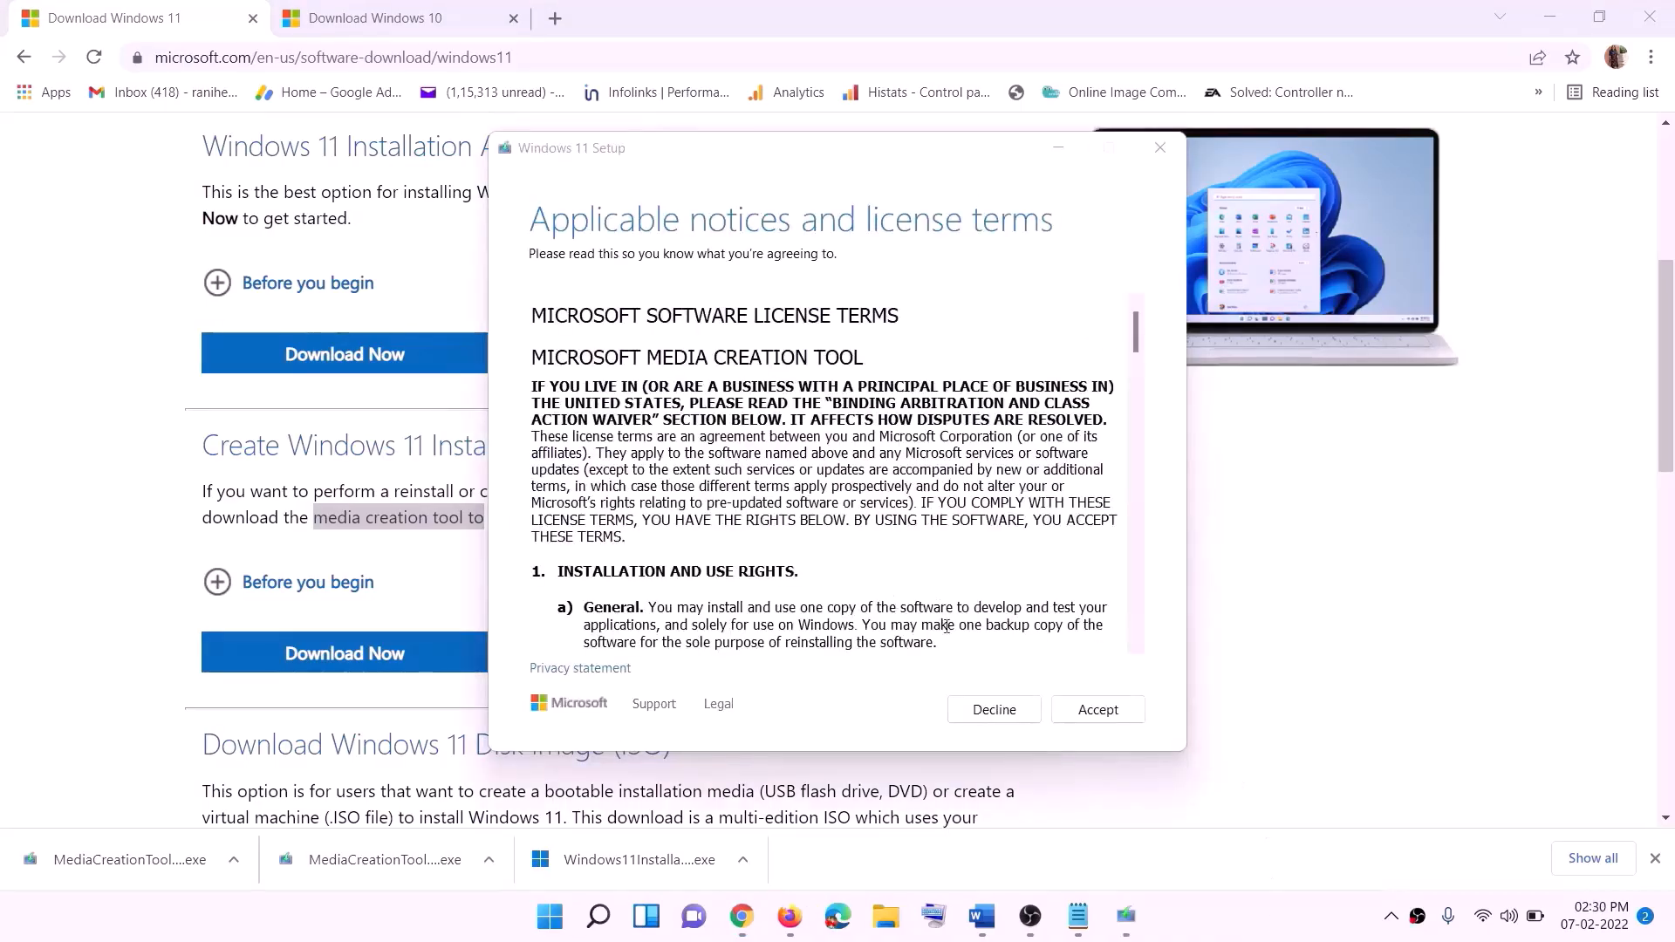
# - Accept the license, keep the recommended language and edition, and save an ISO file to the Desktop
pyautogui.click(1096, 710)
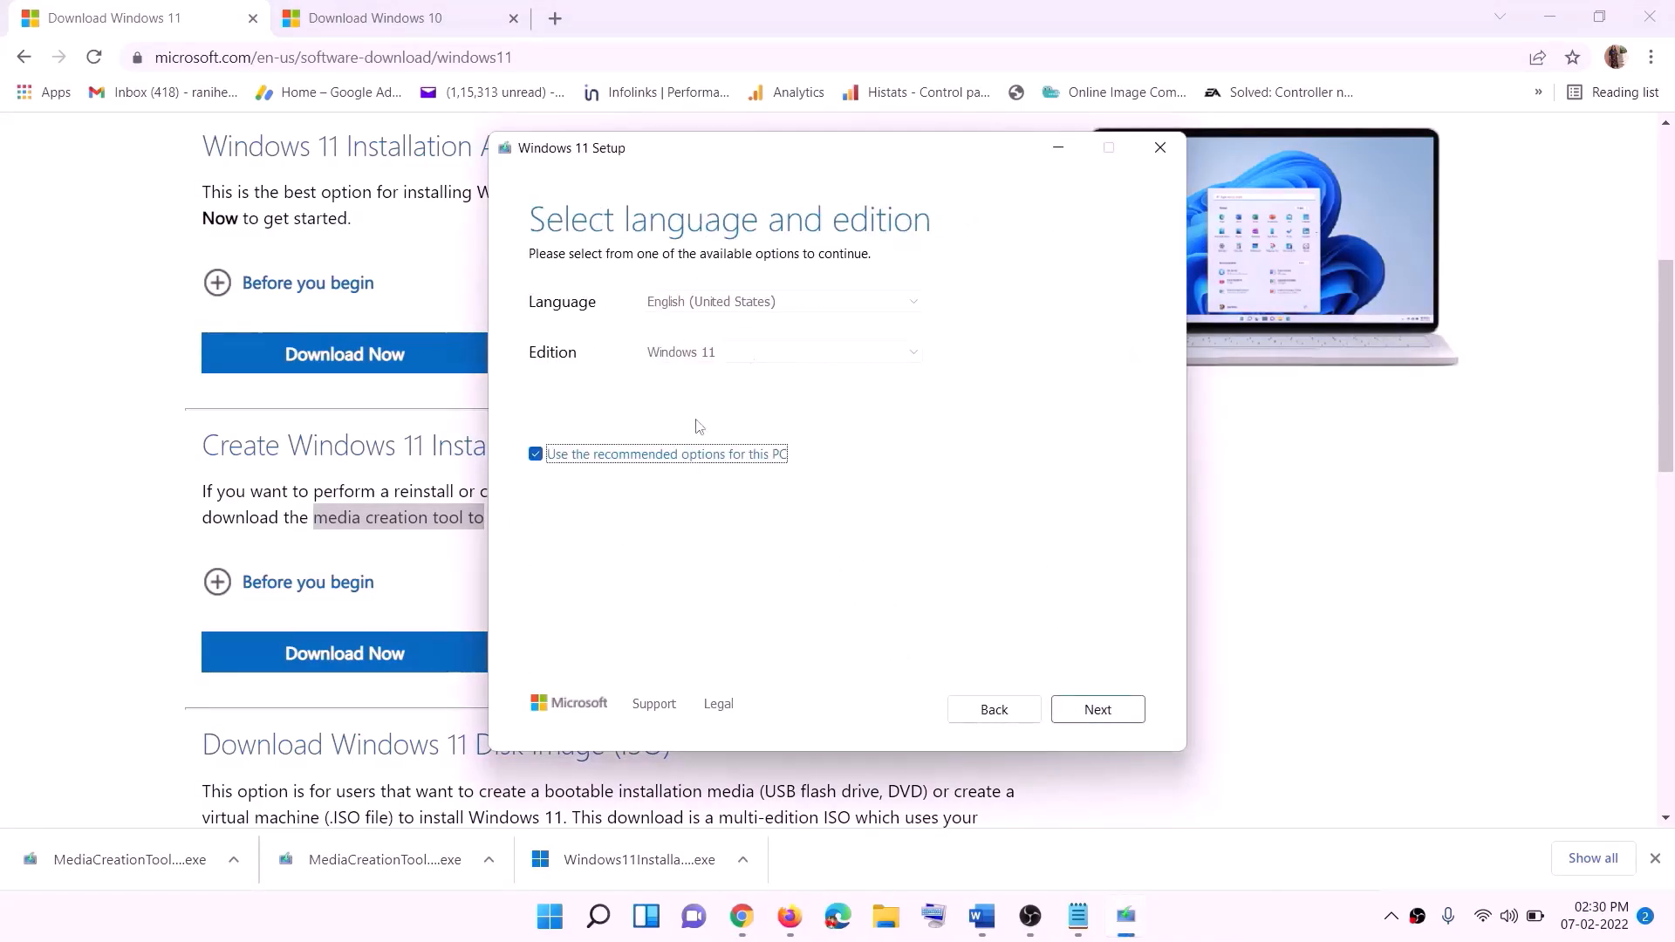
pyautogui.click(1086, 710)
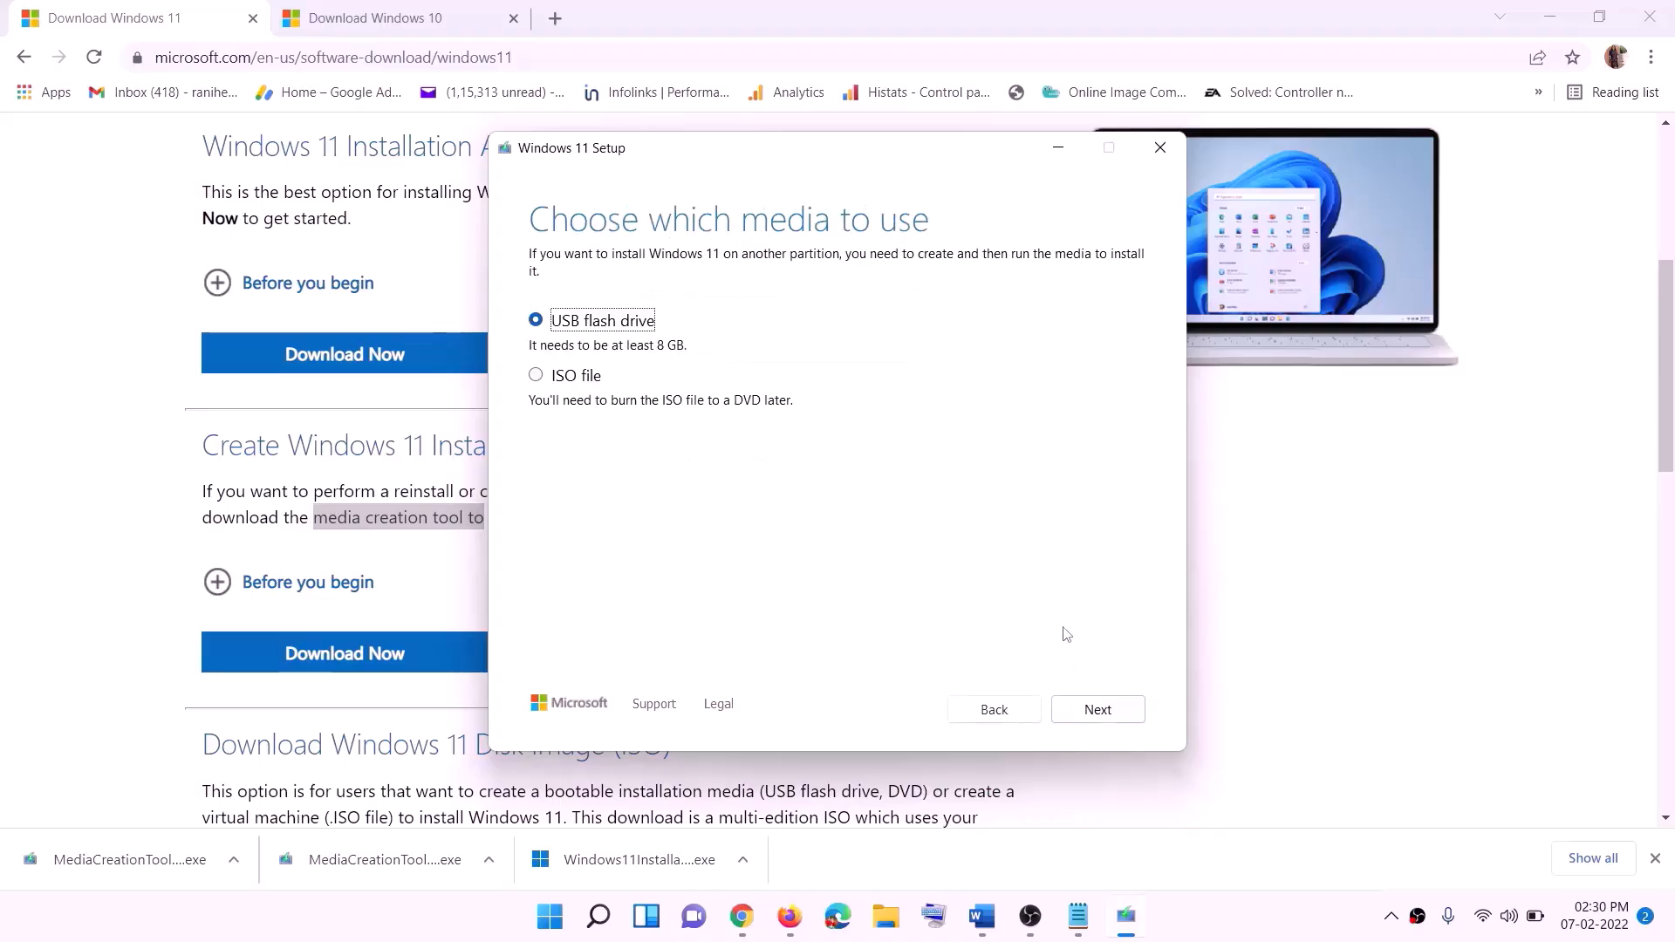
pyautogui.click(558, 377)
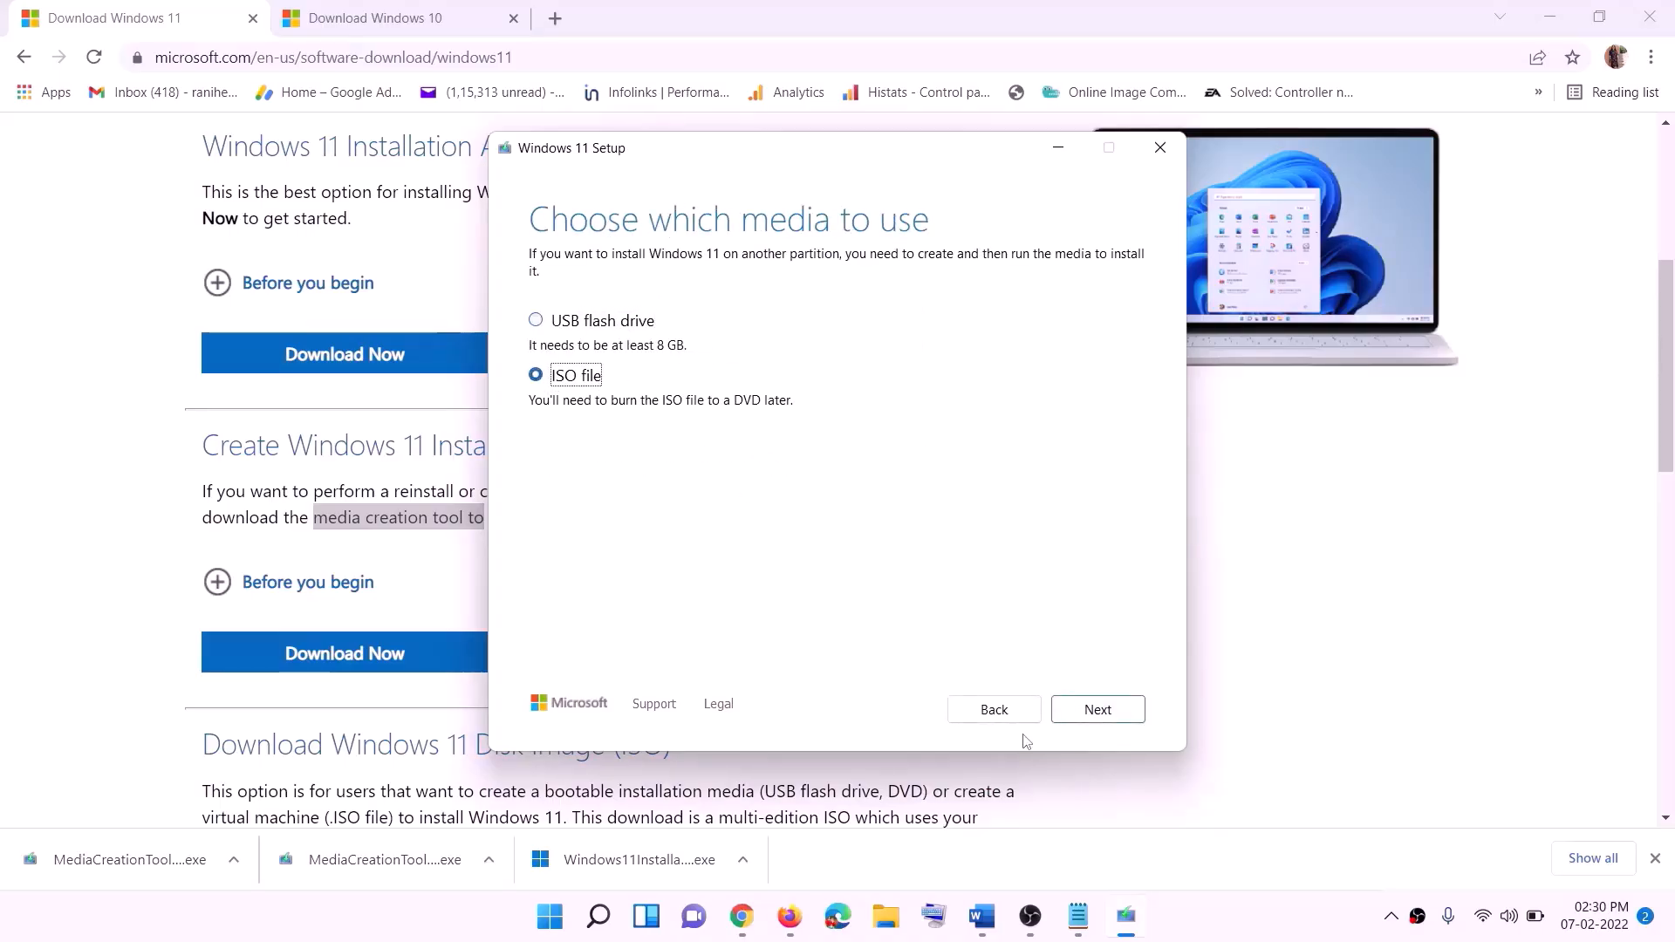
pyautogui.click(1106, 712)
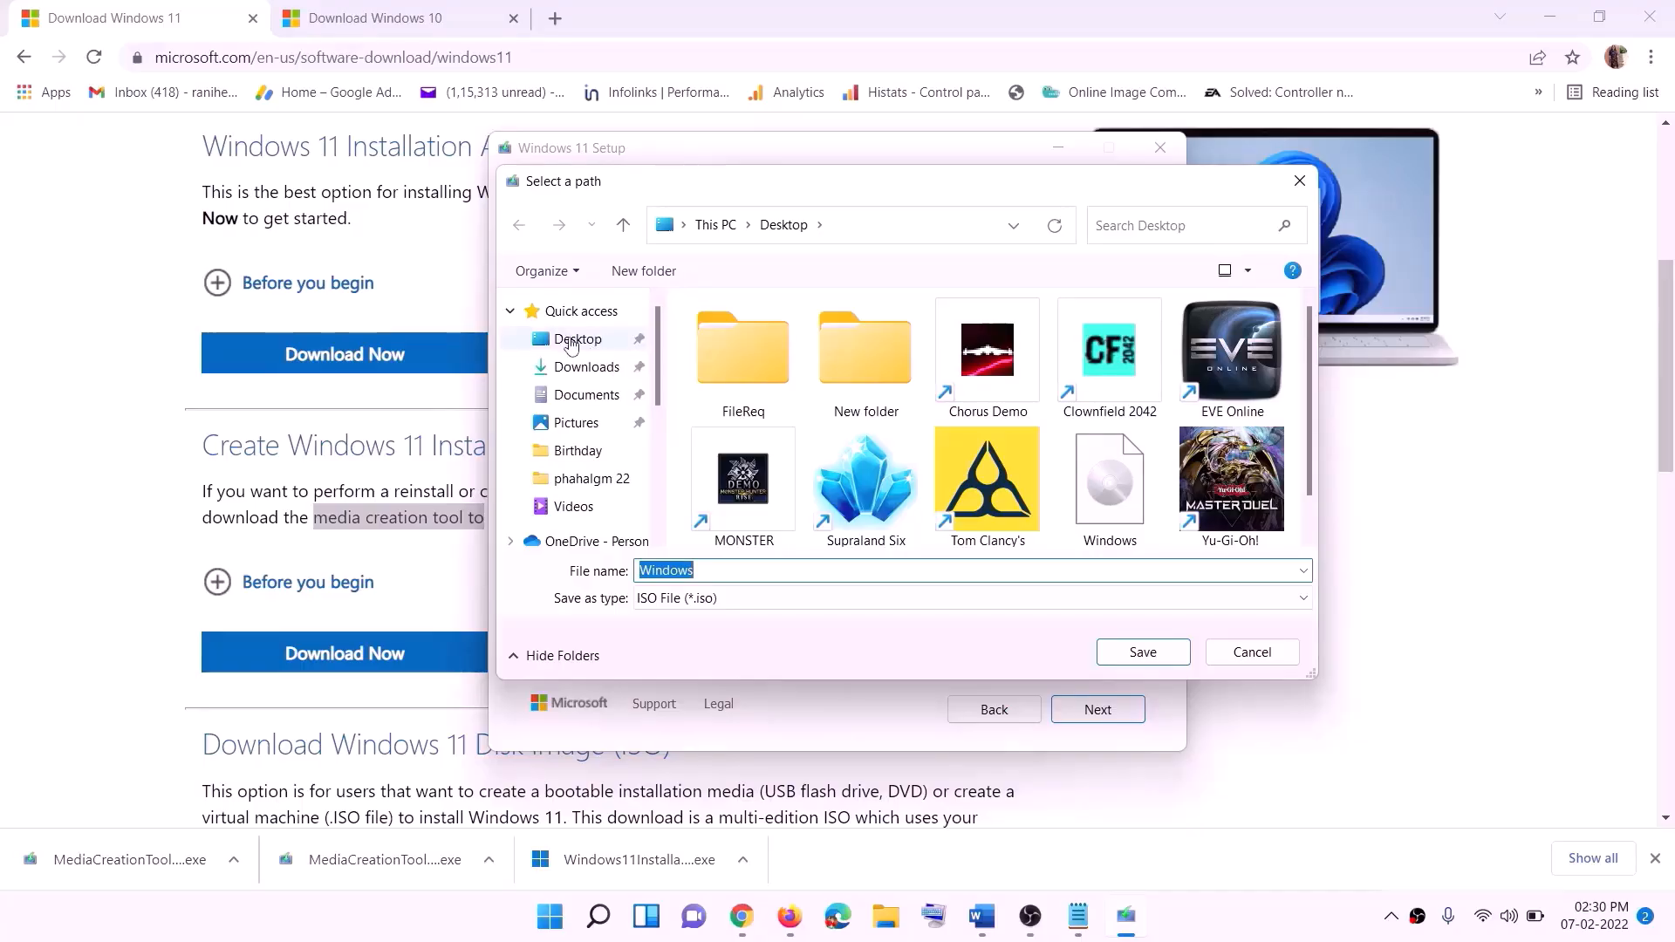
pyautogui.click(573, 343)
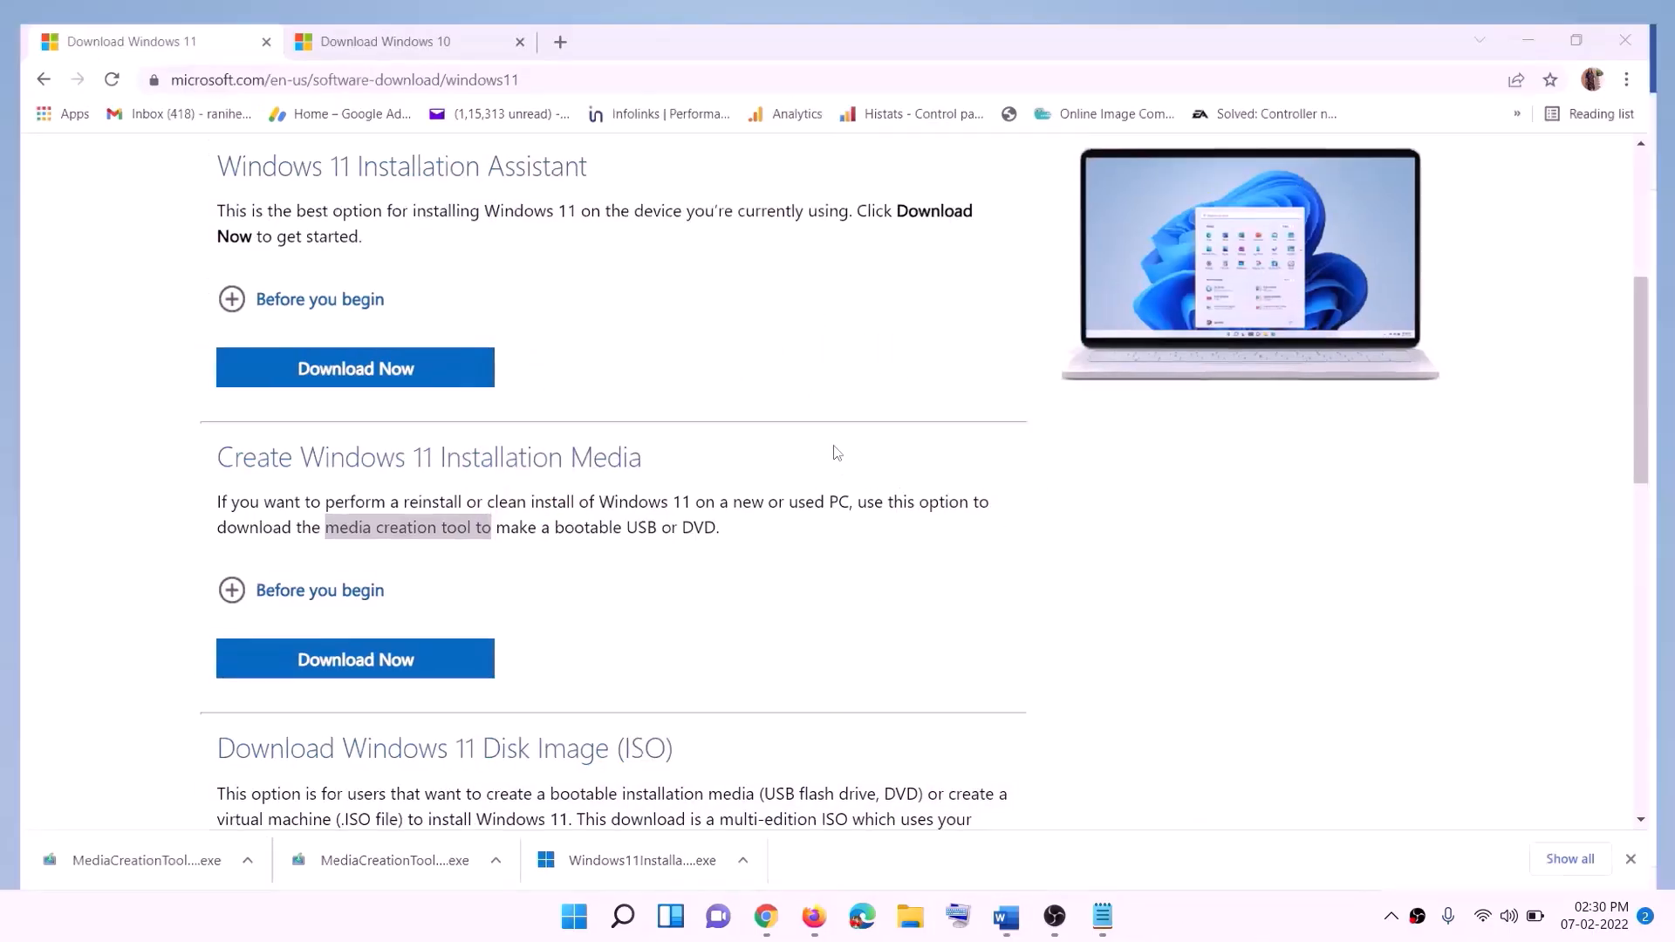
# - Mount the Windows ISO from the desktop, run its setup as administrator and continue past the first screen
pyautogui.press('super+d')
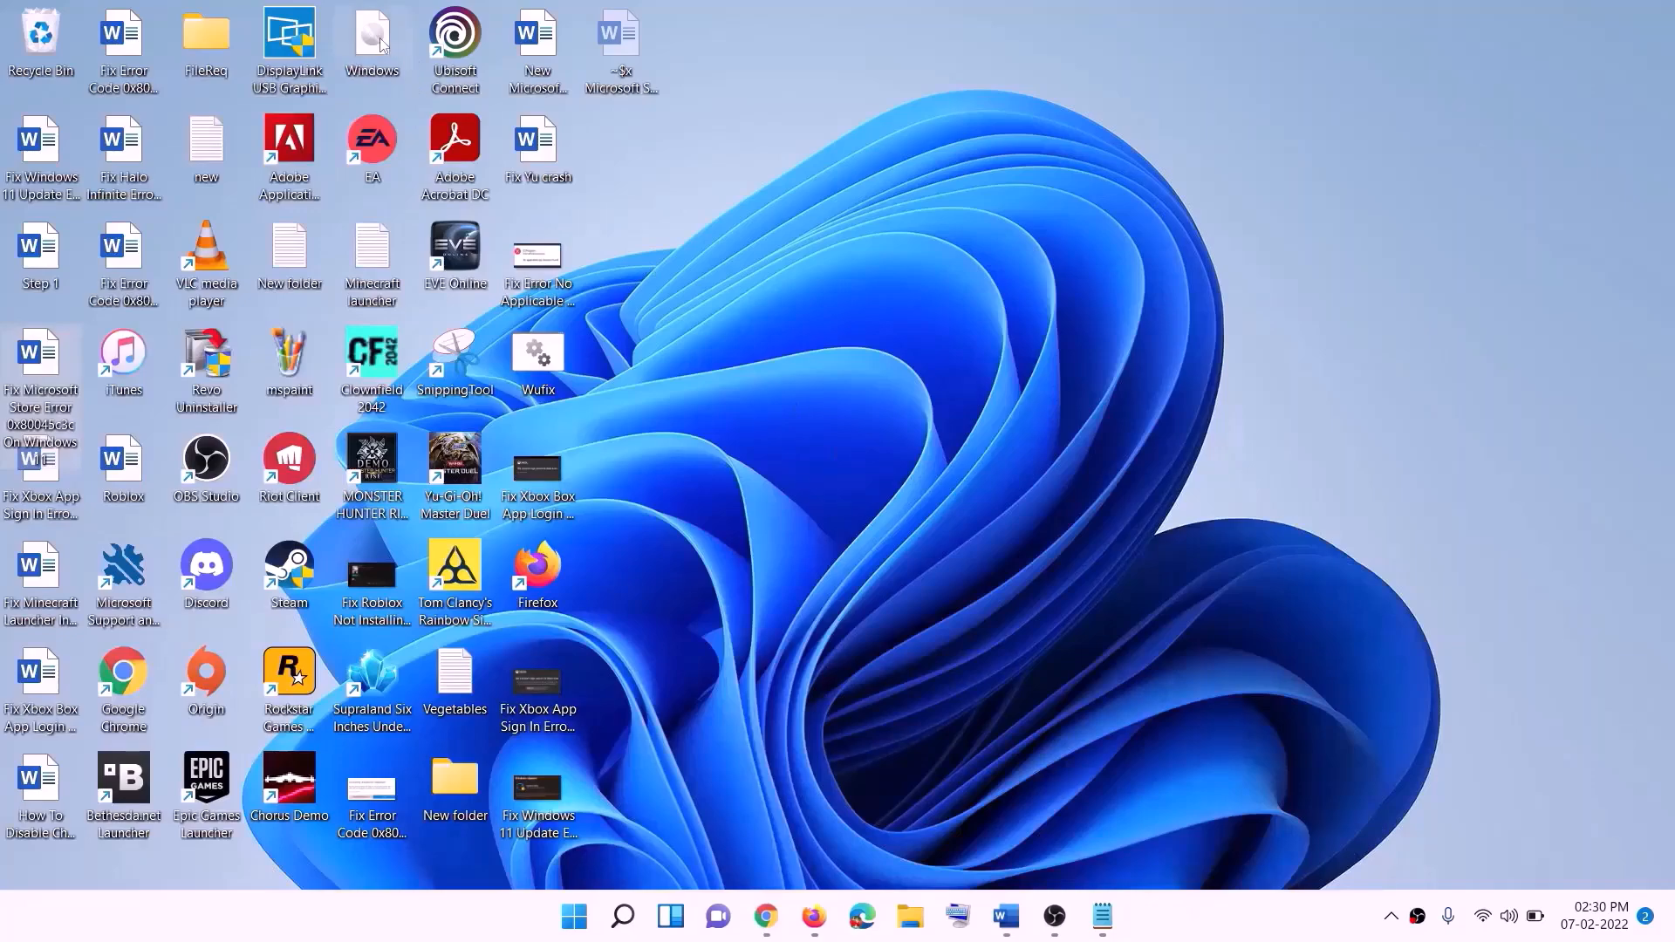
pyautogui.moveTo(380, 43); pyautogui.dragTo(672, 609)
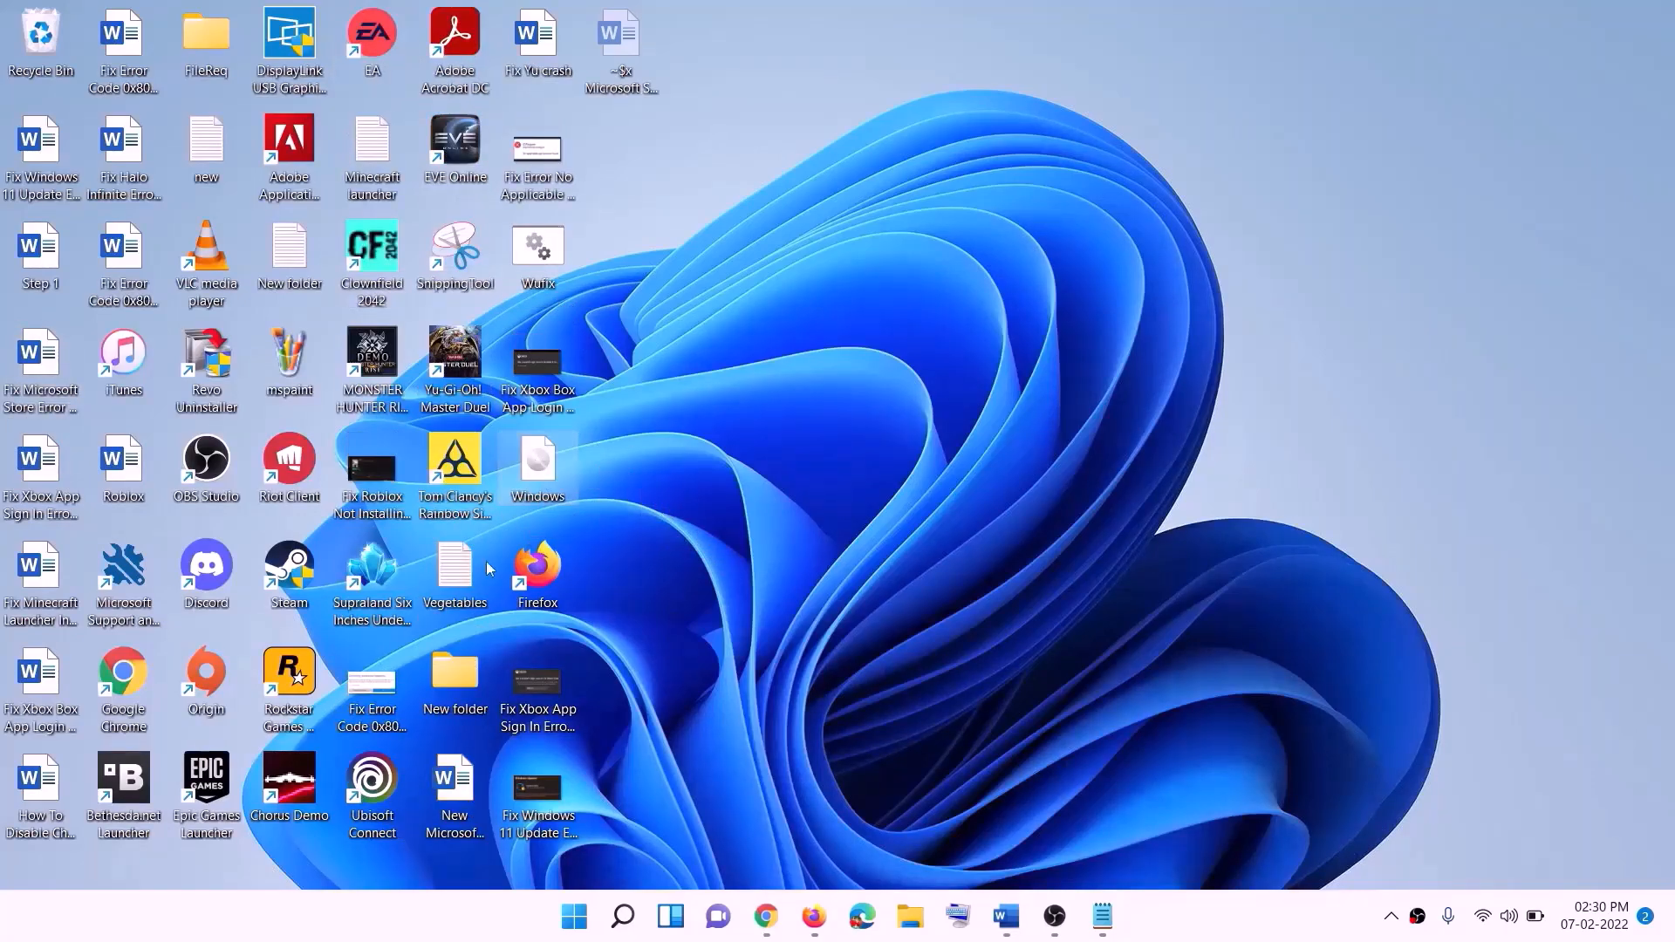
pyautogui.doubleClick(543, 477)
pyautogui.click(531, 611)
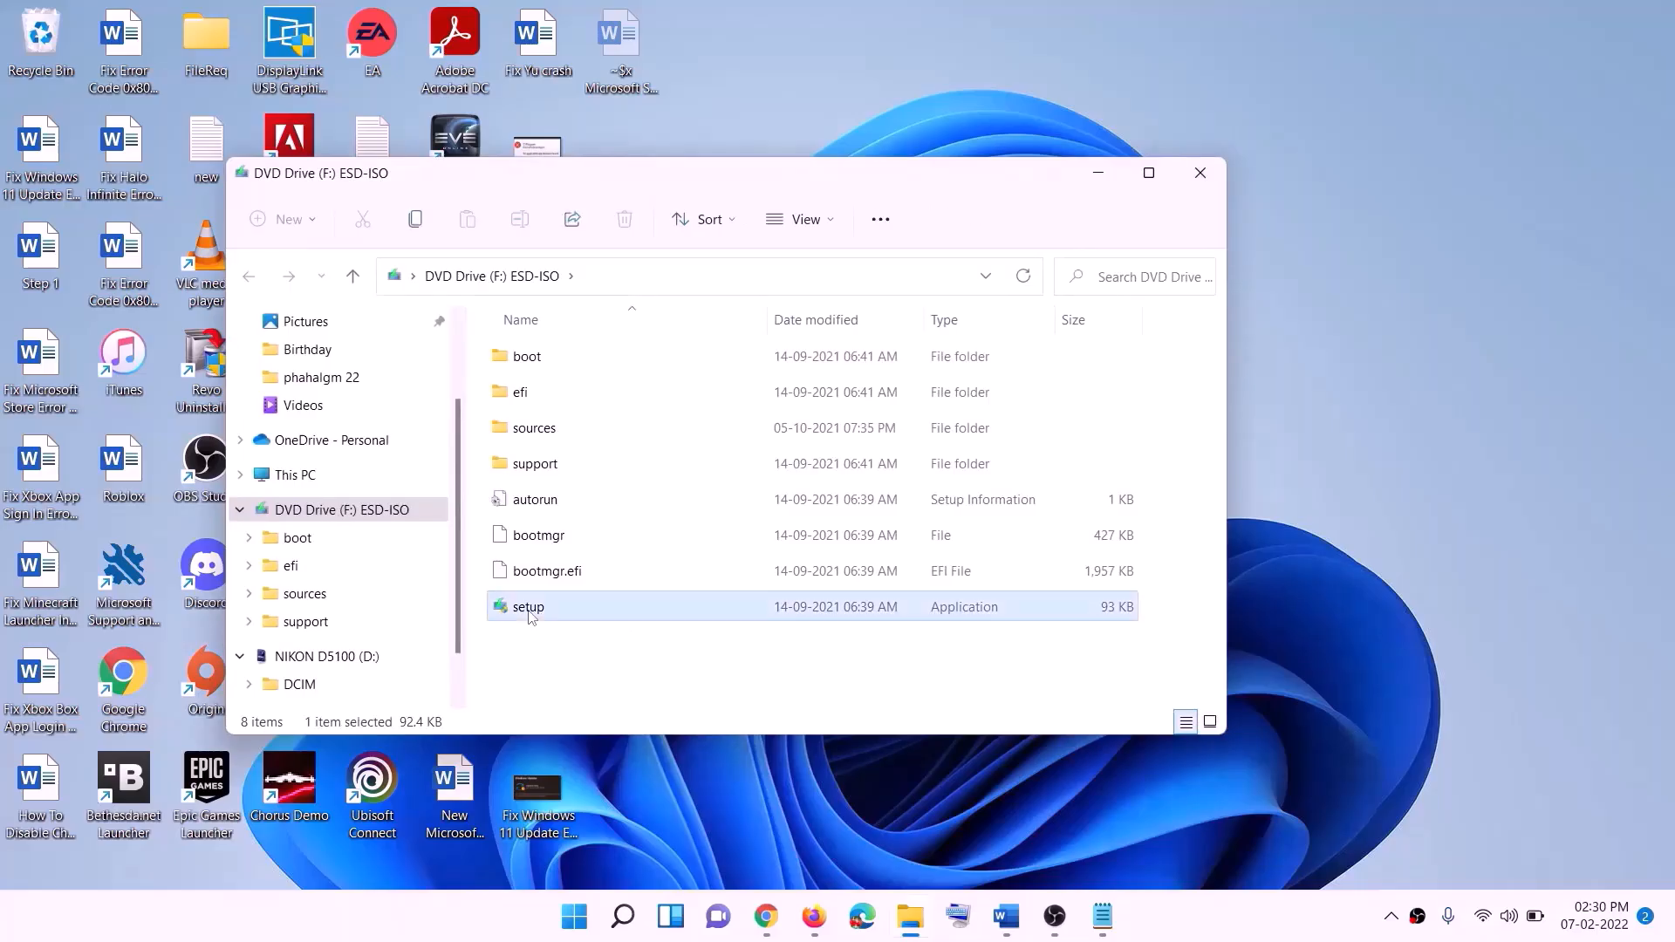
pyautogui.doubleClick(572, 607)
pyautogui.click(812, 676)
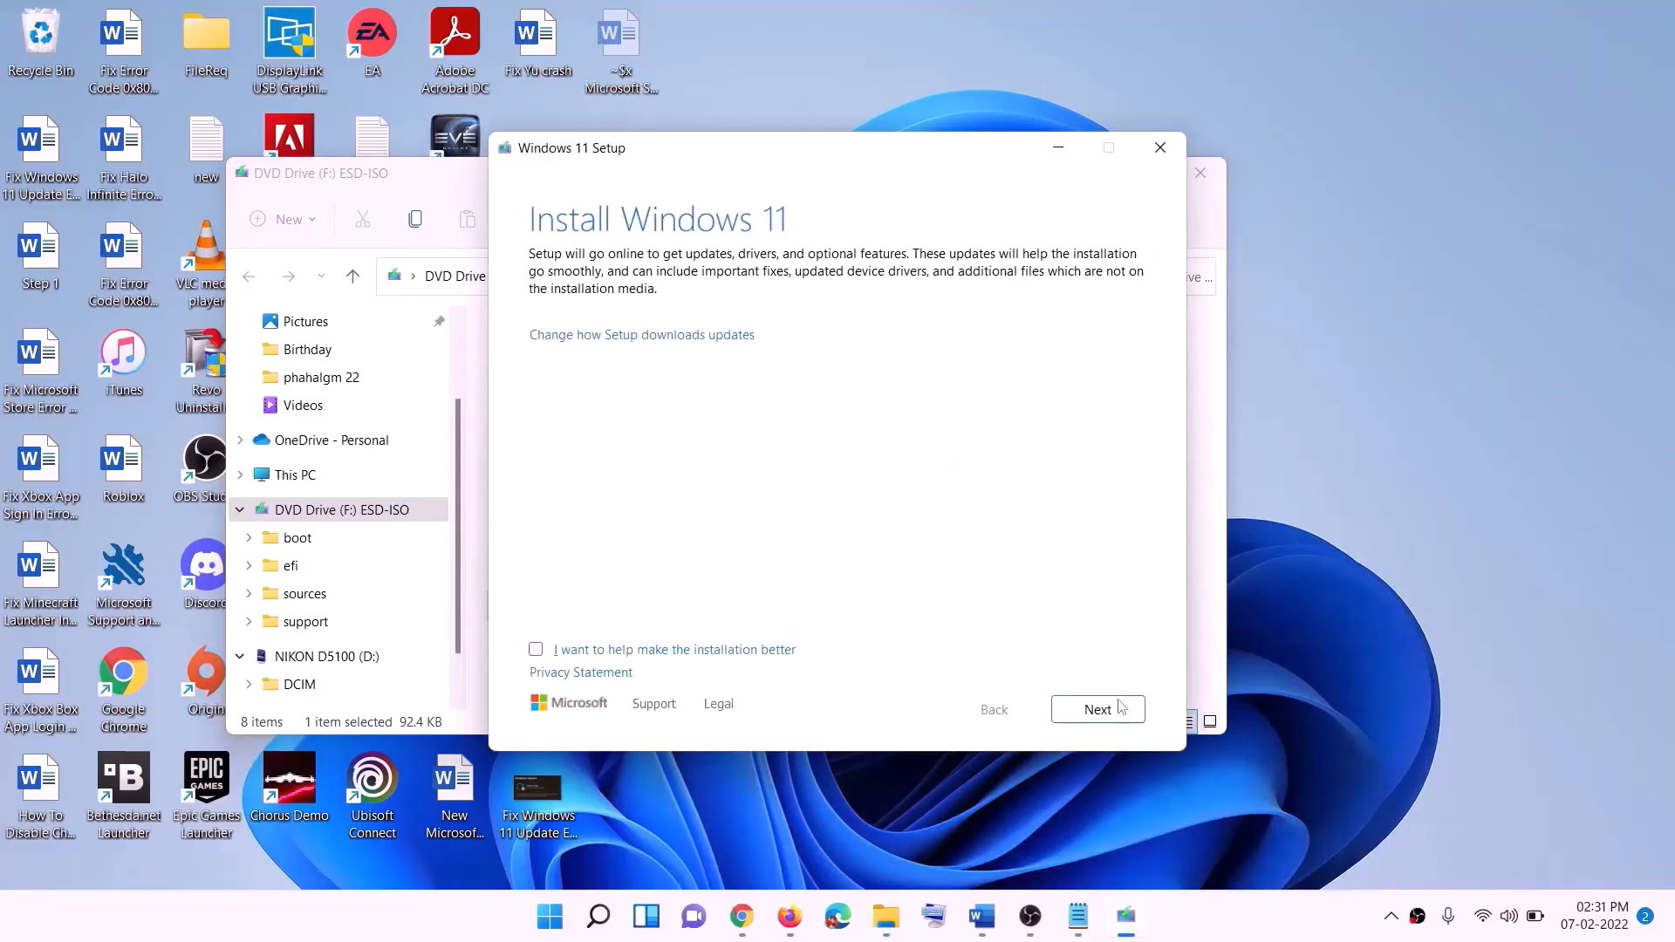
pyautogui.click(1122, 706)
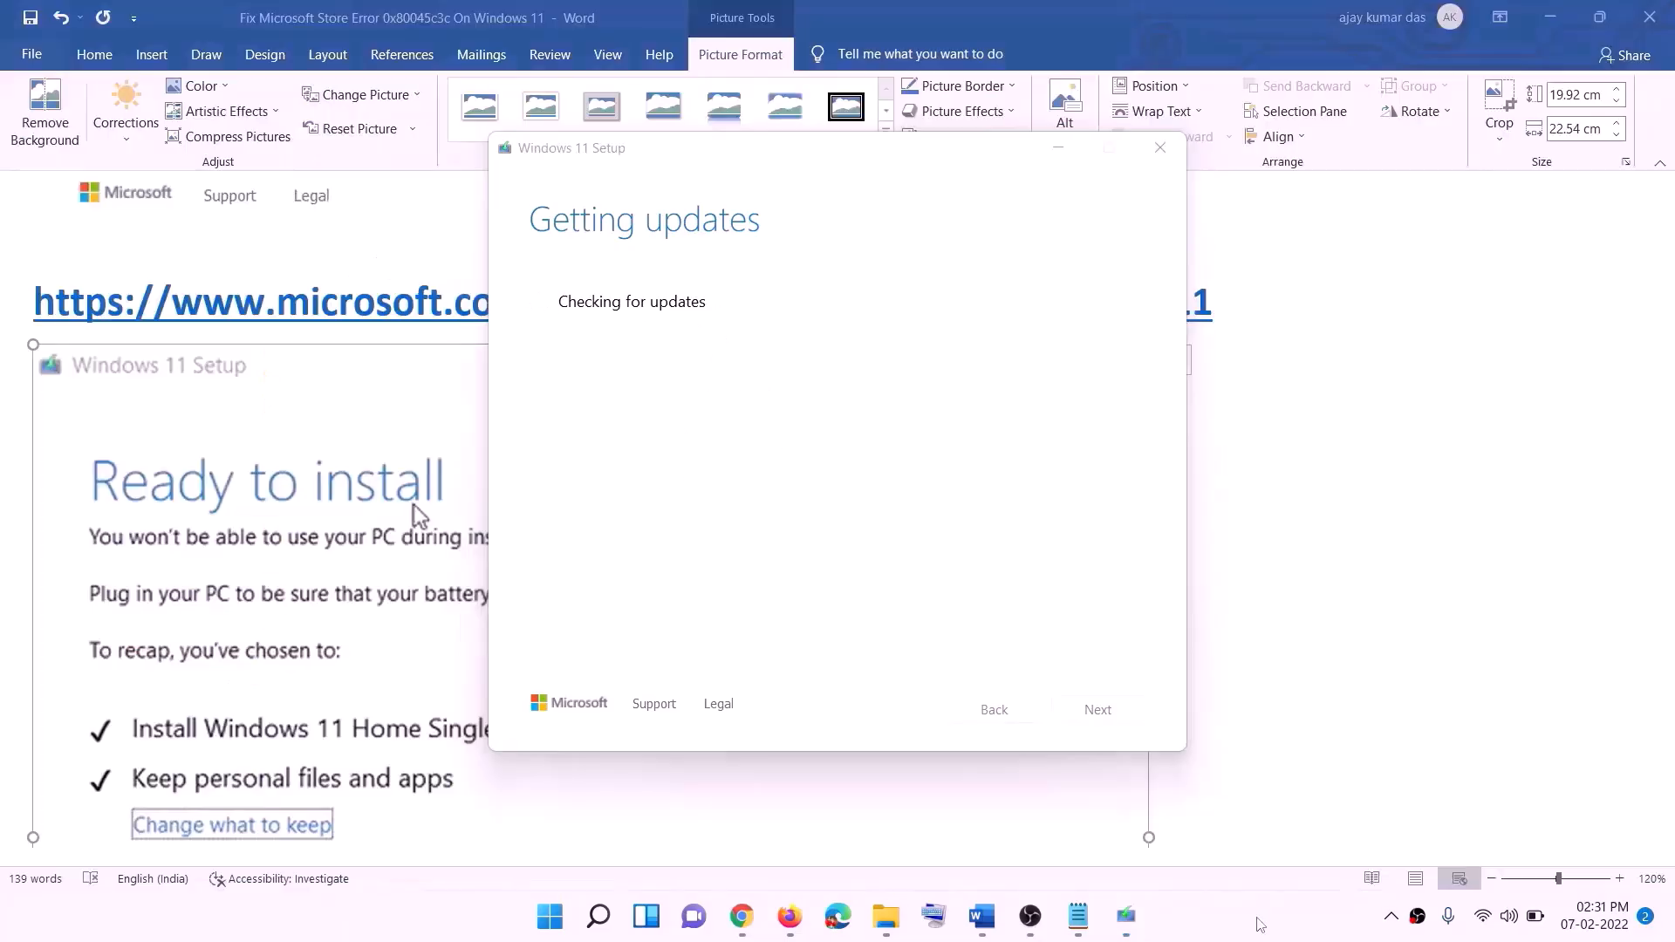
# - Scroll the Word guide to the Windows 11 Ready to install screenshot keeping personal files and apps
pyautogui.click(1391, 552)
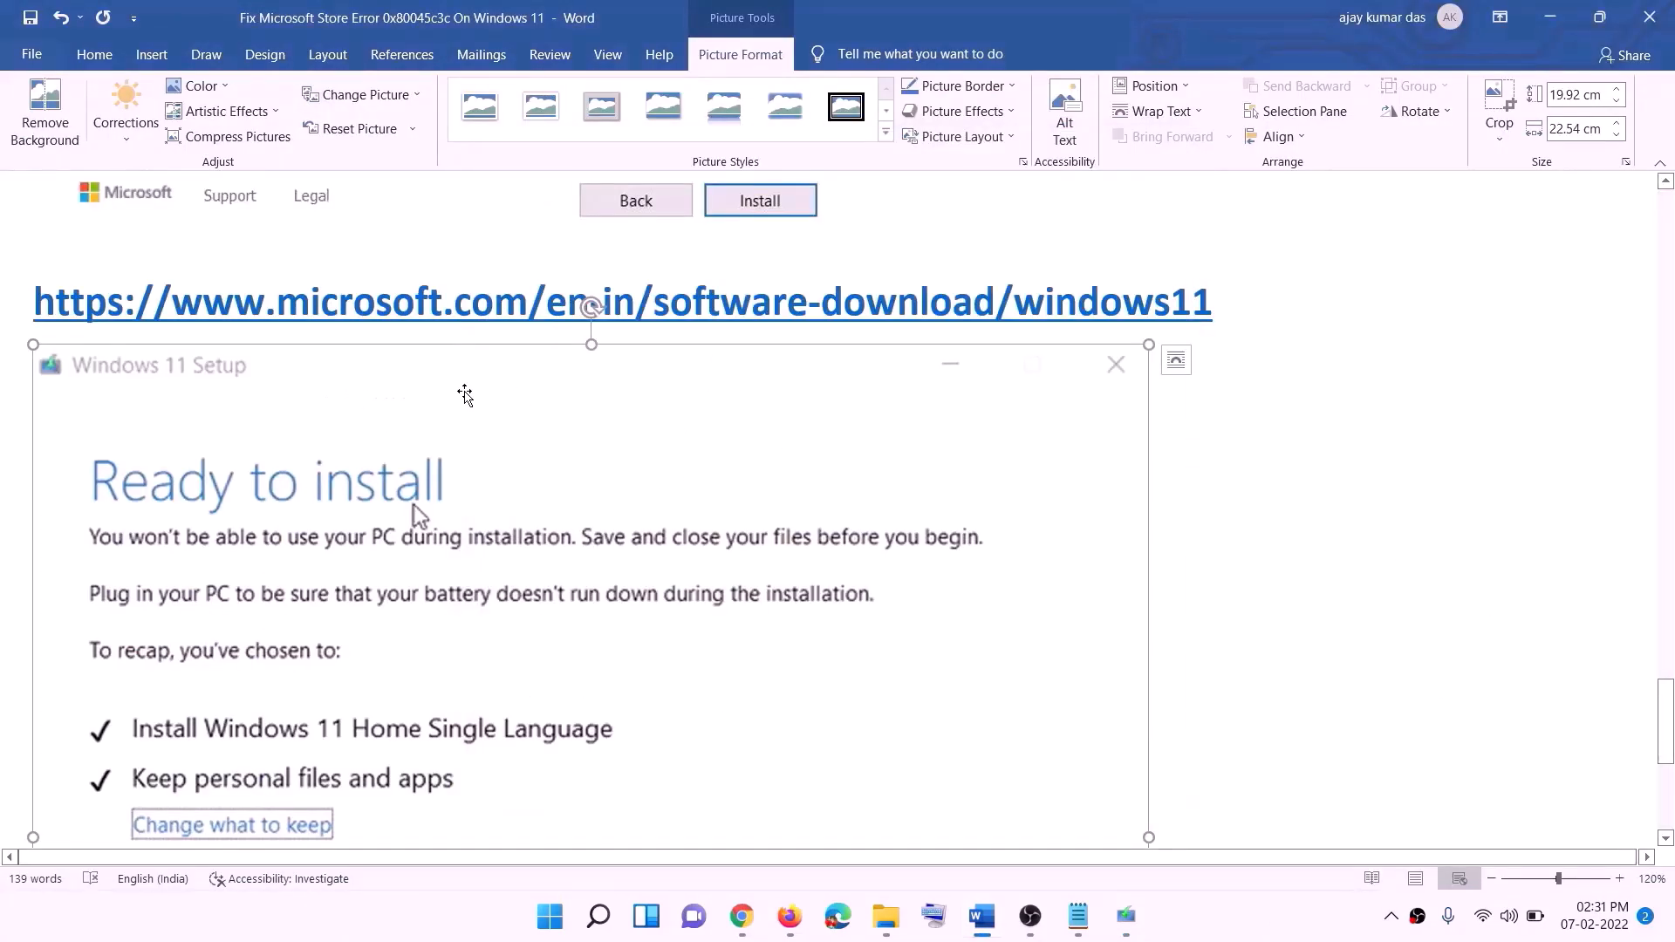
pyautogui.scroll(-1, 387, 436)
pyautogui.scroll(-3, 387, 437)
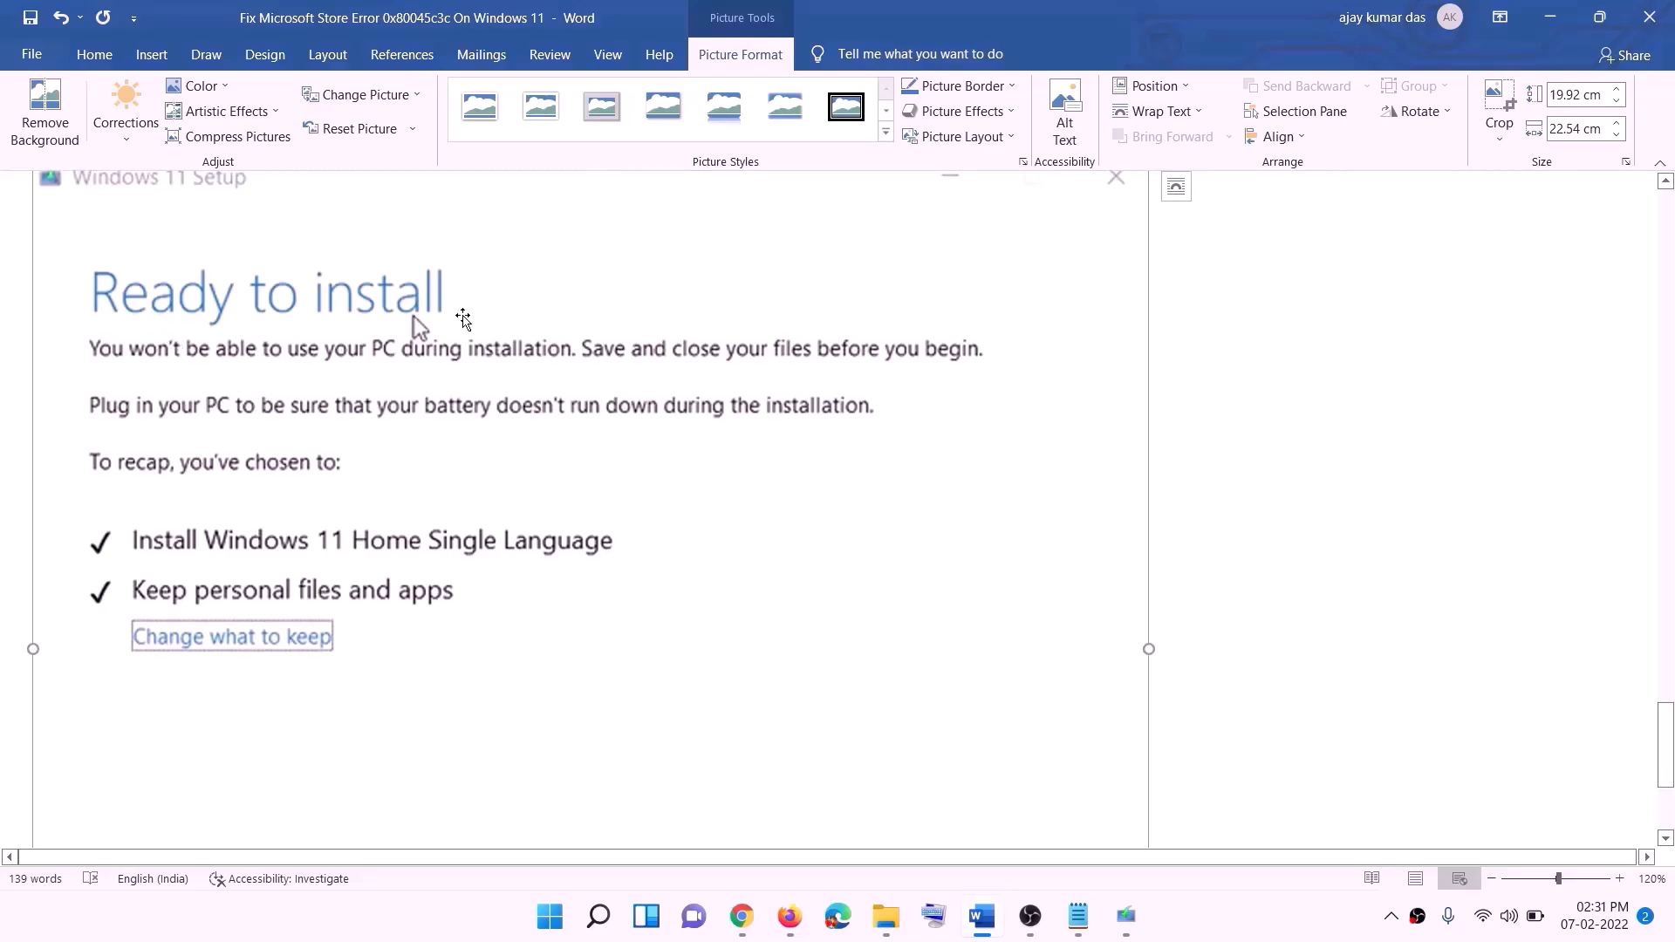
pyautogui.scroll(-1, 458, 349)
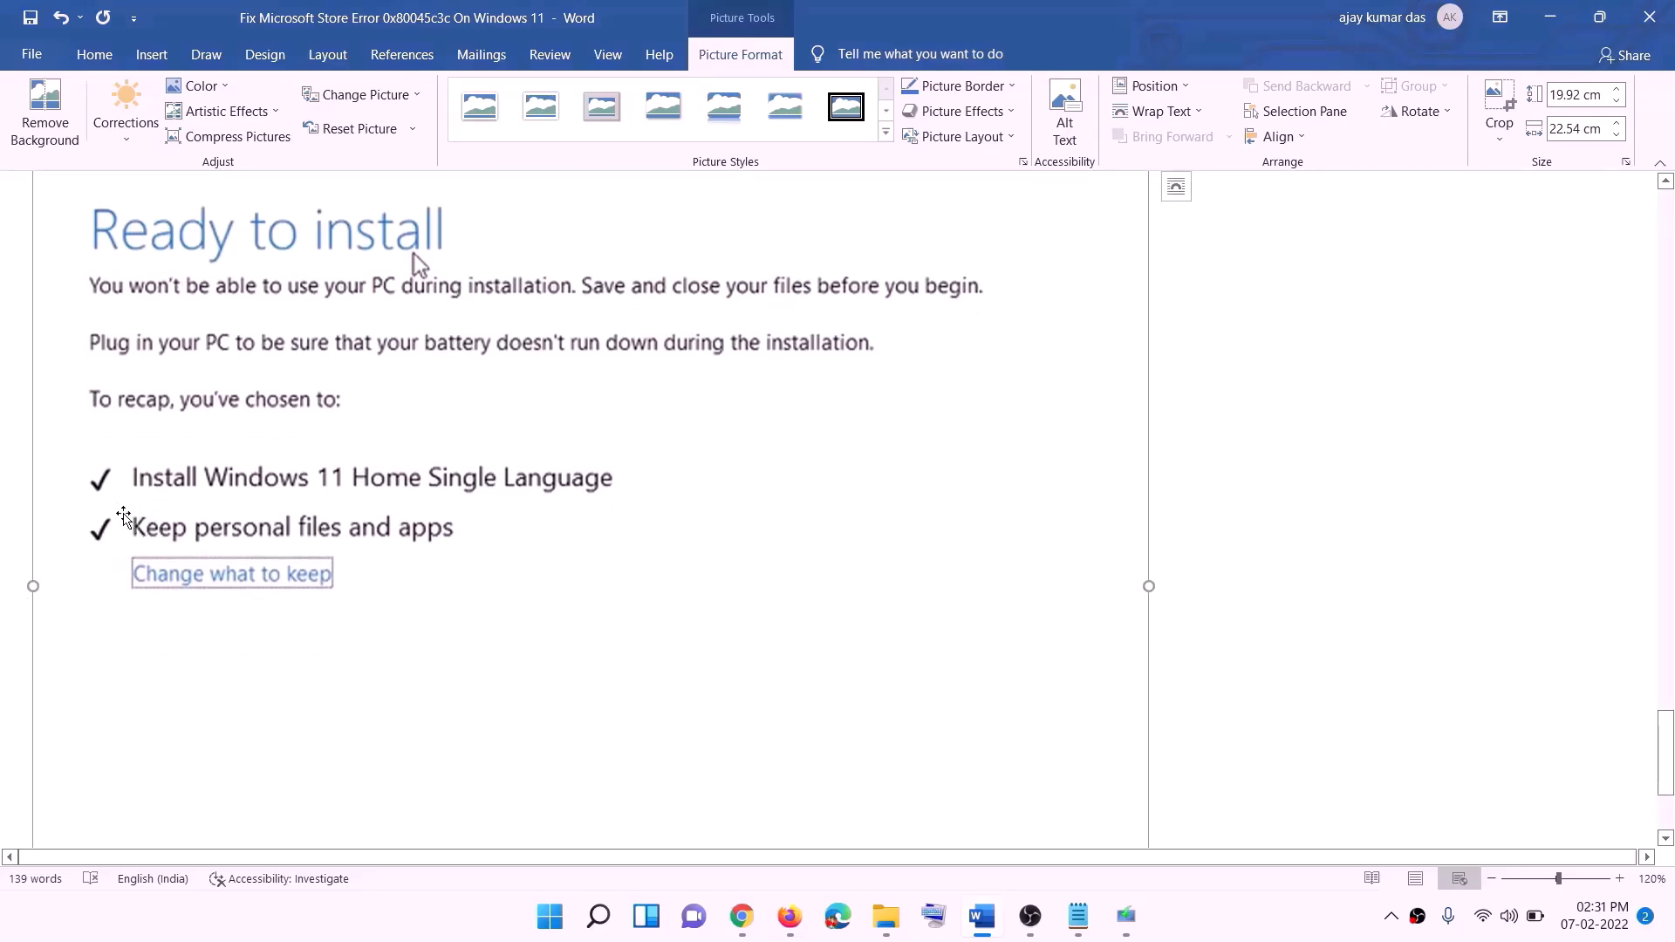
pyautogui.scroll(-4, 898, 692)
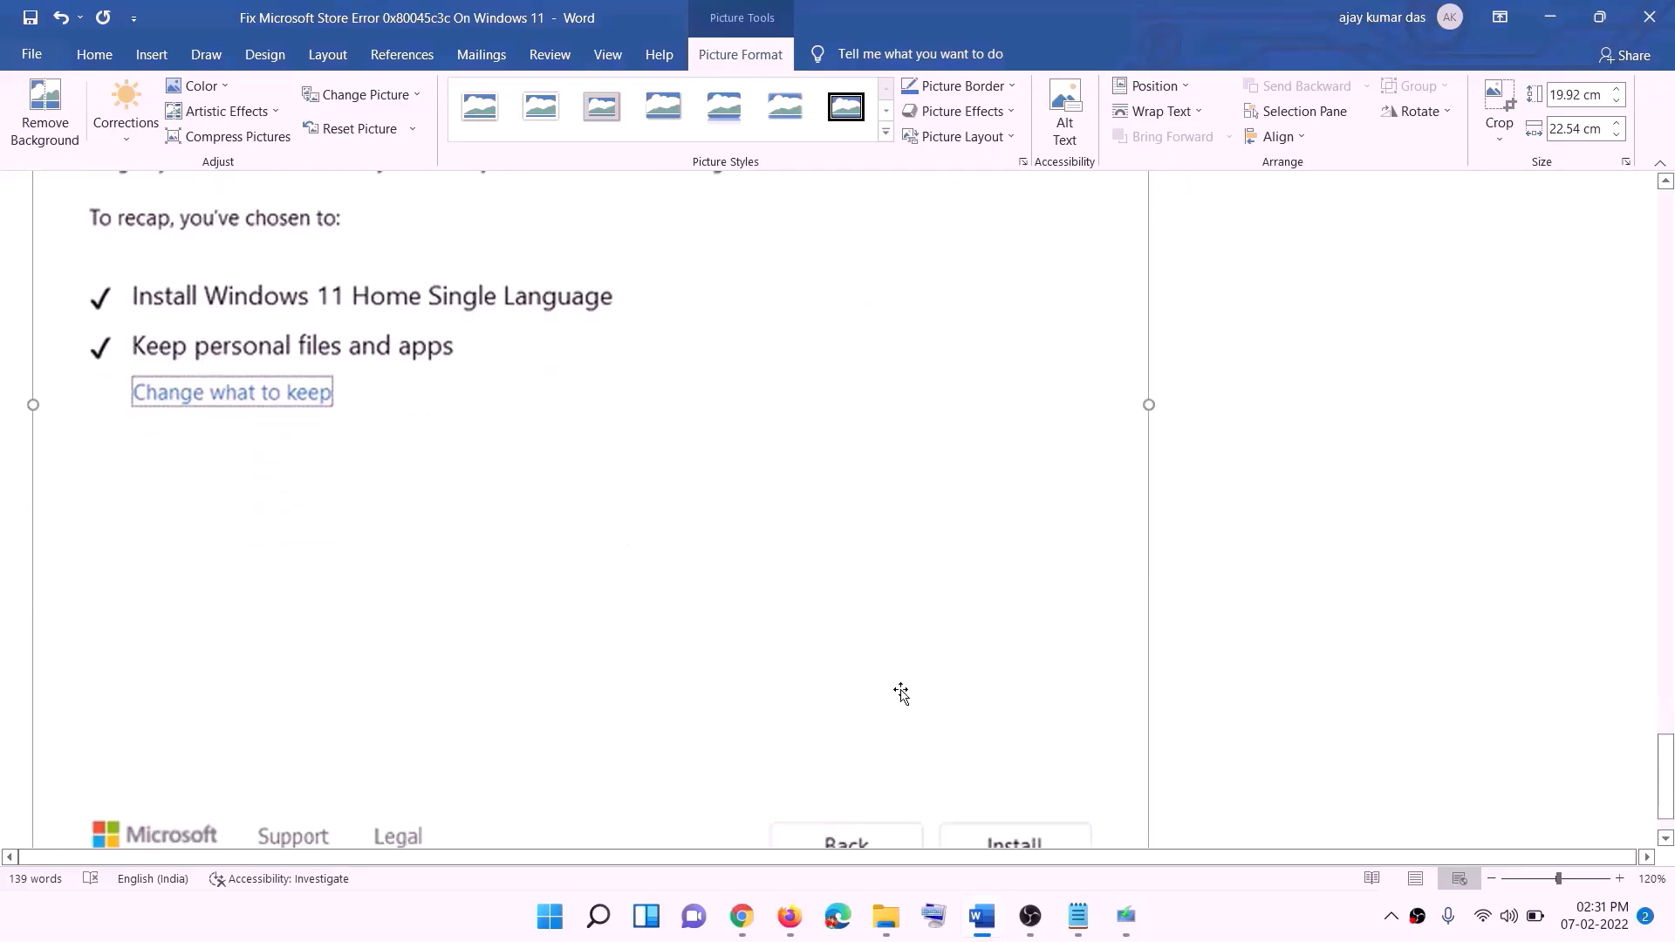
pyautogui.scroll(9, 891, 655)
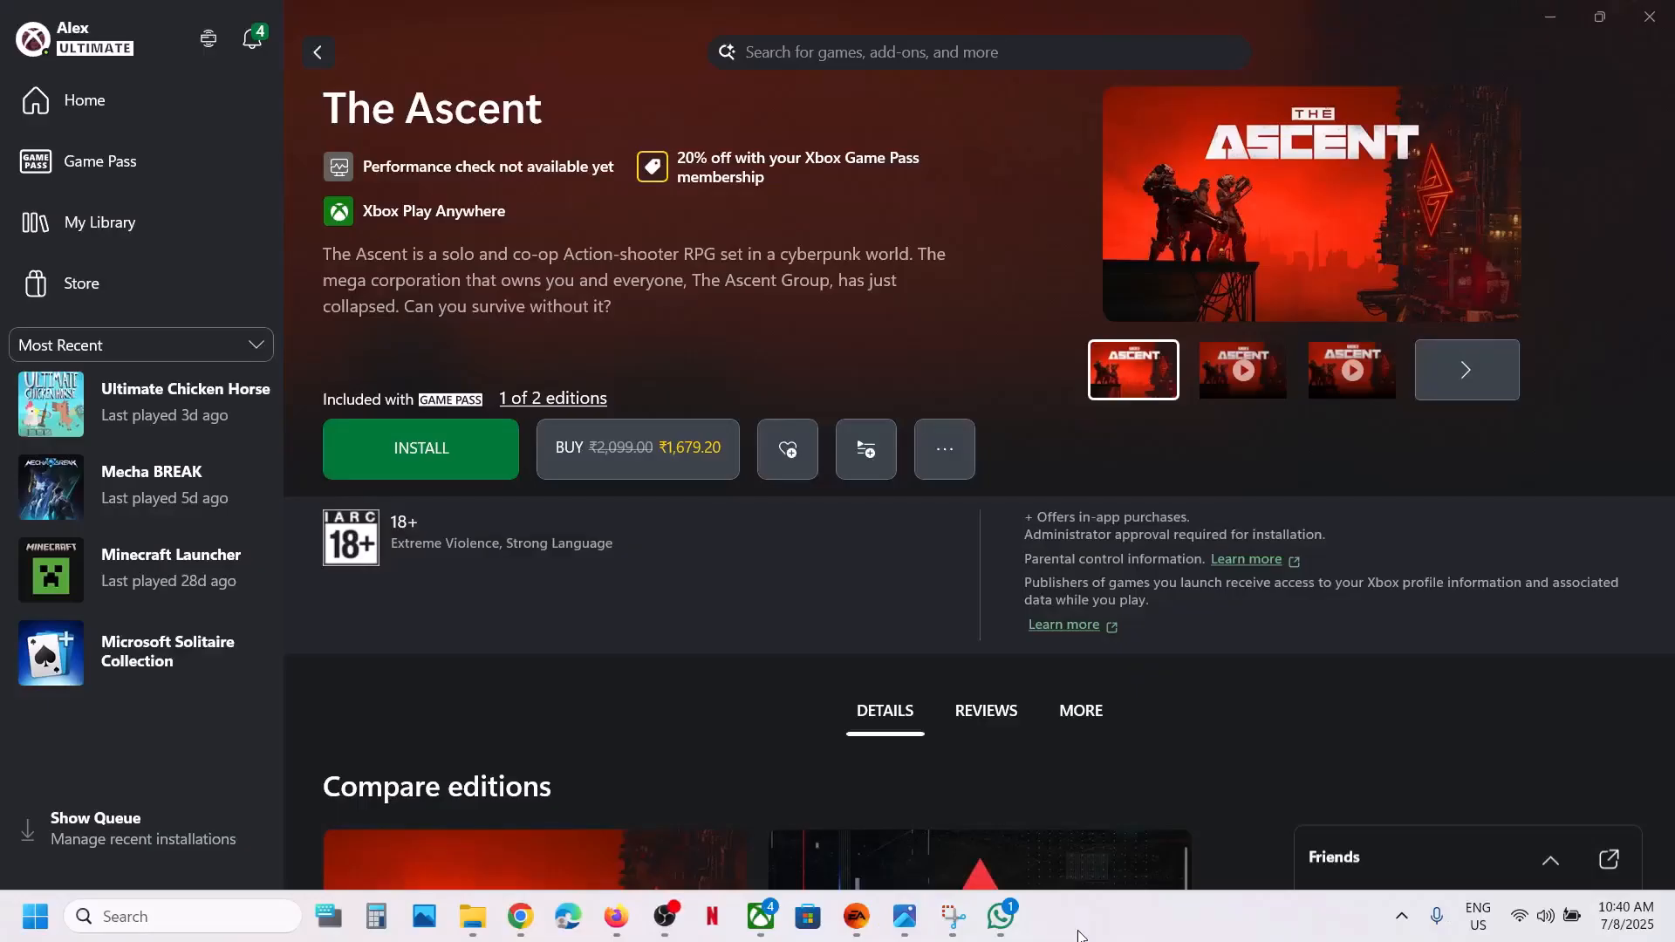
# - Install The Ascent (19.82 GB) to the C:\XboxGames drive location
pyautogui.click(457, 448)
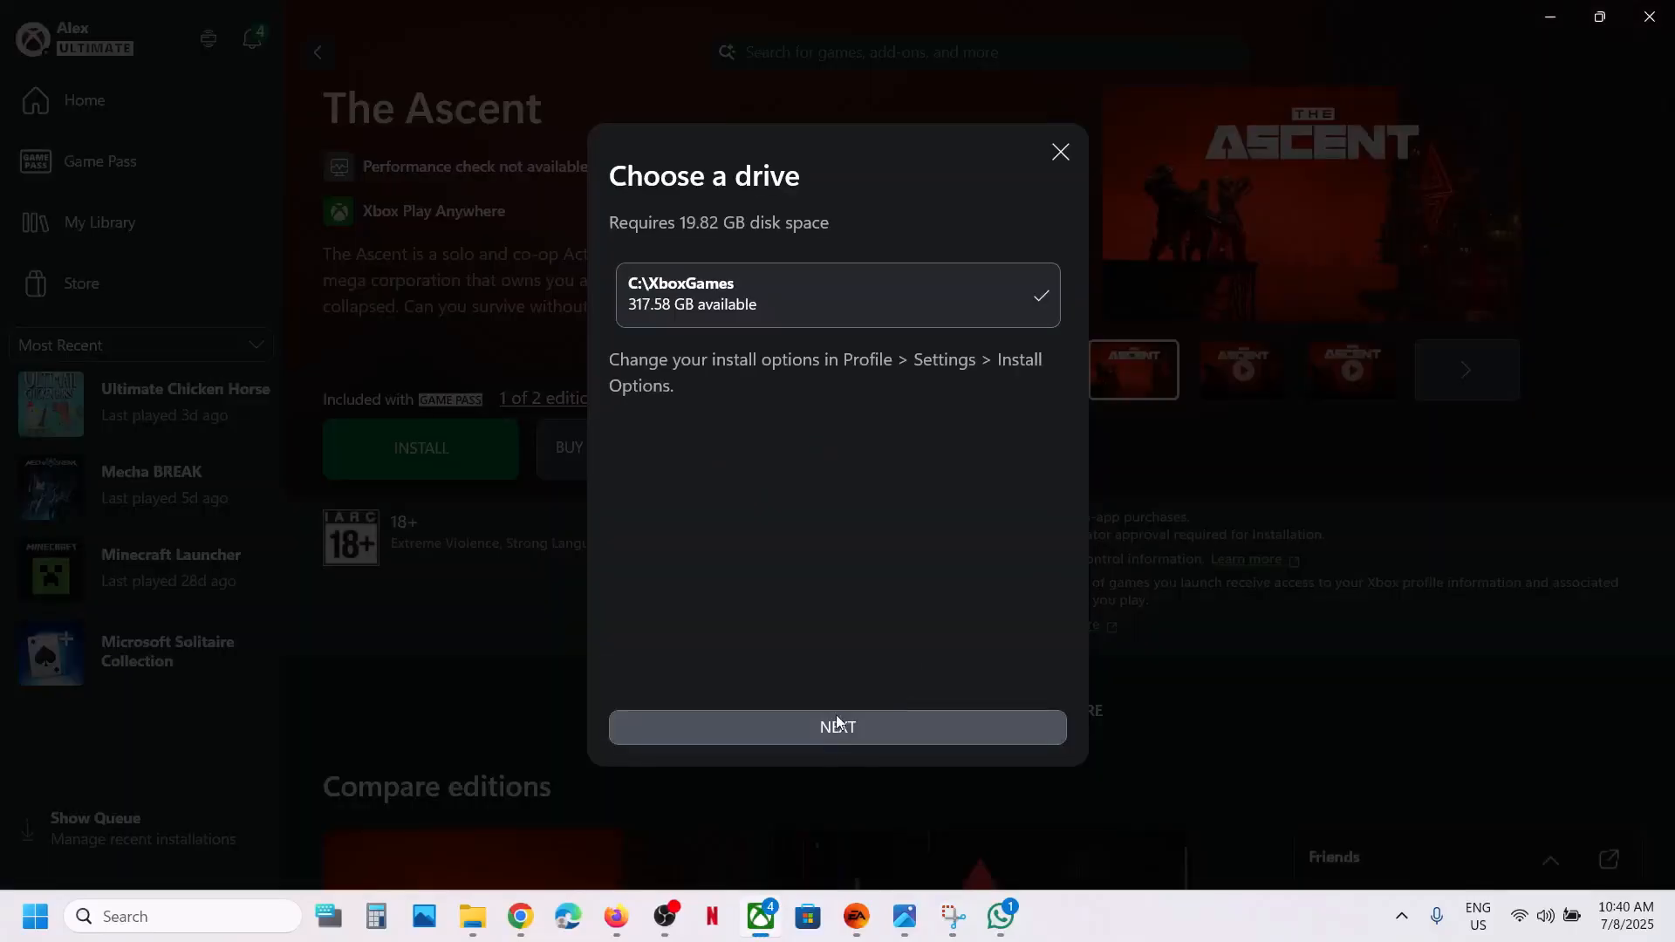
pyautogui.click(828, 731)
pyautogui.click(915, 732)
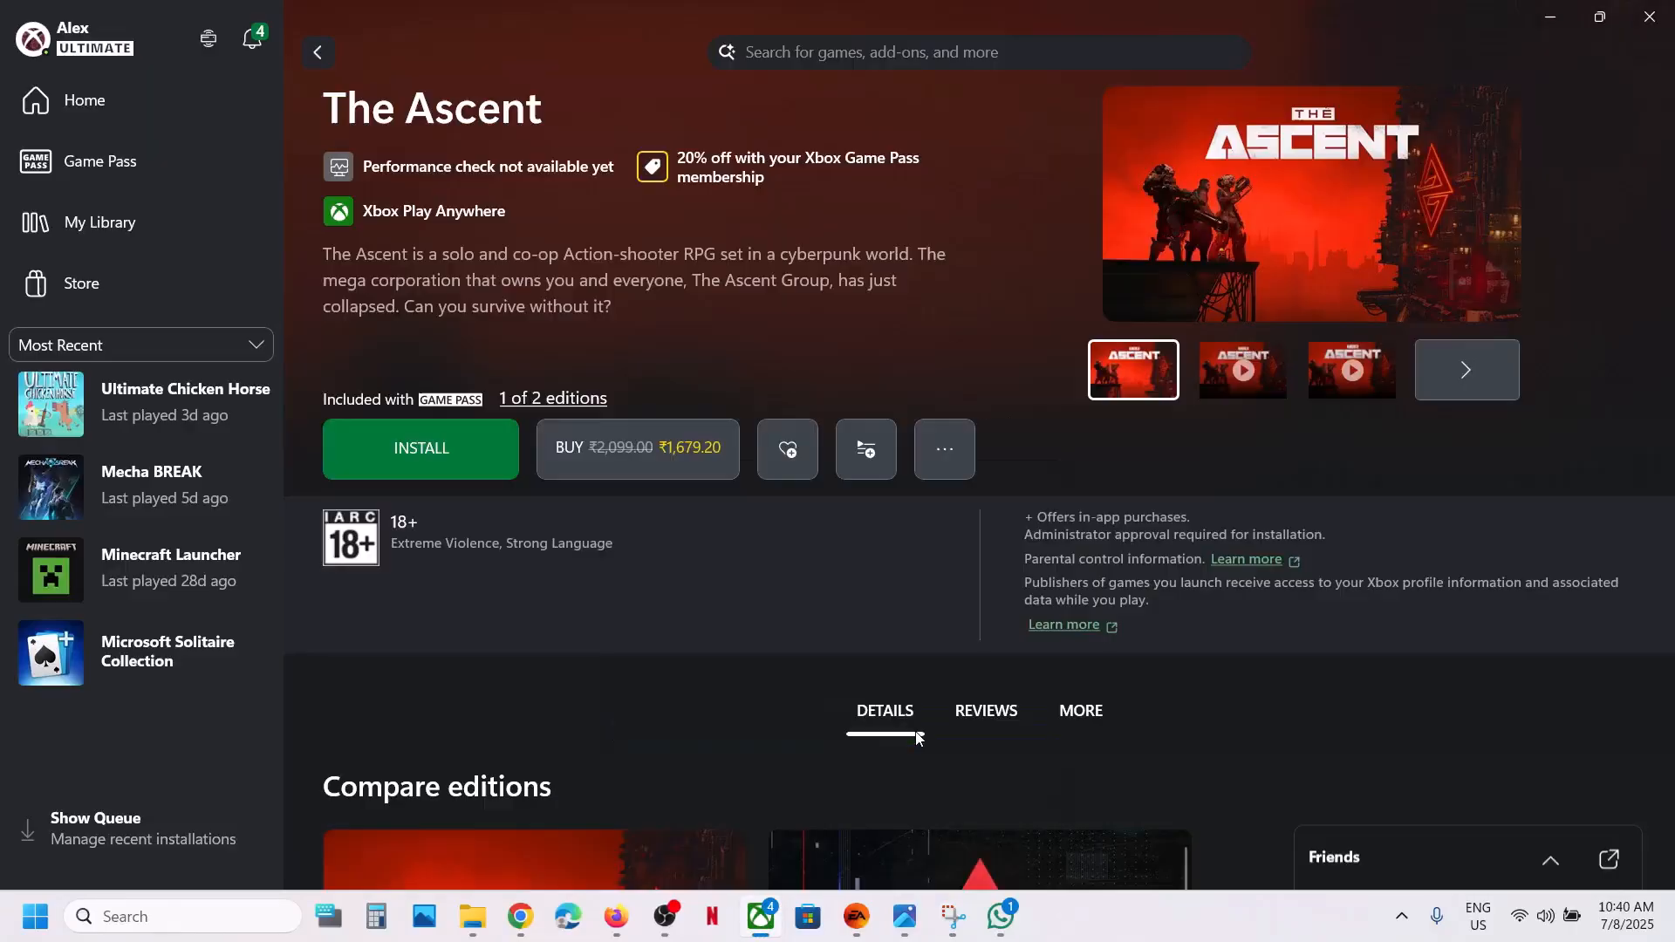